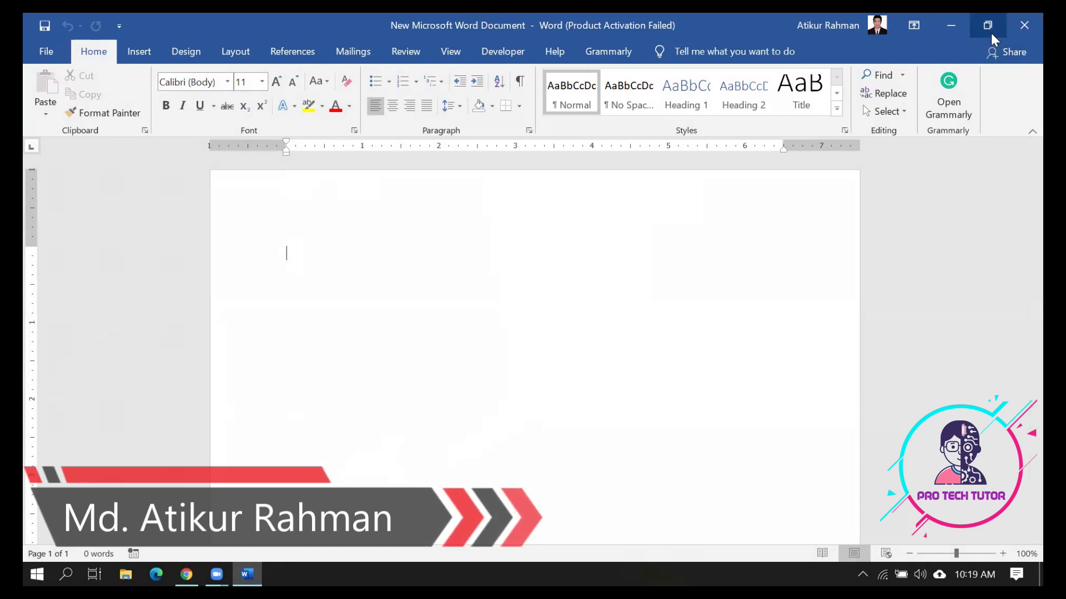
Review the sample admission form image, then return to the blank Word document
{"action": "left_click", "coordinate": [247, 574]}
{"action": "double_click", "coordinate": [351, 341]}
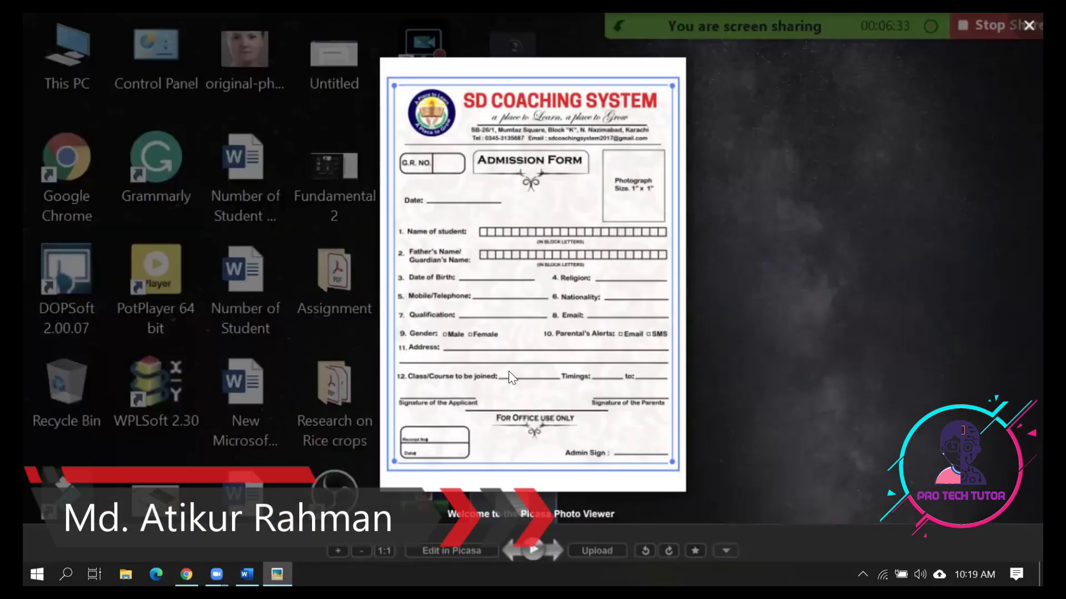
{"action": "scroll", "coordinate": [508, 370], "scroll_direction": "up", "scroll_amount": 5}
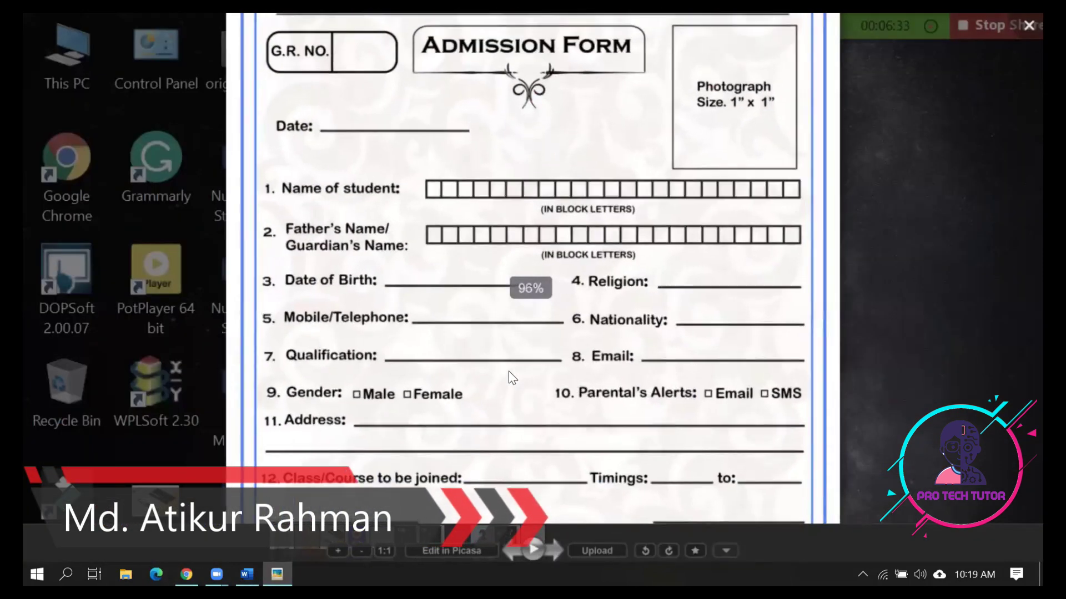
{"action": "left_click_drag", "start_coordinate": [645, 186], "coordinate": [820, 334]}
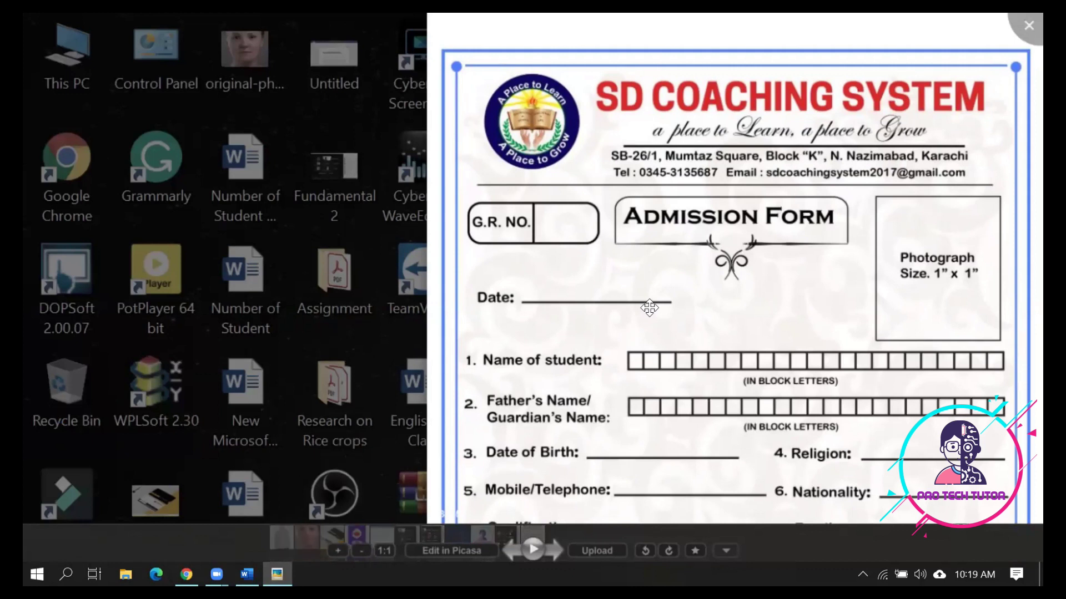
{"action": "scroll", "coordinate": [649, 307], "scroll_direction": "down", "scroll_amount": 5}
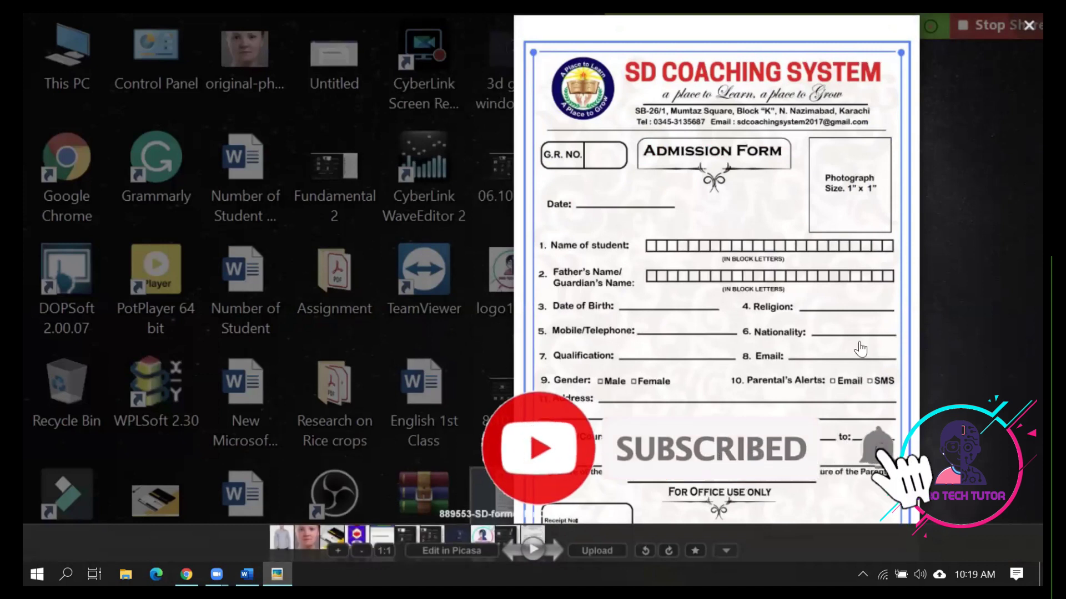
{"action": "left_click_drag", "start_coordinate": [852, 380], "coordinate": [854, 305]}
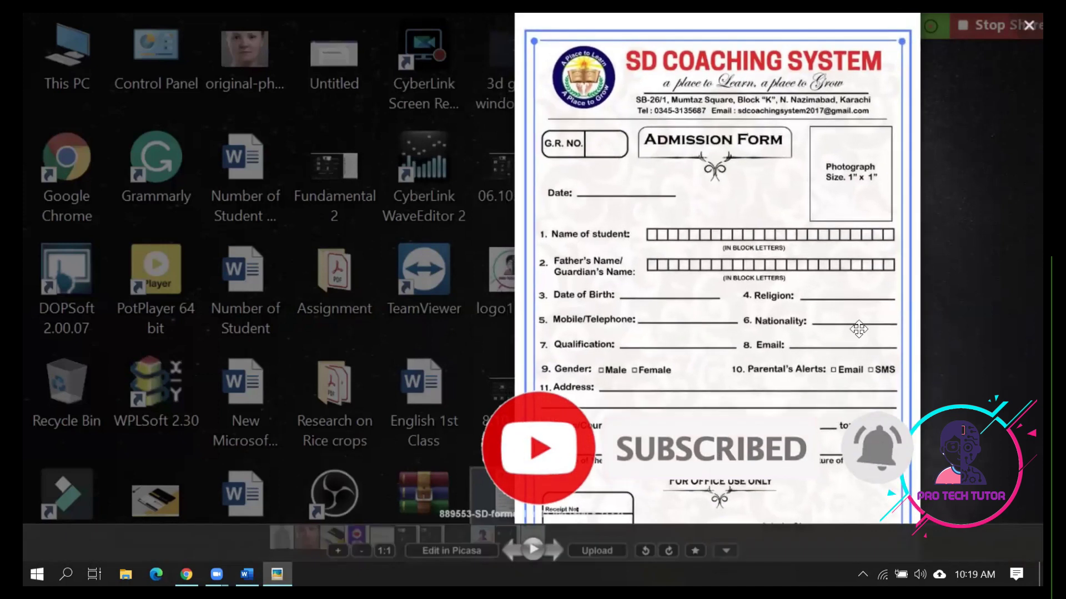
{"action": "left_click", "coordinate": [247, 574]}
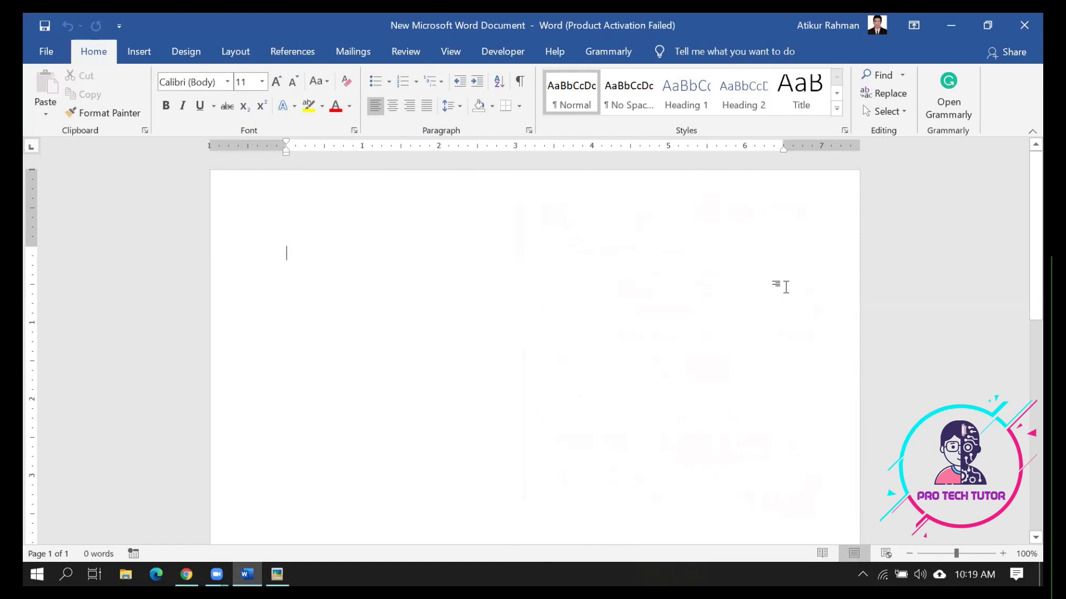
{"action": "scroll", "coordinate": [484, 76], "scroll_direction": "down", "scroll_amount": 2}
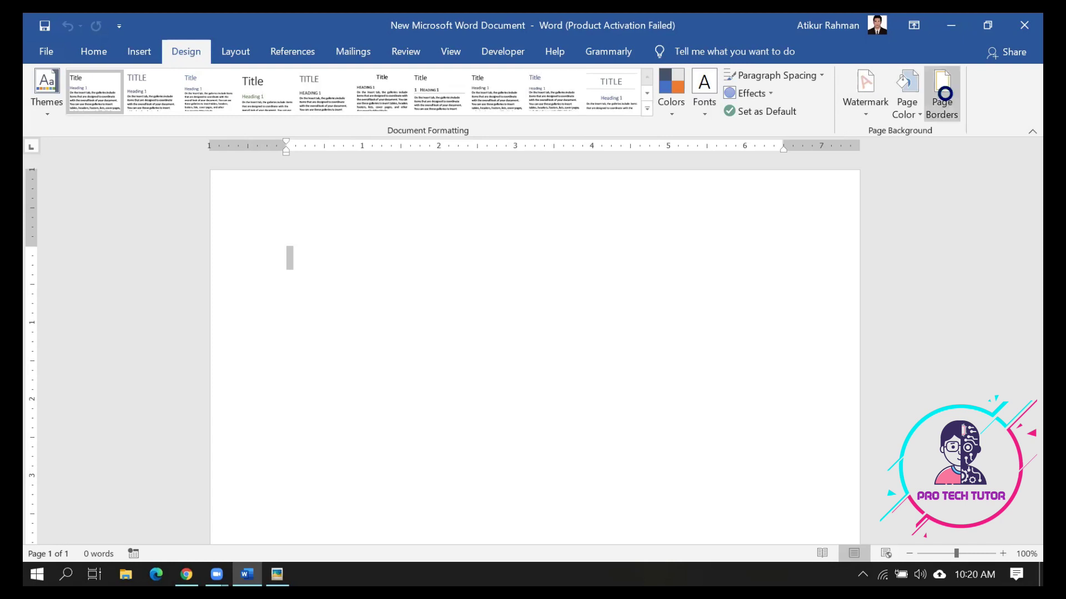
In Page Borders, try the 3-D and Box settings with a double wavy line style
{"action": "left_click", "coordinate": [944, 94]}
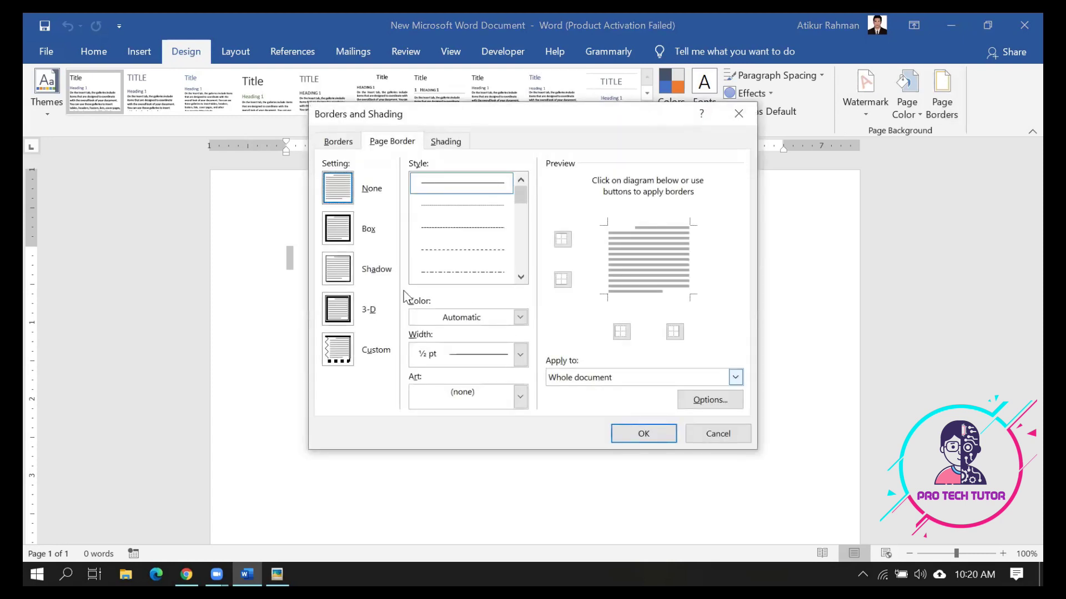
{"action": "left_click", "coordinate": [343, 315]}
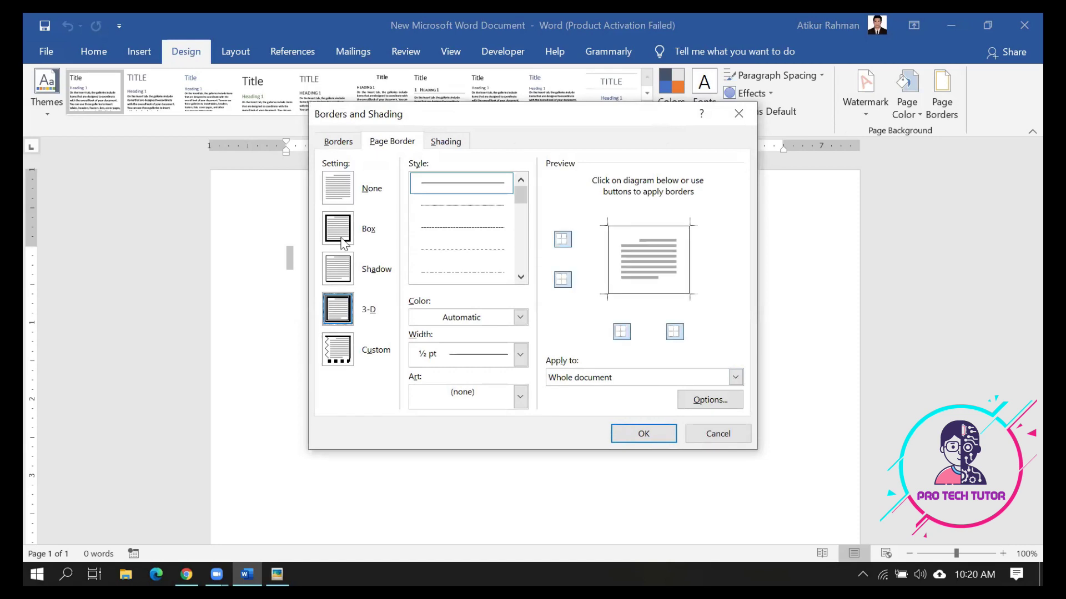
{"action": "left_click", "coordinate": [340, 232]}
{"action": "left_click", "coordinate": [337, 309]}
{"action": "left_click_drag", "start_coordinate": [524, 211], "coordinate": [527, 255]}
{"action": "left_click", "coordinate": [522, 260]}
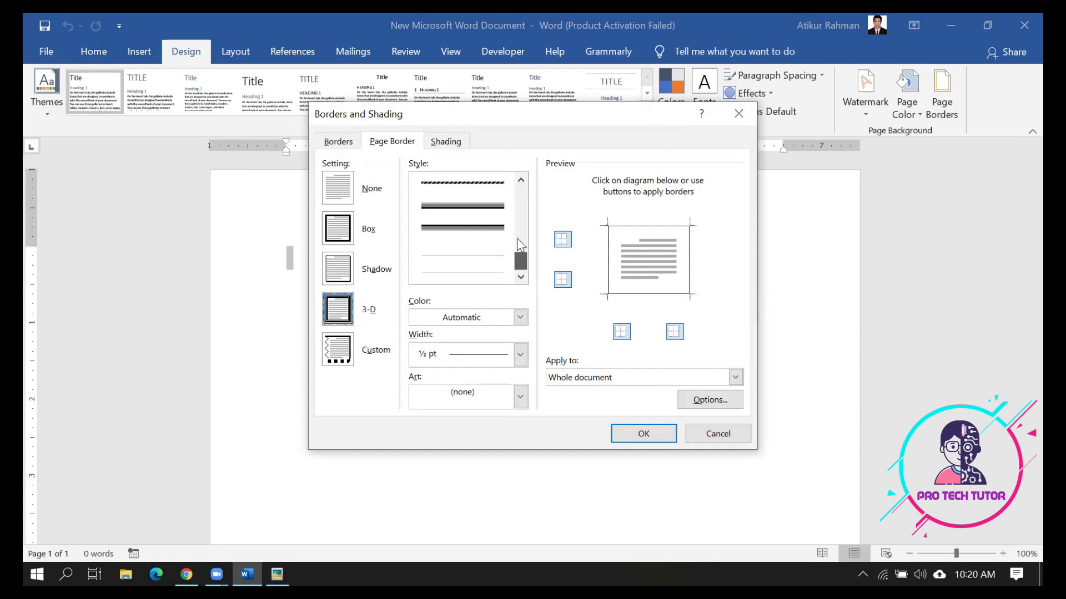
{"action": "left_click", "coordinate": [518, 240]}
{"action": "scroll", "coordinate": [520, 249], "scroll_direction": "down", "scroll_amount": 1}
{"action": "left_click", "coordinate": [487, 231]}
{"action": "scroll", "coordinate": [488, 217], "scroll_direction": "up", "scroll_amount": 1}
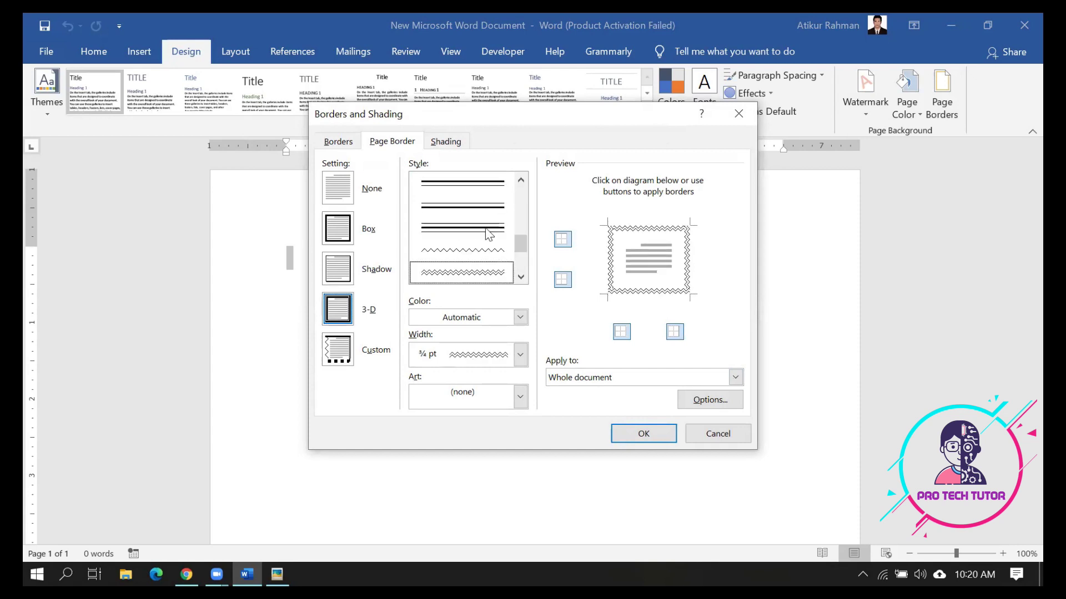
{"action": "scroll", "coordinate": [488, 233], "scroll_direction": "up", "scroll_amount": 2}
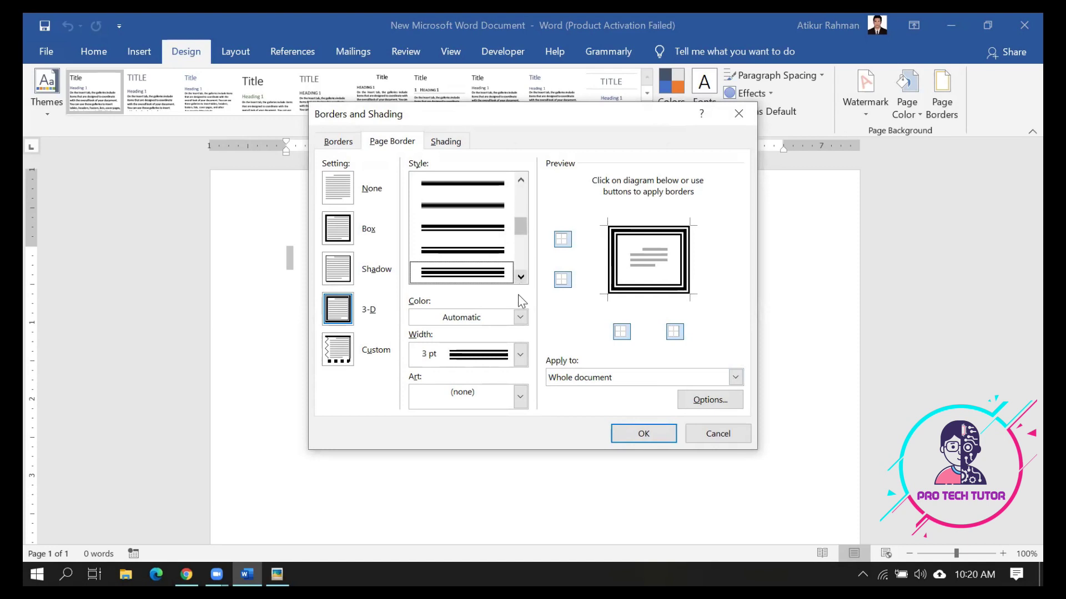
Apply a thick black art border, 31 pt, around the whole document
{"action": "left_click", "coordinate": [520, 398]}
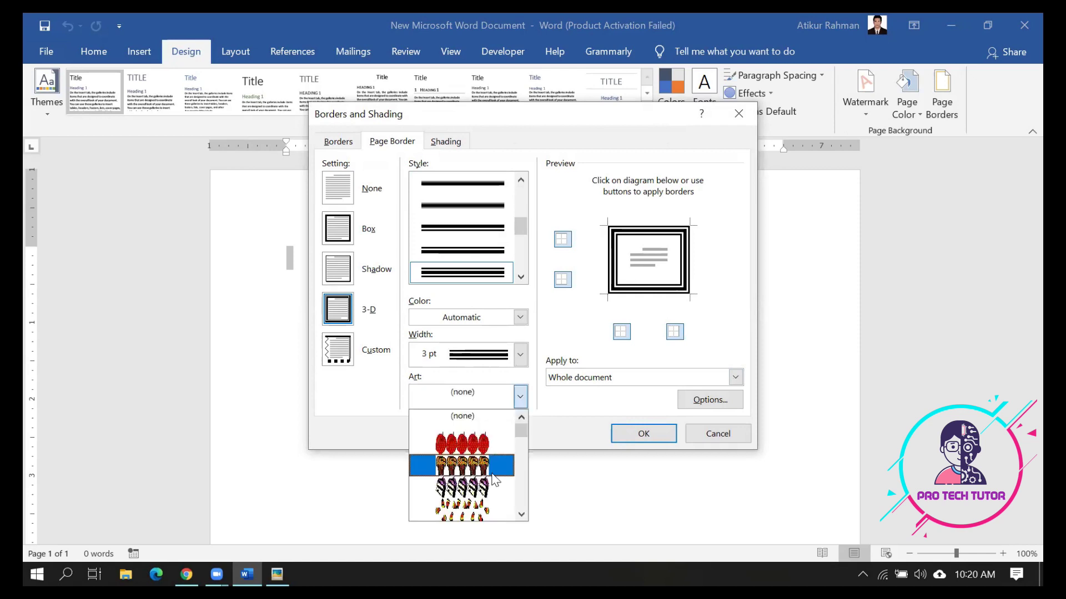
{"action": "scroll", "coordinate": [494, 480], "scroll_direction": "down", "scroll_amount": 2}
{"action": "scroll", "coordinate": [494, 480], "scroll_direction": "down", "scroll_amount": 2}
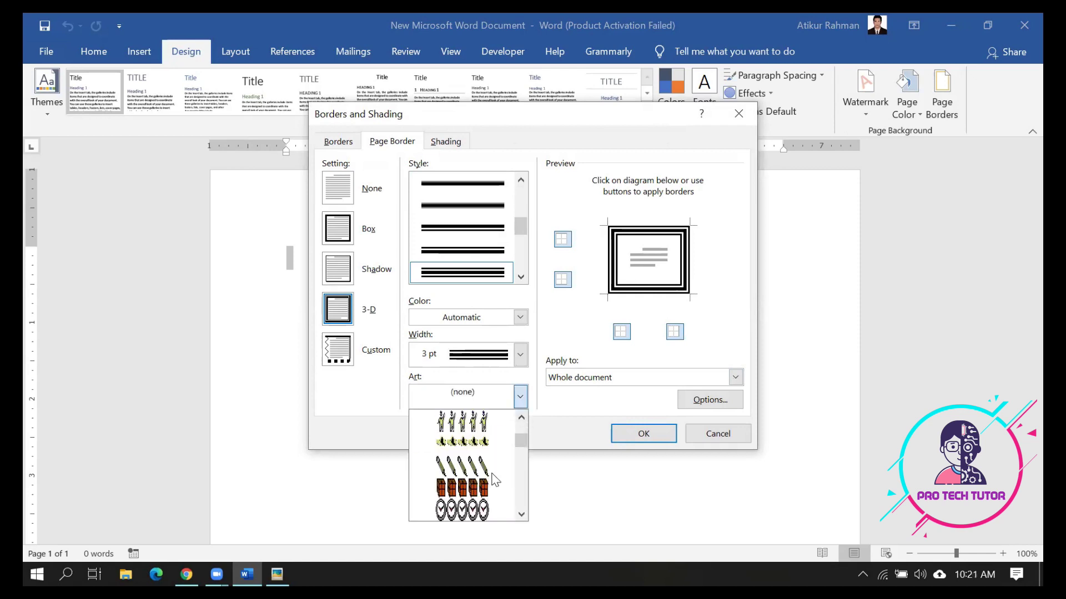
{"action": "scroll", "coordinate": [494, 480], "scroll_direction": "down", "scroll_amount": 2}
{"action": "scroll", "coordinate": [494, 459], "scroll_direction": "down", "scroll_amount": 2}
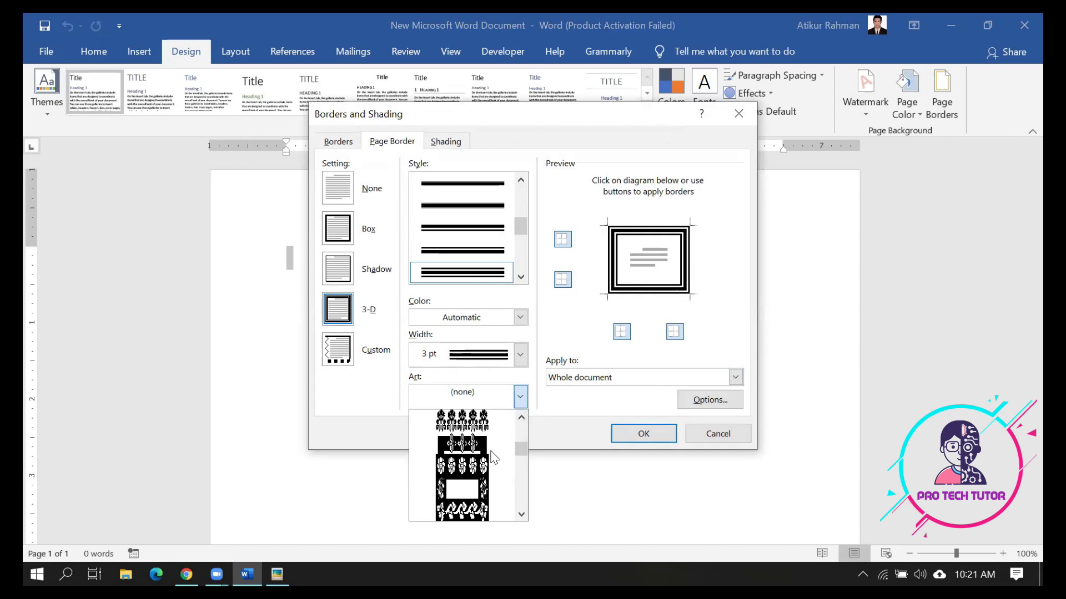
{"action": "scroll", "coordinate": [494, 459], "scroll_direction": "down", "scroll_amount": 2}
{"action": "scroll", "coordinate": [494, 459], "scroll_direction": "down", "scroll_amount": 2}
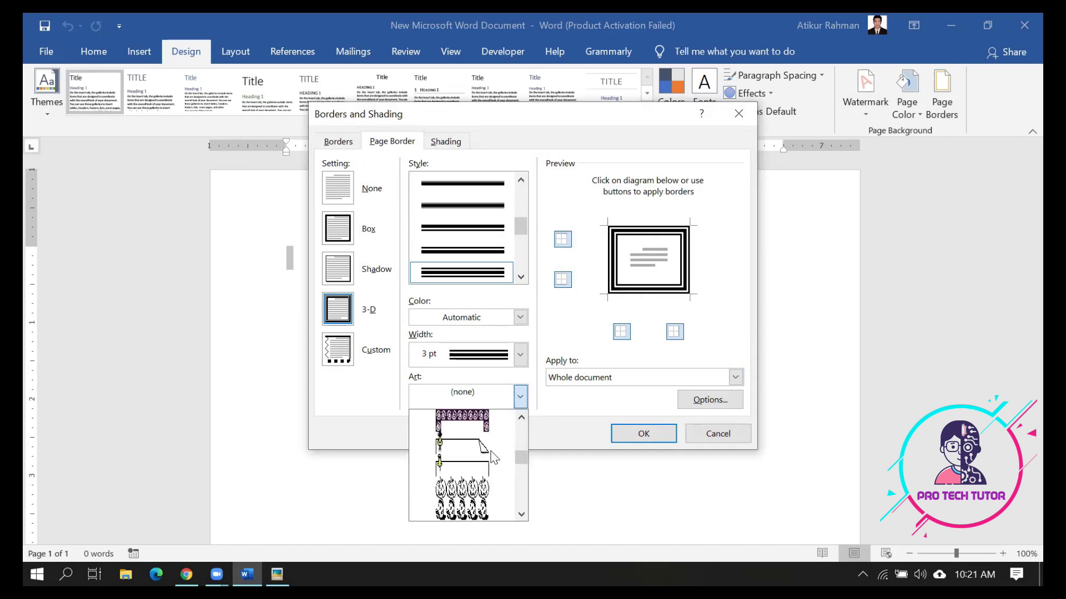
{"action": "scroll", "coordinate": [494, 459], "scroll_direction": "down", "scroll_amount": 2}
{"action": "scroll", "coordinate": [494, 459], "scroll_direction": "down", "scroll_amount": 2}
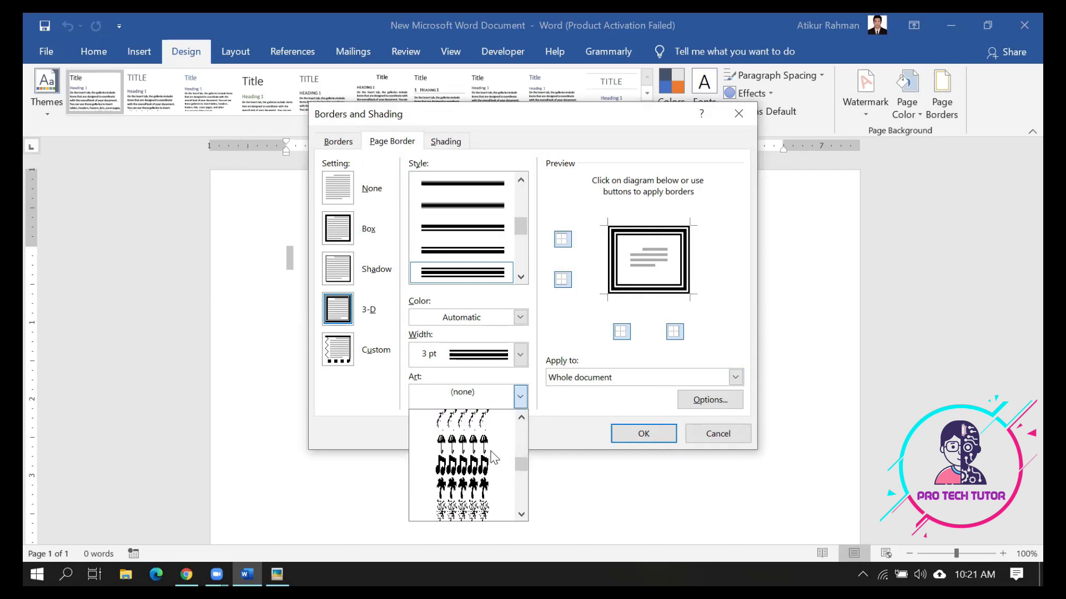
{"action": "scroll", "coordinate": [494, 459], "scroll_direction": "down", "scroll_amount": 2}
{"action": "scroll", "coordinate": [494, 458], "scroll_direction": "down", "scroll_amount": 2}
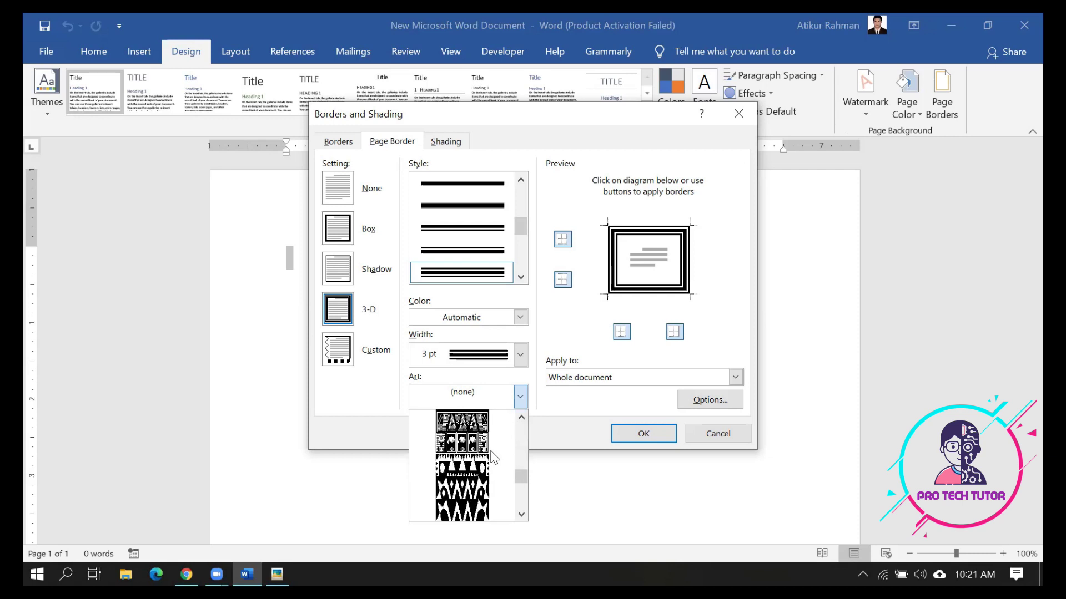
{"action": "scroll", "coordinate": [492, 456], "scroll_direction": "down", "scroll_amount": 2}
{"action": "scroll", "coordinate": [528, 513], "scroll_direction": "down", "scroll_amount": 3}
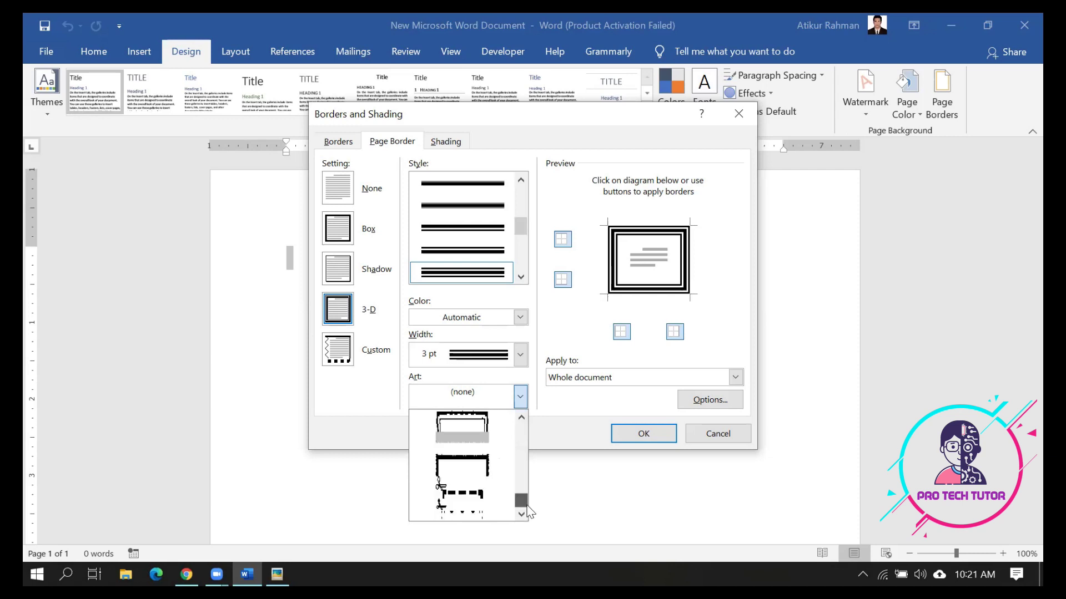
{"action": "left_click", "coordinate": [480, 468]}
{"action": "left_click", "coordinate": [518, 405]}
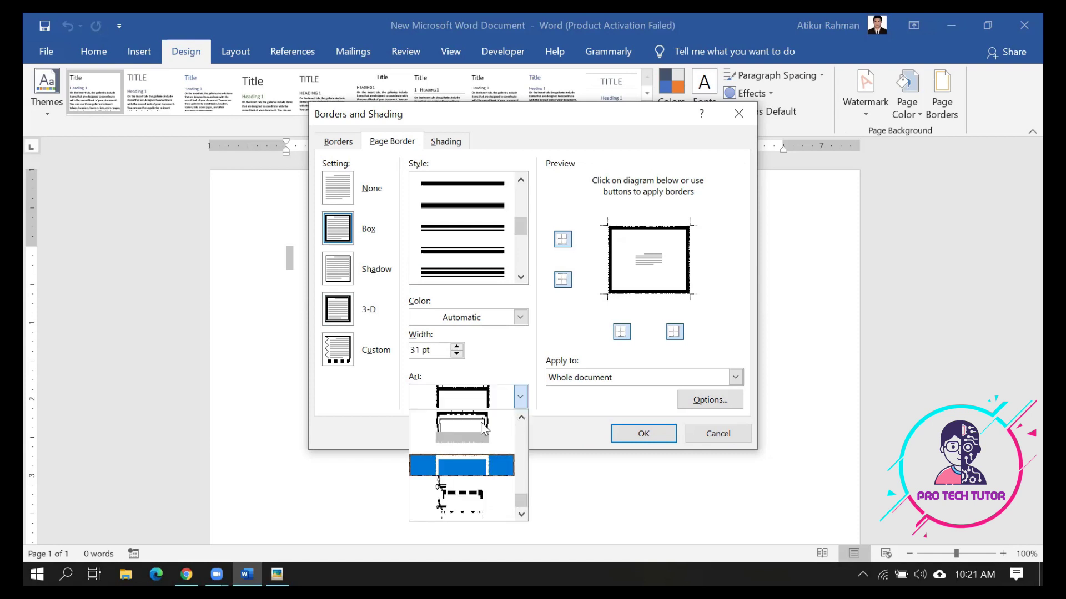
{"action": "left_click", "coordinate": [481, 423]}
{"action": "left_click", "coordinate": [632, 434]}
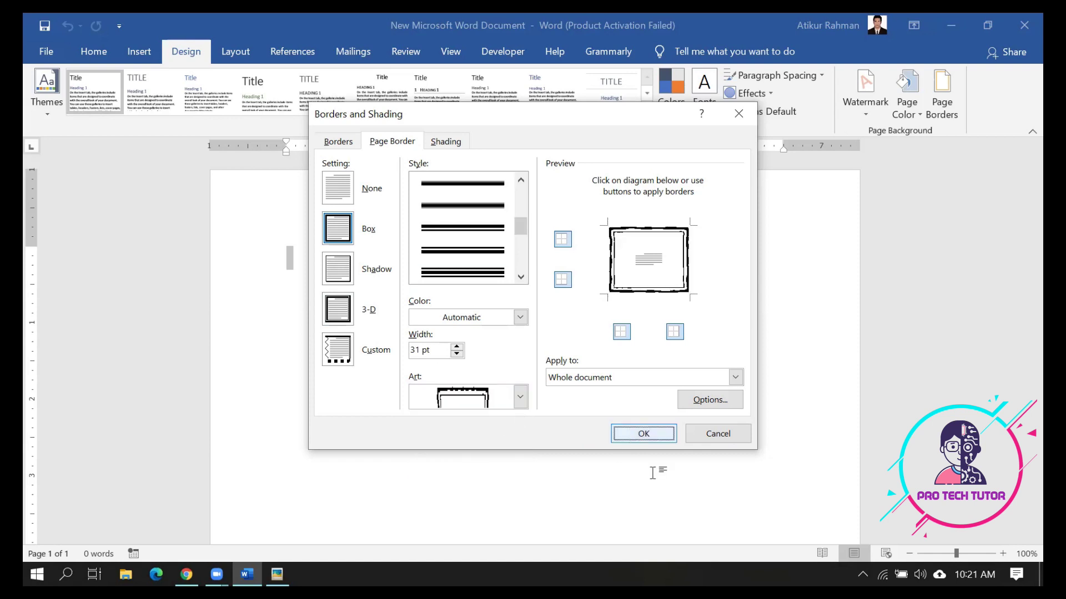
{"action": "scroll", "coordinate": [679, 462], "scroll_direction": "down", "scroll_amount": 10}
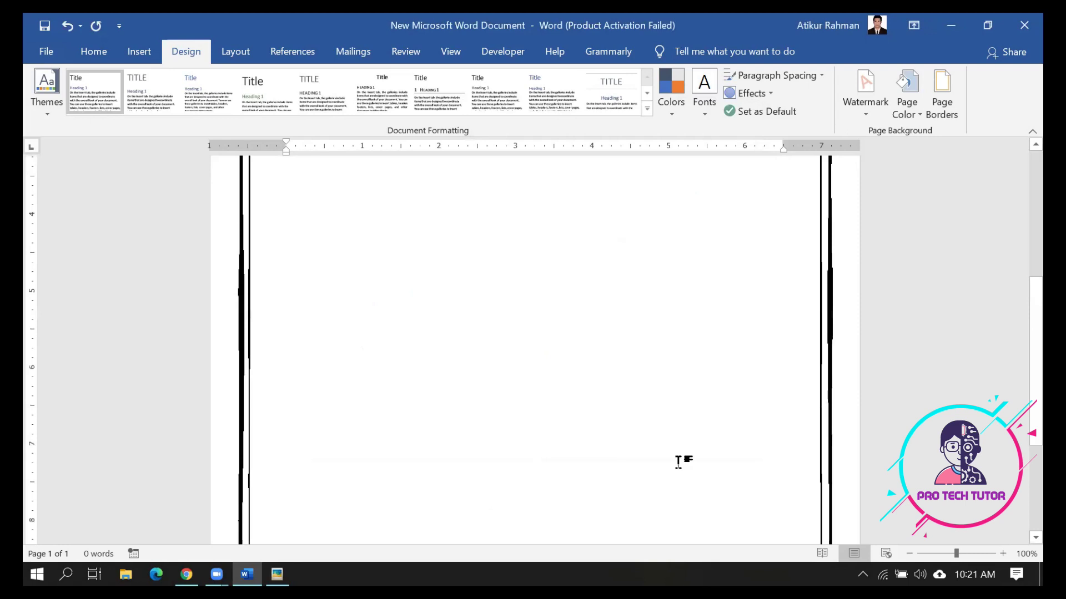
Reopen Page Borders and try a 3-D single-line border at ½ pt
{"action": "scroll", "coordinate": [679, 462], "scroll_direction": "up", "scroll_amount": 4}
{"action": "scroll", "coordinate": [678, 462], "scroll_direction": "up", "scroll_amount": 3}
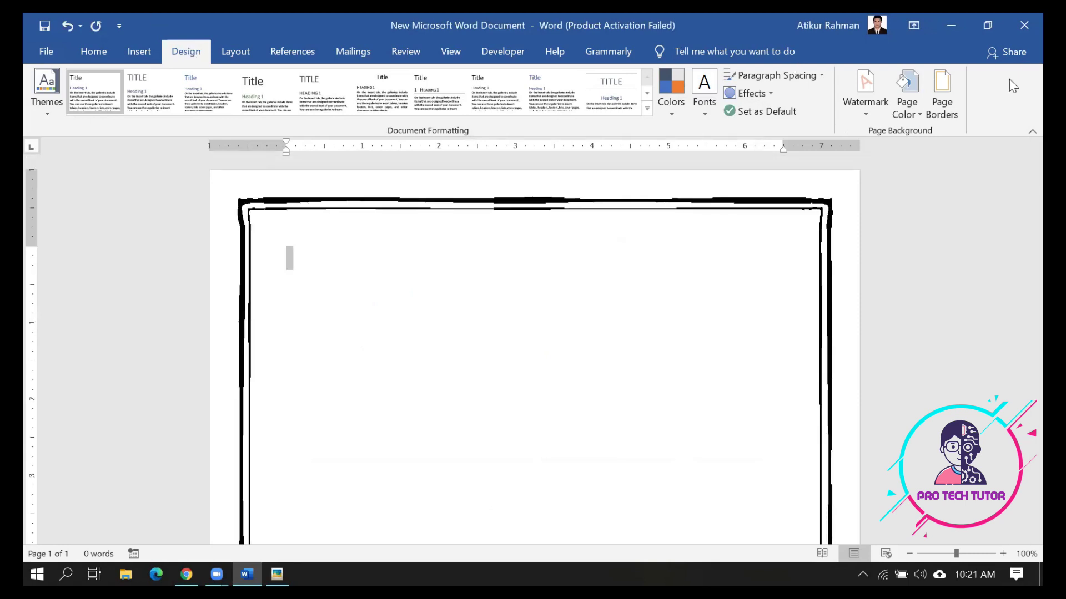
{"action": "left_click", "coordinate": [941, 82]}
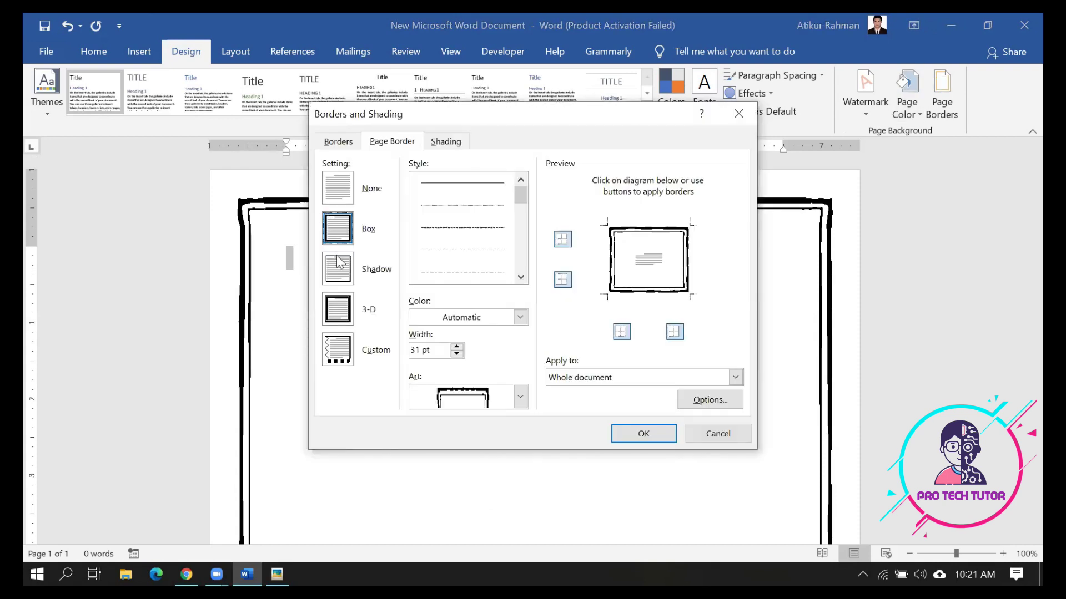
{"action": "left_click", "coordinate": [339, 301]}
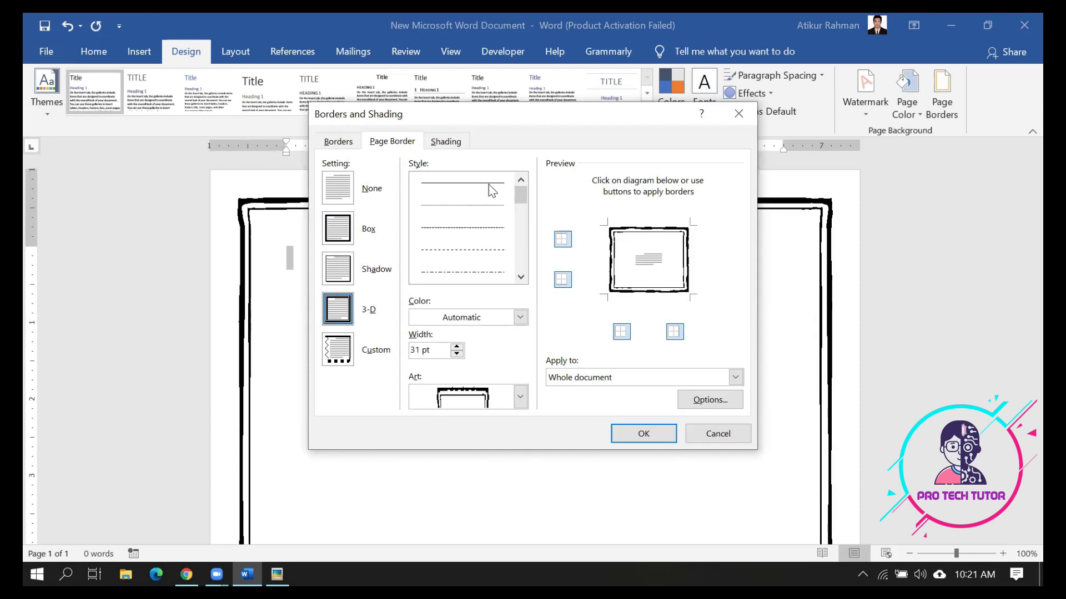
{"action": "mouse_move", "coordinate": [514, 194]}
{"action": "left_mouse_down"}
{"action": "mouse_move", "coordinate": [516, 228]}
{"action": "mouse_move", "coordinate": [517, 179]}
{"action": "left_mouse_up"}
{"action": "left_click", "coordinate": [469, 189]}
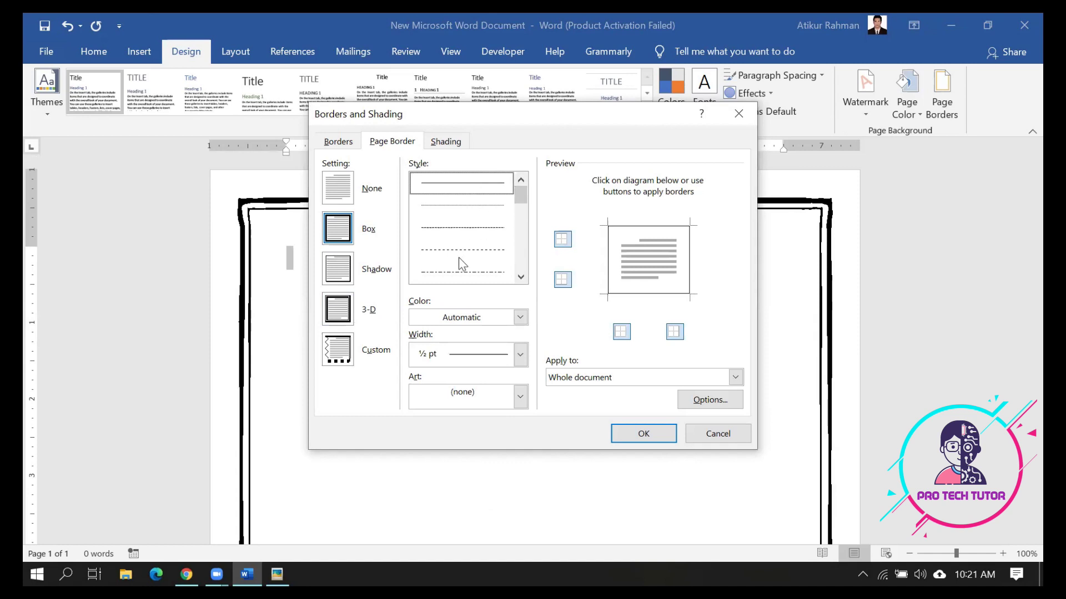
{"action": "left_click", "coordinate": [520, 355]}
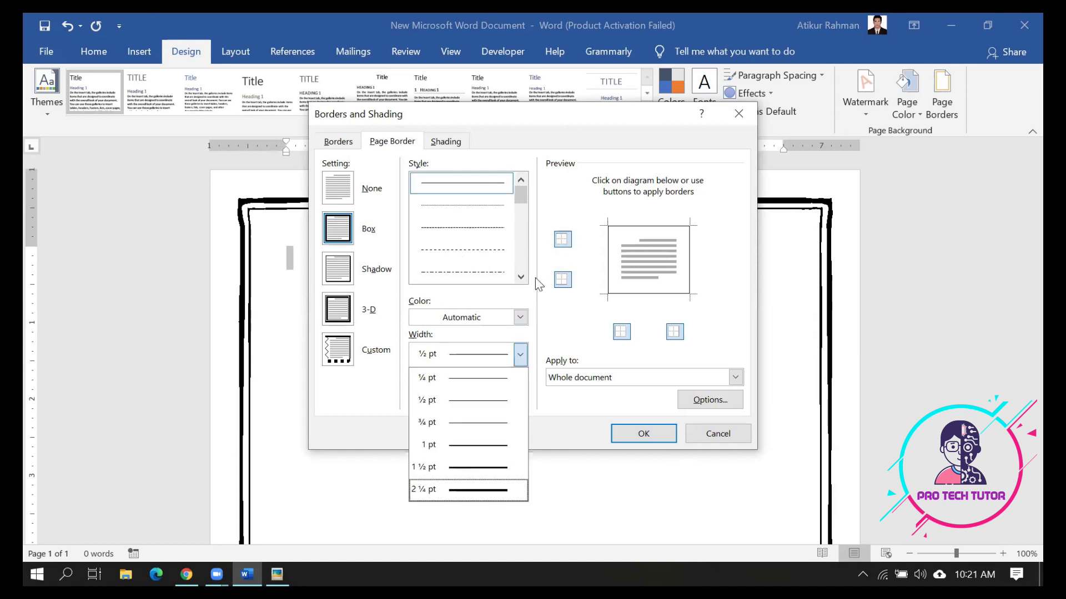
{"action": "left_click", "coordinate": [548, 296]}
{"action": "left_click", "coordinate": [338, 313]}
{"action": "left_click", "coordinate": [520, 355]}
{"action": "scroll", "coordinate": [495, 393], "scroll_direction": "down", "scroll_amount": 1}
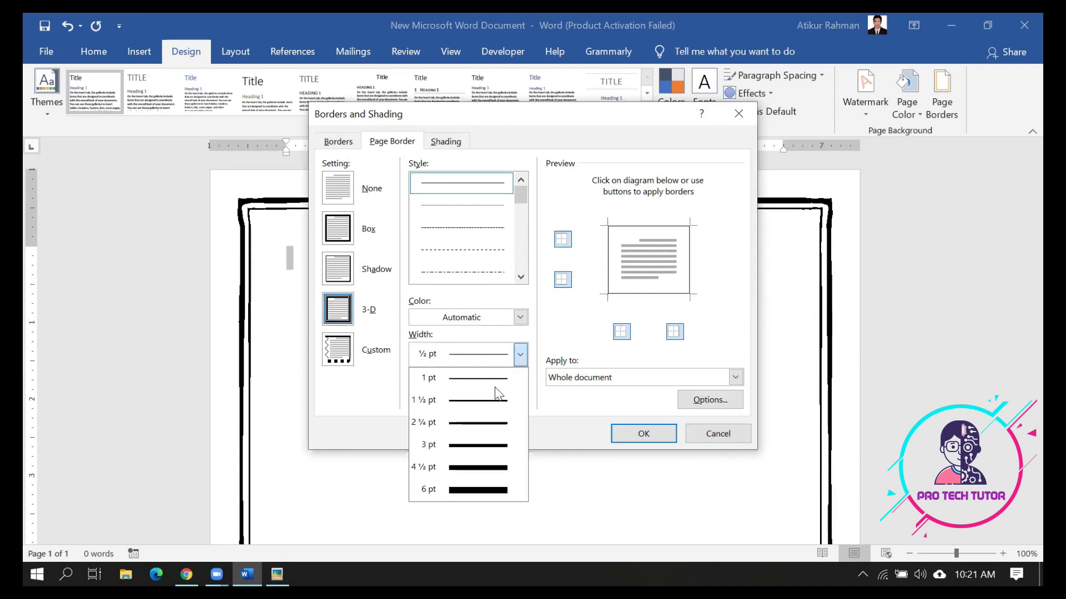
{"action": "left_click", "coordinate": [498, 251]}
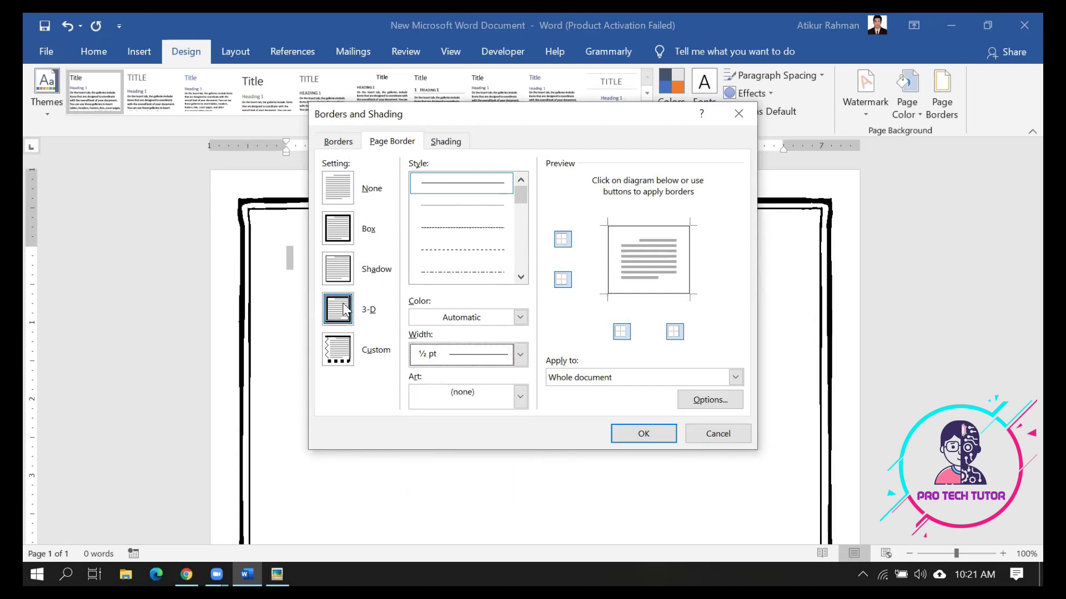
Set the colour to light gold and apply a fine dotted art border at 14 pt
{"action": "left_click", "coordinate": [520, 317]}
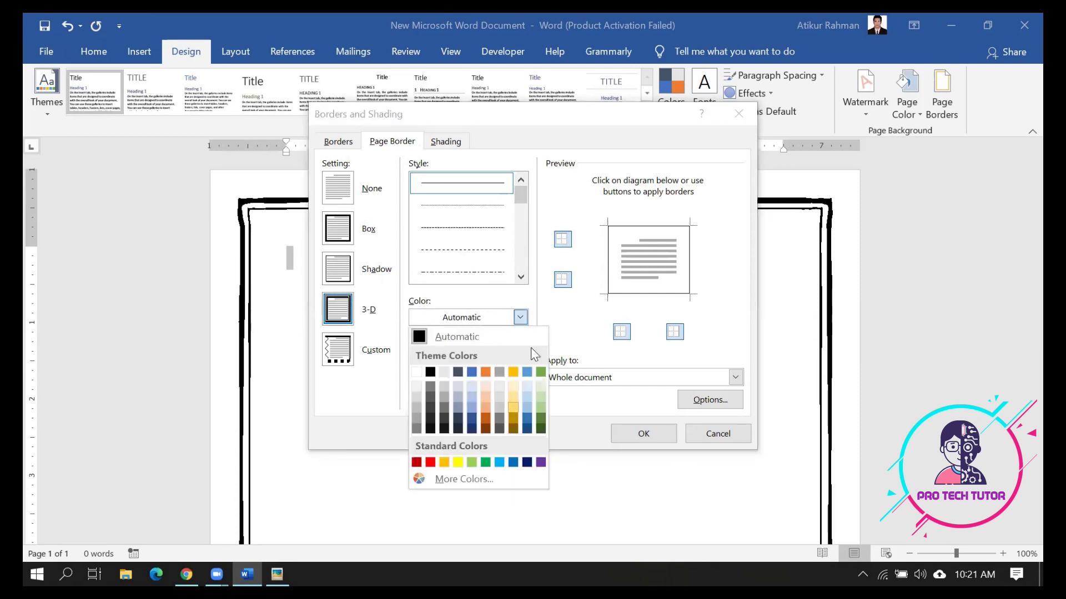
{"action": "left_click", "coordinate": [513, 407]}
{"action": "left_click", "coordinate": [521, 399]}
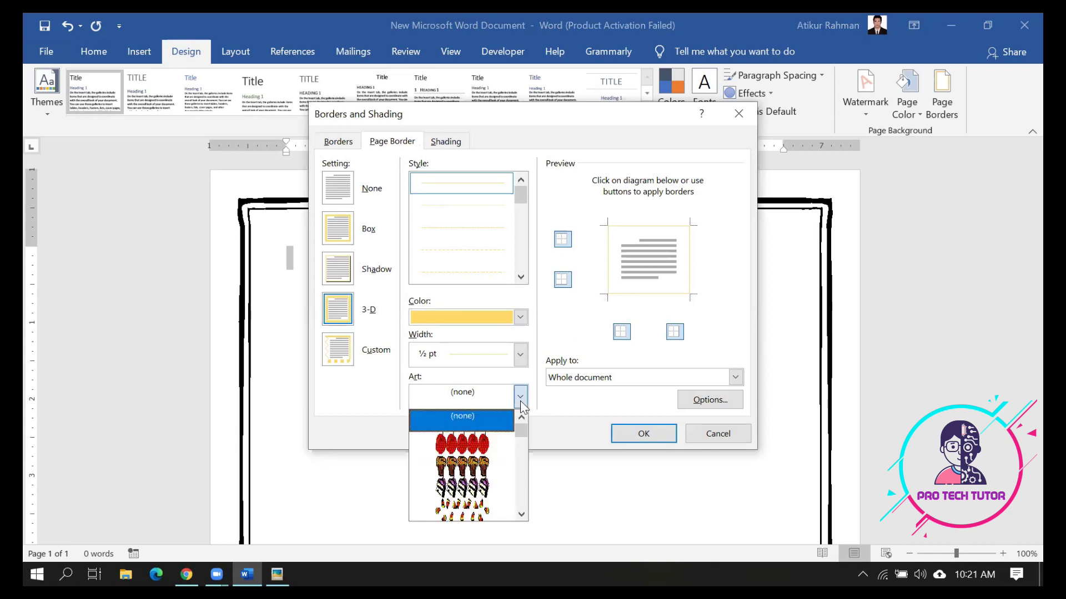
{"action": "left_click", "coordinate": [493, 482]}
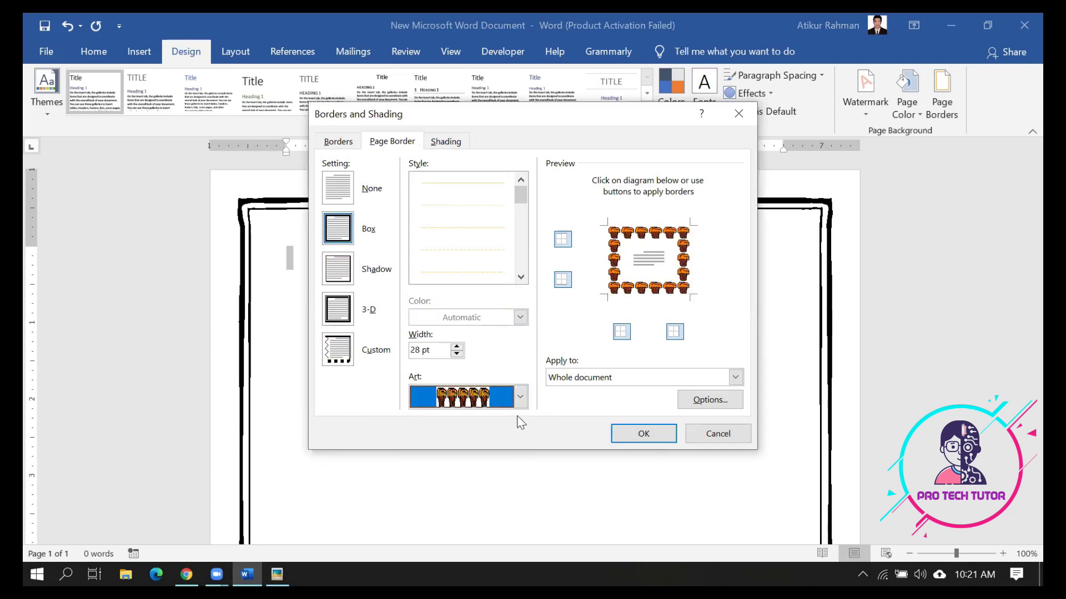
{"action": "left_click", "coordinate": [520, 397]}
{"action": "scroll", "coordinate": [480, 503], "scroll_direction": "down", "scroll_amount": 4}
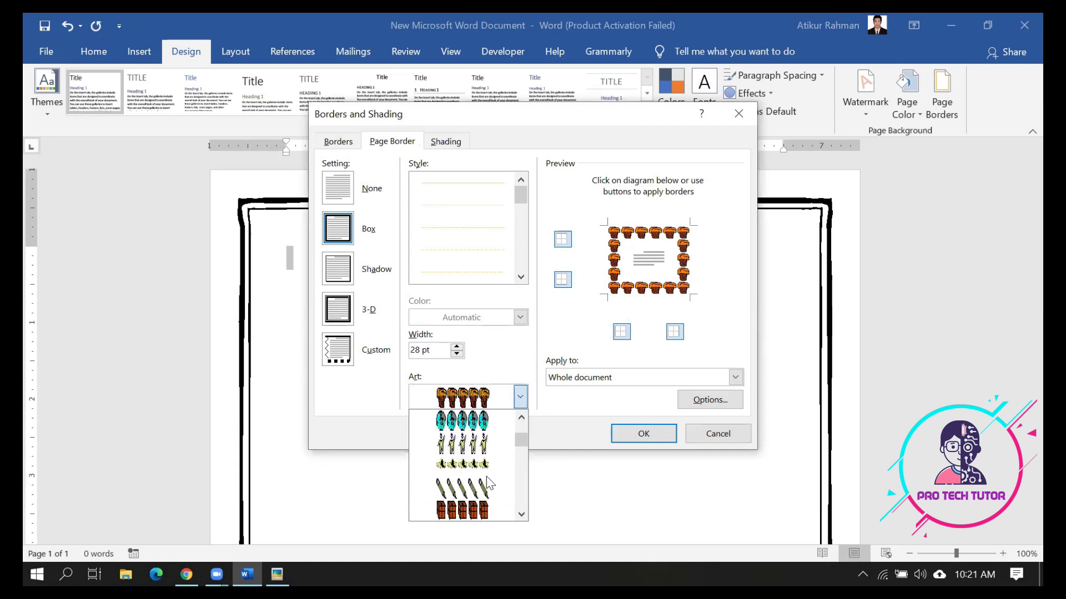
{"action": "left_click", "coordinate": [481, 484]}
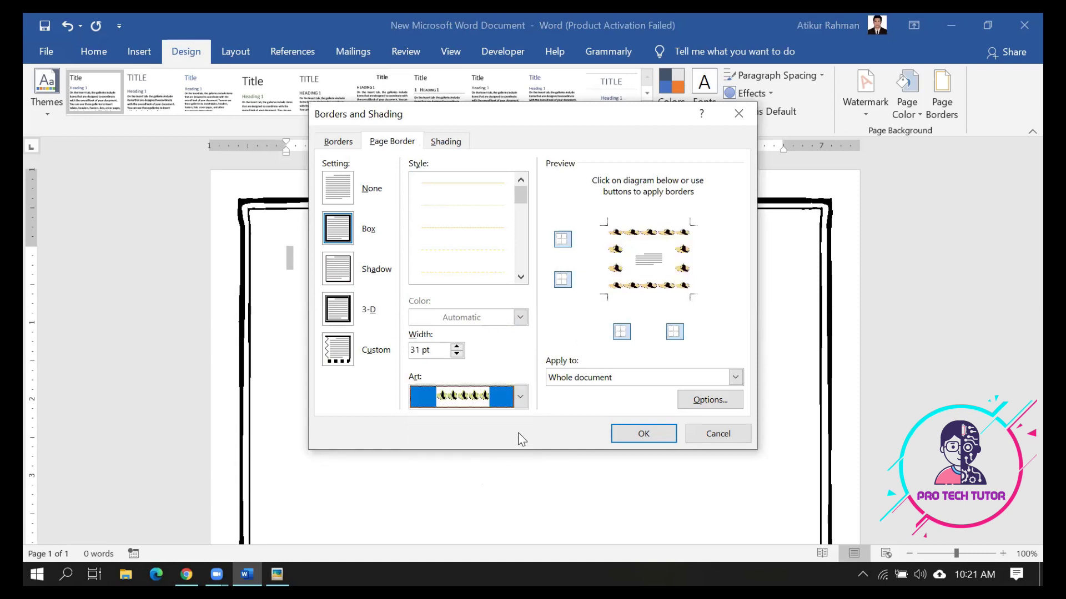
{"action": "left_click", "coordinate": [520, 397]}
{"action": "scroll", "coordinate": [480, 469], "scroll_direction": "down", "scroll_amount": 3}
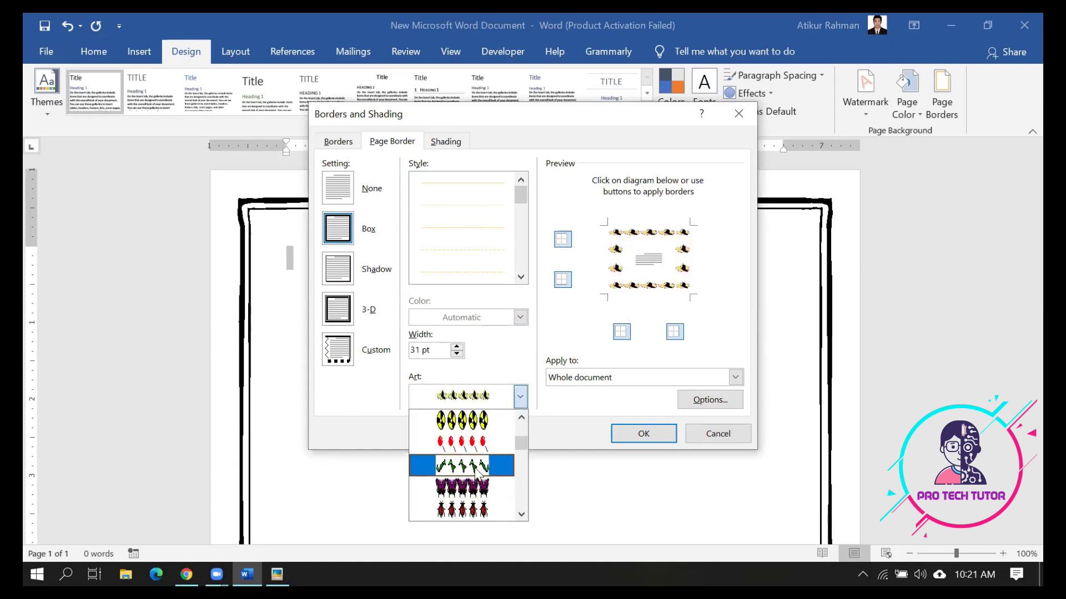
{"action": "scroll", "coordinate": [480, 472], "scroll_direction": "down", "scroll_amount": 2}
{"action": "scroll", "coordinate": [477, 478], "scroll_direction": "down", "scroll_amount": 3}
{"action": "scroll", "coordinate": [476, 489], "scroll_direction": "down", "scroll_amount": 3}
{"action": "left_click", "coordinate": [469, 491]}
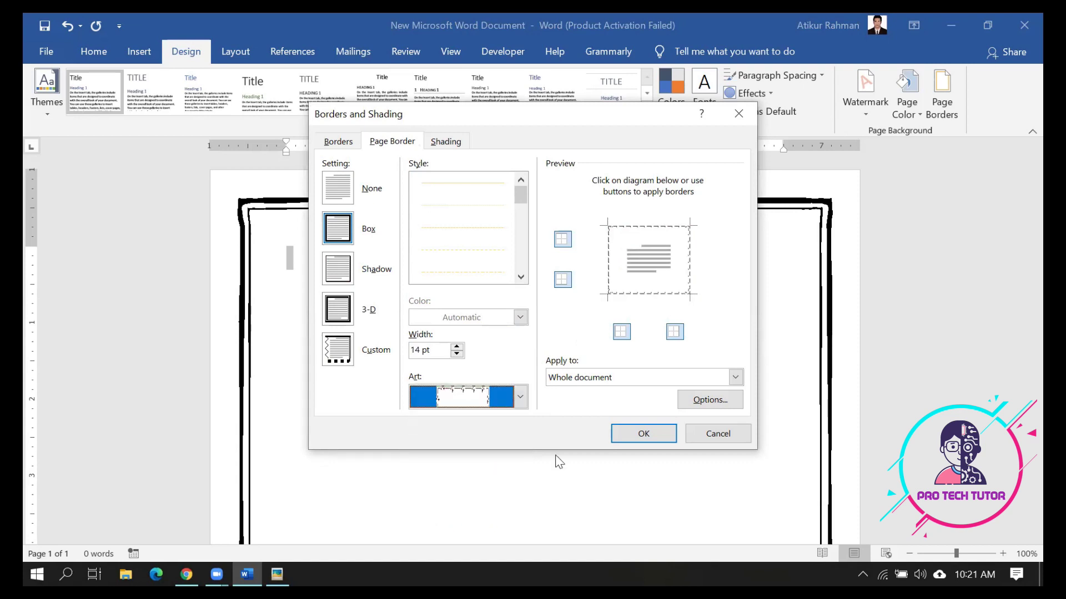
{"action": "left_click", "coordinate": [624, 434]}
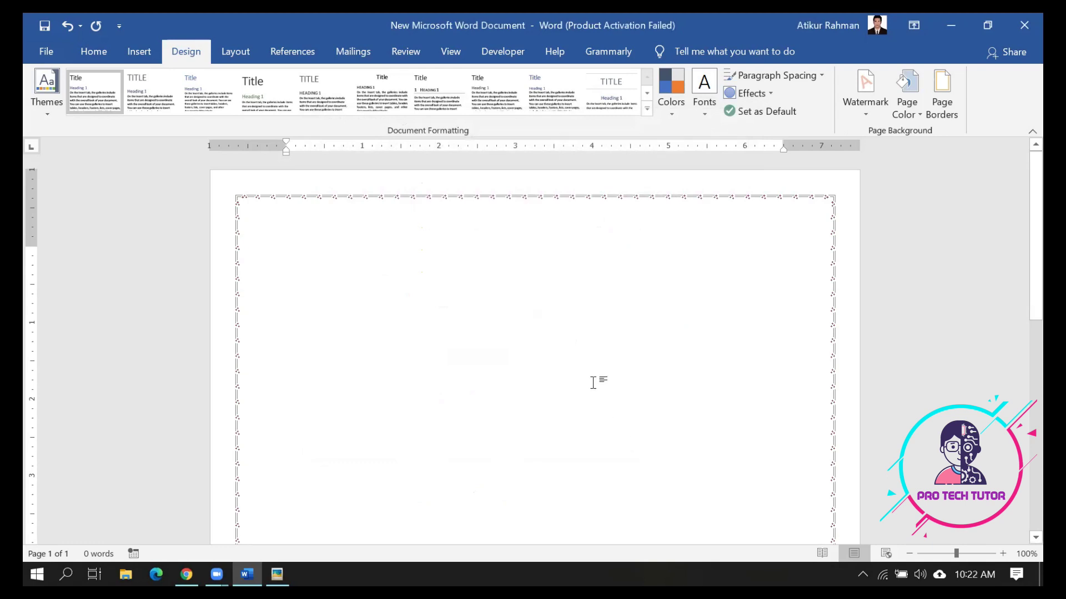
{"action": "left_click", "coordinate": [277, 574]}
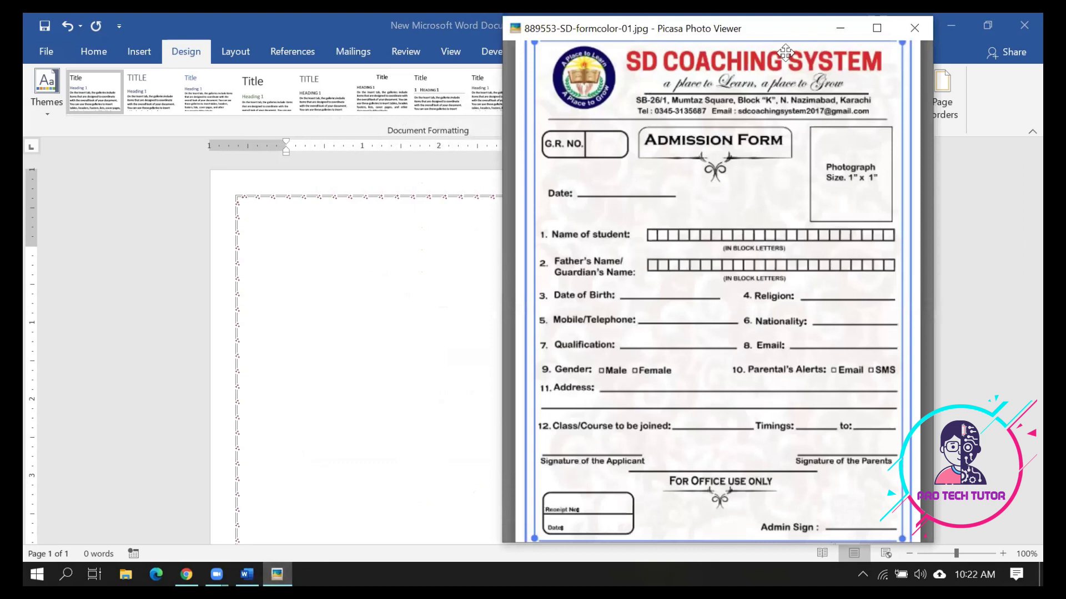
{"action": "scroll", "coordinate": [733, 135], "scroll_direction": "up", "scroll_amount": 2}
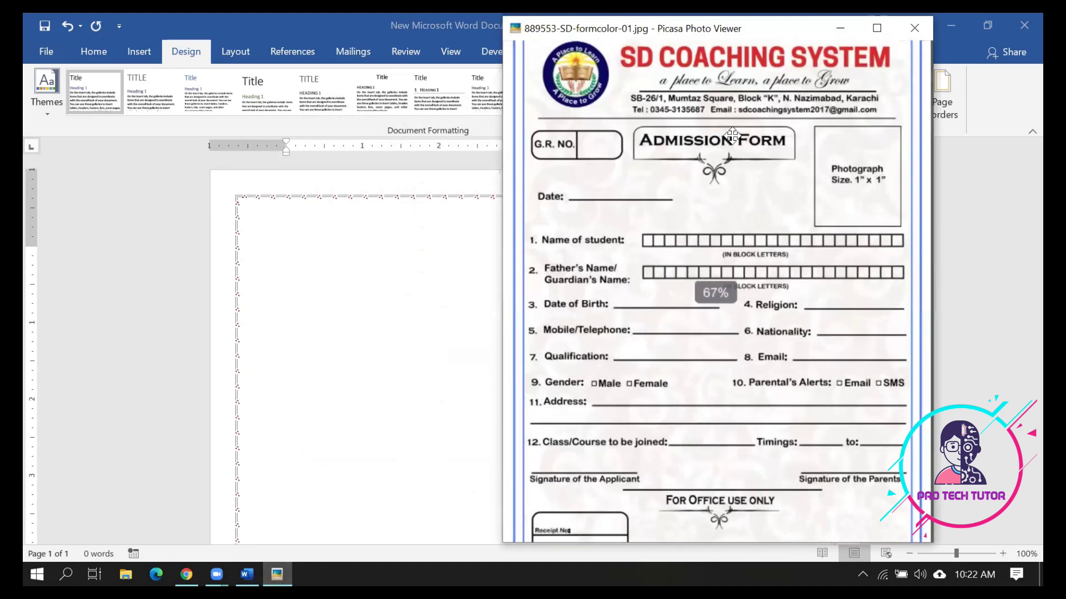
{"action": "left_click_drag", "start_coordinate": [572, 74], "coordinate": [564, 165]}
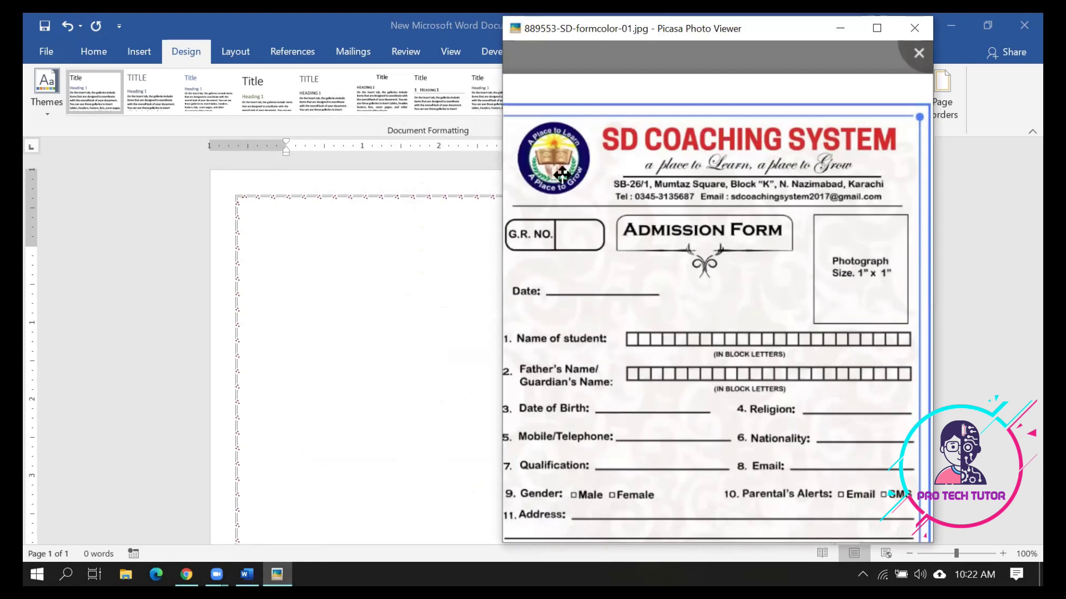
{"action": "left_click", "coordinate": [422, 254]}
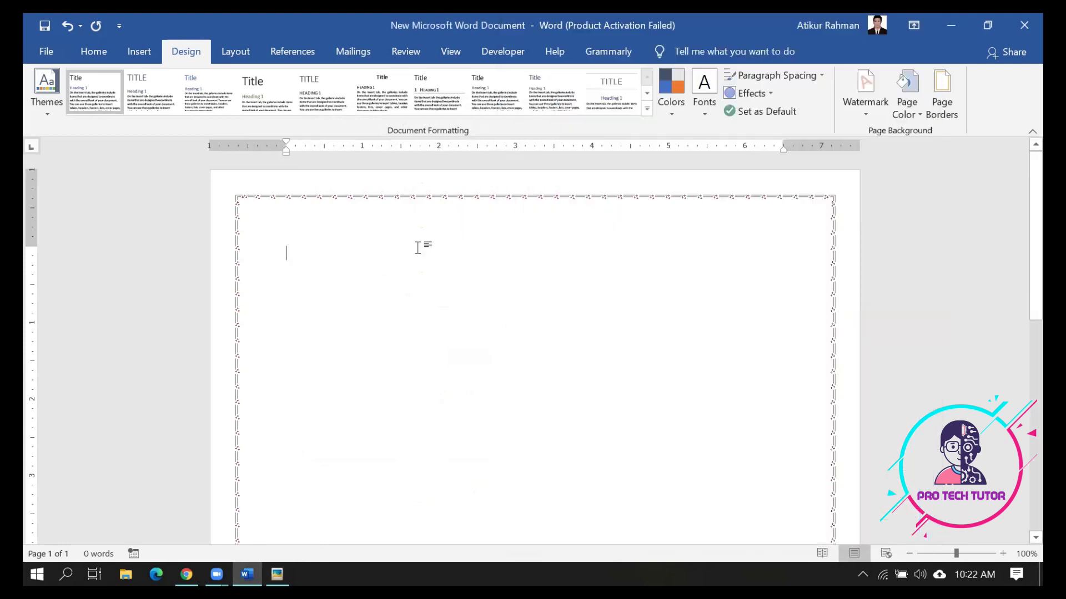
Insert the 'images' logo picture from the Desktop onto the page
{"action": "left_click", "coordinate": [135, 48]}
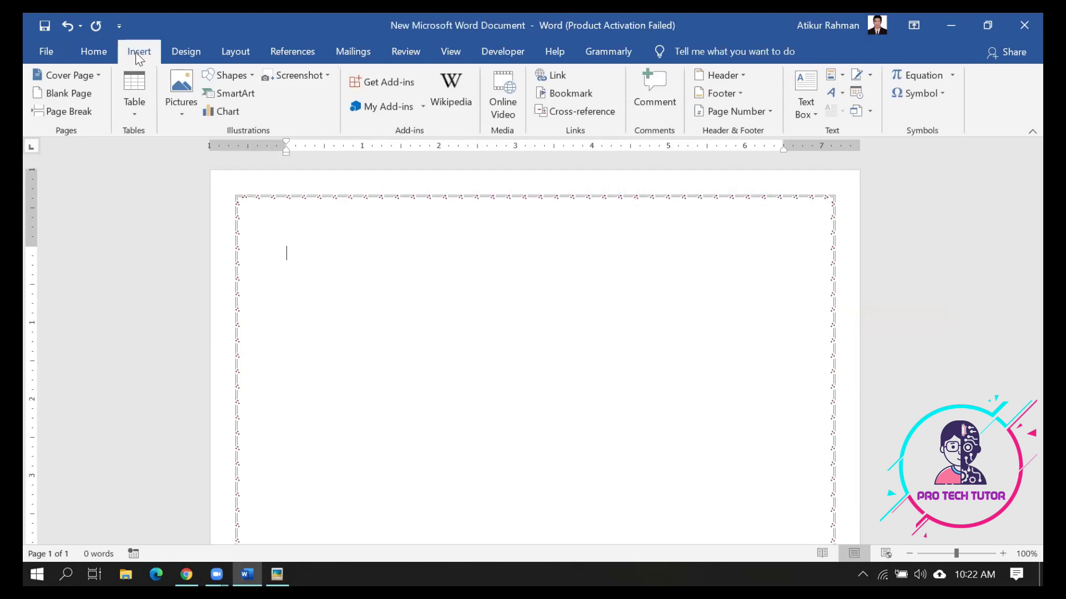
{"action": "left_click", "coordinate": [170, 88]}
{"action": "left_click", "coordinate": [189, 154]}
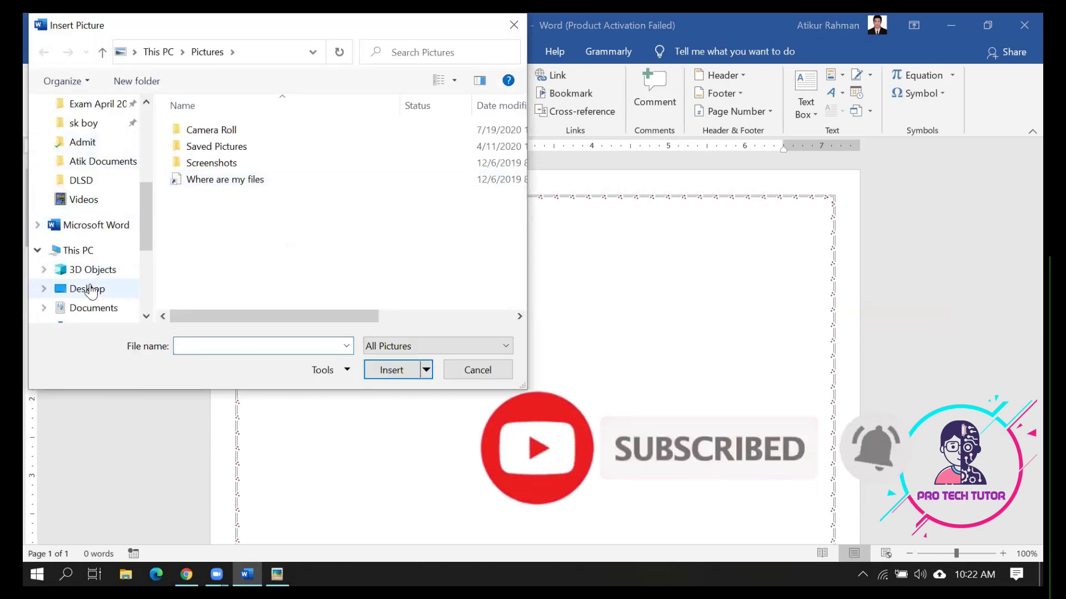
{"action": "left_click", "coordinate": [61, 288]}
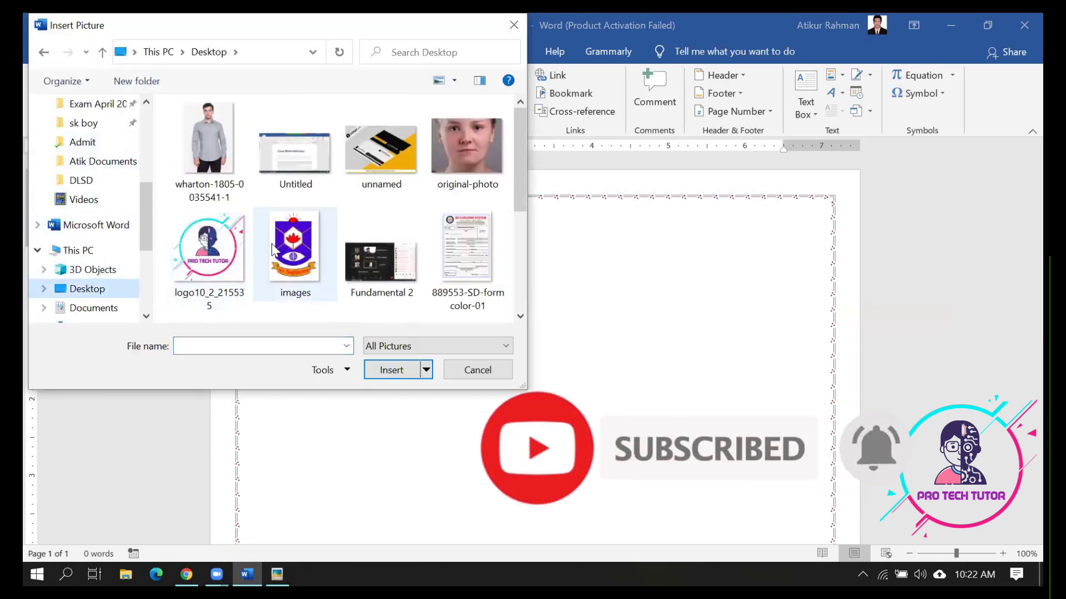
{"action": "left_click", "coordinate": [294, 261]}
{"action": "left_click", "coordinate": [388, 370]}
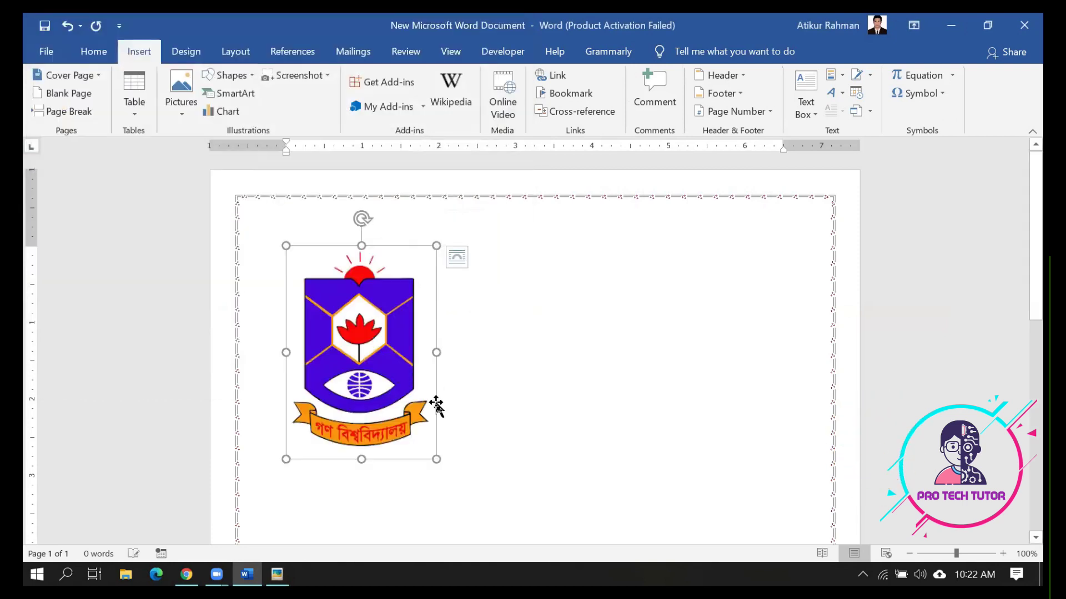
Shrink the logo with its handles to about 1.09 × 0.99 inches
{"action": "left_click_drag", "start_coordinate": [361, 459], "coordinate": [362, 354]}
{"action": "left_click_drag", "start_coordinate": [436, 354], "coordinate": [416, 333]}
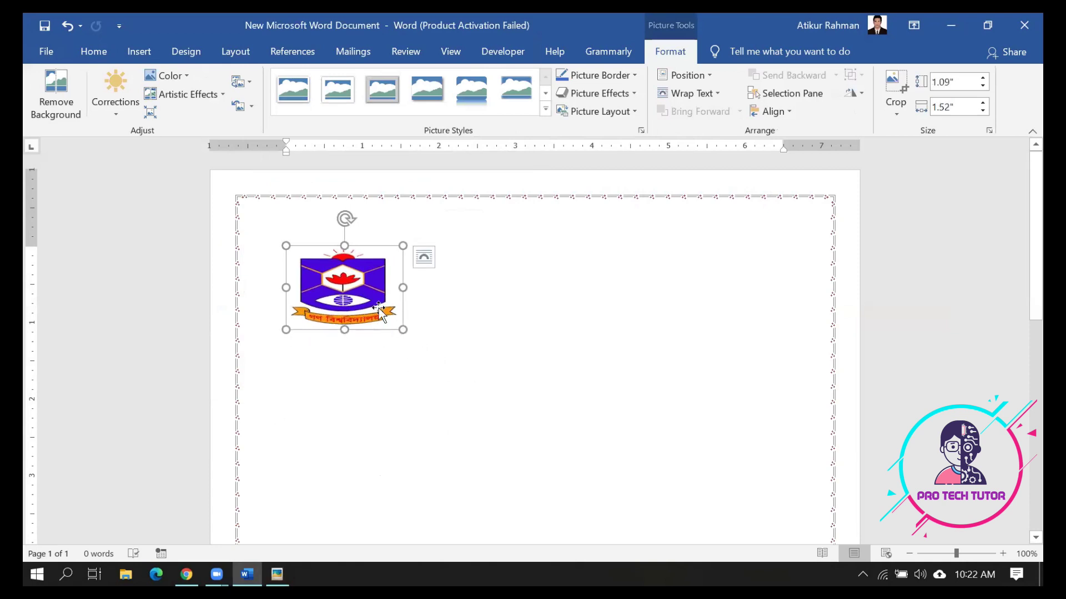
{"action": "left_click_drag", "start_coordinate": [404, 288], "coordinate": [435, 281]}
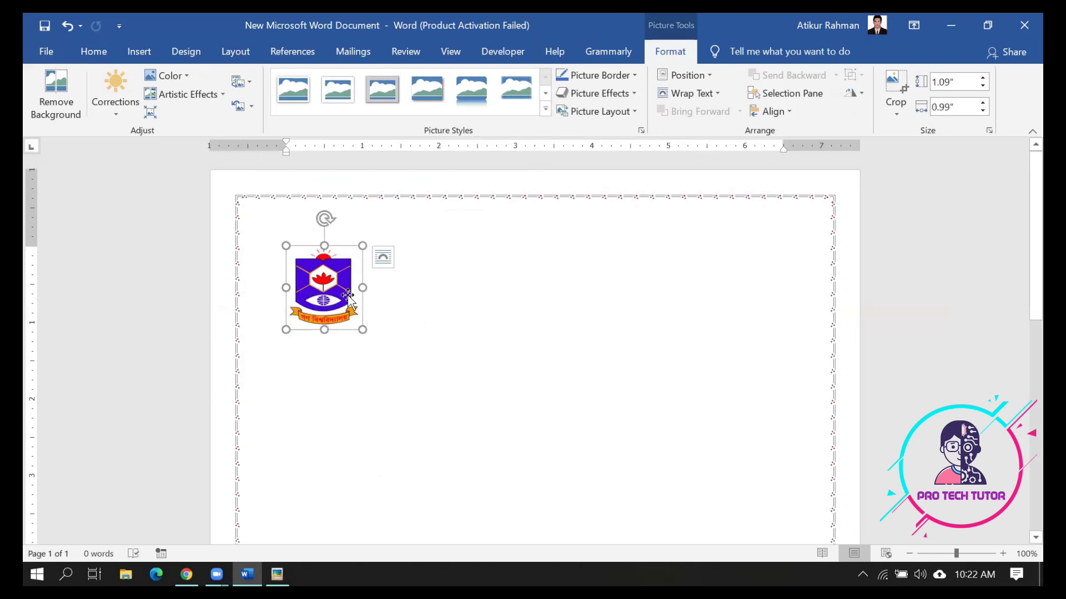
{"action": "left_click", "coordinate": [386, 262]}
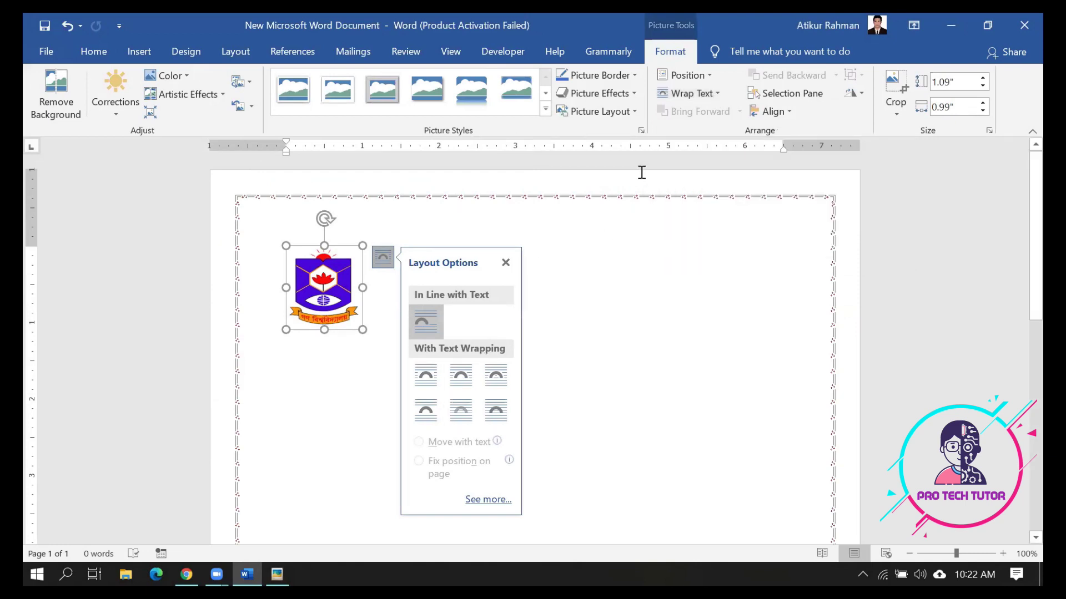
Set the logo's wrapping to In Front of Text and drag it to the top-left margin
{"action": "left_click", "coordinate": [713, 95]}
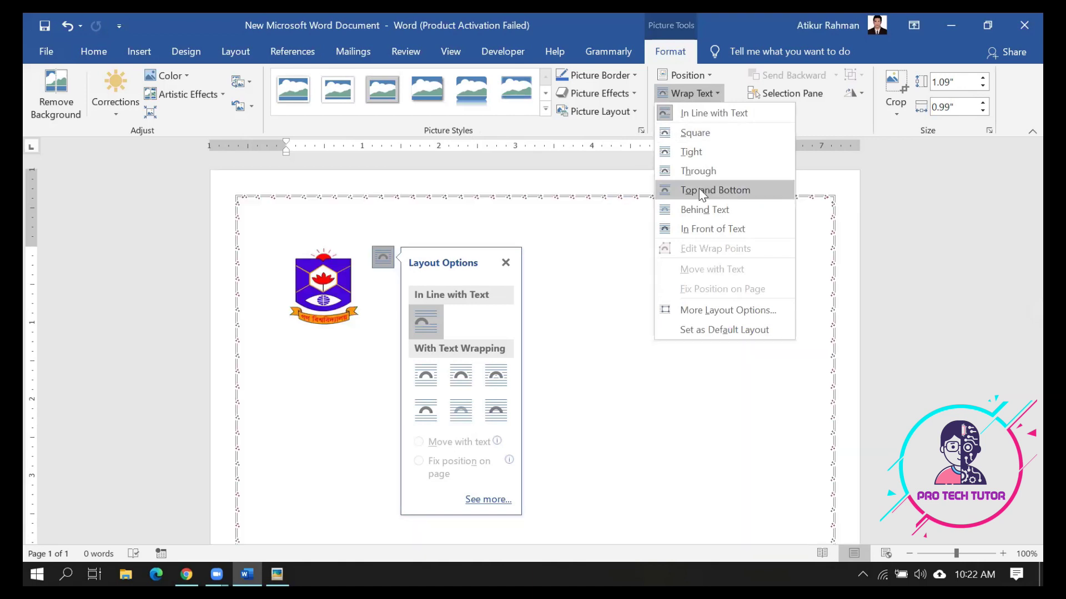
{"action": "left_click", "coordinate": [700, 229]}
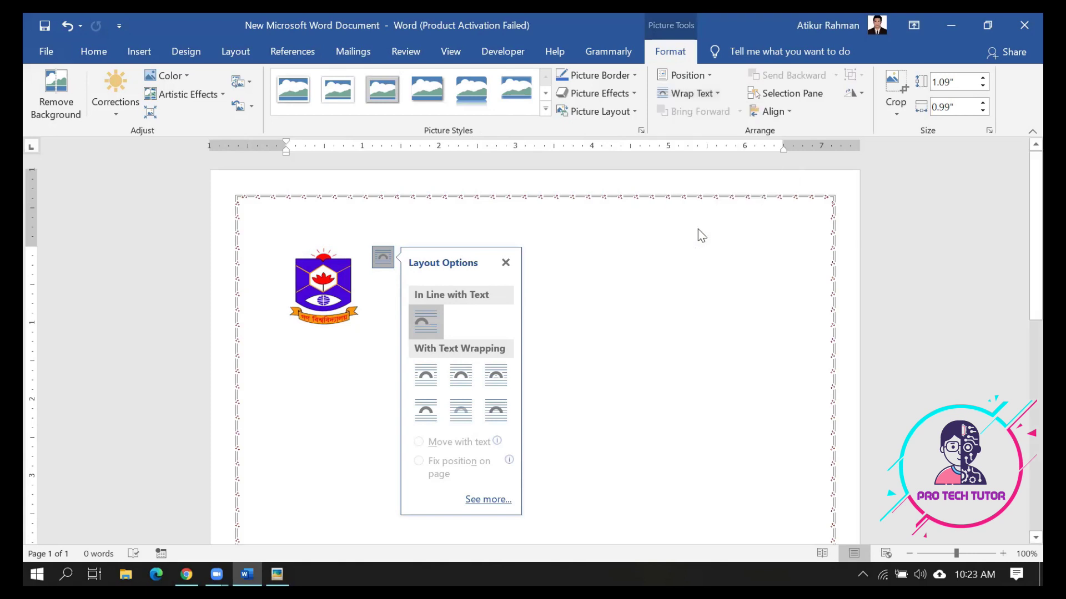
{"action": "left_click_drag", "start_coordinate": [579, 310], "coordinate": [590, 319]}
{"action": "left_click", "coordinate": [592, 320]}
{"action": "left_click_drag", "start_coordinate": [476, 301], "coordinate": [317, 279]}
{"action": "left_click", "coordinate": [411, 261]}
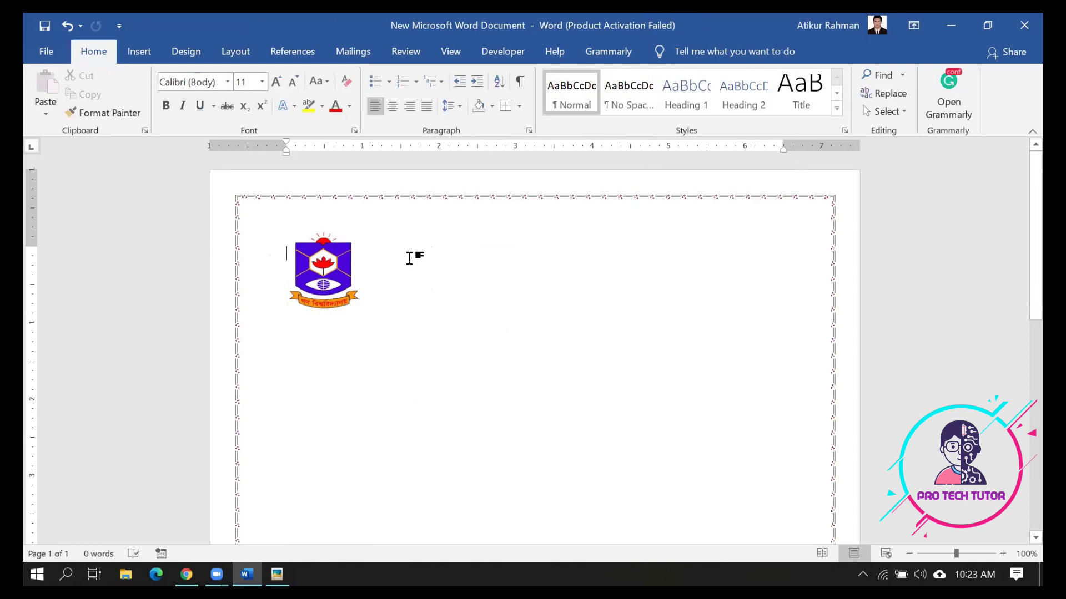
{"action": "left_click", "coordinate": [339, 266]}
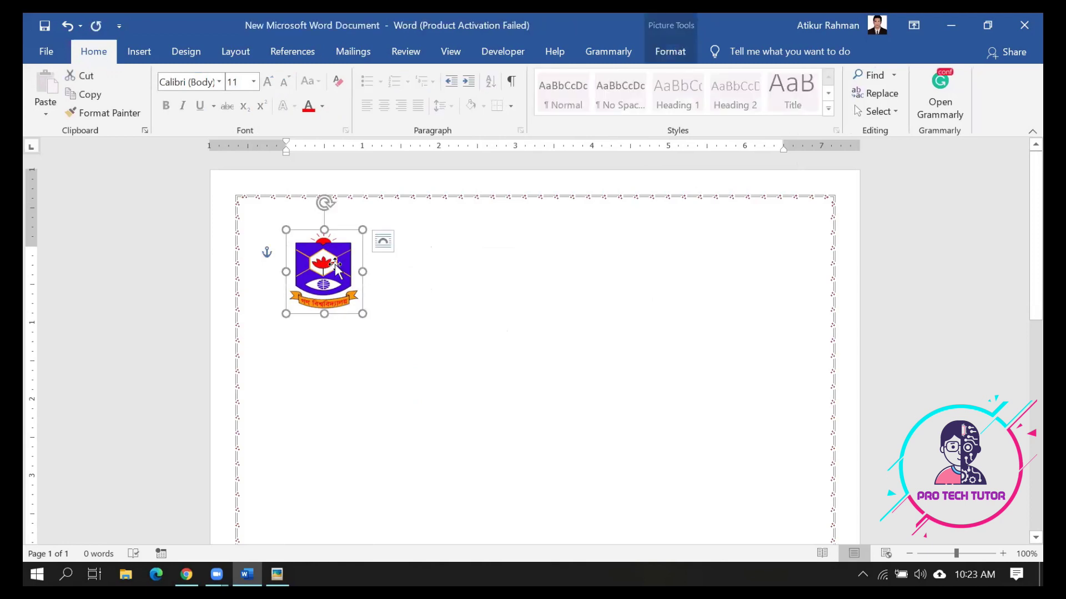
{"action": "left_click", "coordinate": [412, 254]}
{"action": "left_click", "coordinate": [338, 262]}
Compare with the reference form and nudge the logo slightly upward into place
{"action": "left_click", "coordinate": [277, 574]}
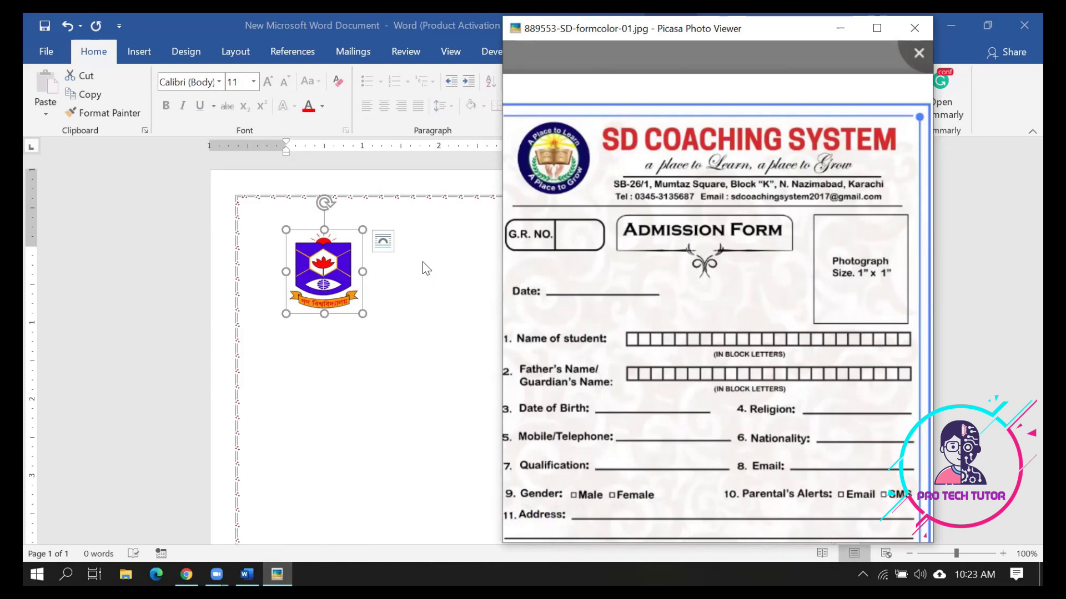
{"action": "left_click", "coordinate": [358, 270]}
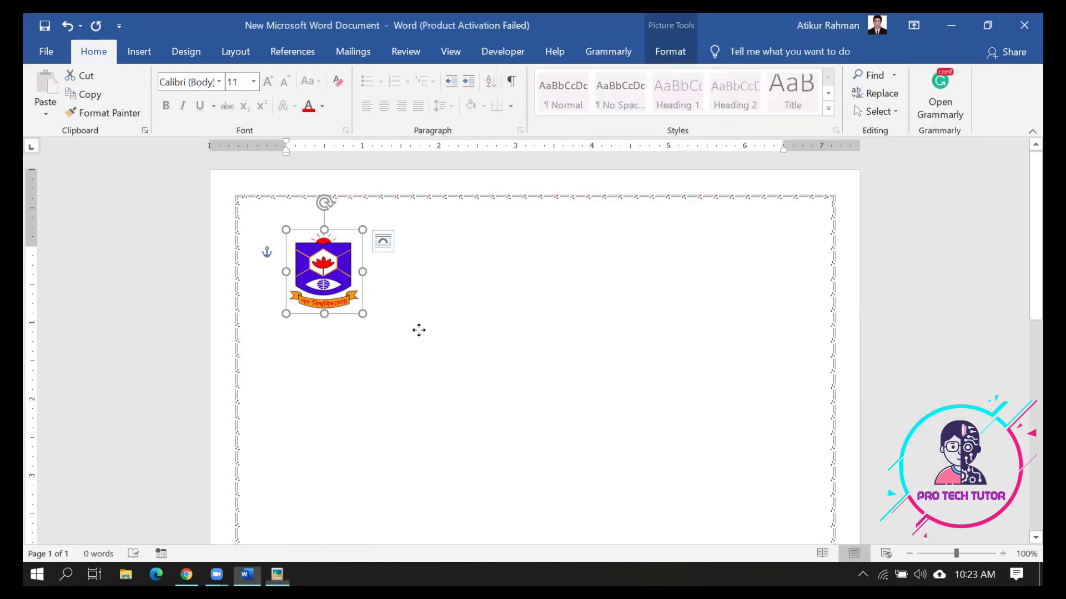
{"action": "mouse_move", "coordinate": [325, 264]}
{"action": "left_mouse_down"}
{"action": "mouse_move", "coordinate": [325, 250]}
{"action": "mouse_move", "coordinate": [325, 274]}
{"action": "left_mouse_up"}
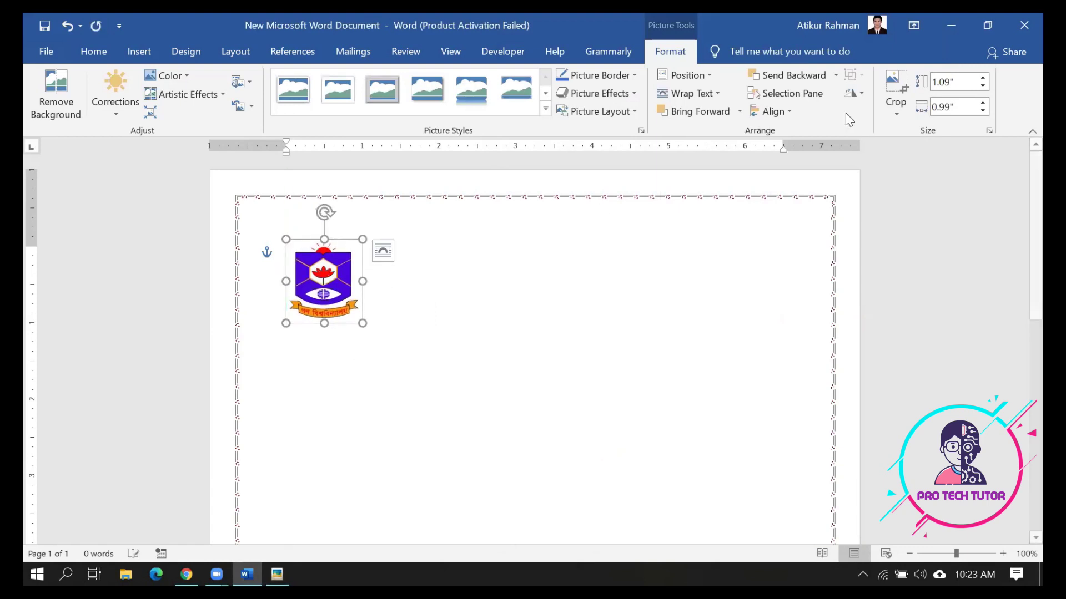
{"action": "left_click", "coordinate": [716, 95]}
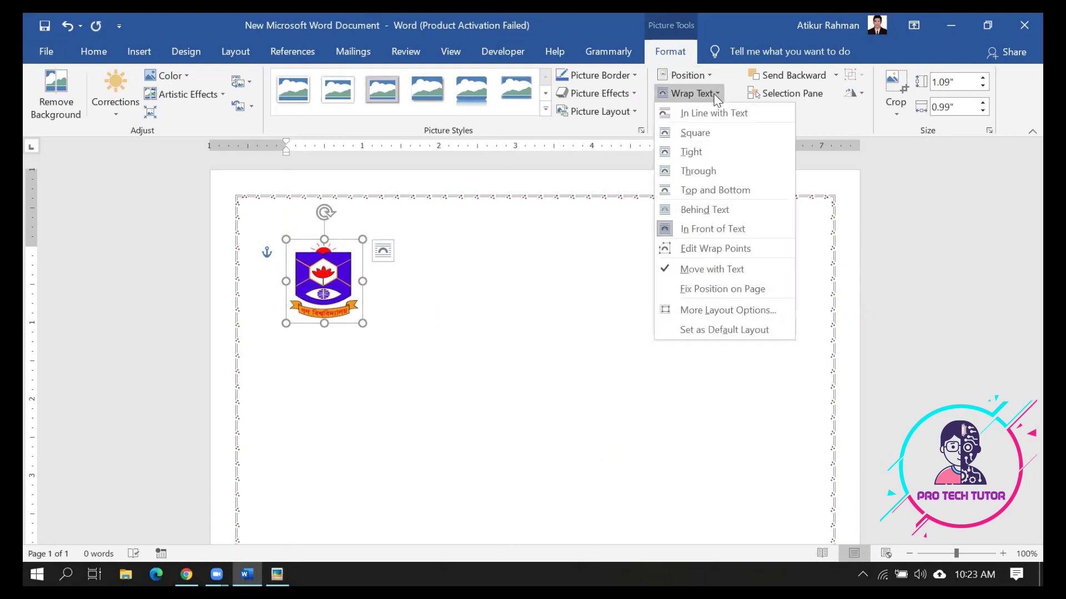
{"action": "left_click", "coordinate": [601, 356]}
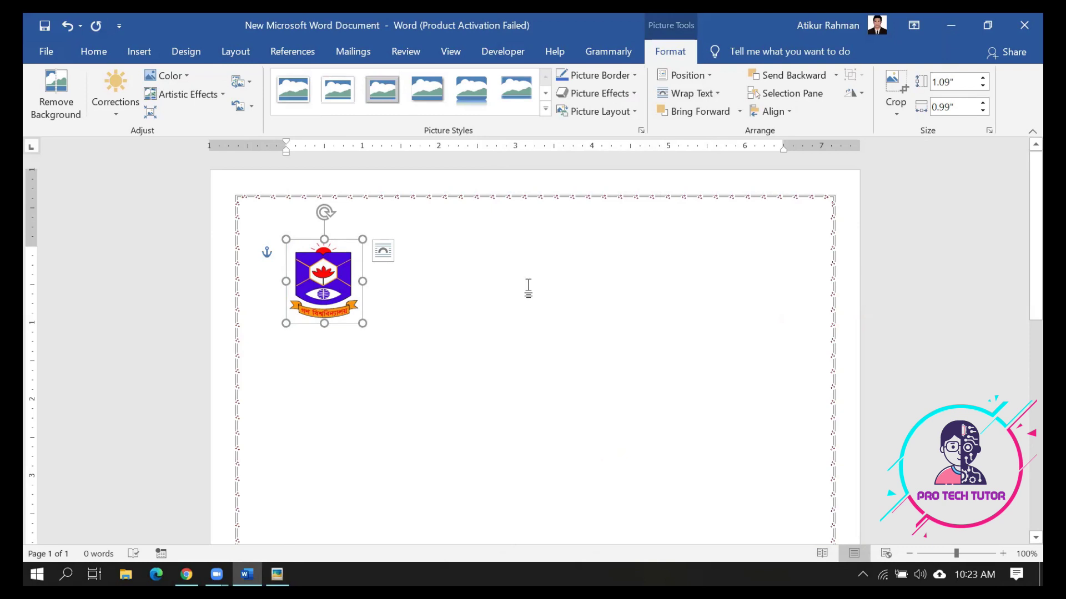
{"action": "left_click", "coordinate": [528, 288]}
{"action": "left_click", "coordinate": [352, 272]}
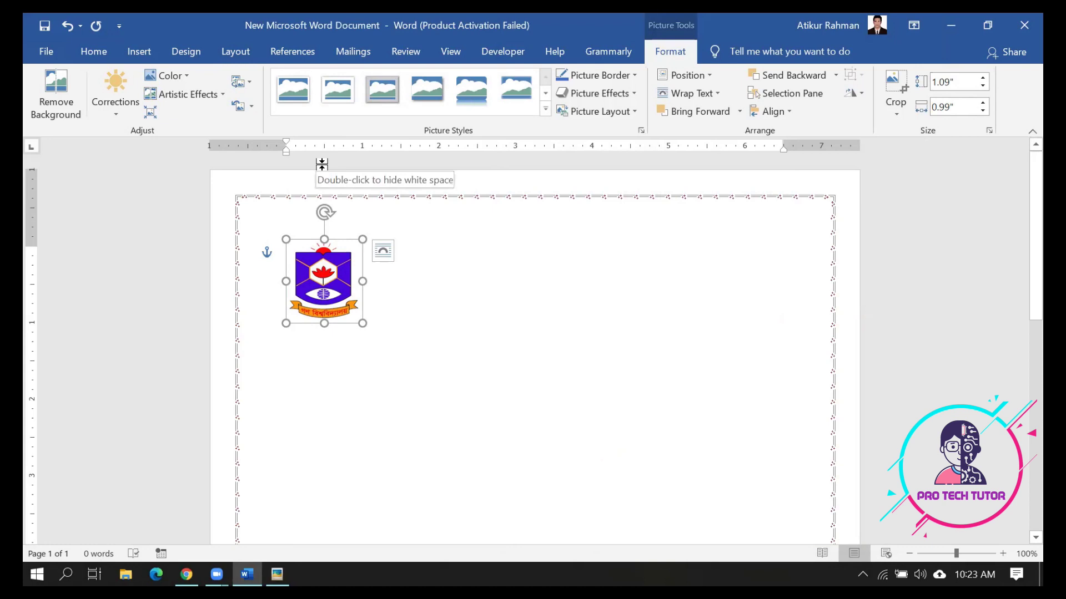
Drag the logo about two inches lower down the page
{"action": "left_click", "coordinate": [187, 58]}
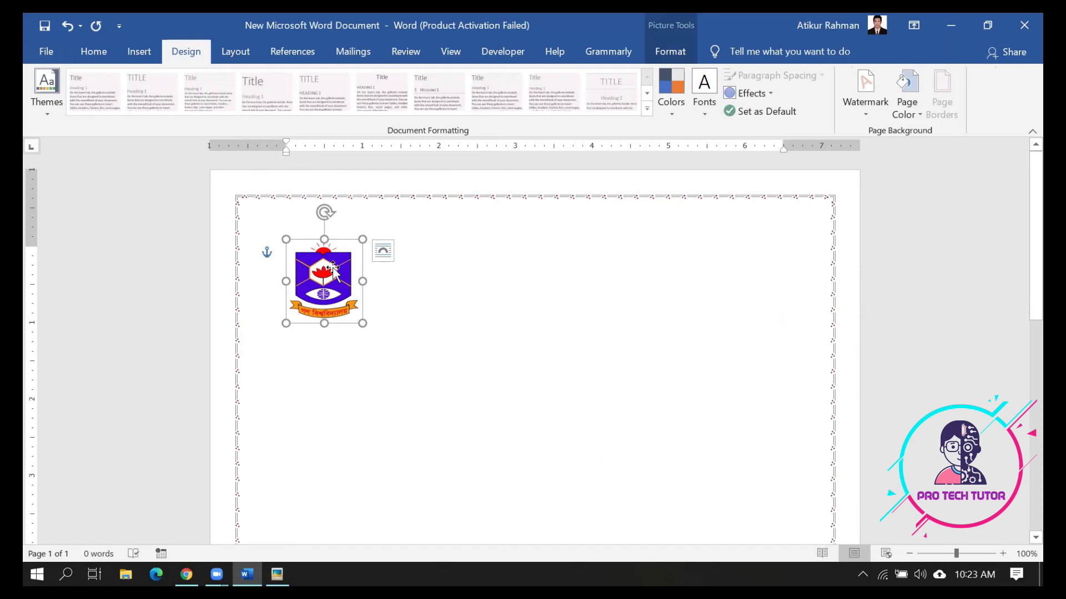
{"action": "left_click", "coordinate": [389, 290]}
{"action": "left_click", "coordinate": [332, 282]}
{"action": "left_click_drag", "start_coordinate": [331, 281], "coordinate": [332, 364]}
Place the cursor at the page top and check the Home Borders list without applying any
{"action": "left_click", "coordinate": [298, 274]}
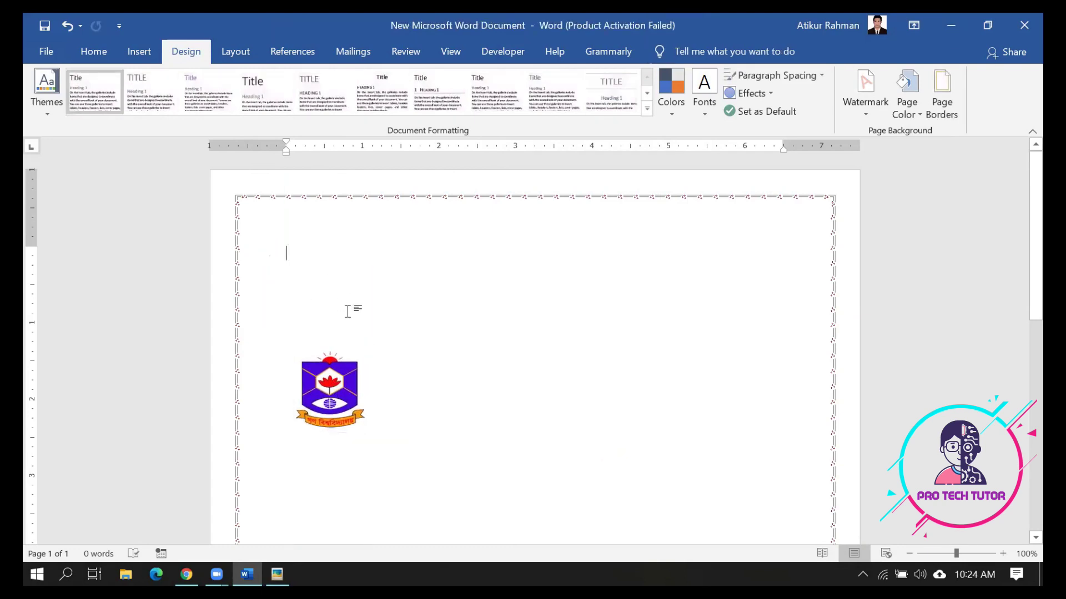
{"action": "left_click", "coordinate": [97, 51]}
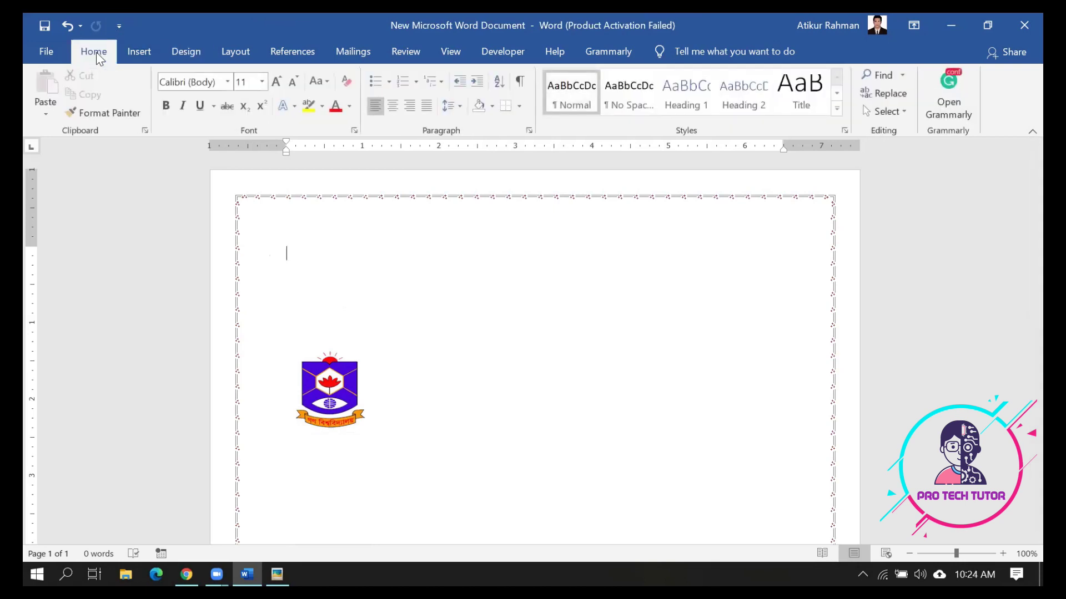
{"action": "left_click", "coordinate": [521, 106]}
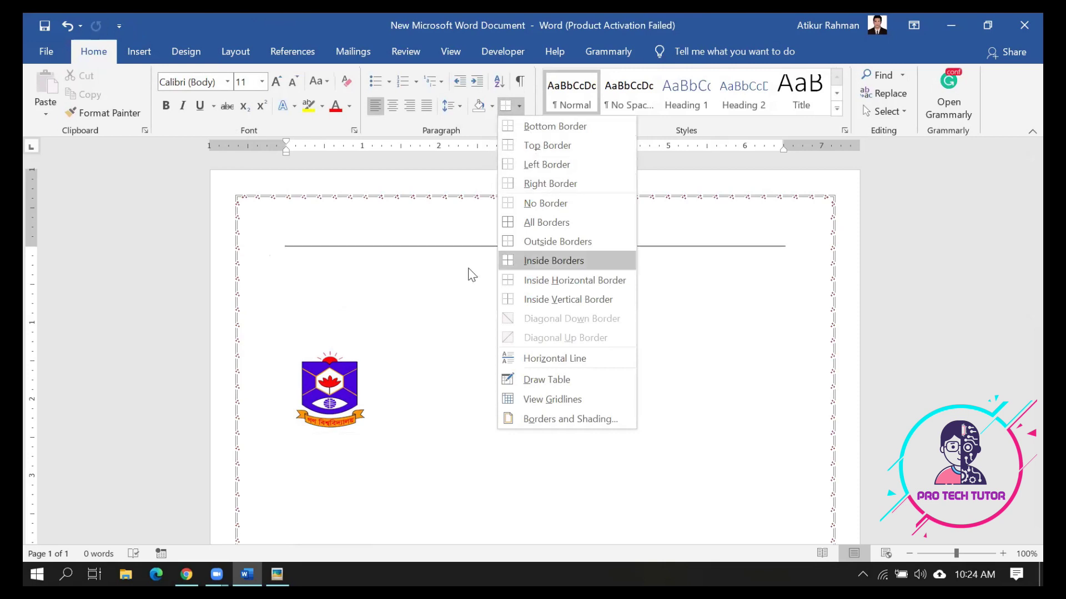
{"action": "left_click", "coordinate": [381, 257]}
{"action": "left_click", "coordinate": [139, 51]}
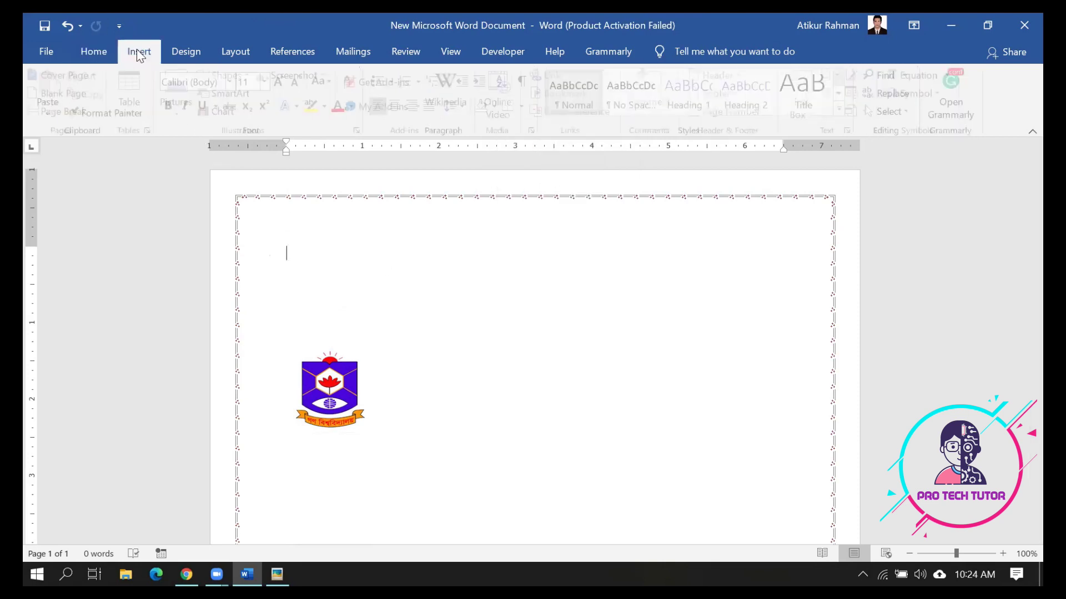
Insert a 2×1 table, narrow its first column, and drag its row much taller
{"action": "left_click", "coordinate": [132, 120]}
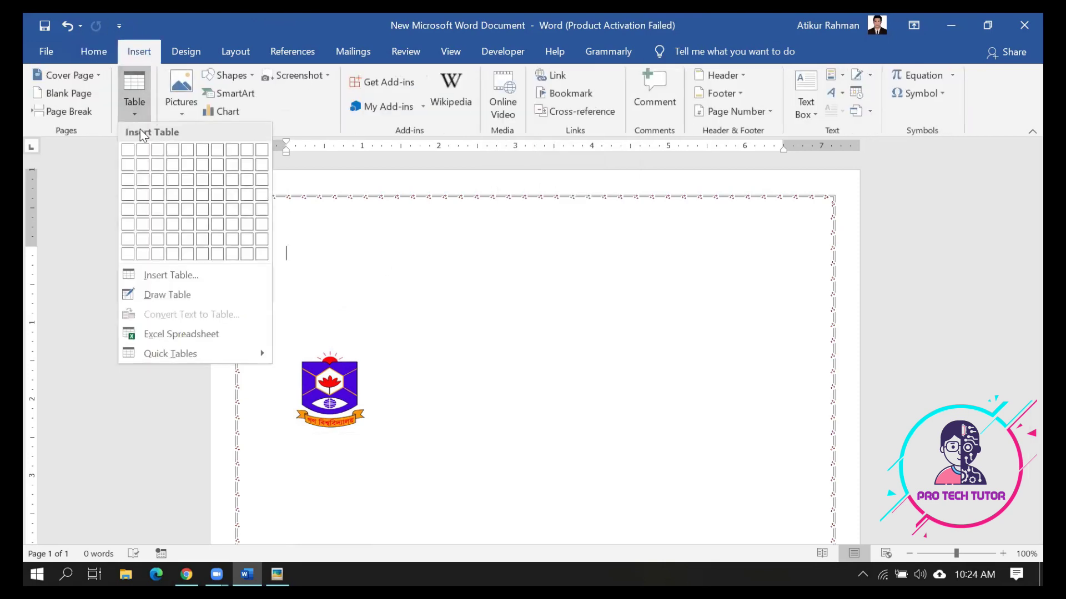
{"action": "left_click", "coordinate": [142, 158]}
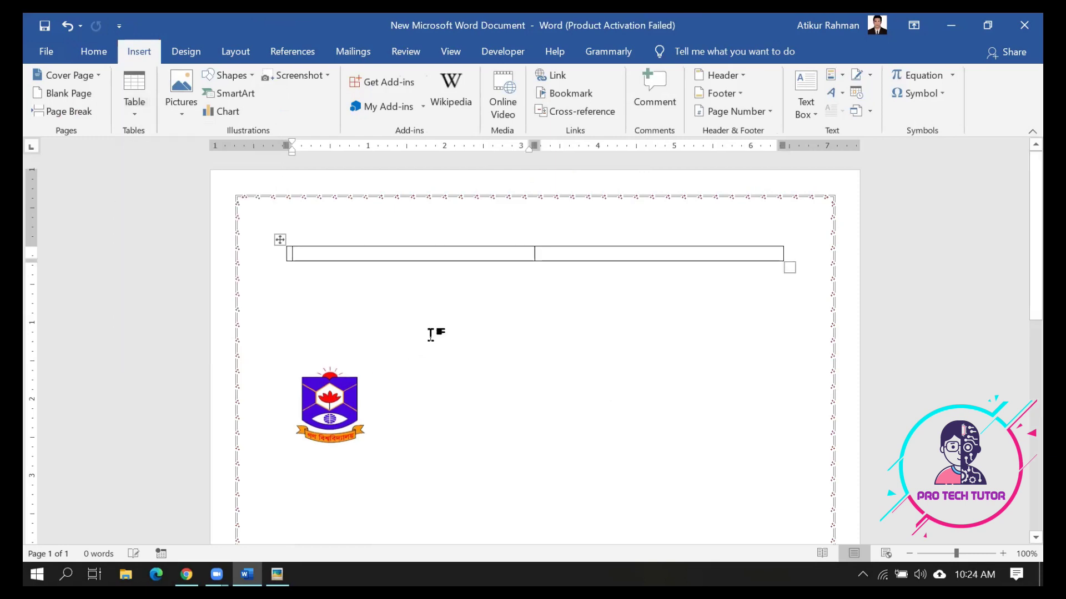
{"action": "left_click_drag", "start_coordinate": [534, 254], "coordinate": [371, 255]}
{"action": "left_click", "coordinate": [335, 255]}
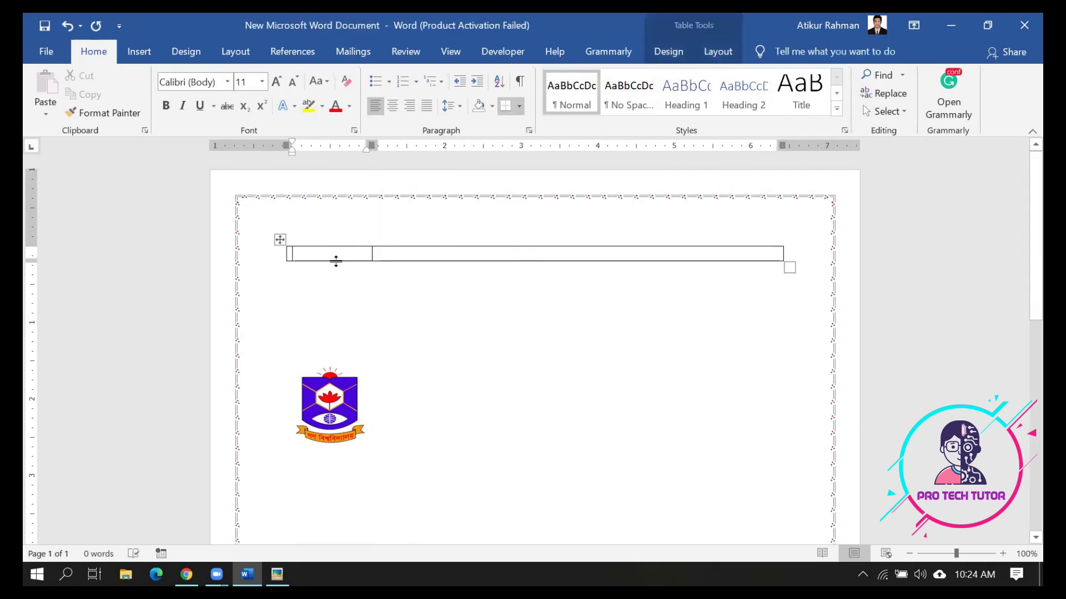
{"action": "left_click", "coordinate": [340, 311]}
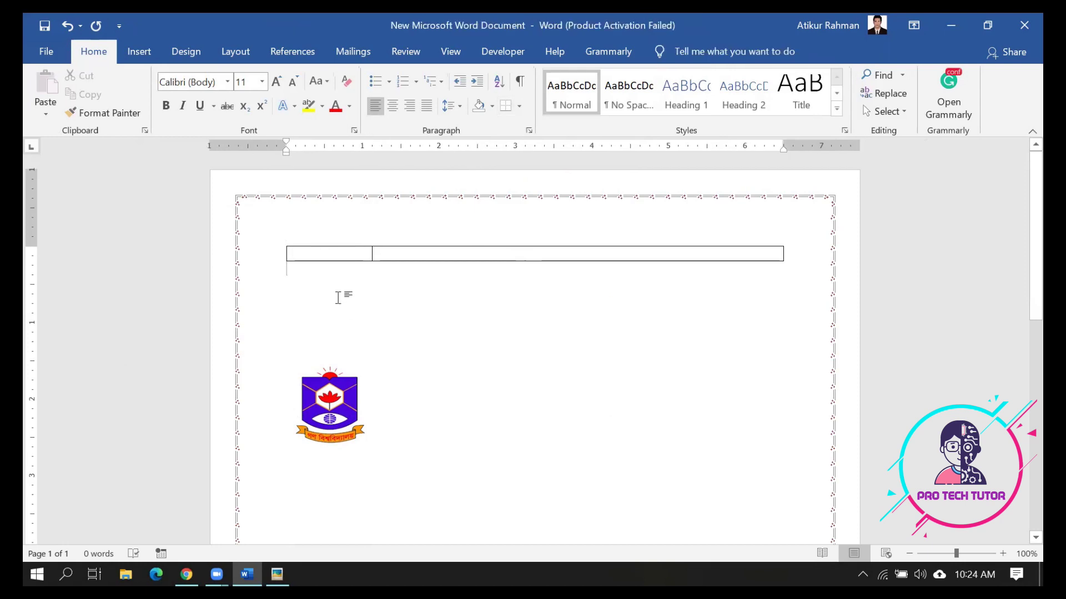
{"action": "left_click_drag", "start_coordinate": [338, 269], "coordinate": [336, 350]}
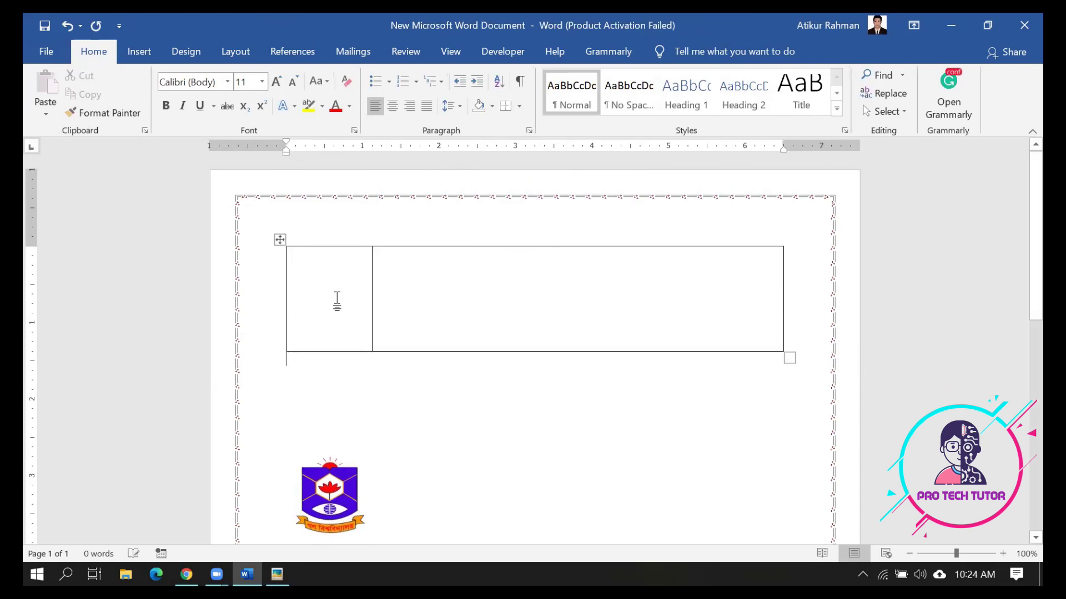
{"action": "left_click", "coordinate": [337, 302]}
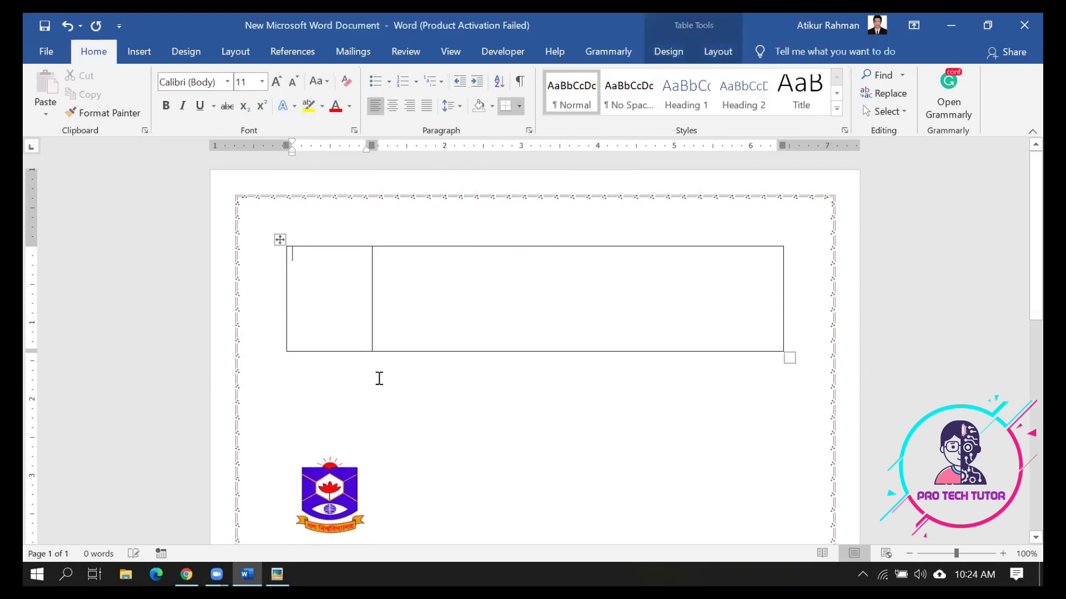
{"action": "left_click", "coordinate": [458, 298]}
{"action": "left_click", "coordinate": [341, 486]}
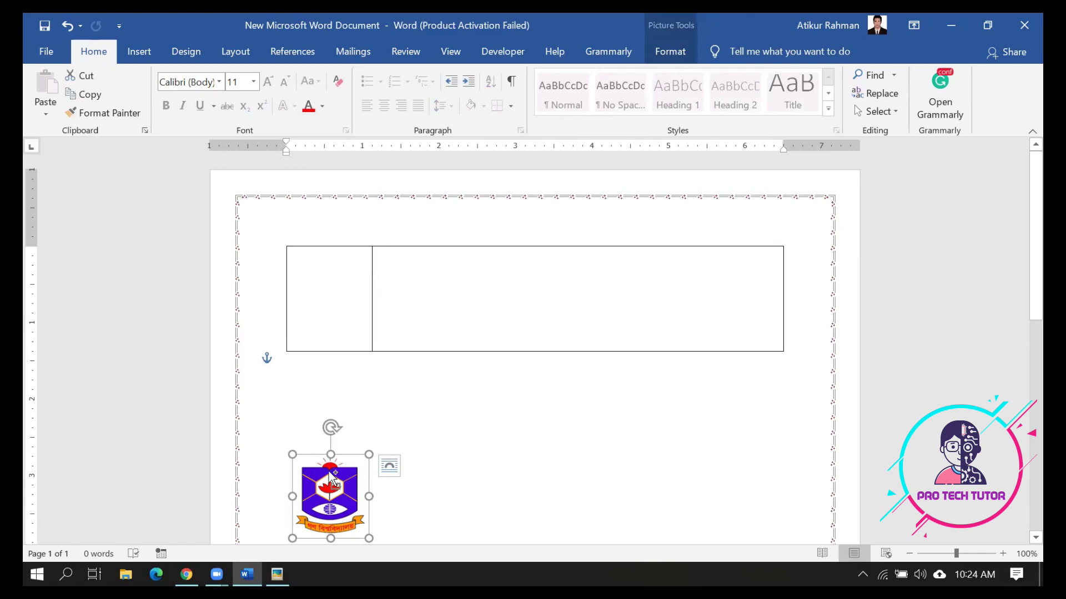
Cut the logo from the page and paste it into the table's narrow left cell
{"action": "key", "text": "Delete"}
{"action": "double_click", "coordinate": [320, 281]}
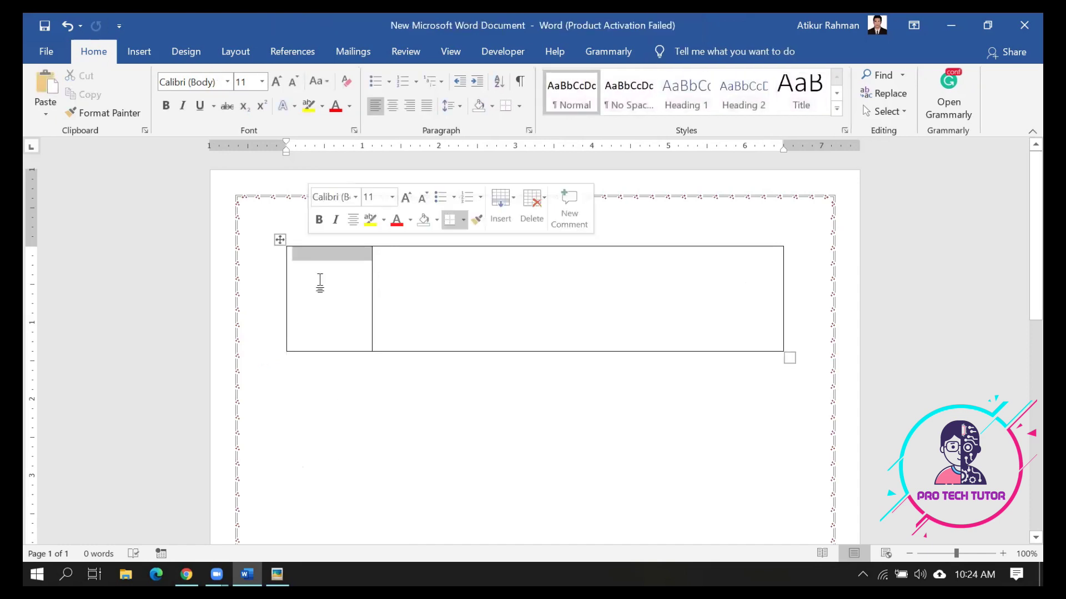
{"action": "left_click", "coordinate": [320, 281]}
{"action": "key", "text": "ctrl+v"}
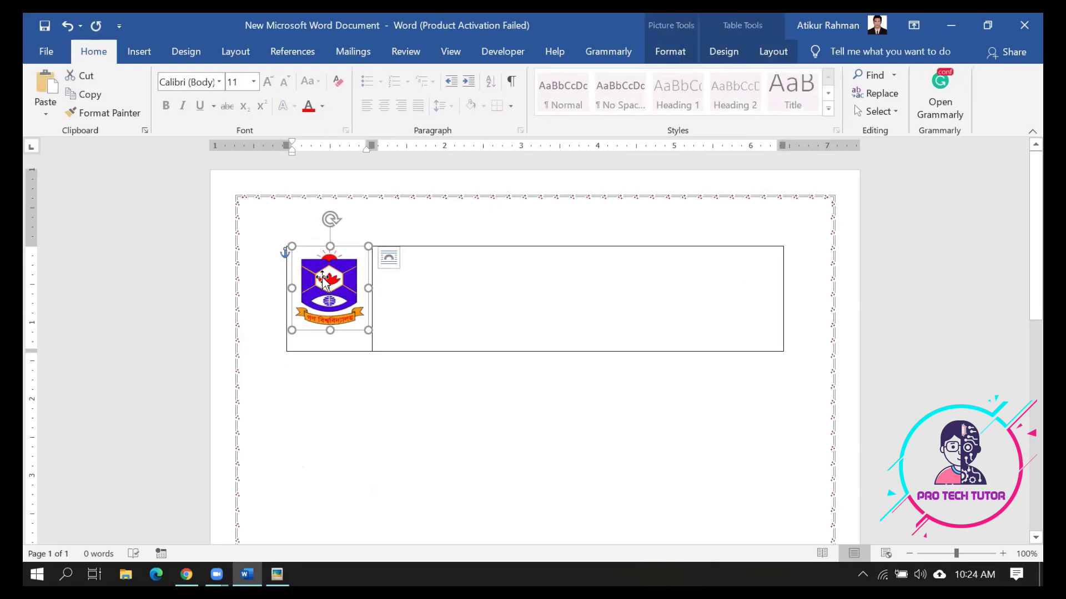
{"action": "left_click", "coordinate": [400, 283]}
{"action": "left_click", "coordinate": [353, 302]}
{"action": "left_click", "coordinate": [443, 297]}
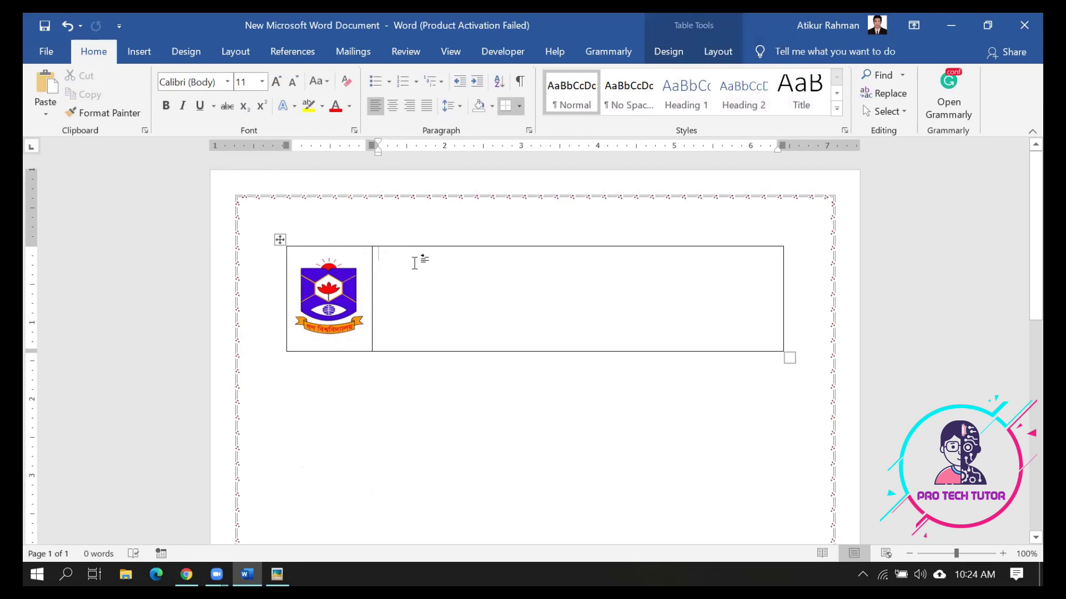
{"action": "left_click", "coordinate": [277, 575]}
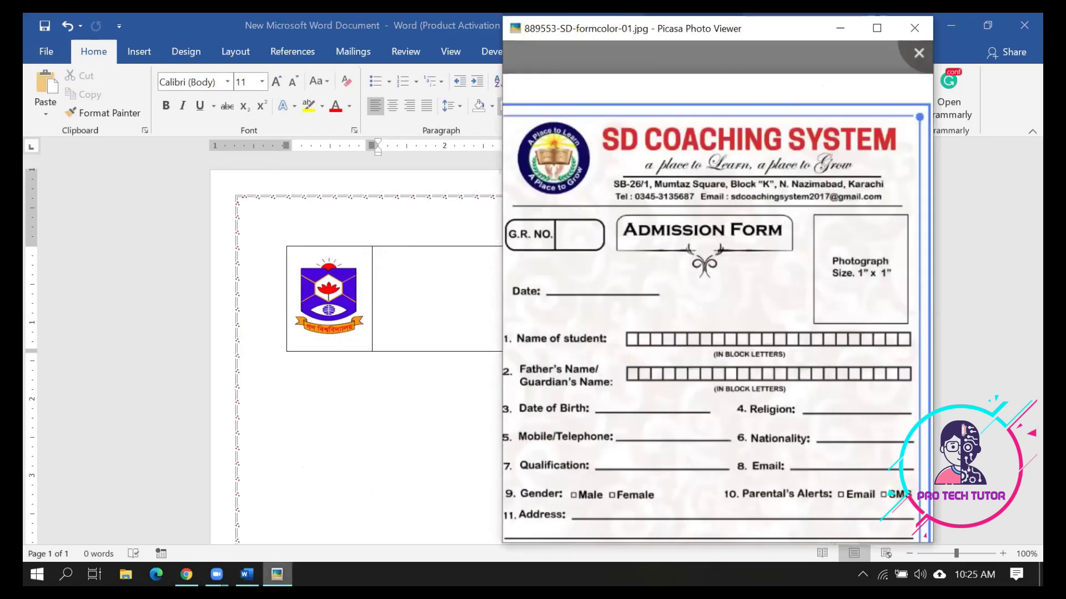
{"action": "left_click", "coordinate": [438, 300]}
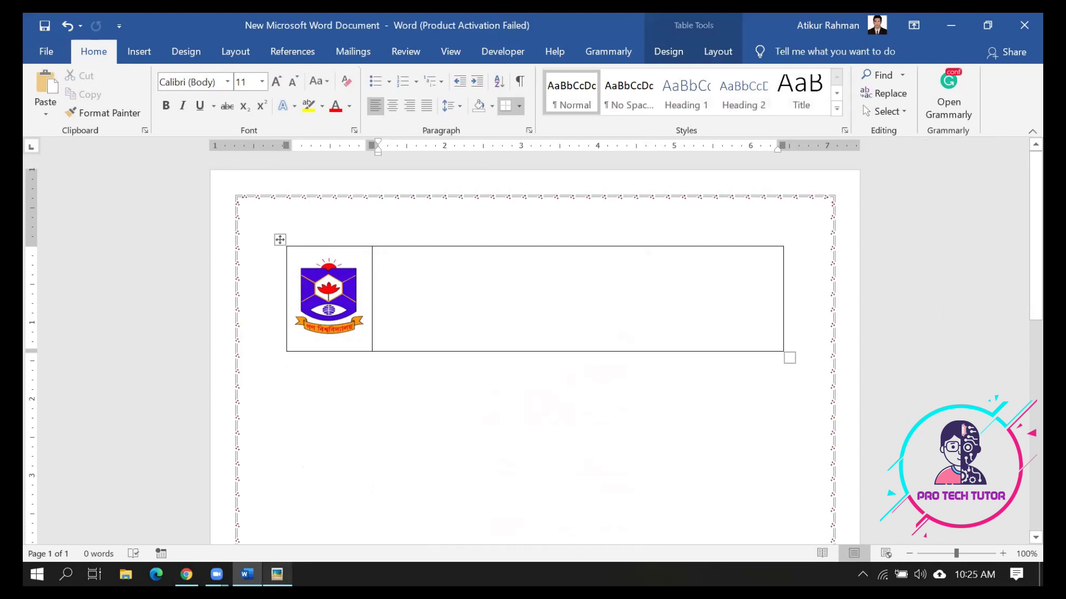
Type GONO BISHWABIDYALAY in the right cell and format it bold at 32 pt
{"action": "type", "text": "GONO BISHWABIDYALAY"}
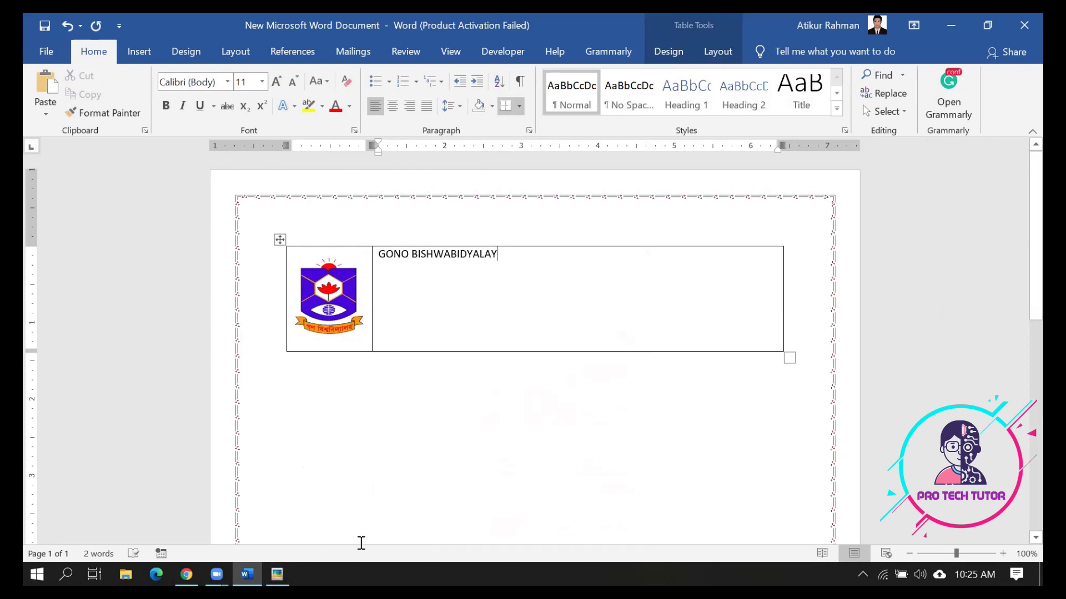
{"action": "left_click_drag", "start_coordinate": [500, 257], "coordinate": [381, 247]}
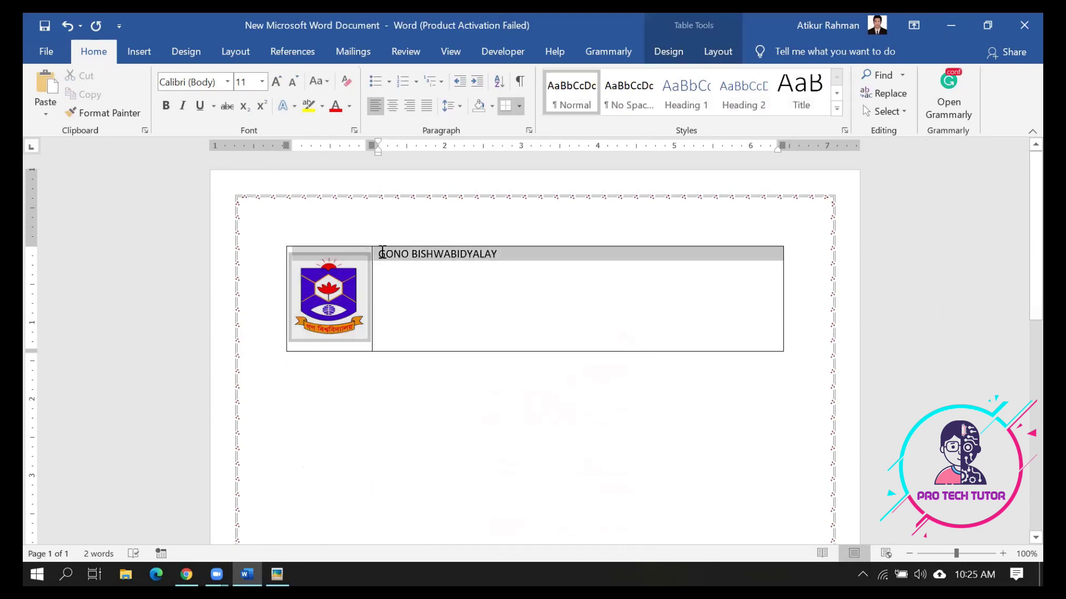
{"action": "left_click", "coordinate": [262, 82]}
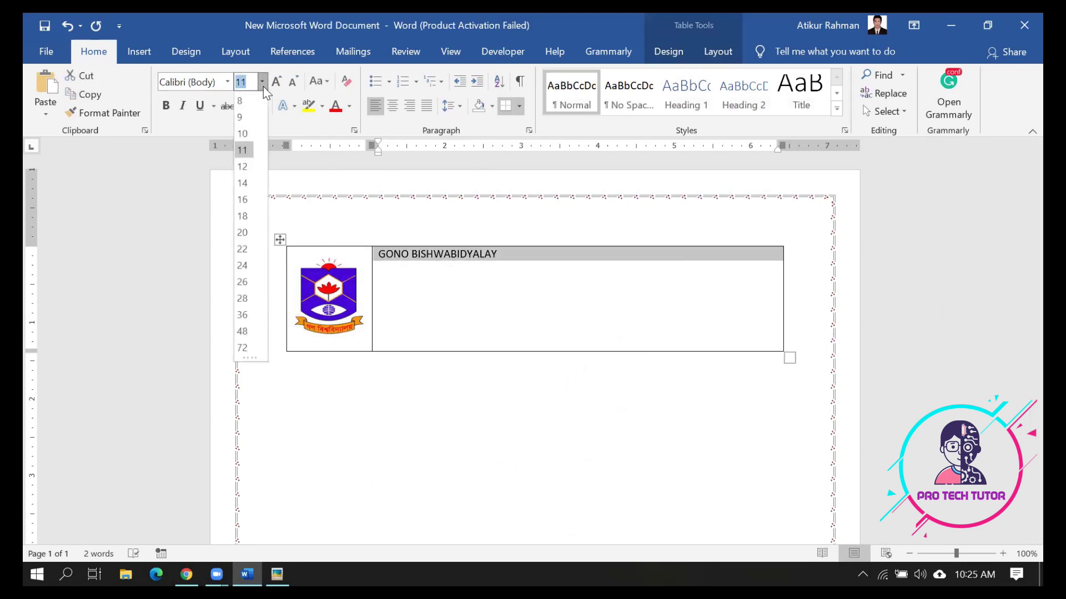
{"action": "left_click", "coordinate": [243, 299]}
{"action": "key", "text": "ctrl+b"}
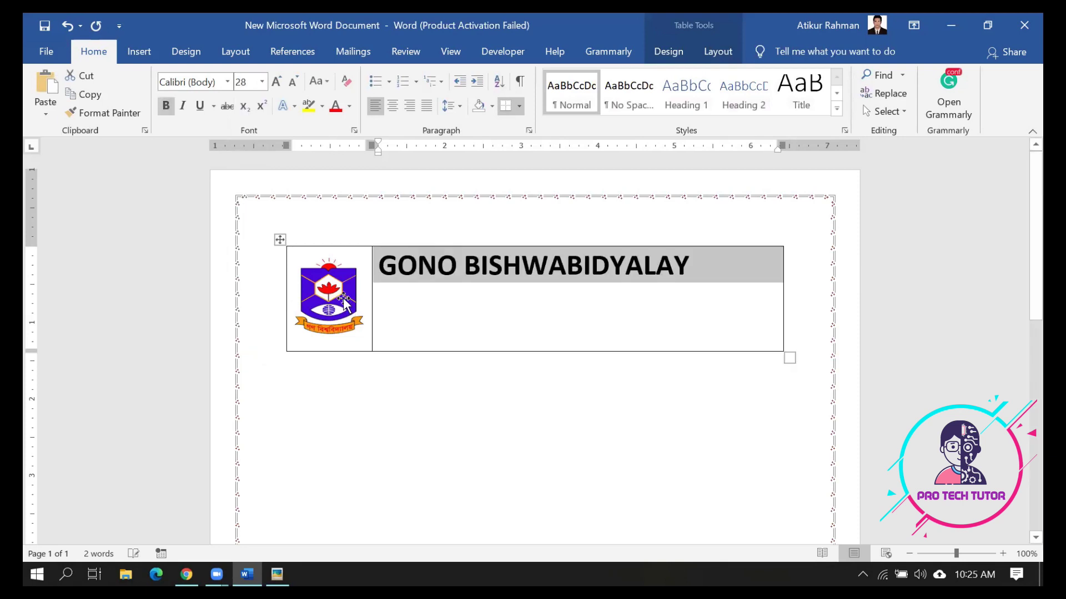
{"action": "left_click", "coordinate": [262, 82]}
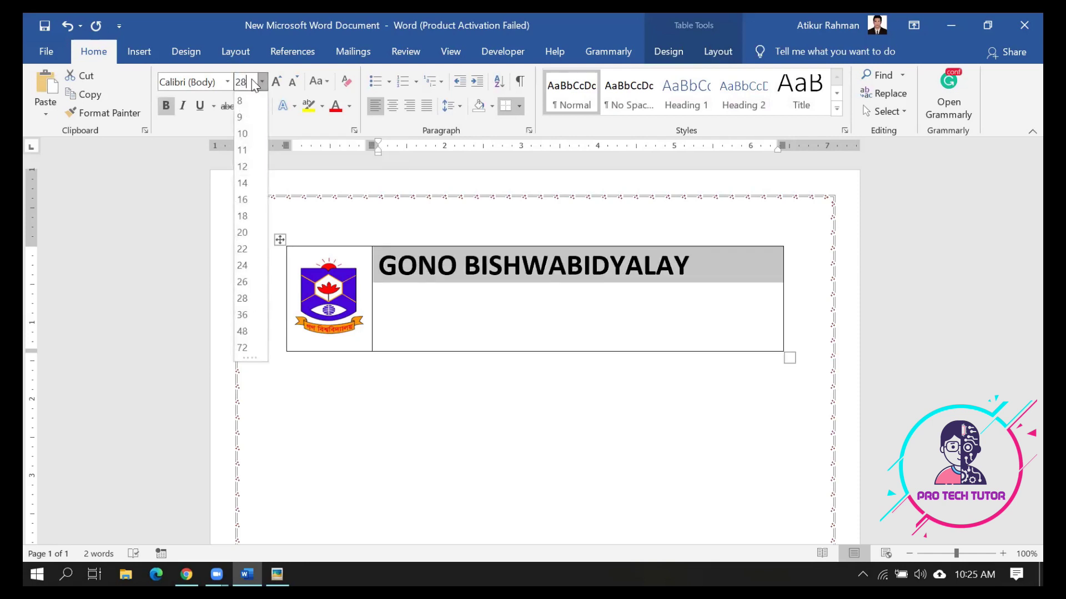
{"action": "type", "text": "32"}
{"action": "key", "text": "Return"}
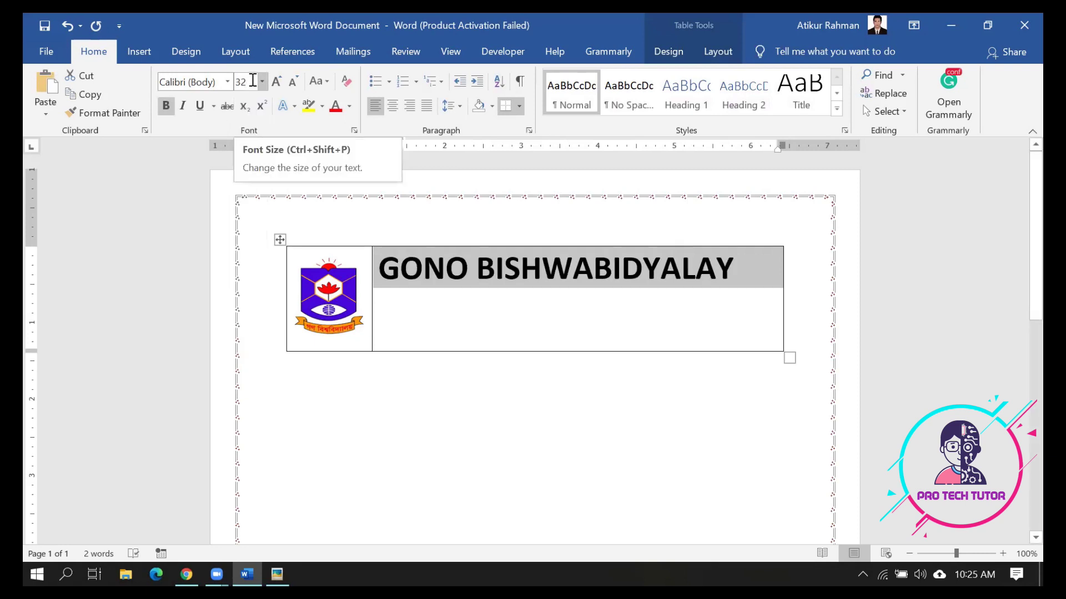
{"action": "left_click", "coordinate": [496, 284]}
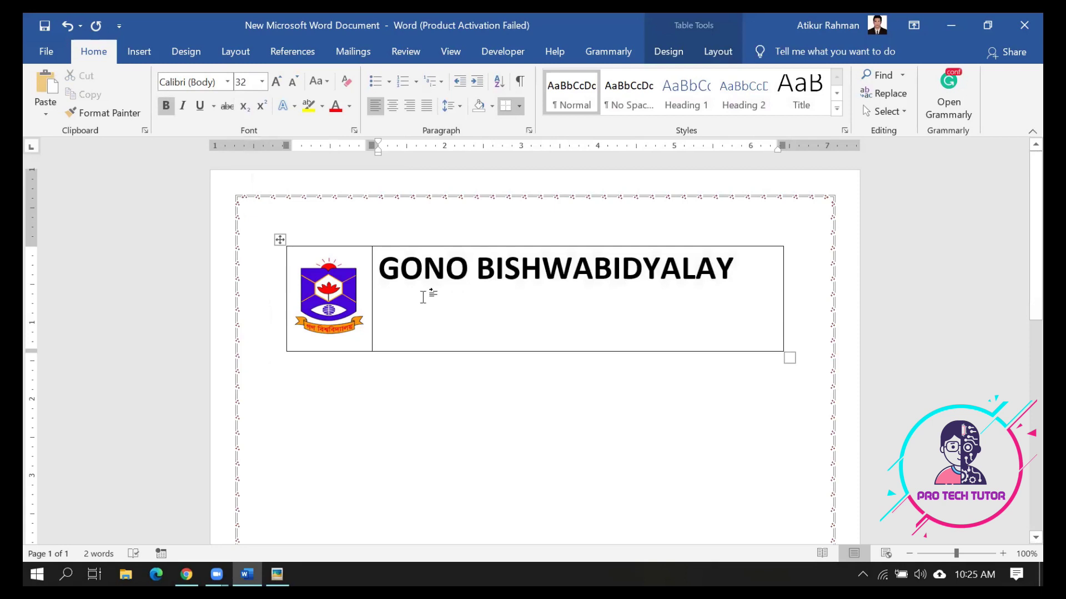
Colour the title GONO BISHWABIDYALAY red
{"action": "left_click", "coordinate": [277, 575]}
{"action": "left_click", "coordinate": [418, 458]}
{"action": "left_click_drag", "start_coordinate": [683, 265], "coordinate": [380, 266]}
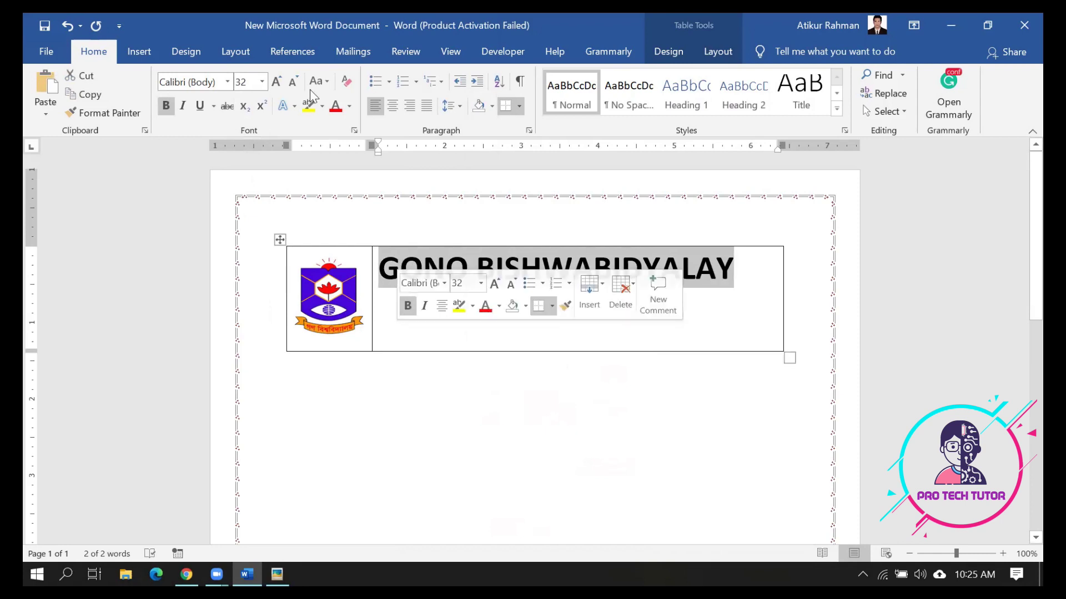
{"action": "left_click", "coordinate": [336, 107]}
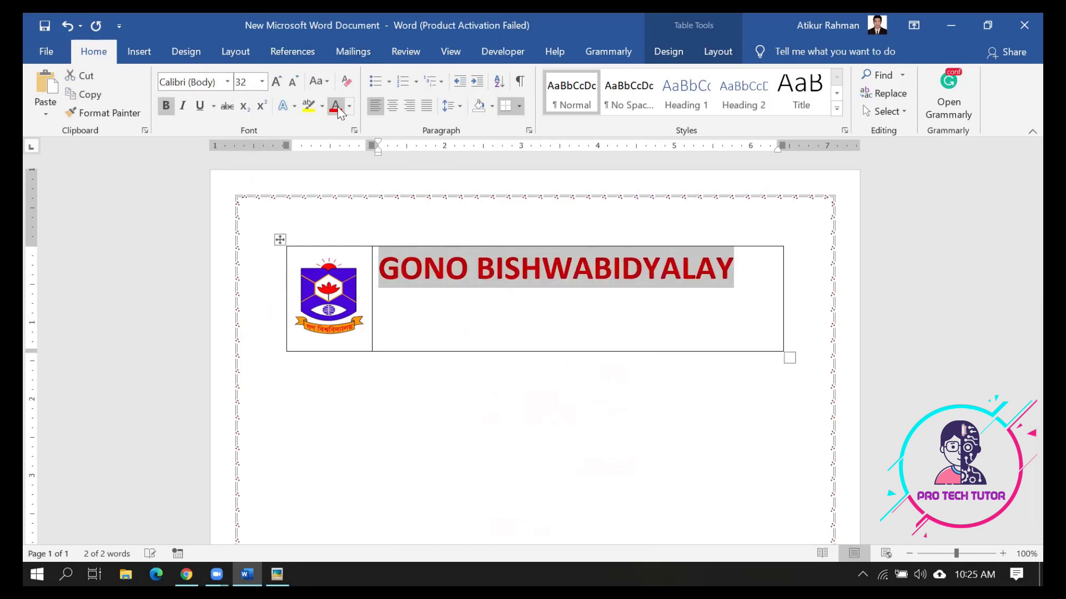
{"action": "left_click", "coordinate": [434, 324]}
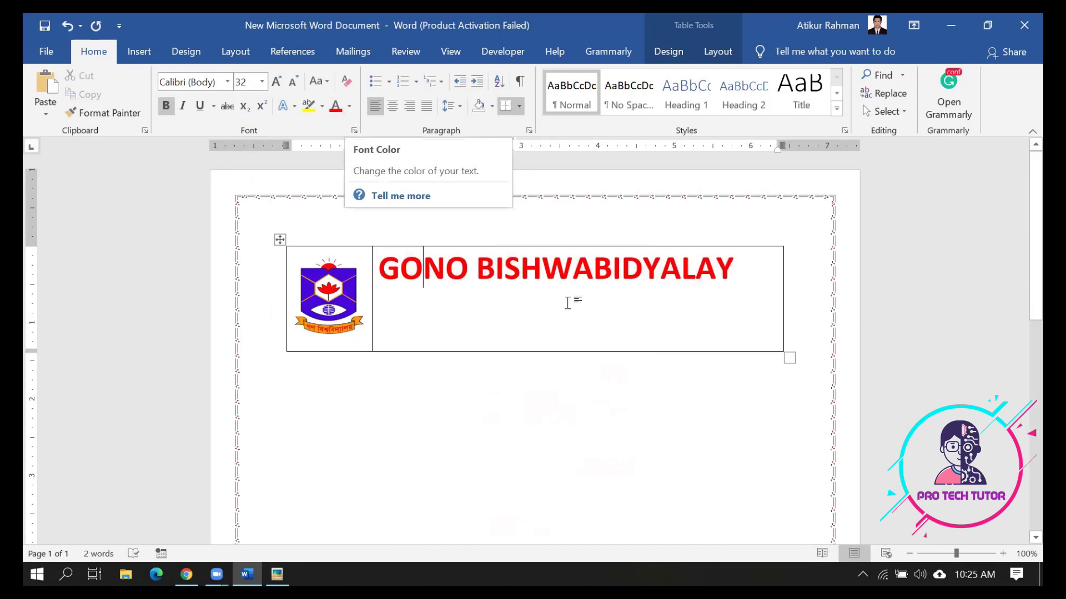
Add a second line beneath the title reading 'A University with a difference'
{"action": "left_click", "coordinate": [738, 272]}
{"action": "type", "text": "\\"}
{"action": "key", "text": "Return"}
{"action": "key", "text": "BackSpace"}
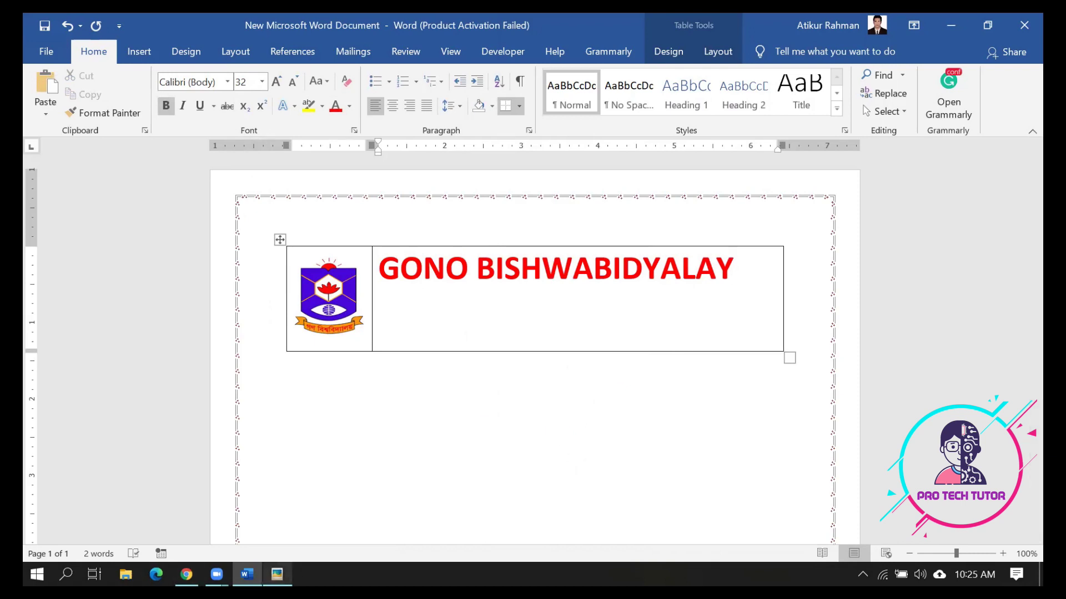
{"action": "left_click", "coordinate": [277, 574]}
{"action": "left_click", "coordinate": [277, 575]}
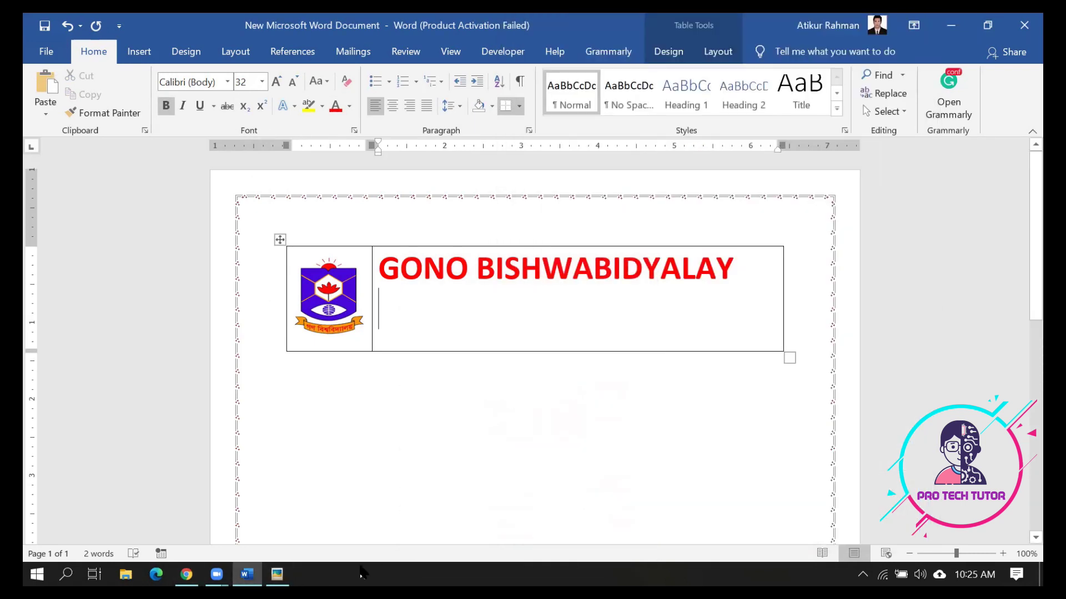
{"action": "type", "text": "A "}
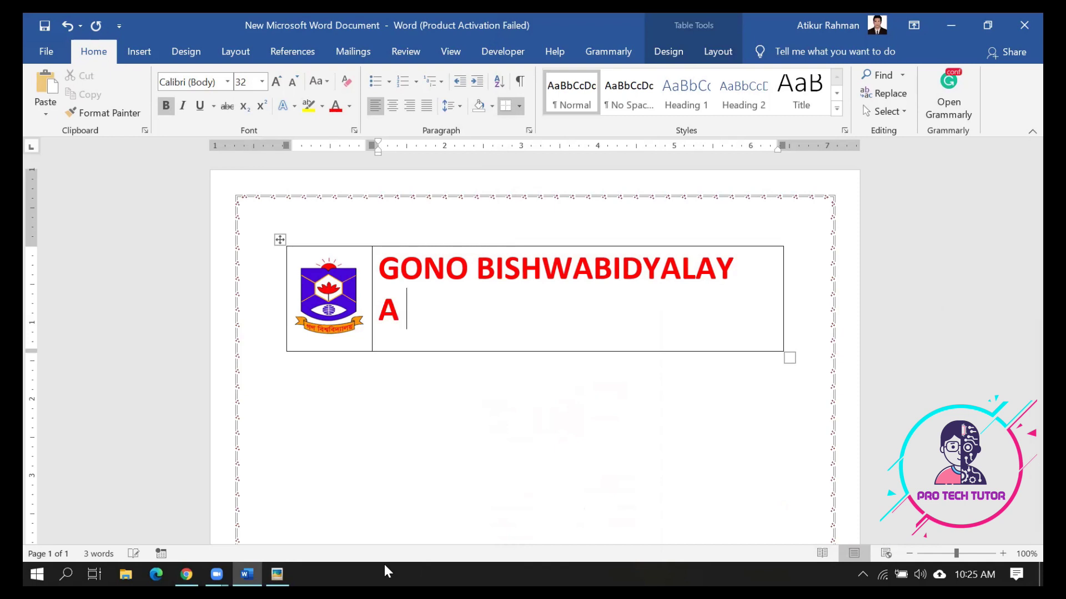
{"action": "type", "text": "UNi="}
{"action": "key", "text": "BackSpace"}
{"action": "type", "text": "versity with a difference"}
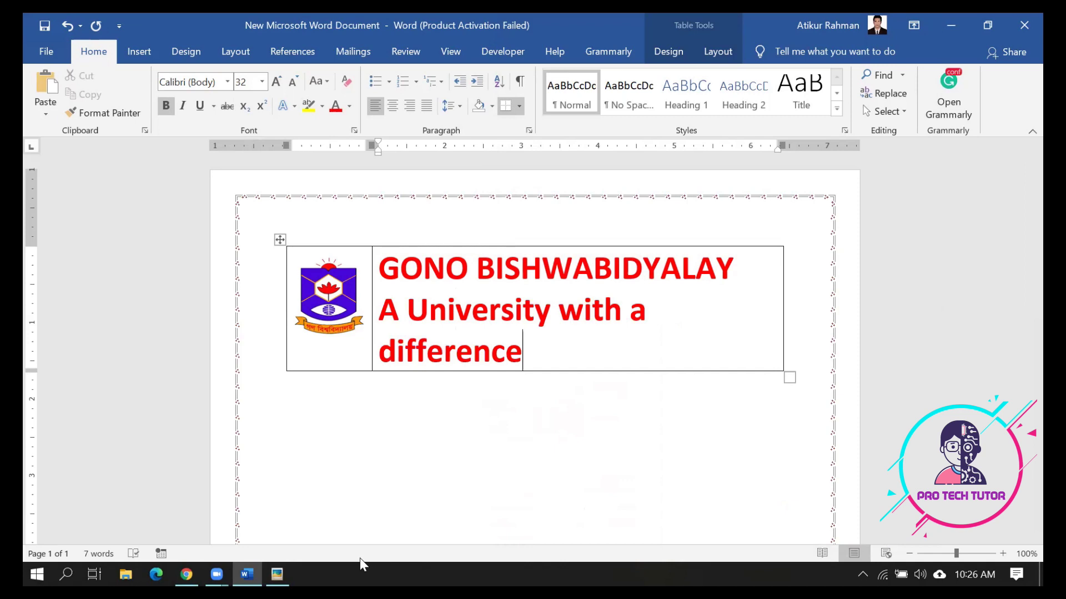
Shrink the tagline to 20 pt and centre both it and the GONO BISHWABIDYALAY title
{"action": "mouse_move", "coordinate": [388, 298]}
{"action": "left_mouse_down"}
{"action": "mouse_move", "coordinate": [370, 301]}
{"action": "mouse_move", "coordinate": [391, 321]}
{"action": "left_mouse_up"}
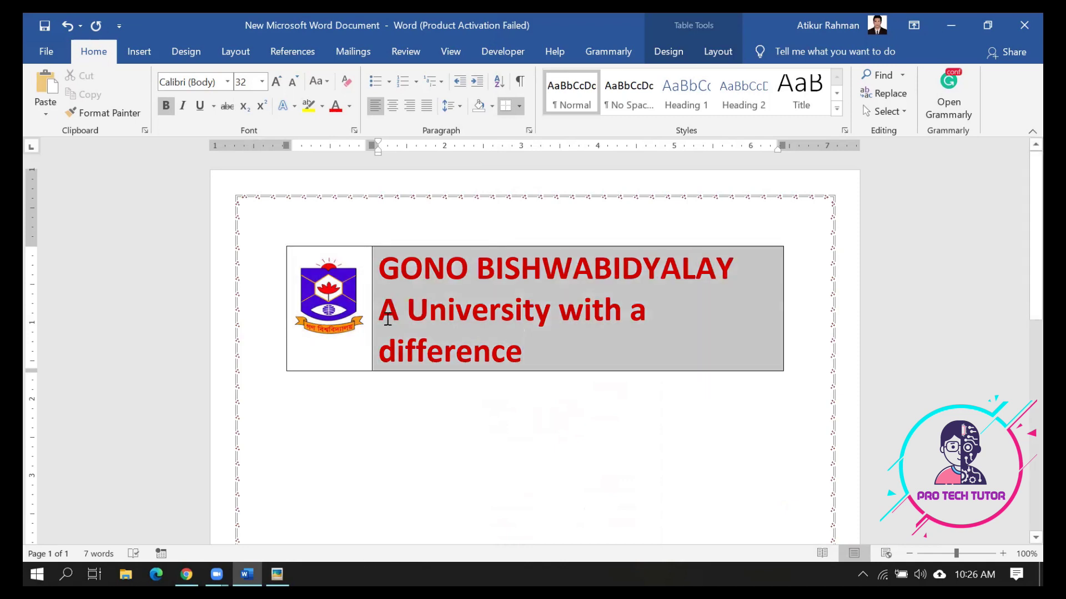
{"action": "left_click_drag", "start_coordinate": [522, 352], "coordinate": [383, 312]}
{"action": "key", "text": "ctrl+bracketleft"}
{"action": "key", "text": "ctrl+bracketleft"}
{"action": "key", "text": "ctrl+bracketleft"}
{"action": "key", "text": "ctrl+bracketleft"}
{"action": "key", "text": "ctrl+bracketleft"}
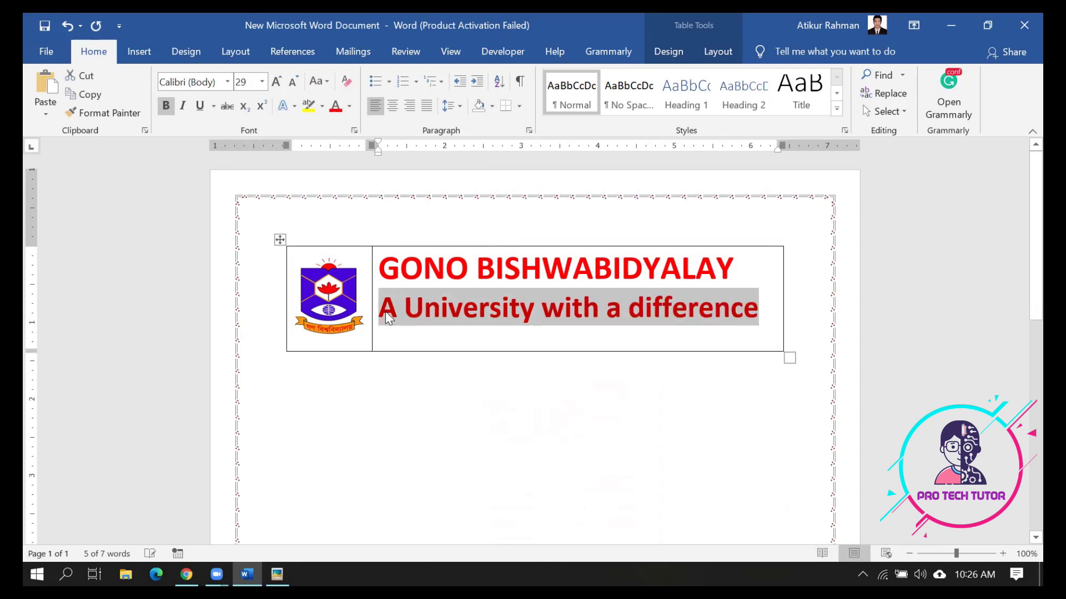
{"action": "key", "text": "ctrl+bracketleft"}
{"action": "key", "text": "ctrl+bracketleft"}
{"action": "key", "text": "ctrl+bracketleft"}
{"action": "key", "text": "ctrl+bracketleft"}
{"action": "key", "text": "ctrl+bracketleft"}
{"action": "key", "text": "ctrl+bracketleft"}
{"action": "key", "text": "ctrl+bracketleft"}
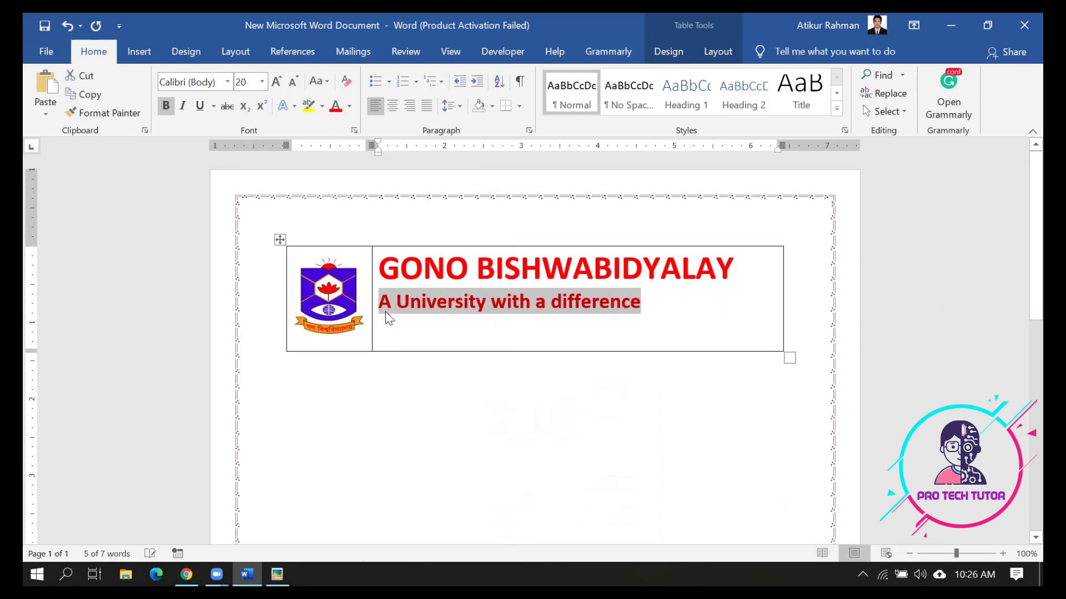
{"action": "key", "text": "ctrl+e"}
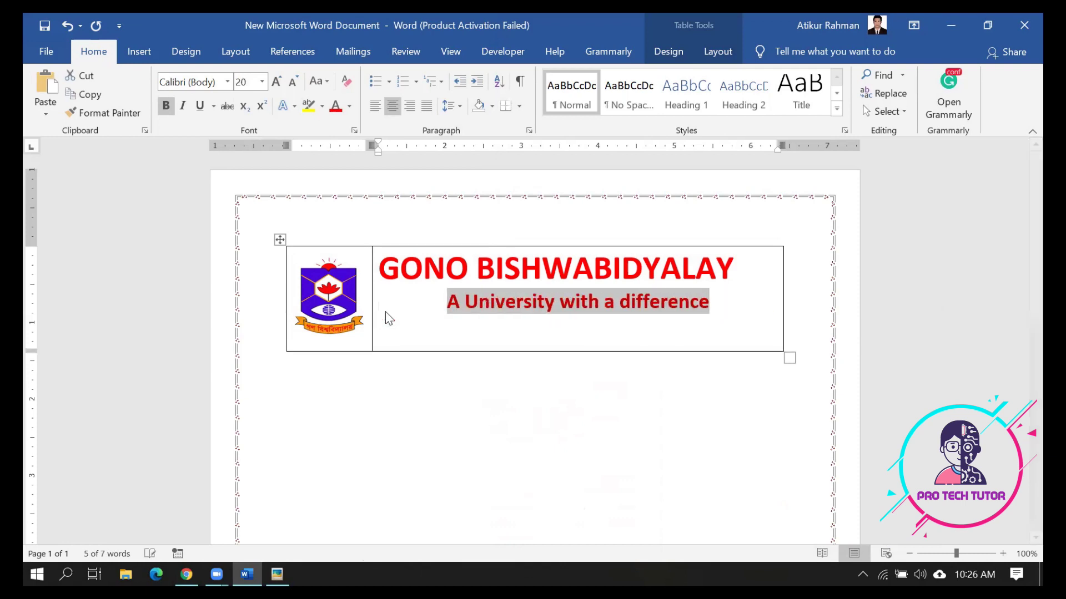
{"action": "left_click", "coordinate": [511, 268]}
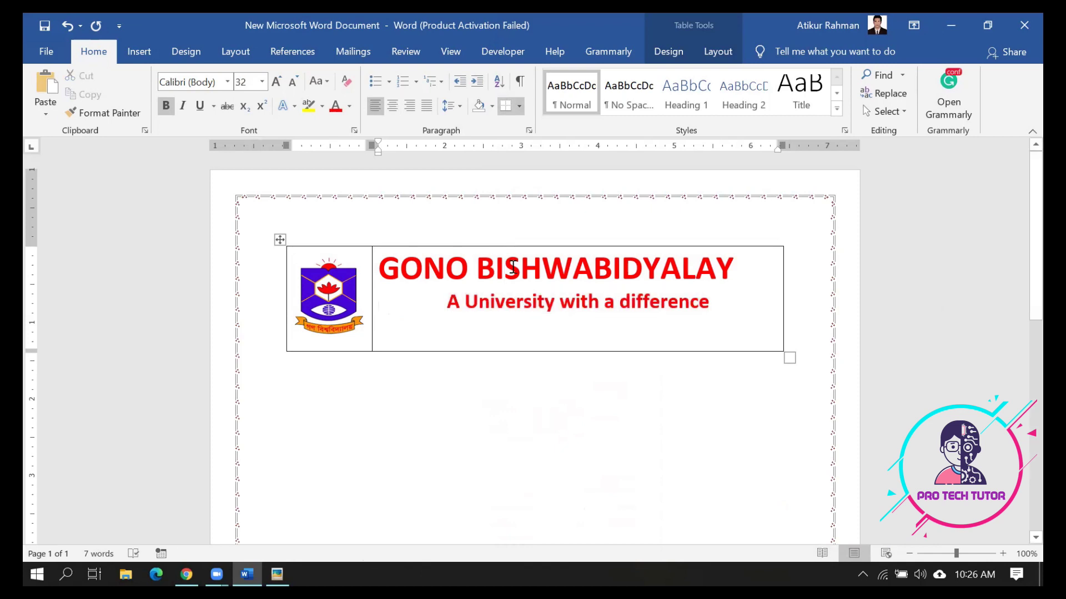
{"action": "key", "text": "ctrl+e"}
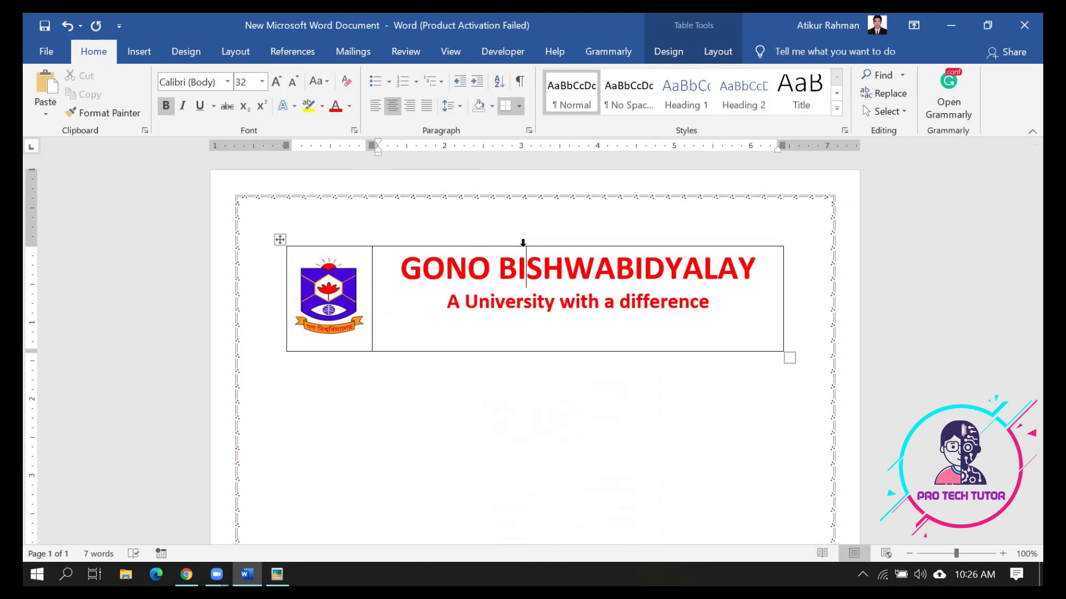
Remove bold from the tagline and set its font to Harlow Solid Italic
{"action": "left_click_drag", "start_coordinate": [709, 303], "coordinate": [446, 303]}
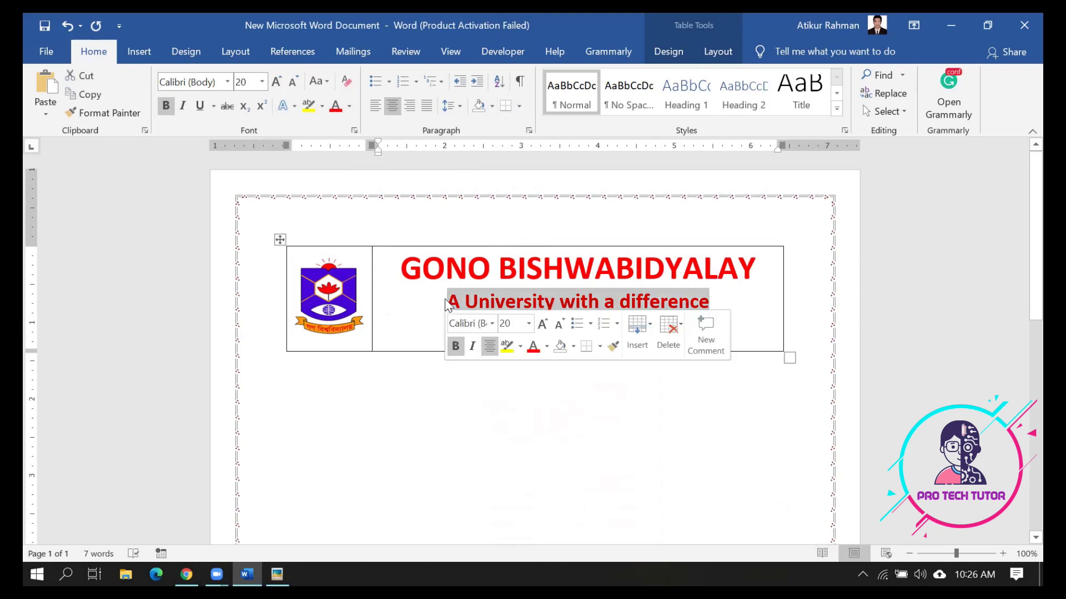
{"action": "left_click", "coordinate": [166, 100]}
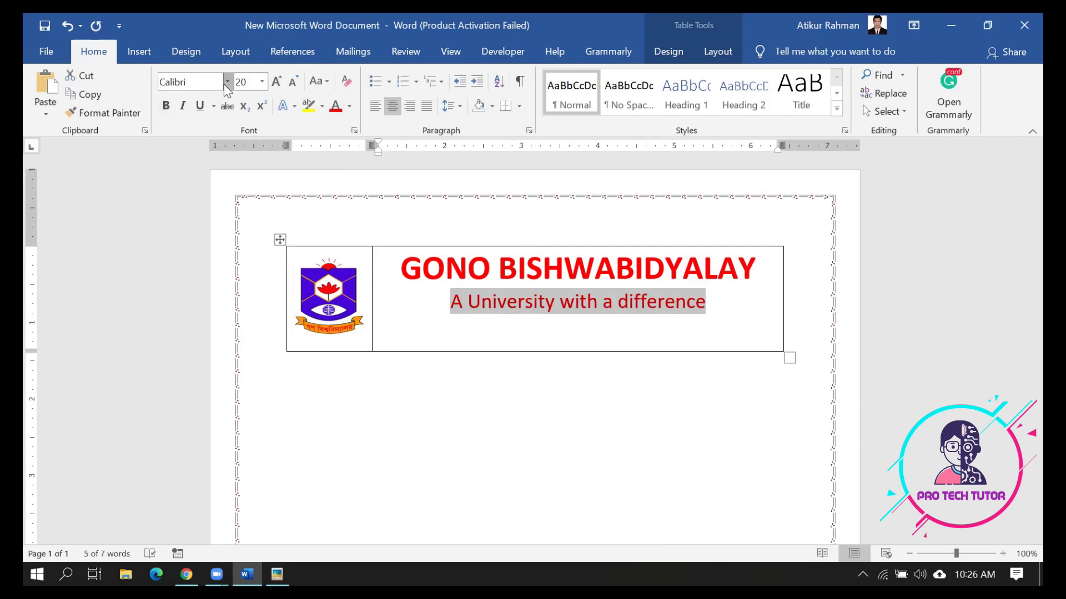
{"action": "left_click", "coordinate": [227, 83]}
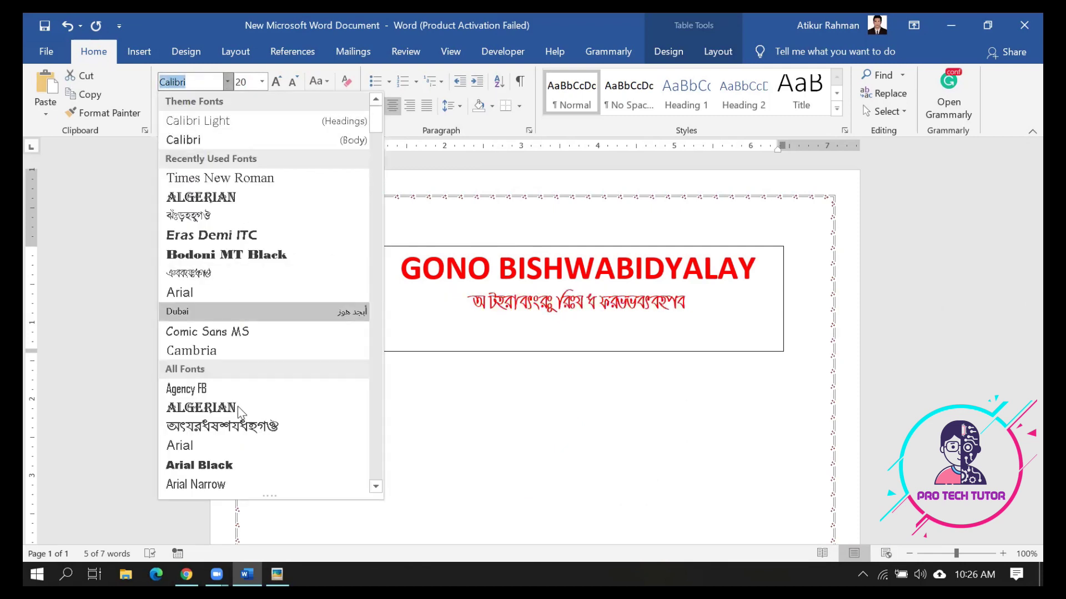
{"action": "scroll", "coordinate": [237, 406], "scroll_direction": "down", "scroll_amount": 6}
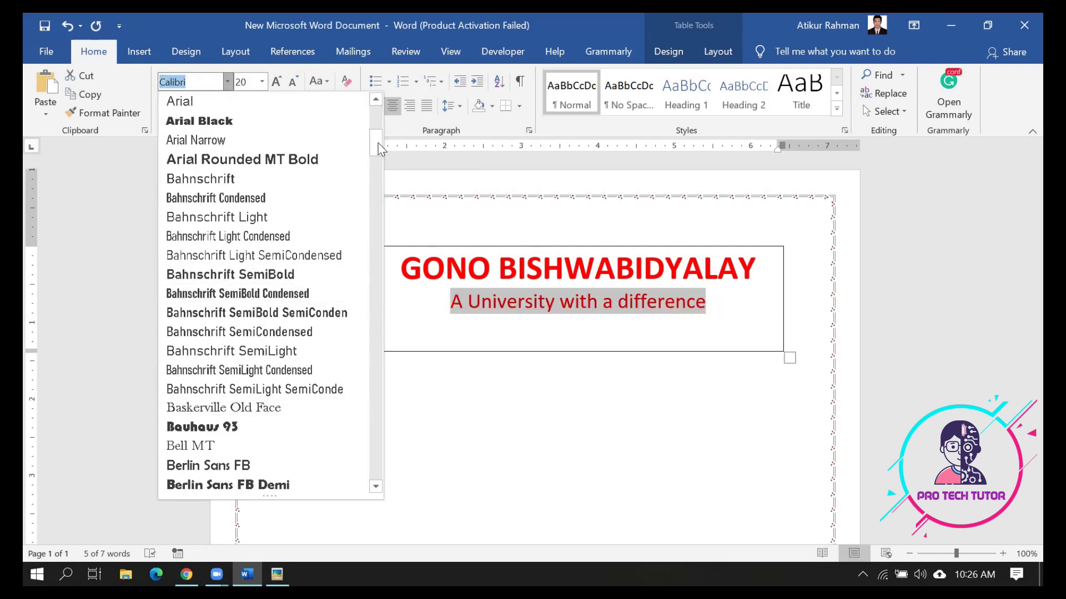
{"action": "scroll", "coordinate": [375, 274], "scroll_direction": "down", "scroll_amount": 20}
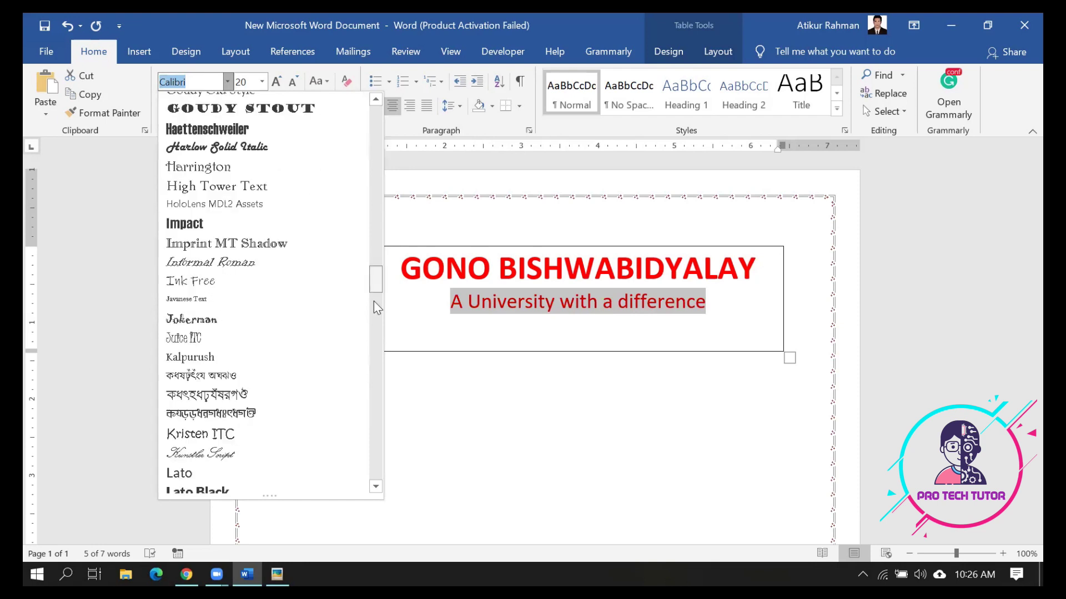
{"action": "scroll", "coordinate": [370, 325], "scroll_direction": "up", "scroll_amount": 9}
{"action": "scroll", "coordinate": [368, 274], "scroll_direction": "down", "scroll_amount": 7}
{"action": "scroll", "coordinate": [369, 329], "scroll_direction": "down", "scroll_amount": 6}
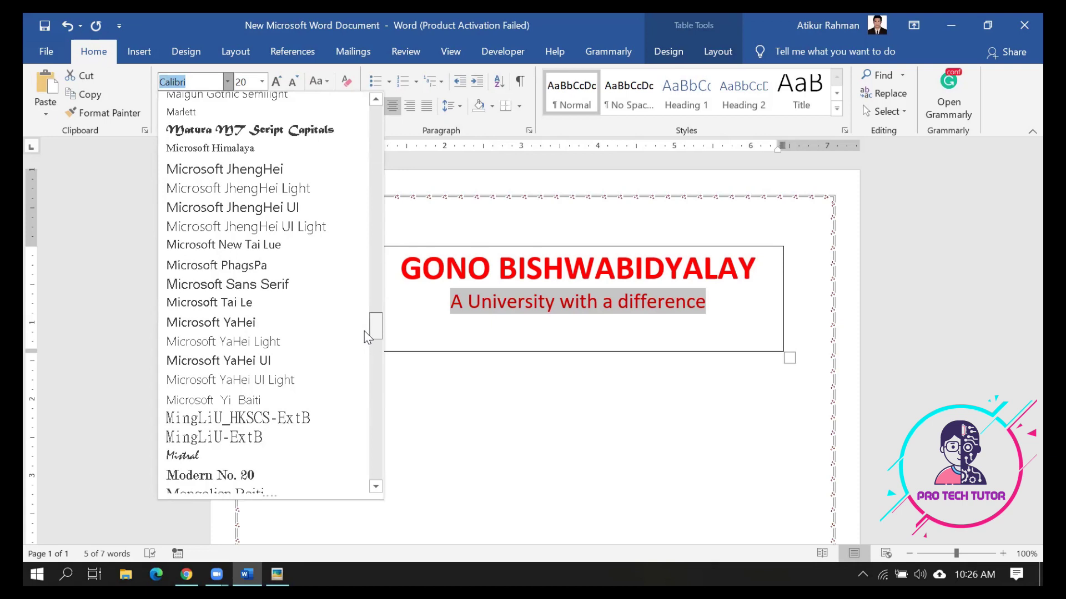
{"action": "scroll", "coordinate": [364, 331], "scroll_direction": "up", "scroll_amount": 18}
{"action": "scroll", "coordinate": [362, 245], "scroll_direction": "down", "scroll_amount": 1}
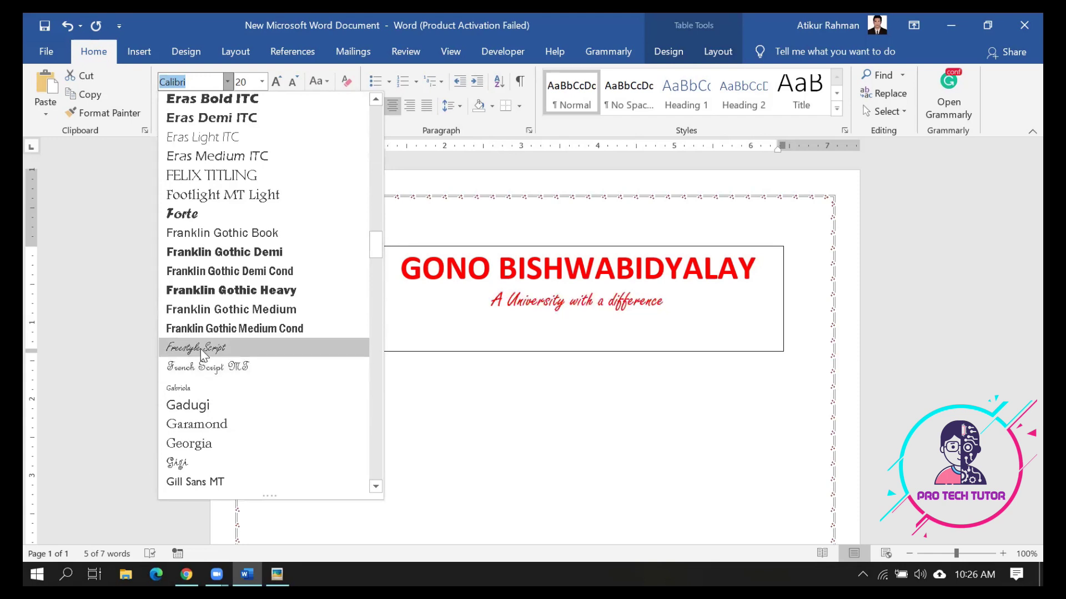
{"action": "scroll", "coordinate": [203, 388], "scroll_direction": "down", "scroll_amount": 3}
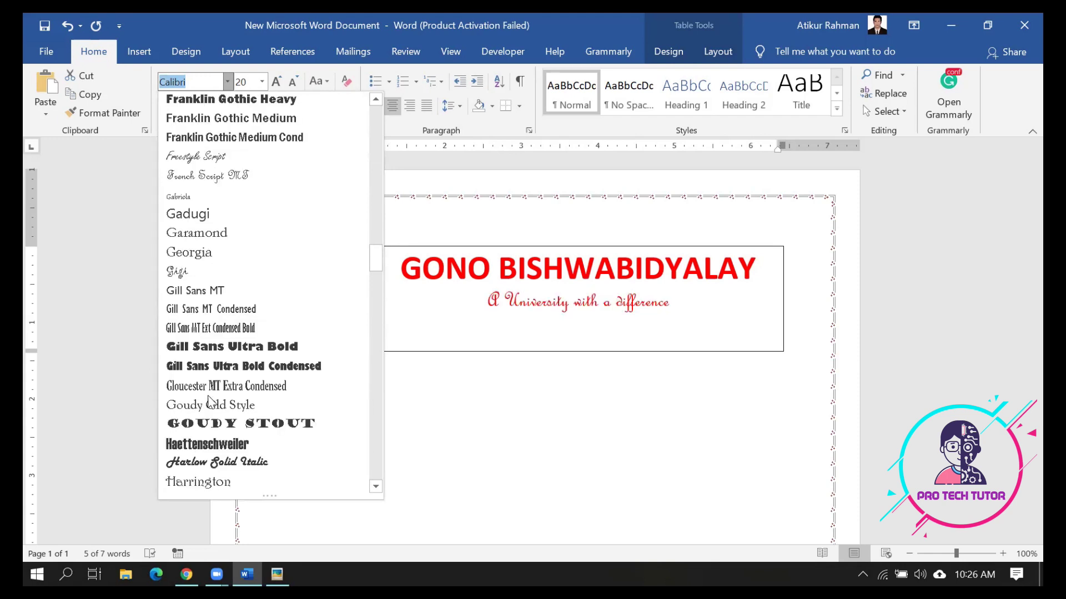
{"action": "left_click", "coordinate": [207, 461]}
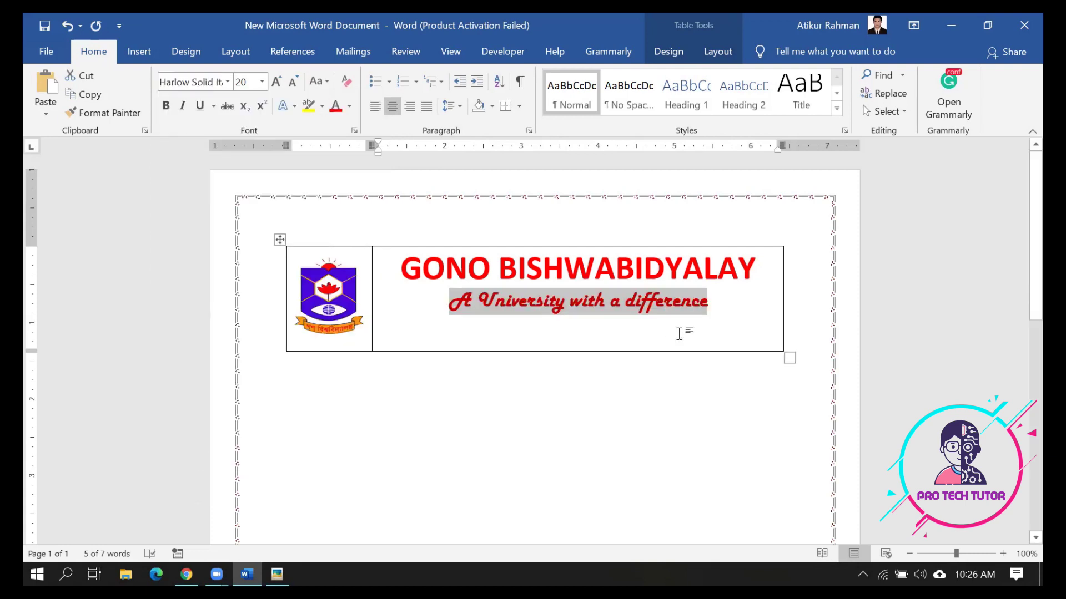
Colour the tagline dark blue and reduce it to 18 pt
{"action": "left_click", "coordinate": [350, 106]}
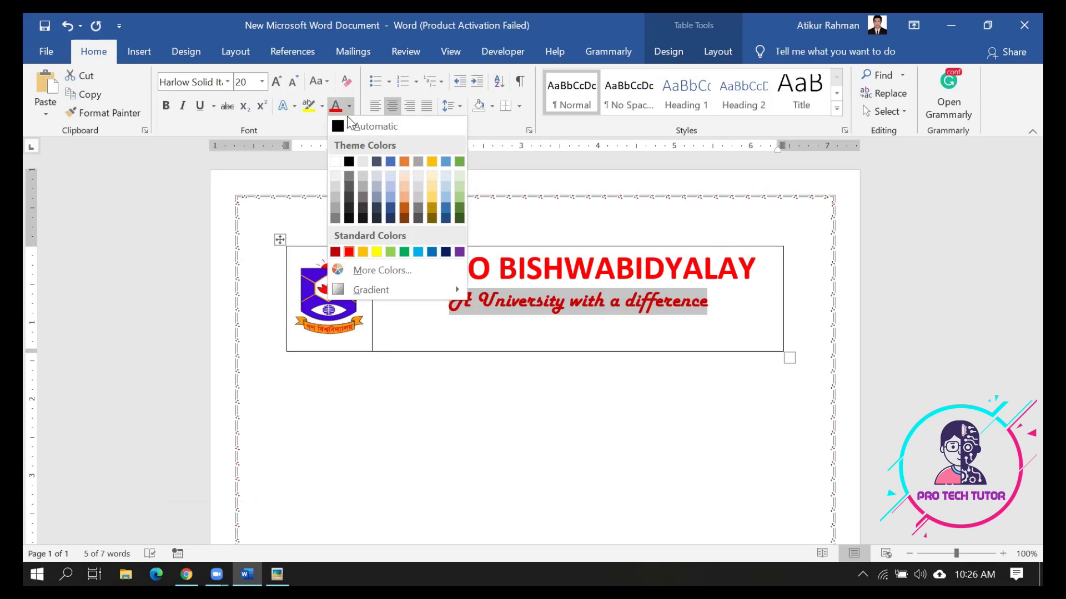
{"action": "left_click", "coordinate": [384, 204]}
{"action": "left_click", "coordinate": [349, 106]}
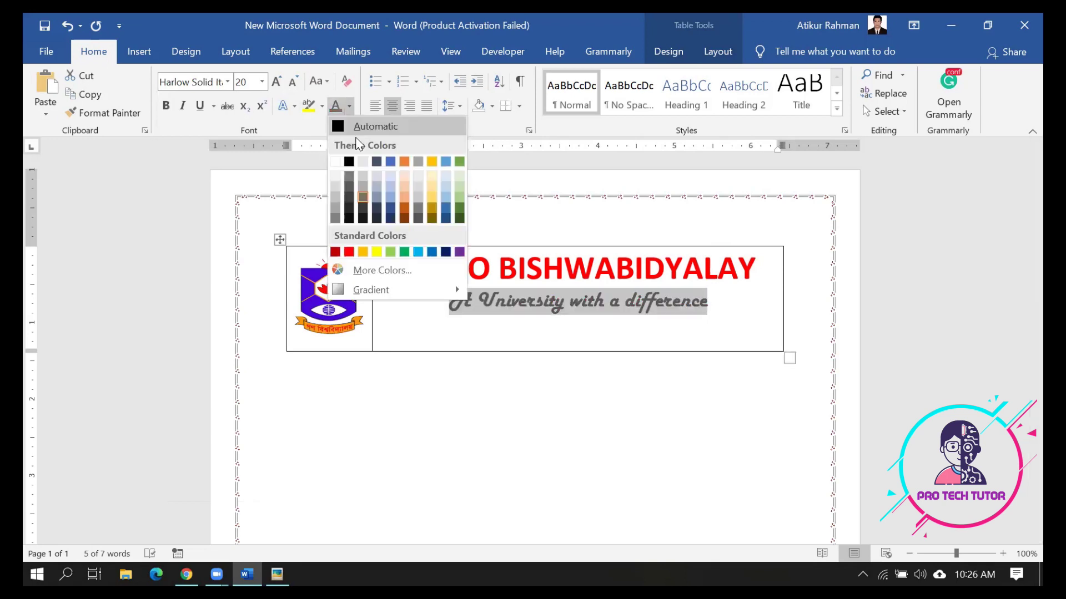
{"action": "left_click", "coordinate": [391, 210]}
{"action": "key", "text": "ctrl+bracketleft"}
{"action": "key", "text": "ctrl+bracketleft"}
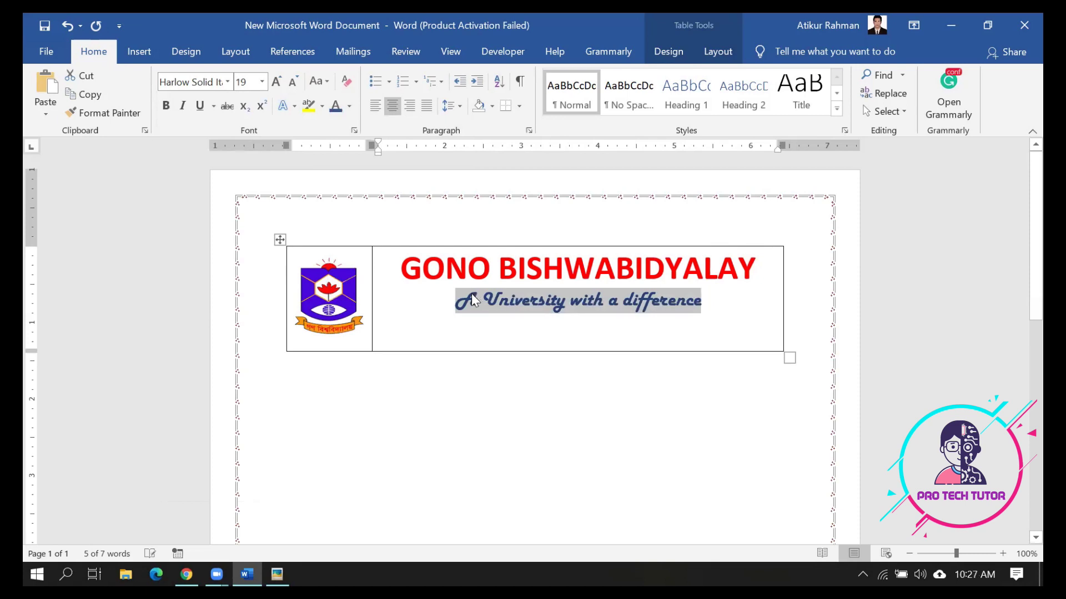
{"action": "left_click", "coordinate": [639, 313]}
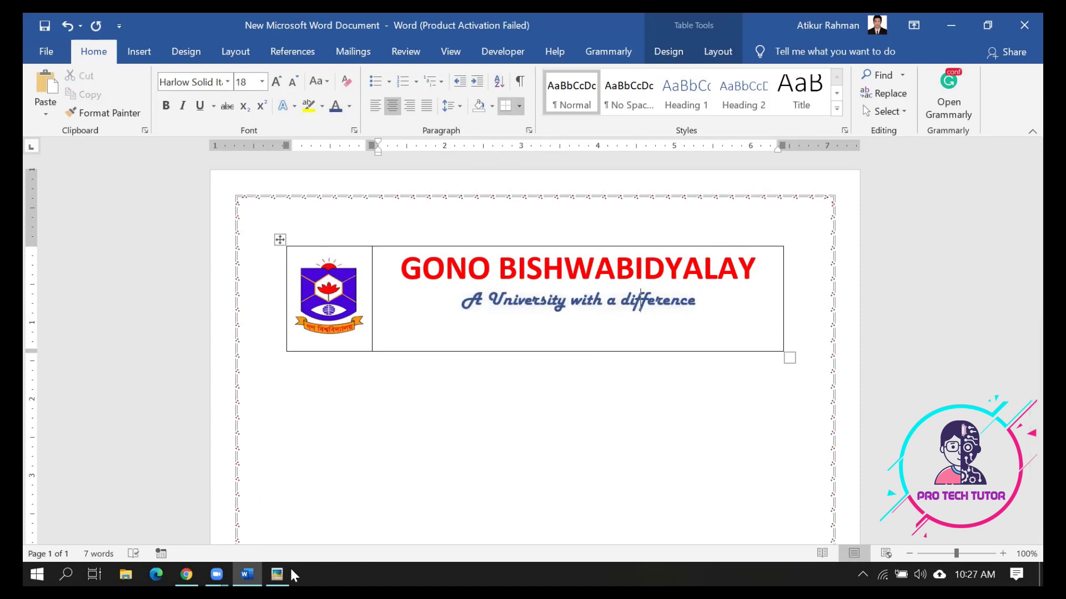
Compare the header against the reference admission form image
{"action": "left_click", "coordinate": [277, 575]}
{"action": "left_click", "coordinate": [277, 574]}
{"action": "left_click", "coordinate": [277, 574]}
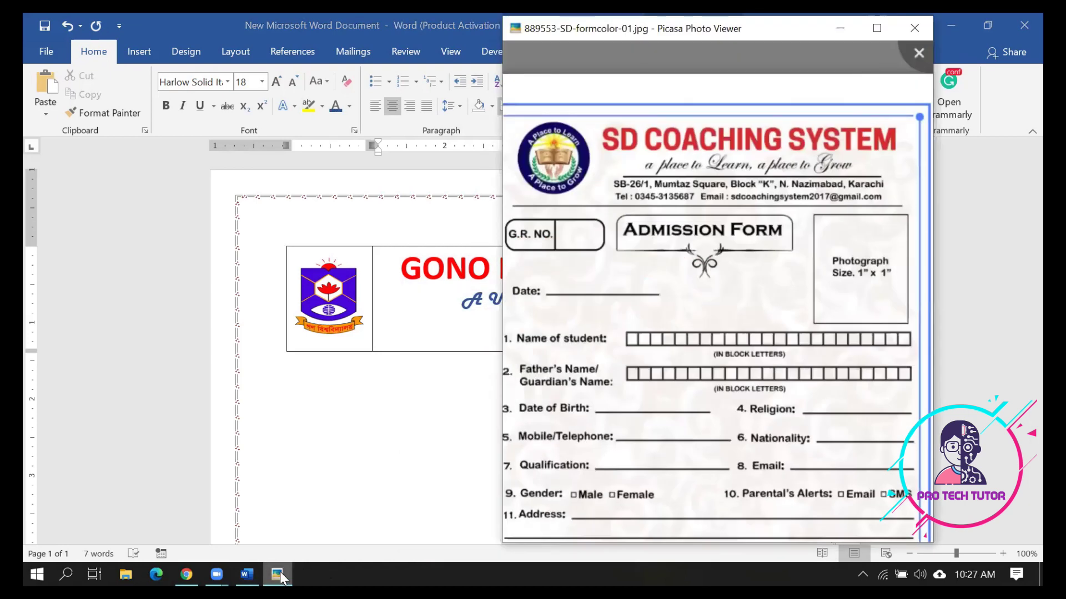
{"action": "left_click", "coordinate": [280, 572]}
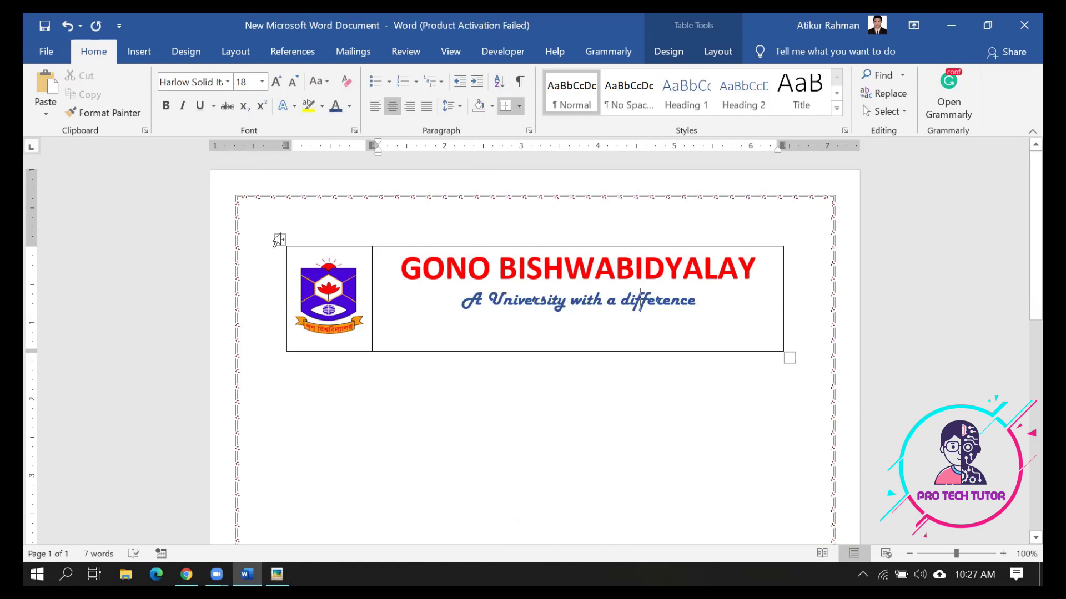
Draw a black horizontal line under the tagline across the header cell
{"action": "left_click", "coordinate": [140, 56]}
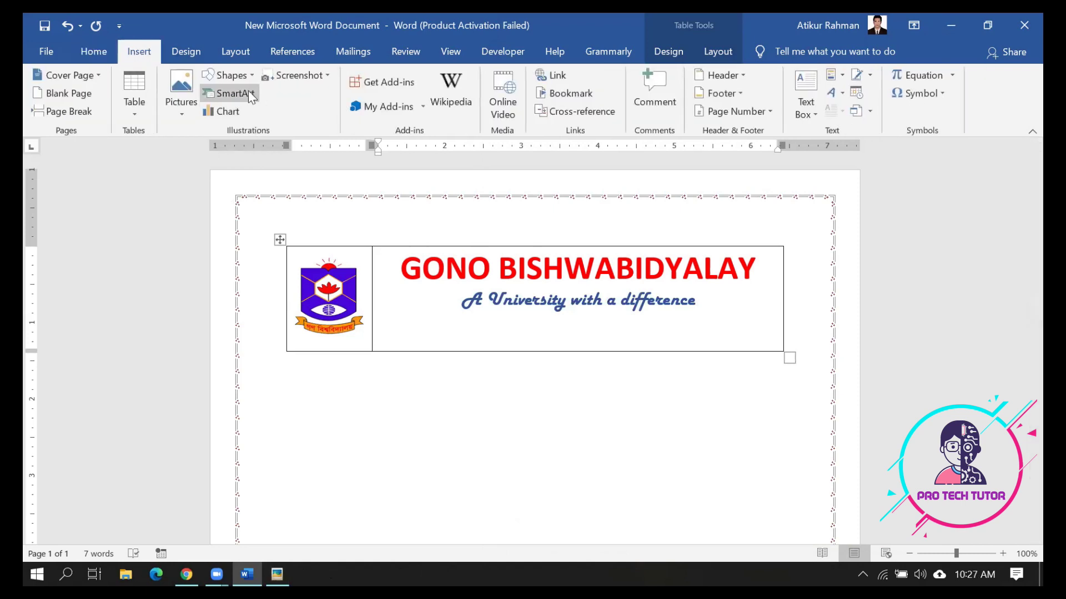
{"action": "left_click", "coordinate": [248, 76]}
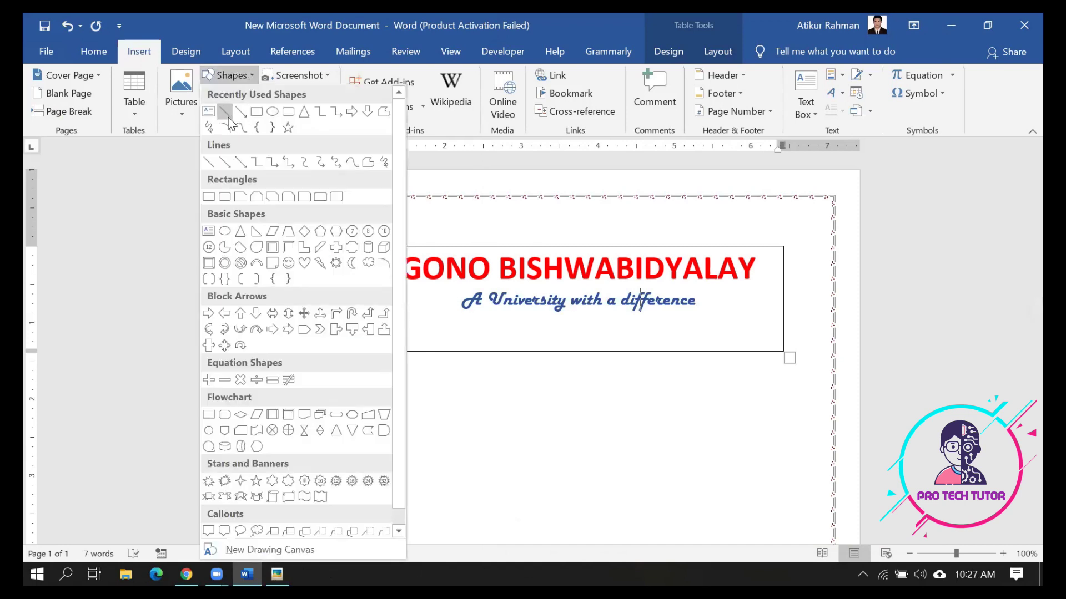
{"action": "key", "text": "Escape"}
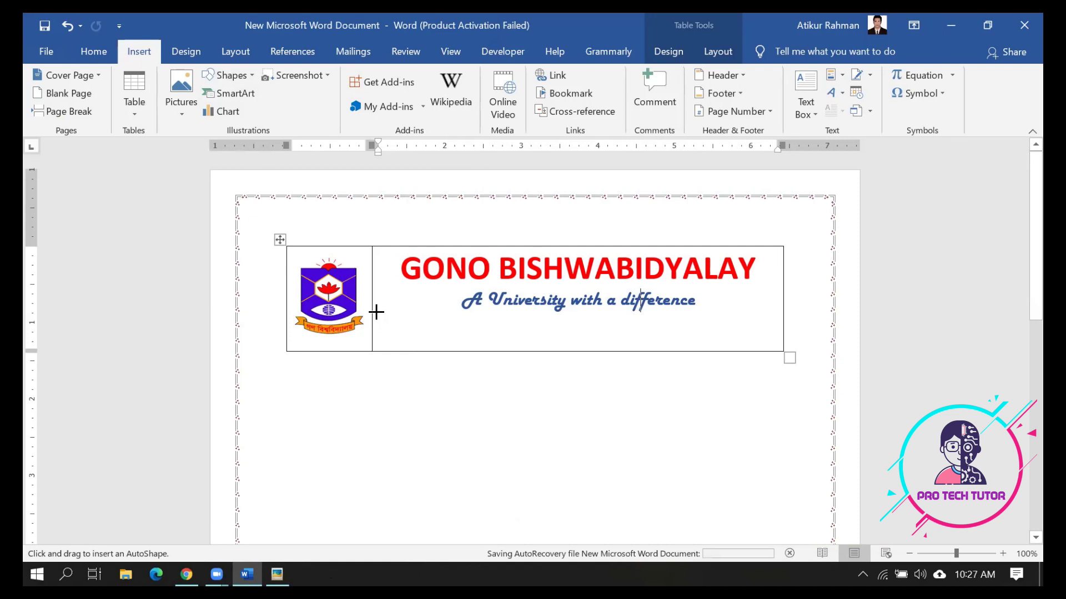
{"action": "left_click_drag", "start_coordinate": [377, 312], "coordinate": [475, 327]}
{"action": "mouse_move", "coordinate": [576, 327]}
{"action": "left_mouse_down"}
{"action": "mouse_move", "coordinate": [756, 307]}
{"action": "mouse_move", "coordinate": [759, 342]}
{"action": "mouse_move", "coordinate": [755, 299]}
{"action": "mouse_move", "coordinate": [757, 312]}
{"action": "mouse_move", "coordinate": [774, 312]}
{"action": "left_mouse_up"}
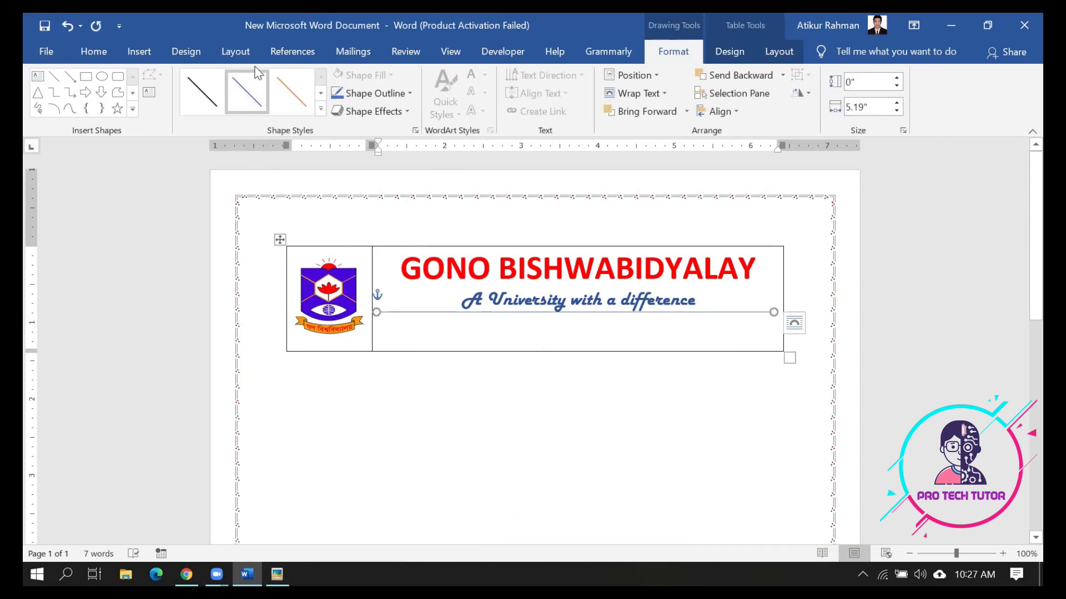
{"action": "left_click", "coordinate": [321, 109]}
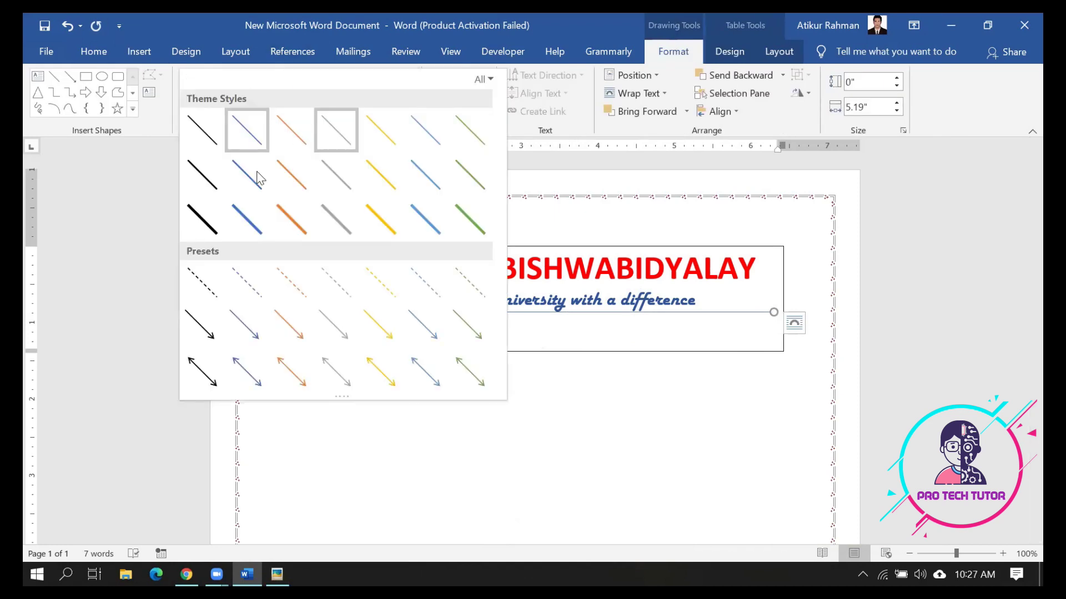
{"action": "left_click", "coordinate": [201, 219]}
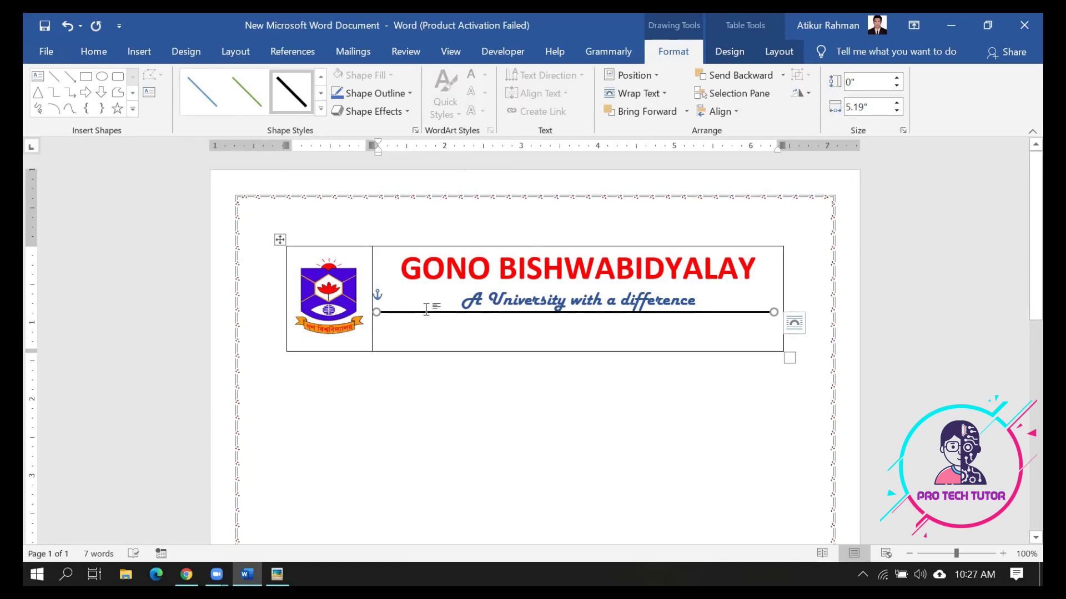
Nudge the rule into position just below the tagline and check it against the reference form
{"action": "key", "text": "ctrl+Down"}
{"action": "key", "text": "ctrl+Down"}
{"action": "key", "text": "ctrl+Down"}
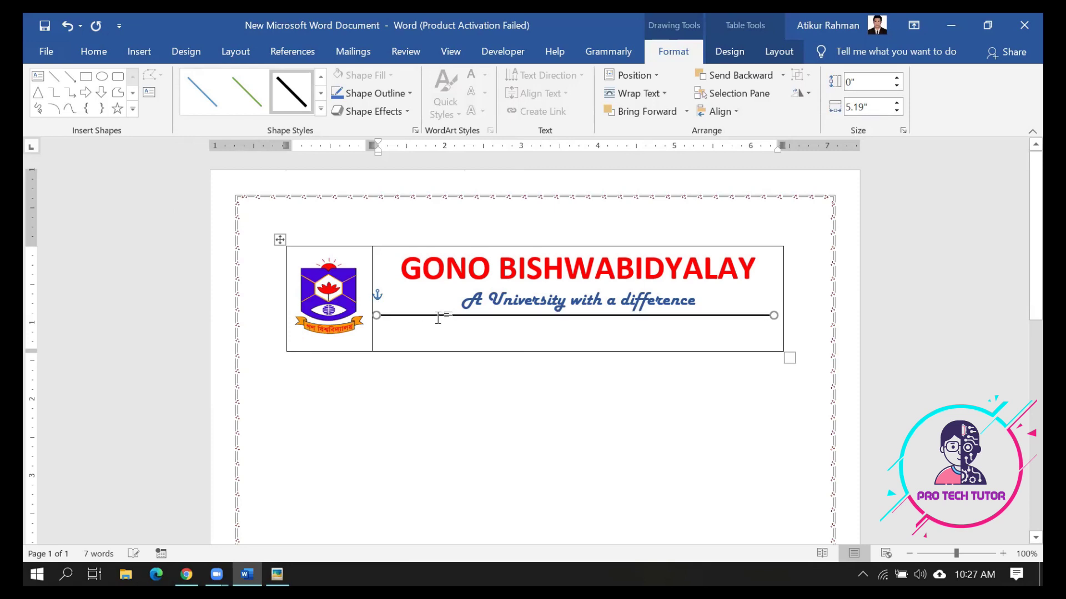
{"action": "key", "text": "ctrl+Down"}
{"action": "key", "text": "ctrl+Down"}
{"action": "key", "text": "ctrl+Down"}
{"action": "key", "text": "ctrl+Down"}
{"action": "key", "text": "ctrl+Up"}
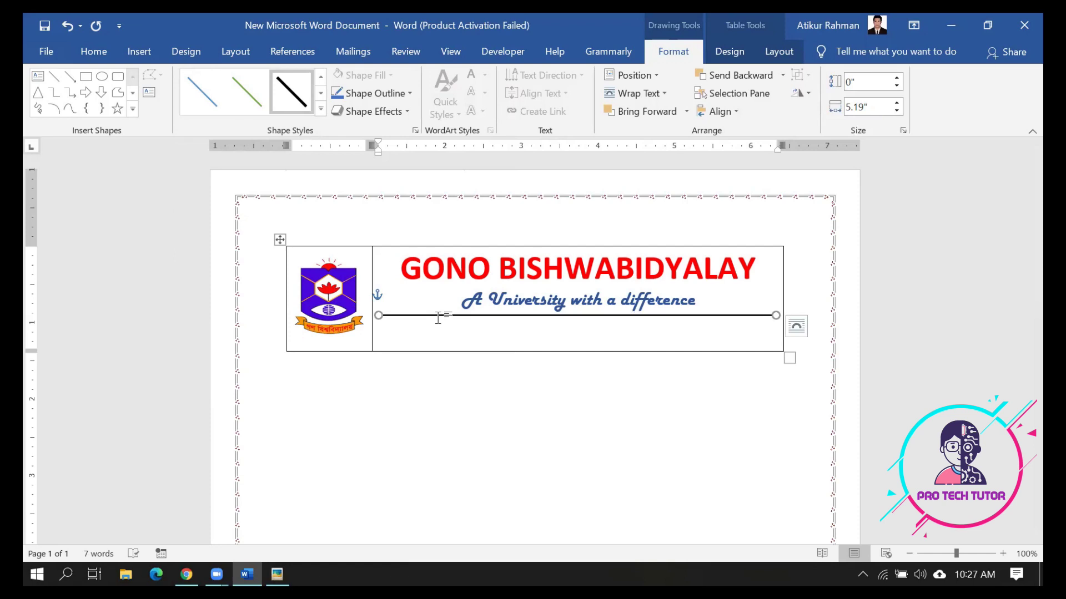
{"action": "left_click", "coordinate": [429, 345]}
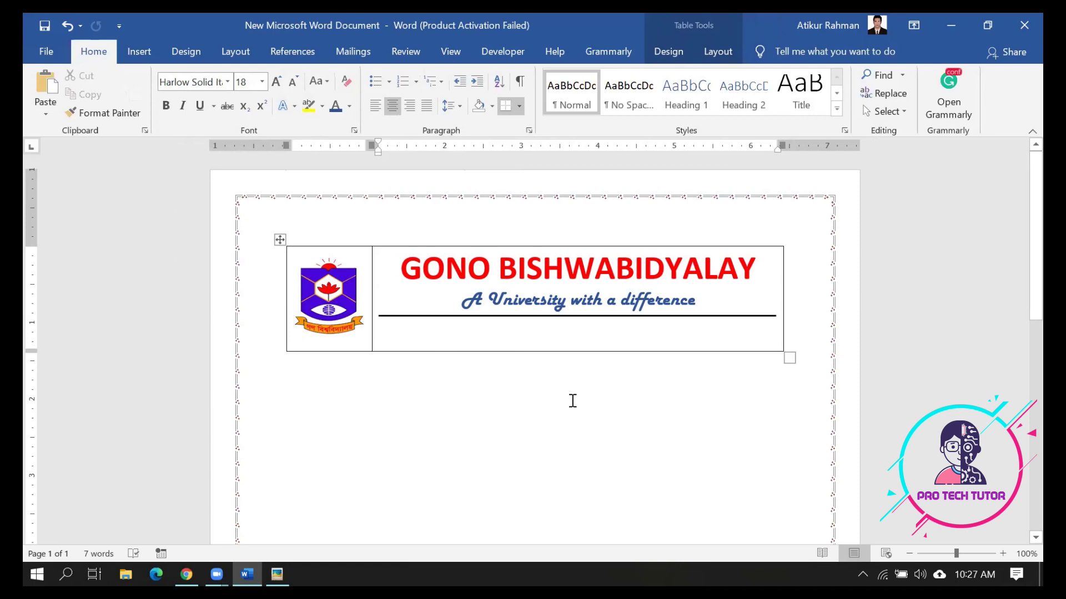
{"action": "left_click", "coordinate": [277, 574]}
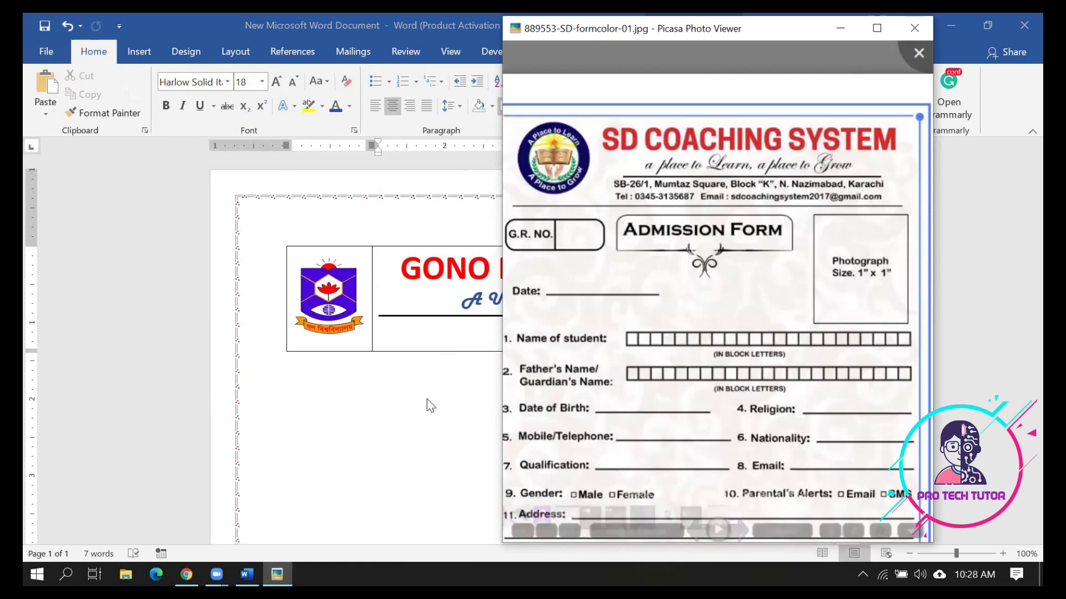
{"action": "left_click", "coordinate": [414, 337]}
{"action": "left_click", "coordinate": [717, 312]}
Start a new line below the tagline formatted as Times New Roman 12
{"action": "key", "text": "Return"}
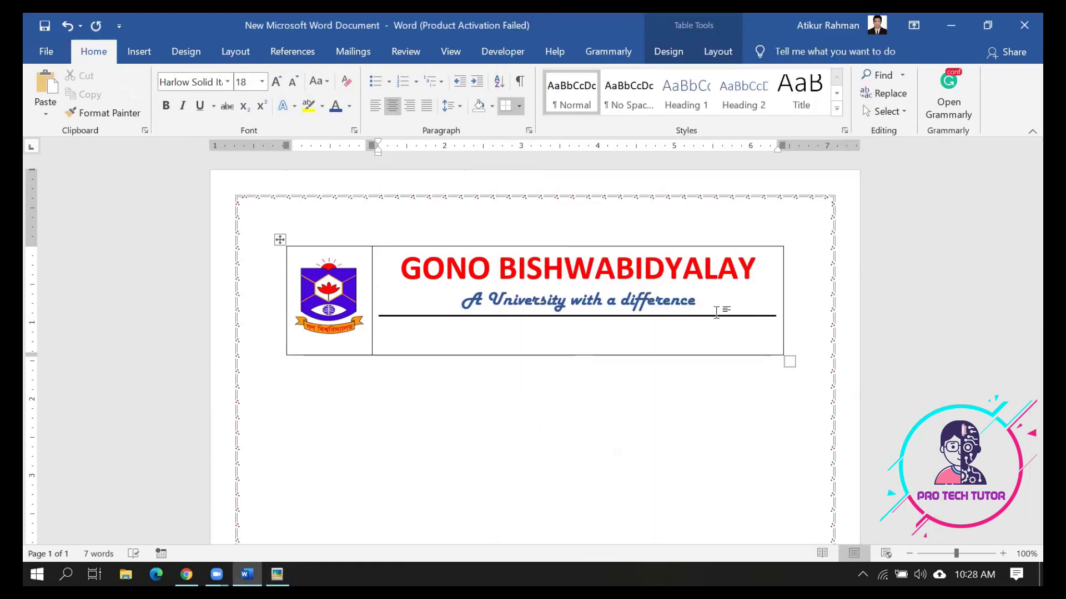
{"action": "key", "text": "ctrl+l"}
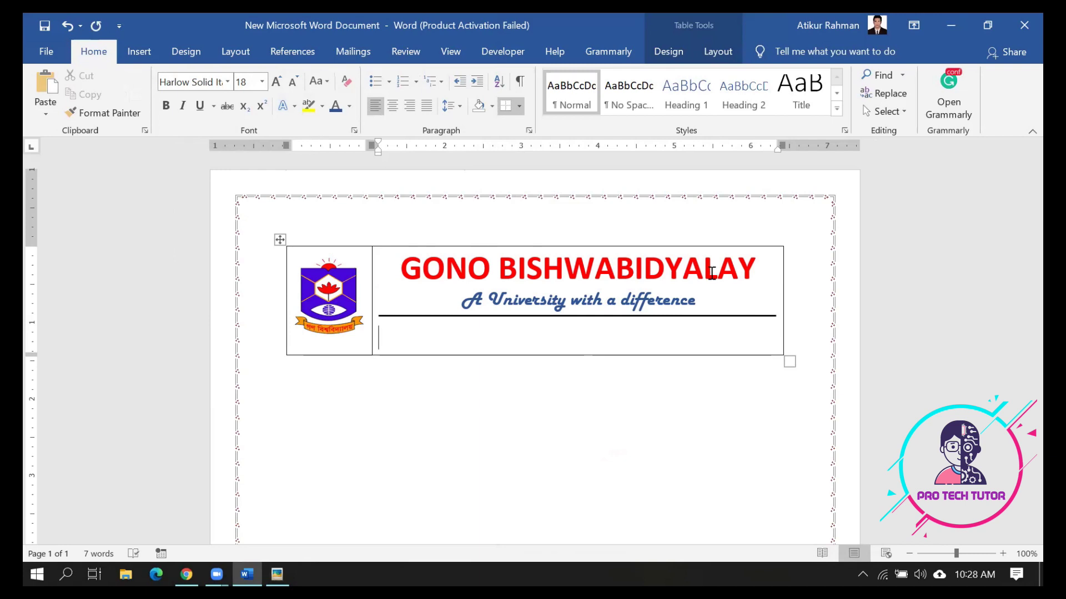
{"action": "left_click", "coordinate": [247, 82]}
{"action": "left_click", "coordinate": [263, 83]}
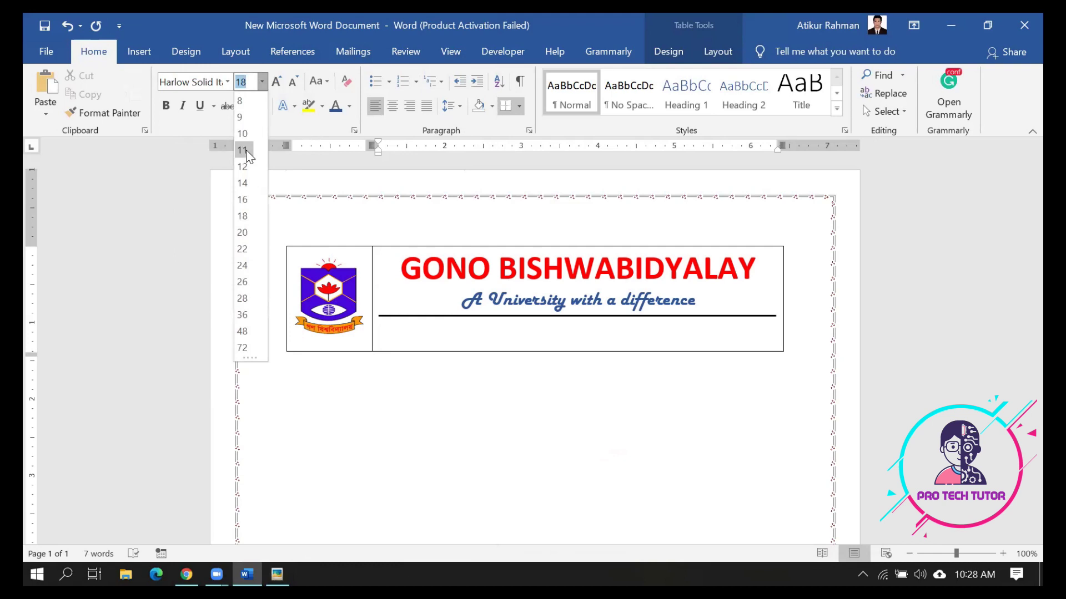
{"action": "left_click", "coordinate": [245, 162]}
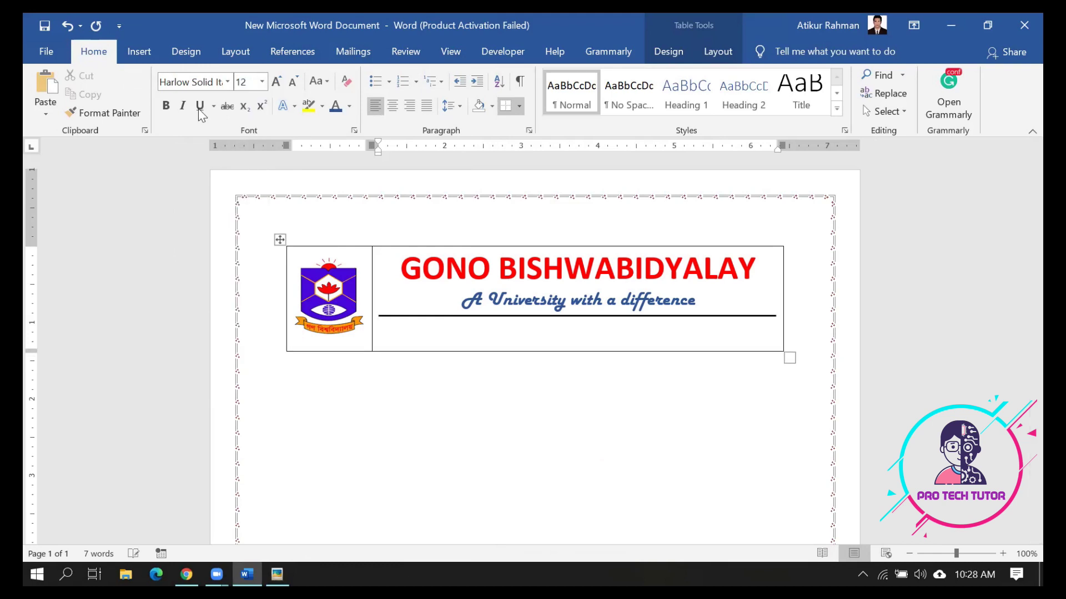
{"action": "left_click", "coordinate": [209, 82]}
{"action": "type", "text": "Times New Roman"}
{"action": "key", "text": "Return"}
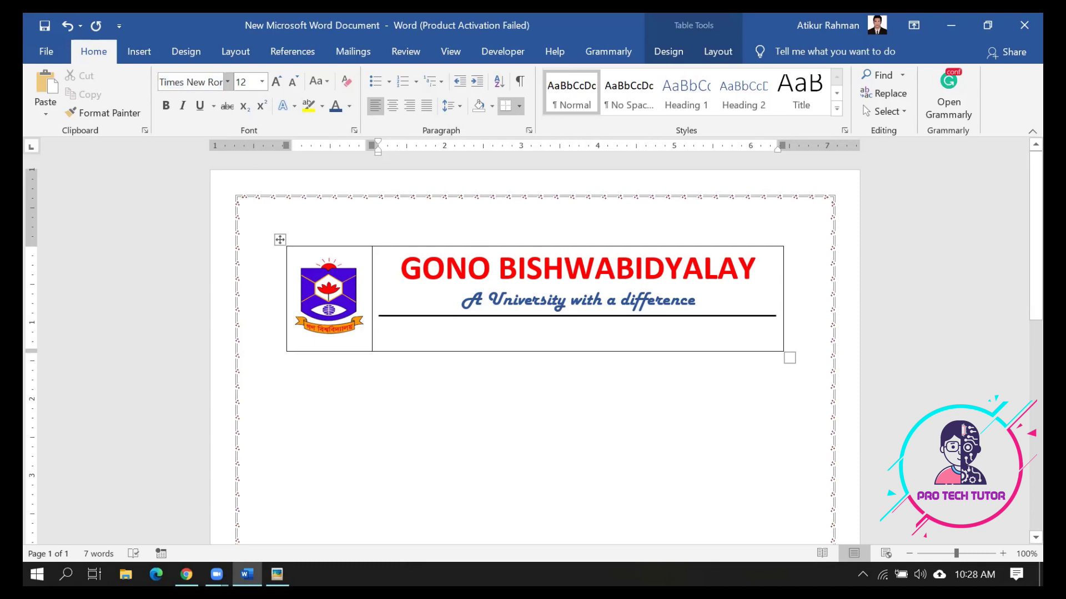
Type the university's postal address with a small spacer line above it, and centre it
{"action": "type", "text": "Mi"}
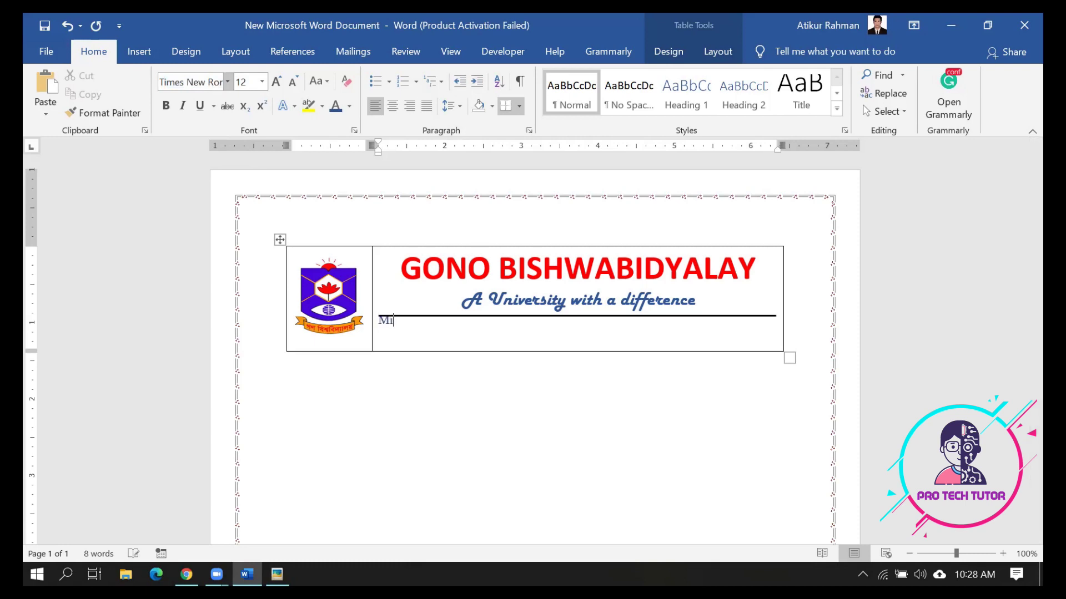
{"action": "type", "text": "rza"}
{"action": "key", "text": "Left"}
{"action": "key", "text": "Left"}
{"action": "key", "text": "Left"}
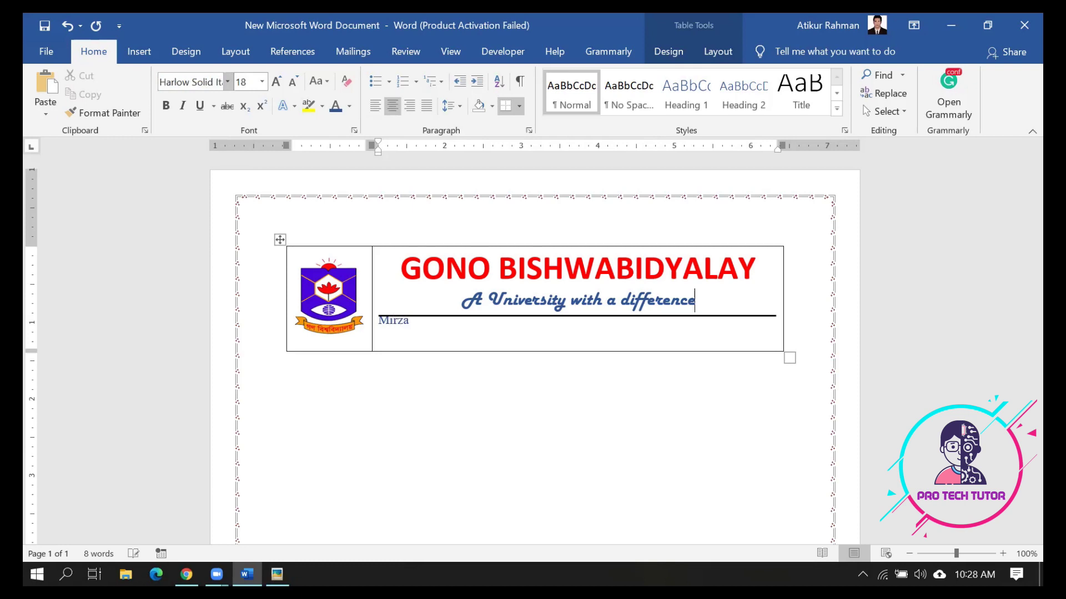
{"action": "key", "text": "Right"}
{"action": "key", "text": "Return"}
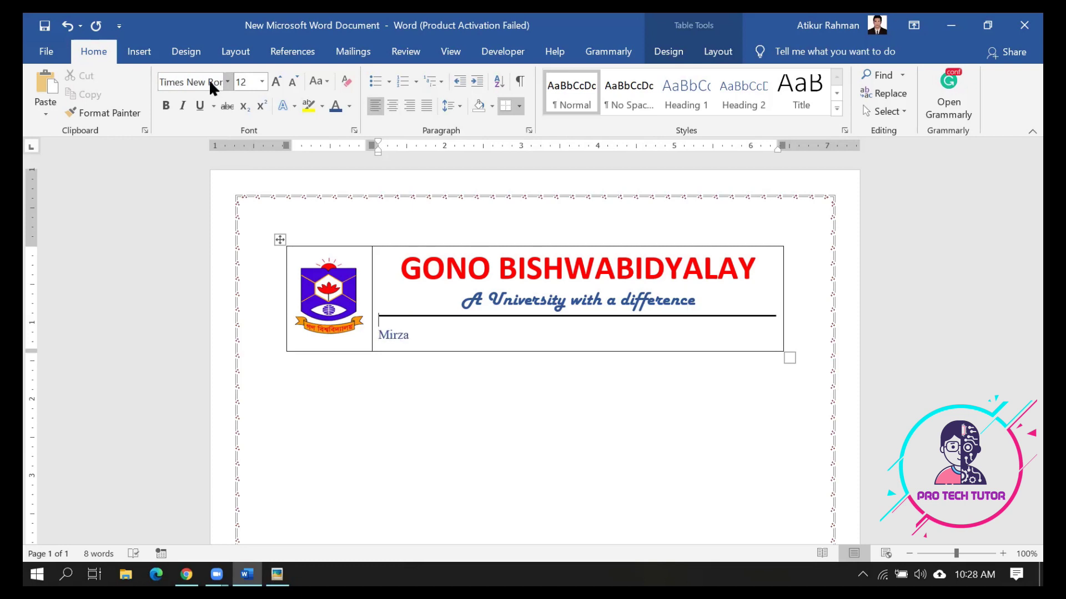
{"action": "key", "text": "ctrl+bracketleft"}
{"action": "key", "text": "ctrl+bracketleft"}
{"action": "key", "text": "ctrl+bracketleft"}
{"action": "key", "text": "ctrl+bracketleft"}
{"action": "key", "text": "ctrl+bracketleft"}
{"action": "key", "text": "ctrl+bracketleft"}
{"action": "key", "text": "ctrl+bracketleft"}
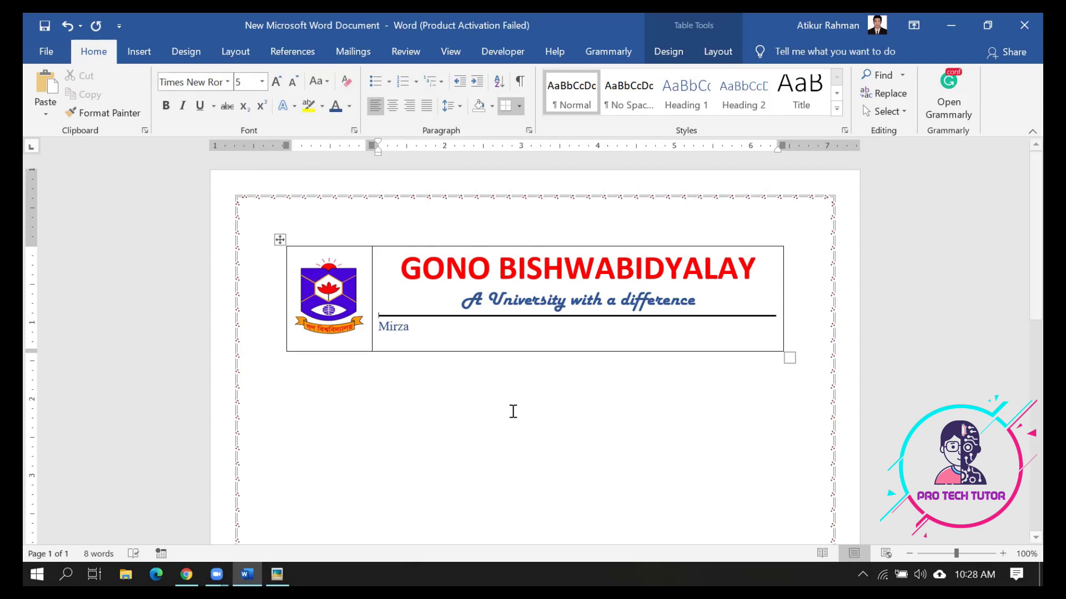
{"action": "left_click", "coordinate": [411, 332]}
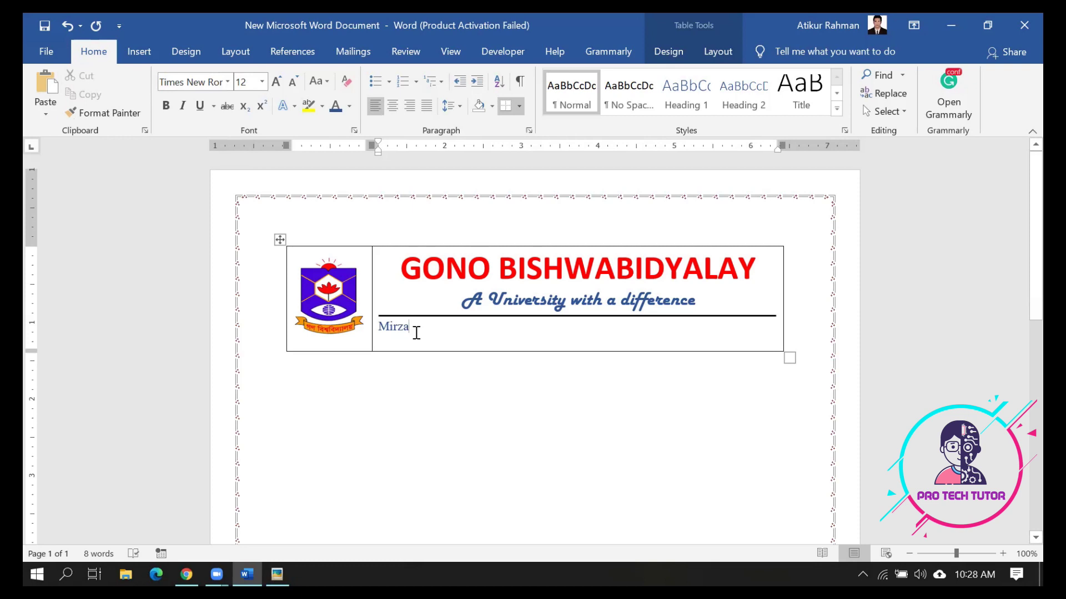
{"action": "key", "text": "BackSpace"}
{"action": "key", "text": "BackSpace"}
{"action": "key", "text": "BackSpace"}
{"action": "key", "text": "BackSpace"}
{"action": "key", "text": "BackSpace"}
{"action": "type", "text": "Nolam"}
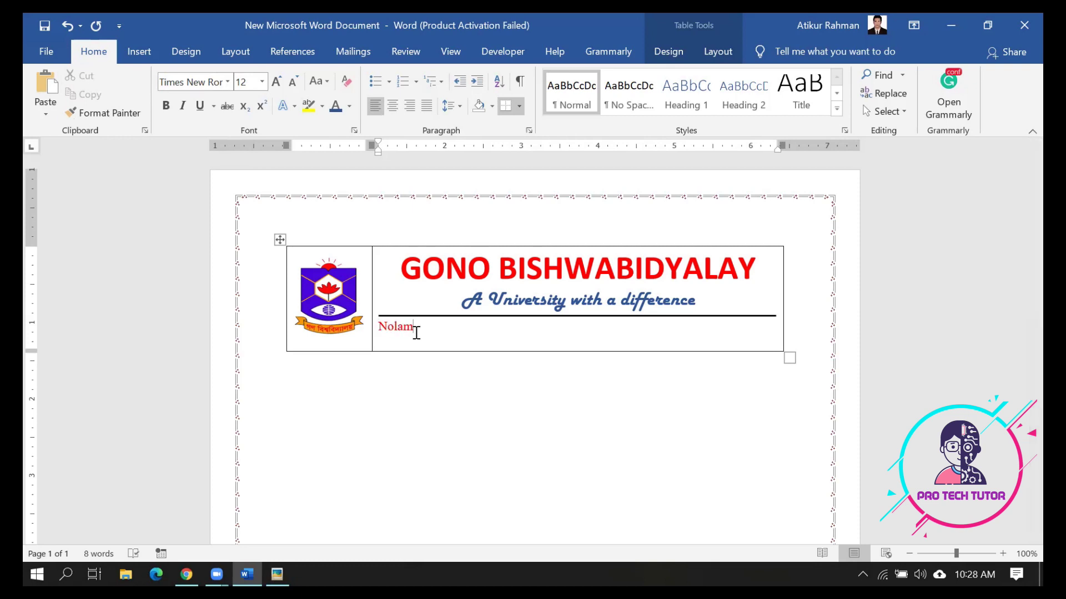
{"action": "type", "text": " Saca"}
{"action": "key", "text": "BackSpace"}
{"action": "key", "text": "BackSpace"}
{"action": "type", "text": "Savar, Dha"}
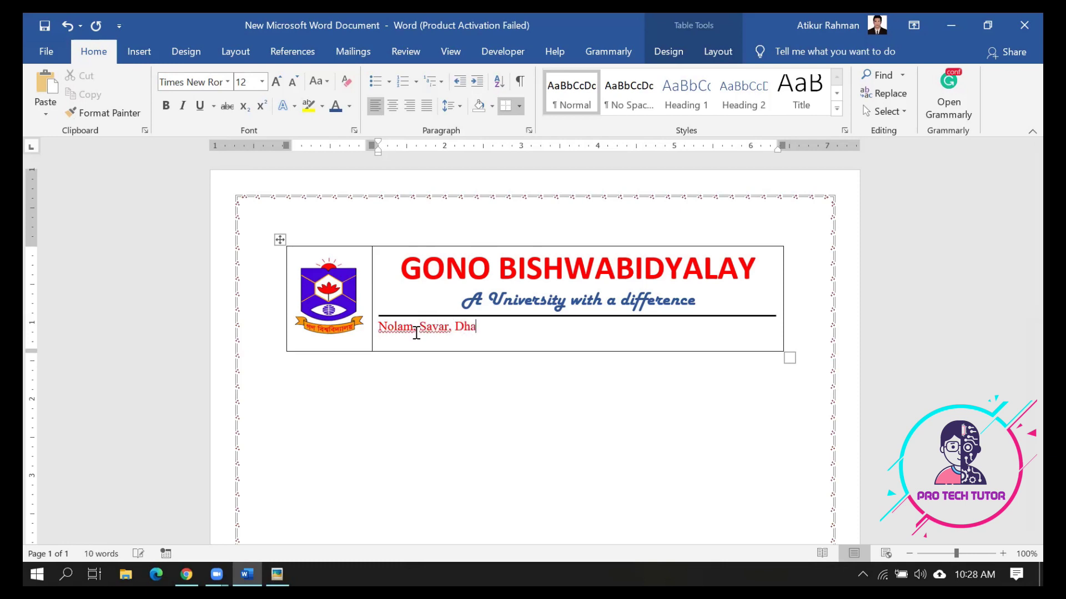
{"action": "type", "text": "ka-1344"}
{"action": "key", "text": "ctrl+e"}
{"action": "key", "text": "Return"}
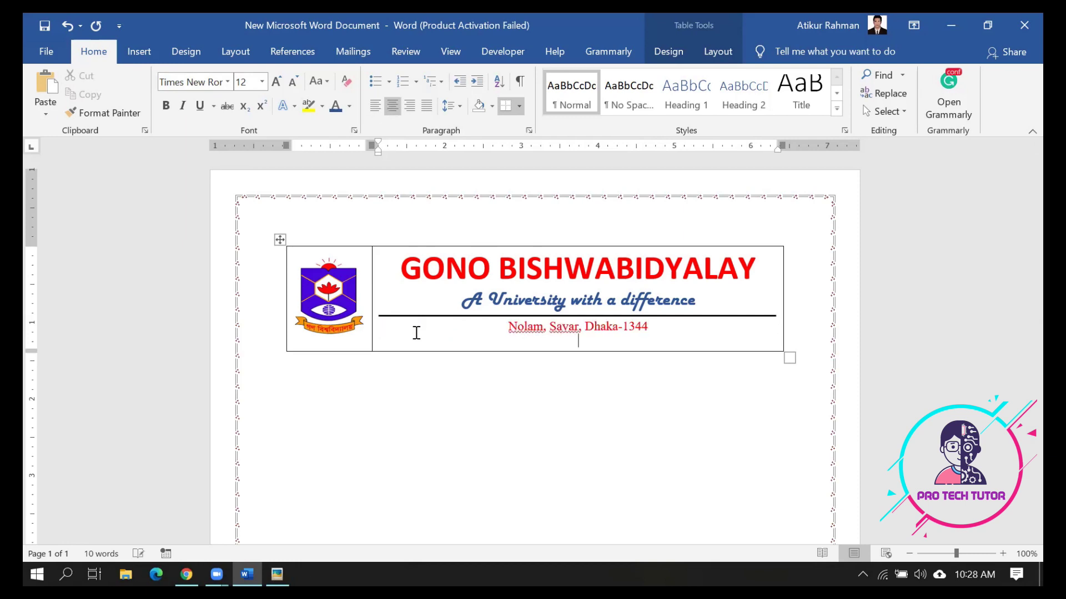
{"action": "type", "text": "Web: www"}
{"action": "key", "text": "BackSpace"}
{"action": "key", "text": "BackSpace"}
{"action": "key", "text": "BackSpace"}
{"action": "key", "text": "BackSpace"}
{"action": "type", "text": "www.gonouniversity.edu.bd"}
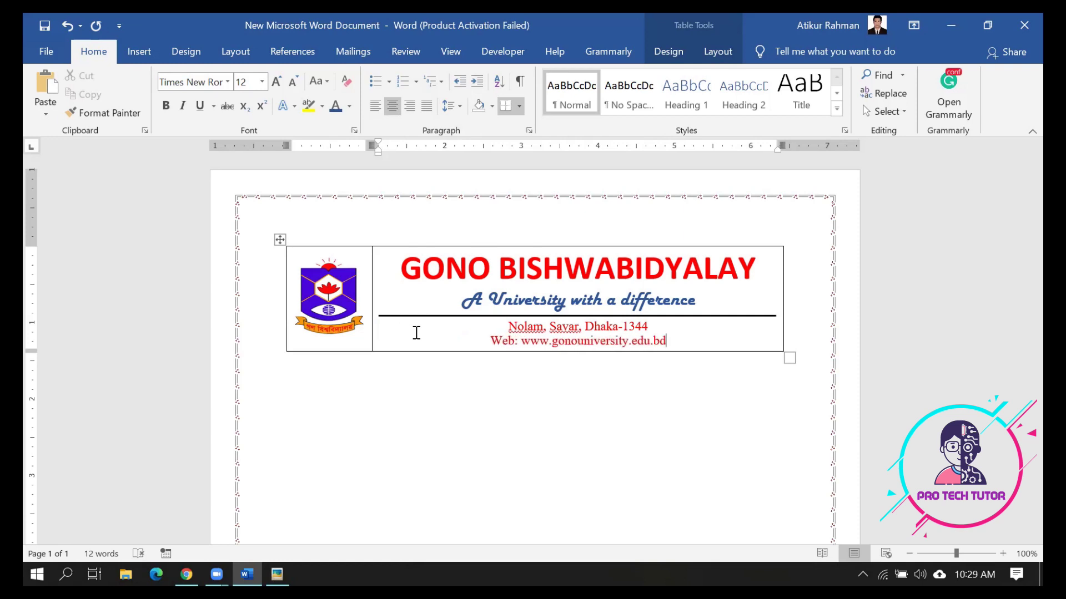
{"action": "type", "text": ", "}
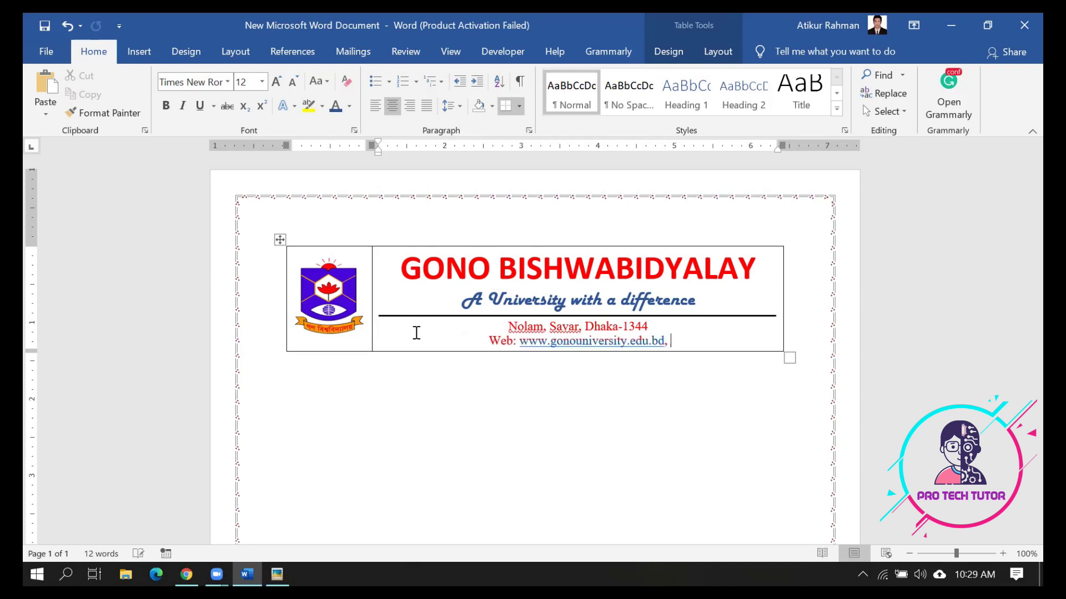
{"action": "type", "text": "E-mai"}
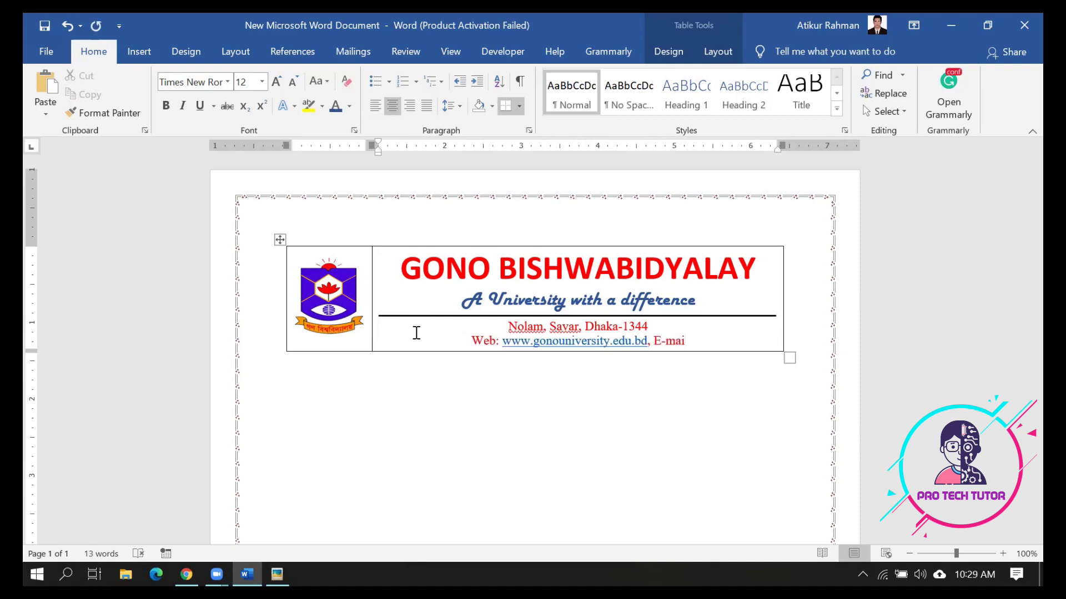
{"action": "key", "text": "BackSpace"}
{"action": "type", "text": "l"}
{"action": "key", "text": "BackSpace"}
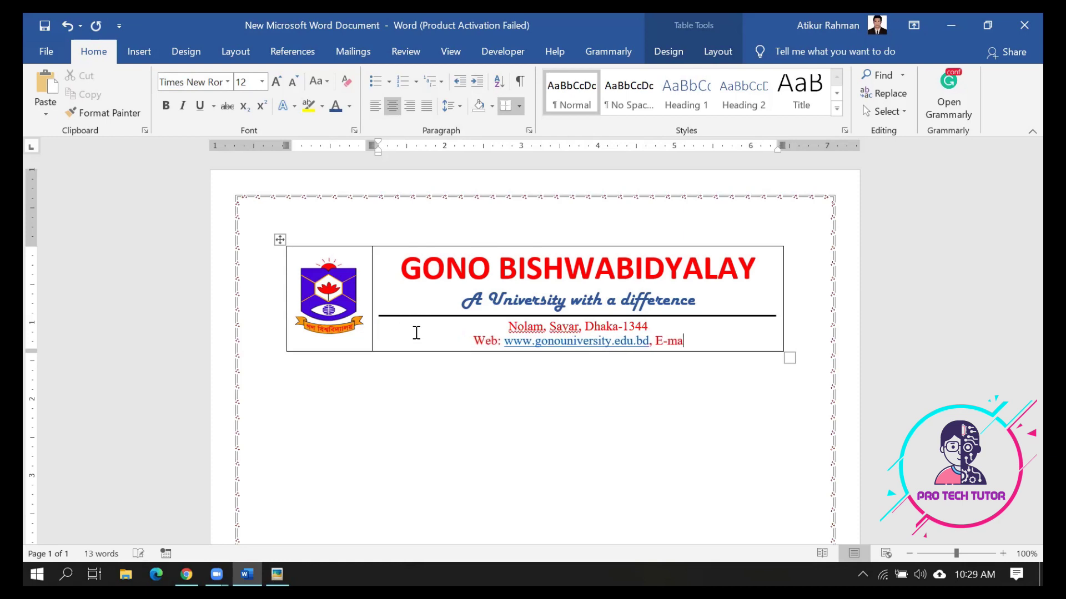
{"action": "type", "text": "il: gonouniversity"}
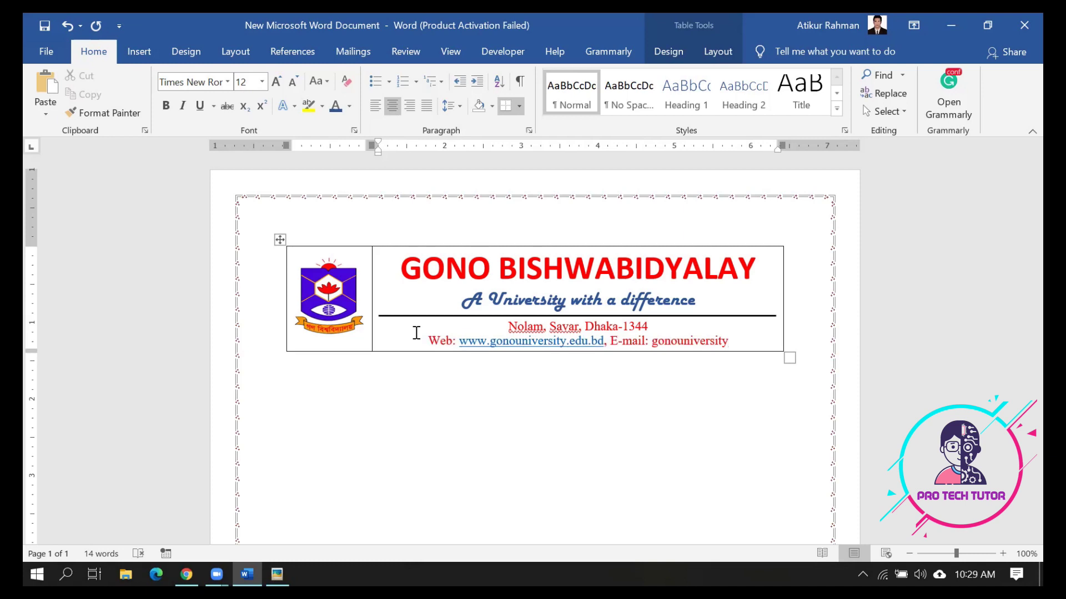
{"action": "key", "text": "BackSpace"}
{"action": "key", "text": "BackSpace"}
{"action": "key", "text": "BackSpace"}
{"action": "key", "text": "BackSpace"}
{"action": "key", "text": "BackSpace"}
{"action": "key", "text": "BackSpace"}
{"action": "key", "text": "BackSpace"}
{"action": "key", "text": "BackSpace"}
{"action": "key", "text": "BackSpace"}
{"action": "key", "text": "BackSpace"}
{"action": "key", "text": "BackSpace"}
{"action": "key", "text": "BackSpace"}
{"action": "key", "text": "BackSpace"}
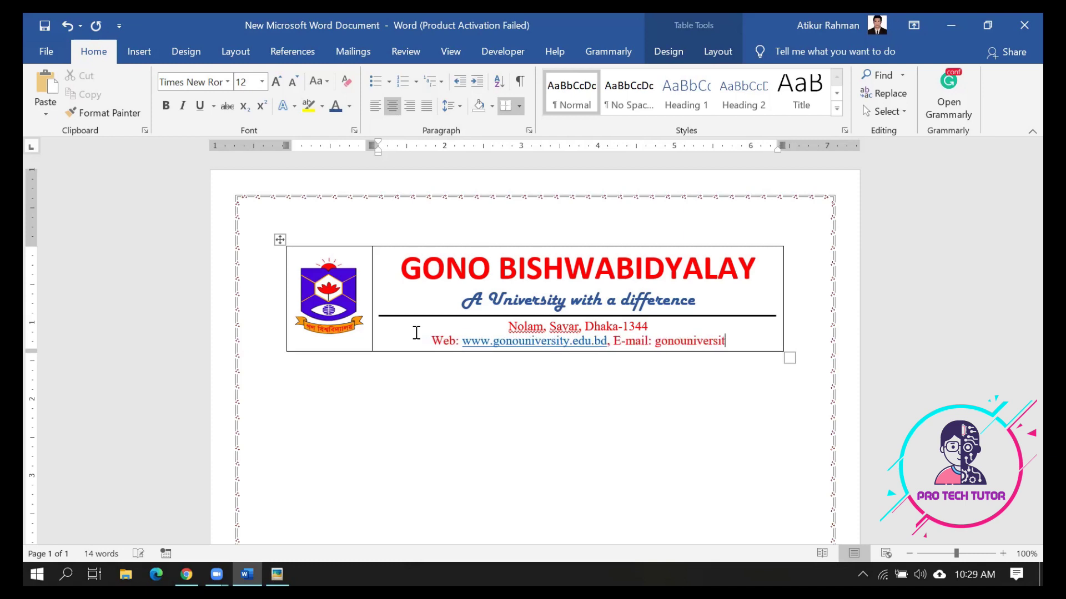
{"action": "key", "text": "BackSpace"}
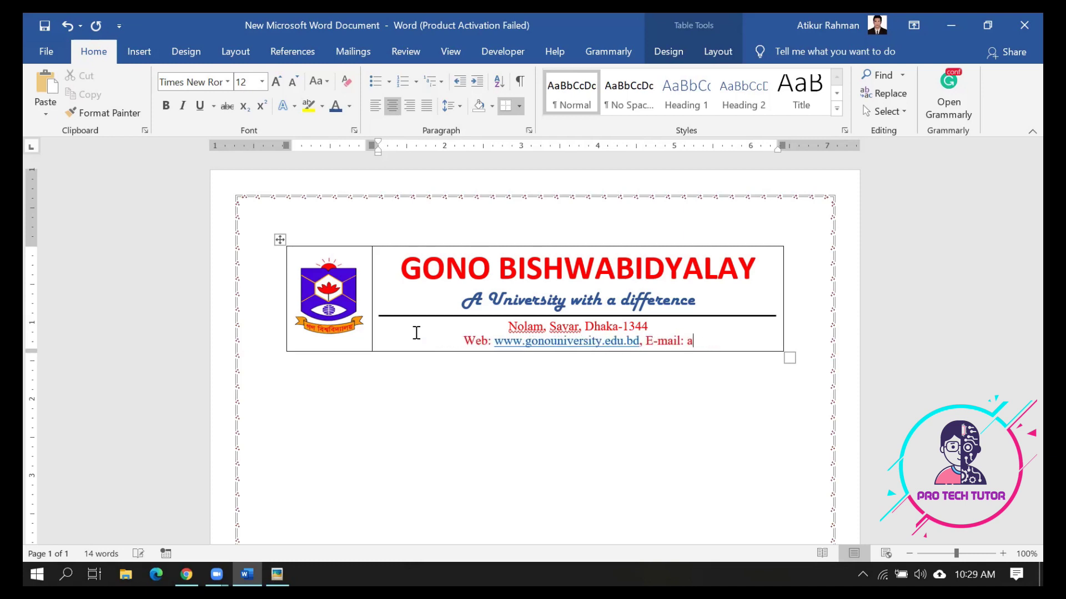
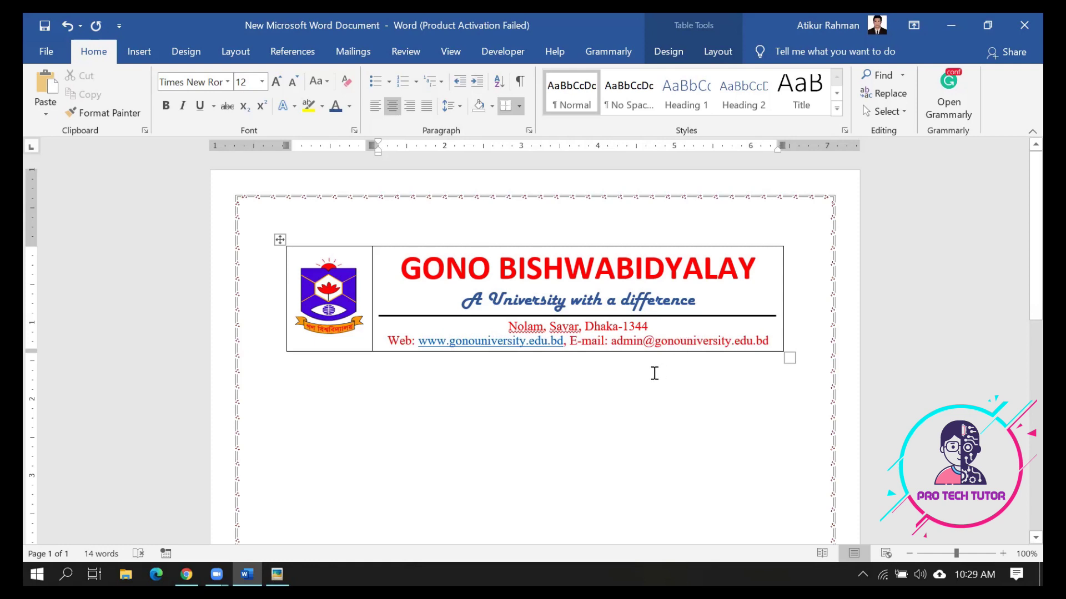
{"action": "key", "text": "ctrl+a"}
Make the address and web/e-mail lines bold, dark green and 11 pt
{"action": "left_click_drag", "start_coordinate": [508, 327], "coordinate": [792, 340]}
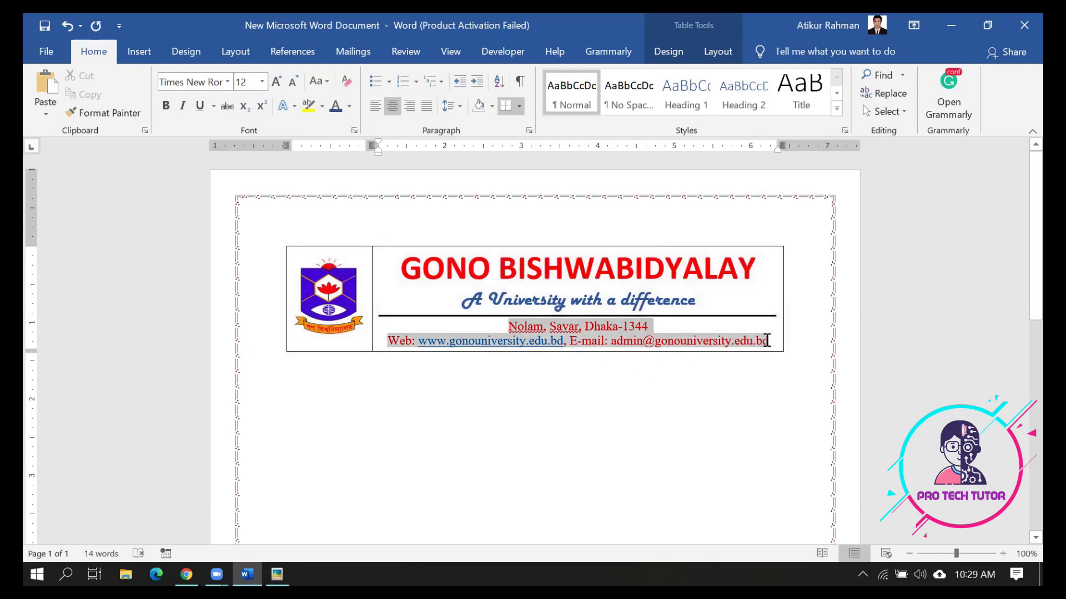
{"action": "left_click", "coordinate": [349, 107]}
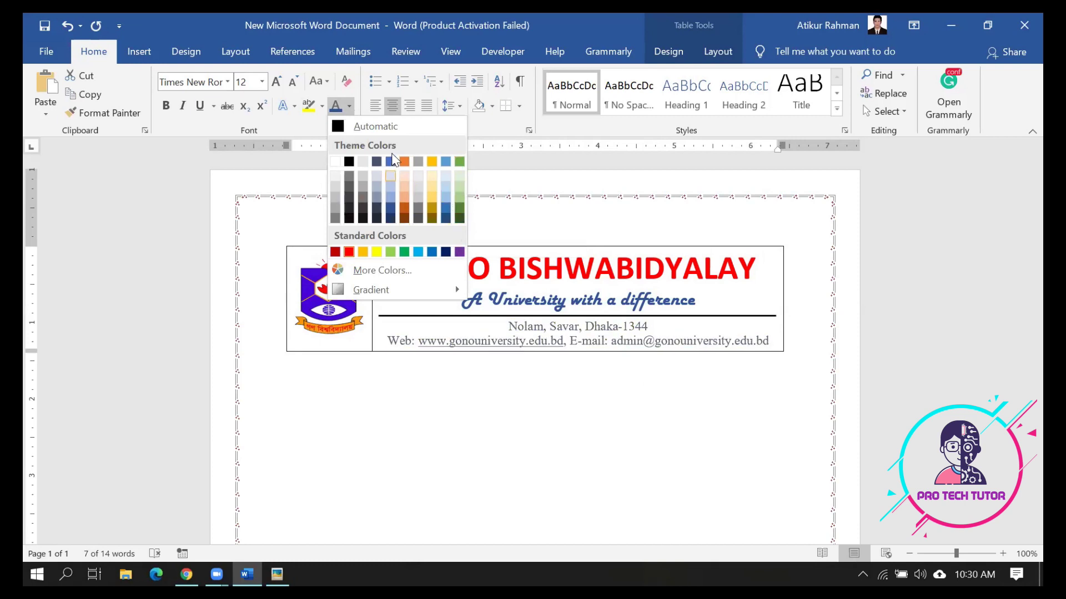
{"action": "left_click", "coordinate": [458, 219]}
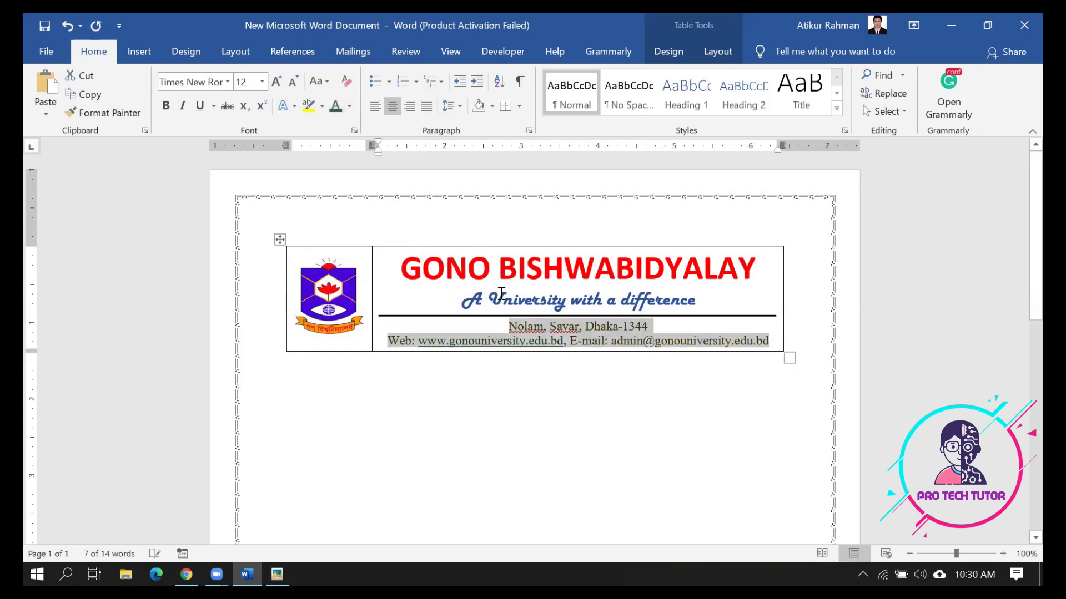
{"action": "left_click", "coordinate": [166, 106]}
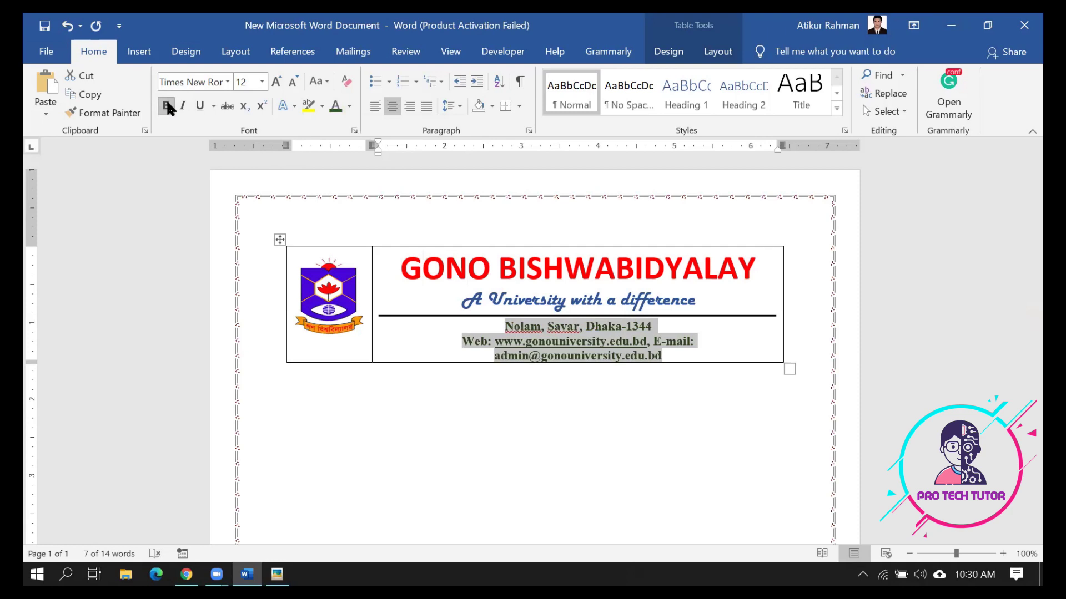
{"action": "key", "text": "ctrl+bracketleft"}
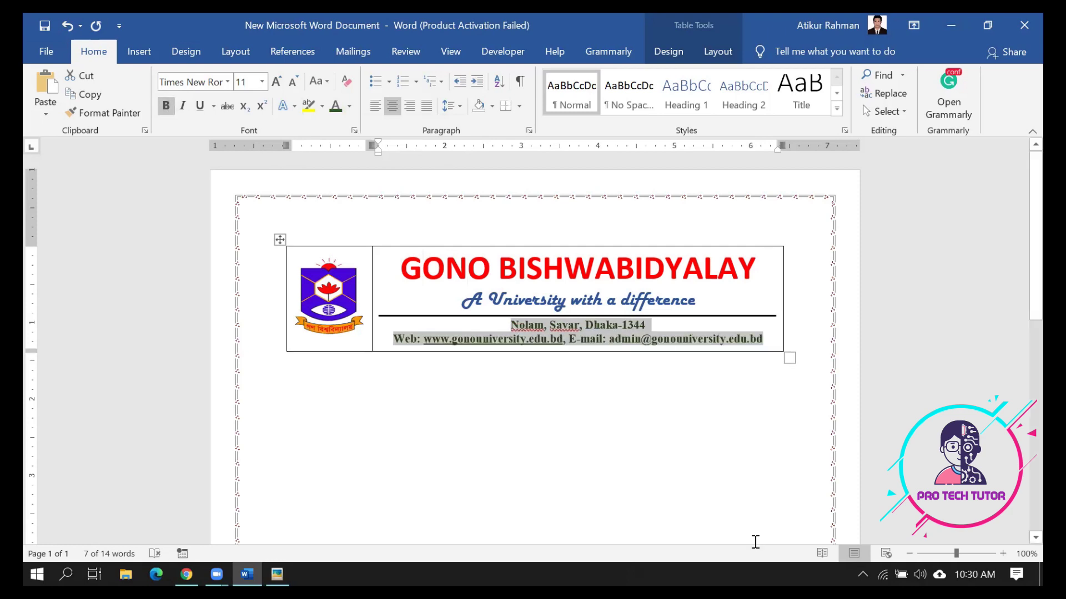
{"action": "left_click", "coordinate": [669, 366]}
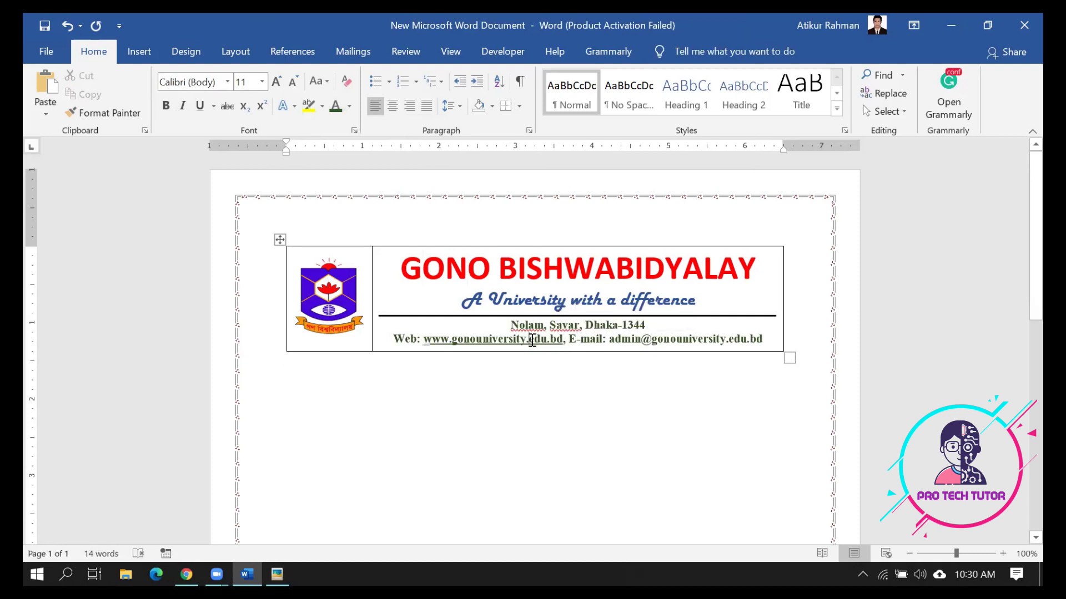
Remove the hyperlink from the web address, then compare the header with the reference form
{"action": "right_click", "coordinate": [531, 340]}
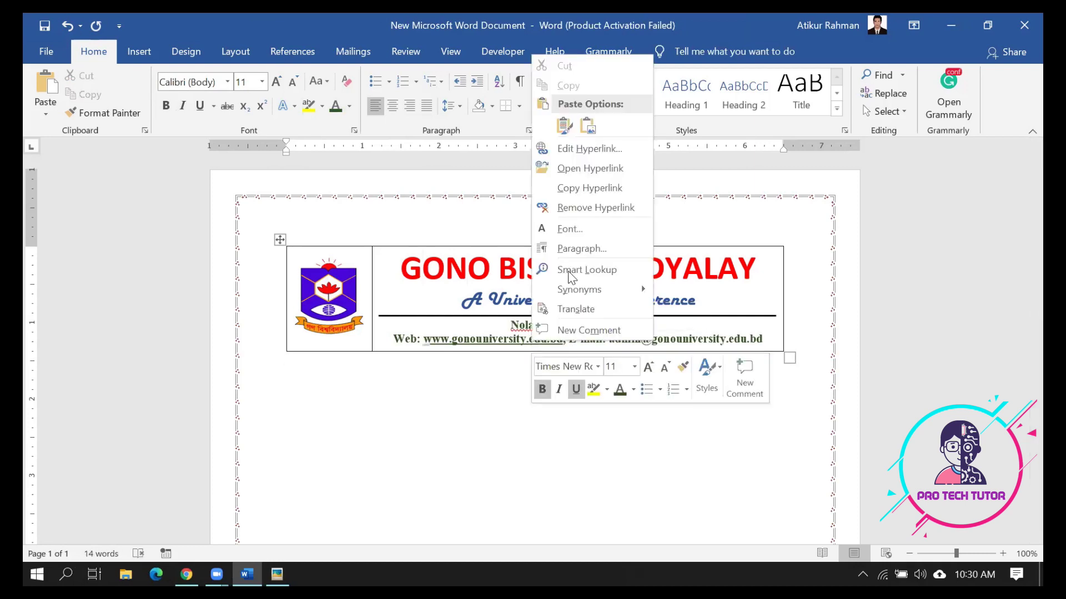
{"action": "left_click", "coordinate": [596, 209]}
{"action": "left_click", "coordinate": [649, 446]}
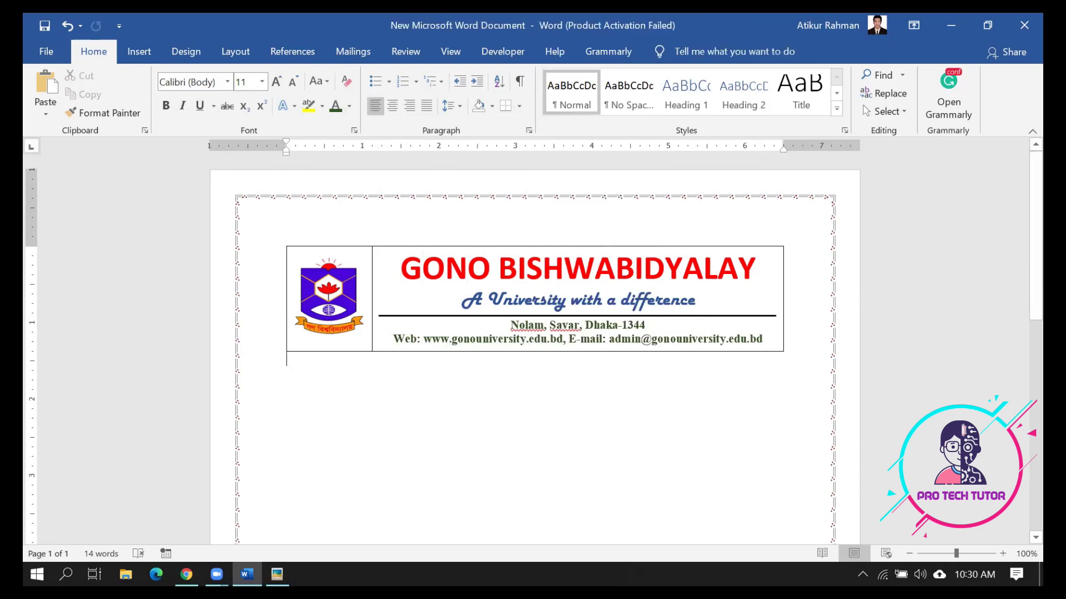
{"action": "left_click", "coordinate": [280, 572]}
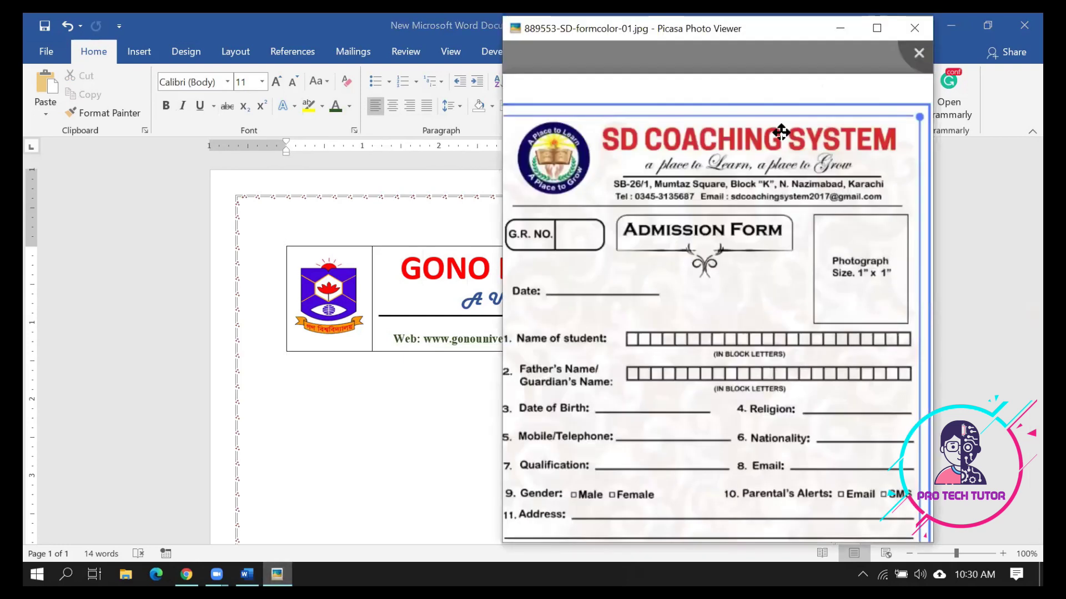
{"action": "scroll", "coordinate": [814, 135], "scroll_direction": "down", "scroll_amount": 1}
{"action": "scroll", "coordinate": [814, 134], "scroll_direction": "down", "scroll_amount": 1}
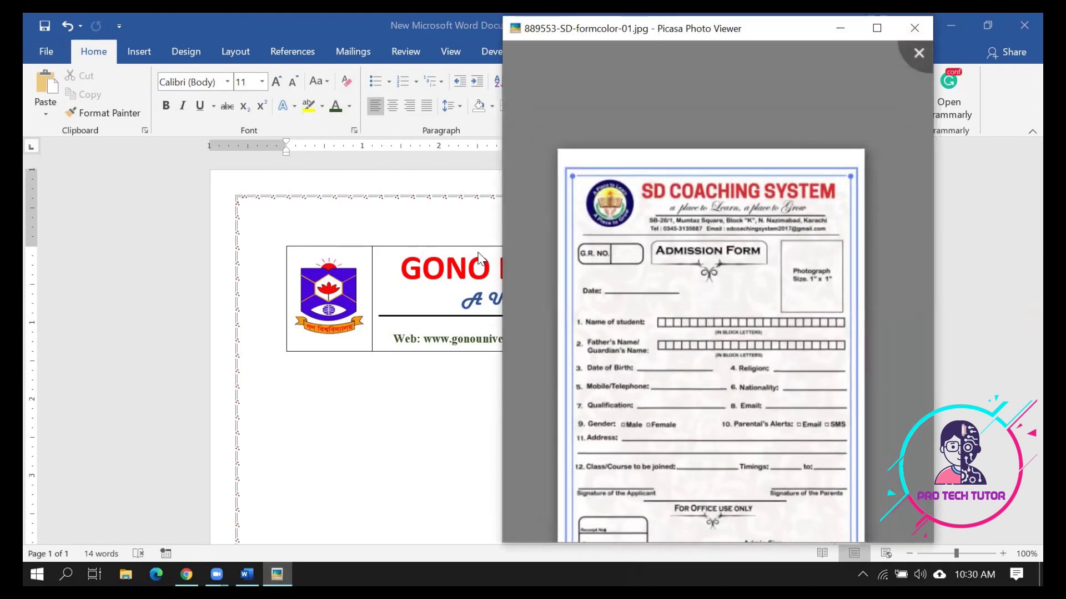
{"action": "left_click", "coordinate": [398, 285]}
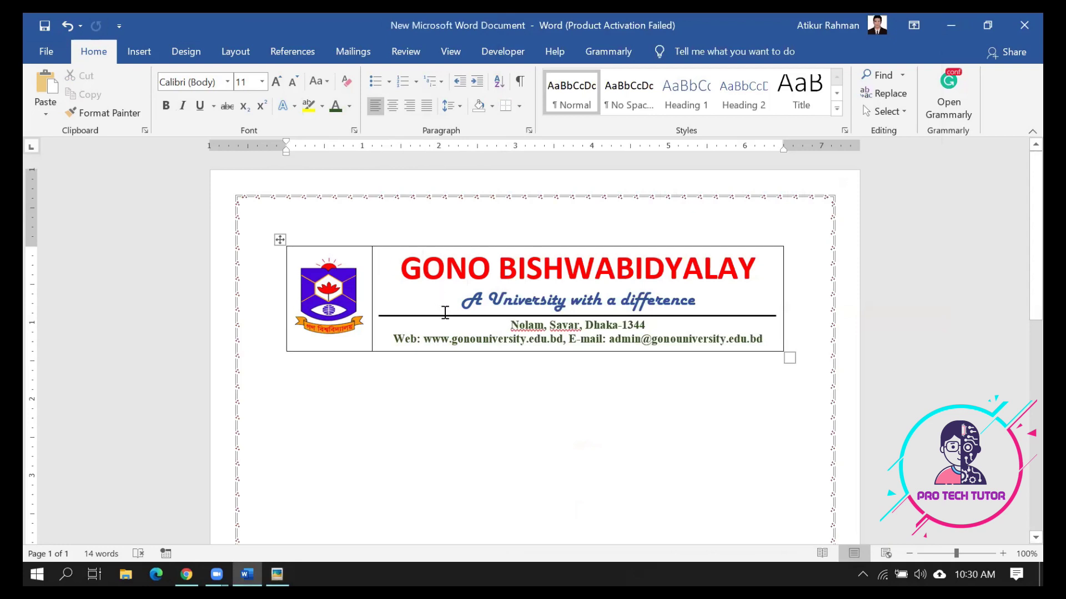
Remove all borders from the header table with No Border
{"action": "left_click", "coordinate": [282, 240]}
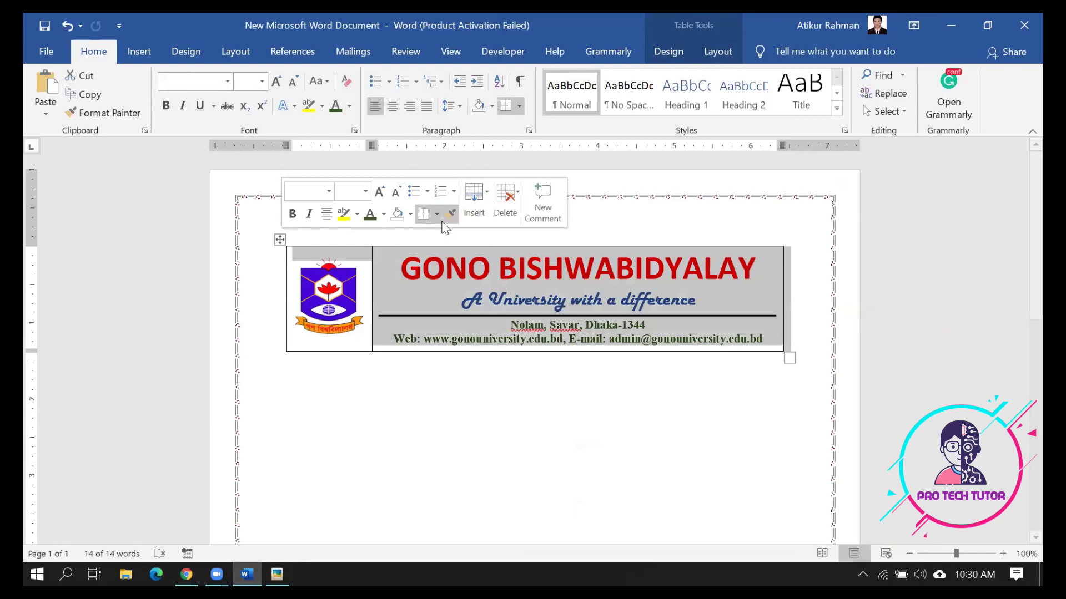
{"action": "left_click", "coordinate": [520, 106]}
{"action": "left_click", "coordinate": [524, 202]}
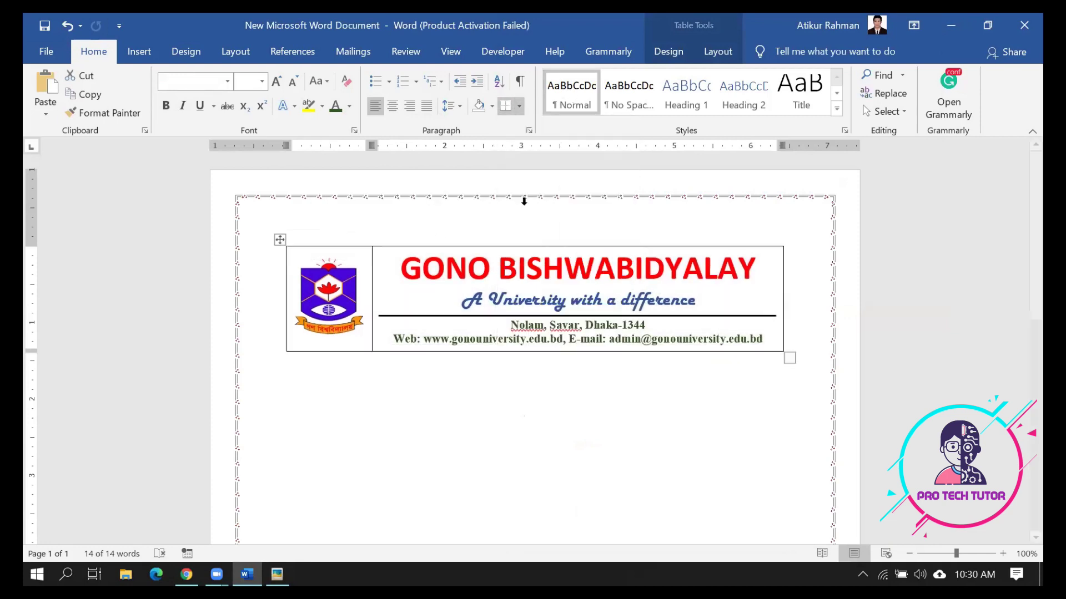
{"action": "left_click", "coordinate": [539, 408]}
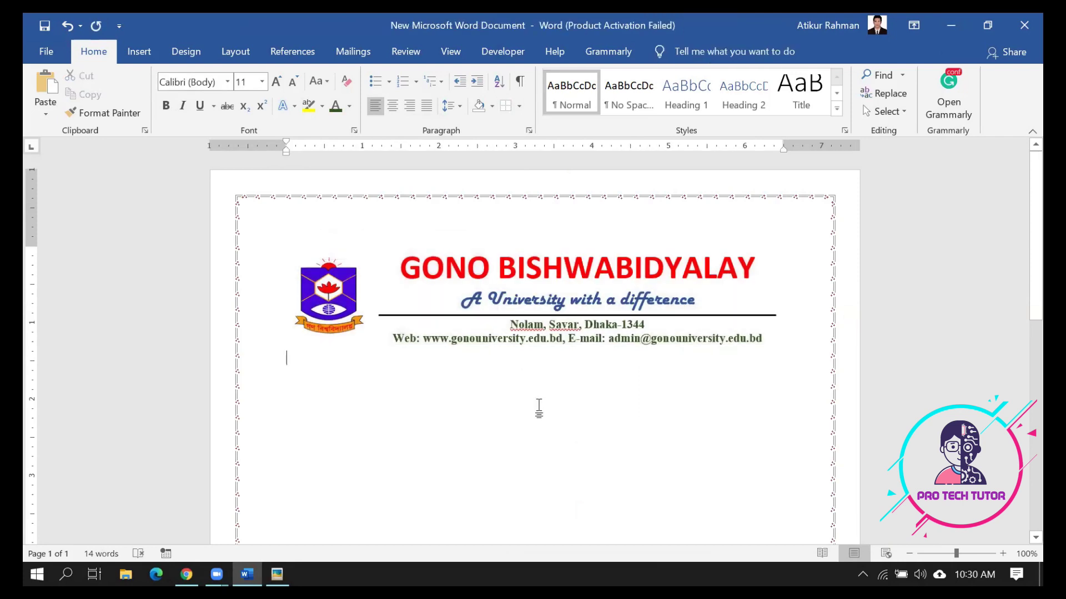
Try enlarging the university logo, undo the resize, and bring up the reference form image
{"action": "left_click", "coordinate": [330, 272]}
{"action": "left_click_drag", "start_coordinate": [331, 261], "coordinate": [330, 239]}
{"action": "left_click_drag", "start_coordinate": [334, 293], "coordinate": [335, 294]}
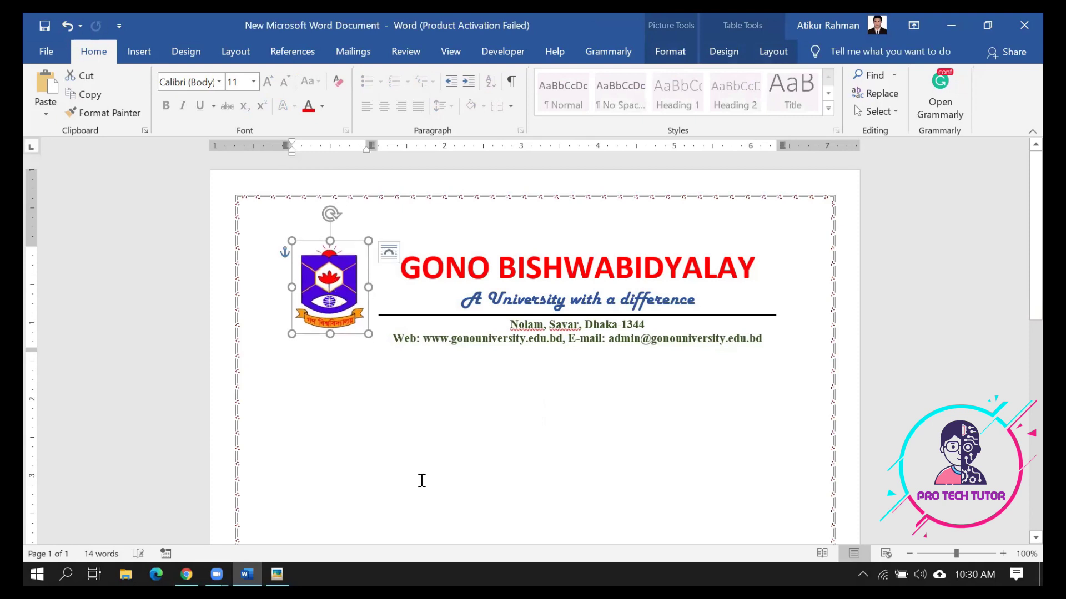
{"action": "left_click", "coordinate": [455, 481]}
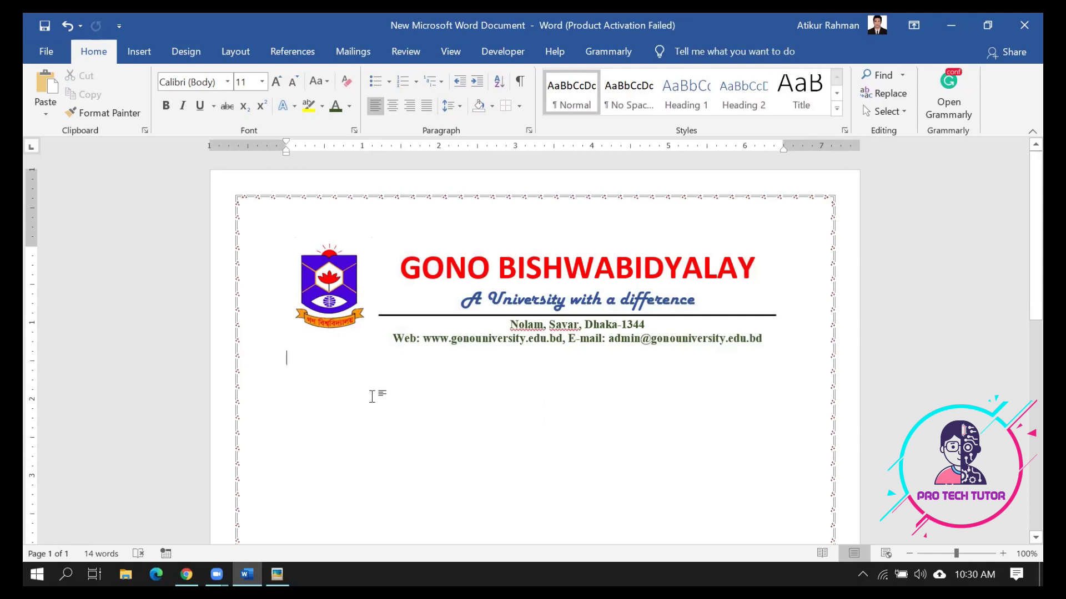
{"action": "key", "text": "ctrl+z"}
{"action": "left_click", "coordinate": [277, 574]}
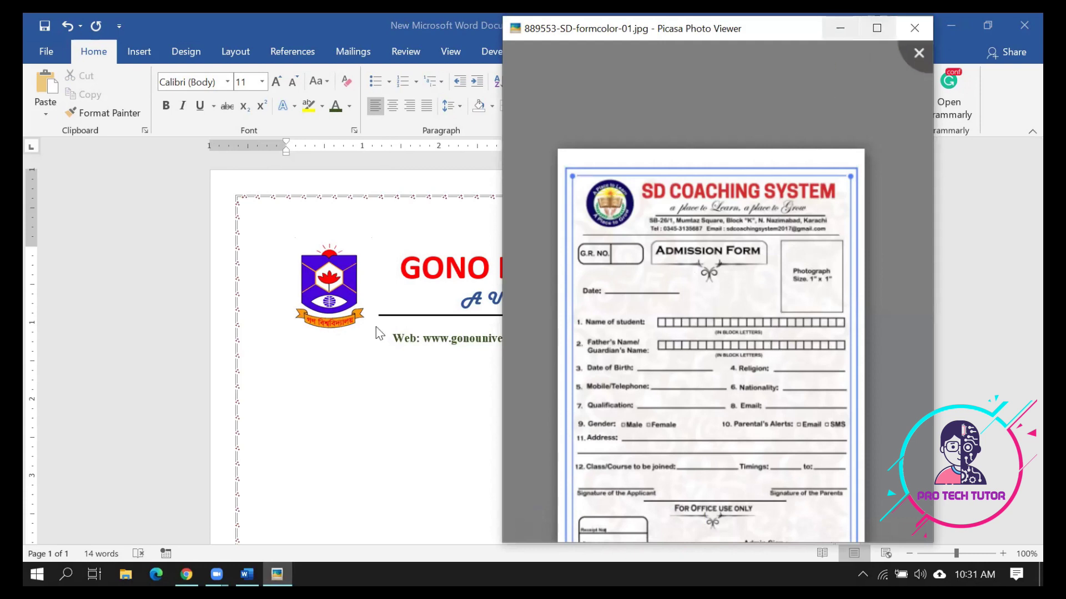
Draw a small rectangle below the header on the left
{"action": "left_click", "coordinate": [329, 431]}
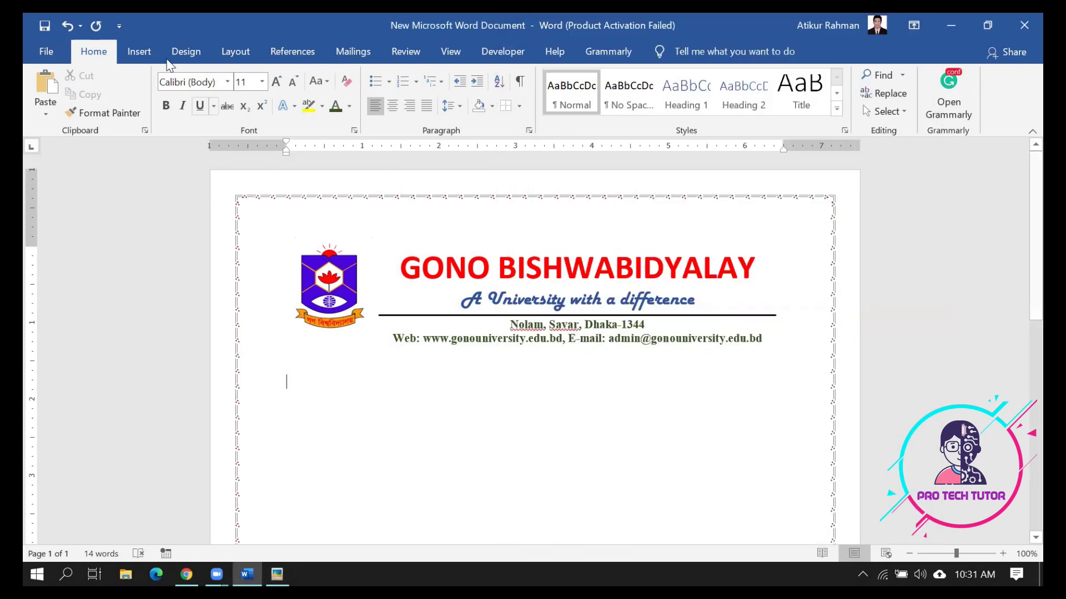
{"action": "left_click", "coordinate": [138, 52]}
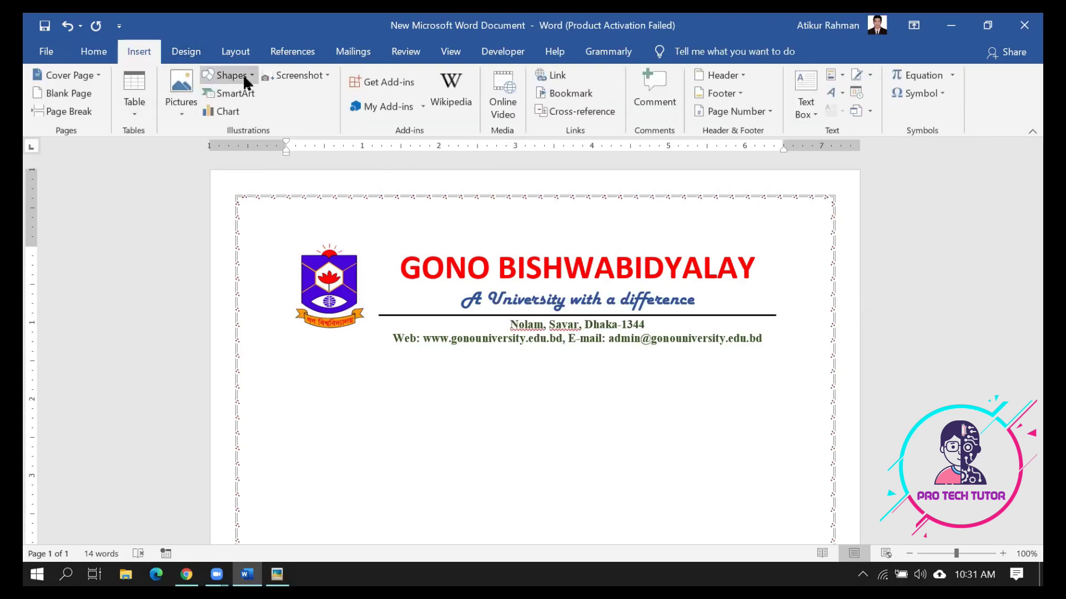
{"action": "left_click", "coordinate": [245, 78]}
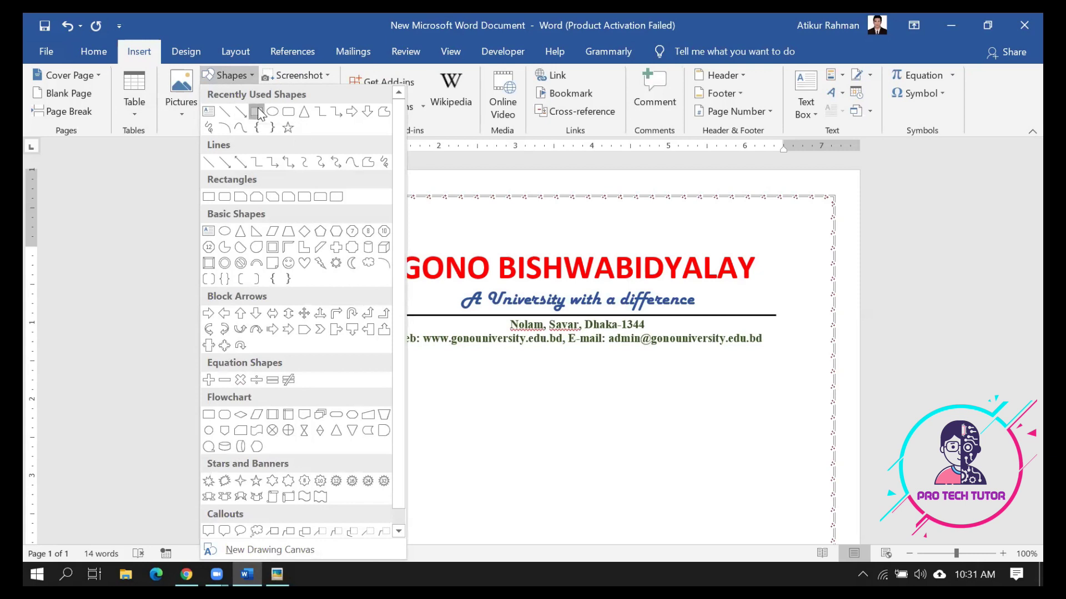
{"action": "left_click", "coordinate": [258, 114]}
{"action": "left_click_drag", "start_coordinate": [284, 376], "coordinate": [396, 404]}
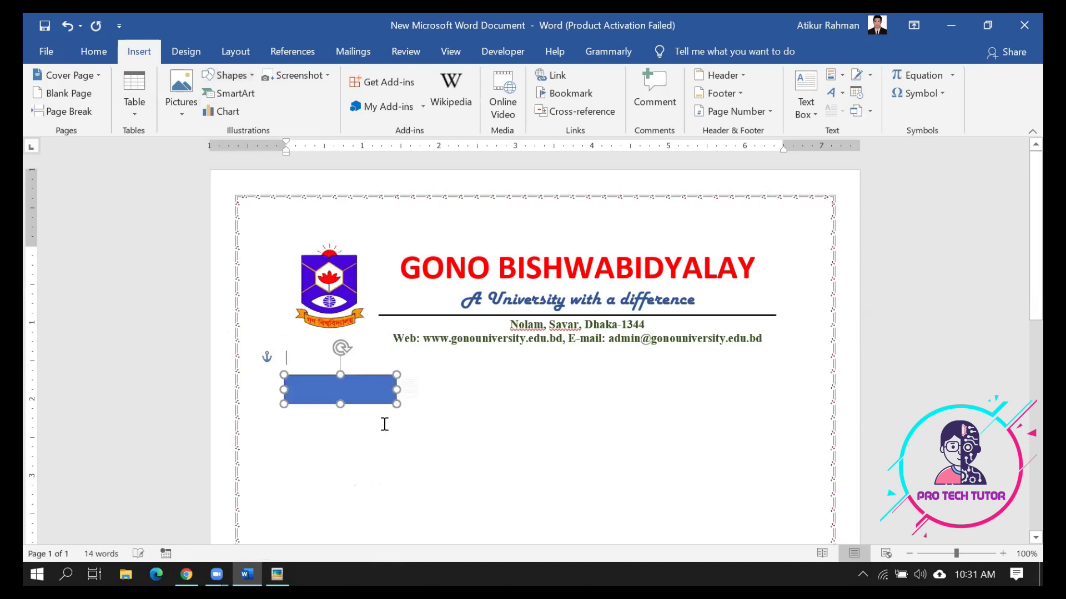
Give the rectangle the white-fill, thin dark outline shape style
{"action": "left_click_drag", "start_coordinate": [340, 375], "coordinate": [340, 158]}
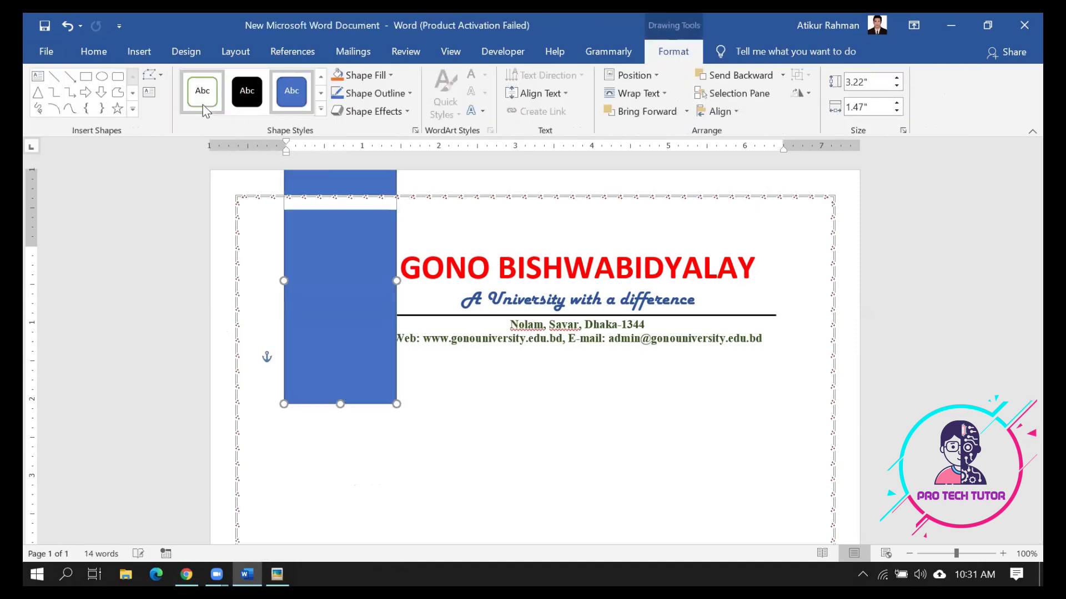
{"action": "left_click", "coordinate": [203, 108]}
{"action": "key", "text": "ctrl+z"}
{"action": "key", "text": "ctrl+z"}
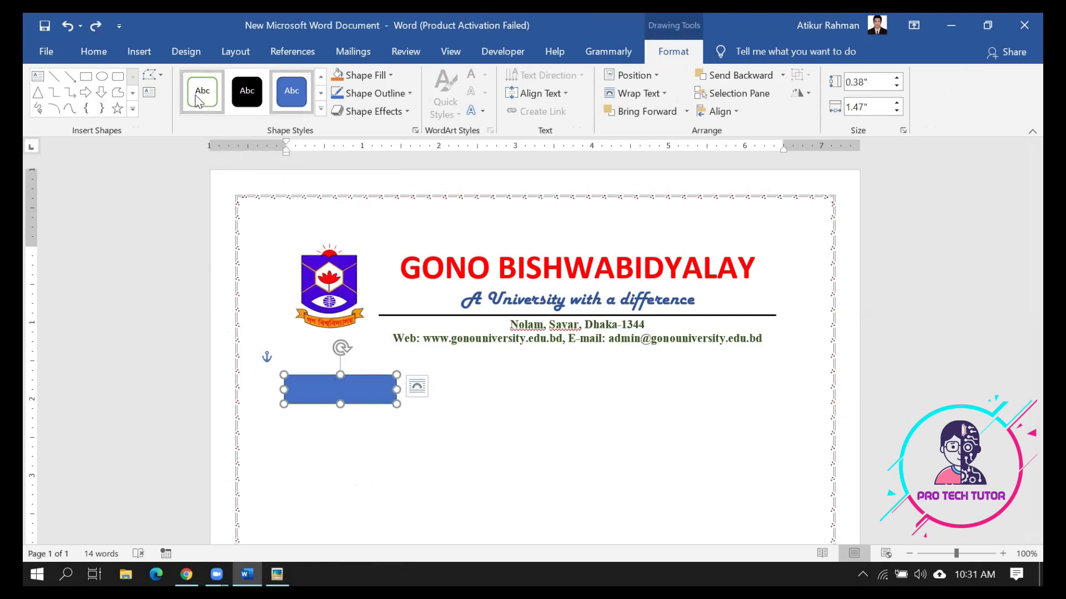
{"action": "left_click", "coordinate": [202, 92]}
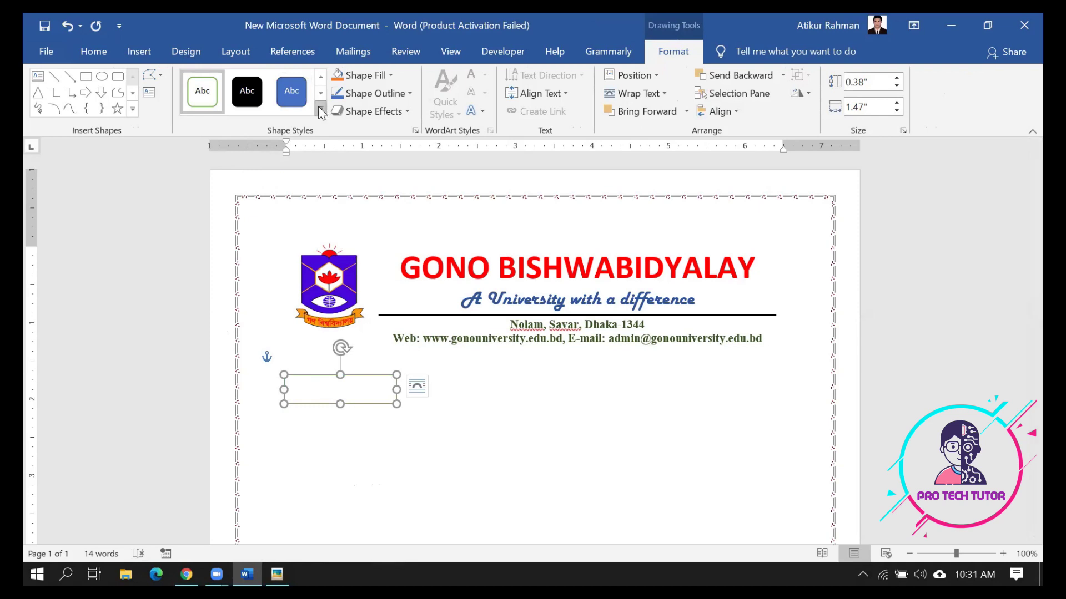
{"action": "left_click", "coordinate": [320, 109]}
{"action": "left_click", "coordinate": [209, 136]}
{"action": "left_click", "coordinate": [369, 406]}
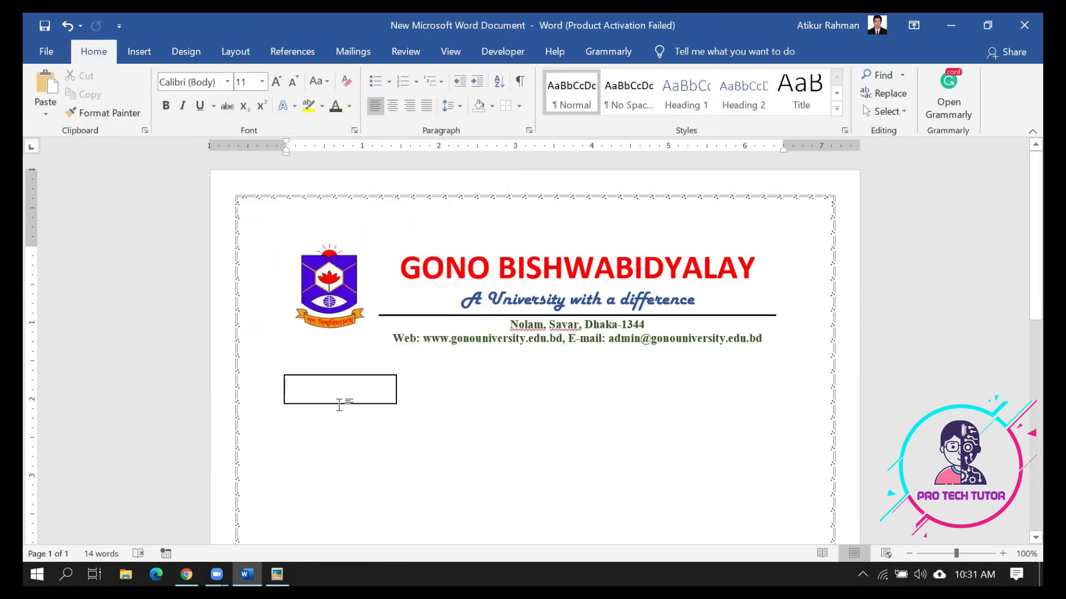
Add the left-aligned label 'Serial :' inside the rectangle
{"action": "right_click", "coordinate": [336, 391]}
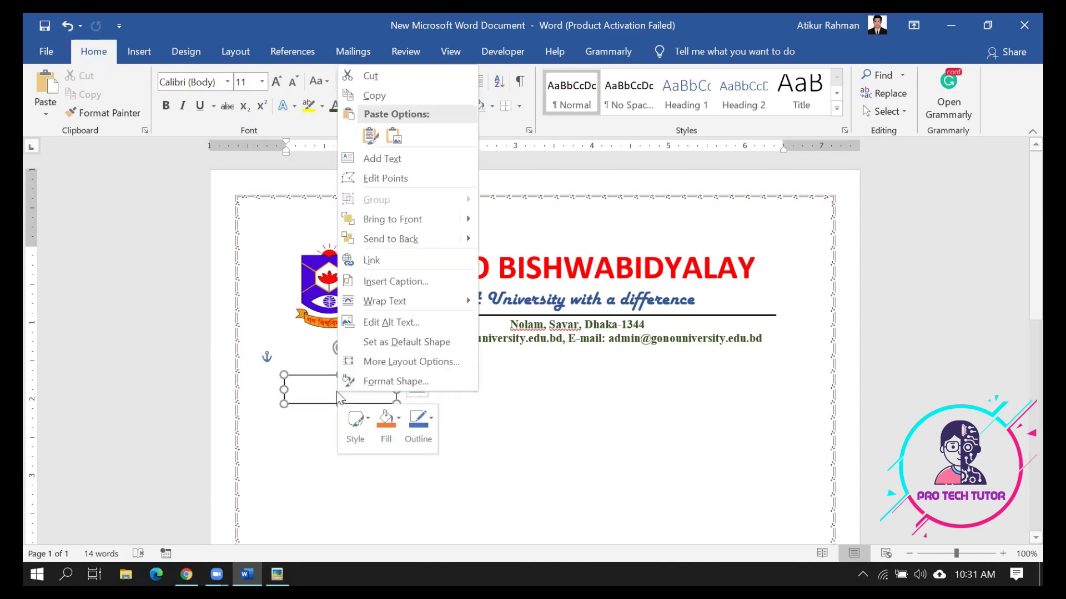
{"action": "left_click", "coordinate": [375, 159]}
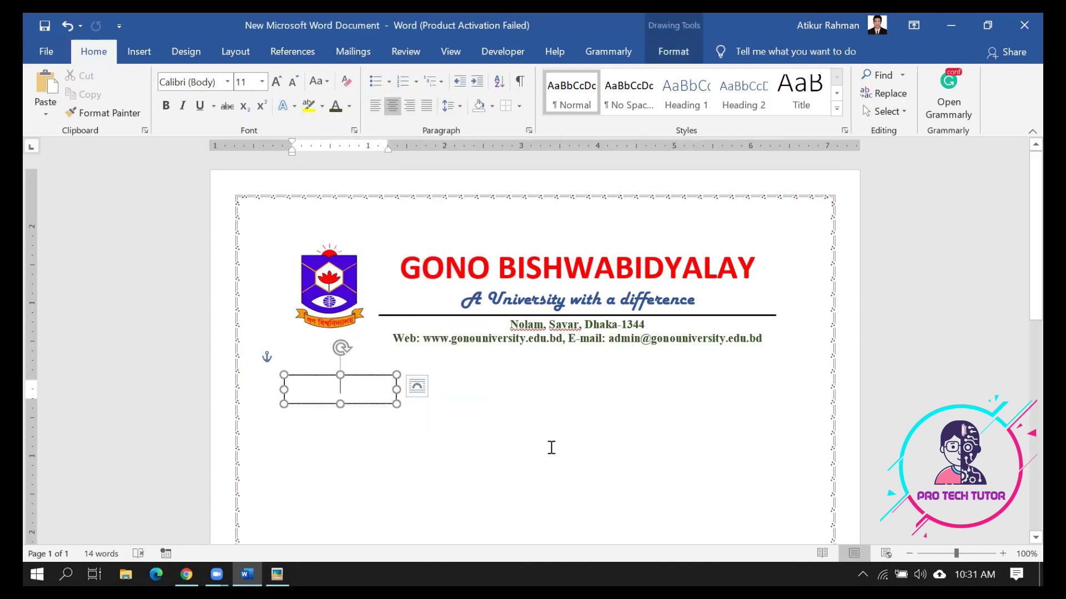
{"action": "type", "text": "Serial"}
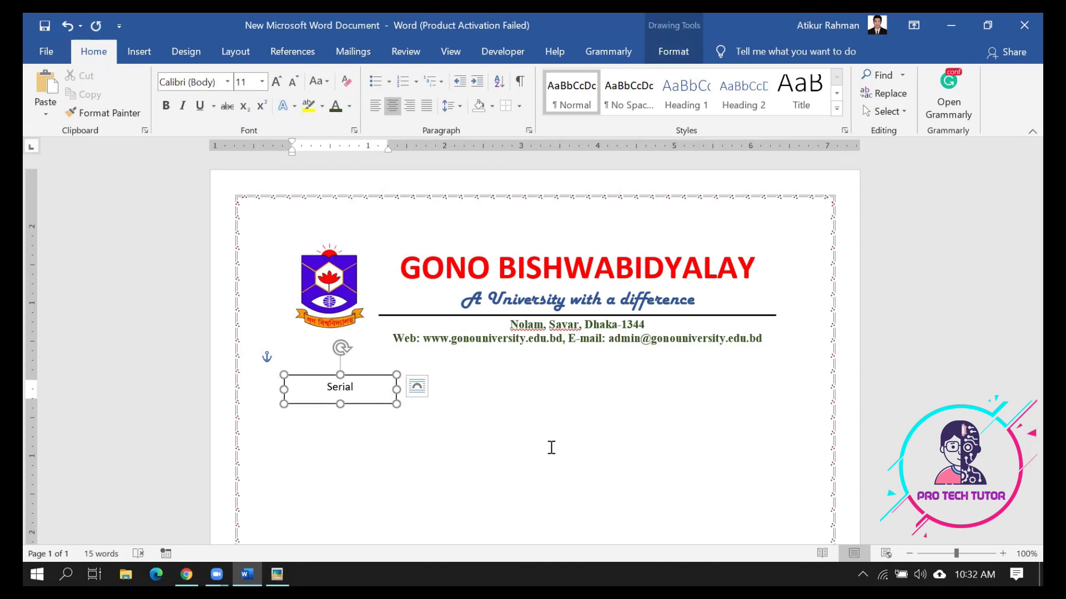
{"action": "type", "text": "l"}
{"action": "key", "text": "BackSpace"}
{"action": "key", "text": "ctrl+l"}
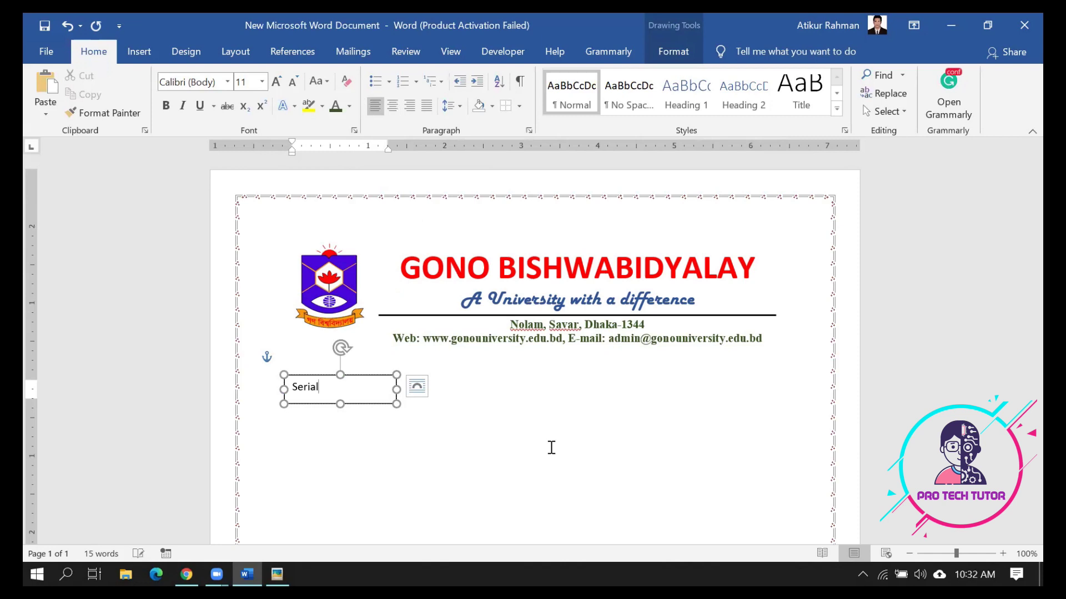
{"action": "type", "text": ":"}
{"action": "left_click", "coordinate": [368, 415]}
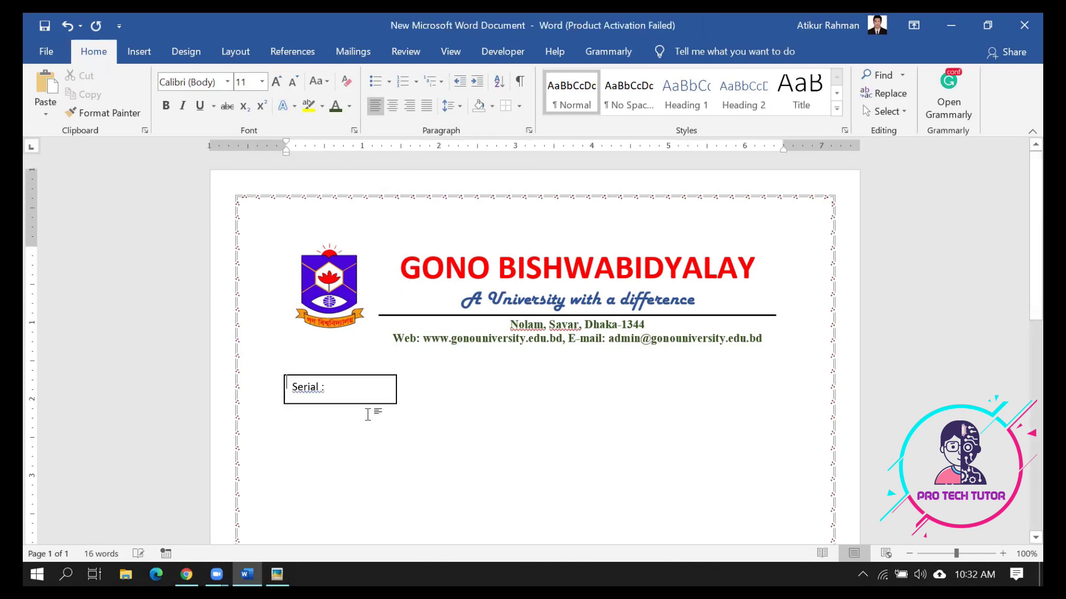
Reduce the Serial box's height so it fits its label
{"action": "left_click", "coordinate": [333, 404]}
{"action": "left_click_drag", "start_coordinate": [340, 404], "coordinate": [340, 399]}
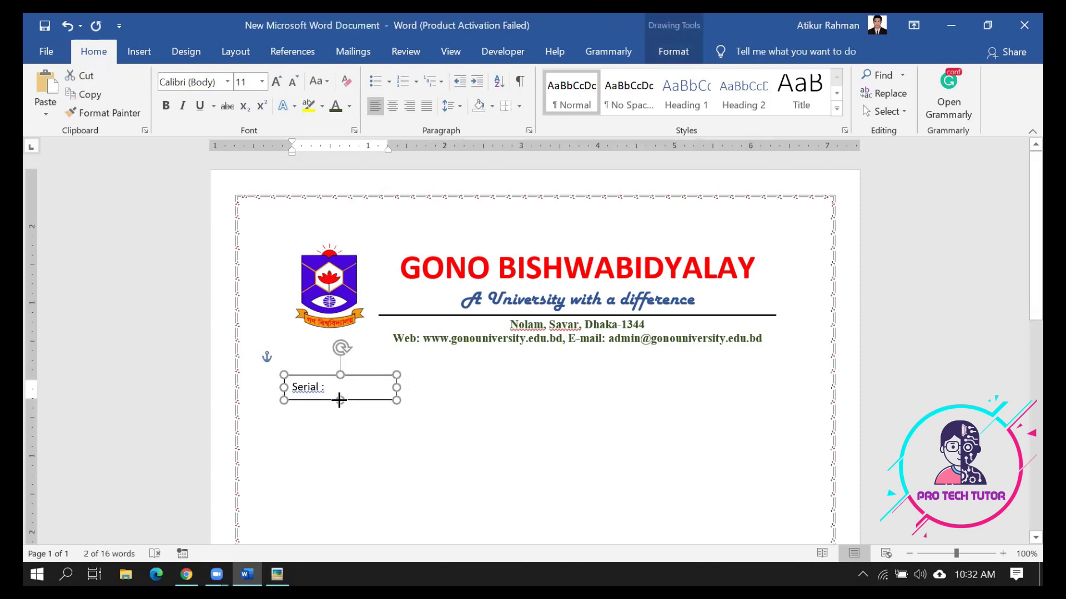
{"action": "left_click", "coordinate": [392, 490]}
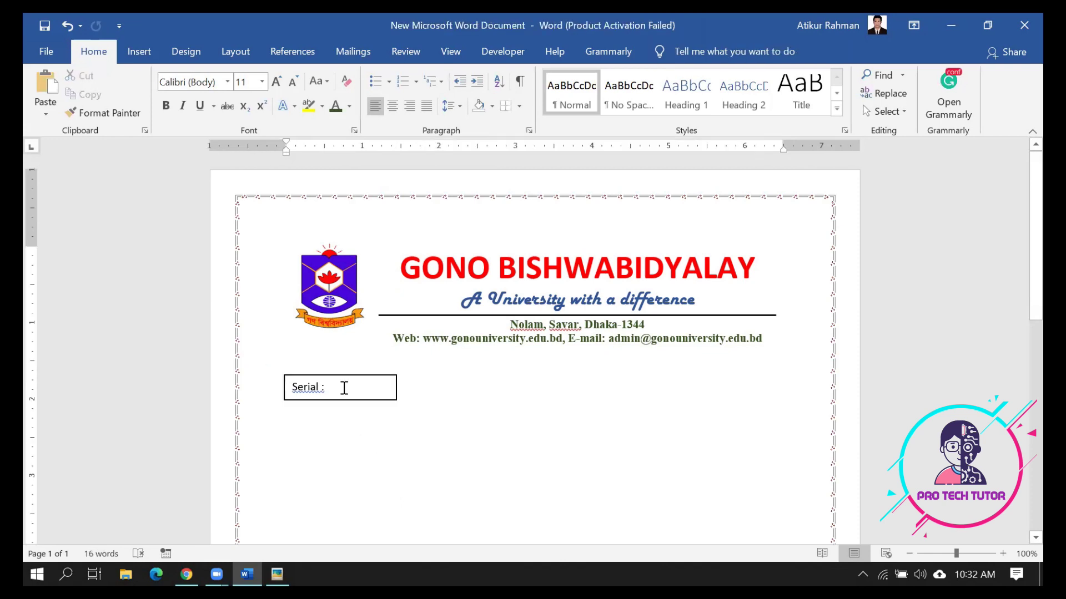
{"action": "left_click", "coordinate": [343, 387]}
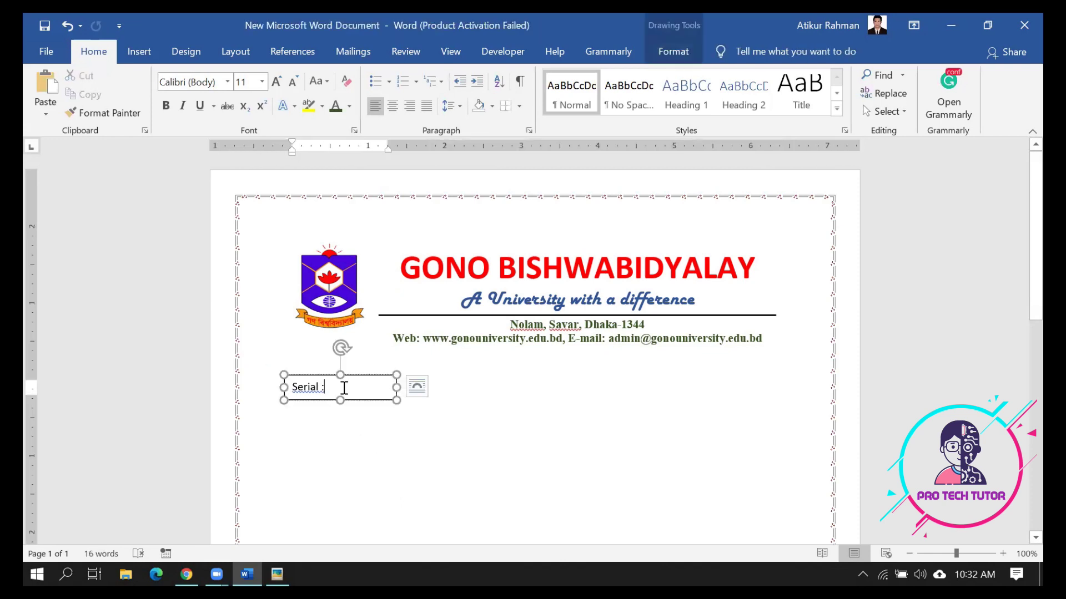
Draw a short vertical line inside the Serial box and give it a dark solid line style
{"action": "left_click", "coordinate": [132, 45]}
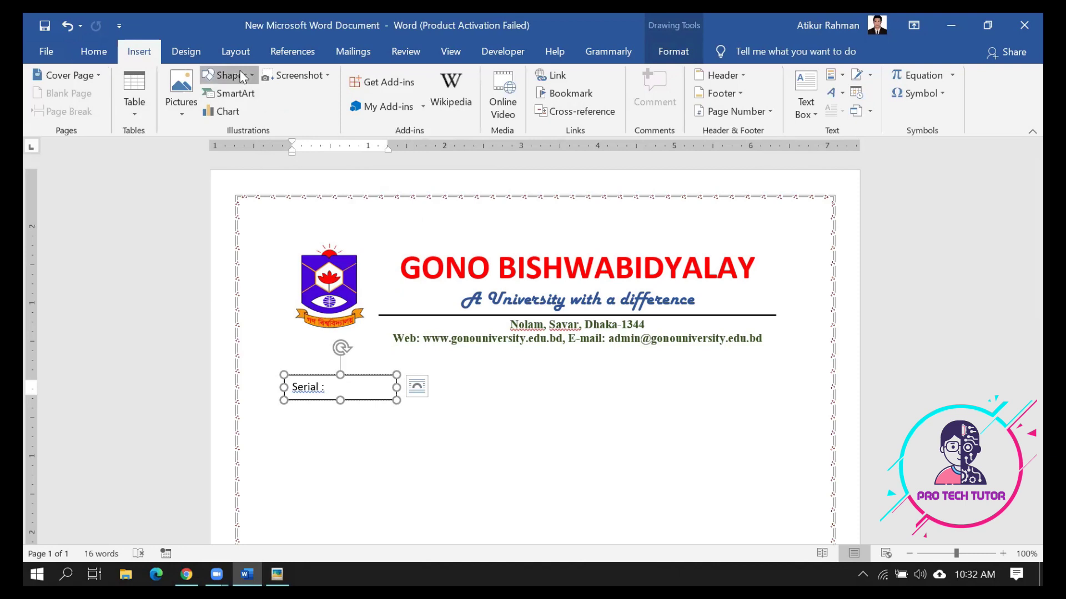
{"action": "left_click", "coordinate": [228, 76]}
{"action": "left_click", "coordinate": [226, 111]}
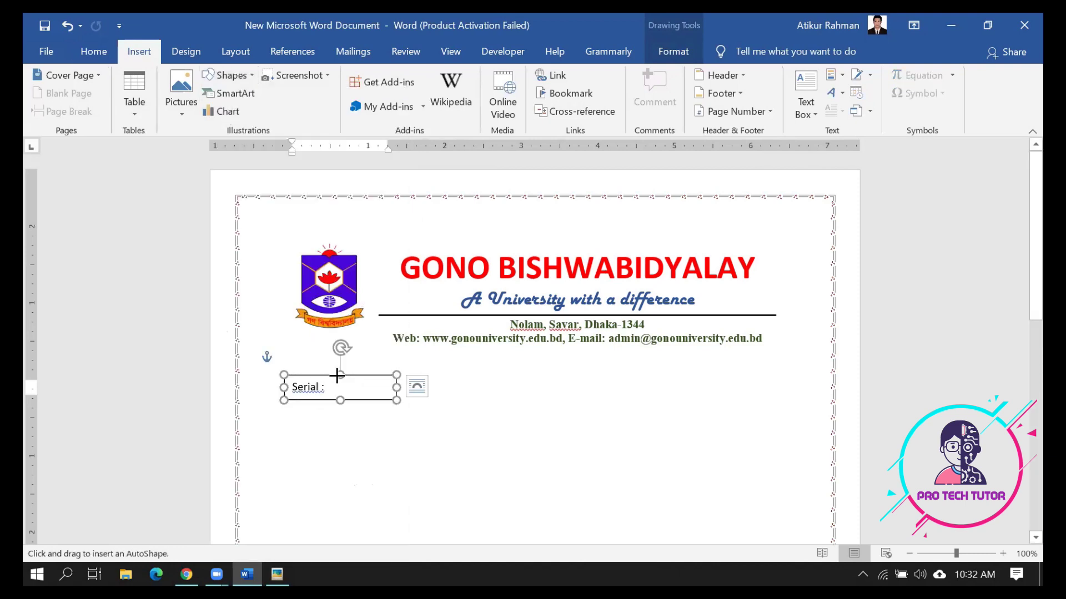
{"action": "left_click_drag", "start_coordinate": [329, 376], "coordinate": [332, 393]}
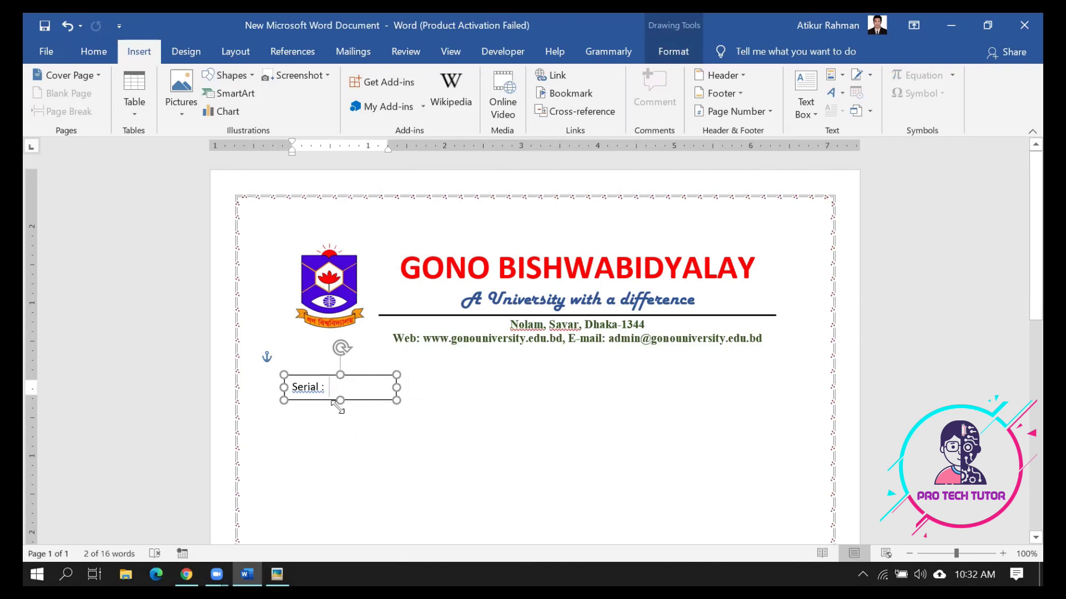
{"action": "left_click_drag", "start_coordinate": [327, 396], "coordinate": [329, 397]}
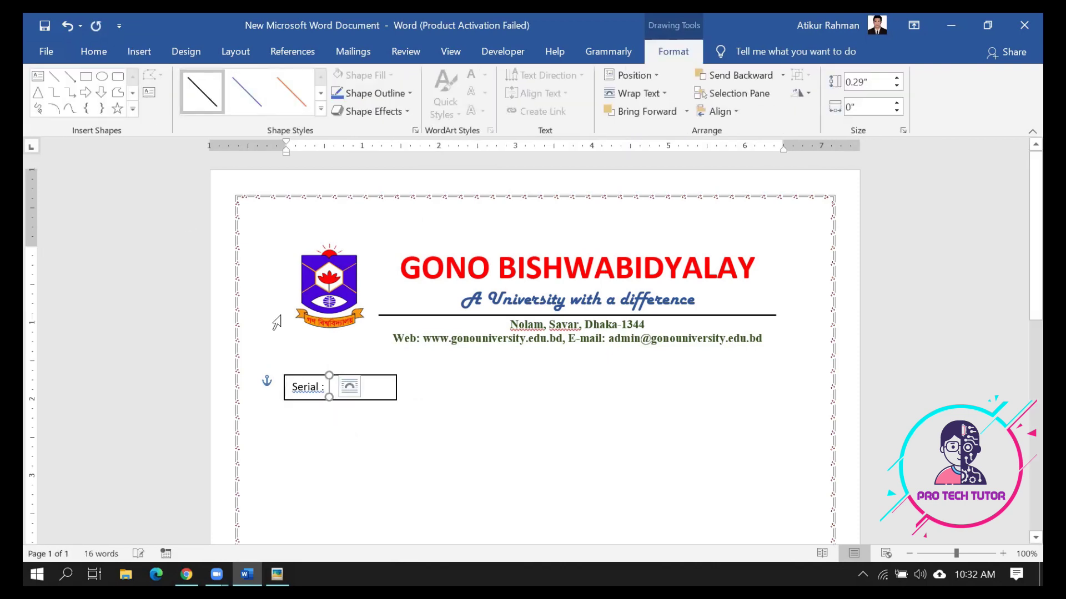
{"action": "left_click", "coordinate": [320, 109]}
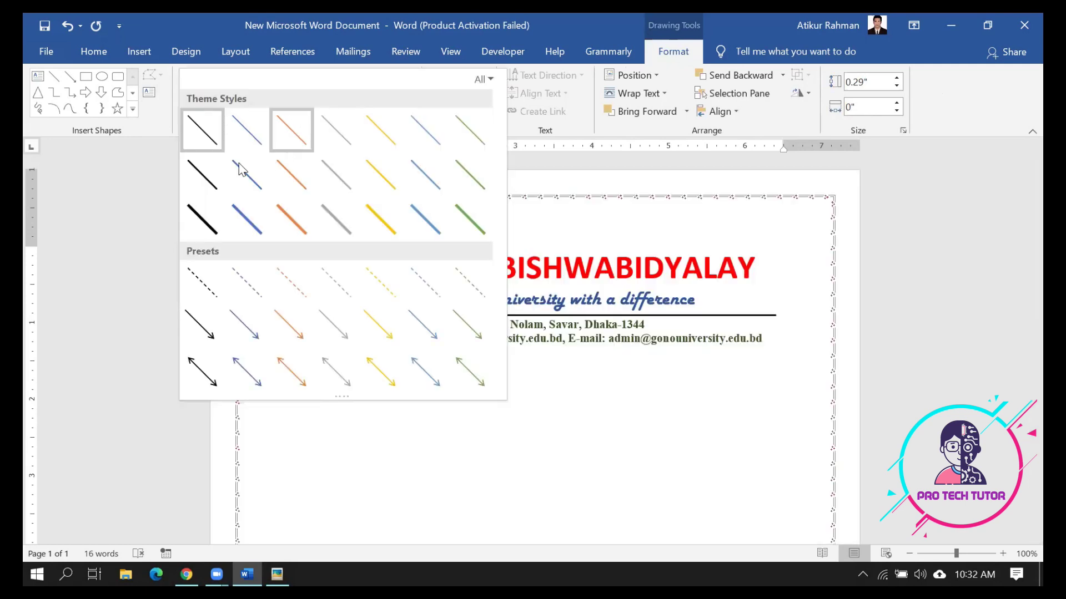
{"action": "left_click", "coordinate": [200, 175]}
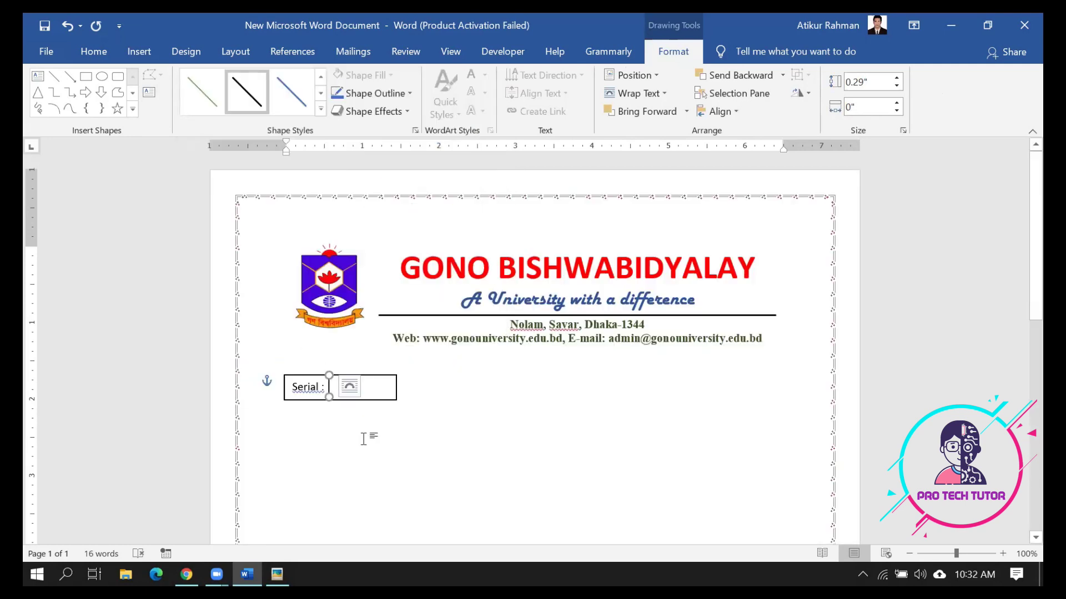
Adjust the divider's length to fit the Serial box, then bring up the sample form in Picasa
{"action": "left_click_drag", "start_coordinate": [331, 400], "coordinate": [331, 406]}
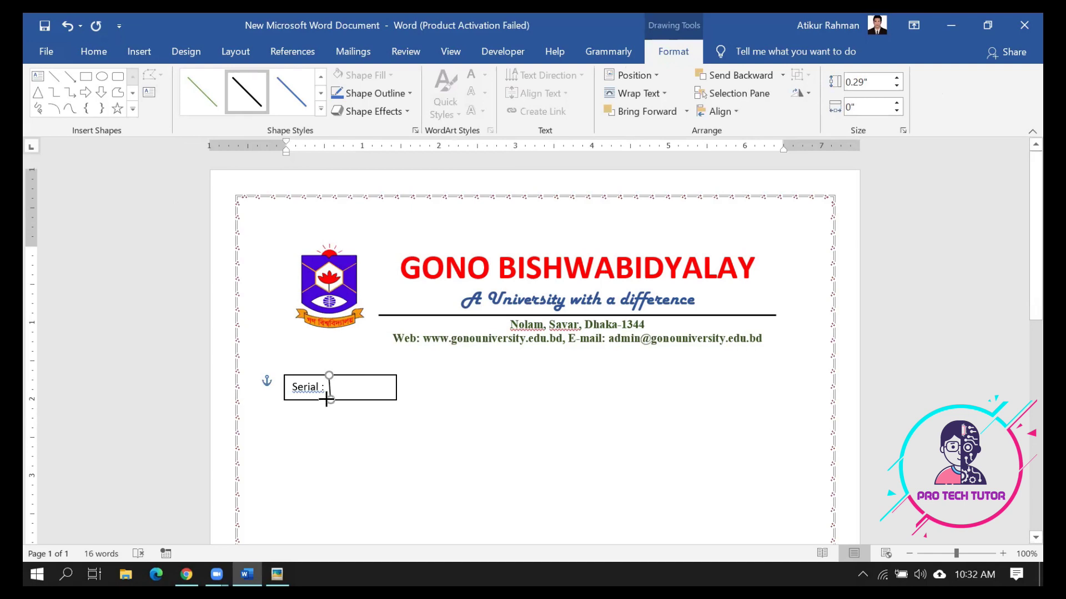
{"action": "mouse_move", "coordinate": [313, 400]}
{"action": "left_mouse_down"}
{"action": "mouse_move", "coordinate": [344, 400]}
{"action": "mouse_move", "coordinate": [325, 405]}
{"action": "left_mouse_up"}
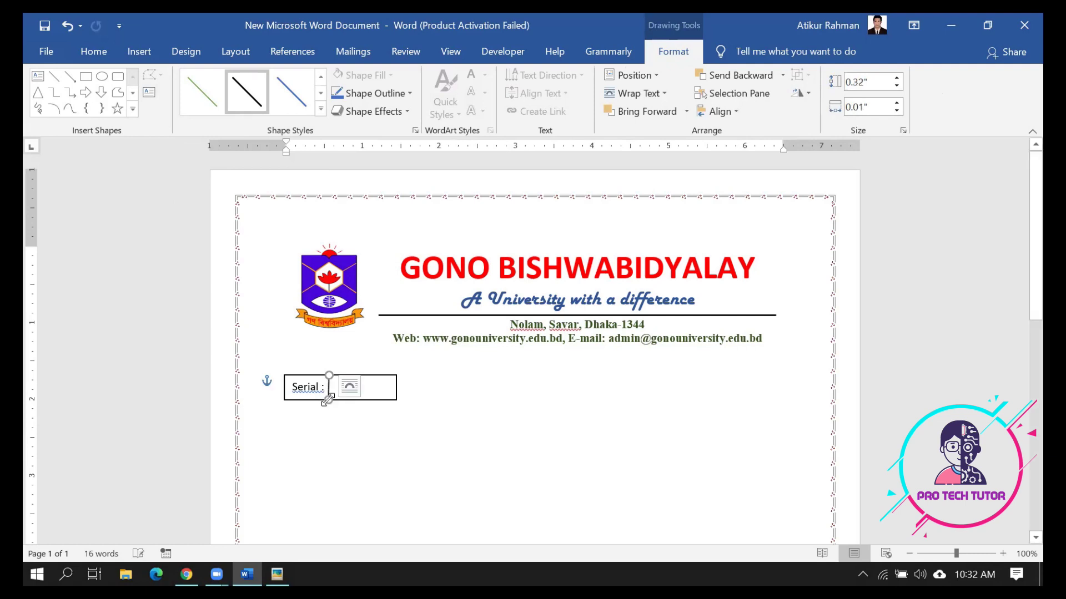
{"action": "left_click", "coordinate": [345, 425]}
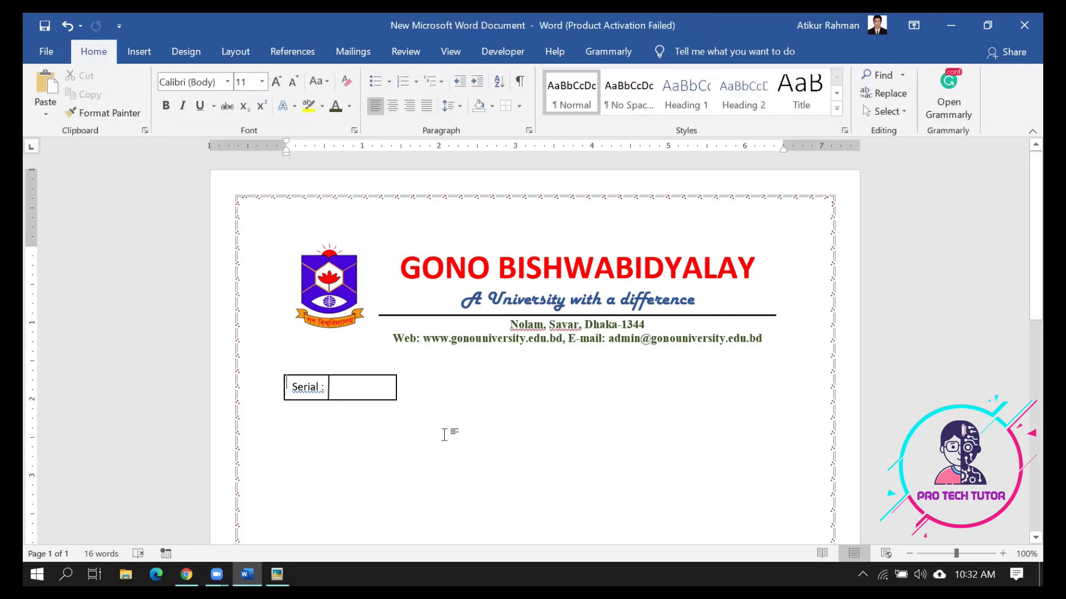
{"action": "left_click", "coordinate": [329, 386]}
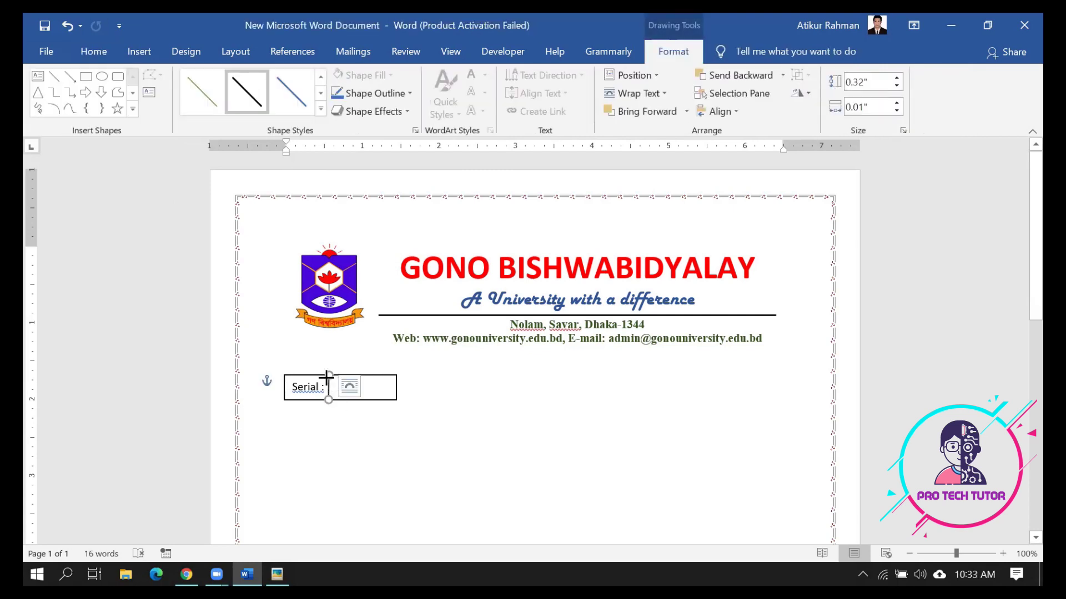
{"action": "left_click_drag", "start_coordinate": [327, 375], "coordinate": [329, 379]}
{"action": "left_click", "coordinate": [331, 439]}
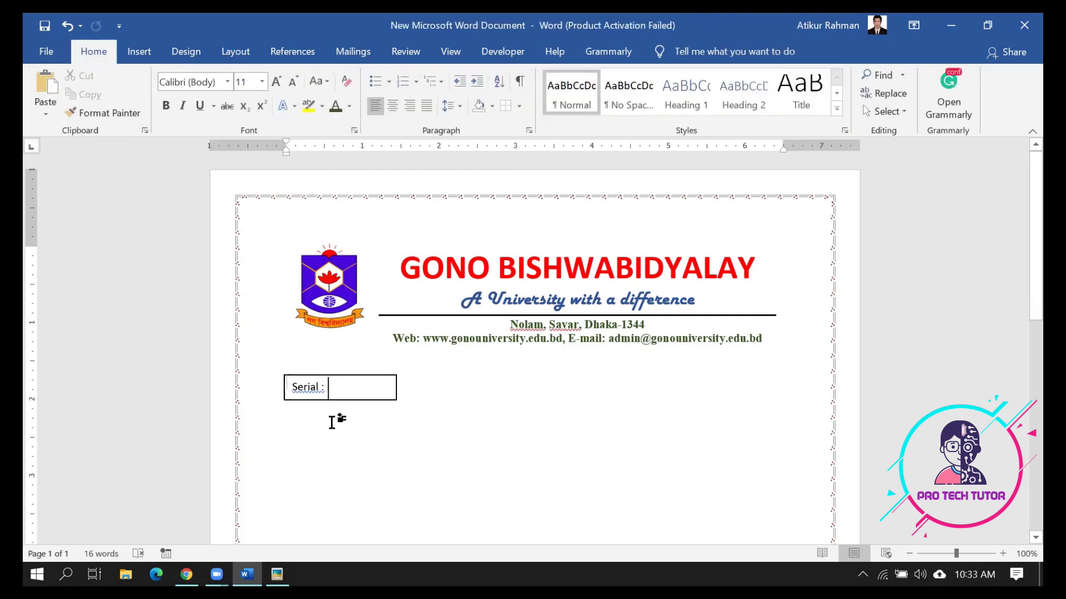
{"action": "left_click", "coordinate": [329, 388]}
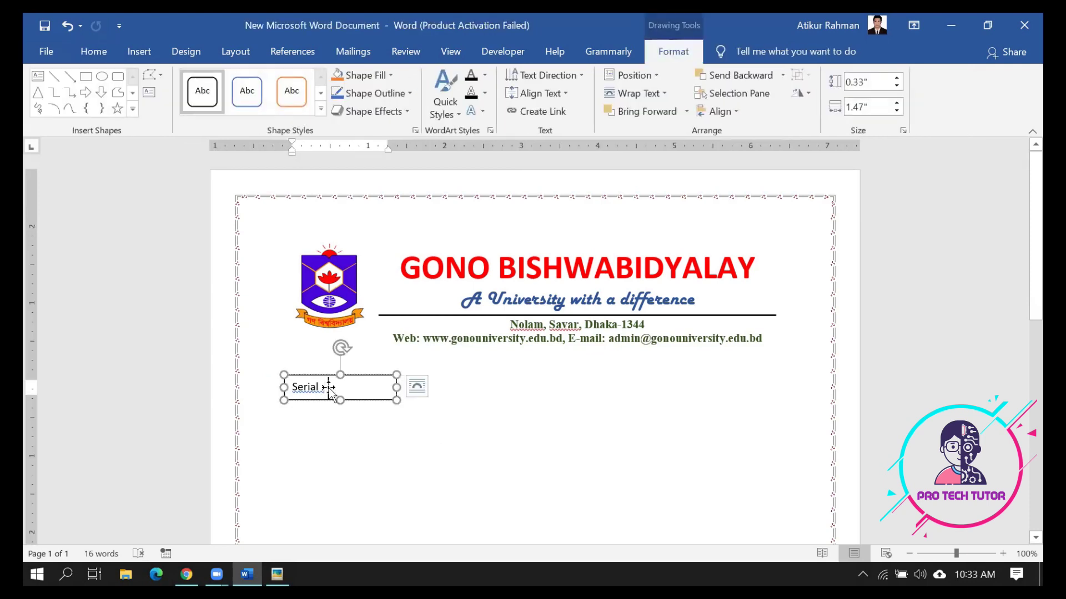
{"action": "left_click_drag", "start_coordinate": [328, 378], "coordinate": [329, 400]}
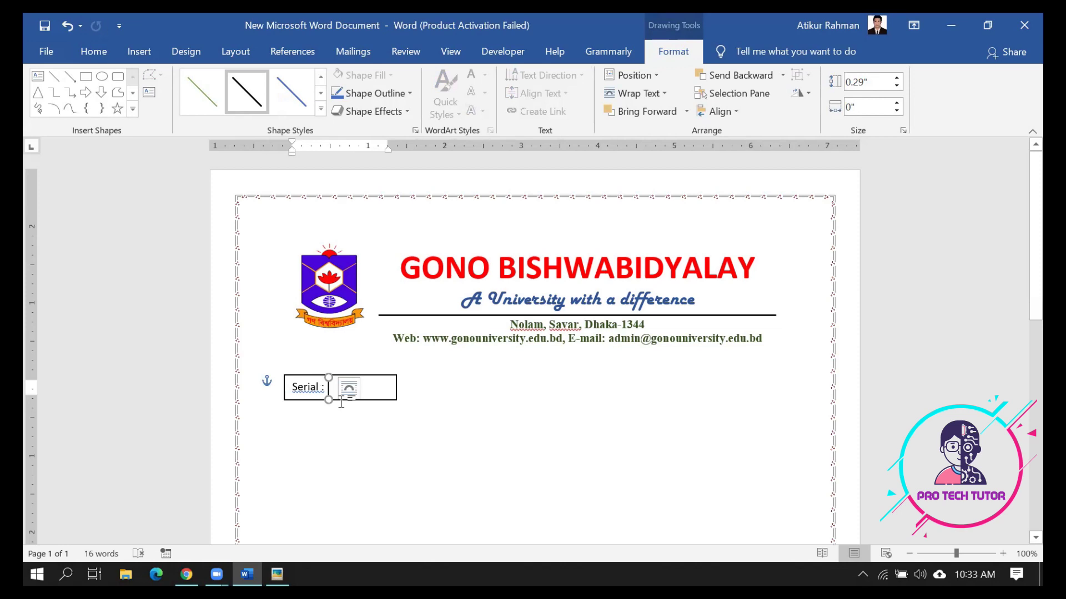
{"action": "key", "text": "shift+Up"}
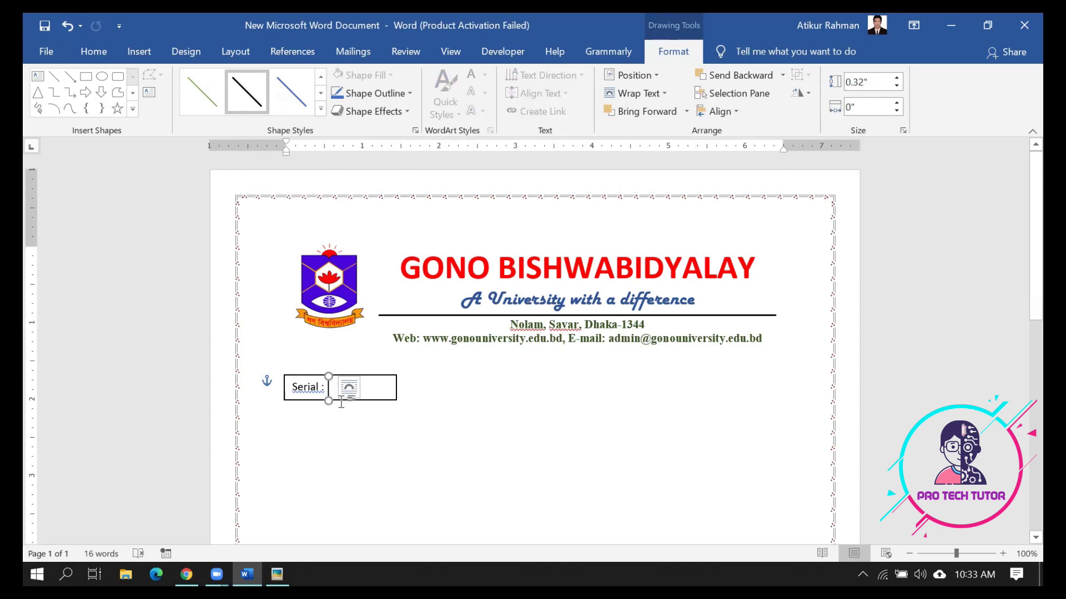
{"action": "key", "text": "ctrl+z"}
{"action": "key", "text": "Escape"}
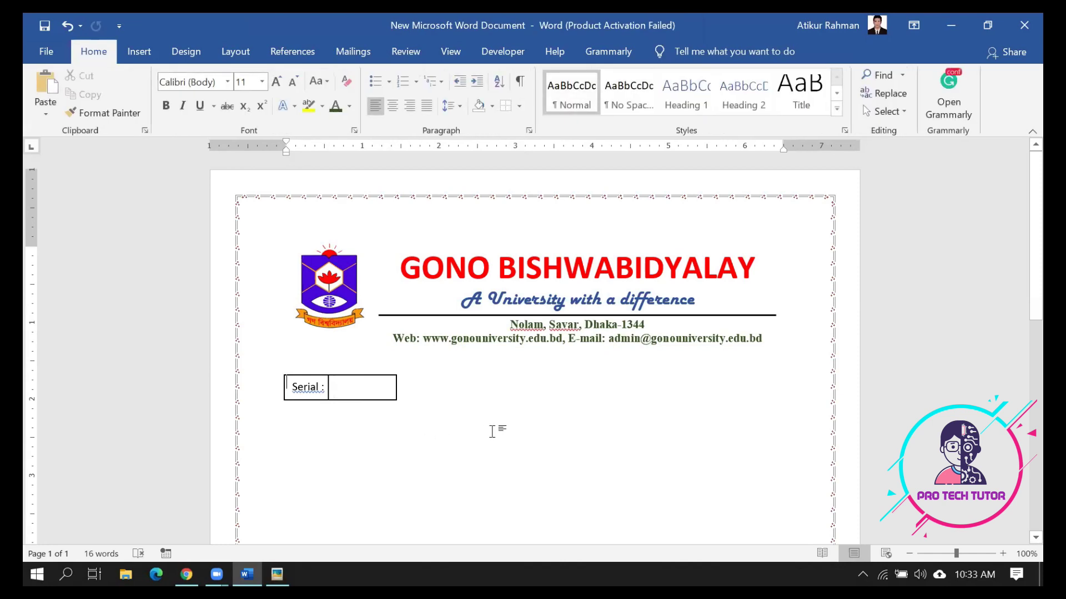
{"action": "left_click", "coordinate": [277, 575]}
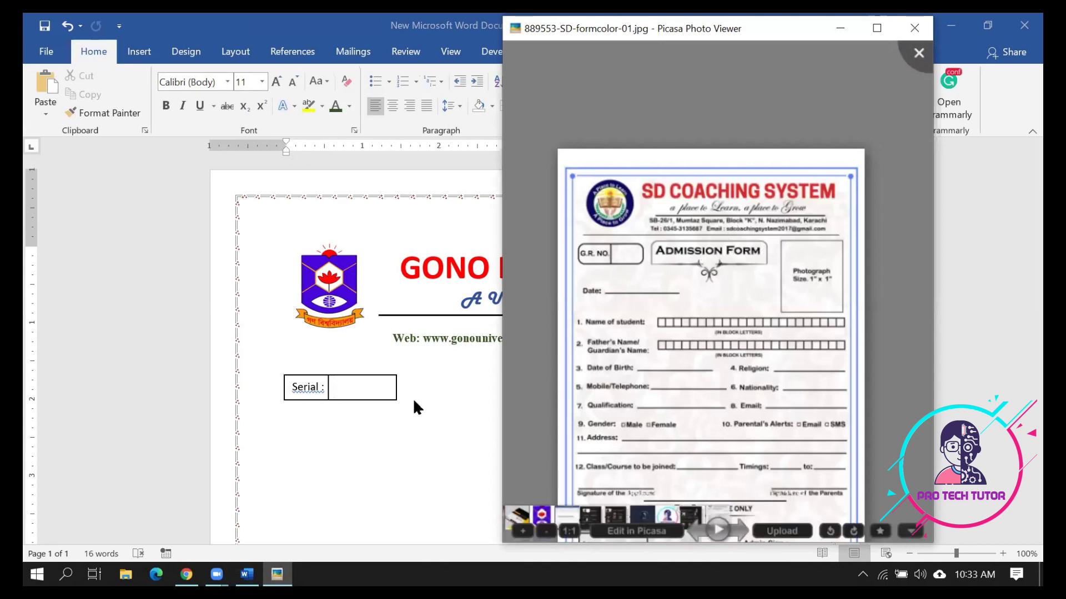
Draw a rounded terminator shape right of the Serial box containing the text 'ADMISSION FROM'
{"action": "left_click", "coordinate": [399, 382]}
{"action": "left_click", "coordinate": [139, 51]}
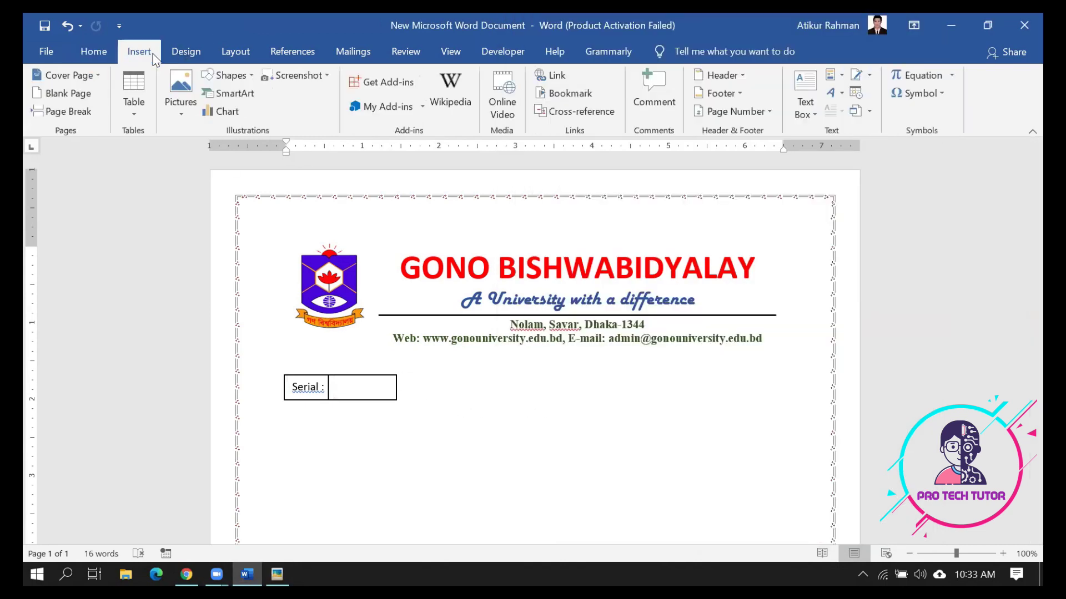
{"action": "left_click", "coordinate": [256, 79]}
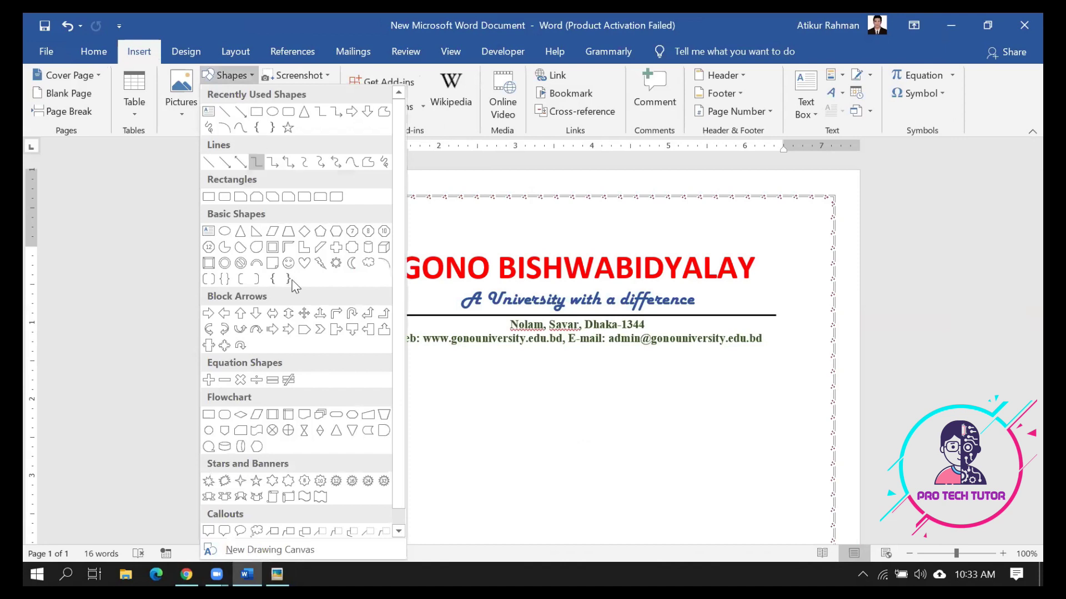
{"action": "scroll", "coordinate": [295, 308], "scroll_direction": "down", "scroll_amount": 1}
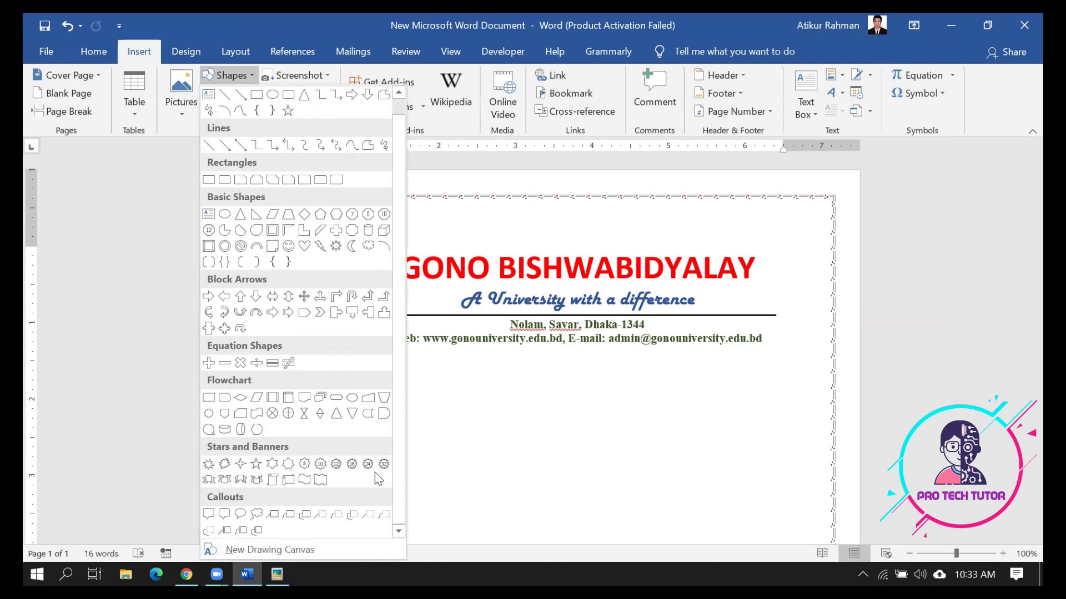
{"action": "left_click", "coordinate": [335, 400]}
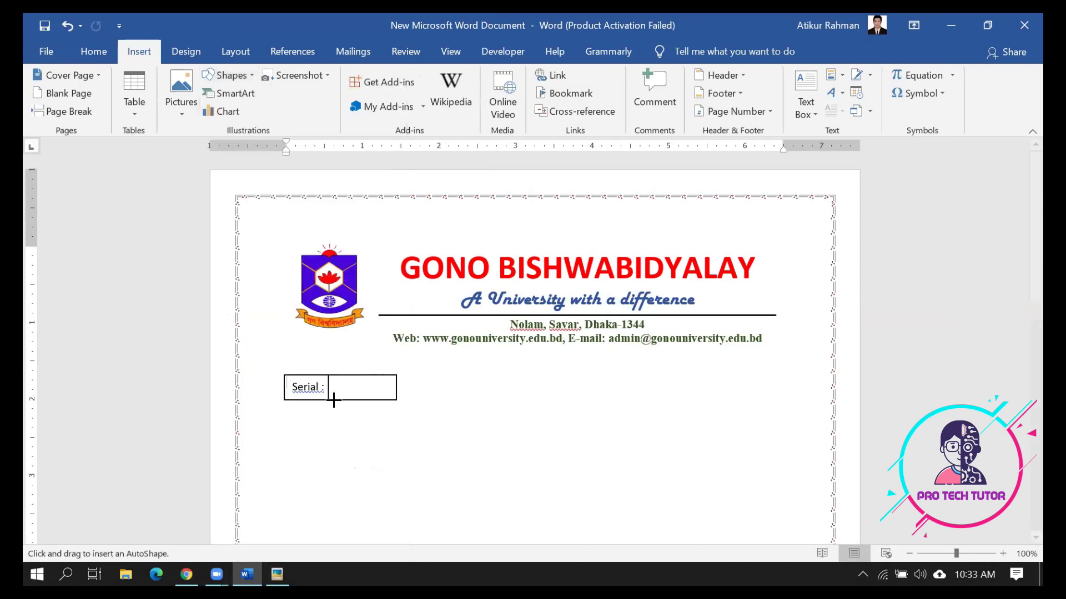
{"action": "mouse_move", "coordinate": [460, 377]}
{"action": "left_mouse_down"}
{"action": "mouse_move", "coordinate": [621, 426]}
{"action": "mouse_move", "coordinate": [688, 423]}
{"action": "left_mouse_up"}
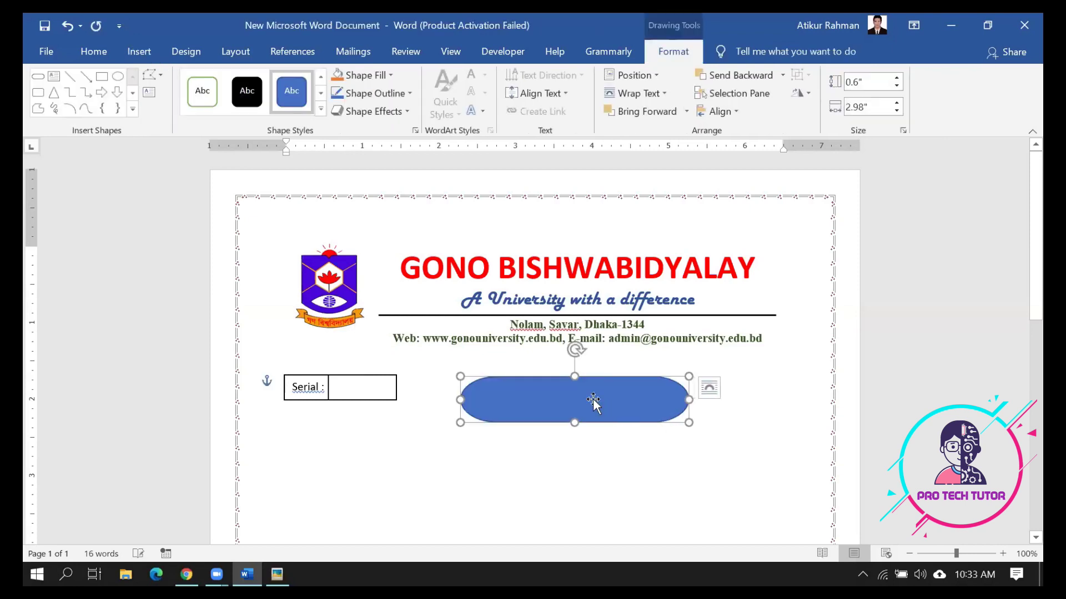
{"action": "right_click", "coordinate": [592, 398]}
{"action": "left_click", "coordinate": [662, 167]}
{"action": "type", "text": "ADMISSION FROM"}
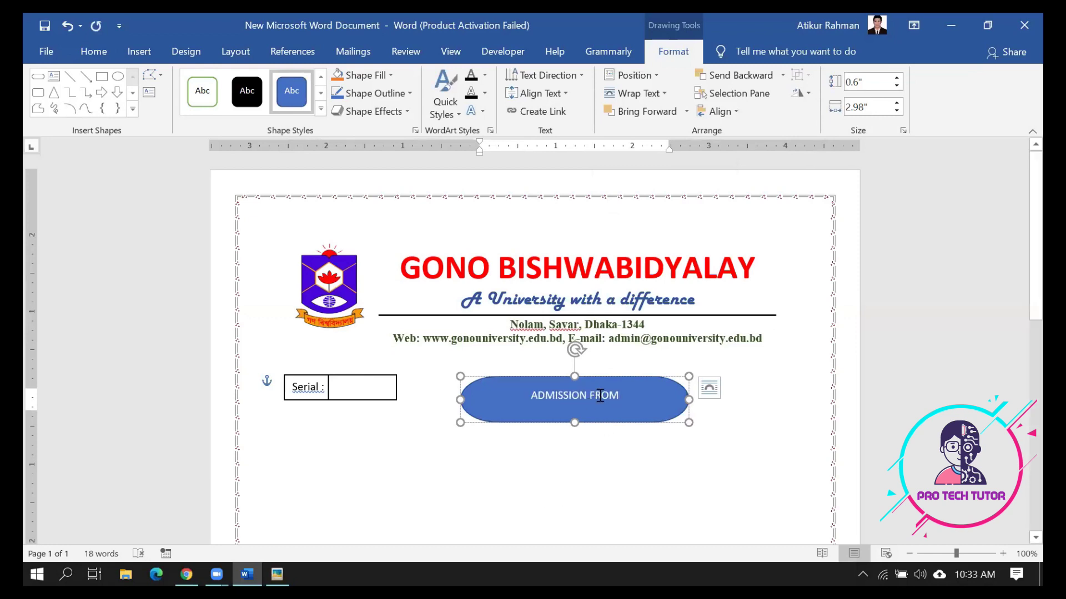
Enlarge the badge text, apply the Intense Effect - Black, Dark 1 style, and shrink the badge
{"action": "left_click_drag", "start_coordinate": [561, 395], "coordinate": [498, 405]}
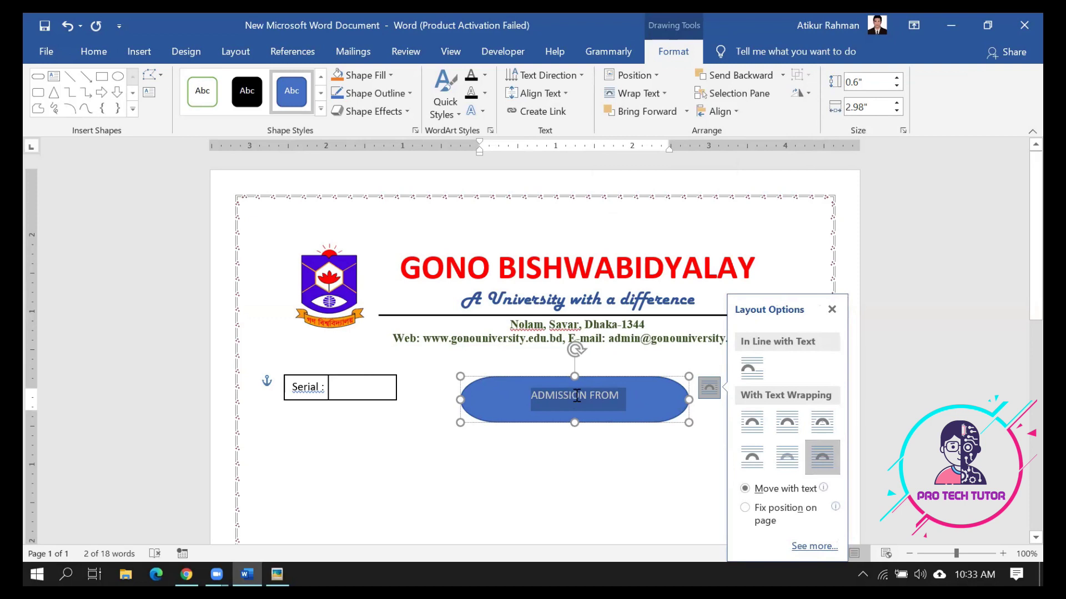
{"action": "left_click", "coordinate": [623, 399]}
{"action": "left_click_drag", "start_coordinate": [623, 399], "coordinate": [496, 404]}
{"action": "key", "text": "ctrl+shift+greater"}
{"action": "key", "text": "ctrl+shift+greater"}
{"action": "key", "text": "ctrl+shift+greater"}
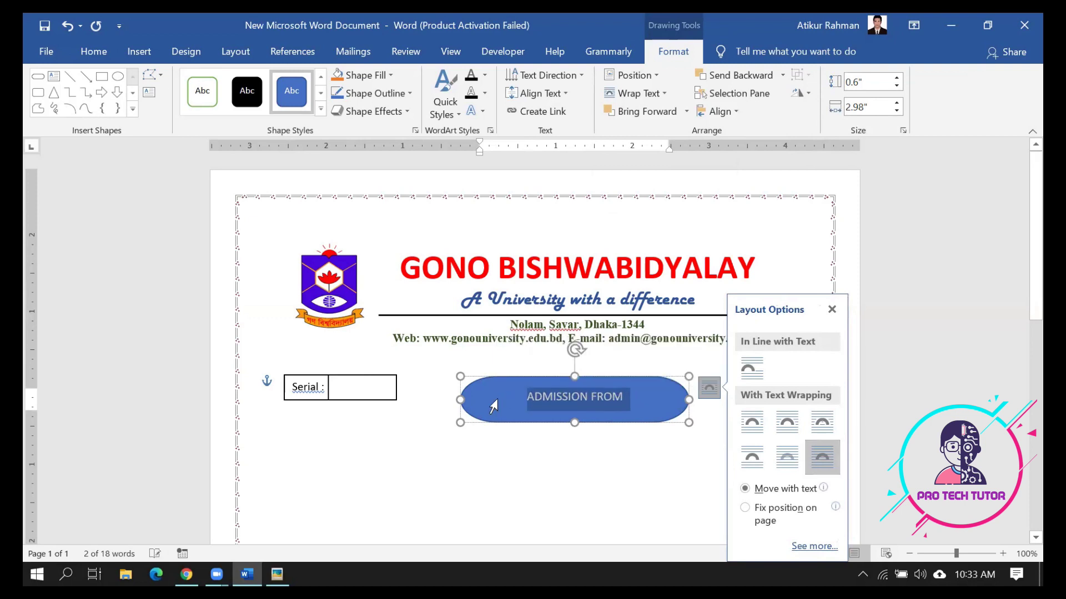
{"action": "key", "text": "ctrl+shift+greater"}
{"action": "key", "text": "ctrl+shift+greater"}
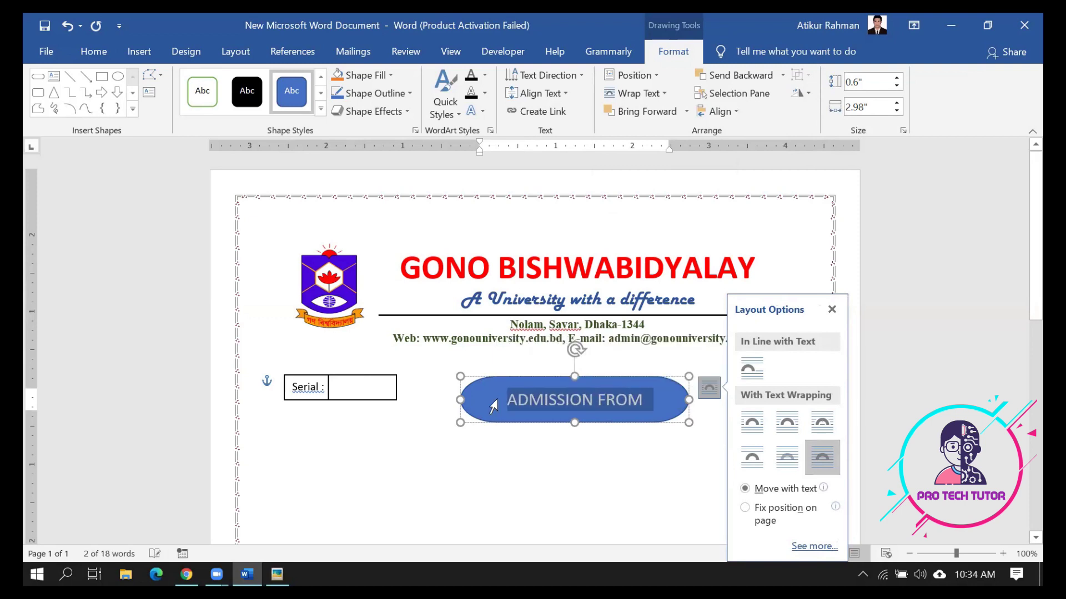
{"action": "left_click", "coordinate": [320, 110]}
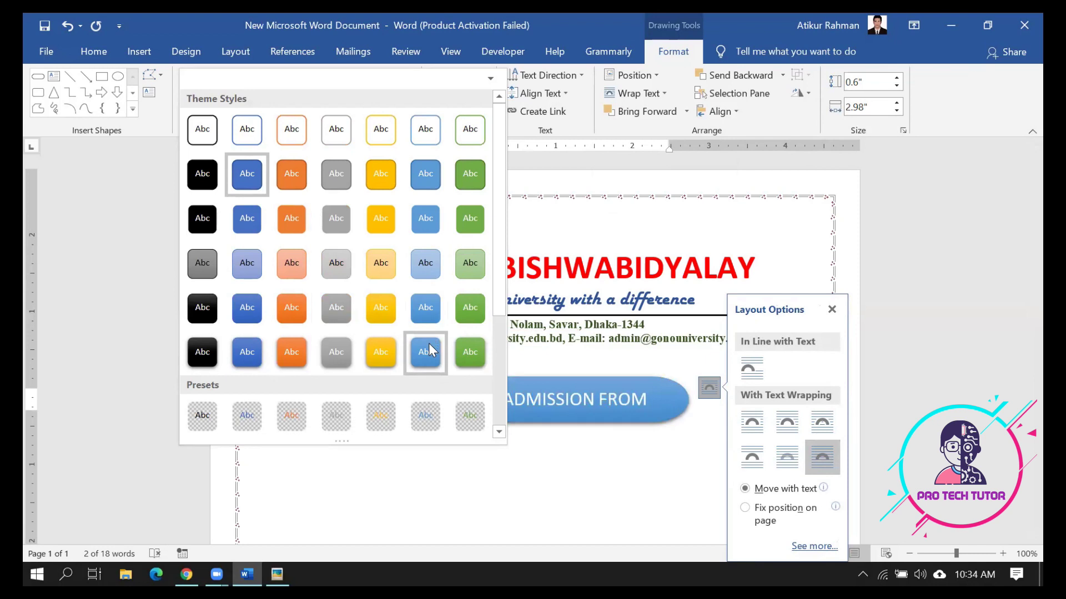
{"action": "left_click", "coordinate": [202, 314]}
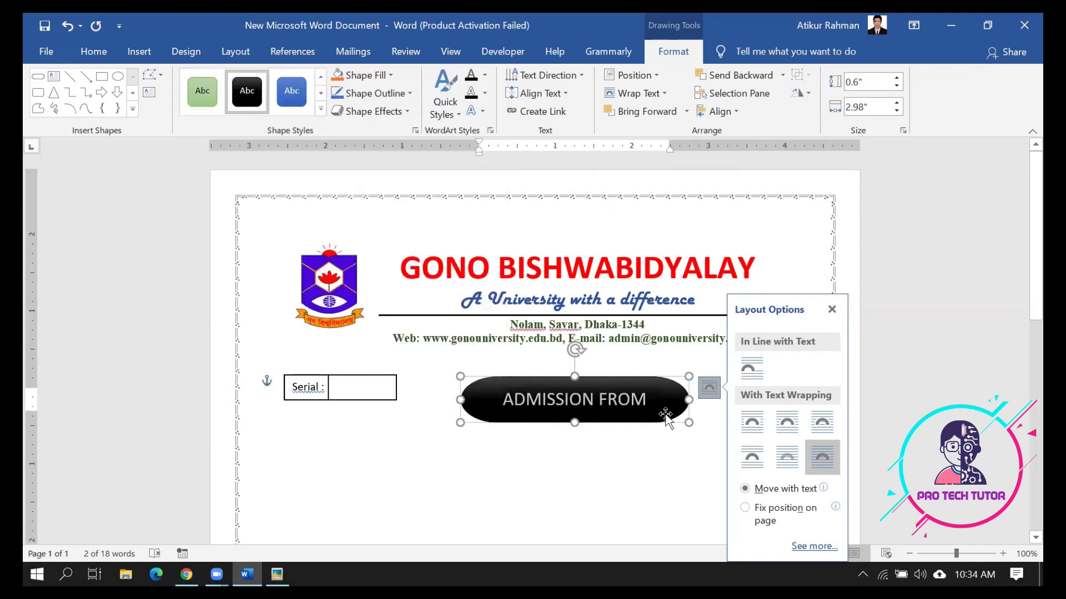
{"action": "left_click_drag", "start_coordinate": [689, 422], "coordinate": [646, 414]}
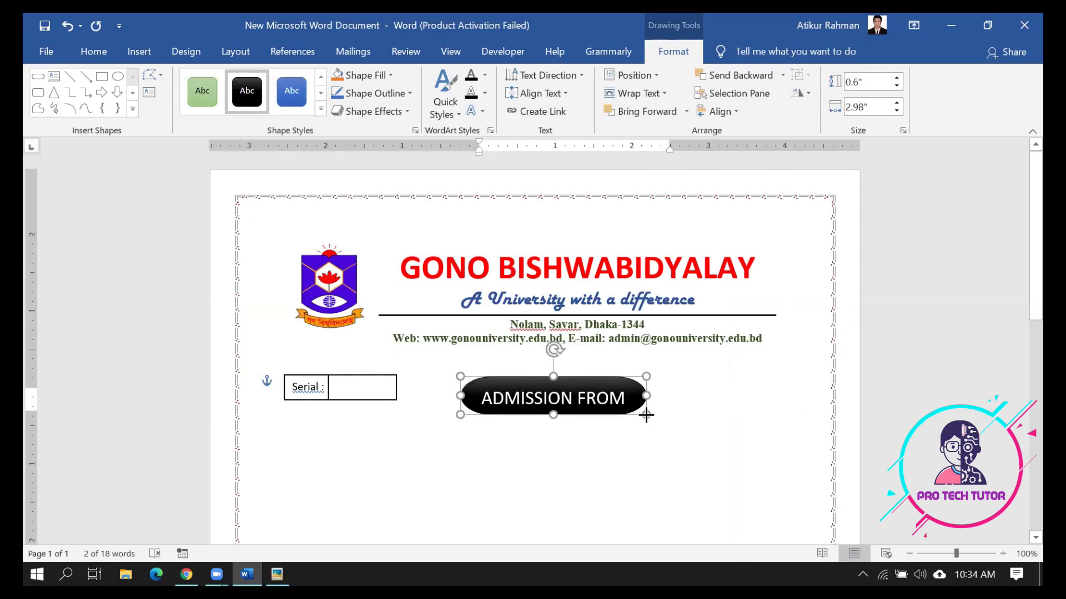
{"action": "left_click", "coordinate": [697, 473]}
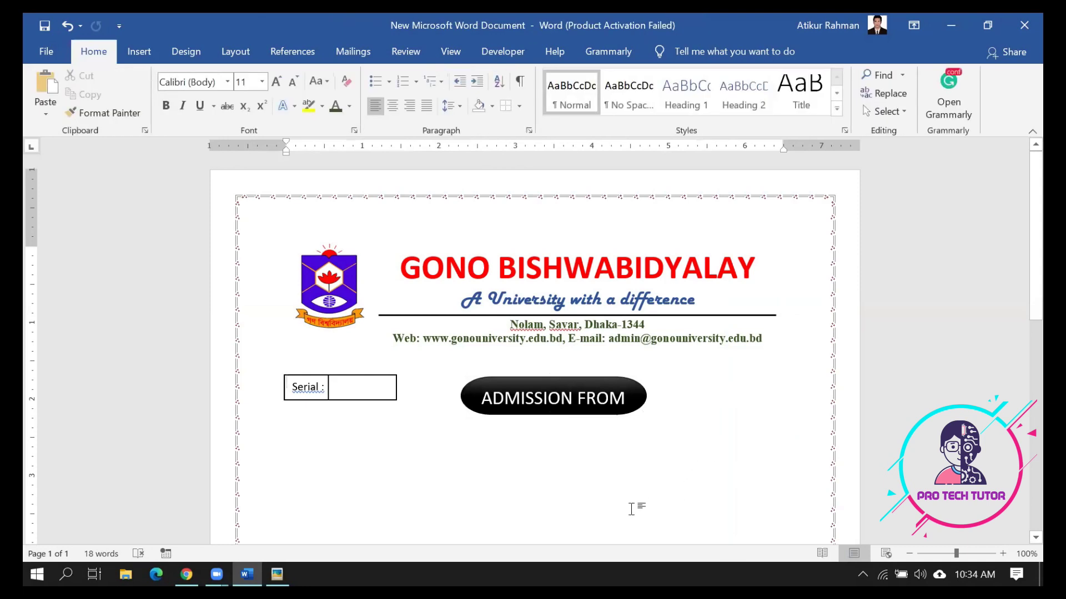
Draw a rectangle right of the badge and style it white with a black outline
{"action": "left_click", "coordinate": [277, 574]}
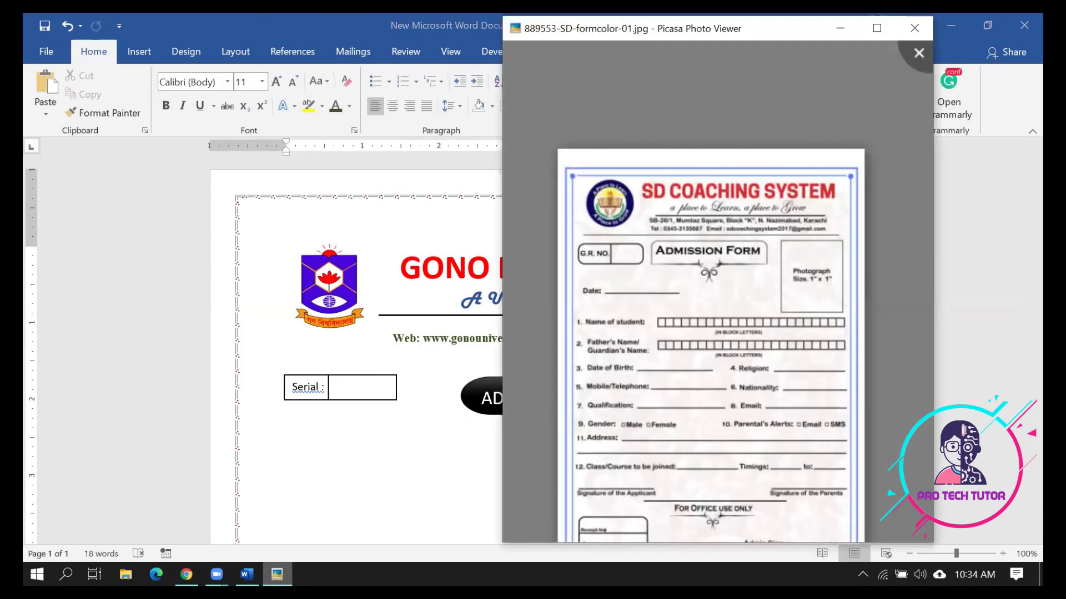
{"action": "key", "text": "Escape"}
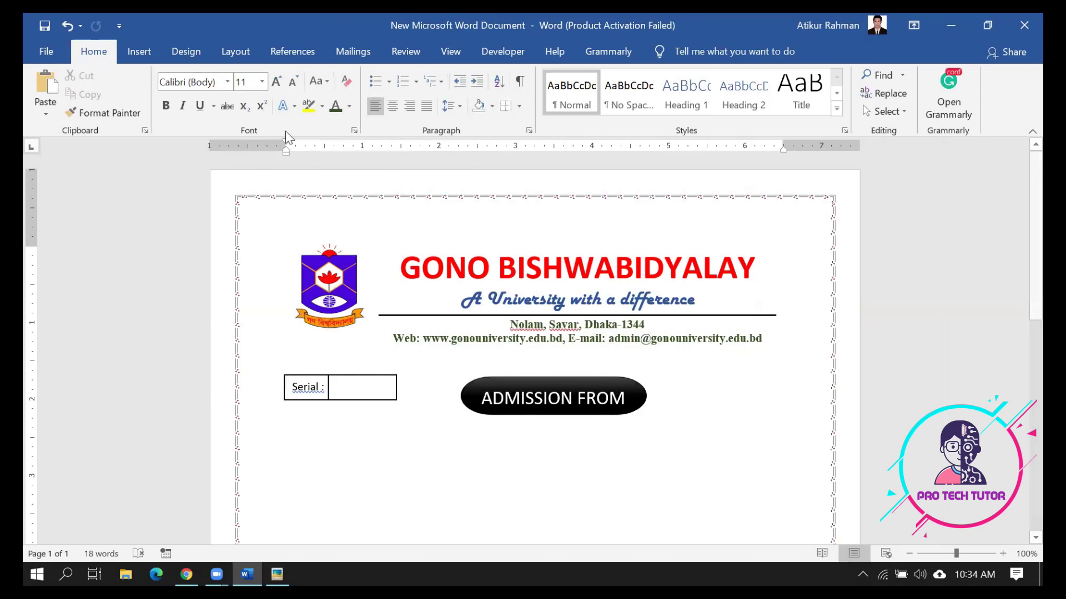
{"action": "left_click", "coordinate": [138, 51]}
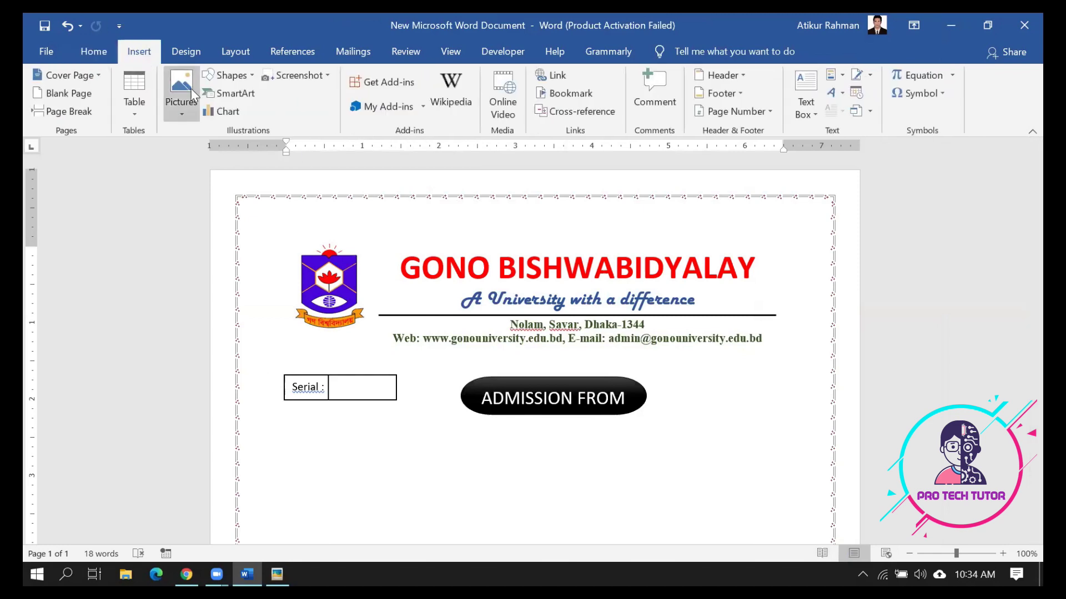
{"action": "left_click", "coordinate": [244, 78]}
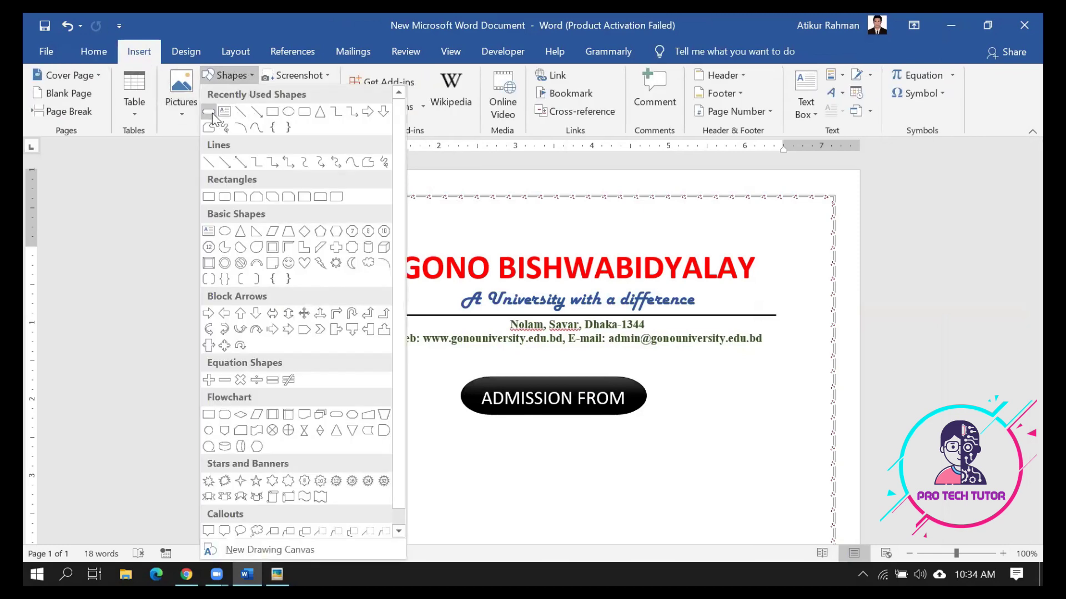
{"action": "left_click", "coordinate": [222, 197]}
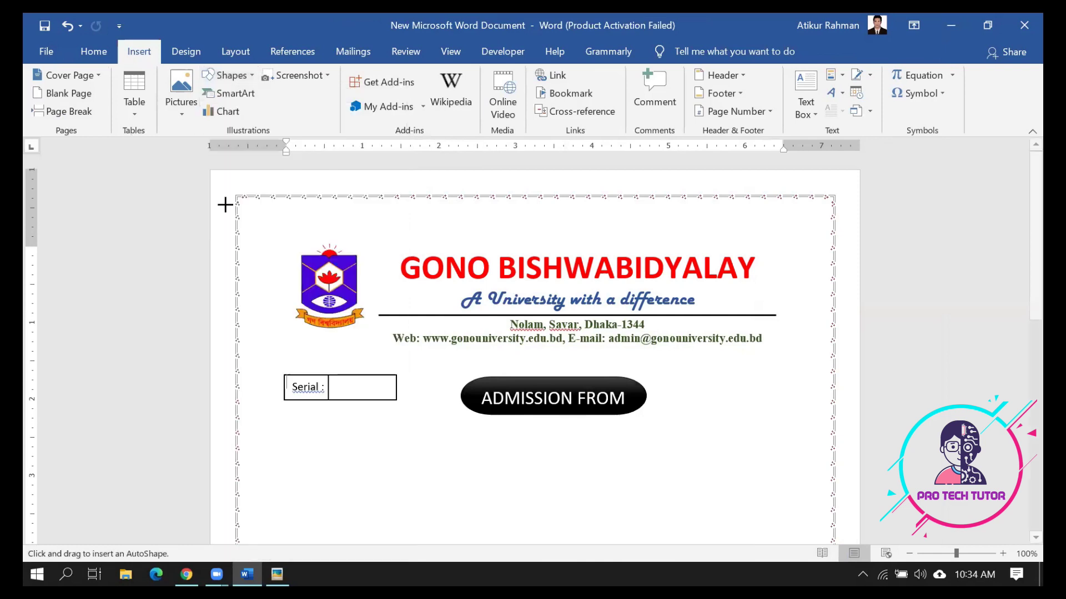
{"action": "mouse_move", "coordinate": [679, 373]}
{"action": "left_mouse_down"}
{"action": "mouse_move", "coordinate": [797, 478]}
{"action": "mouse_move", "coordinate": [774, 473]}
{"action": "mouse_move", "coordinate": [784, 479]}
{"action": "left_mouse_up"}
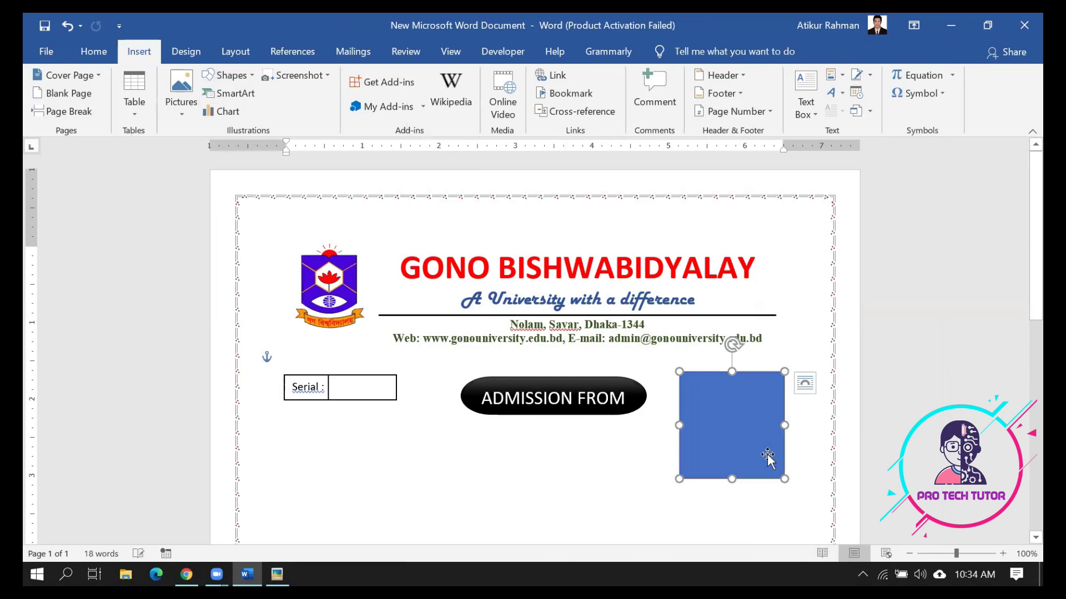
{"action": "left_click", "coordinate": [322, 111]}
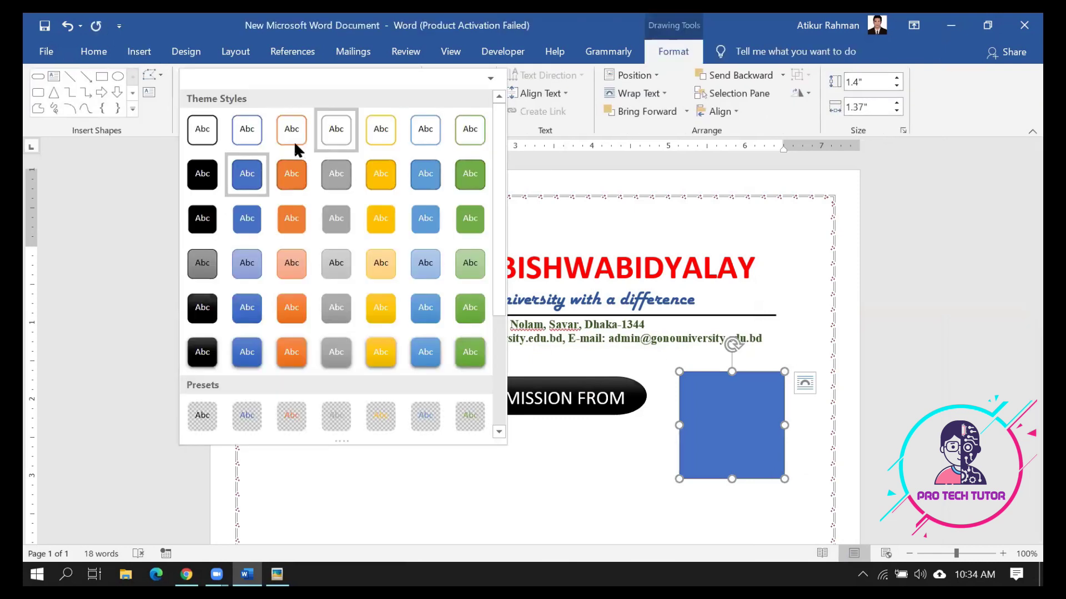
{"action": "left_click", "coordinate": [202, 130]}
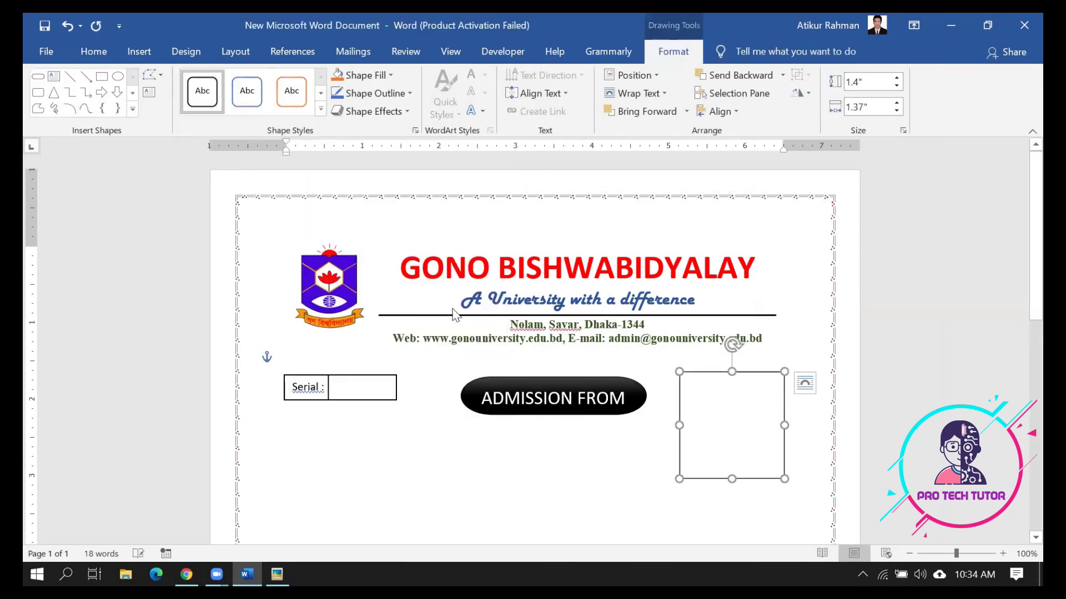
Add the text 'Attach a Passport Size Photo' inside the rectangle
{"action": "right_click", "coordinate": [703, 402]}
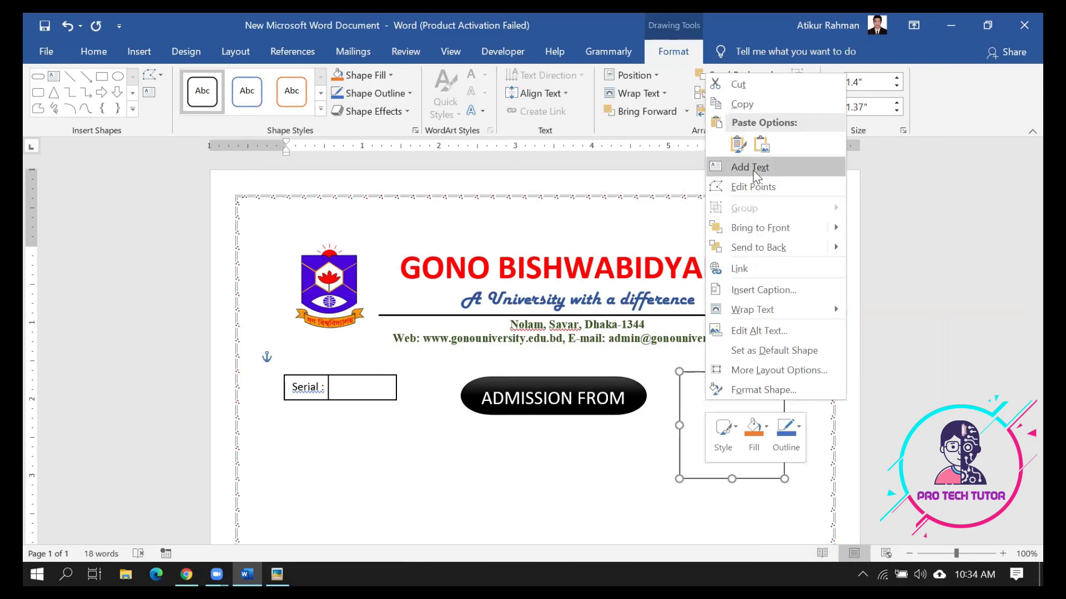
{"action": "left_click", "coordinate": [752, 168]}
{"action": "type", "text": "Attach a"}
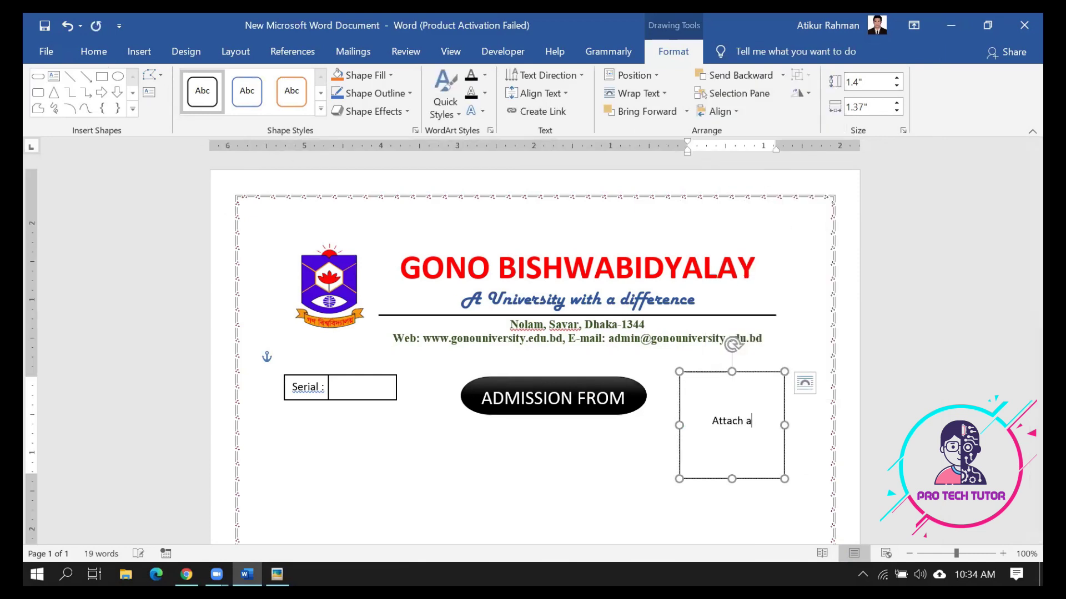
{"action": "type", "text": " Passport Si"}
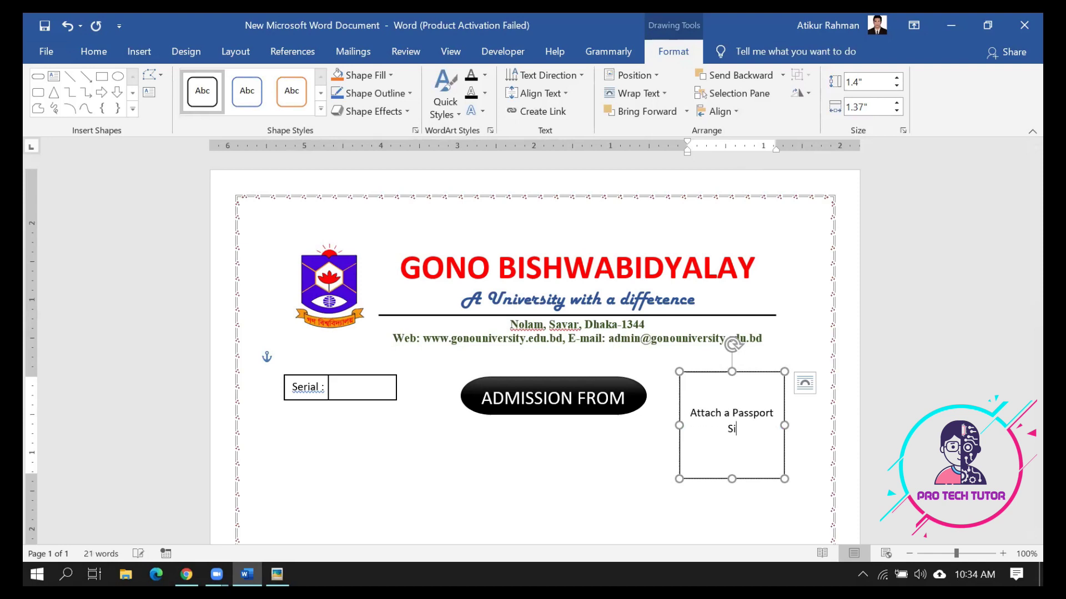
{"action": "type", "text": "ze Photo"}
{"action": "left_click", "coordinate": [544, 468]}
{"action": "scroll", "coordinate": [559, 504], "scroll_direction": "down", "scroll_amount": 4}
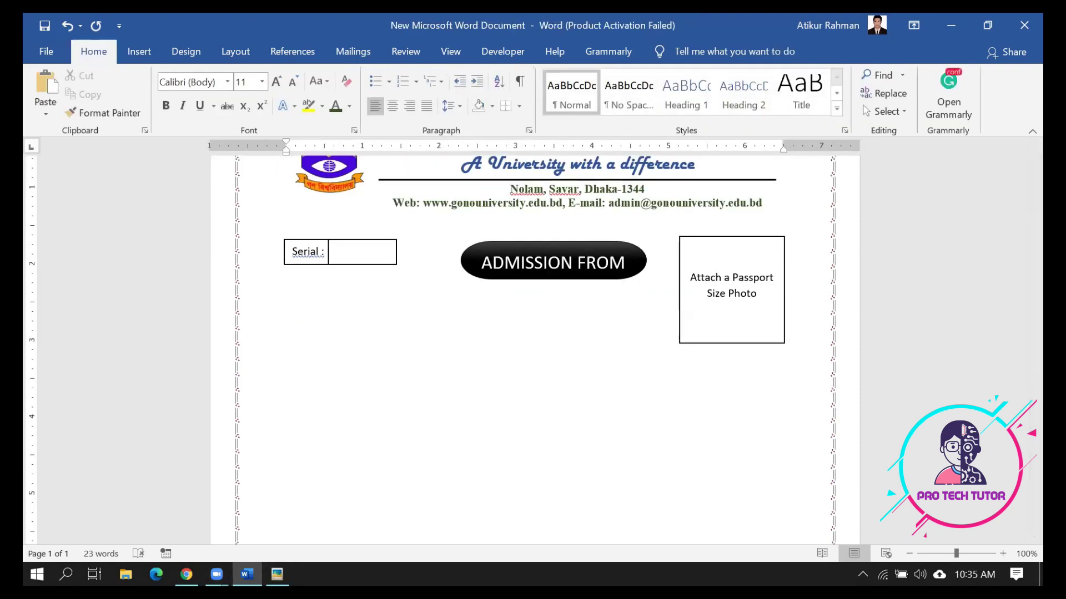
Below the Serial box, type 'DATE :' followed by a '____' blank, matching the reference form
{"action": "left_click", "coordinate": [277, 575]}
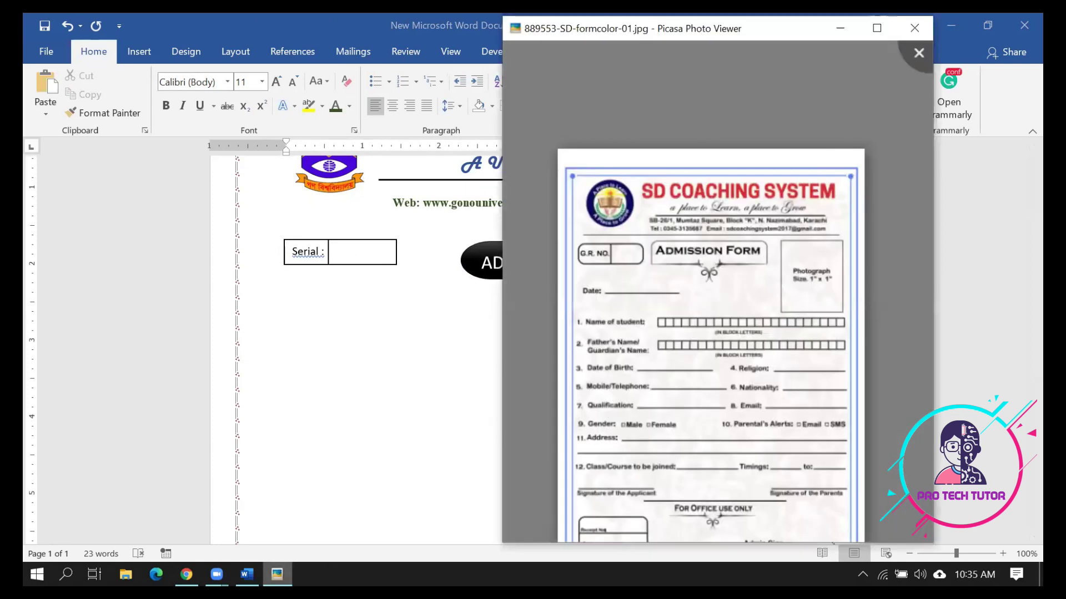
{"action": "left_click", "coordinate": [277, 575]}
{"action": "left_click", "coordinate": [280, 573]}
{"action": "left_click", "coordinate": [277, 574]}
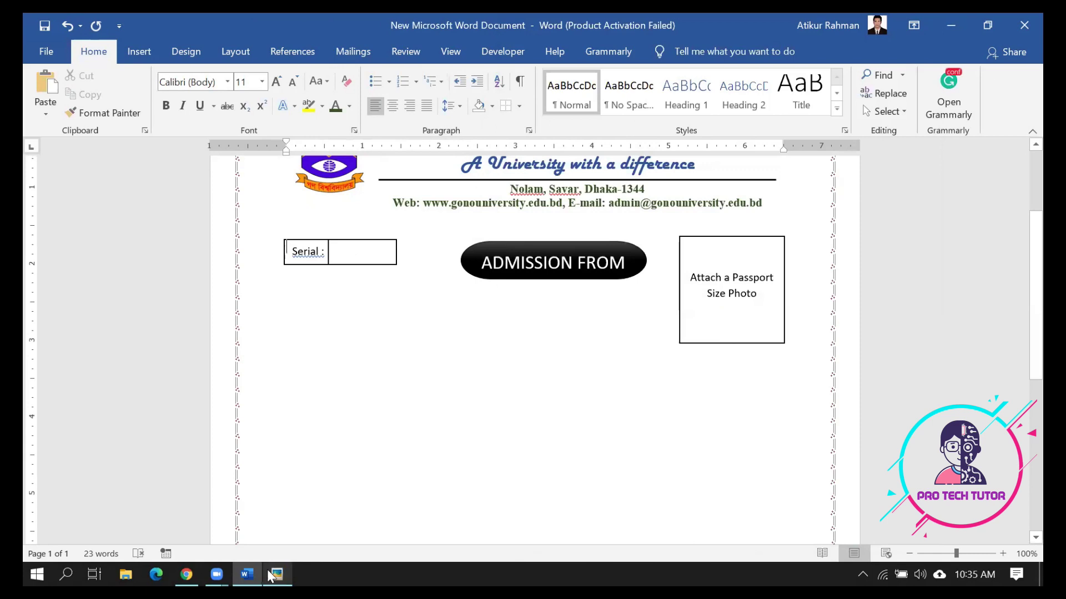
{"action": "left_click", "coordinate": [287, 317]}
{"action": "type", "text": "DA"}
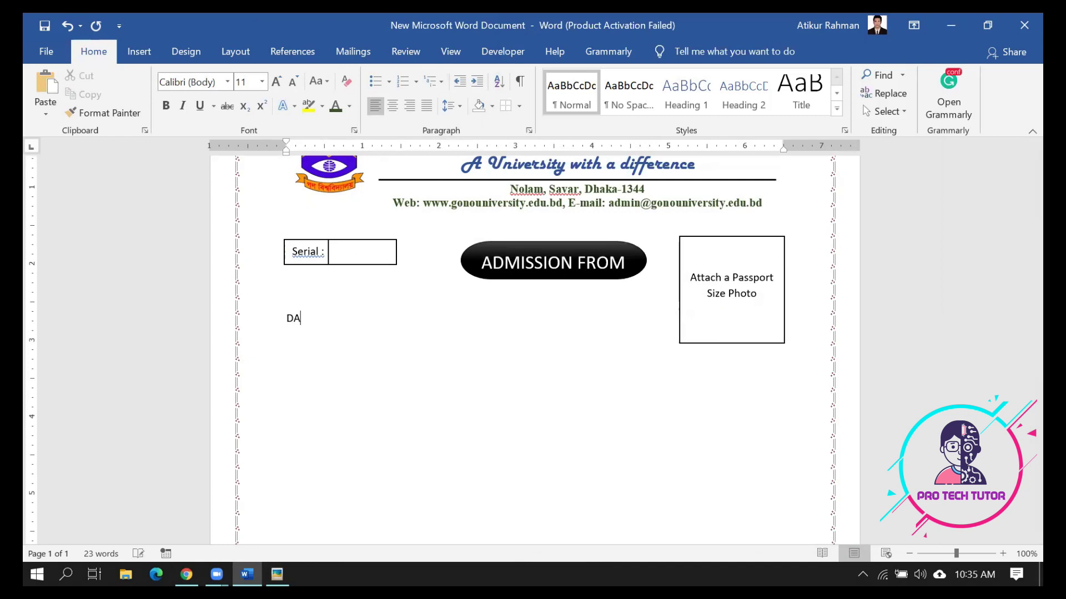
{"action": "type", "text": "TE :"}
{"action": "left_click", "coordinate": [276, 574]}
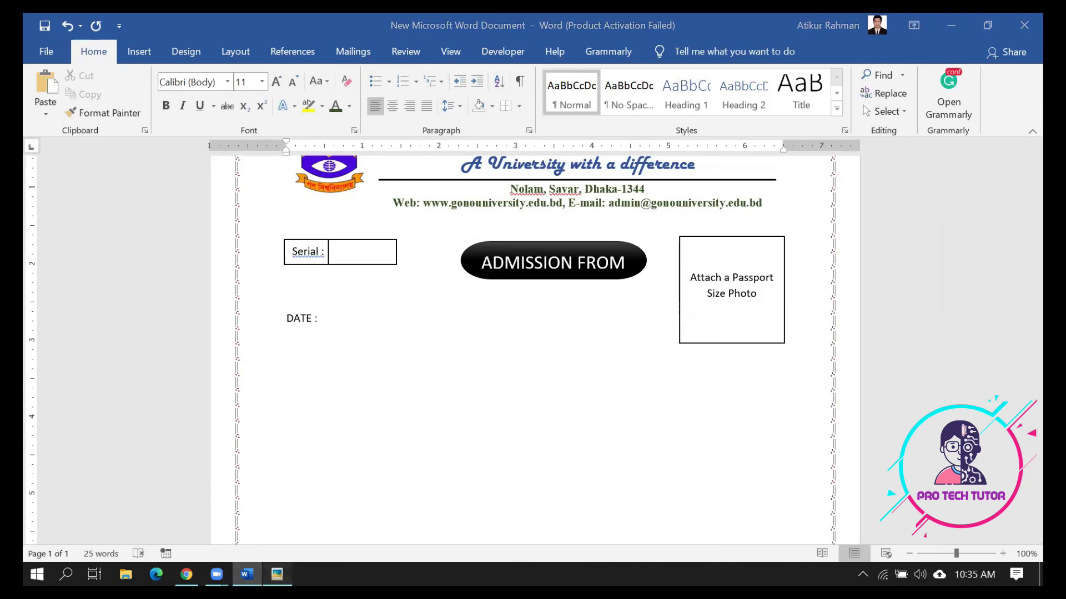
{"action": "left_click", "coordinate": [277, 574]}
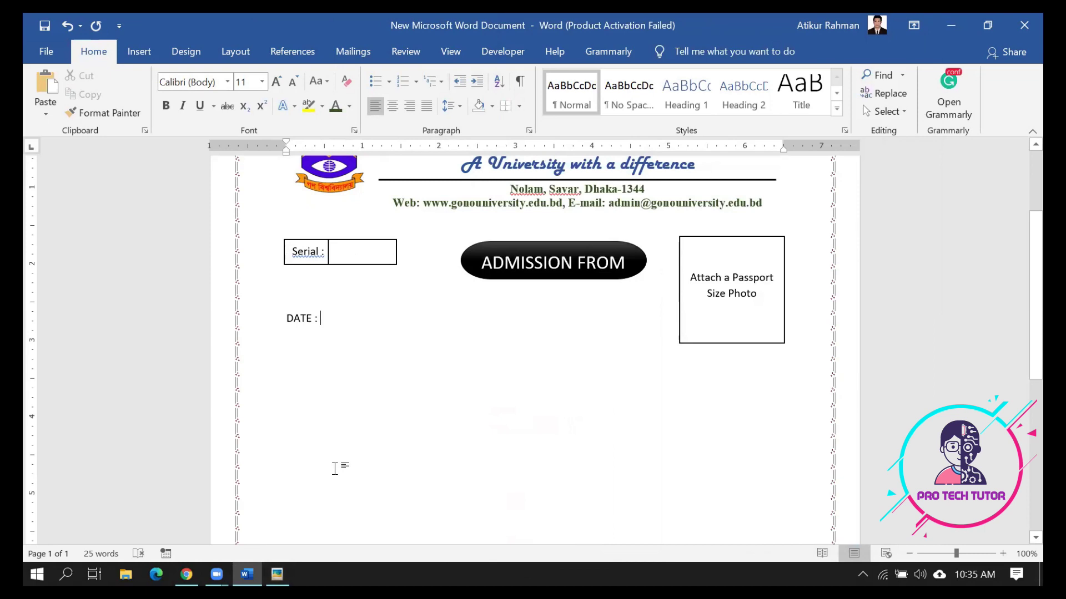
{"action": "type", "text": "_____________________"}
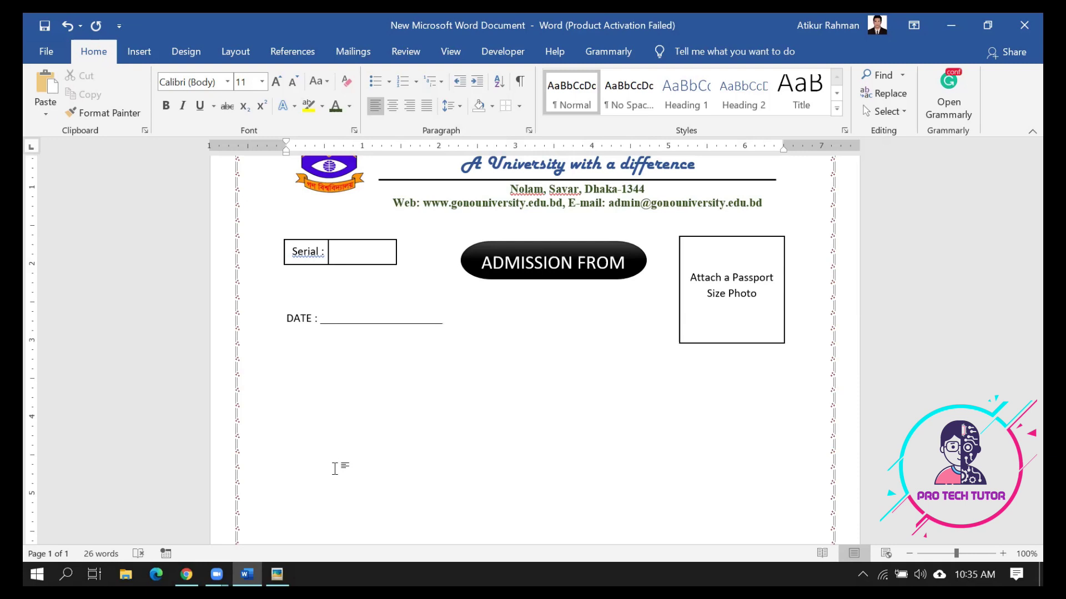
Start numbered item '1.' below DATE, shift its indent left, and type 'Name of the Student' with a blank
{"action": "key", "text": "Return"}
{"action": "type", "text": "1."}
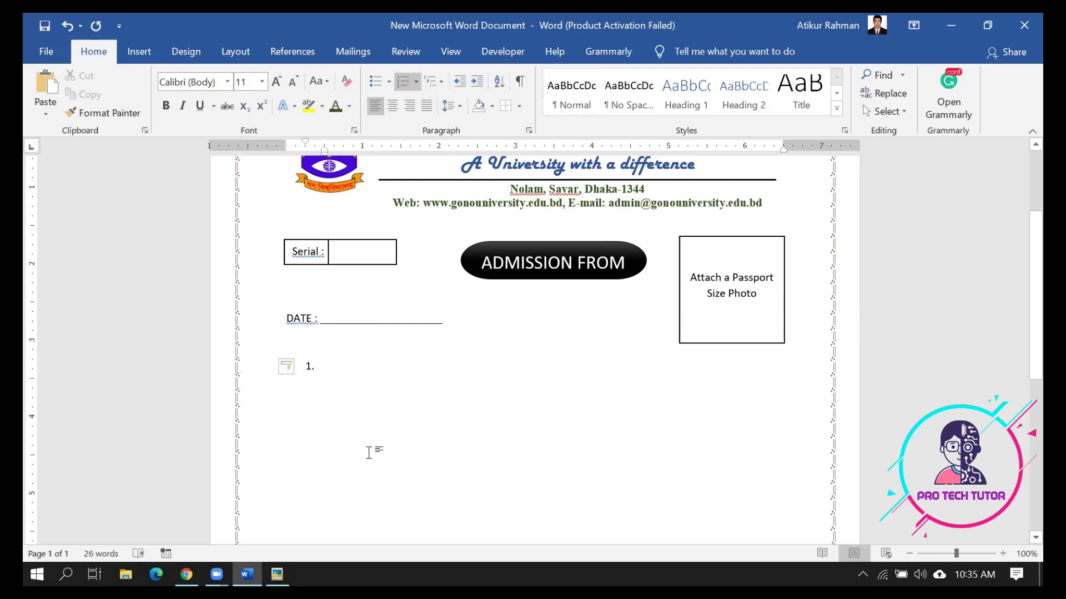
{"action": "left_click", "coordinate": [308, 367]}
{"action": "mouse_move", "coordinate": [305, 143]}
{"action": "left_mouse_down"}
{"action": "mouse_move", "coordinate": [282, 152]}
{"action": "mouse_move", "coordinate": [314, 150]}
{"action": "mouse_move", "coordinate": [305, 152]}
{"action": "left_mouse_up"}
{"action": "left_click", "coordinate": [331, 373]}
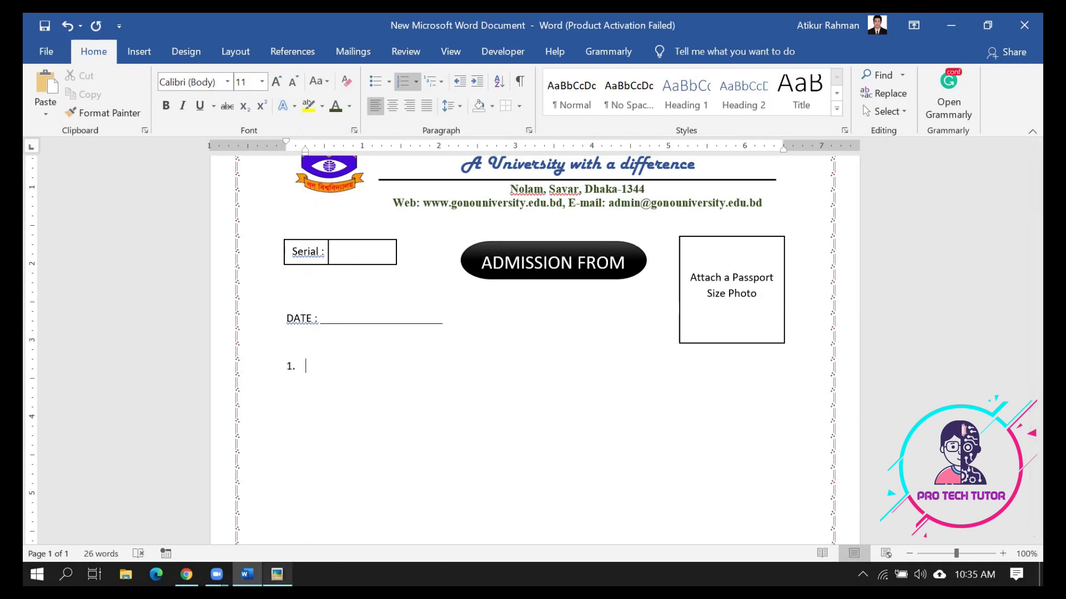
{"action": "left_click", "coordinate": [276, 574]}
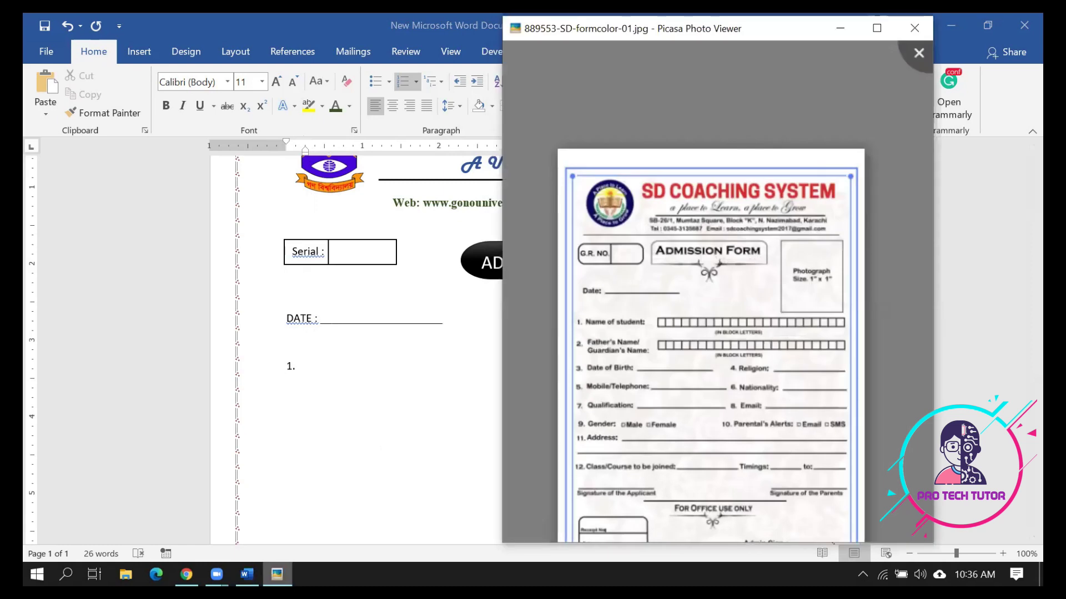
{"action": "left_click", "coordinate": [363, 538]}
{"action": "type", "text": "Name of the"}
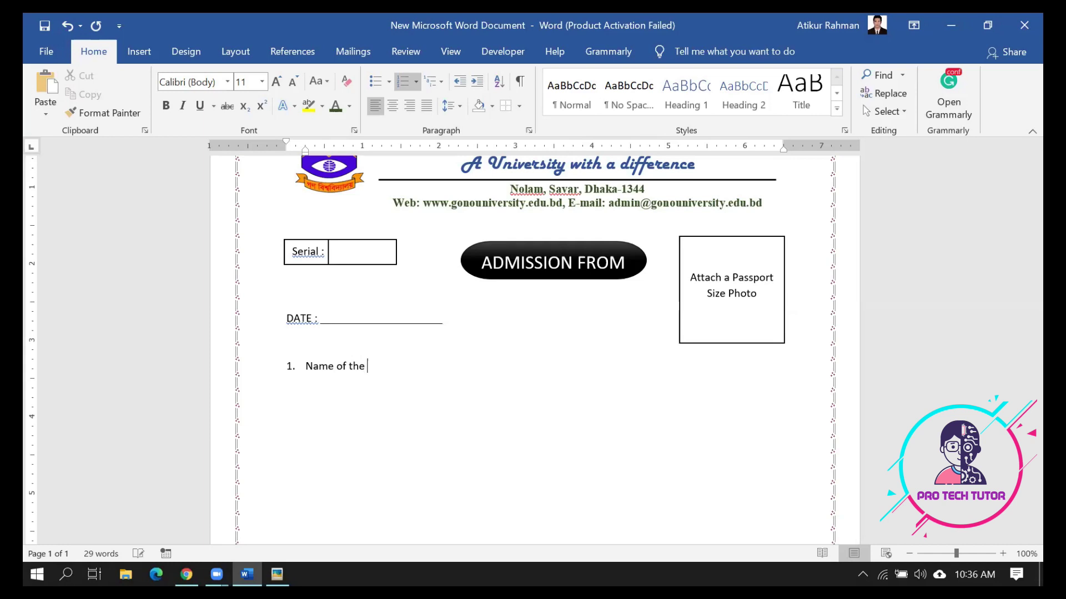
{"action": "type", "text": " S"}
{"action": "left_click", "coordinate": [277, 574]}
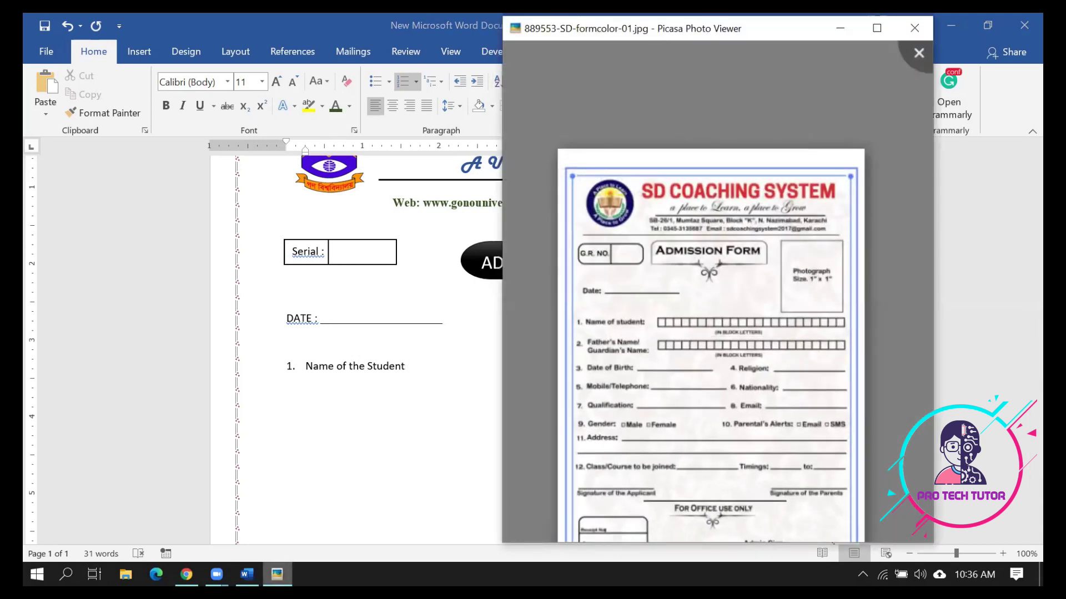
{"action": "left_click", "coordinate": [287, 575]}
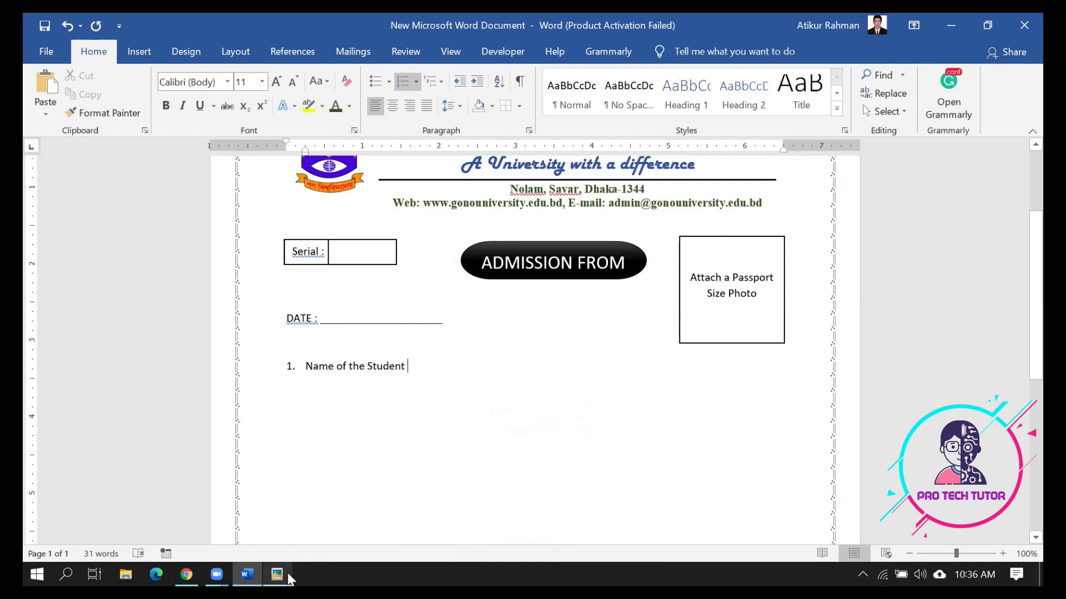
{"action": "type", "text": "_____"}
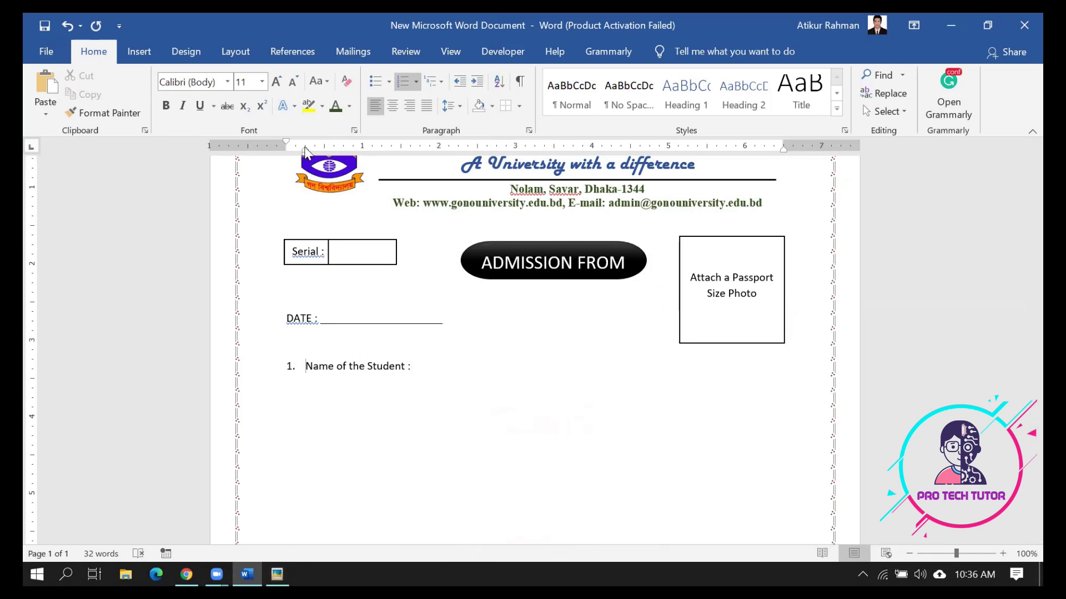
Tighten the item's indent, bold 'Name of the Student:', drop the space before the colon, and add an underscore line
{"action": "left_click_drag", "start_coordinate": [305, 153], "coordinate": [306, 160]}
{"action": "key", "text": "ctrl+z"}
{"action": "left_click", "coordinate": [220, 370]}
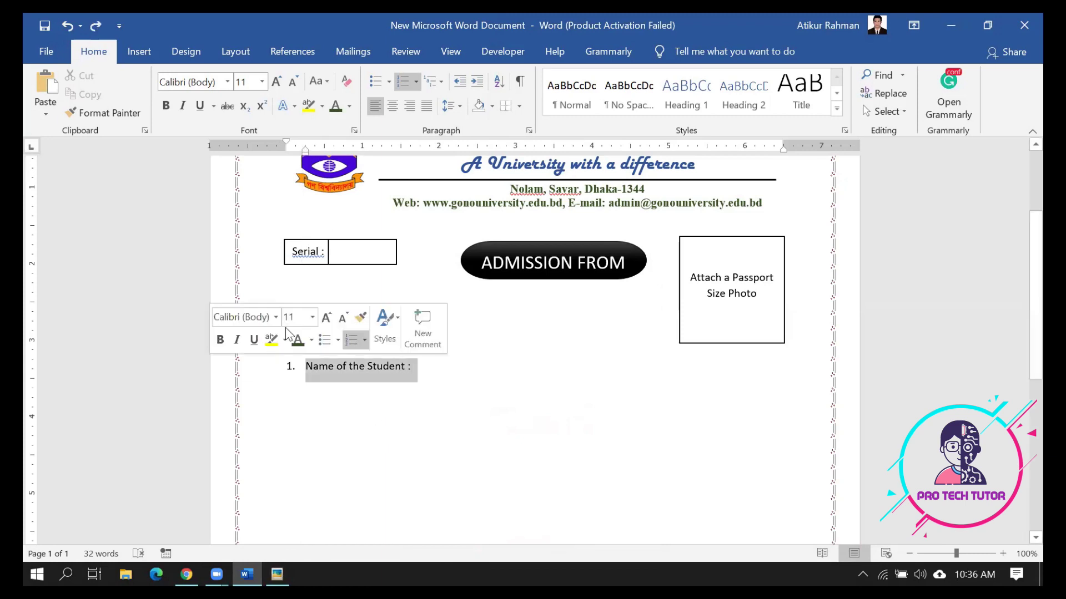
{"action": "left_click", "coordinate": [291, 368]}
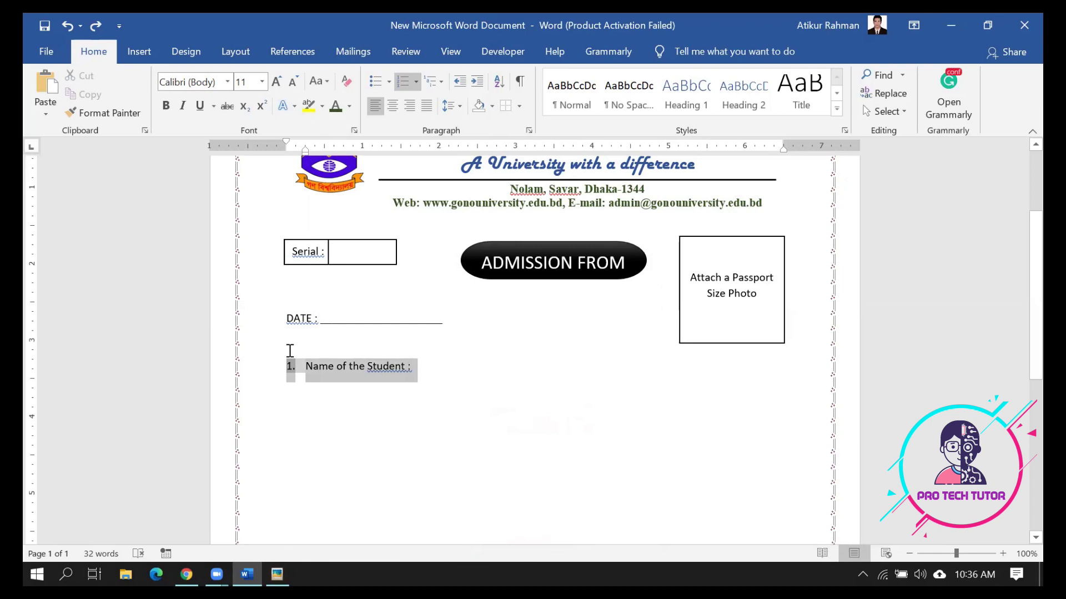
{"action": "left_click_drag", "start_coordinate": [303, 150], "coordinate": [299, 155]}
{"action": "left_click", "coordinate": [428, 367]}
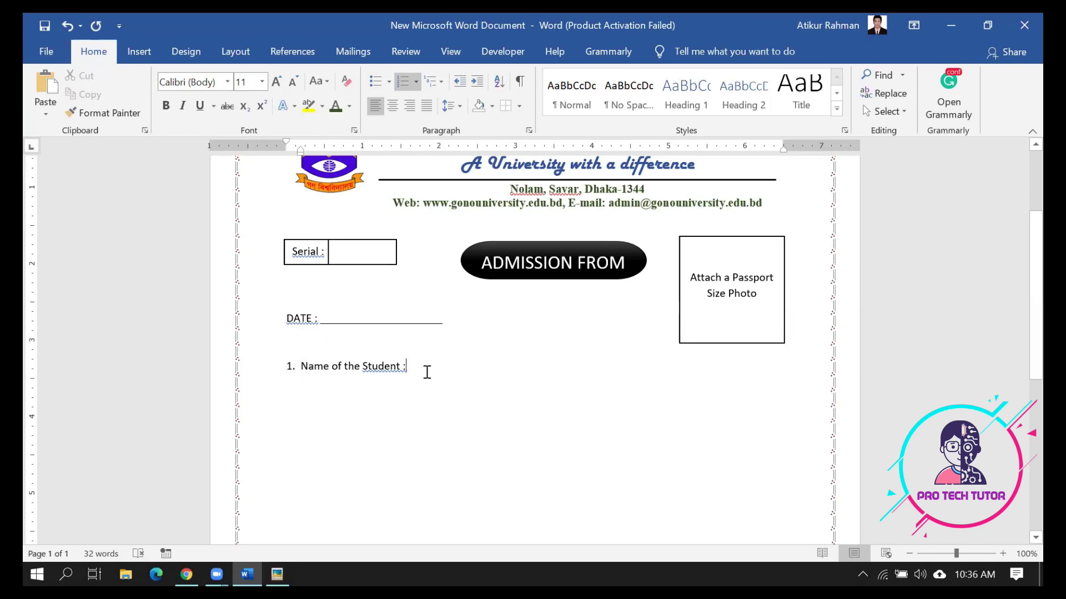
{"action": "left_click", "coordinate": [401, 368]}
{"action": "left_click_drag", "start_coordinate": [412, 373], "coordinate": [274, 369]}
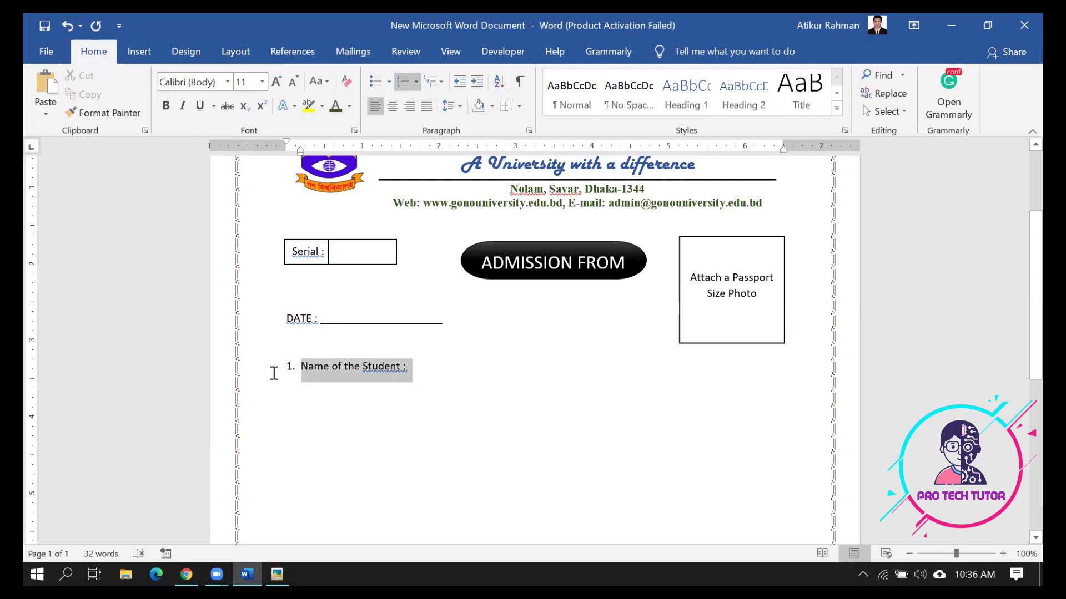
{"action": "left_click", "coordinate": [165, 106]}
{"action": "left_click", "coordinate": [408, 369]}
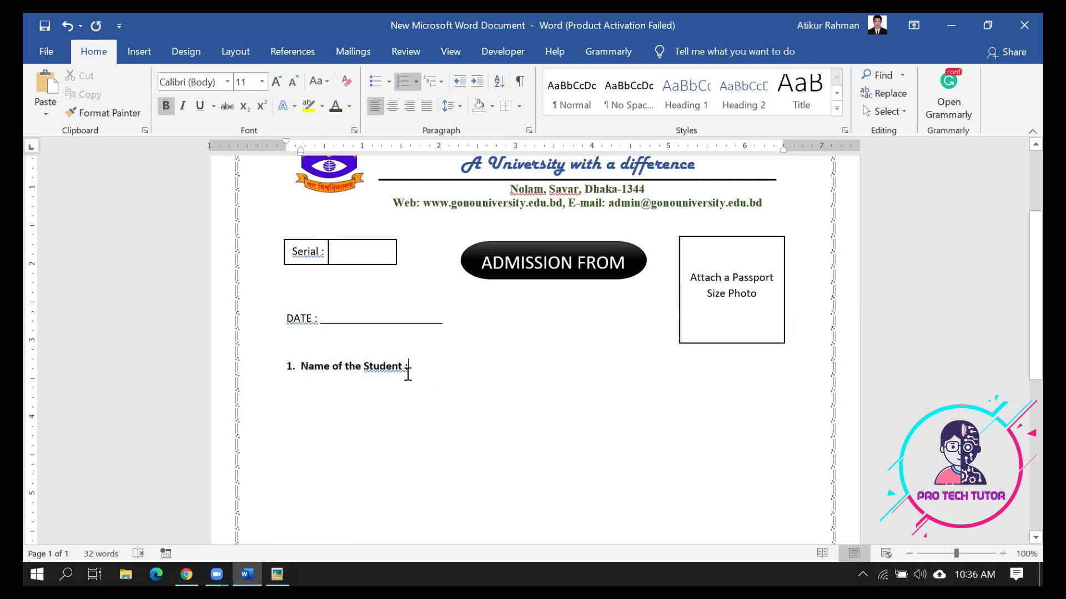
{"action": "key", "text": "Left"}
{"action": "key", "text": "BackSpace"}
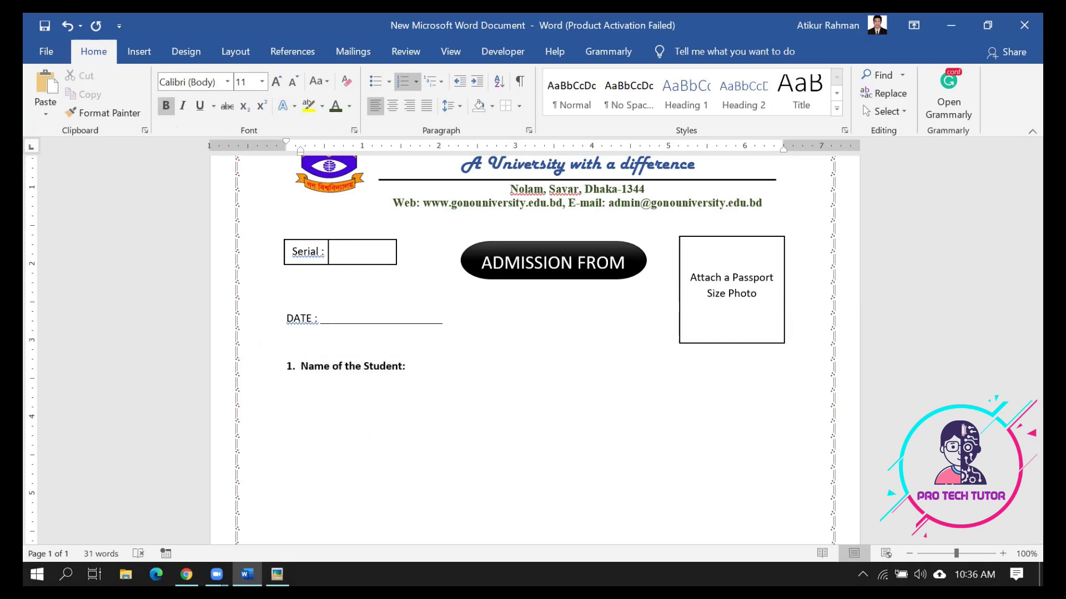
{"action": "type", "text": "_____________________________________"}
Erase the underscore line and insert a one-row, 10-cell table
{"action": "key", "text": "BackSpace"}
{"action": "key", "text": "BackSpace"}
{"action": "key", "text": "BackSpace"}
{"action": "key", "text": "BackSpace"}
{"action": "key", "text": "BackSpace"}
{"action": "key", "text": "BackSpace"}
{"action": "key", "text": "BackSpace"}
{"action": "key", "text": "BackSpace"}
{"action": "key", "text": "BackSpace"}
{"action": "key", "text": "BackSpace"}
{"action": "key", "text": "BackSpace"}
{"action": "key", "text": "BackSpace"}
{"action": "key", "text": "BackSpace"}
{"action": "key", "text": "BackSpace"}
{"action": "key", "text": "BackSpace"}
{"action": "key", "text": "BackSpace"}
{"action": "key", "text": "BackSpace"}
{"action": "key", "text": "BackSpace"}
{"action": "key", "text": "BackSpace"}
{"action": "key", "text": "BackSpace"}
{"action": "left_click", "coordinate": [138, 50]}
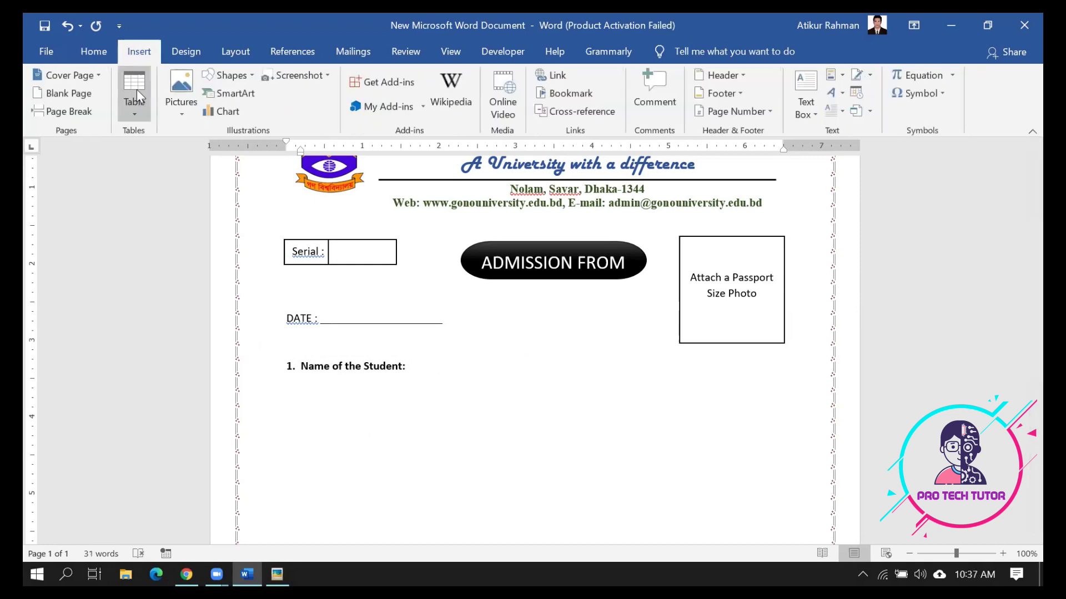
{"action": "left_click", "coordinate": [134, 112]}
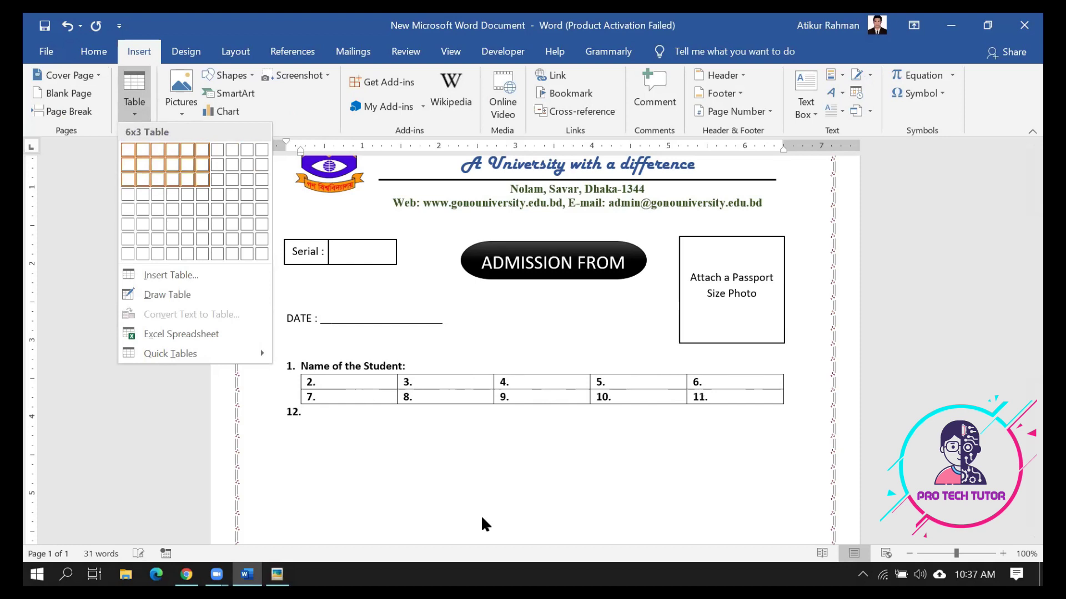
{"action": "left_click", "coordinate": [429, 372]}
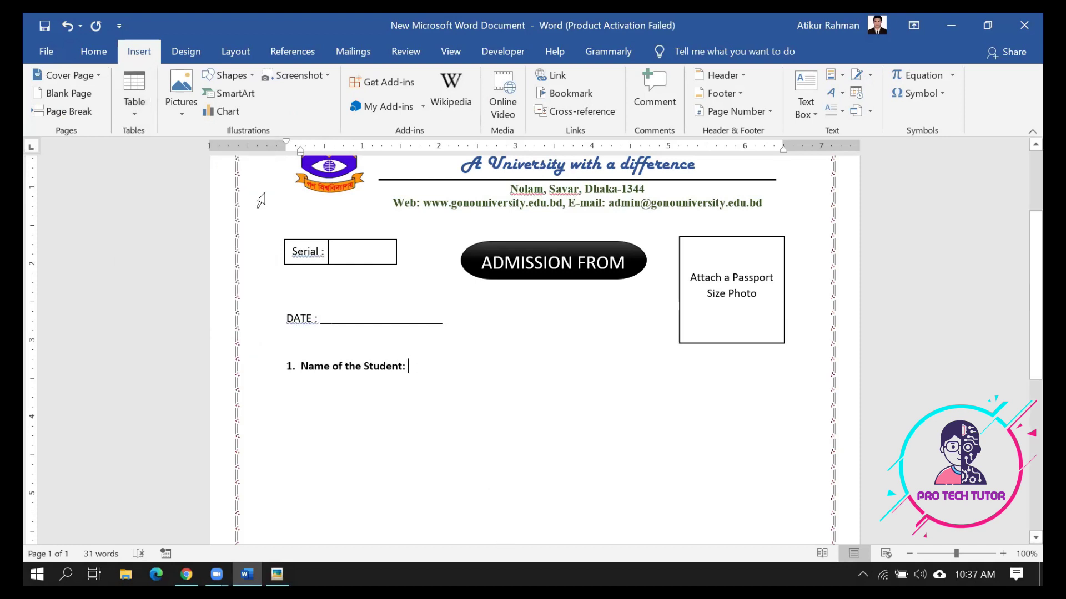
{"action": "left_click", "coordinate": [138, 111]}
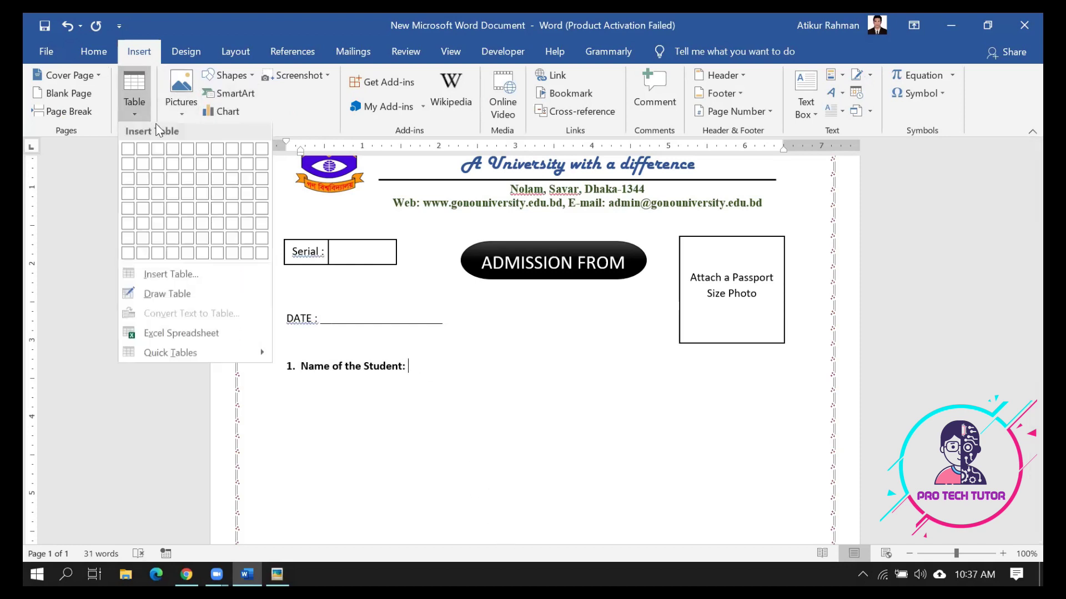
{"action": "left_click", "coordinate": [263, 146]}
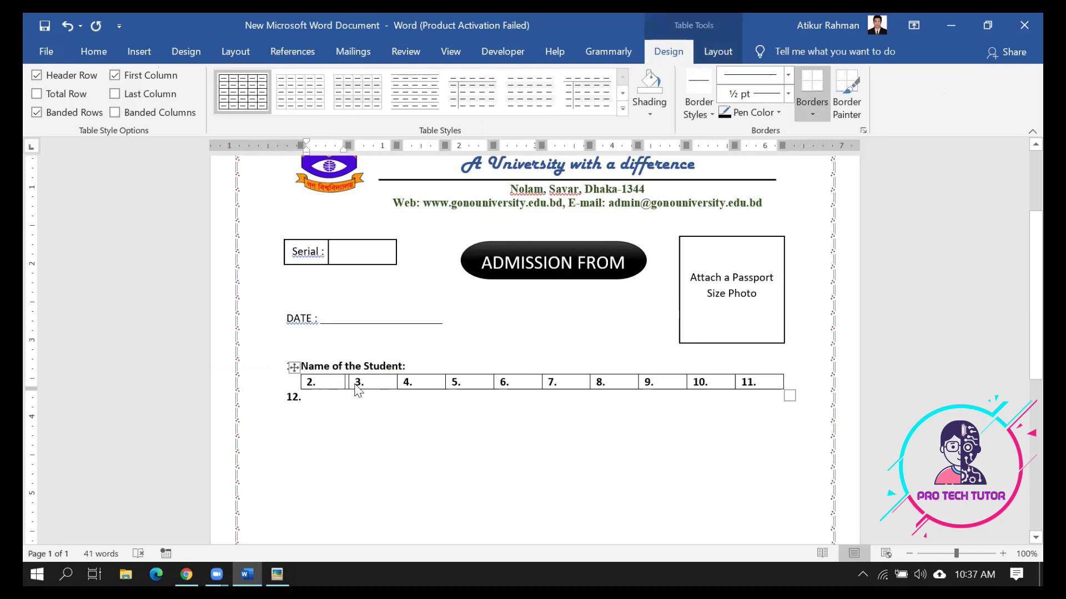
Remove list numbering from the table, narrow it, and move it onto the Name of the Student line
{"action": "left_click_drag", "start_coordinate": [318, 394], "coordinate": [310, 387]}
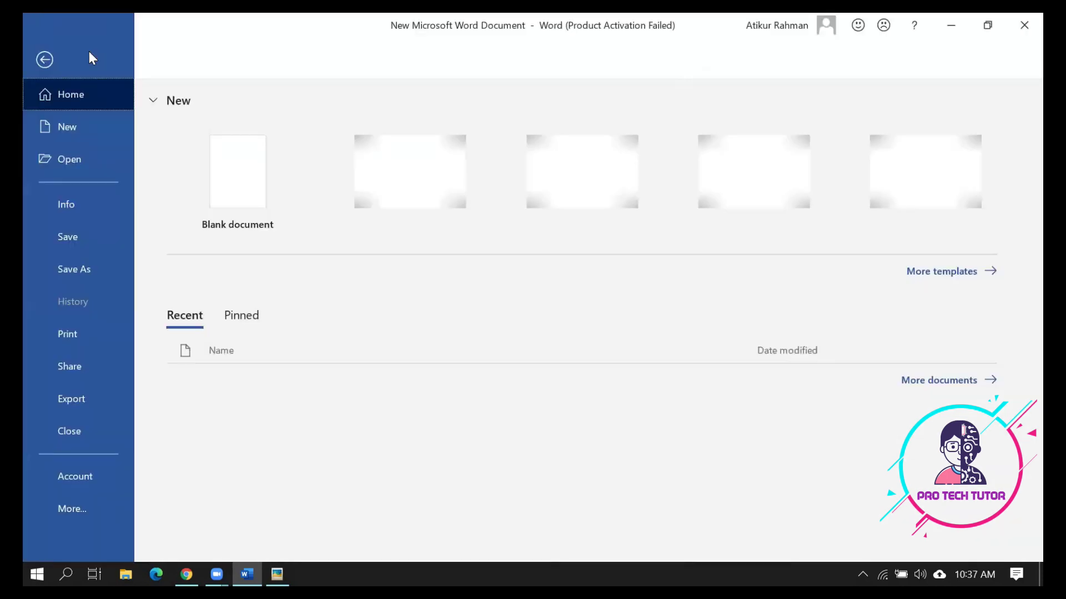
{"action": "key", "text": "Escape"}
{"action": "left_click", "coordinate": [93, 51]}
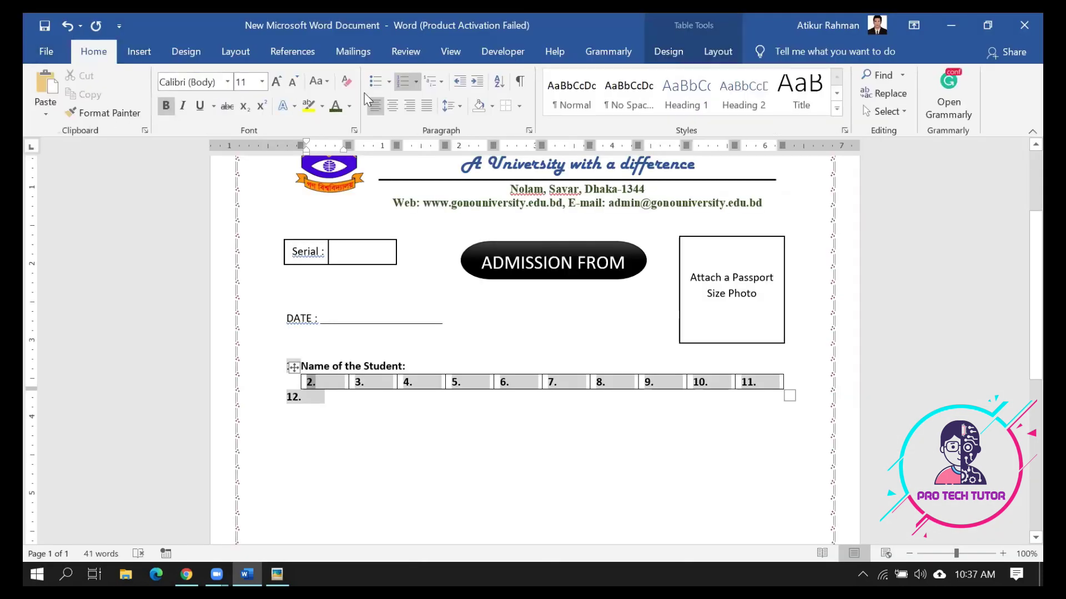
{"action": "left_click", "coordinate": [404, 82]}
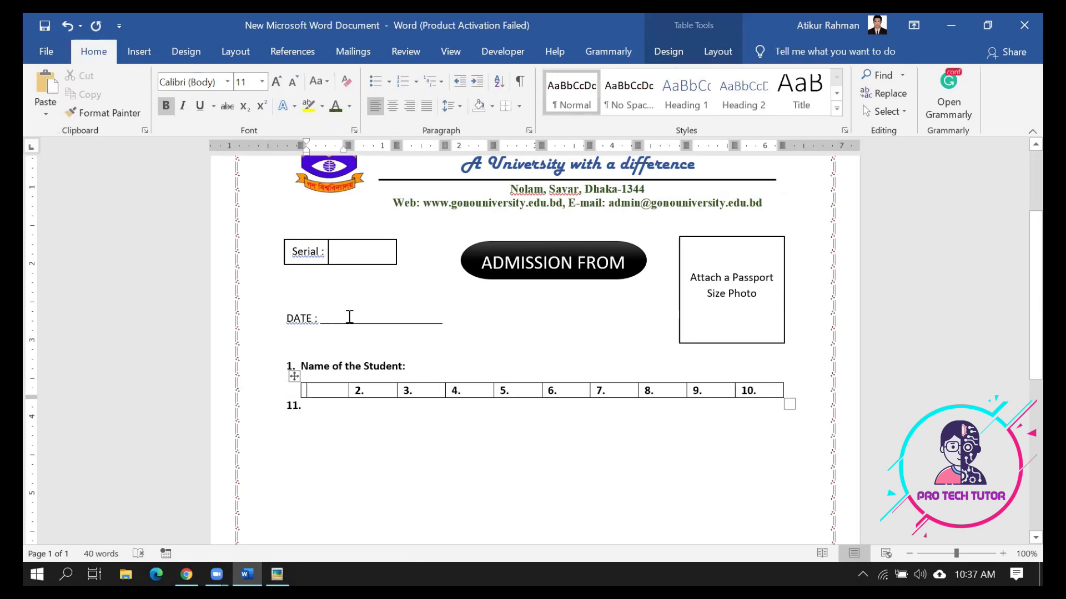
{"action": "left_click", "coordinate": [294, 377]}
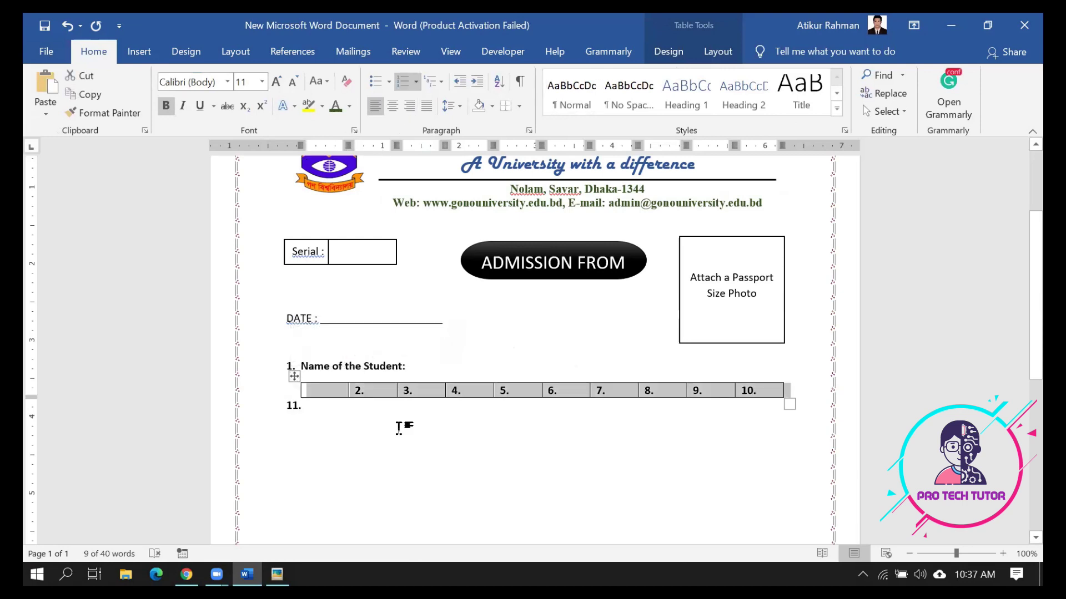
{"action": "left_click", "coordinate": [405, 83]}
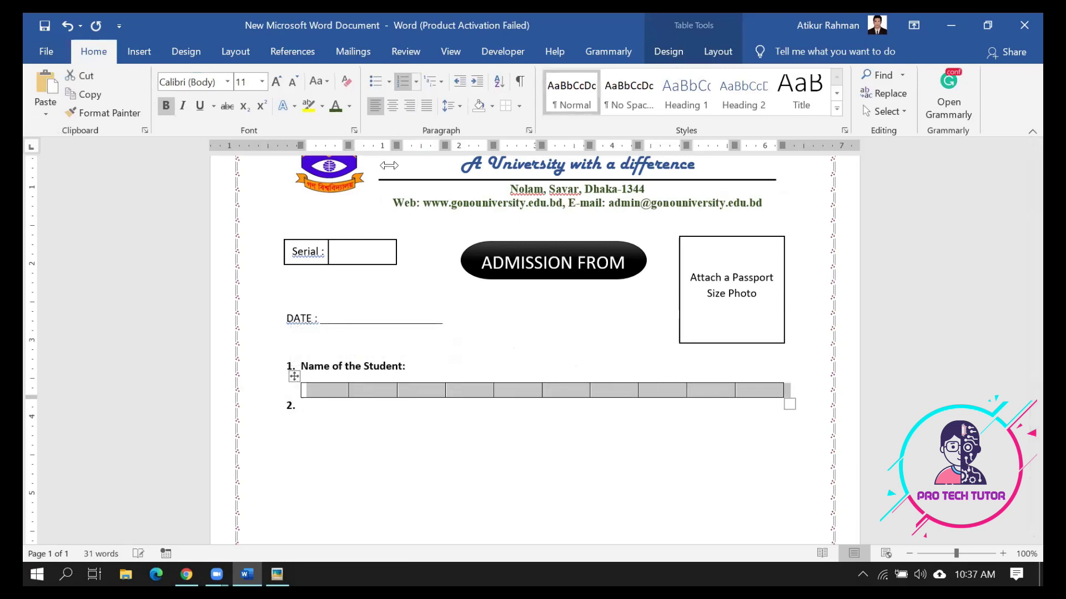
{"action": "left_click", "coordinate": [331, 410]}
{"action": "mouse_move", "coordinate": [294, 376]}
{"action": "left_mouse_down"}
{"action": "mouse_move", "coordinate": [423, 355]}
{"action": "mouse_move", "coordinate": [328, 393]}
{"action": "mouse_move", "coordinate": [279, 376]}
{"action": "left_mouse_up"}
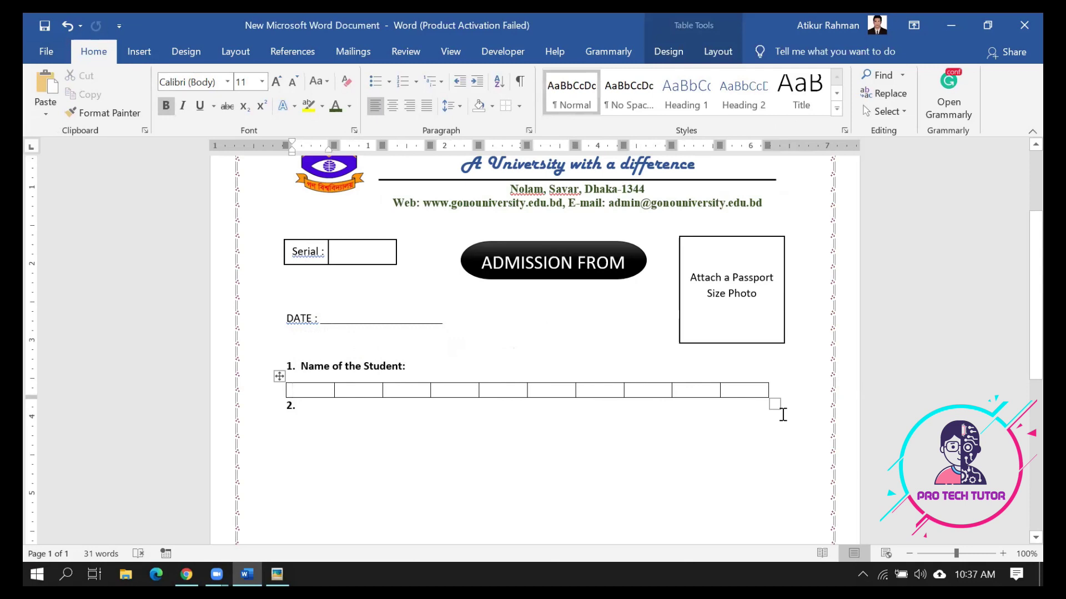
{"action": "left_click_drag", "start_coordinate": [775, 406], "coordinate": [577, 385]}
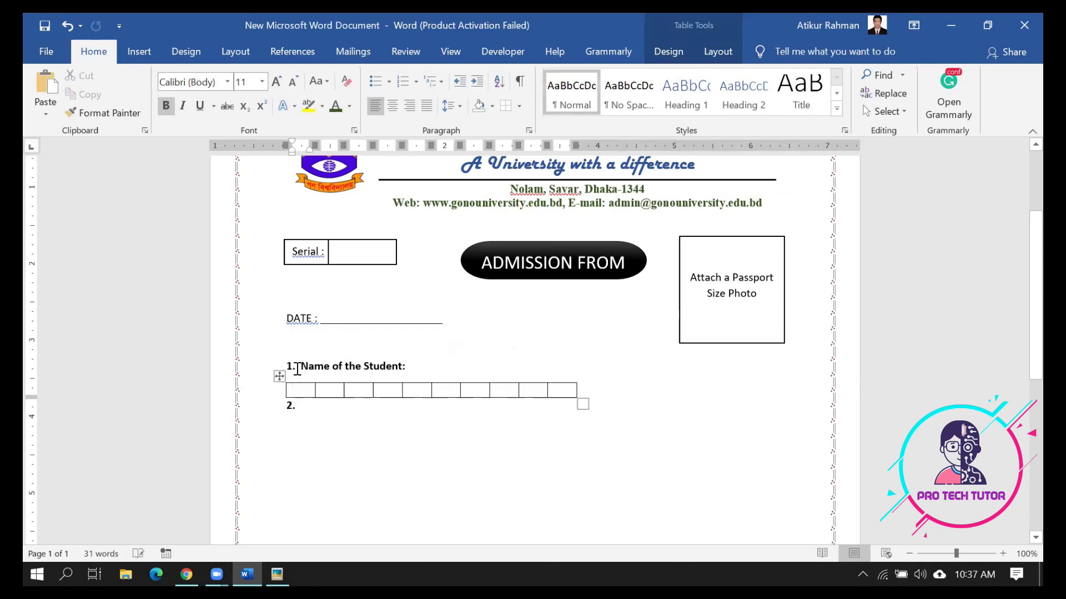
{"action": "left_click_drag", "start_coordinate": [303, 369], "coordinate": [399, 350]}
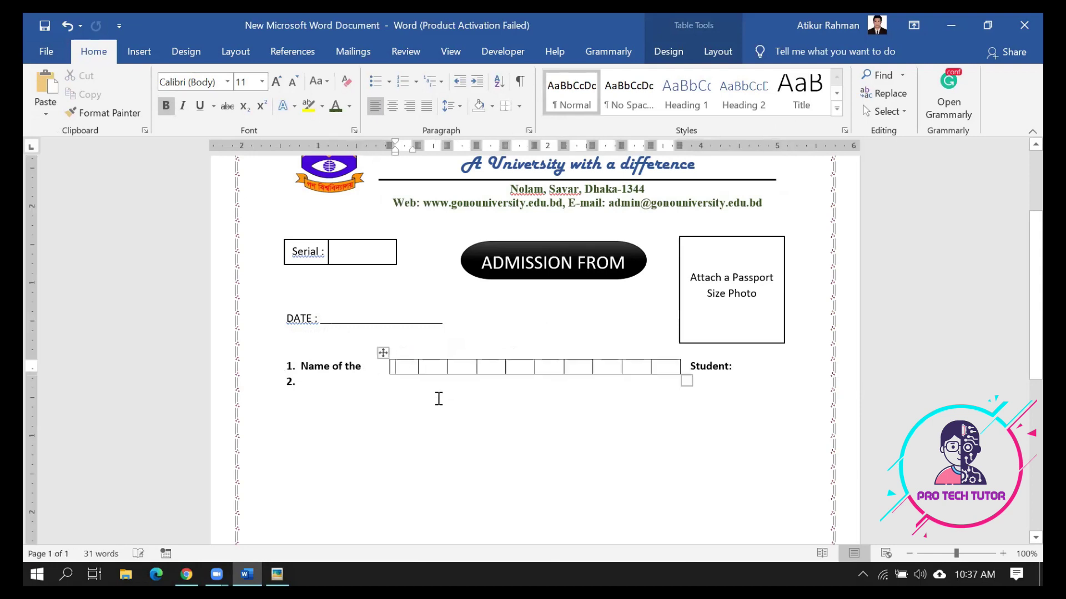
Position the box table right after 'Name of the Student:'
{"action": "left_click", "coordinate": [383, 353]}
{"action": "left_click_drag", "start_coordinate": [396, 351], "coordinate": [421, 350]}
{"action": "left_click", "coordinate": [425, 352]}
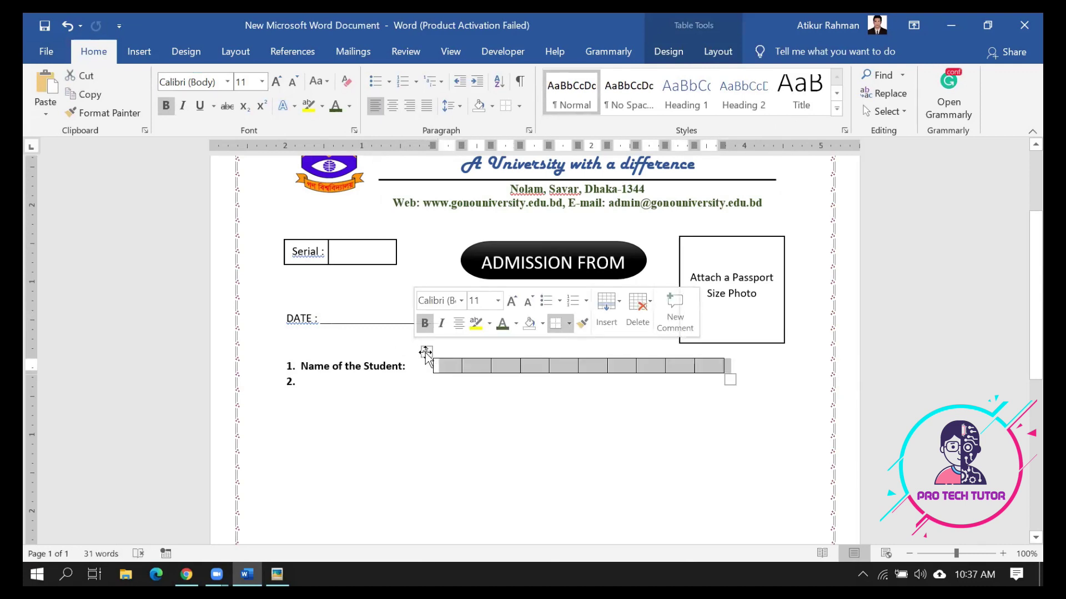
{"action": "mouse_move", "coordinate": [423, 351]}
{"action": "left_mouse_down"}
{"action": "mouse_move", "coordinate": [402, 352]}
{"action": "mouse_move", "coordinate": [411, 356]}
{"action": "left_mouse_up"}
{"action": "left_click", "coordinate": [476, 404]}
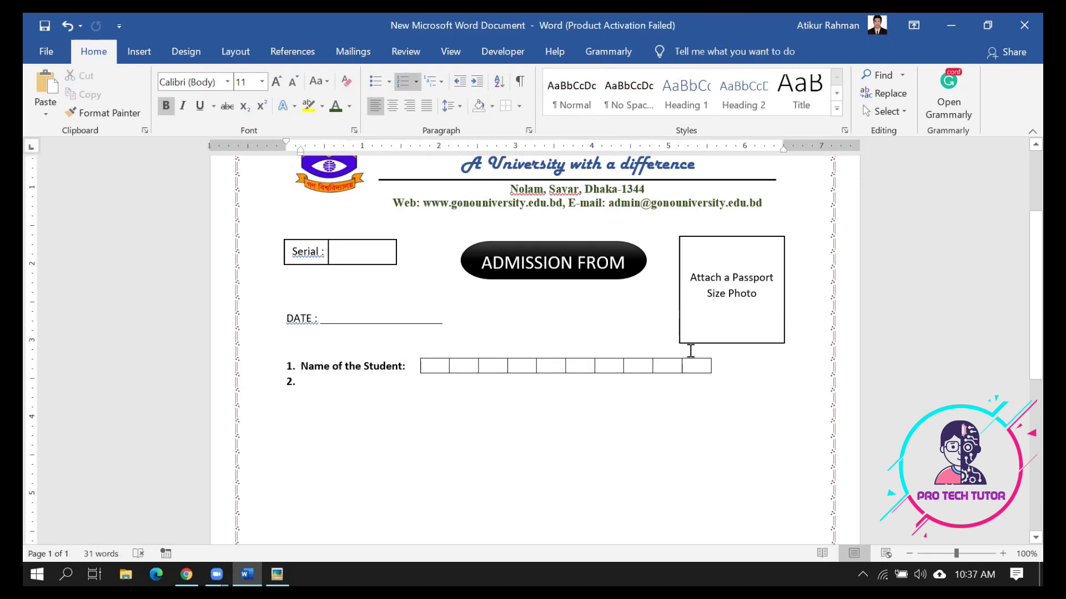
Add columns and shrink the table so many narrow boxes reach the right margin, then view the sample form
{"action": "left_click", "coordinate": [624, 352]}
{"action": "left_click", "coordinate": [624, 352]}
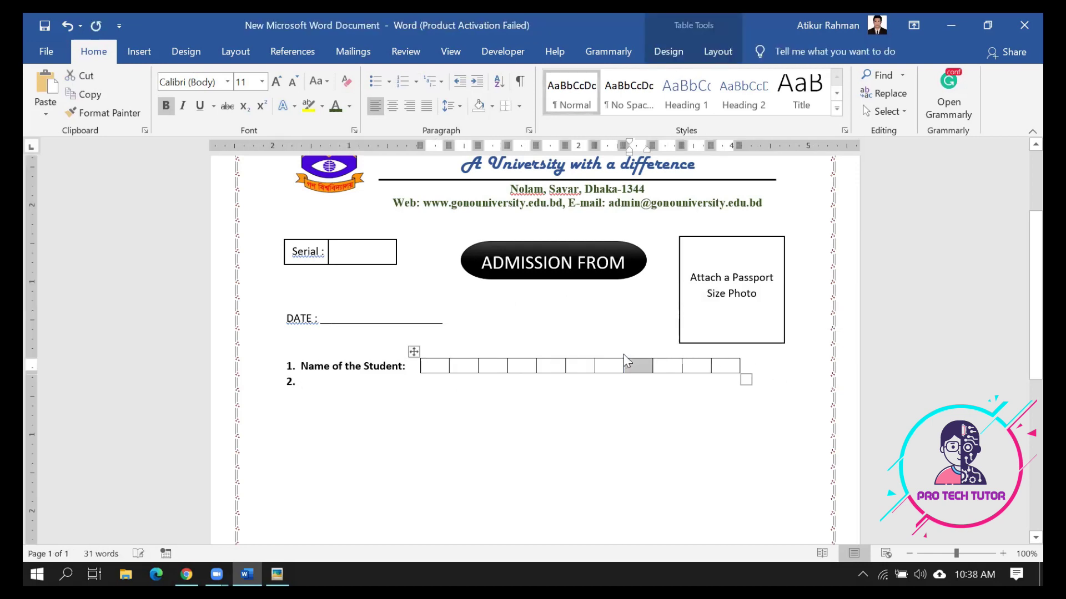
{"action": "left_click", "coordinate": [695, 416]}
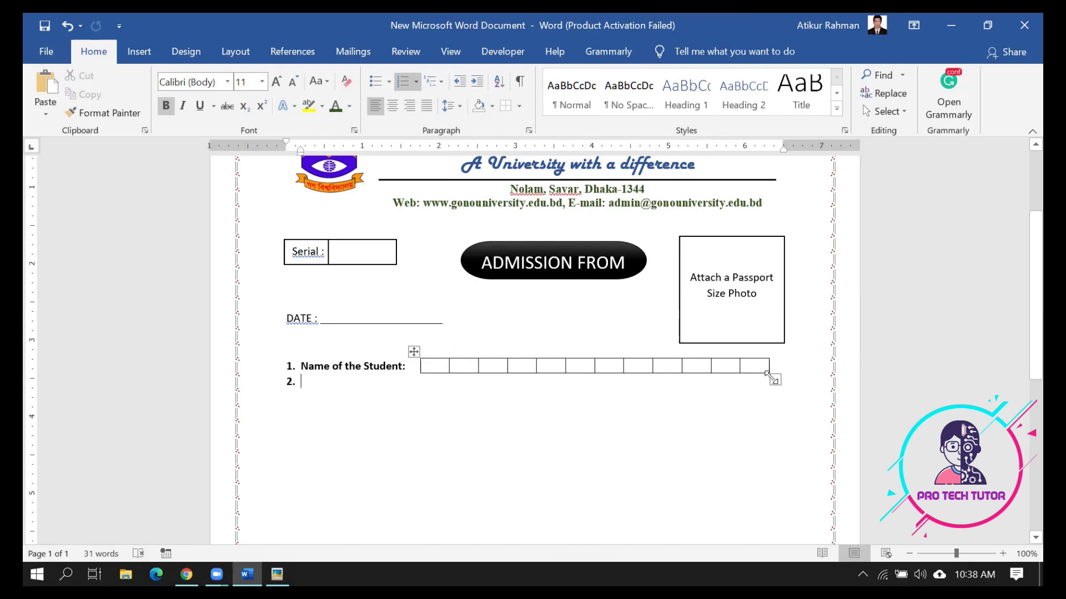
{"action": "left_click_drag", "start_coordinate": [773, 379], "coordinate": [618, 372]}
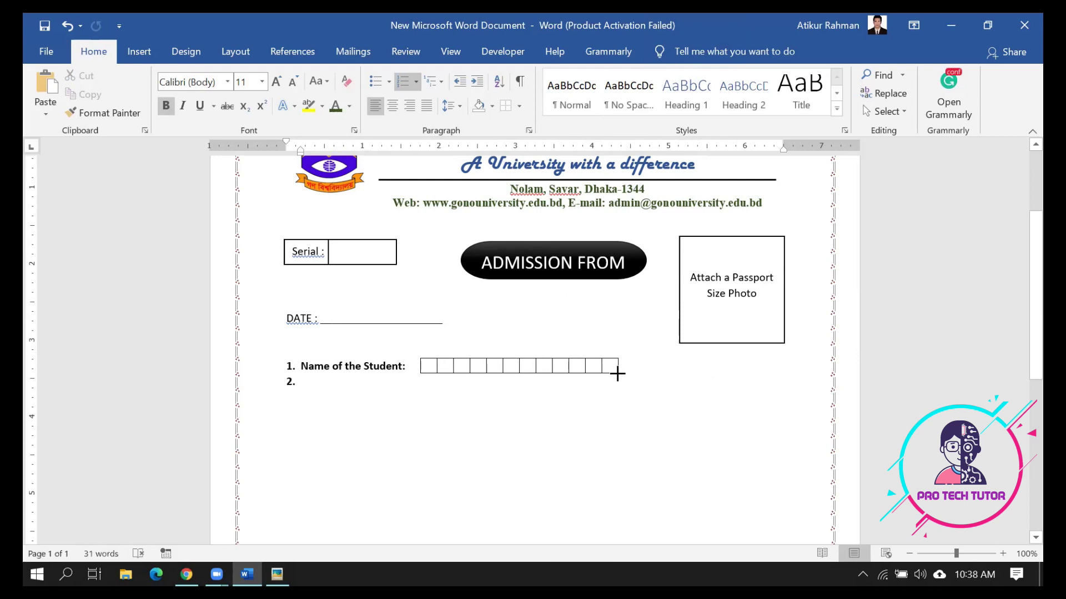
{"action": "left_click", "coordinate": [550, 353]}
{"action": "left_click", "coordinate": [550, 352]}
{"action": "left_click", "coordinate": [550, 353]}
{"action": "left_click", "coordinate": [550, 352]}
{"action": "left_click", "coordinate": [550, 352]}
{"action": "left_click", "coordinate": [550, 353]}
{"action": "left_click", "coordinate": [550, 353]}
{"action": "left_click", "coordinate": [550, 353]}
{"action": "left_click", "coordinate": [550, 352]}
{"action": "left_click", "coordinate": [601, 437]}
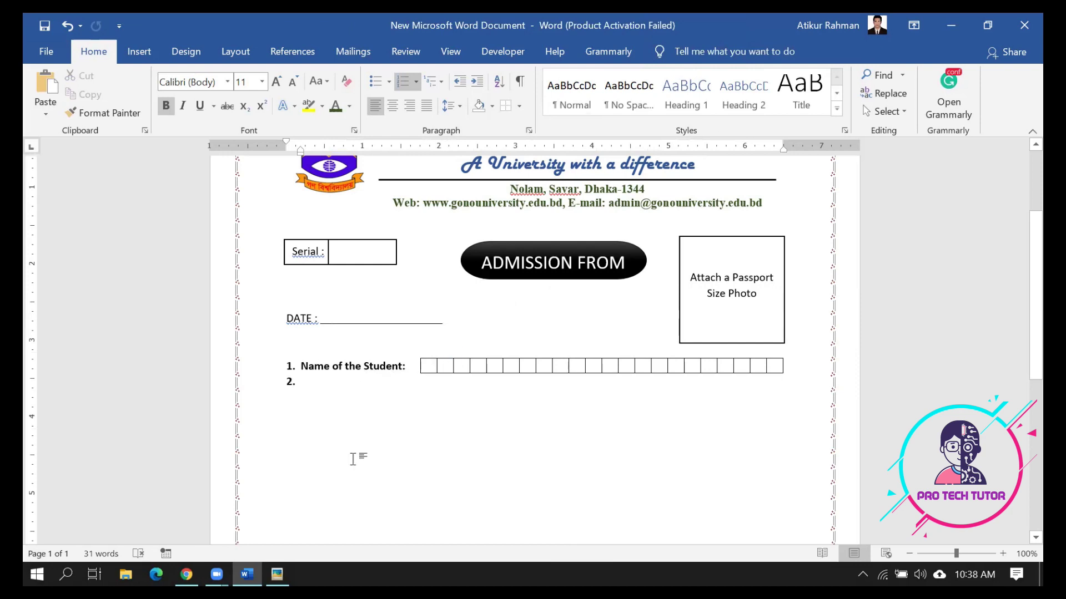
{"action": "key", "text": "alt+Tab"}
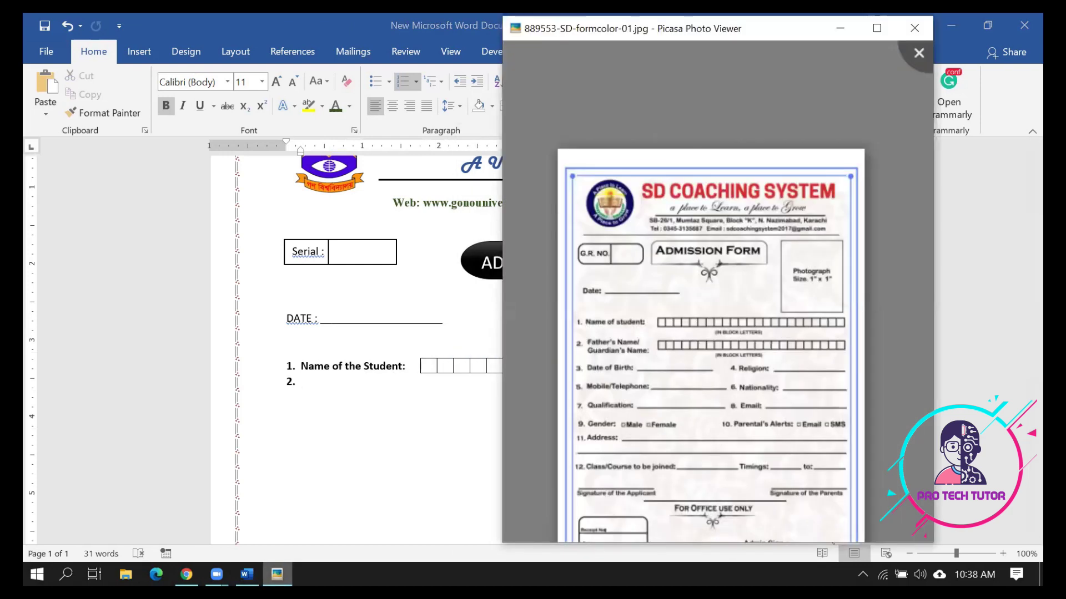
Type 'Father's Name' as item 2 and check the cells of the name table
{"action": "key", "text": "alt+Tab"}
{"action": "type", "text": "Fa"}
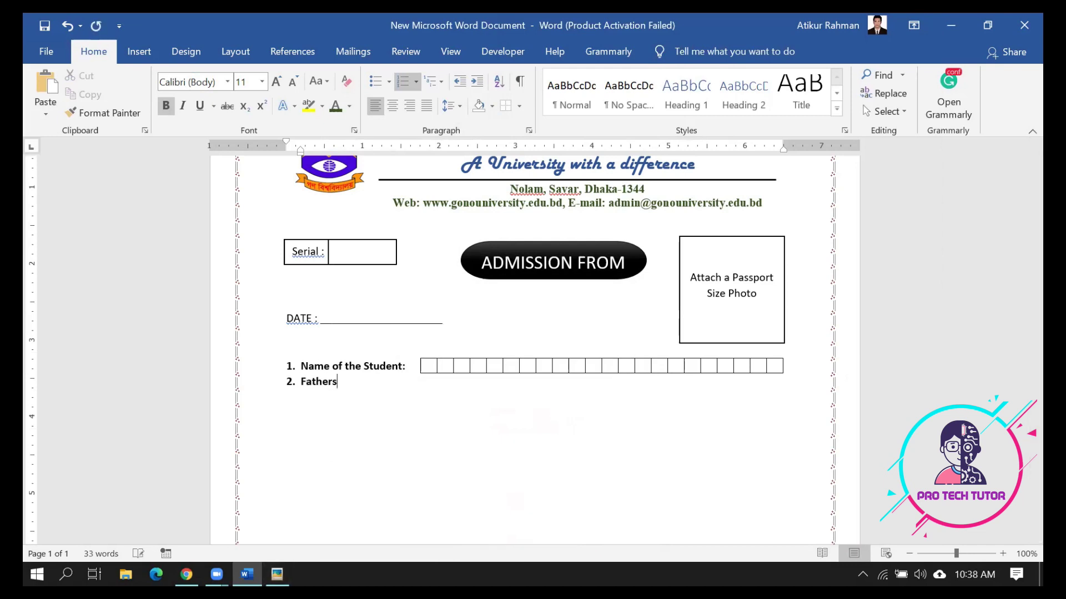
{"action": "type", "text": "ther's Name"}
{"action": "left_click", "coordinate": [431, 368]}
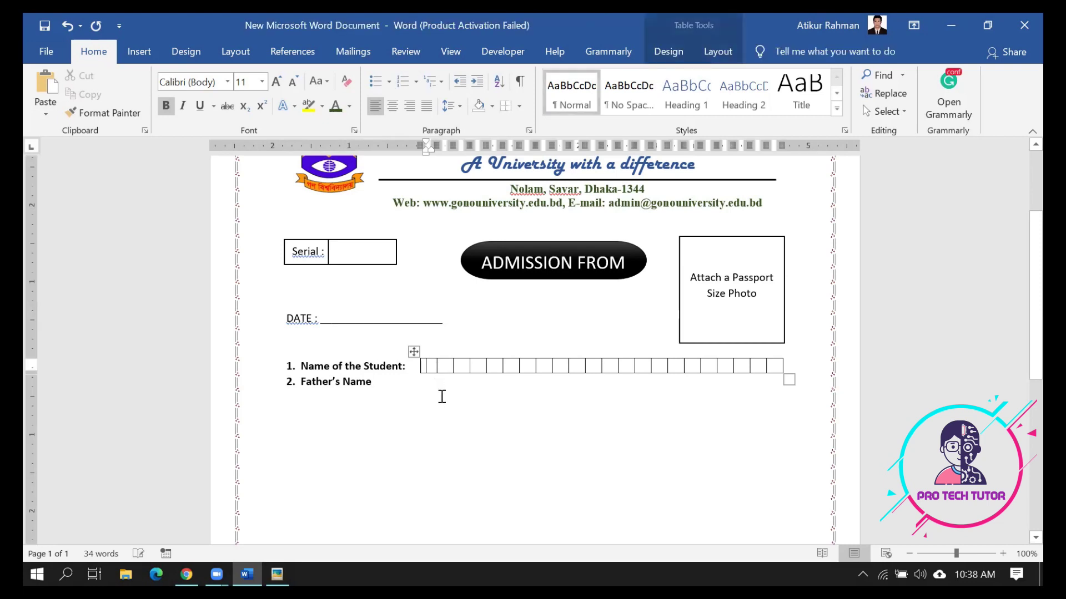
{"action": "left_click", "coordinate": [445, 370]}
{"action": "mouse_move", "coordinate": [512, 356]}
{"action": "left_click", "coordinate": [512, 355]}
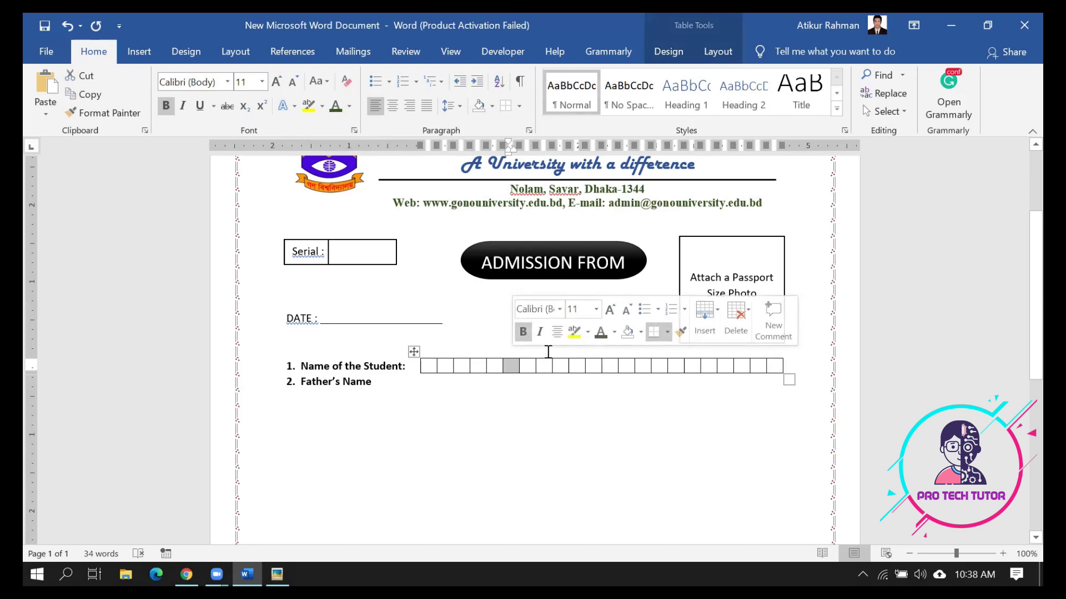
{"action": "left_click", "coordinate": [510, 367]}
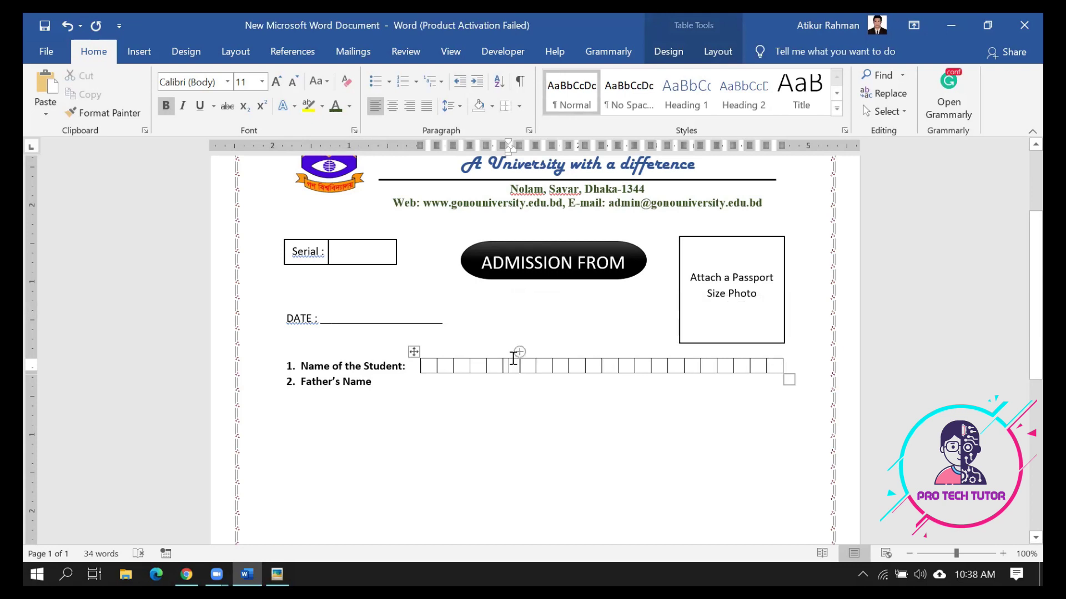
Test typing 'A' in the first name box, remove it, and return to the Father's Name line
{"action": "key", "text": "Up"}
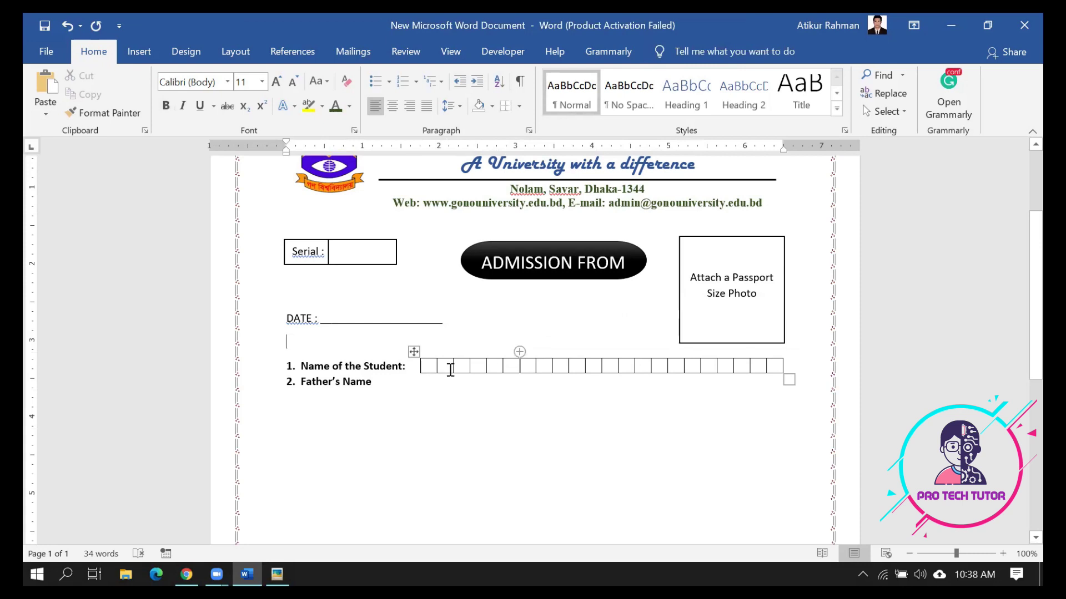
{"action": "left_click", "coordinate": [431, 365]}
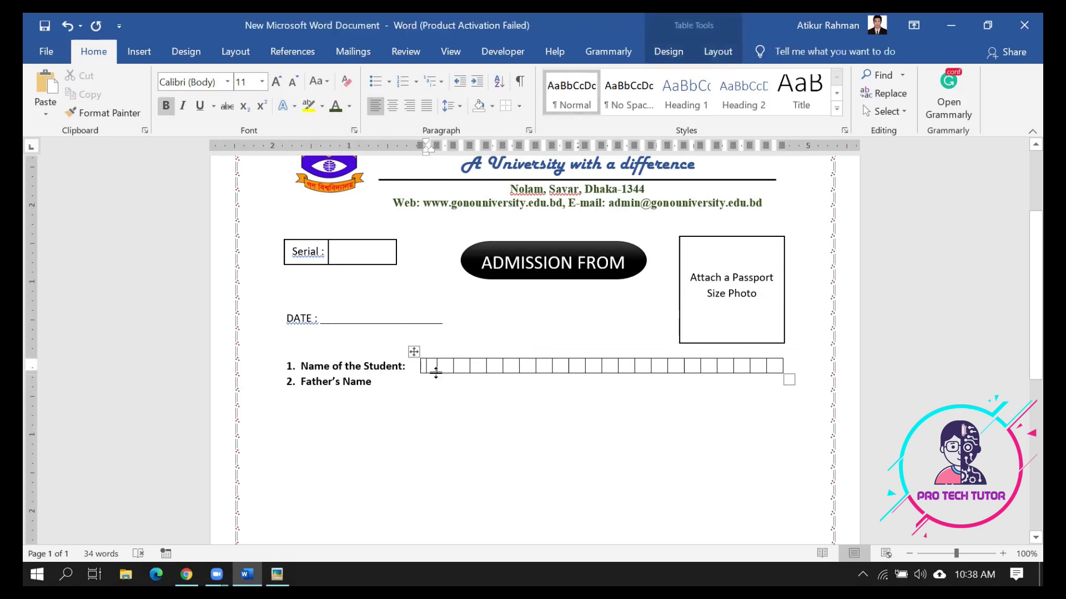
{"action": "type", "text": "A"}
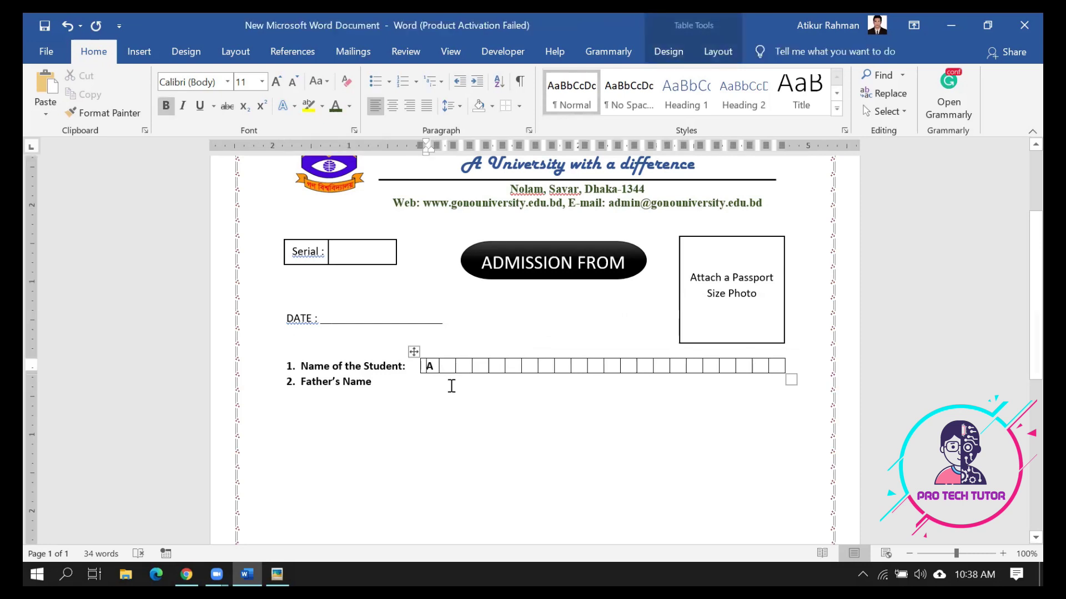
{"action": "key", "text": "Tab"}
{"action": "key", "text": "shift+Tab"}
{"action": "key", "text": "BackSpace"}
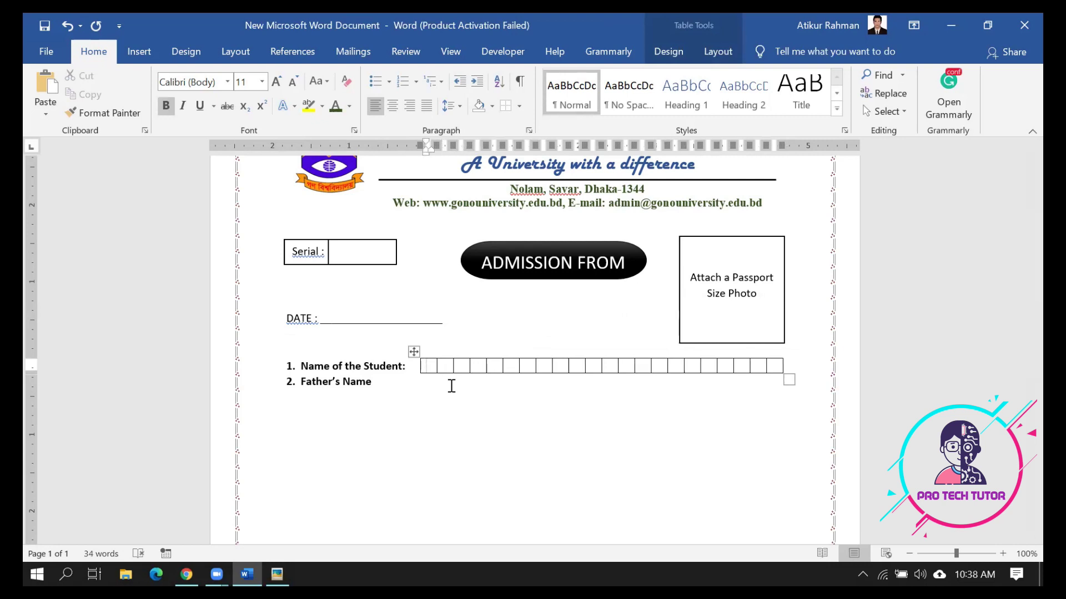
{"action": "left_click", "coordinate": [446, 366]}
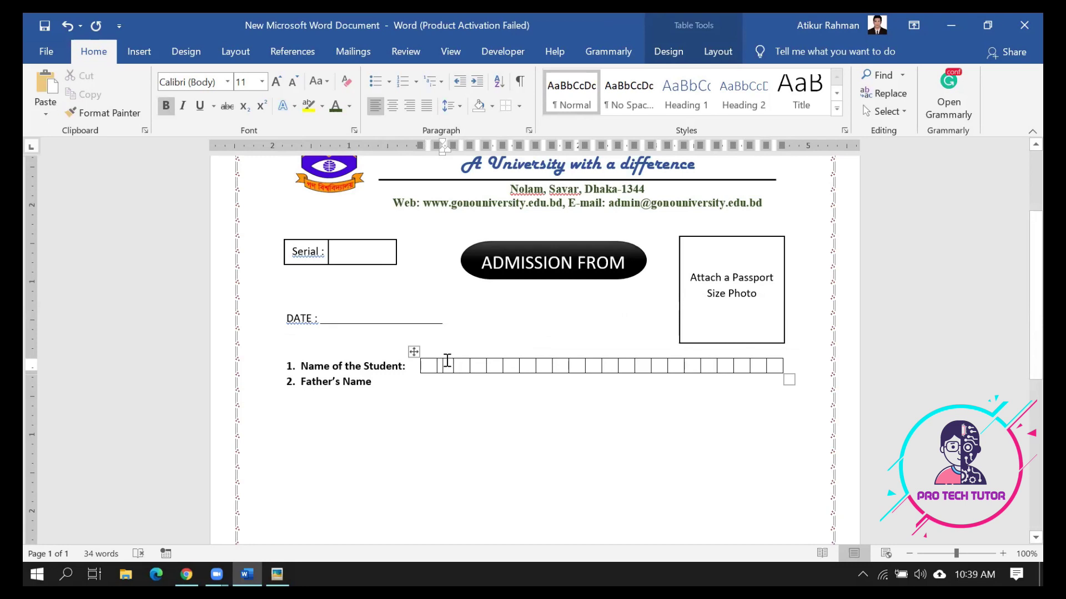
{"action": "left_click", "coordinate": [443, 367]}
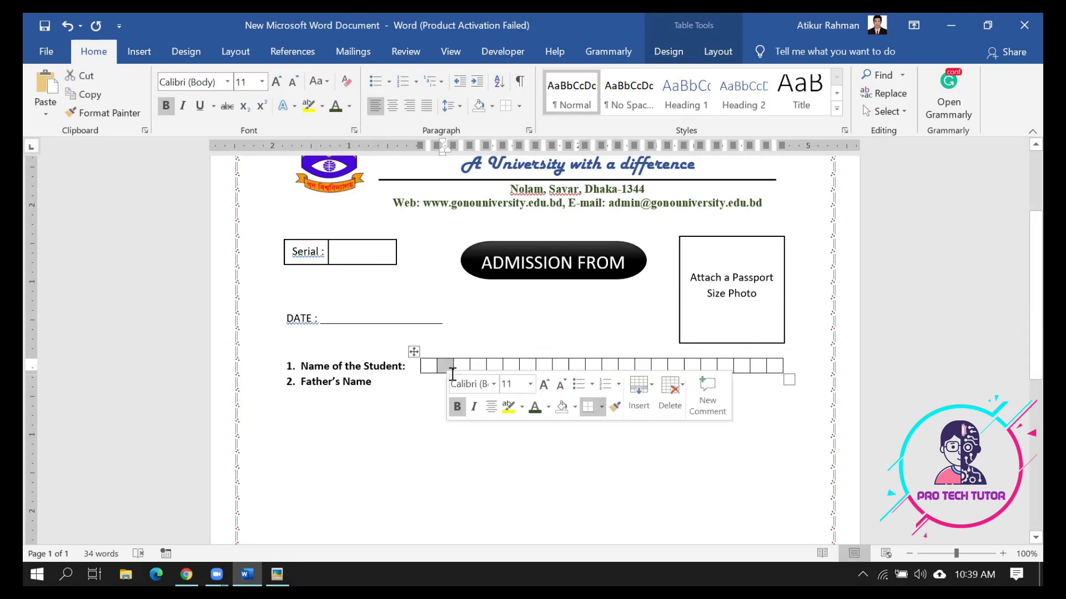
{"action": "left_click", "coordinate": [430, 447]}
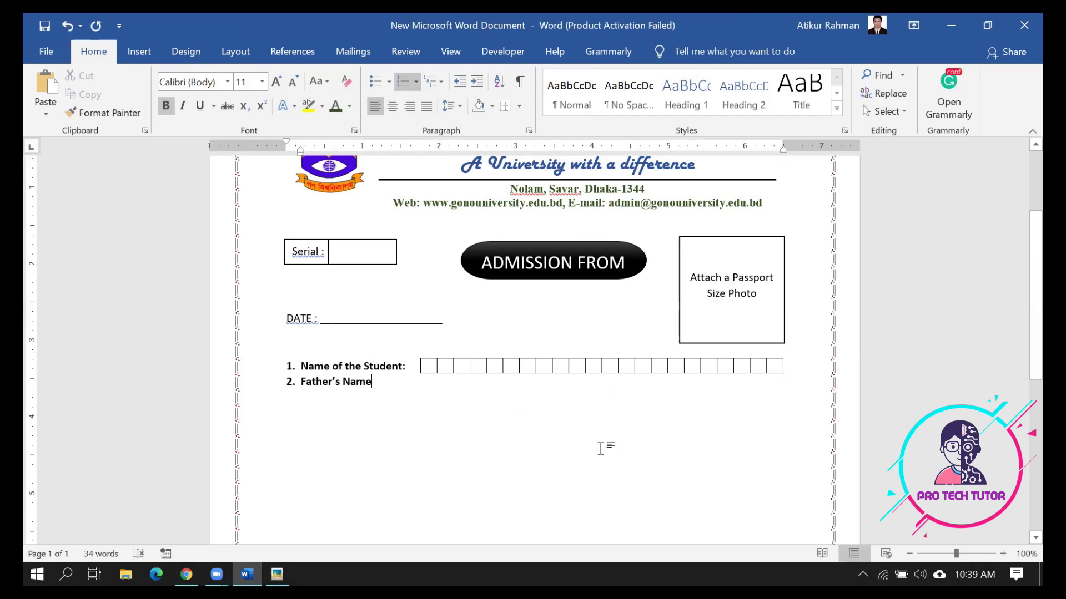
{"action": "scroll", "coordinate": [600, 448], "scroll_direction": "up", "scroll_amount": 2}
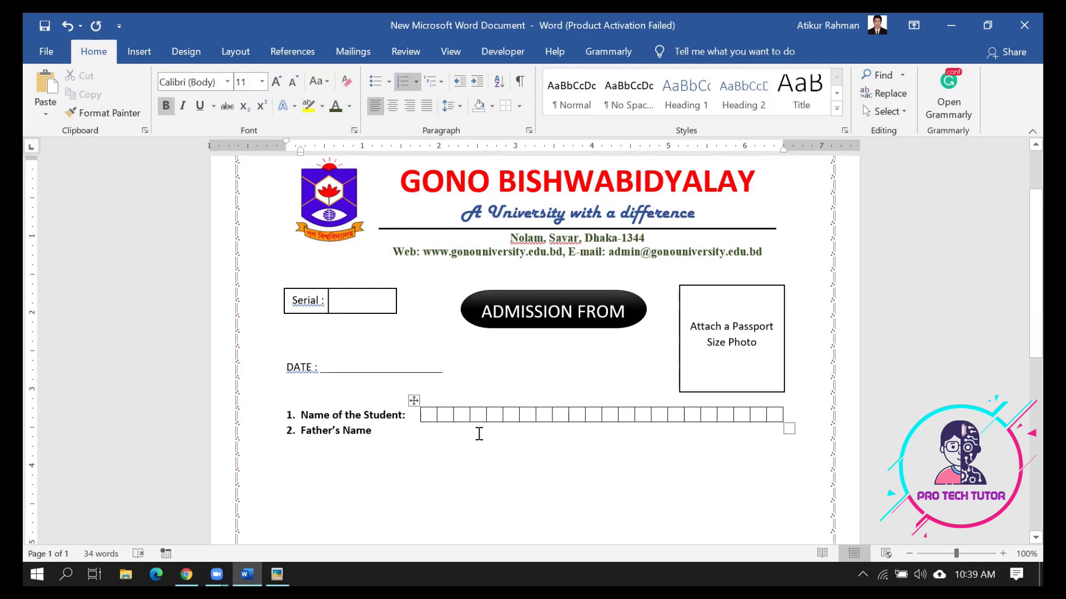
{"action": "scroll", "coordinate": [478, 432], "scroll_direction": "down", "scroll_amount": 2}
{"action": "scroll", "coordinate": [477, 430], "scroll_direction": "up", "scroll_amount": 1}
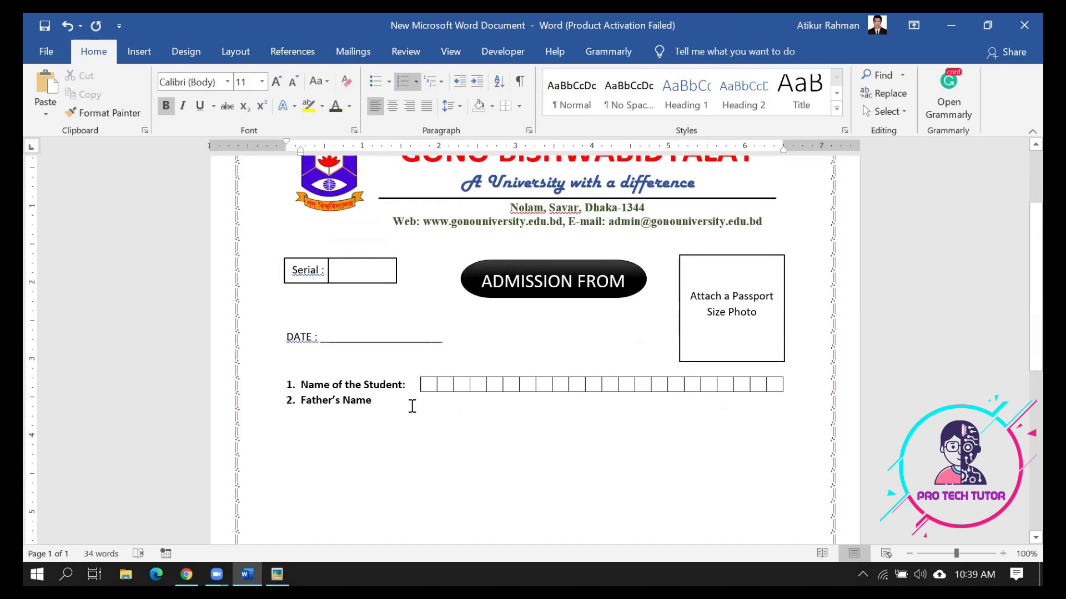
Remove the spaces before the colons in 'Serial:' and 'DATE:', and make the DATE line bold
{"action": "left_click", "coordinate": [324, 271]}
{"action": "key", "text": "BackSpace"}
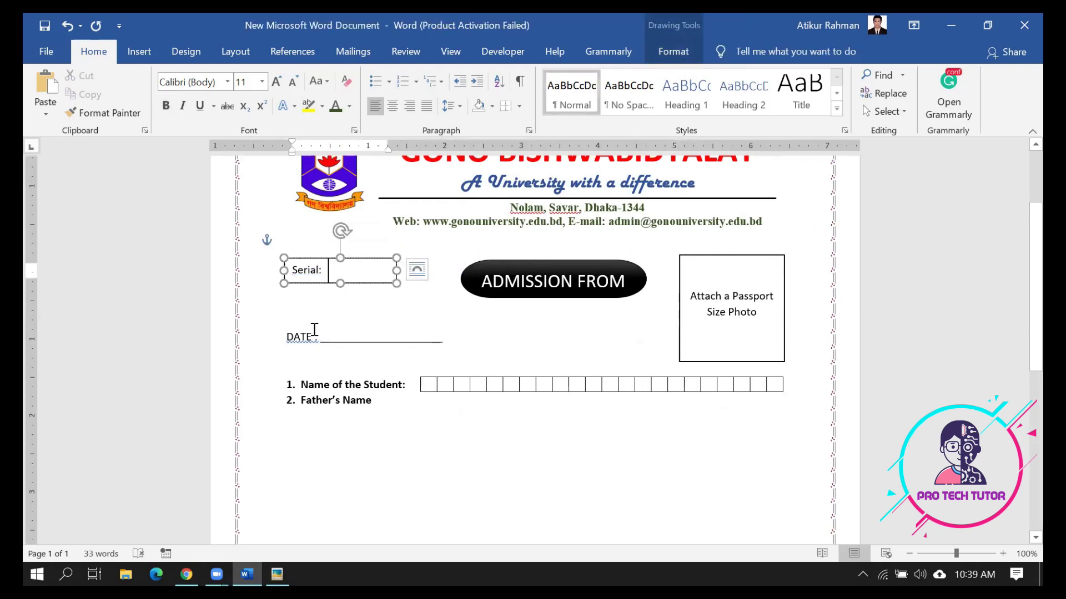
{"action": "left_click", "coordinate": [313, 338]}
{"action": "key", "text": "BackSpace"}
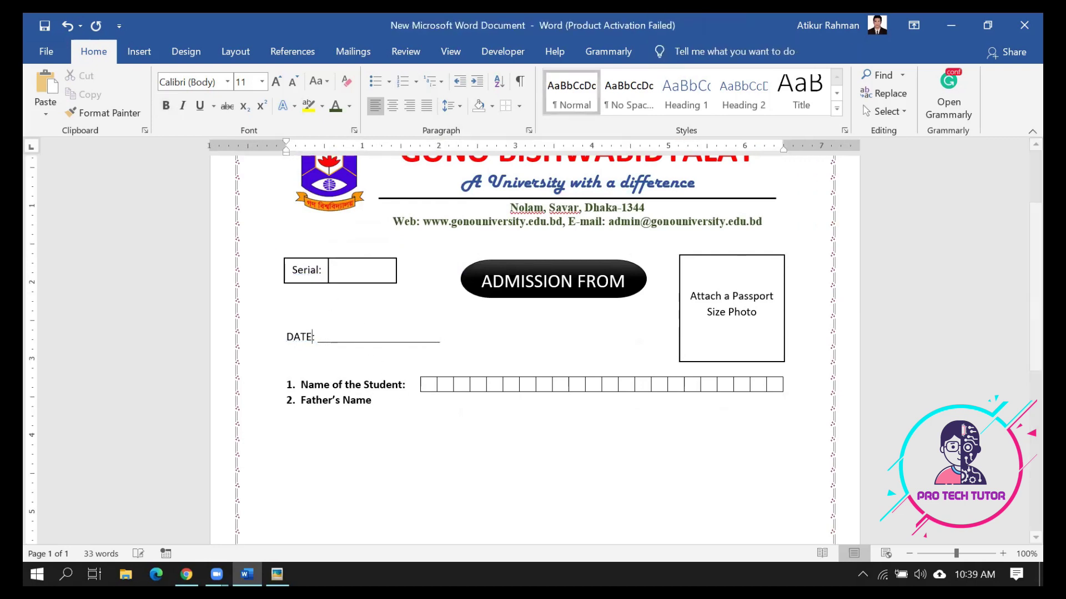
{"action": "left_click_drag", "start_coordinate": [443, 337], "coordinate": [255, 337]}
{"action": "left_click", "coordinate": [168, 105]}
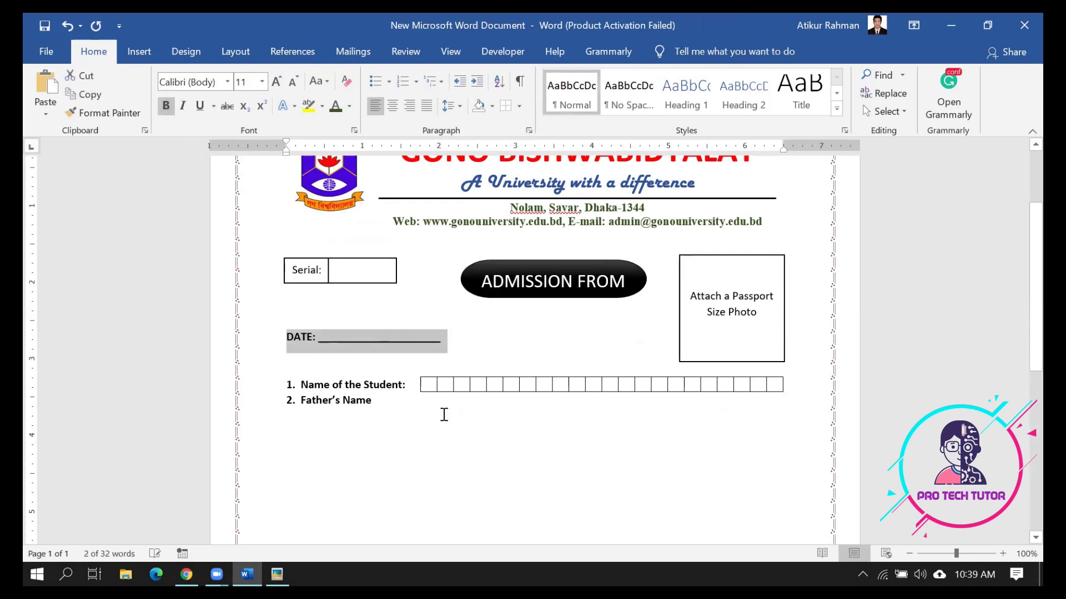
{"action": "left_click", "coordinate": [436, 398]}
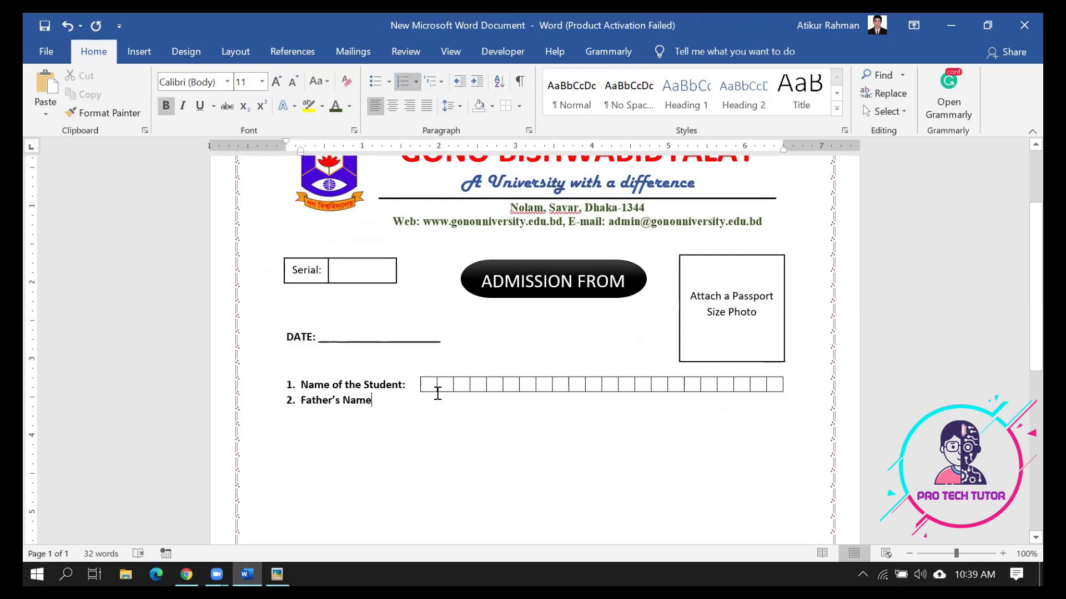
{"action": "left_click", "coordinate": [436, 384]}
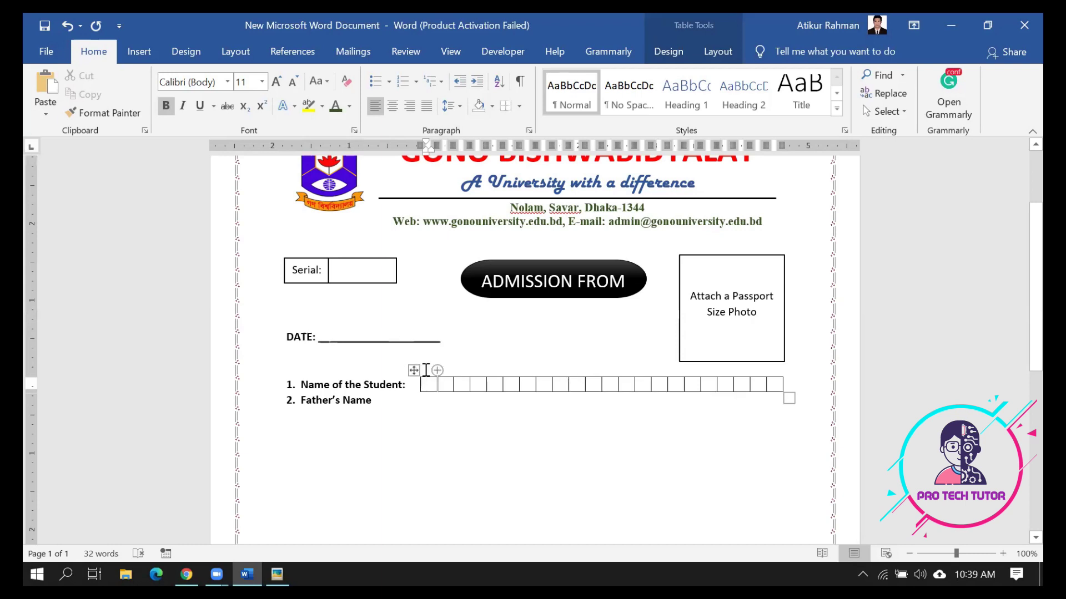
{"action": "scroll", "coordinate": [425, 357], "scroll_direction": "up", "scroll_amount": 1}
{"action": "scroll", "coordinate": [364, 235], "scroll_direction": "up", "scroll_amount": 2}
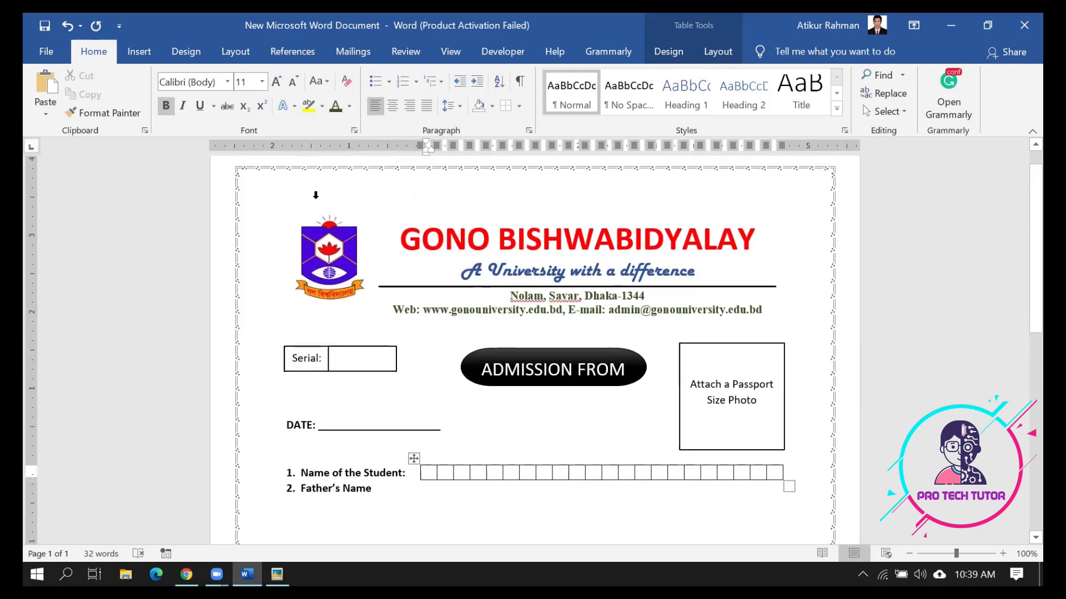
{"action": "left_click", "coordinate": [391, 272]}
{"action": "left_click", "coordinate": [280, 211]}
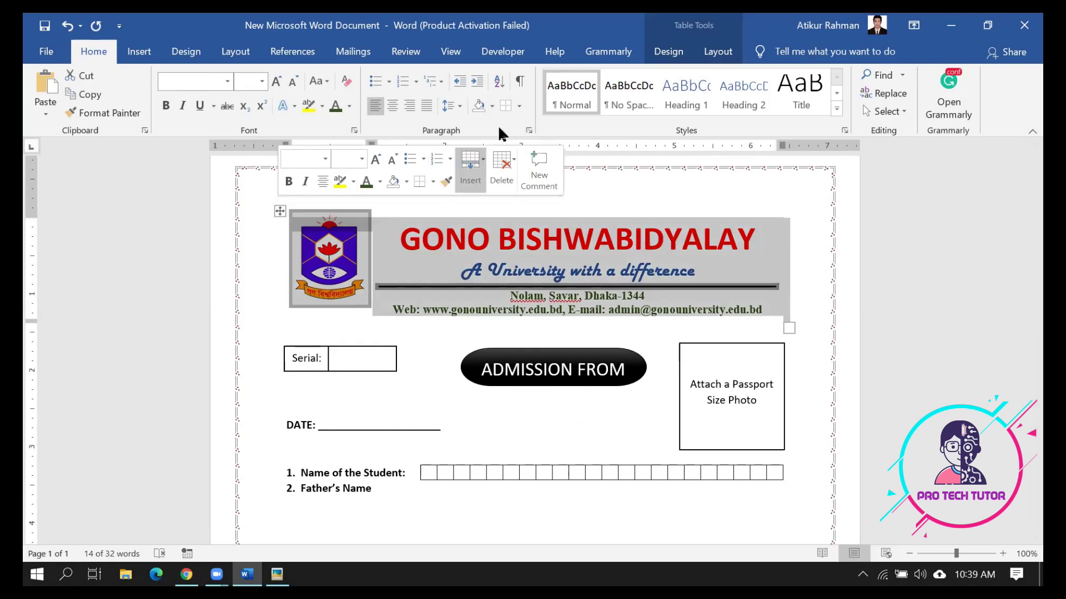
{"action": "left_click", "coordinate": [520, 106]}
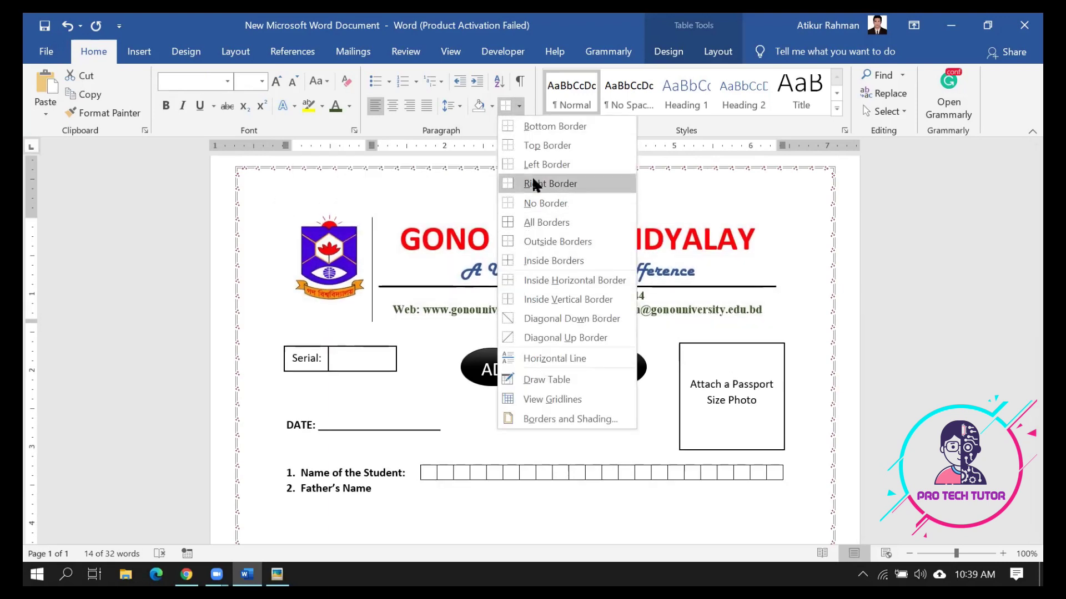
{"action": "left_click", "coordinate": [532, 222]}
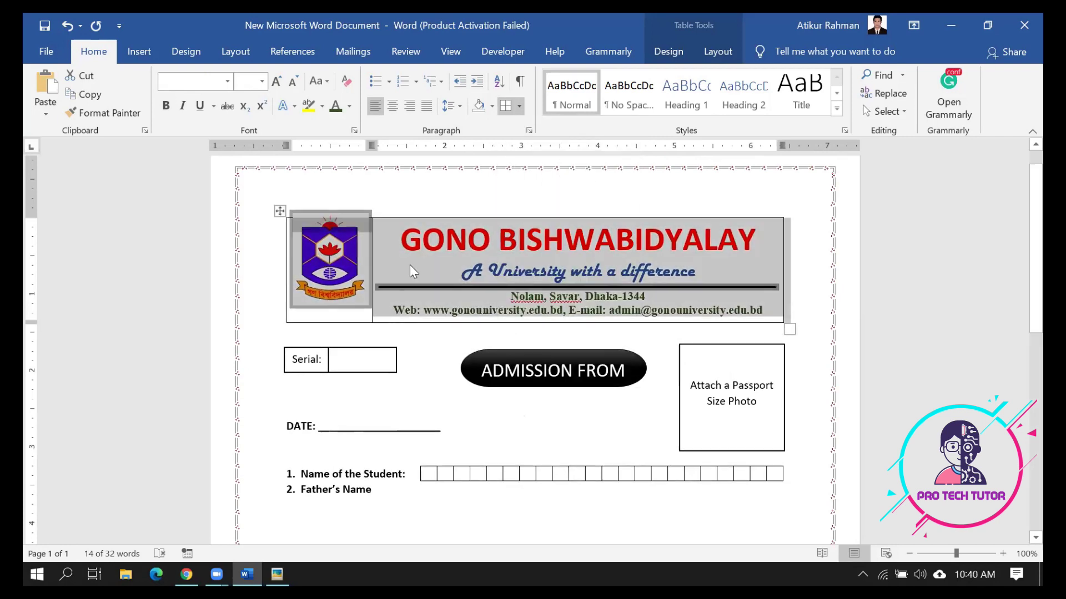
{"action": "left_click", "coordinate": [520, 108]}
{"action": "left_click", "coordinate": [521, 205]}
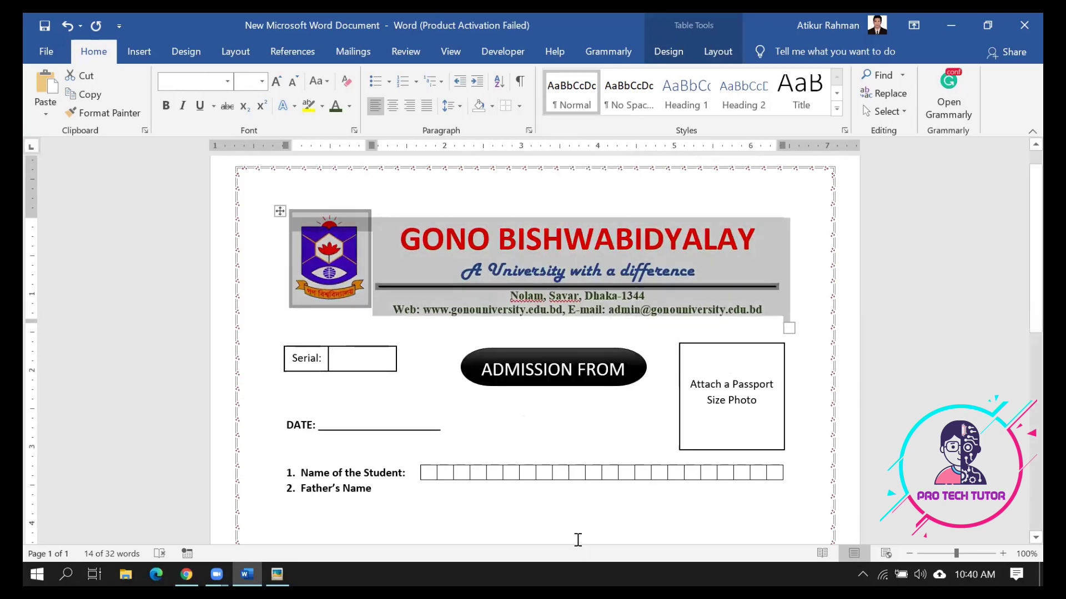
{"action": "left_click", "coordinate": [577, 540]}
{"action": "scroll", "coordinate": [566, 504], "scroll_direction": "down", "scroll_amount": 2}
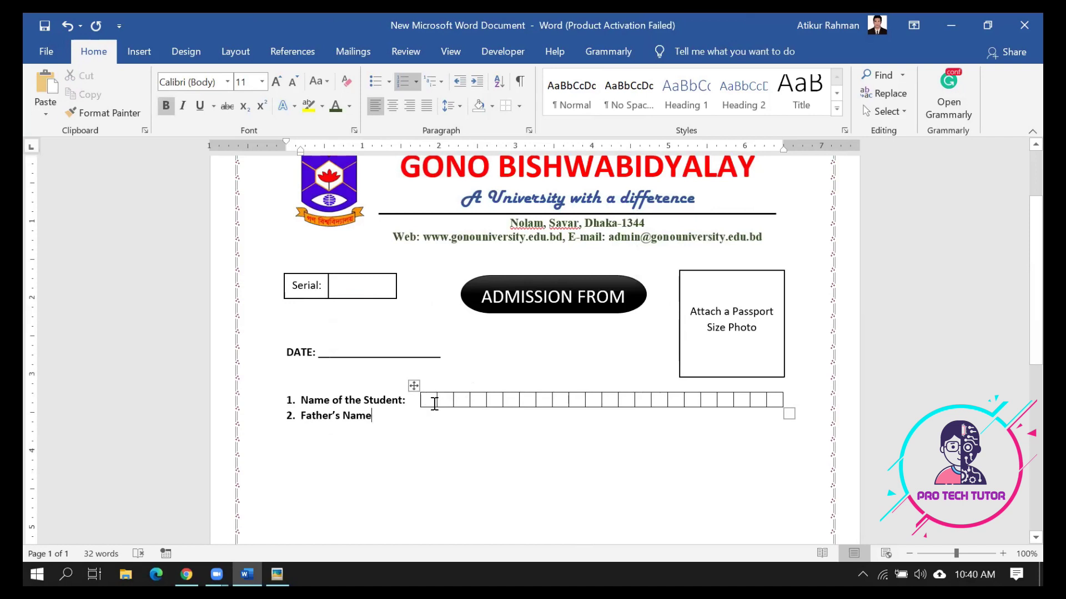
Delete the student-name box row and open the table size grid after 'Name of the Student:'
{"action": "mouse_move", "coordinate": [585, 391]}
{"action": "left_click_drag", "start_coordinate": [774, 401], "coordinate": [428, 397]}
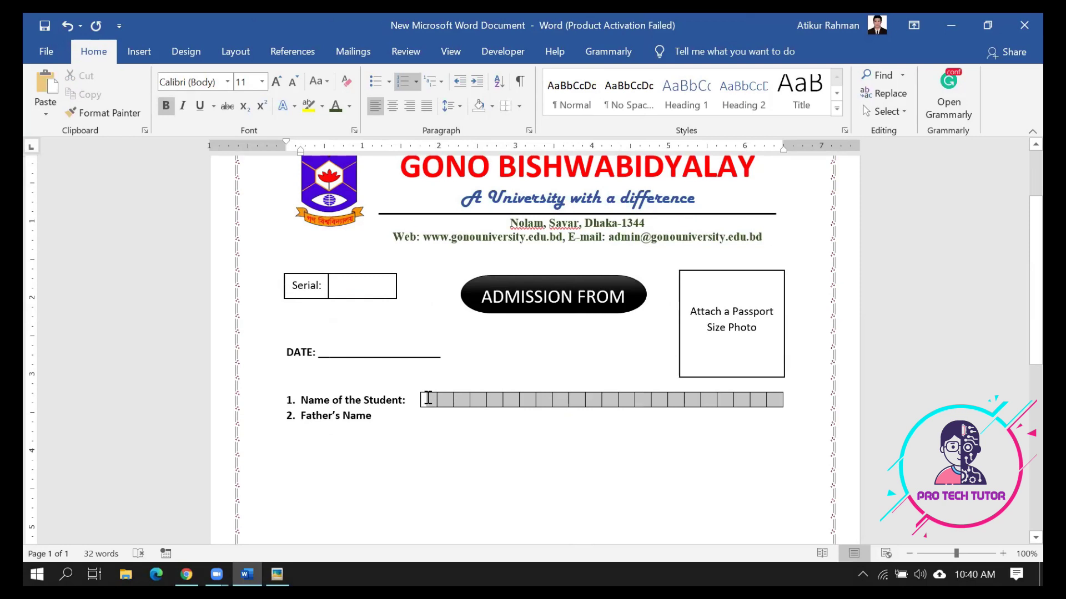
{"action": "left_click_drag", "start_coordinate": [428, 398], "coordinate": [428, 400]}
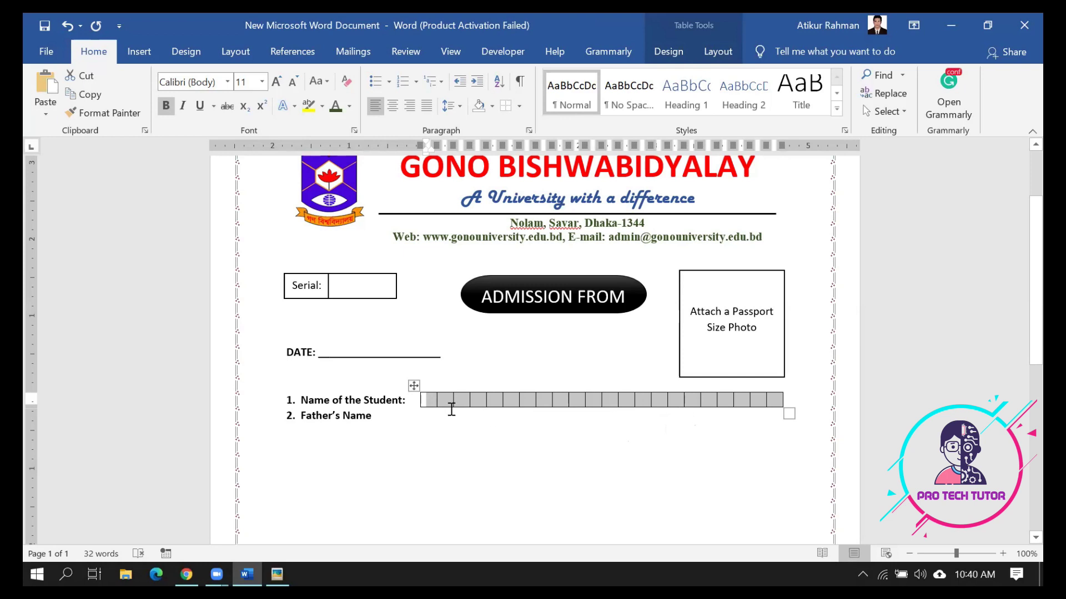
{"action": "key", "text": "BackSpace"}
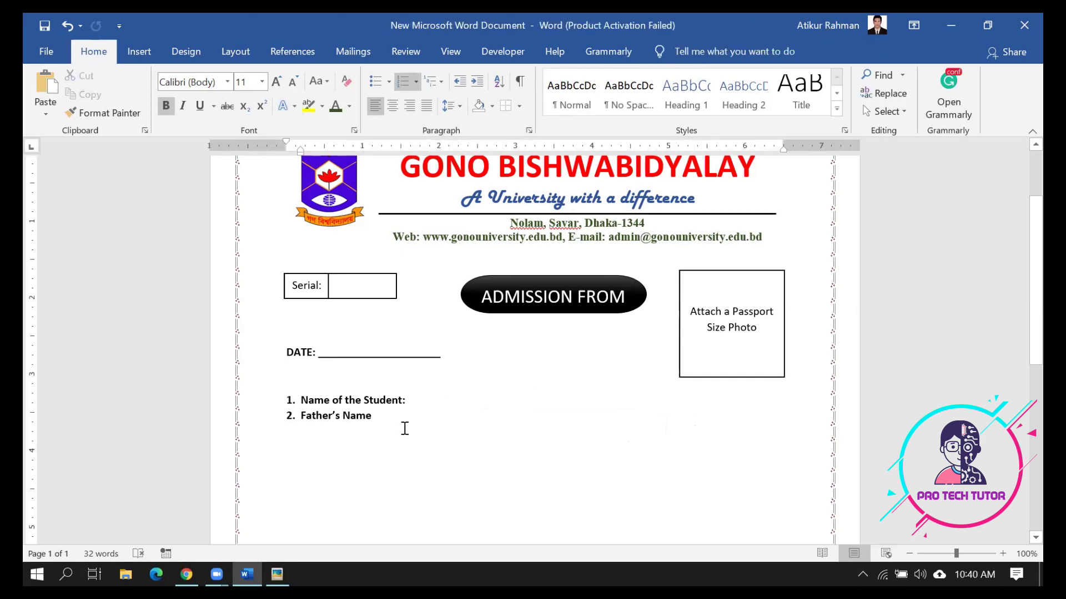
{"action": "left_click", "coordinate": [416, 406]}
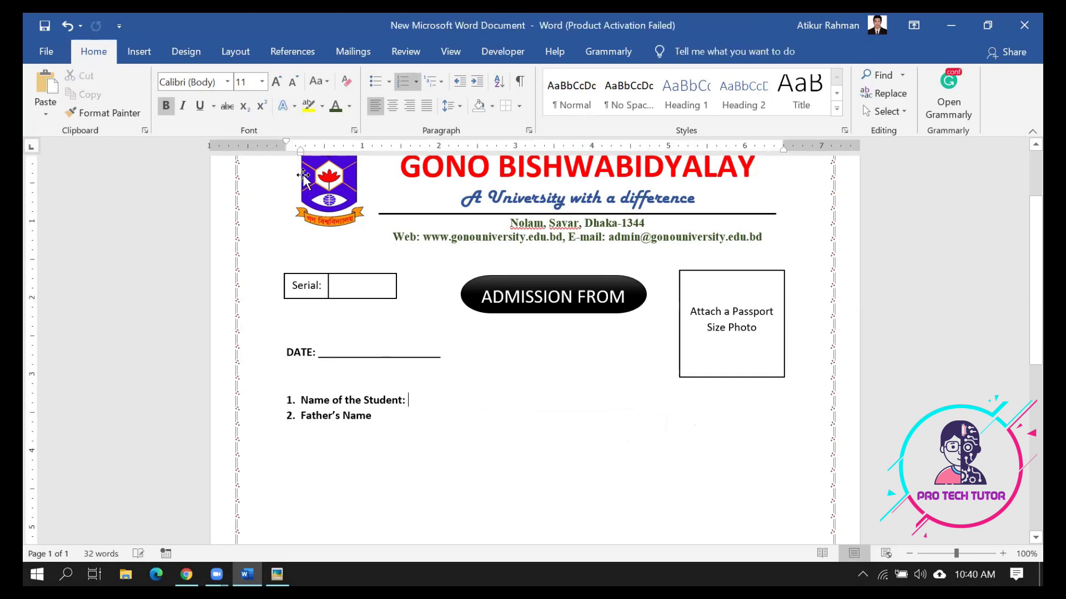
{"action": "left_click", "coordinate": [139, 51]}
{"action": "left_click", "coordinate": [137, 112]}
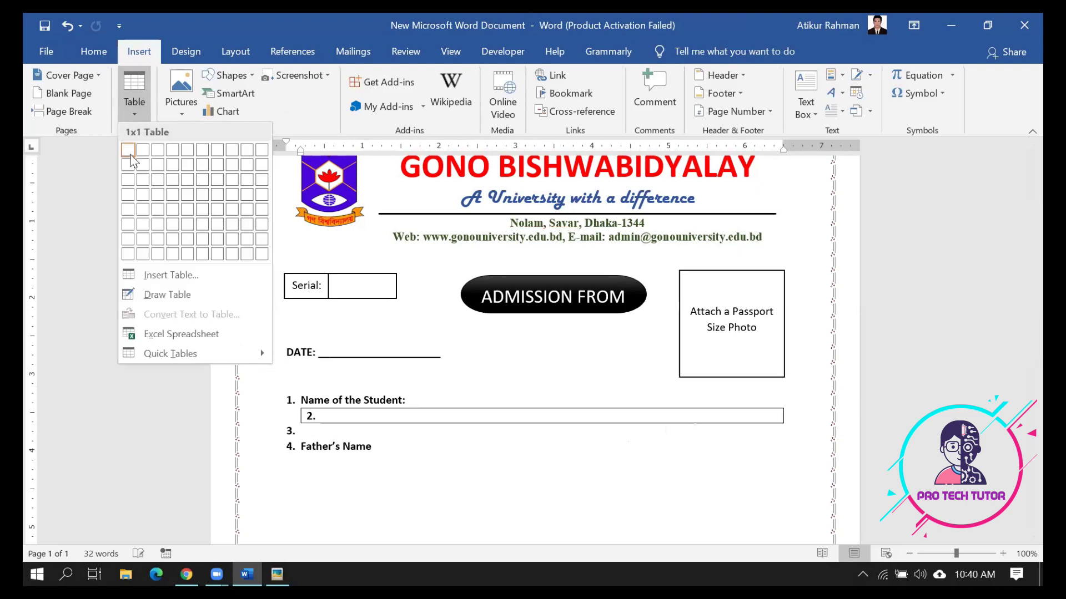
Draw a long rectangle after 'Name of the Student:' with white fill and black outline
{"action": "left_click", "coordinate": [435, 440]}
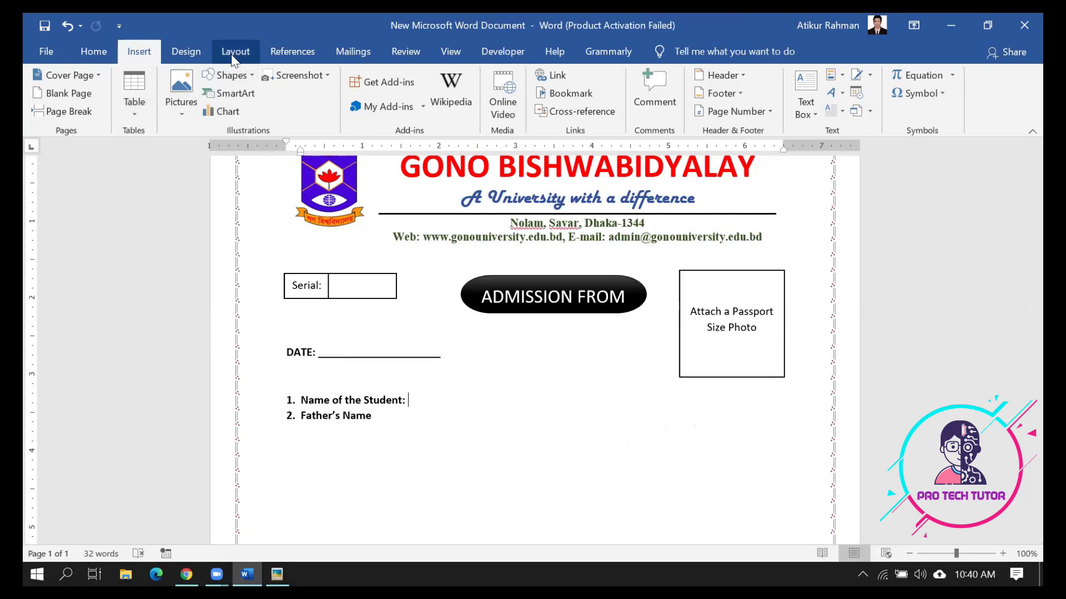
{"action": "left_click", "coordinate": [188, 51]}
{"action": "left_click", "coordinate": [139, 51]}
{"action": "left_click", "coordinate": [228, 75]}
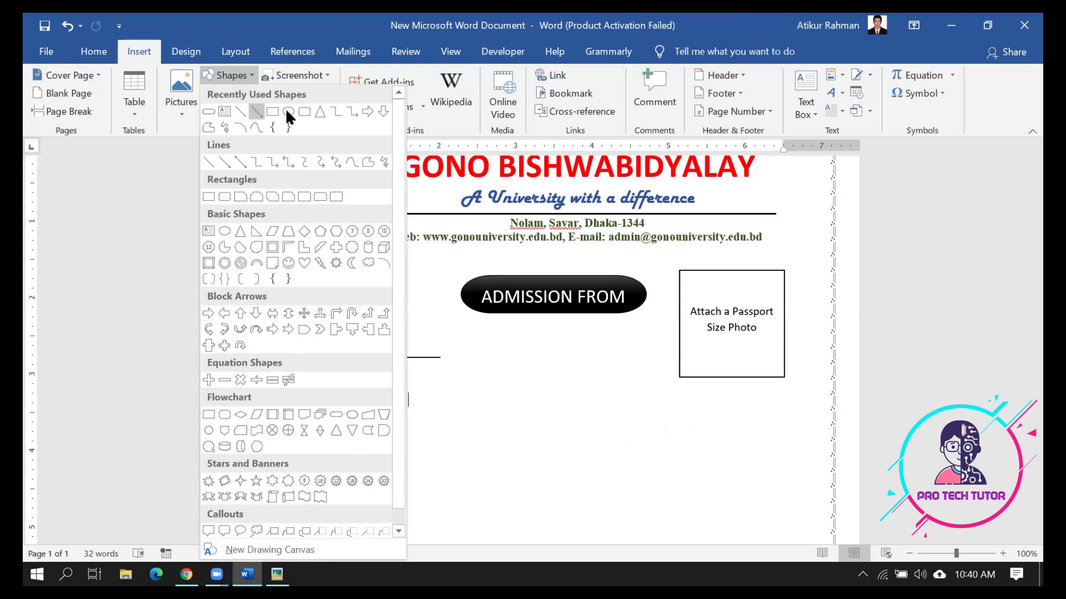
{"action": "left_click", "coordinate": [272, 111]}
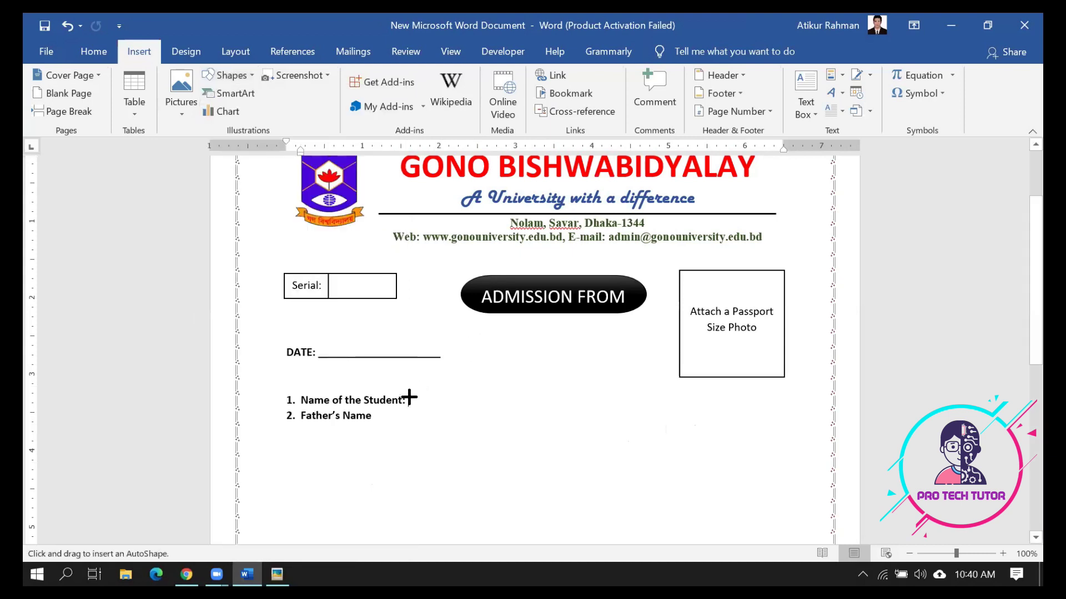
{"action": "left_click_drag", "start_coordinate": [409, 394], "coordinate": [740, 394]}
{"action": "mouse_move", "coordinate": [769, 354]}
{"action": "left_mouse_down"}
{"action": "mouse_move", "coordinate": [810, 416]}
{"action": "mouse_move", "coordinate": [786, 411]}
{"action": "left_mouse_up"}
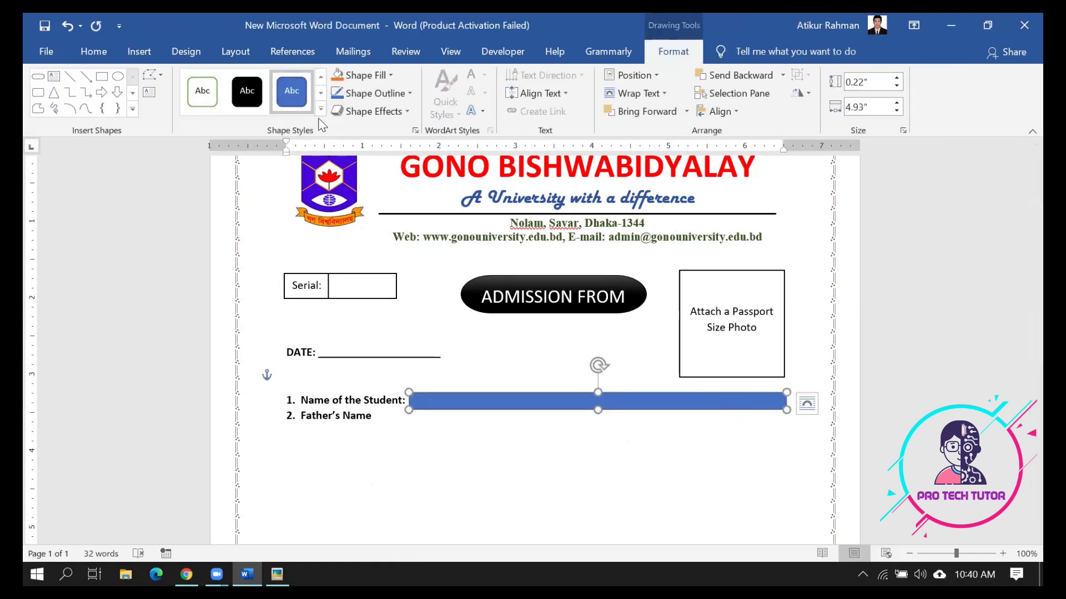
{"action": "left_click", "coordinate": [321, 110]}
{"action": "left_click", "coordinate": [203, 129]}
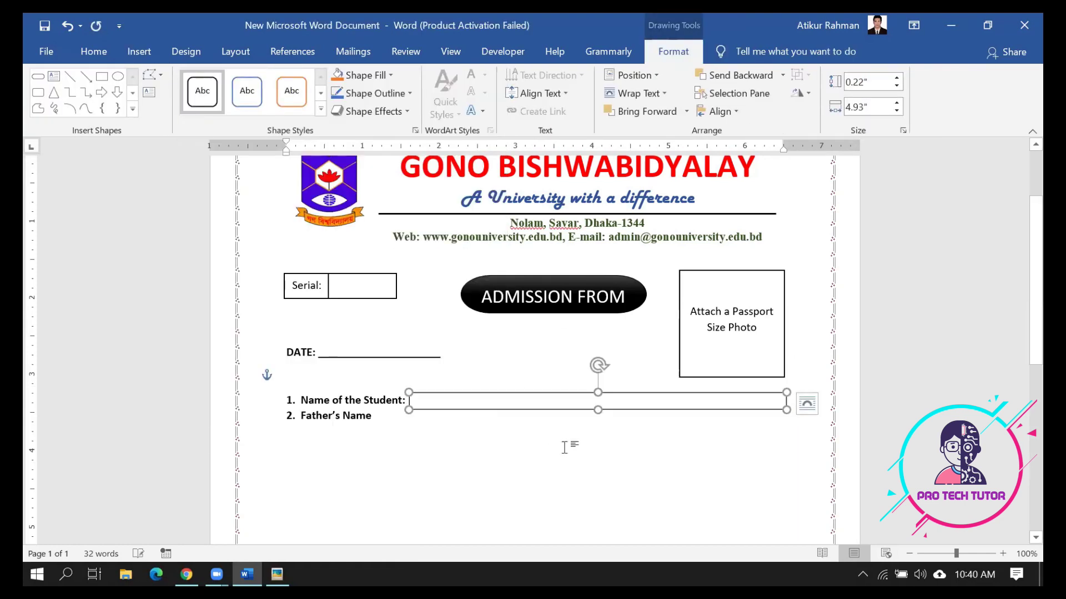
{"action": "left_click", "coordinate": [595, 494]}
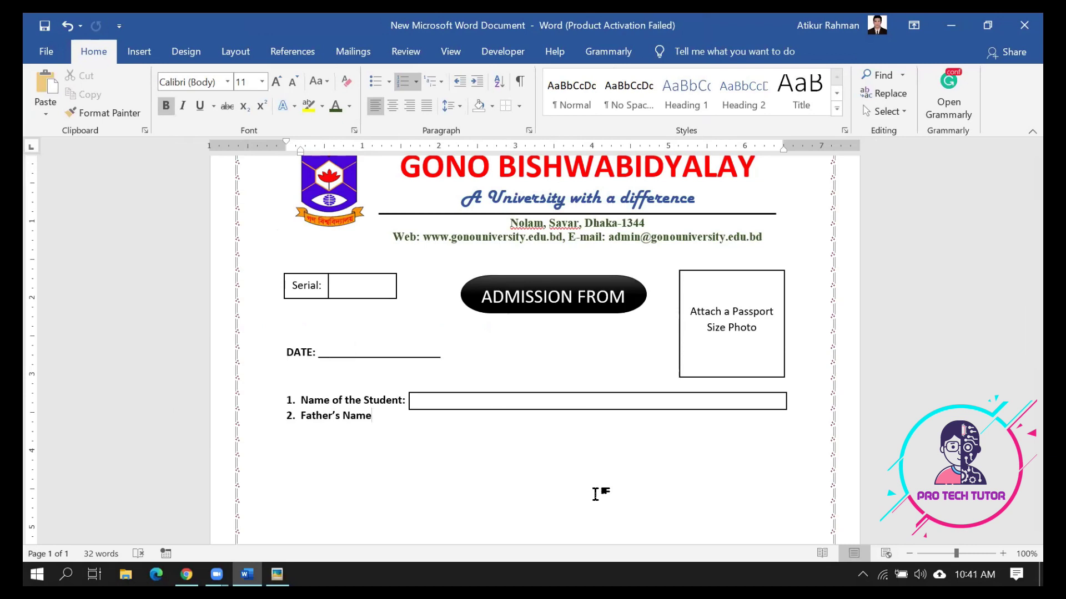
Add a colon after 'Father's Name' and set both numbered lines to 2.0 line spacing
{"action": "type", "text": ":"}
{"action": "left_click_drag", "start_coordinate": [381, 416], "coordinate": [272, 404]}
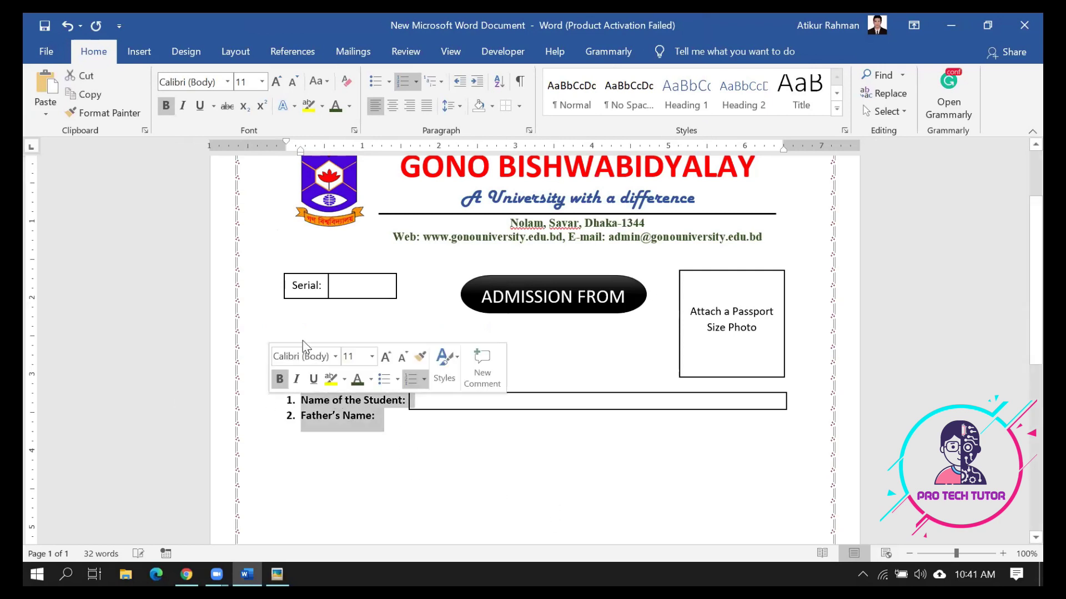
{"action": "left_click", "coordinate": [462, 108]}
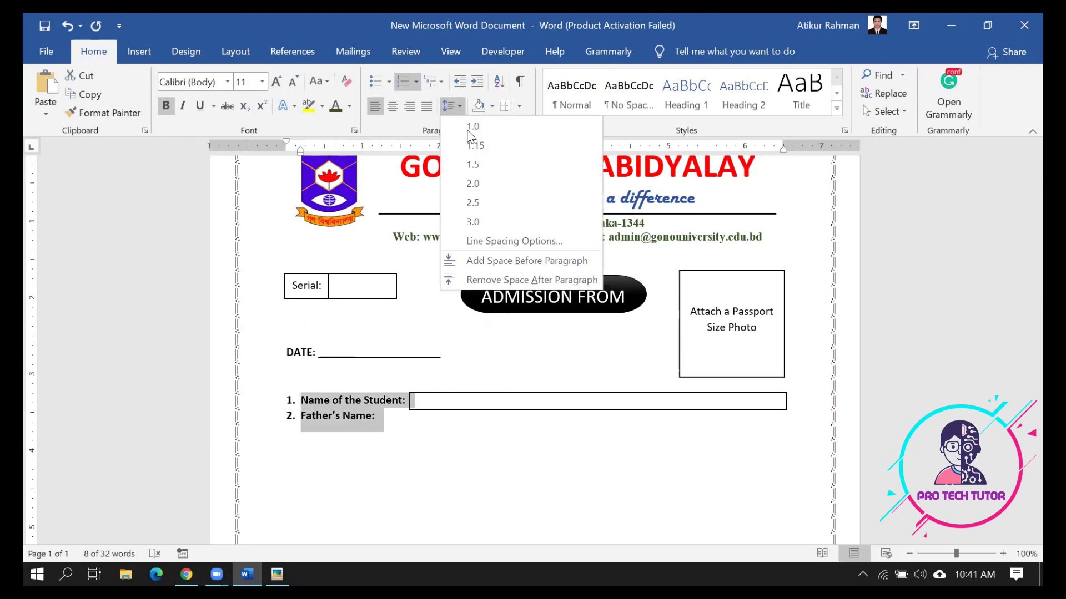
{"action": "left_click", "coordinate": [472, 184]}
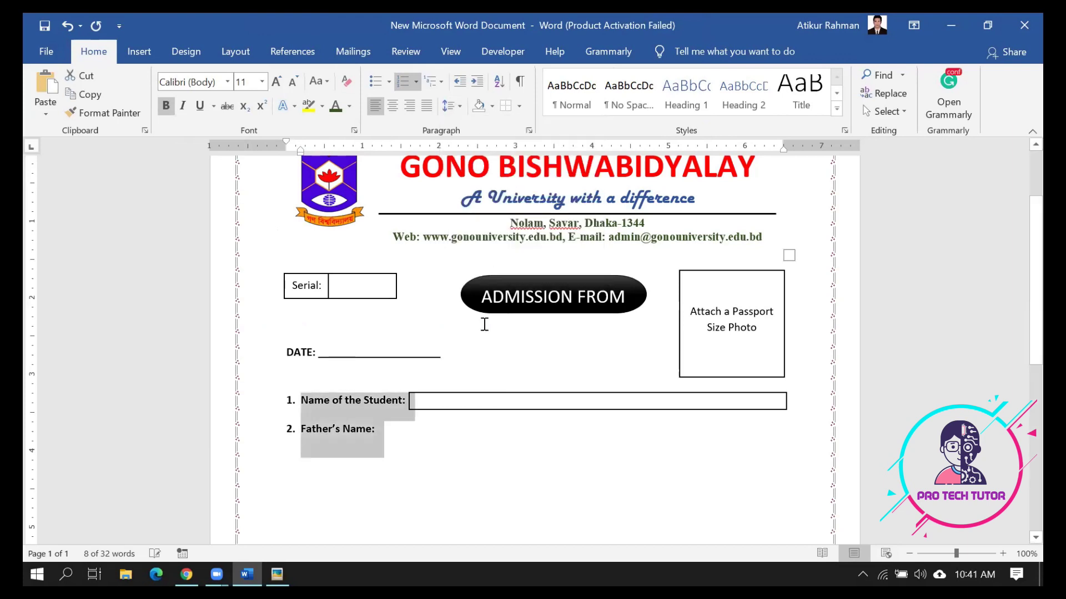
{"action": "left_click", "coordinate": [496, 460]}
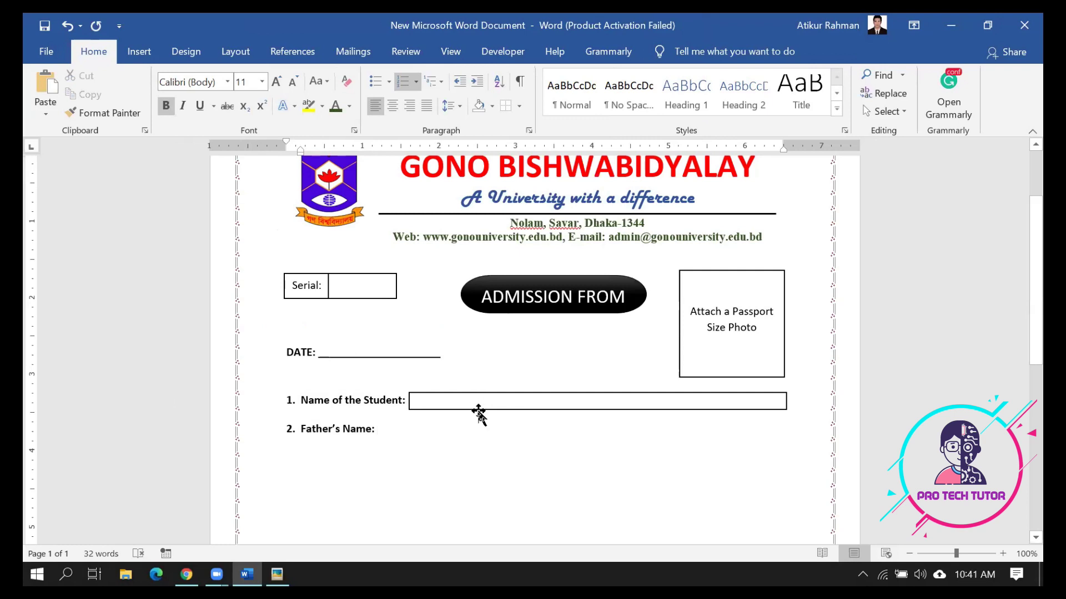
Copy the Name answer box and place the duplicate beside 'Father's Name:'
{"action": "left_click", "coordinate": [478, 411]}
{"action": "key", "text": "ctrl+c"}
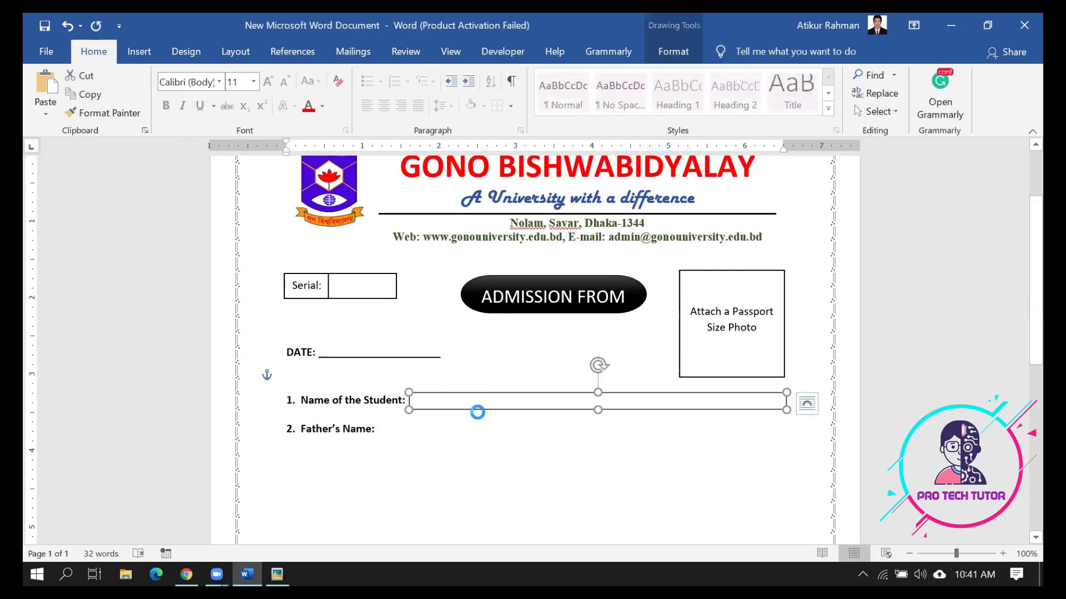
{"action": "key", "text": "ctrl+v"}
{"action": "mouse_move", "coordinate": [475, 425]}
{"action": "left_mouse_down"}
{"action": "mouse_move", "coordinate": [451, 442]}
{"action": "mouse_move", "coordinate": [462, 438]}
{"action": "left_mouse_up"}
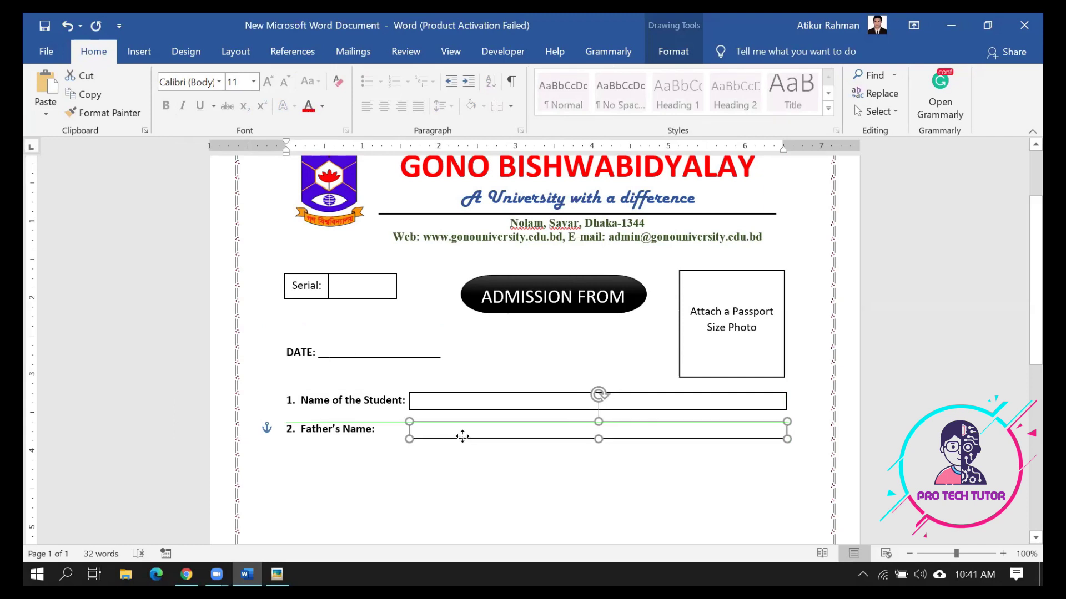
{"action": "left_click_drag", "start_coordinate": [462, 437], "coordinate": [462, 436]}
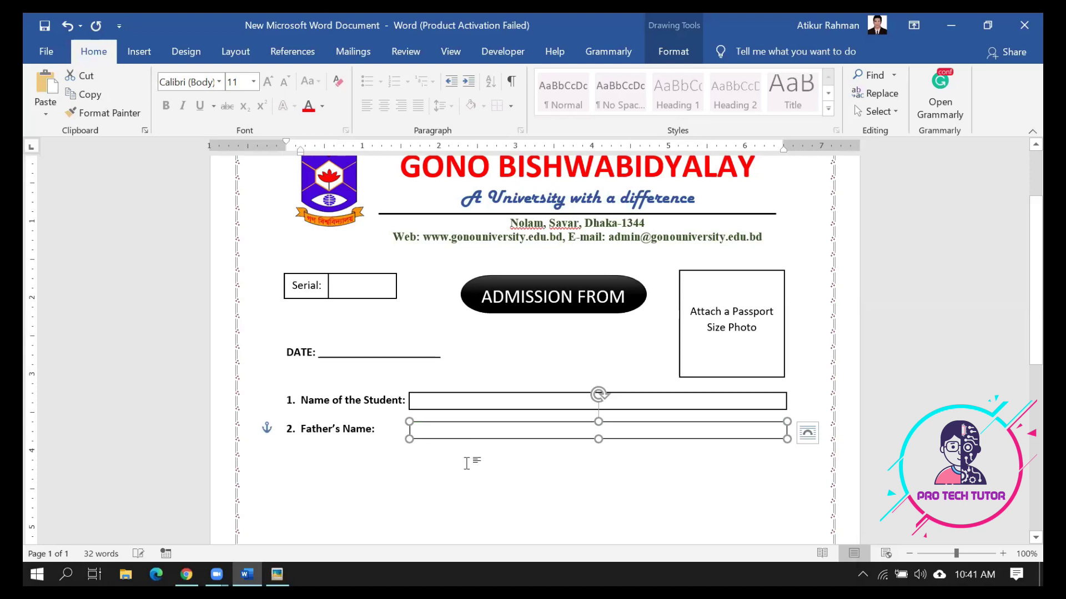
{"action": "left_click", "coordinate": [473, 471]}
{"action": "left_click", "coordinate": [469, 439]}
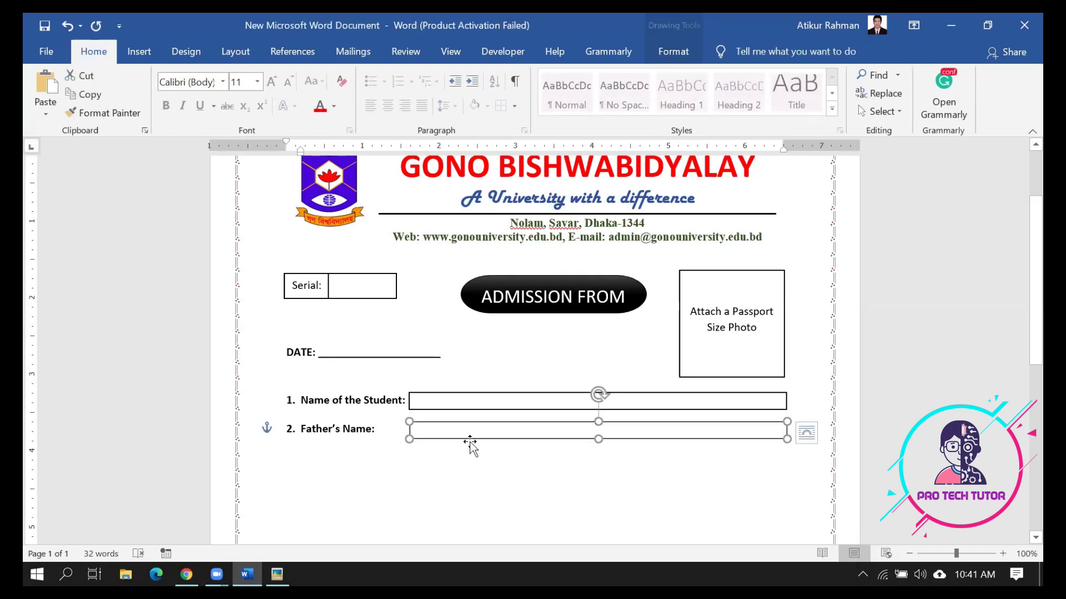
{"action": "left_click", "coordinate": [490, 476]}
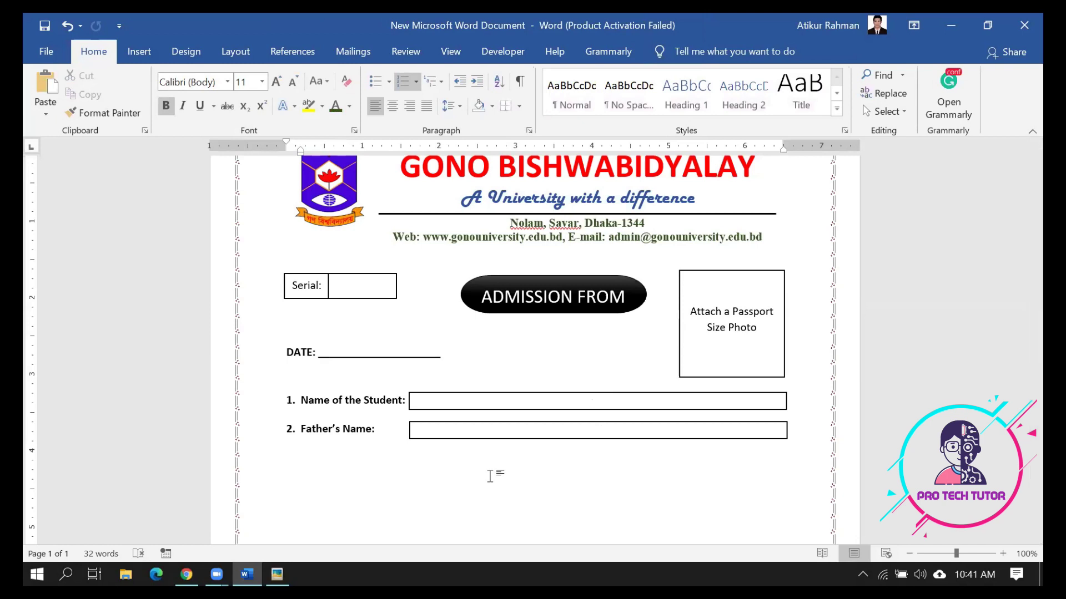
Undo the drawn boxes to restore the row of letter boxes beside Name of the Student
{"action": "key", "text": "ctrl+z"}
{"action": "key", "text": "ctrl+z"}
{"action": "key", "text": "ctrl+z"}
{"action": "key", "text": "ctrl+z"}
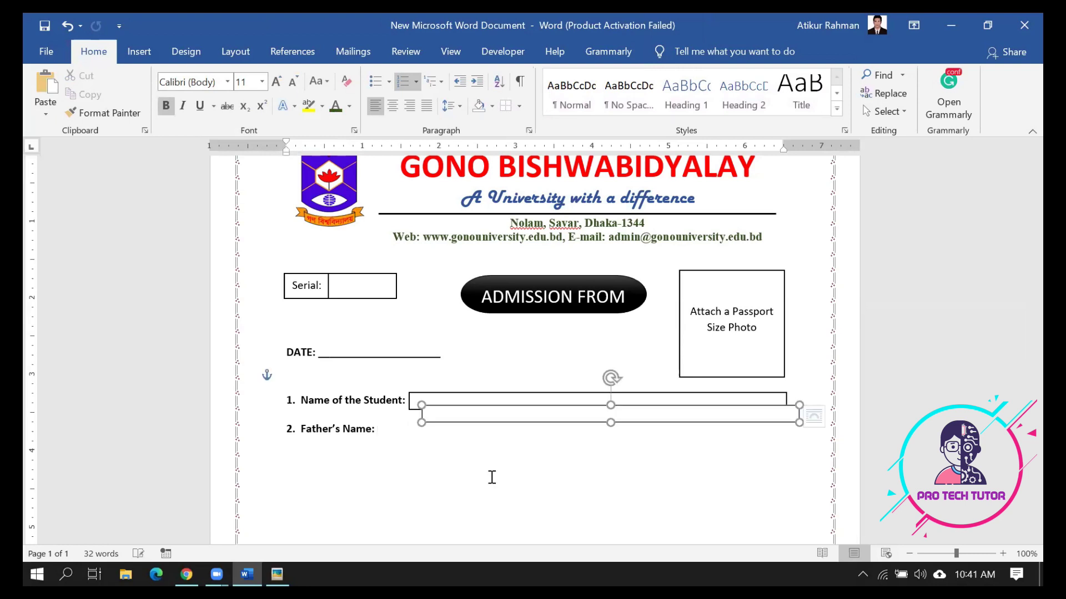
{"action": "key", "text": "ctrl+z"}
{"action": "key", "text": "ctrl+z"}
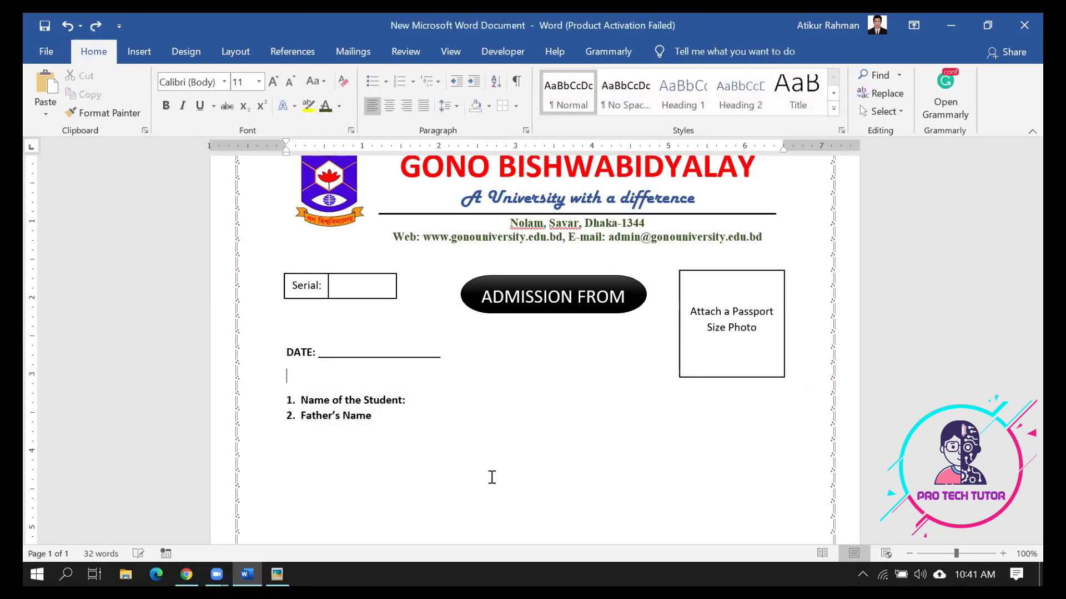
{"action": "left_click", "coordinate": [500, 426]}
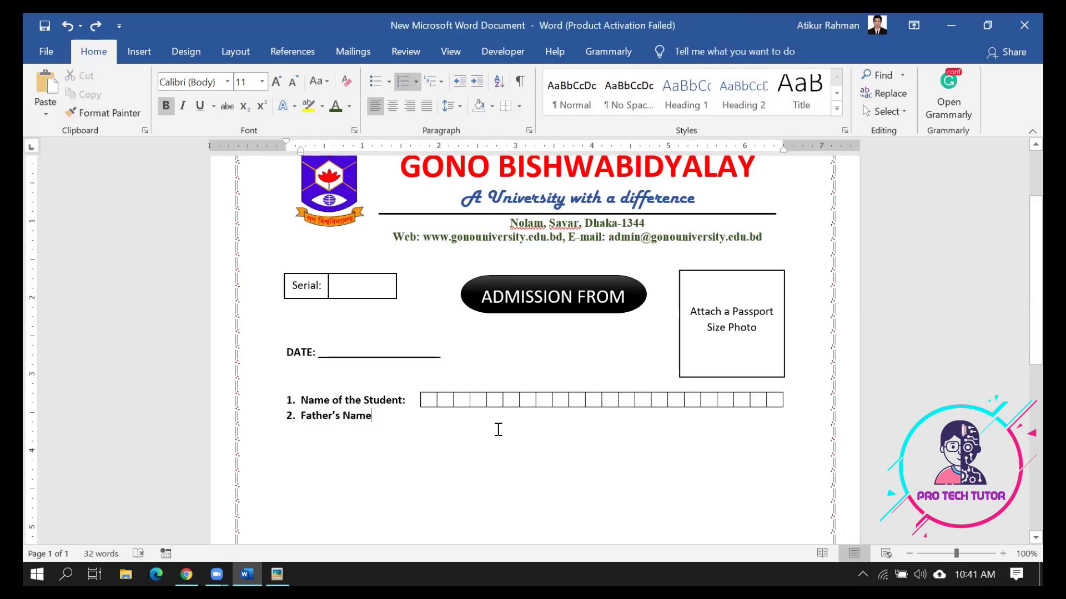
{"action": "left_click", "coordinate": [414, 386]}
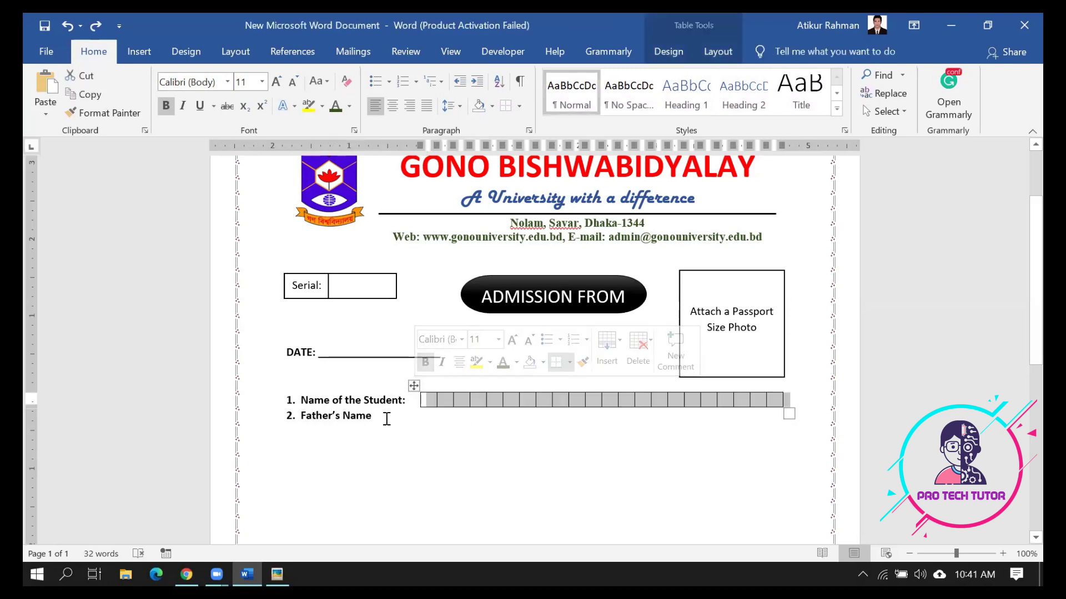
Double-space both numbered lines, add the colon after Father's Name, and copy the letter-box row
{"action": "left_click_drag", "start_coordinate": [387, 418], "coordinate": [267, 401]}
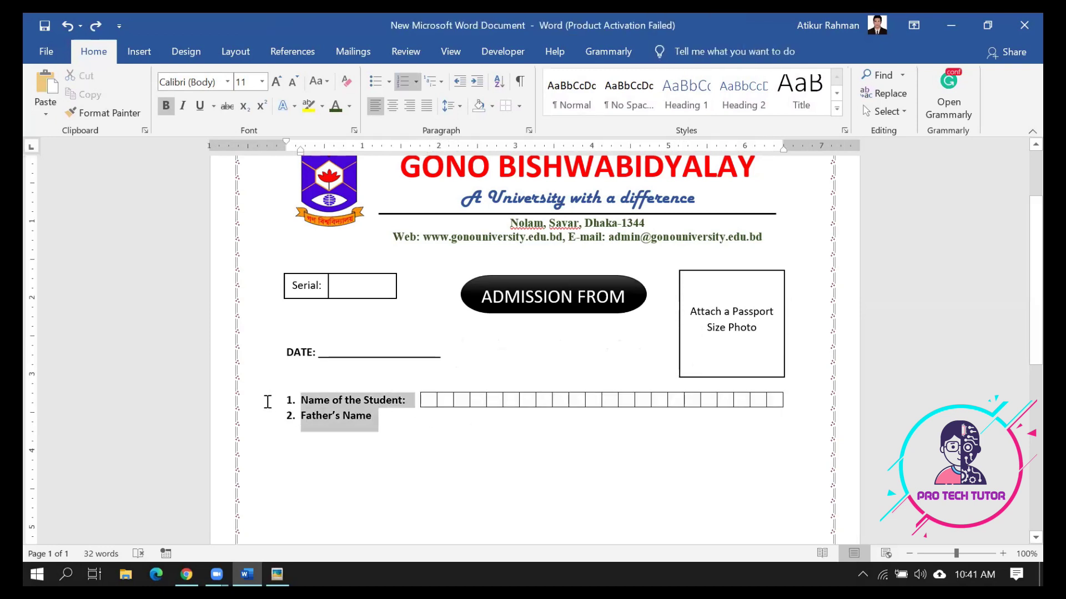
{"action": "left_click", "coordinate": [359, 441]}
{"action": "left_click_drag", "start_coordinate": [370, 420], "coordinate": [282, 400]}
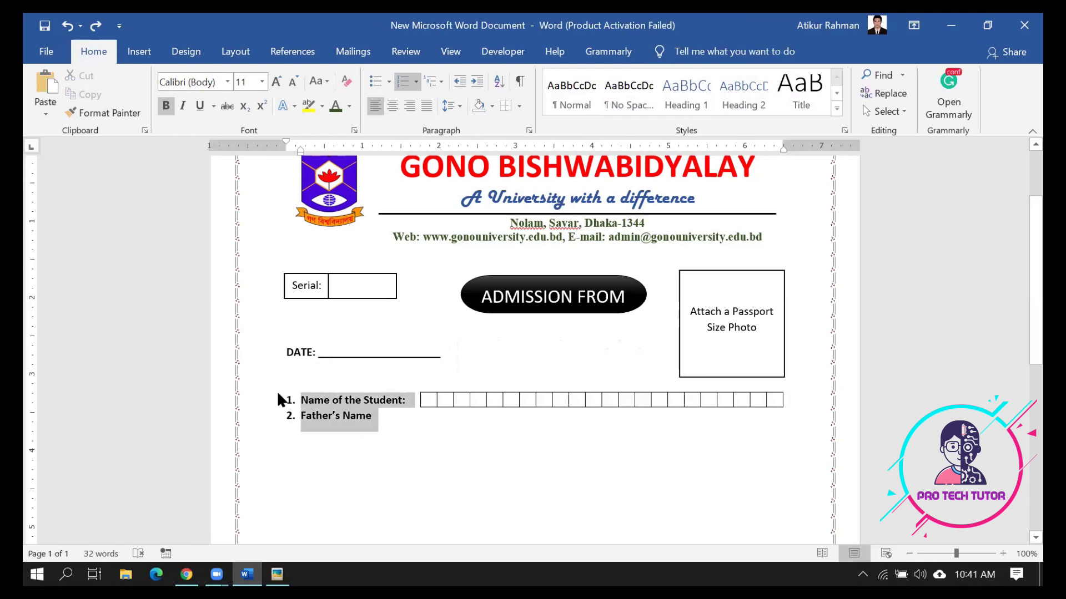
{"action": "left_click", "coordinate": [460, 106]}
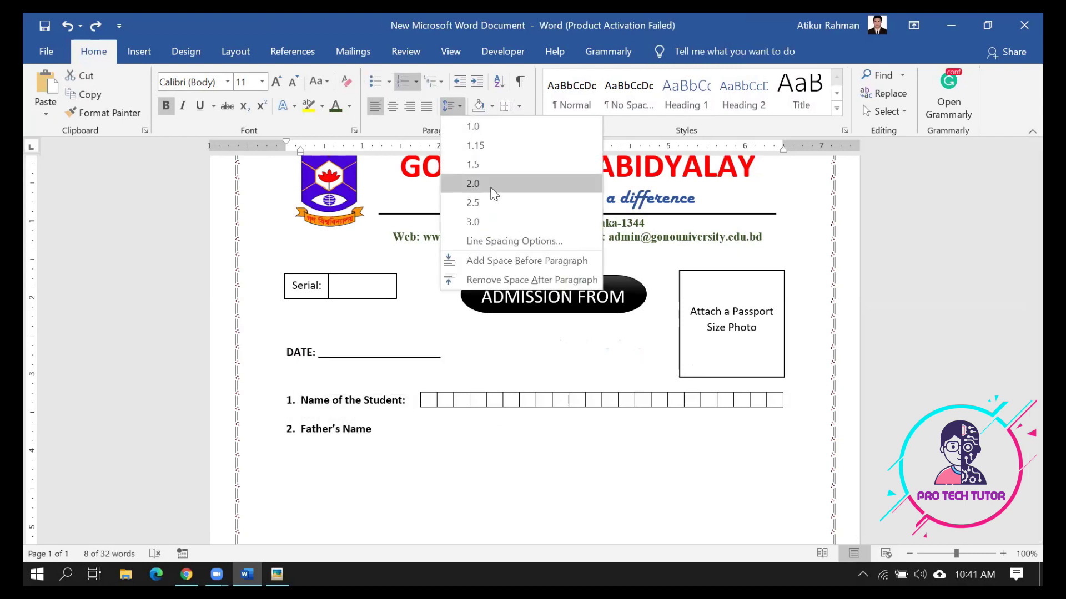
{"action": "left_click", "coordinate": [494, 193]}
{"action": "left_click", "coordinate": [388, 440]}
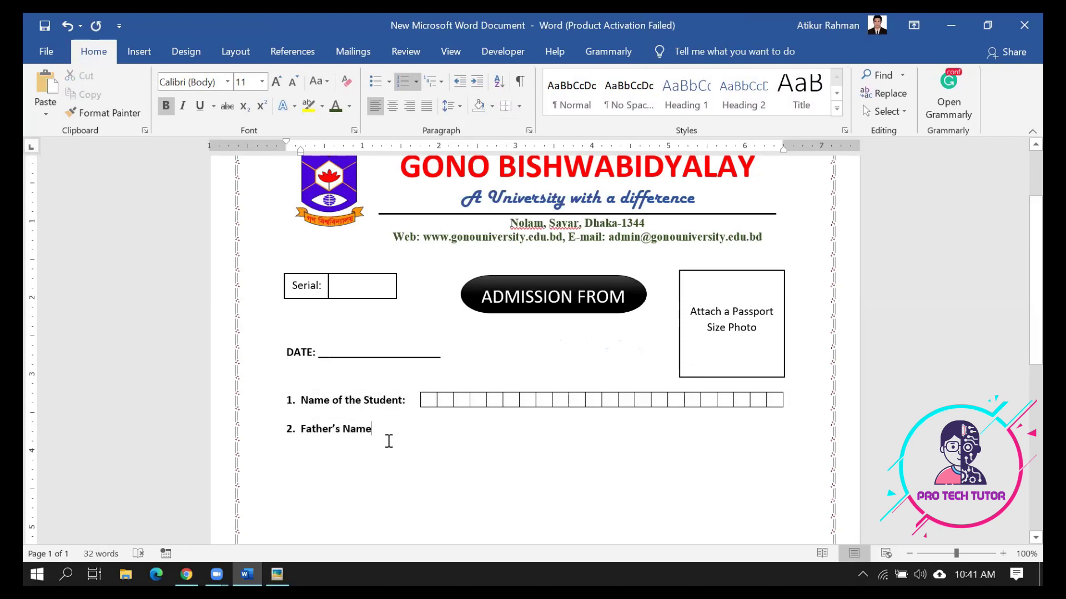
{"action": "type", "text": ":"}
{"action": "double_click", "coordinate": [421, 396]}
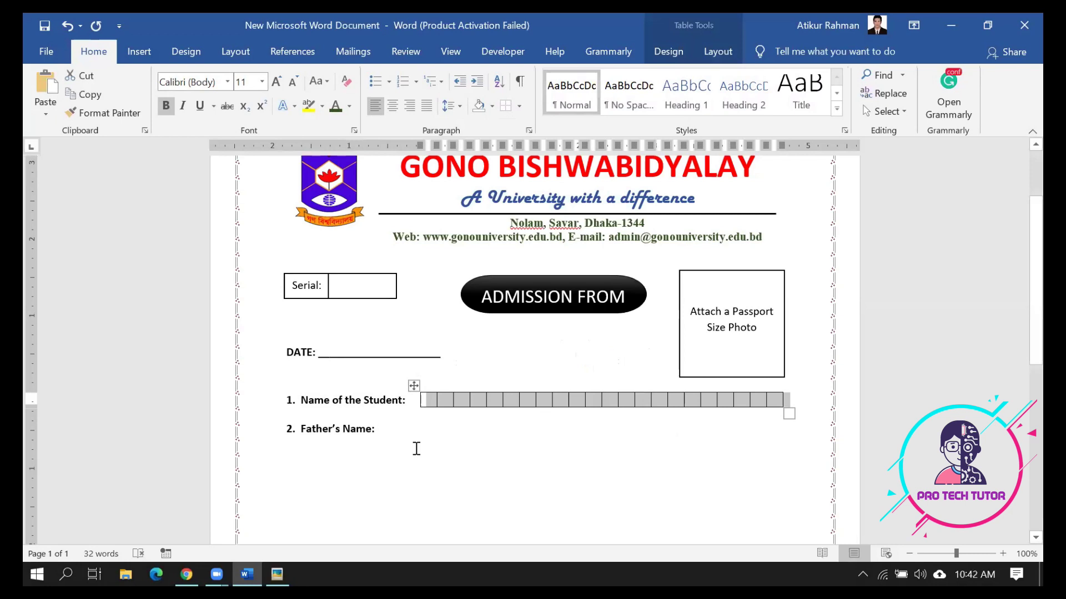
{"action": "key", "text": "ctrl+c"}
Start item 3 and place a pasted copy of the letter-box row beside 'Father's Name:'
{"action": "left_click", "coordinate": [393, 428]}
{"action": "key", "text": "Return"}
{"action": "key", "text": "ctrl+v"}
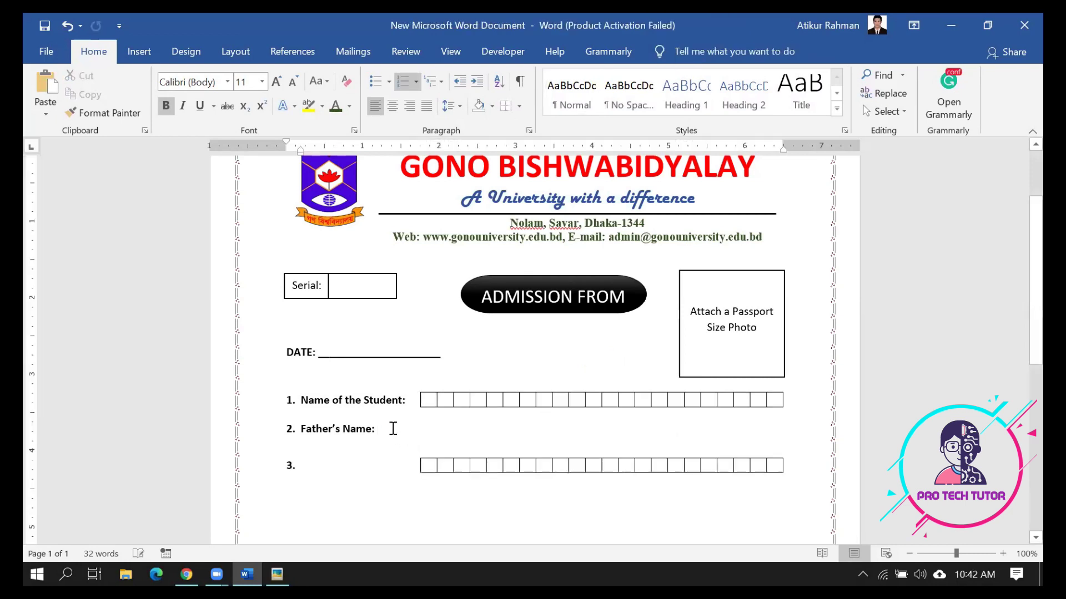
{"action": "mouse_move", "coordinate": [416, 454]}
{"action": "left_click_drag", "start_coordinate": [394, 423], "coordinate": [415, 418]}
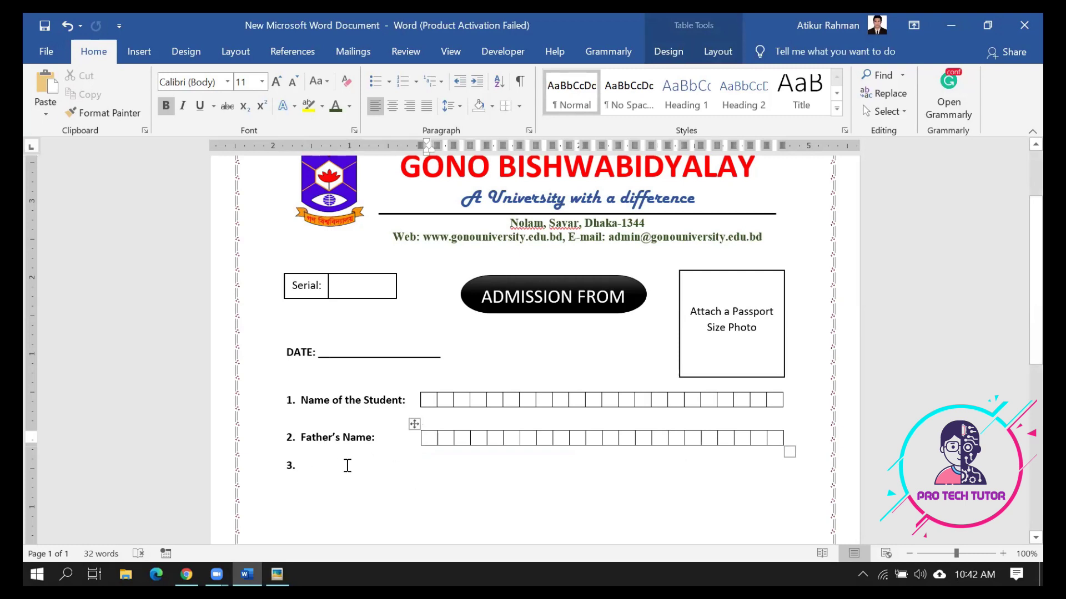
Check the Father's Name box row, then bring up the sample admission form image
{"action": "left_click", "coordinate": [306, 471]}
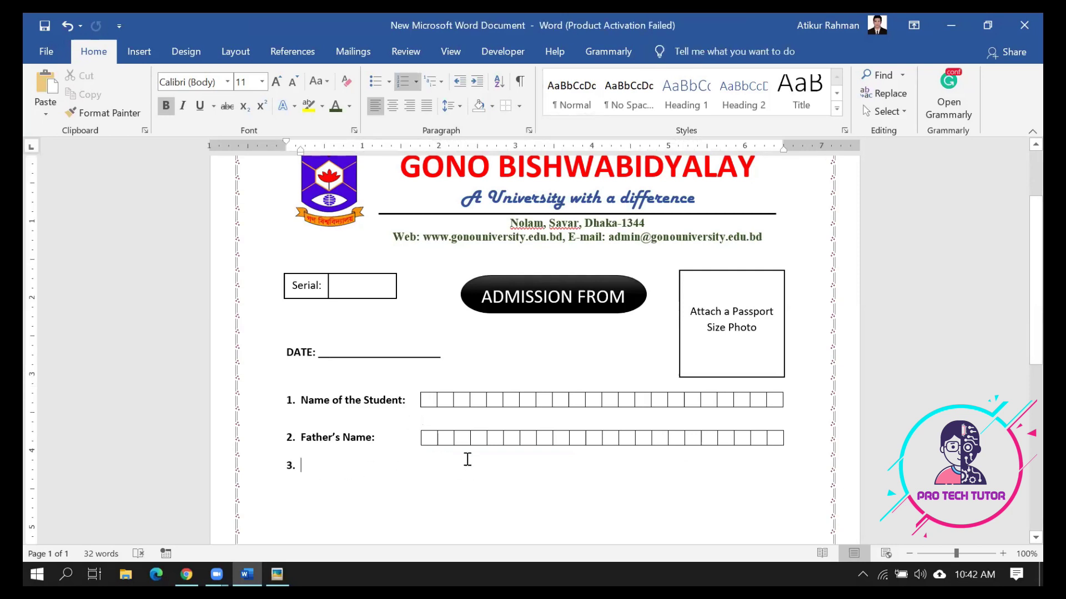
{"action": "left_click_drag", "start_coordinate": [774, 439], "coordinate": [423, 438]}
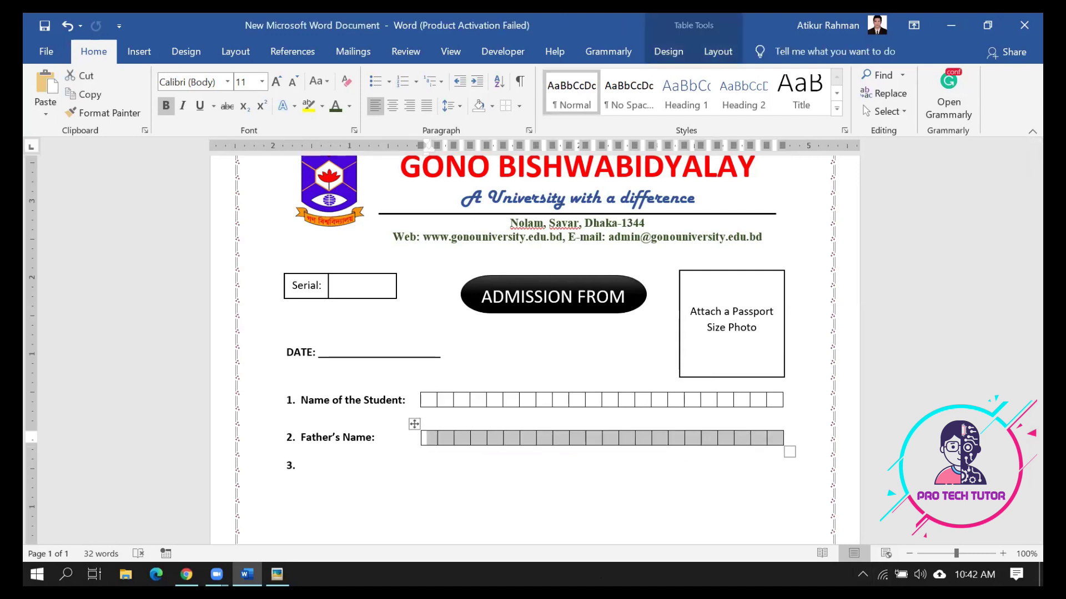
{"action": "left_click", "coordinate": [547, 530]}
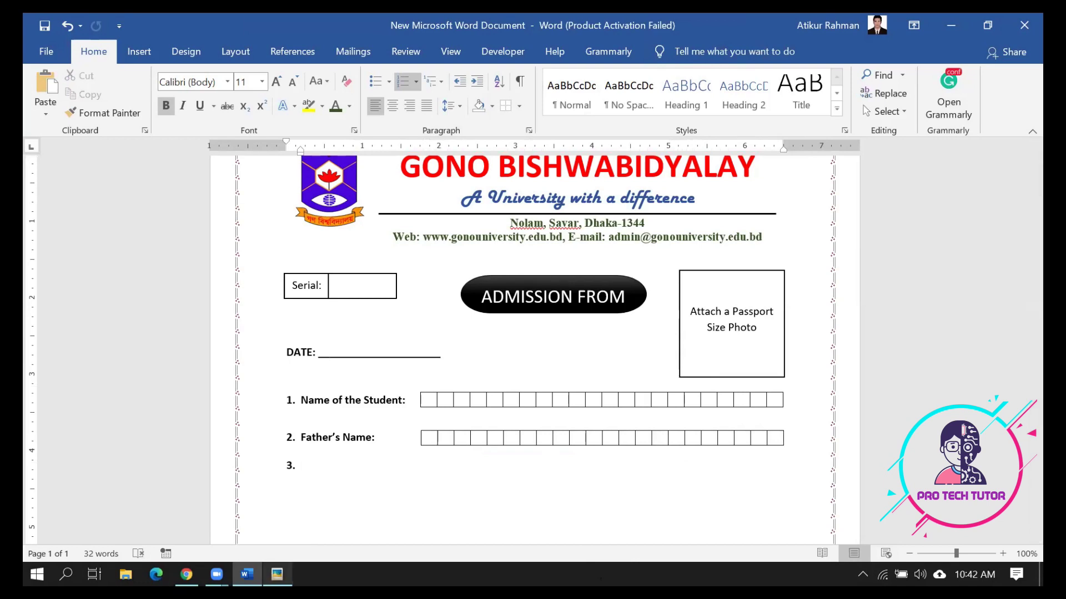
{"action": "left_click", "coordinate": [277, 574]}
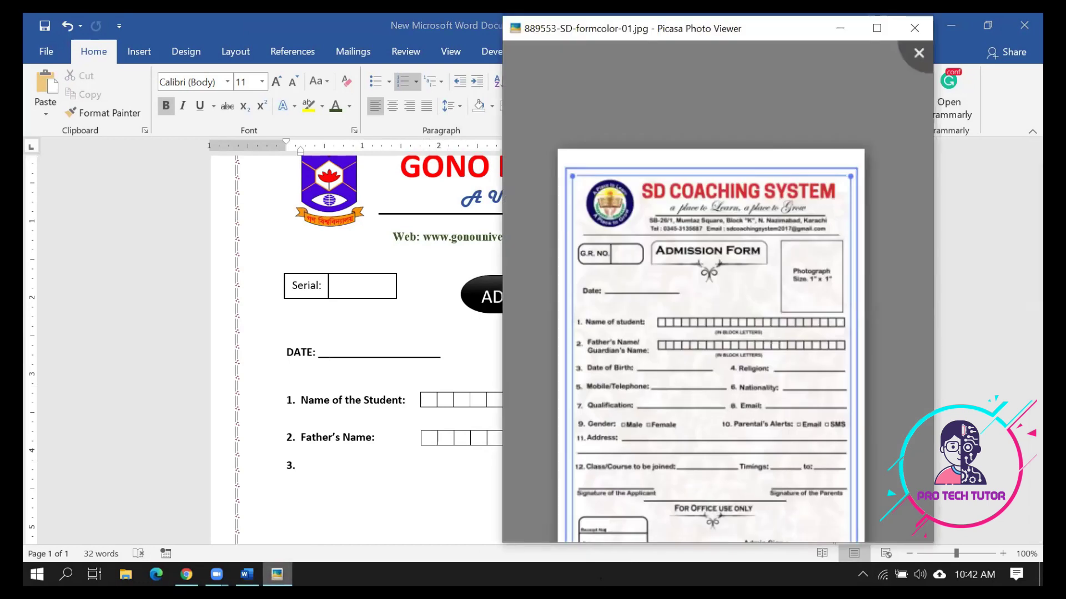
Type 'Date of Birth:' followed by an underline blank on line 3
{"action": "left_click", "coordinate": [277, 574]}
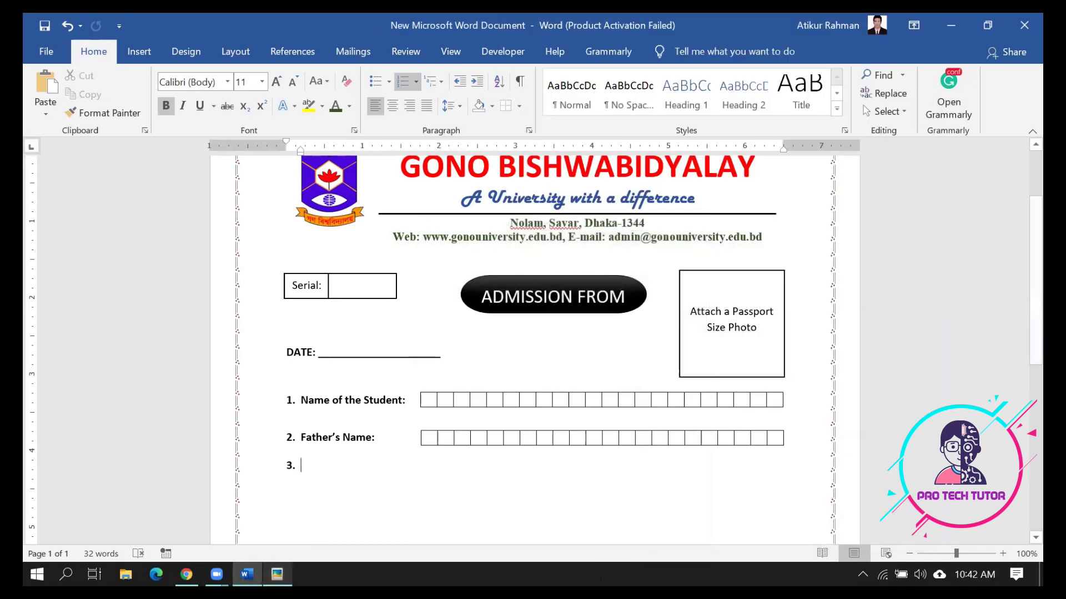
{"action": "type", "text": "Date"}
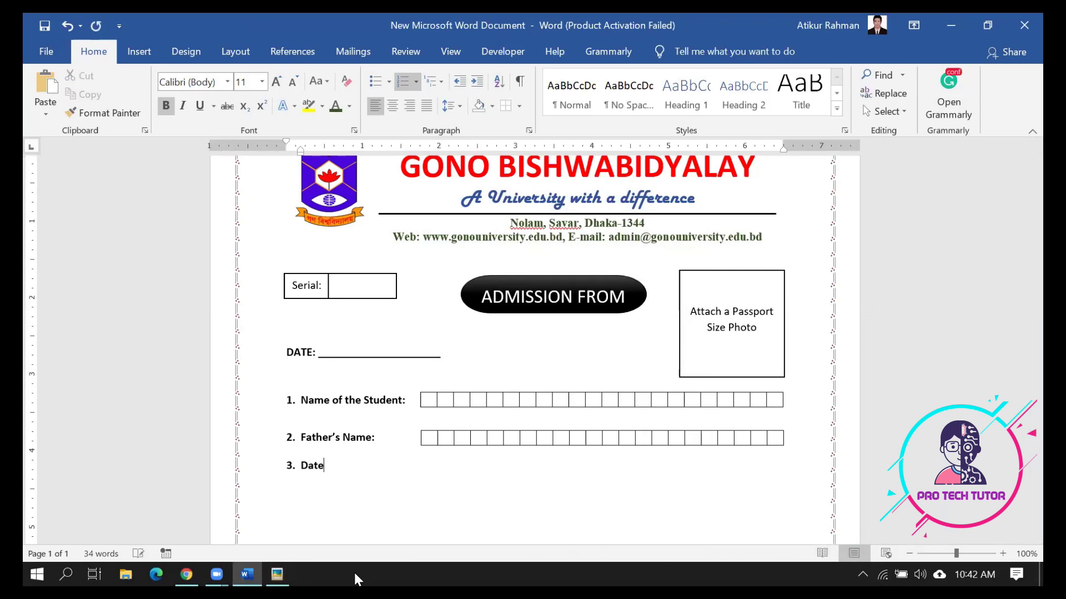
{"action": "type", "text": " of Birth: _______________________________________________"}
{"action": "key", "text": "BackSpace"}
{"action": "key", "text": "BackSpace"}
{"action": "key", "text": "BackSpace"}
{"action": "key", "text": "BackSpace"}
{"action": "key", "text": "BackSpace"}
{"action": "key", "text": "BackSpace"}
{"action": "key", "text": "BackSpace"}
{"action": "key", "text": "BackSpace"}
{"action": "key", "text": "BackSpace"}
{"action": "key", "text": "BackSpace"}
{"action": "key", "text": "BackSpace"}
{"action": "key", "text": "BackSpace"}
{"action": "key", "text": "BackSpace"}
{"action": "key", "text": "BackSpace"}
{"action": "key", "text": "BackSpace"}
{"action": "key", "text": "BackSpace"}
{"action": "key", "text": "BackSpace"}
{"action": "key", "text": "BackSpace"}
{"action": "key", "text": "BackSpace"}
{"action": "key", "text": "BackSpace"}
{"action": "type", "text": "______"}
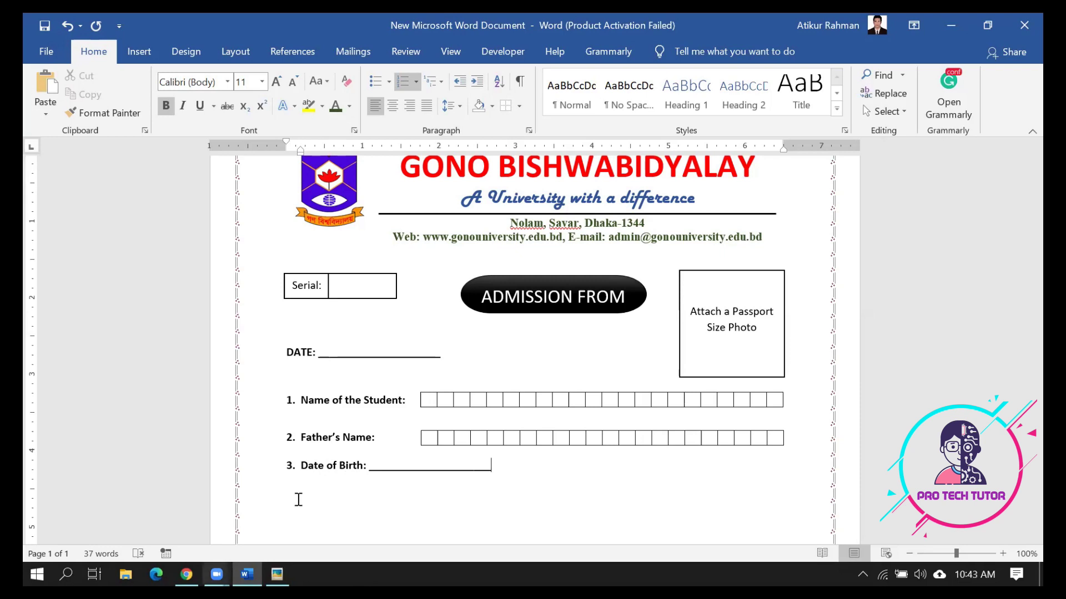
Add '4. Religion:' with its own underline blank after the Date of Birth field, checking the sample form
{"action": "left_click", "coordinate": [277, 574]}
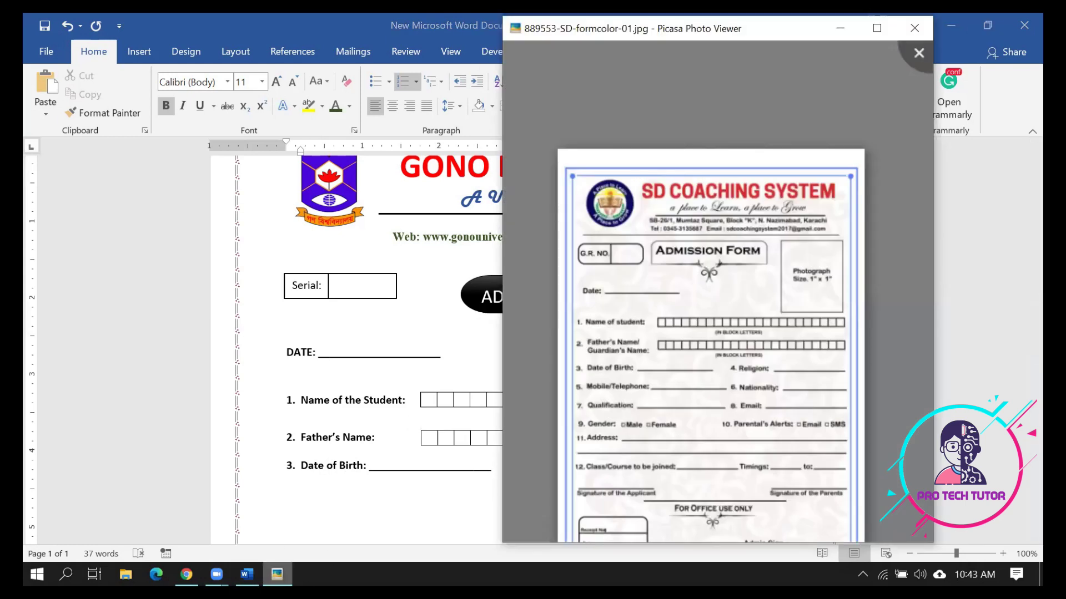
{"action": "left_click", "coordinate": [277, 574]}
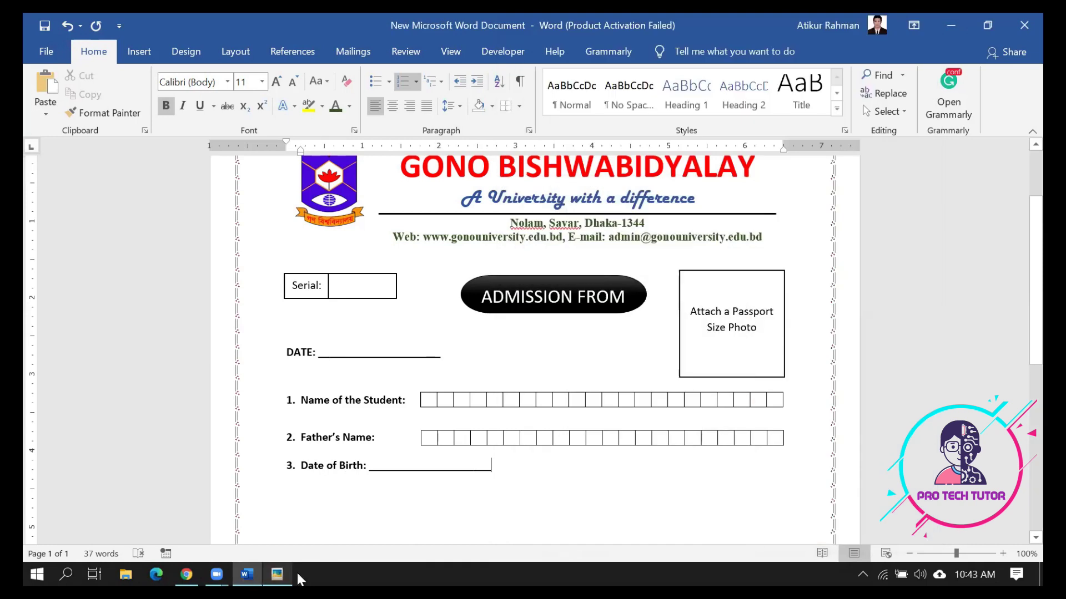
{"action": "type", "text": "4"}
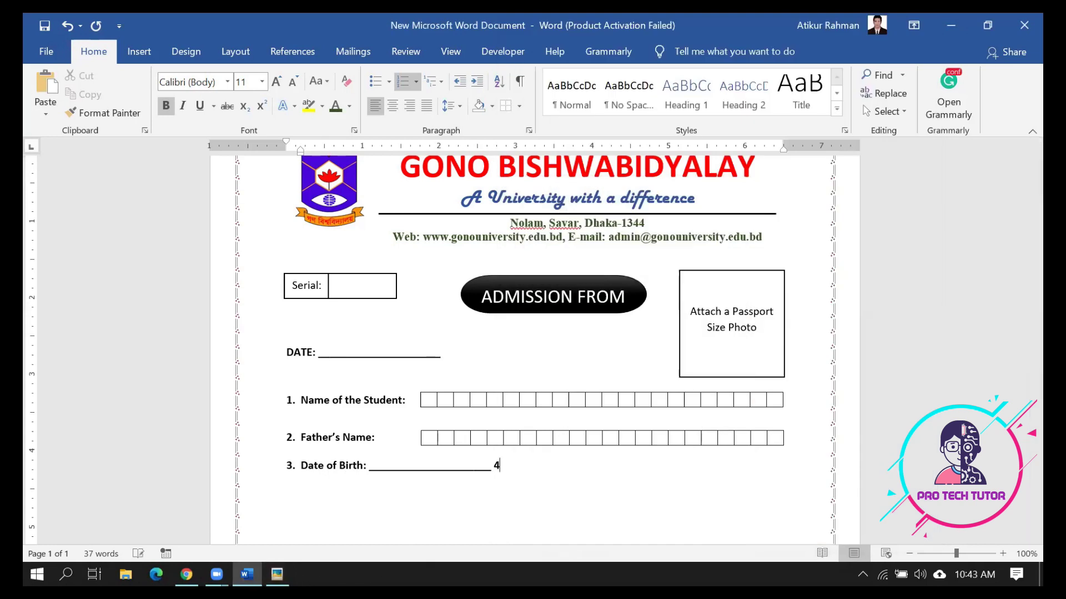
{"action": "type", "text": ". "}
{"action": "type", "text": "Re"}
{"action": "type", "text": "li"}
{"action": "type", "text": "gio"}
{"action": "key", "text": "BackSpace"}
{"action": "key", "text": "BackSpace"}
{"action": "key", "text": "BackSpace"}
{"action": "type", "text": "gion"}
{"action": "left_click", "coordinate": [280, 574]}
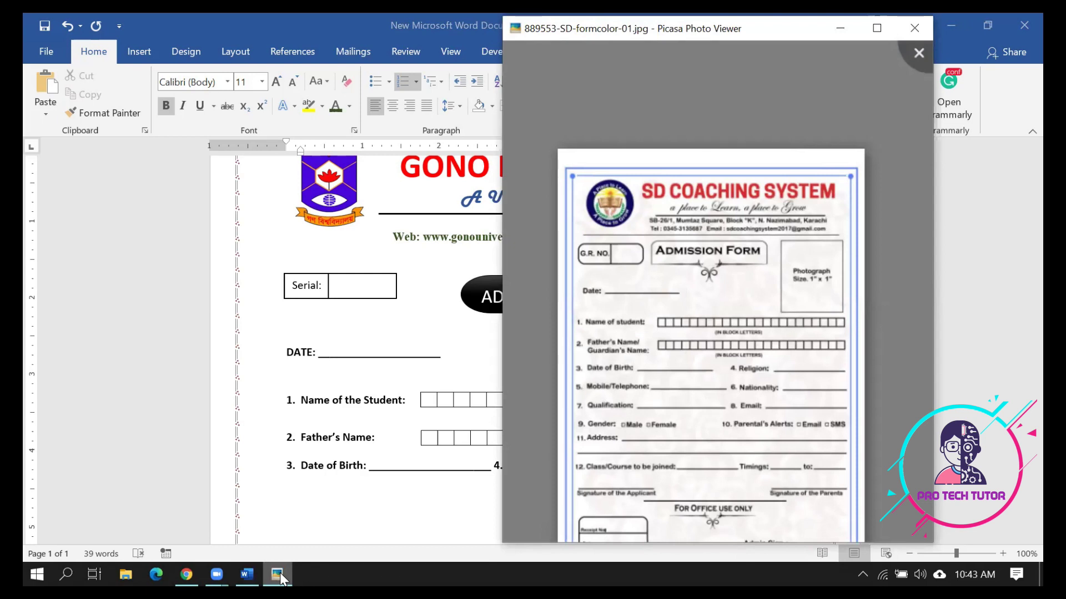
{"action": "left_click", "coordinate": [280, 573]}
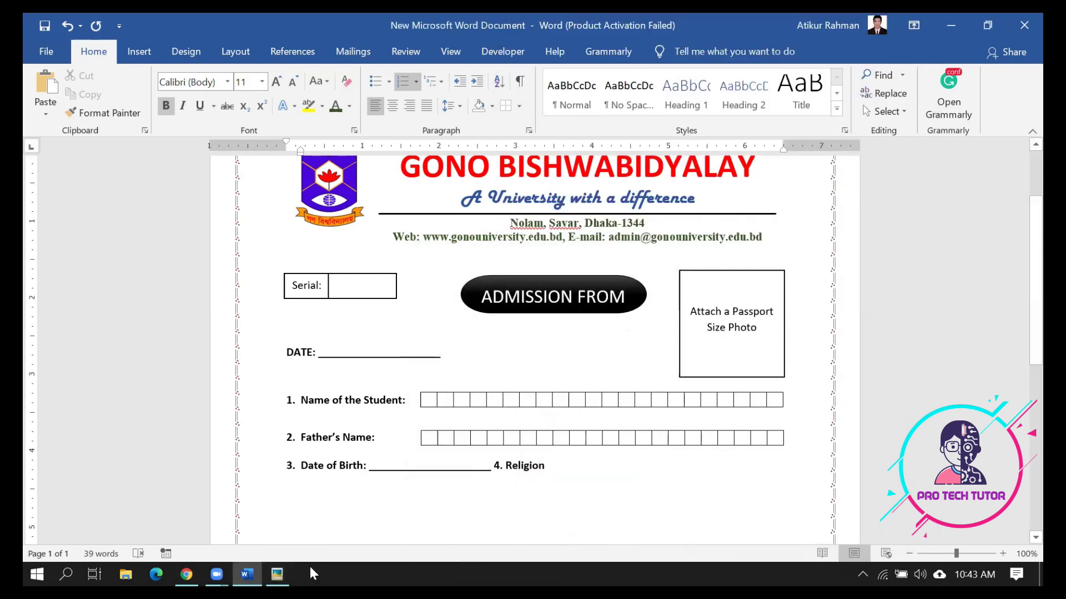
{"action": "type", "text": ":"}
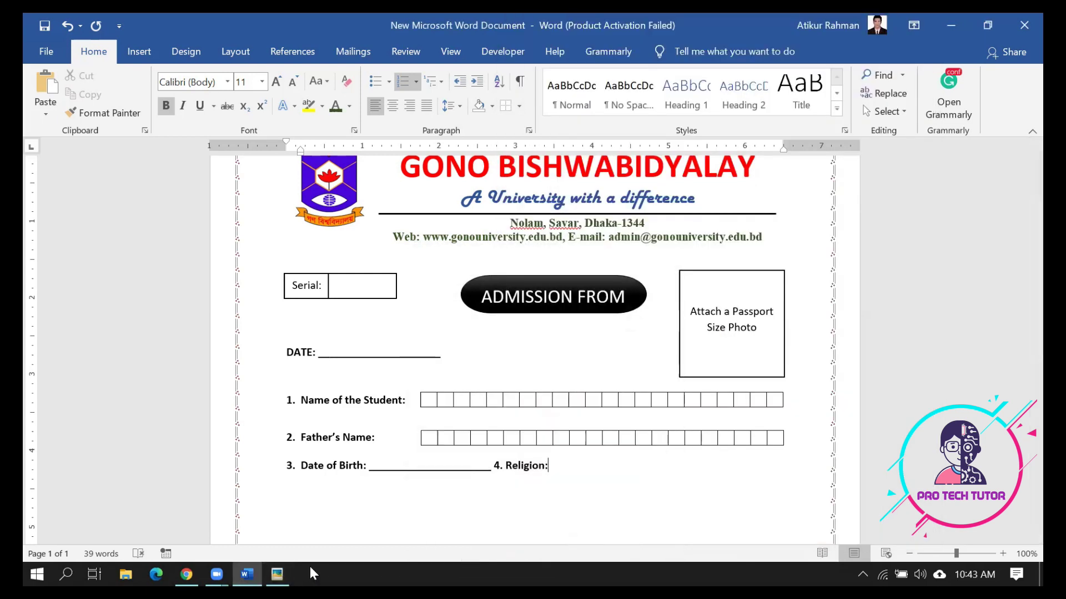
{"action": "type", "text": " ____________________ 4. Religion: _________________"}
{"action": "left_click", "coordinate": [276, 575]}
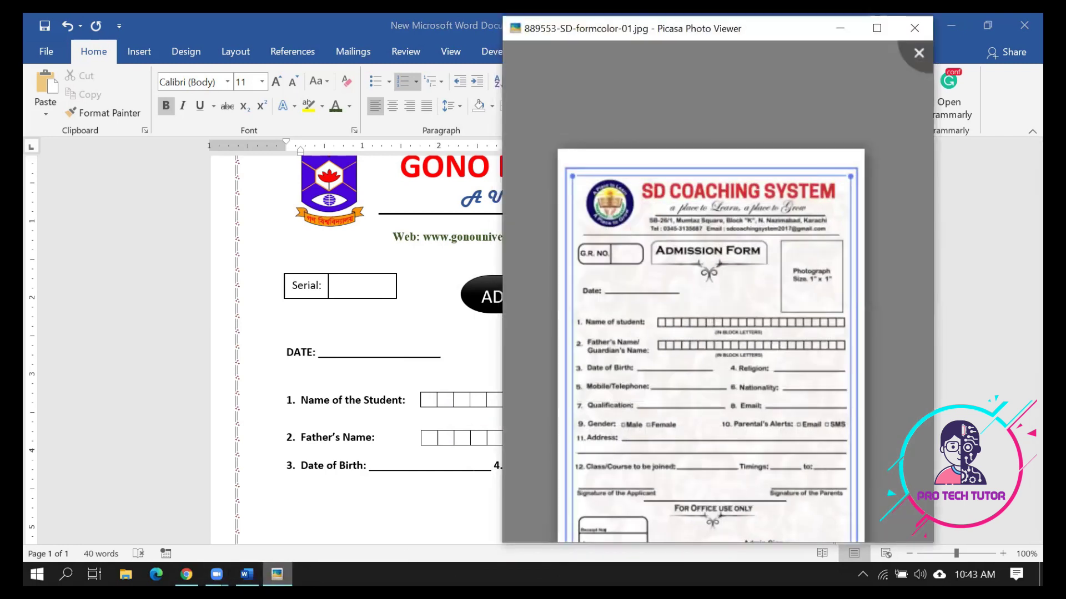
Space out the Date of Birth and Religion labels, lengthen the Religion blank, and start numbered line 4
{"action": "left_click", "coordinate": [277, 575]}
{"action": "left_click", "coordinate": [368, 471]}
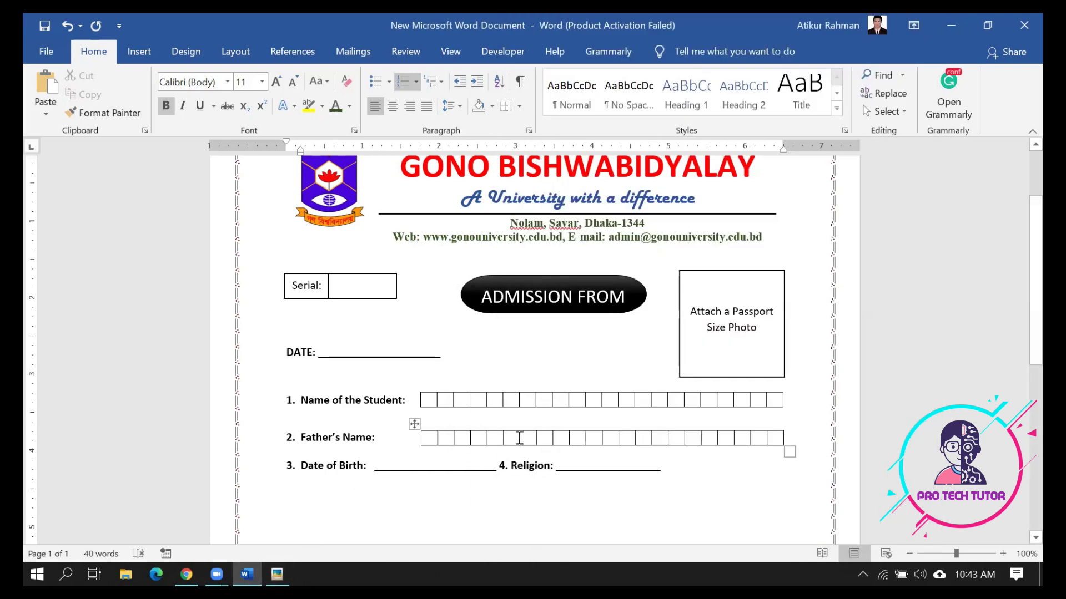
{"action": "left_click", "coordinate": [498, 466]}
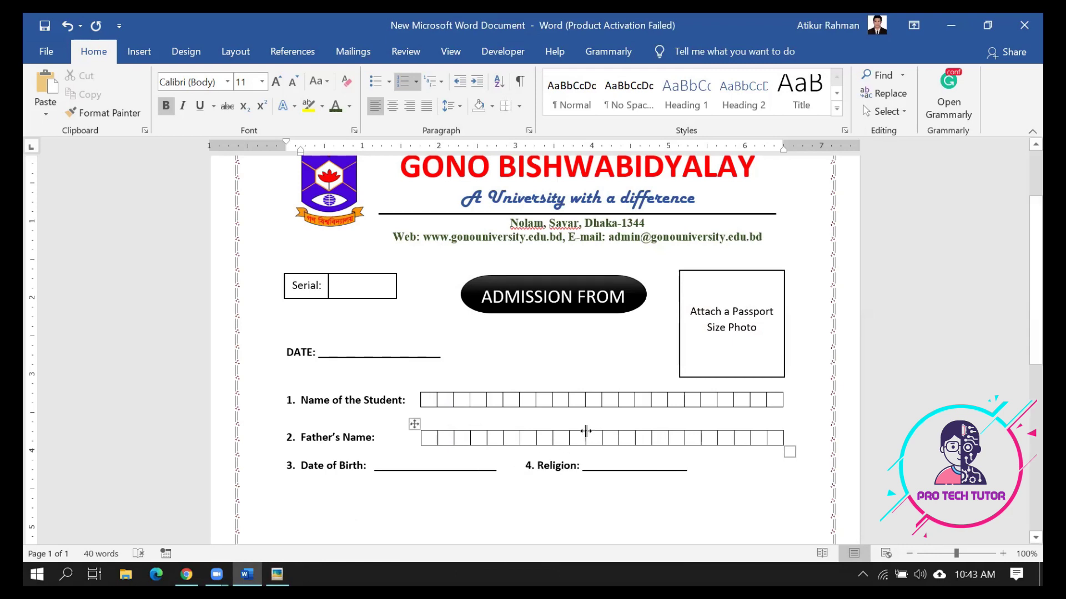
{"action": "left_click", "coordinate": [583, 466]}
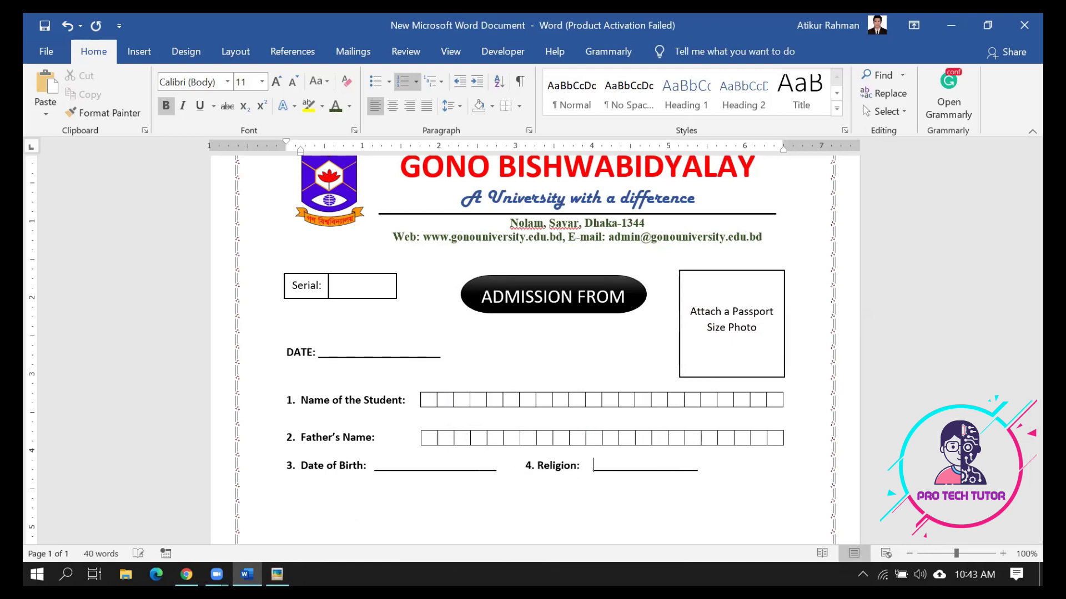
{"action": "left_click", "coordinate": [667, 467]}
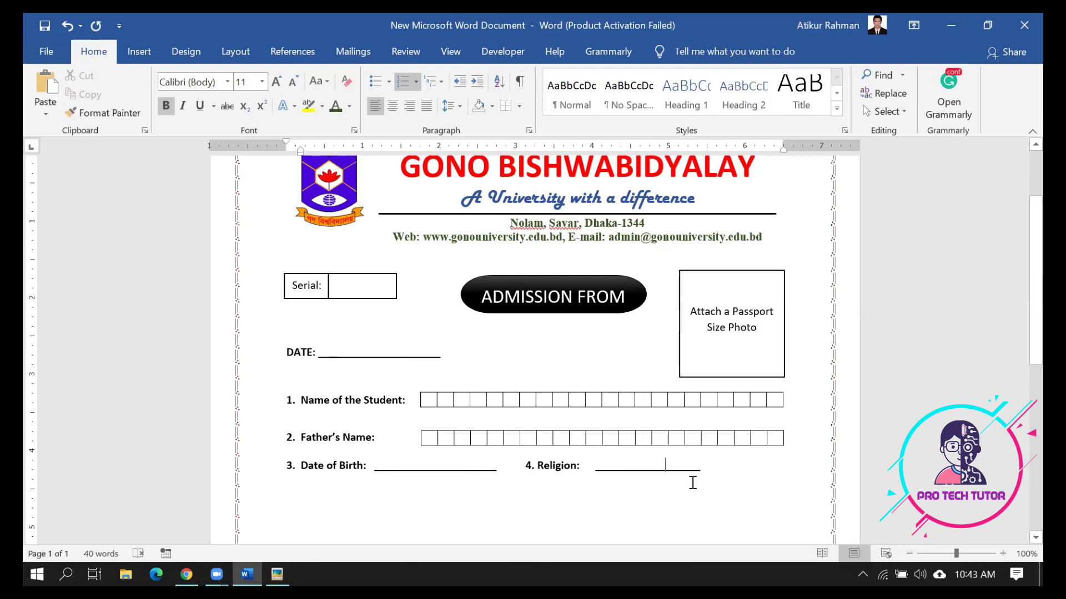
{"action": "type", "text": "__________________"}
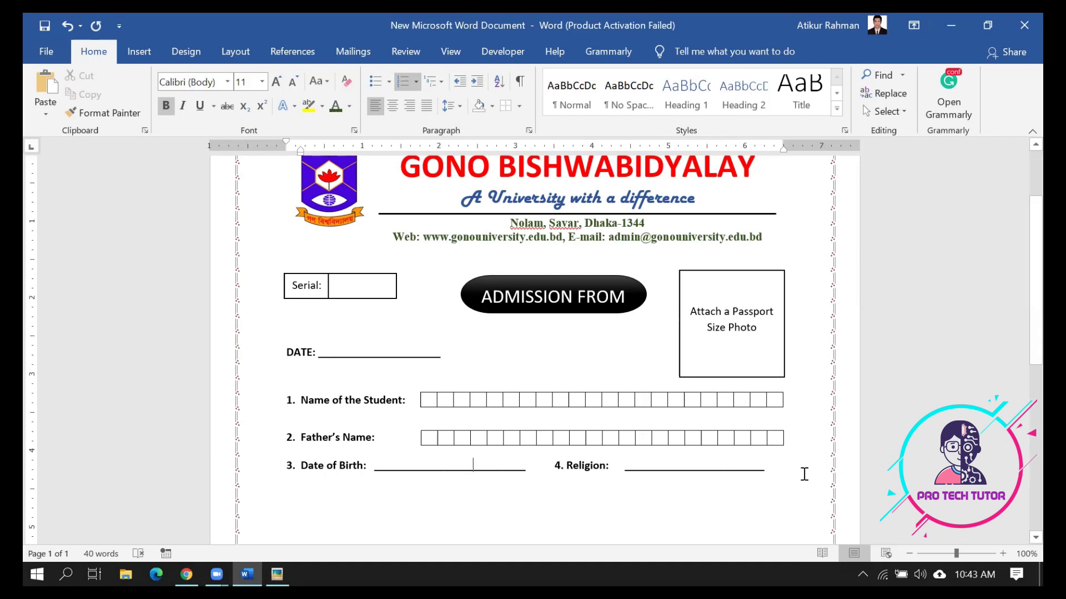
{"action": "left_click", "coordinate": [783, 477]}
{"action": "key", "text": "Return"}
Renumber the new list item to 5 and drag its indent flush with items 1–3
{"action": "scroll", "coordinate": [348, 455], "scroll_direction": "down", "scroll_amount": 2}
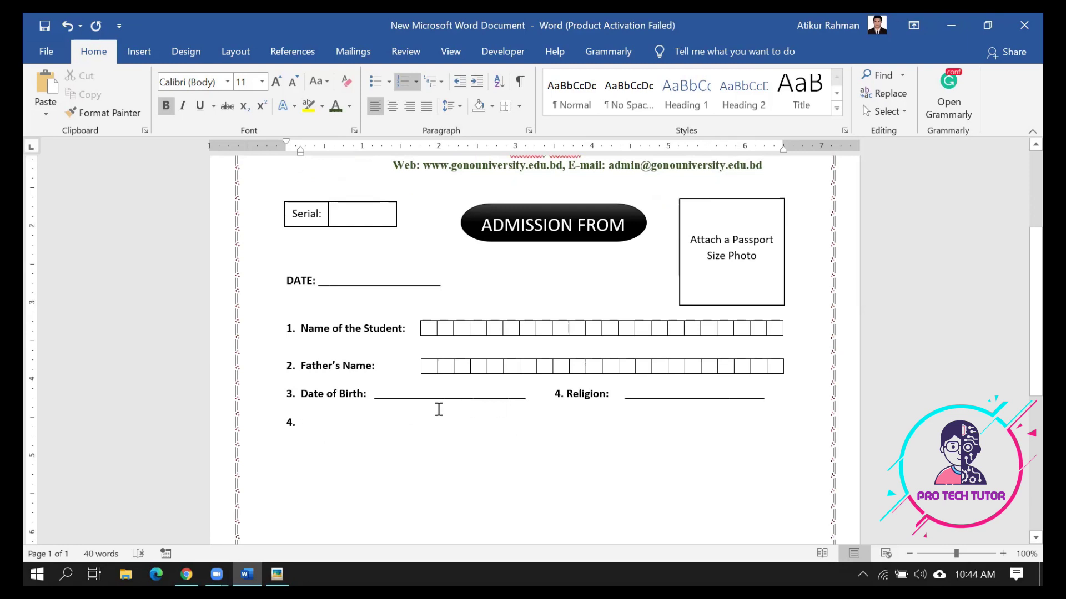
{"action": "left_click", "coordinate": [289, 425]}
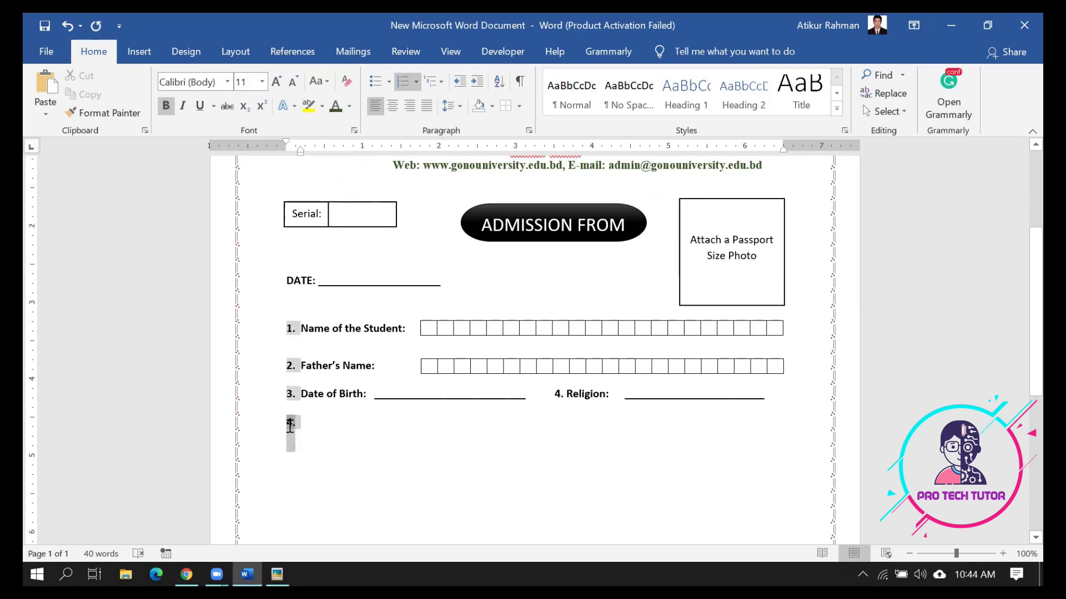
{"action": "right_click", "coordinate": [289, 424]}
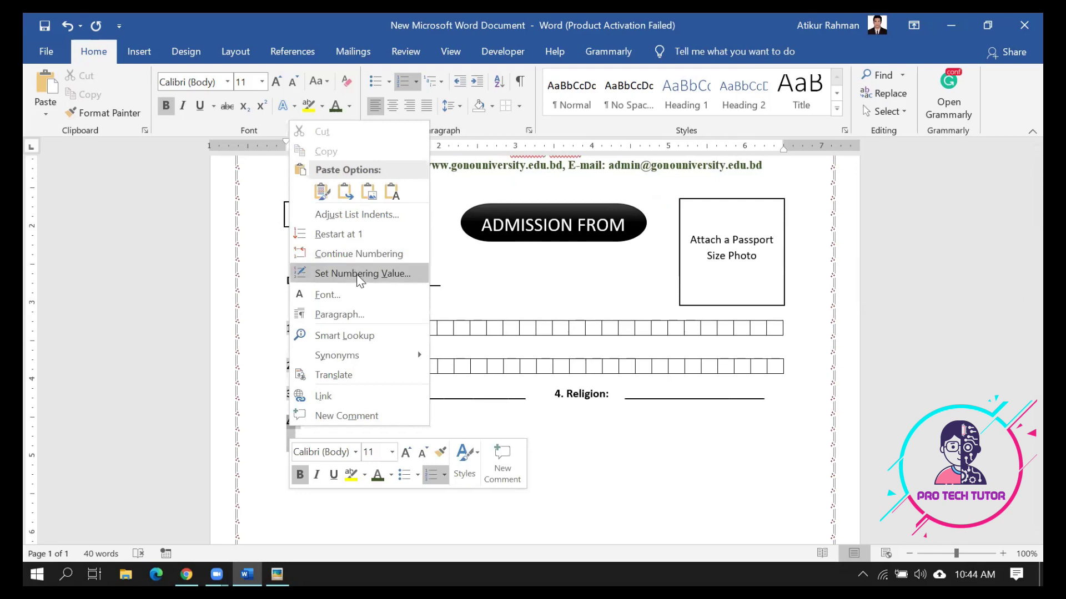
{"action": "key", "text": "Escape"}
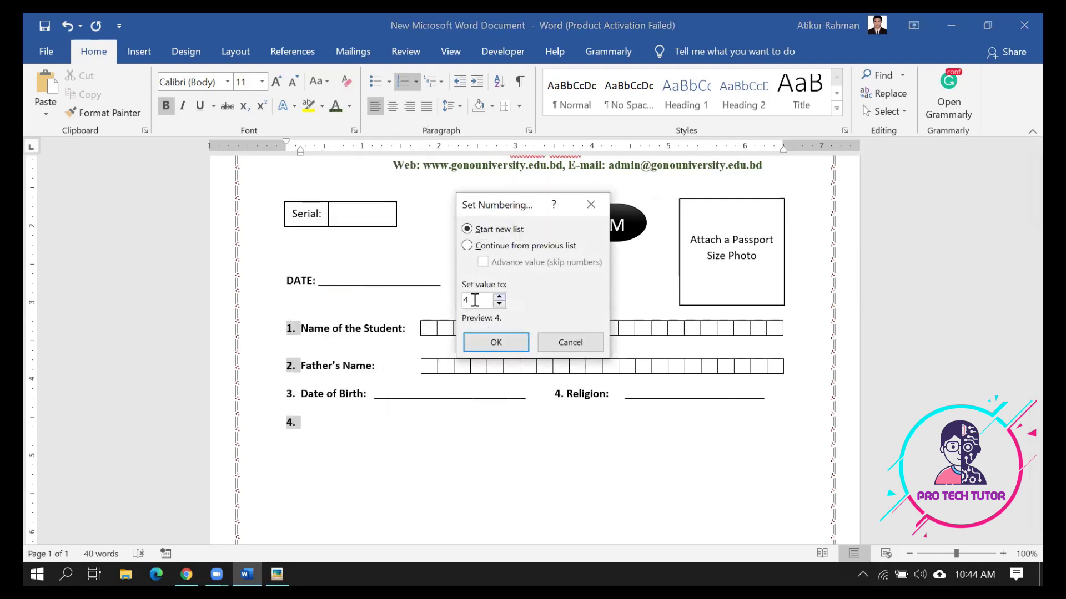
{"action": "type", "text": "5"}
{"action": "key", "text": "Return"}
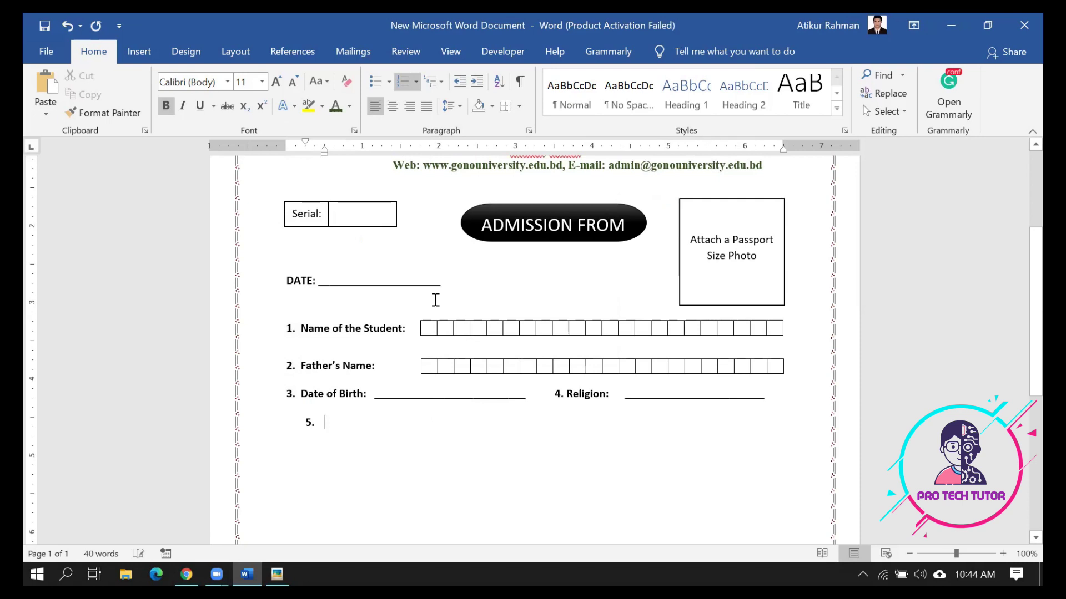
{"action": "left_click", "coordinate": [311, 423]}
{"action": "mouse_move", "coordinate": [305, 143]}
{"action": "left_mouse_down"}
{"action": "mouse_move", "coordinate": [288, 147]}
{"action": "mouse_move", "coordinate": [317, 148]}
{"action": "mouse_move", "coordinate": [304, 155]}
{"action": "left_mouse_up"}
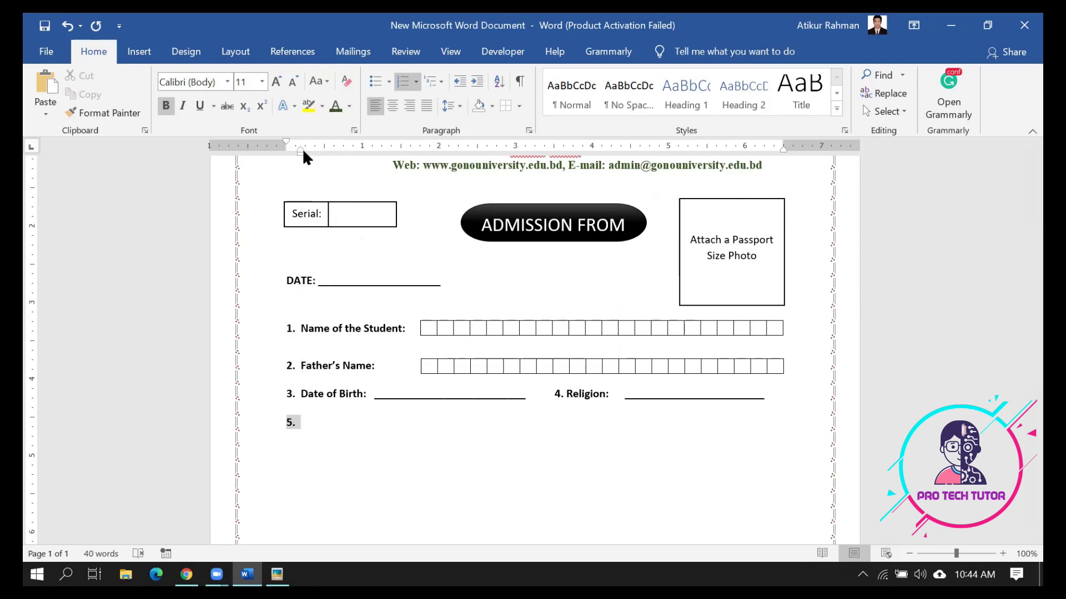
{"action": "left_click", "coordinate": [328, 419]}
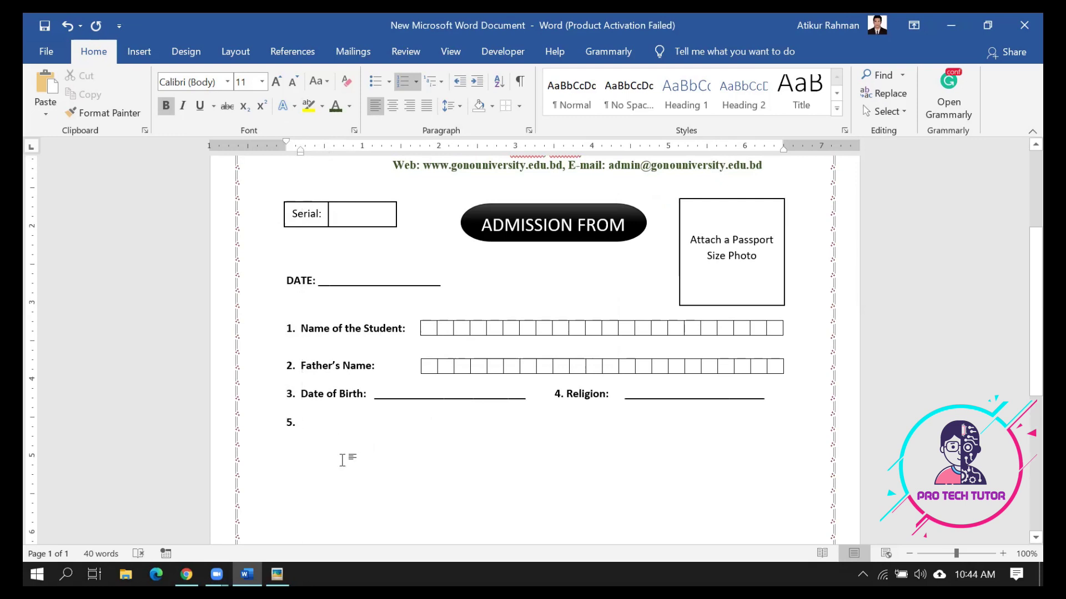
Type 'Mobile Number:' and '5. Nationality:' with underline blanks, then begin item 6 below
{"action": "left_click", "coordinate": [277, 574]}
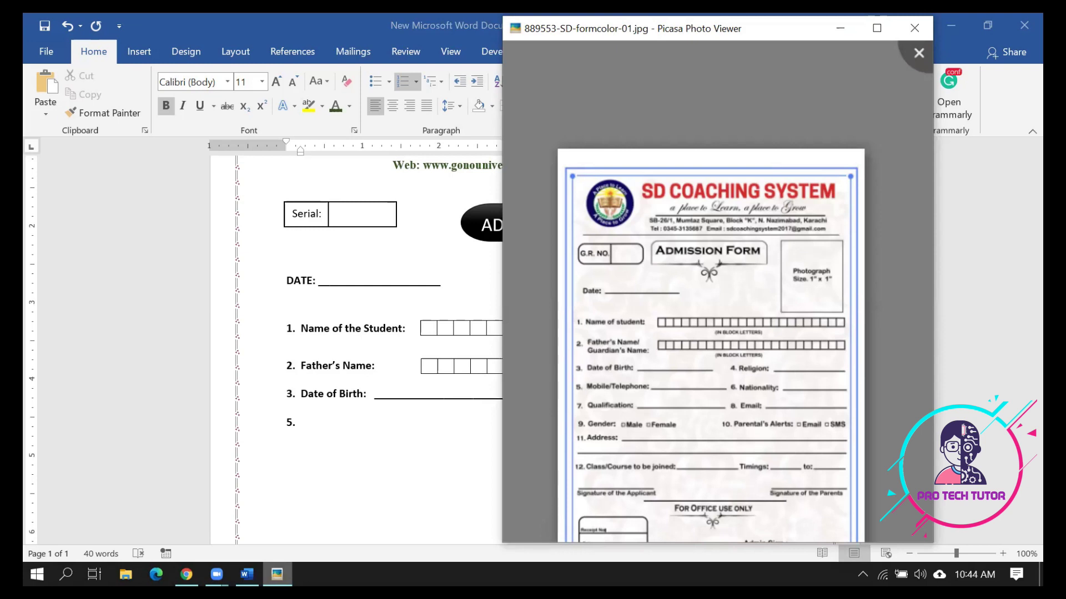
{"action": "key", "text": "Escape"}
{"action": "type", "text": "MO"}
{"action": "key", "text": "BackSpace"}
{"action": "type", "text": "o"}
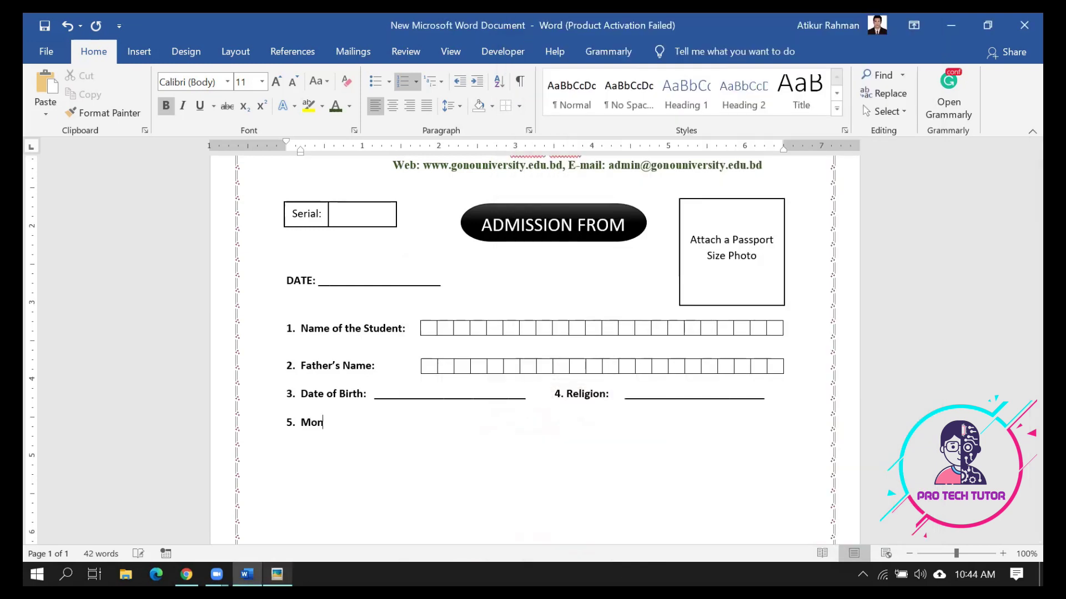
{"action": "type", "text": "bile Number: ____________________________"}
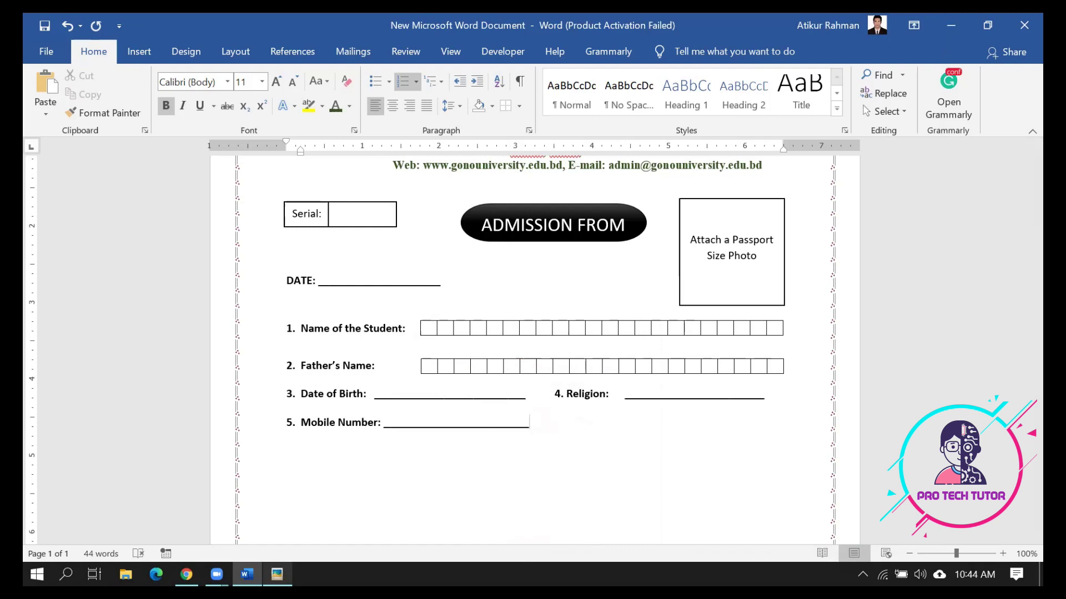
{"action": "type", "text": "_"}
{"action": "key", "text": "BackSpace"}
{"action": "type", "text": "5. Nationalit"}
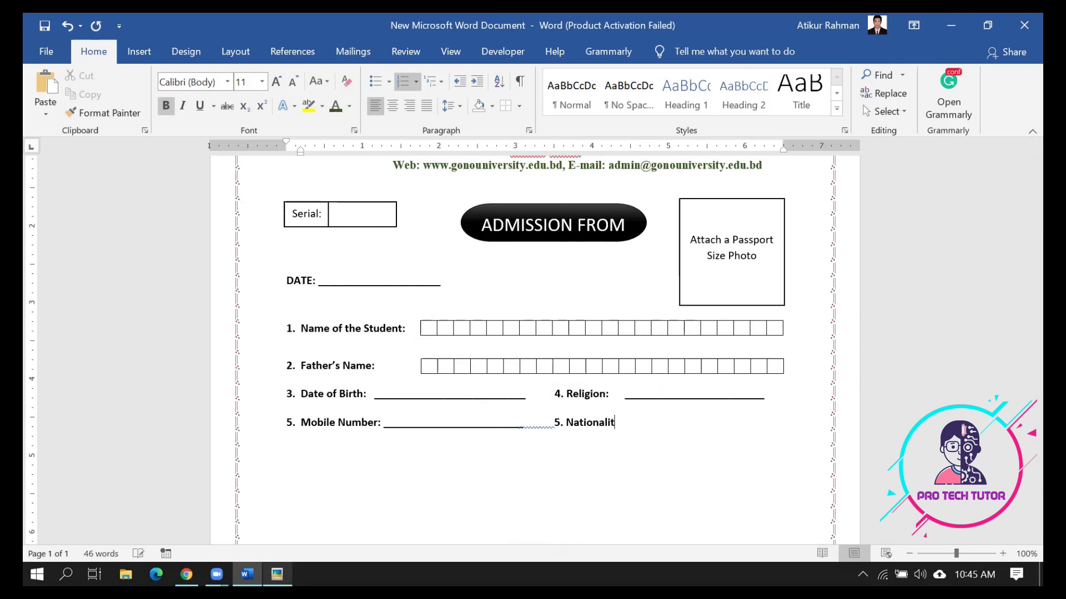
{"action": "type", "text": "y : __________________________________"}
{"action": "key", "text": "Return"}
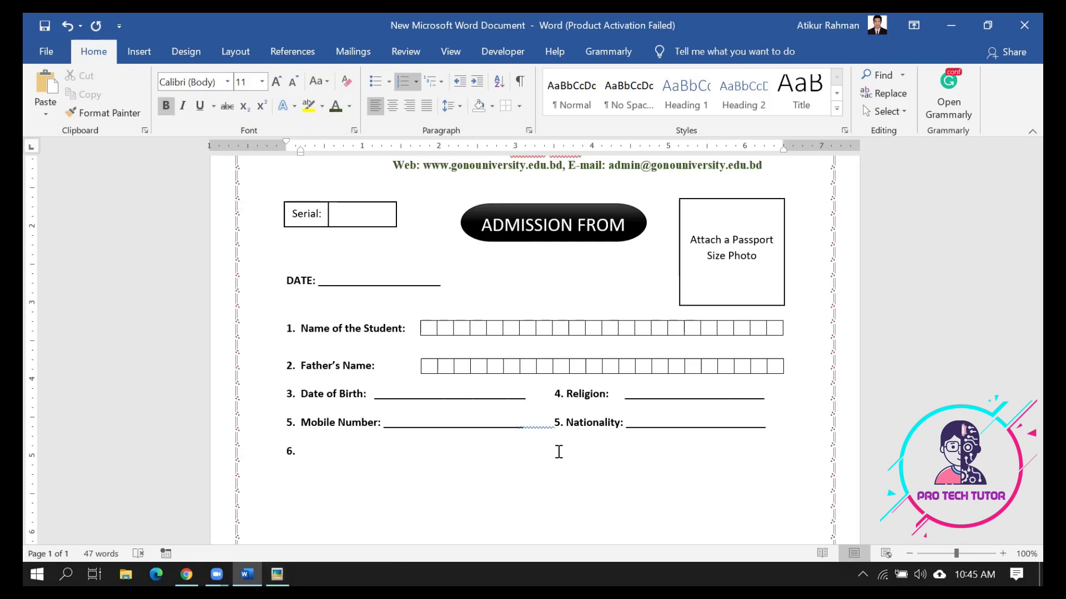
Change the number before Nationality from 5 to 6
{"action": "left_click", "coordinate": [560, 425]}
{"action": "key", "text": "BackSpace"}
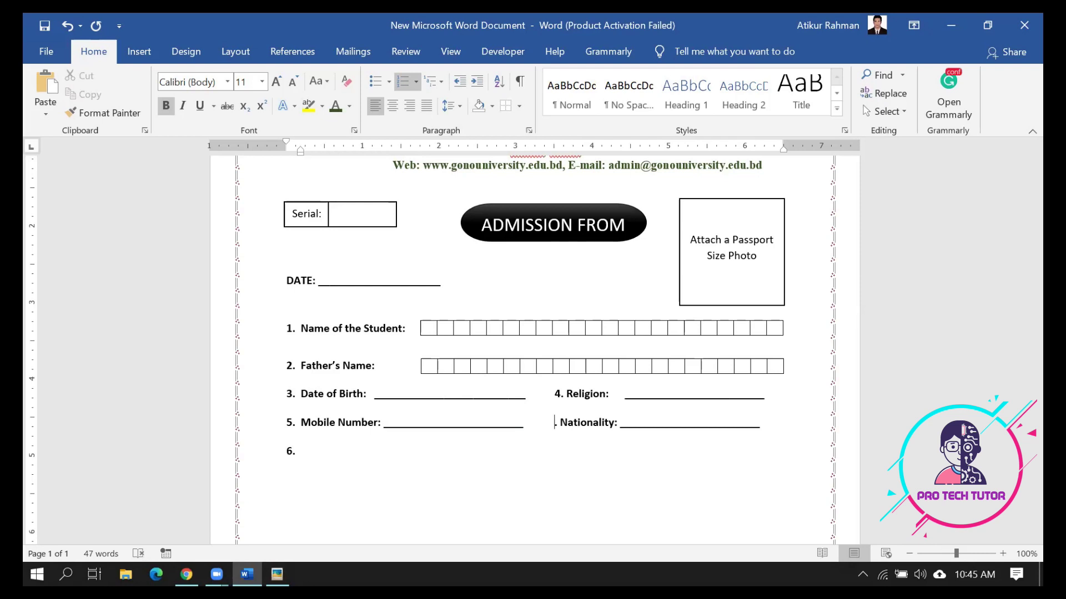
{"action": "type", "text": "6"}
Turn off automatic numbering on every field line, including the empty last line
{"action": "left_click", "coordinate": [316, 451]}
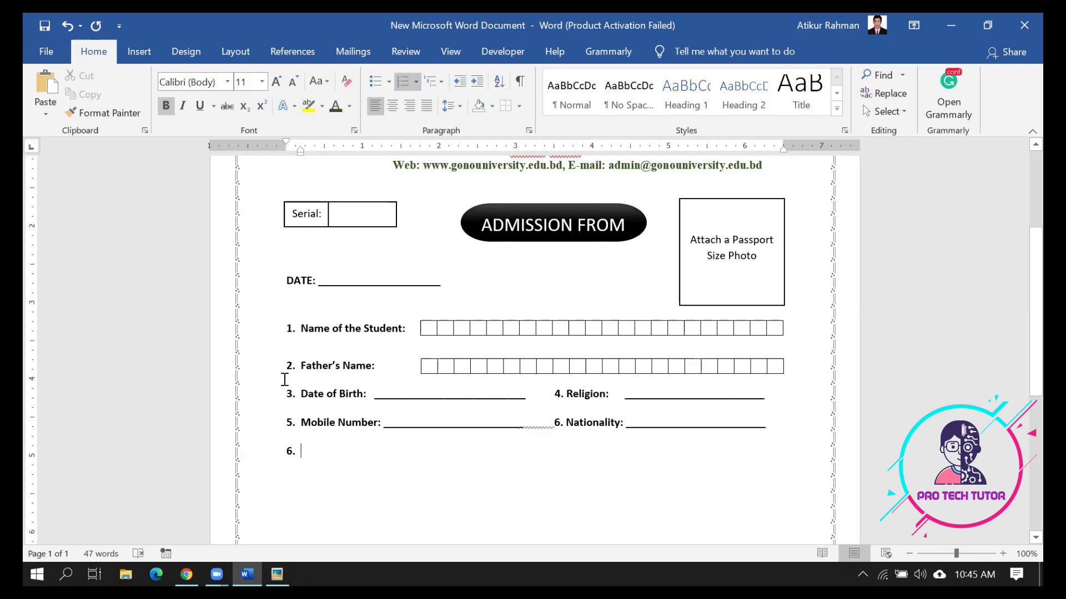
{"action": "left_click", "coordinate": [288, 328]}
{"action": "left_click", "coordinate": [312, 465]}
{"action": "left_click_drag", "start_coordinate": [313, 465], "coordinate": [275, 340]}
{"action": "left_click", "coordinate": [291, 332]}
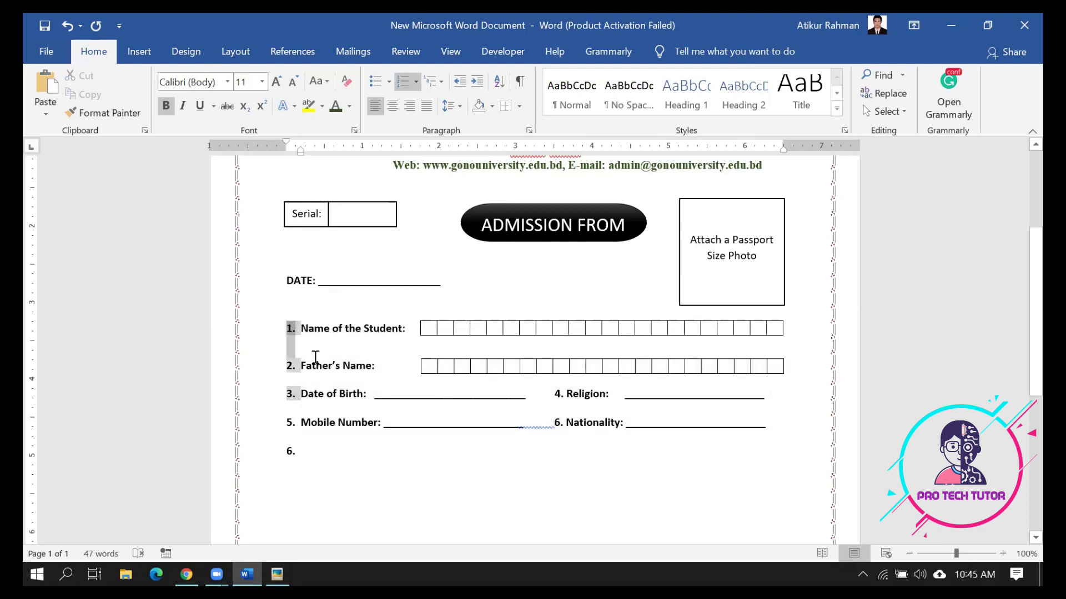
{"action": "left_click", "coordinate": [332, 431]}
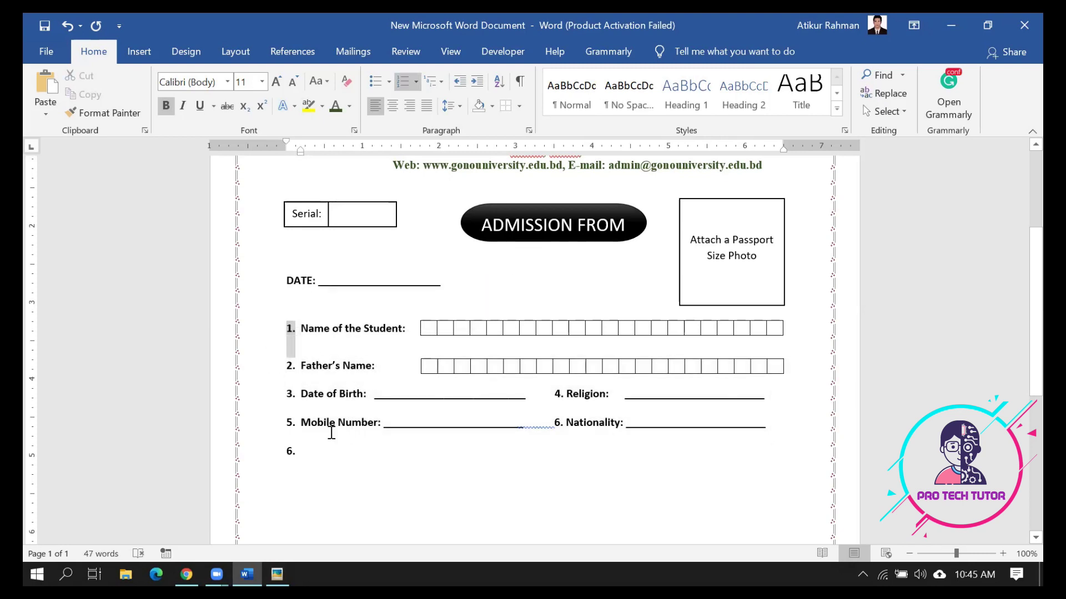
{"action": "left_click", "coordinate": [289, 329]}
{"action": "left_click", "coordinate": [290, 451]}
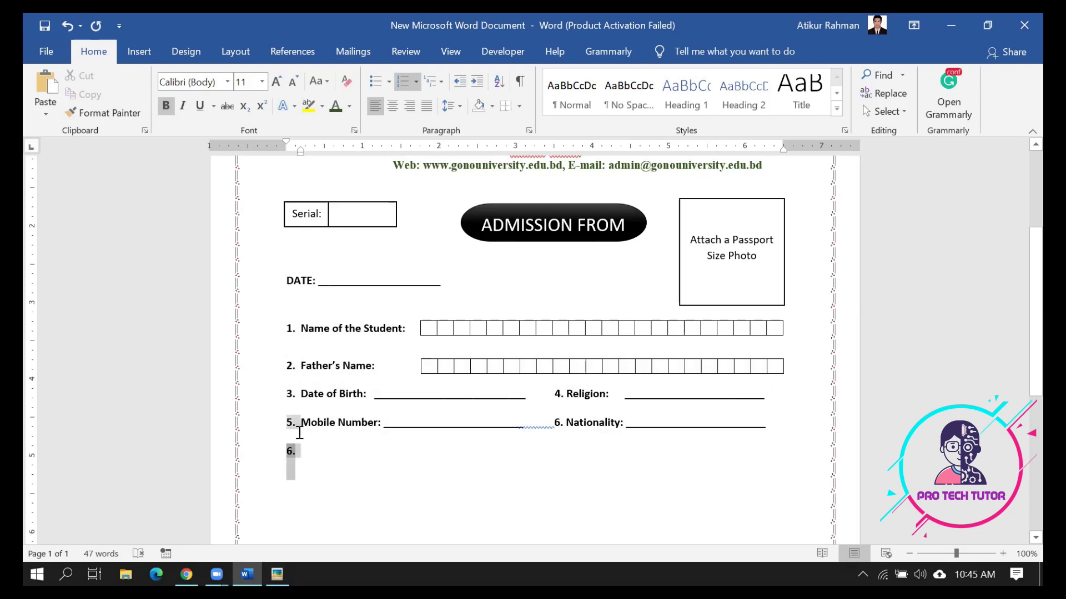
{"action": "left_click", "coordinate": [289, 329]}
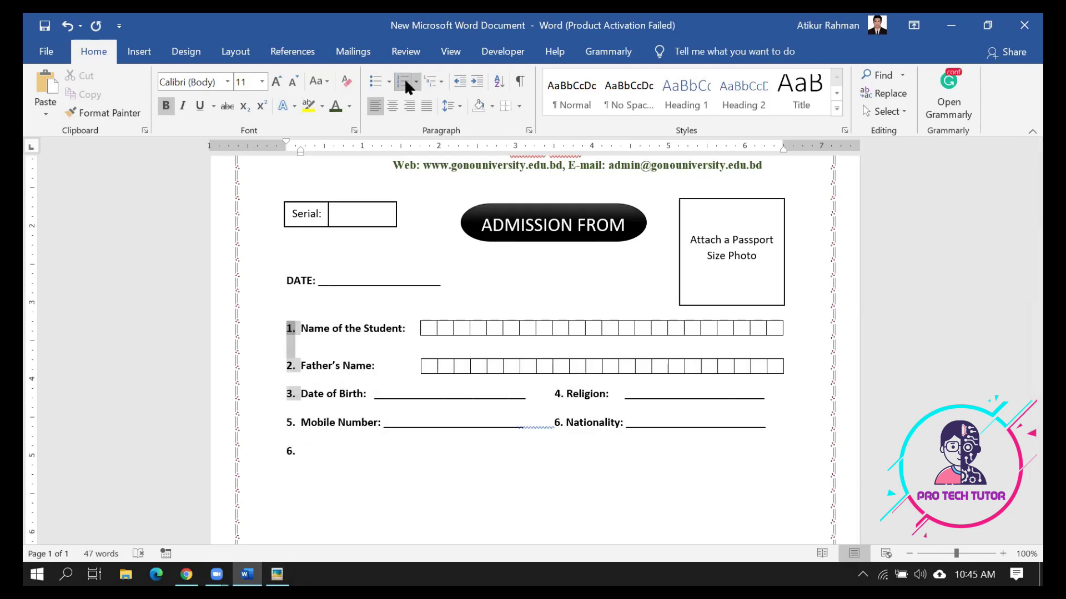
{"action": "left_click", "coordinate": [405, 81]}
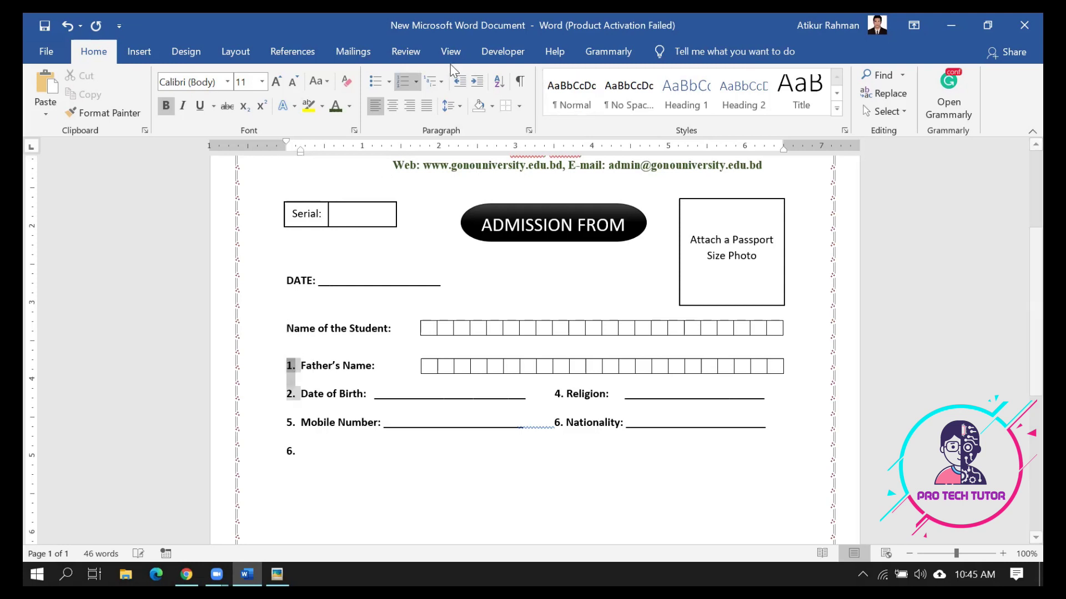
{"action": "left_click", "coordinate": [404, 83]}
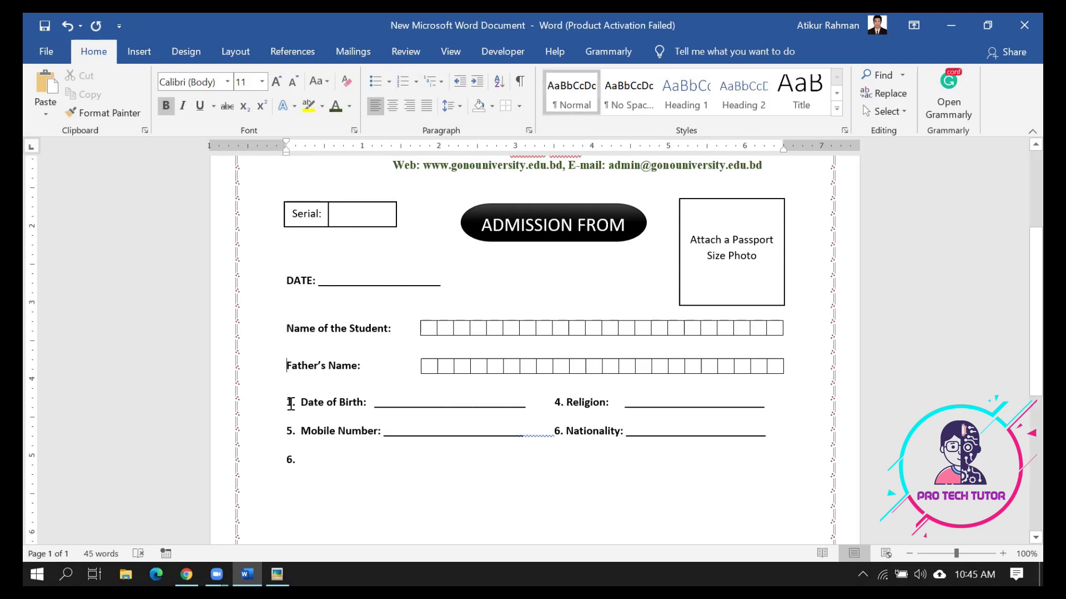
{"action": "left_click", "coordinate": [291, 403]}
{"action": "left_click", "coordinate": [405, 82]}
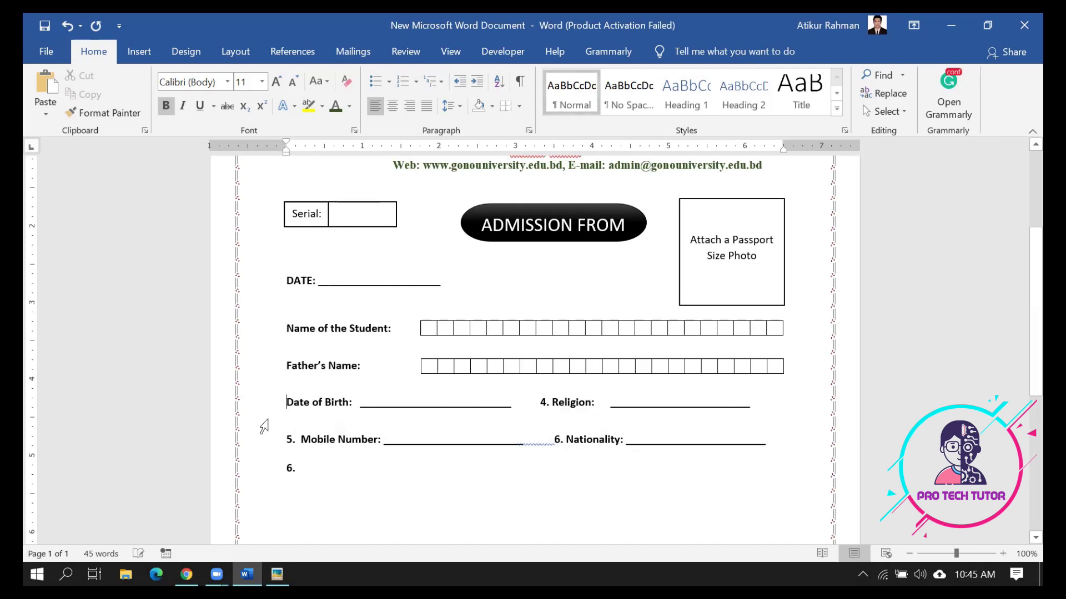
{"action": "left_click", "coordinate": [290, 439]}
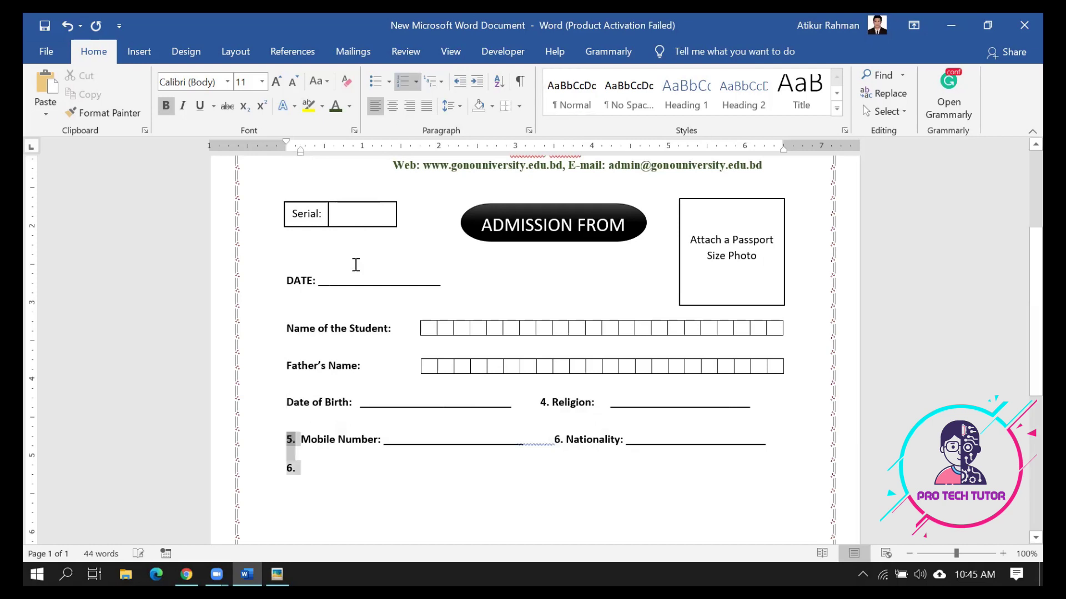
{"action": "left_click", "coordinate": [404, 84]}
{"action": "left_click", "coordinate": [290, 476]}
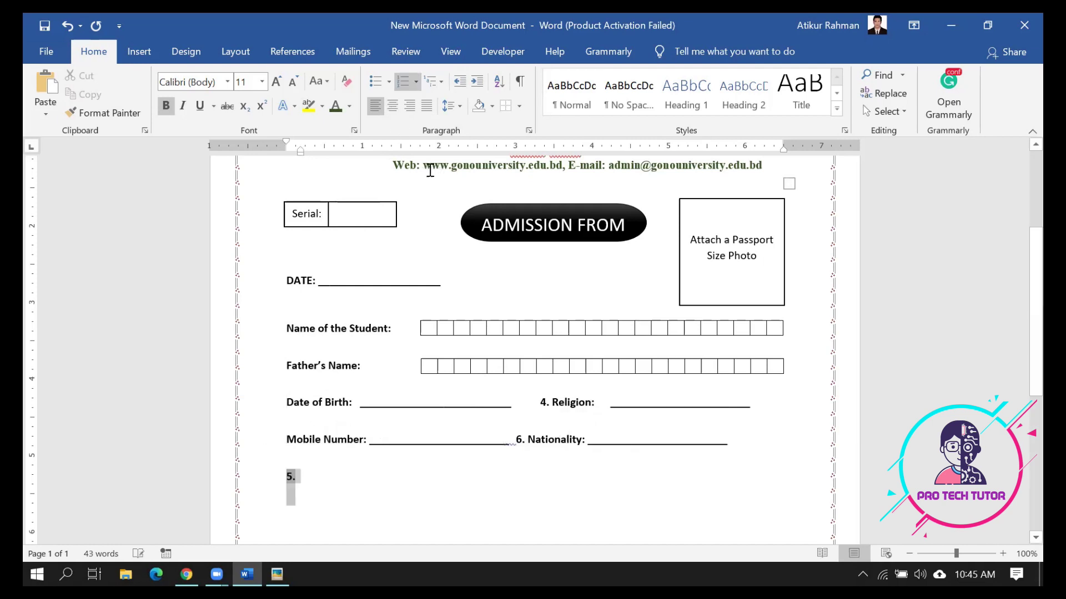
{"action": "left_click", "coordinate": [402, 82]}
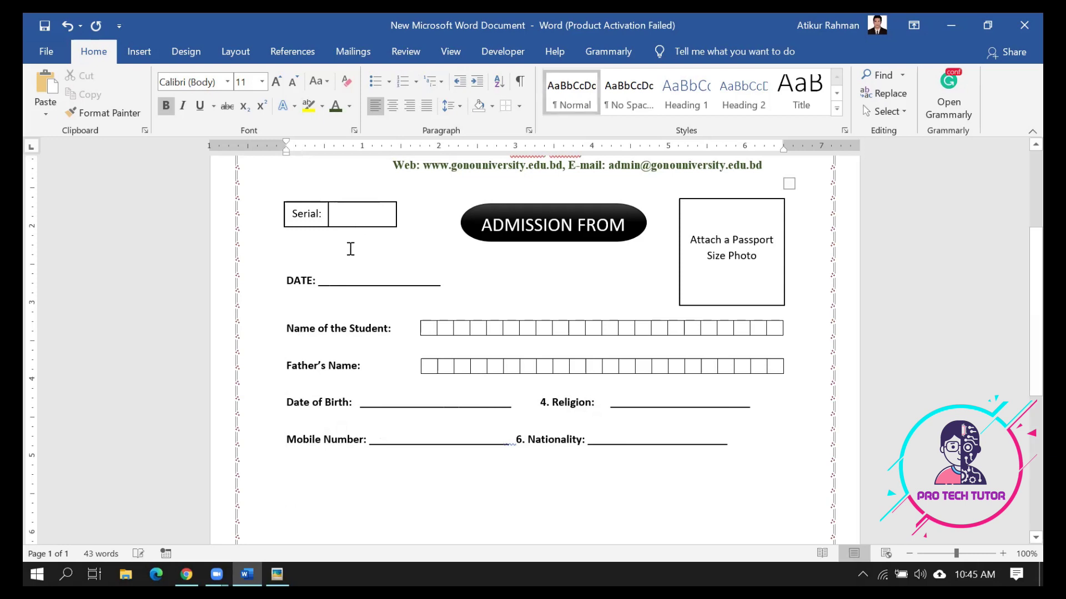
Type the numbers 1., 2., 3. and 5. manually before Name, Father's Name, Date of Birth and Mobile Number
{"action": "left_click", "coordinate": [283, 328]}
{"action": "type", "text": "1."}
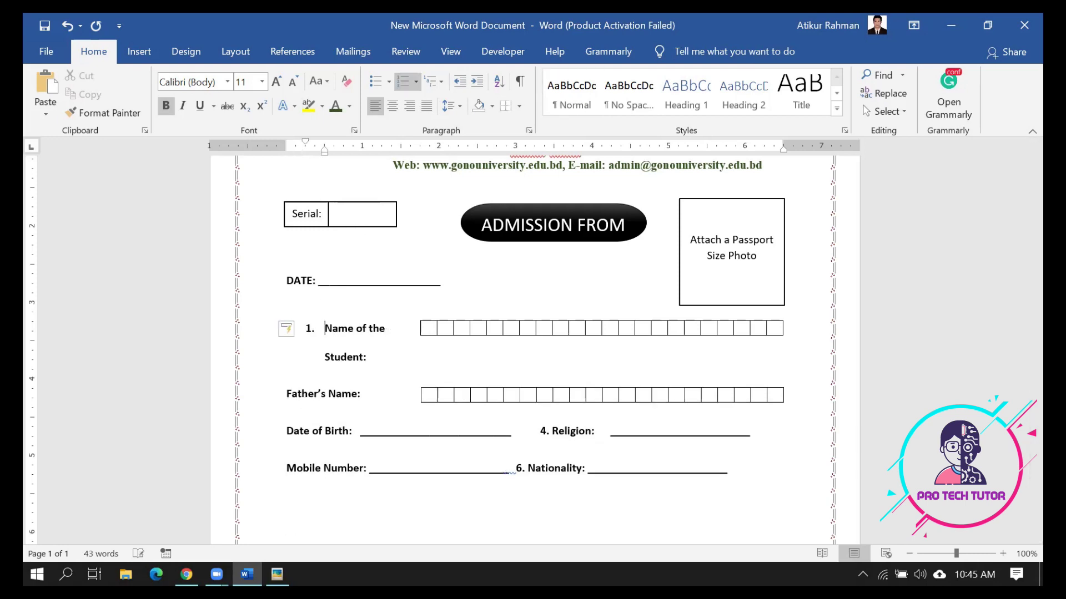
{"action": "key", "text": "ctrl+z"}
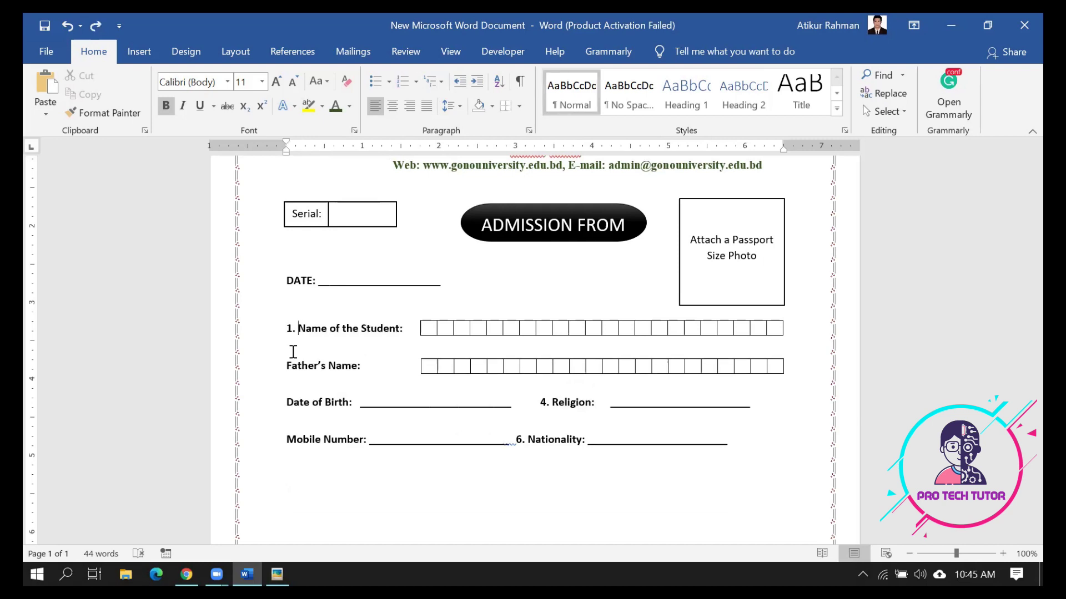
{"action": "left_click", "coordinate": [286, 366]}
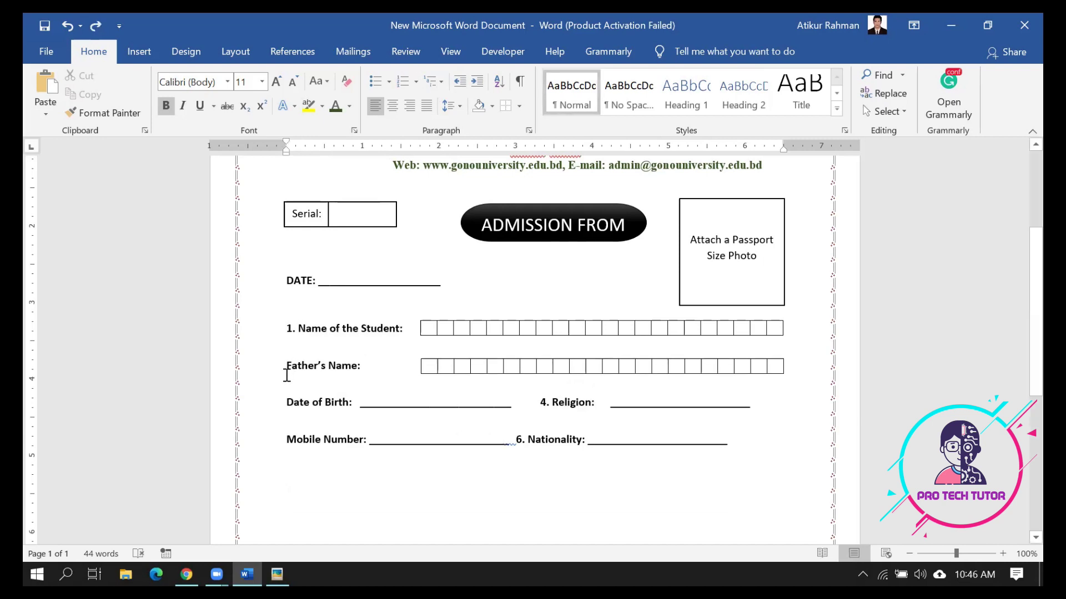
{"action": "type", "text": "2."}
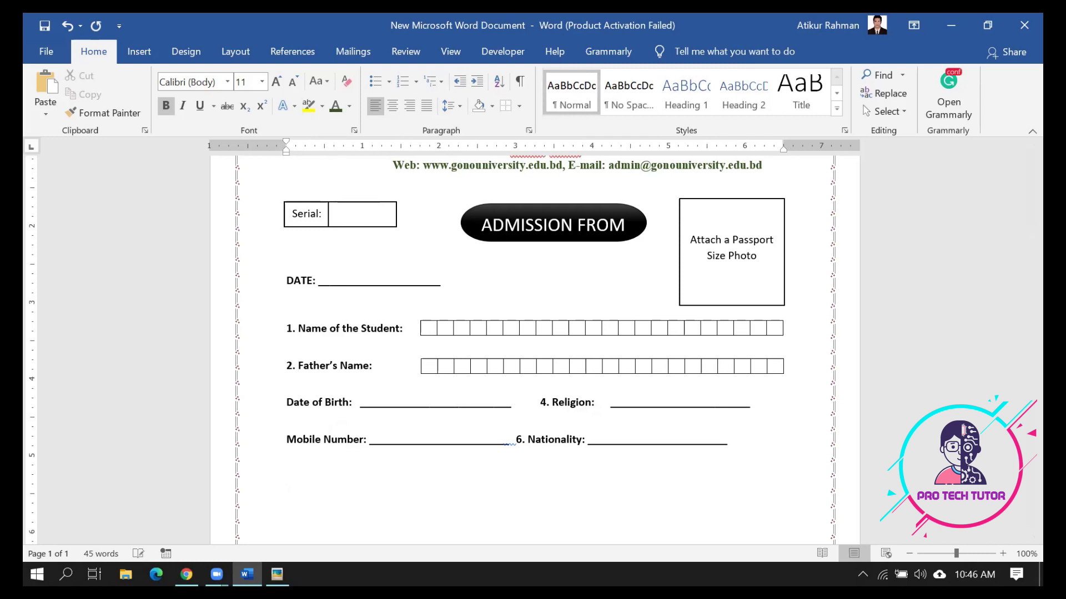
{"action": "left_click", "coordinate": [285, 403]}
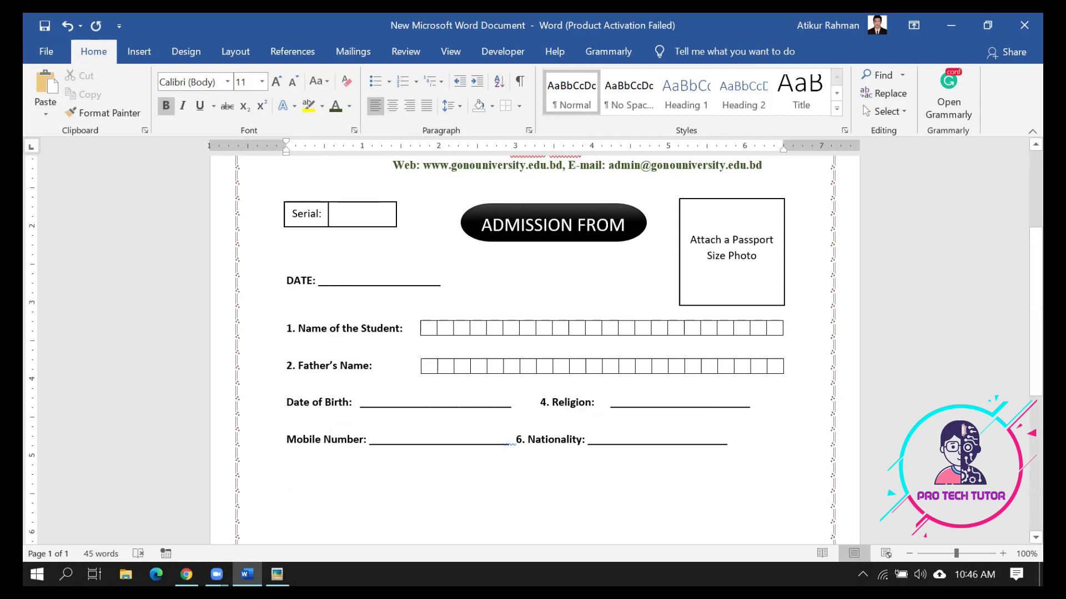
{"action": "type", "text": "3."}
{"action": "left_click", "coordinate": [280, 439]}
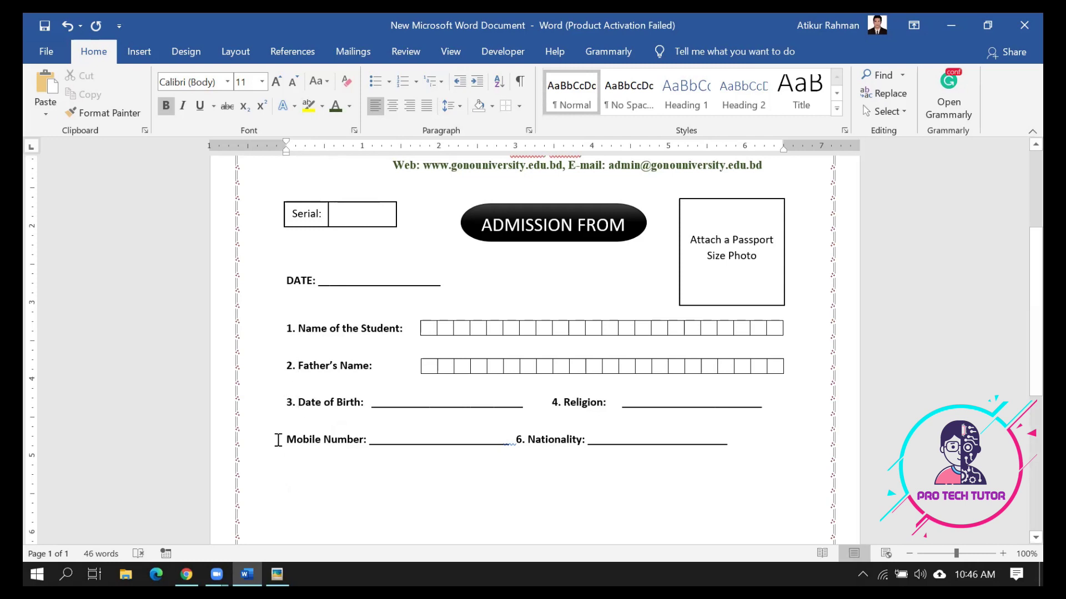
{"action": "type", "text": "5."}
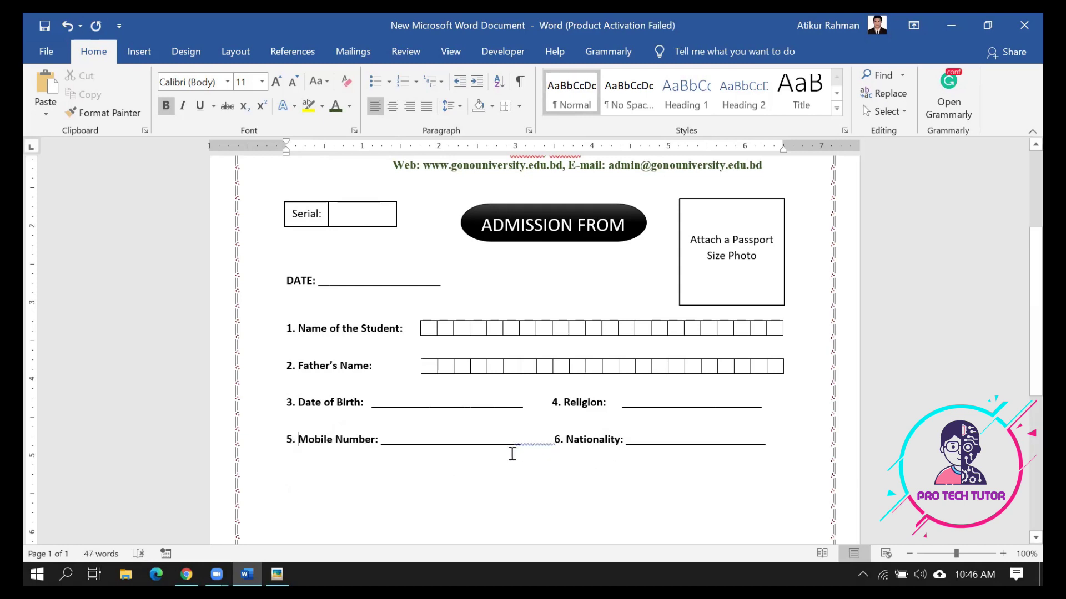
Start a new line after Nationality beginning with 7
{"action": "left_click", "coordinate": [377, 441]}
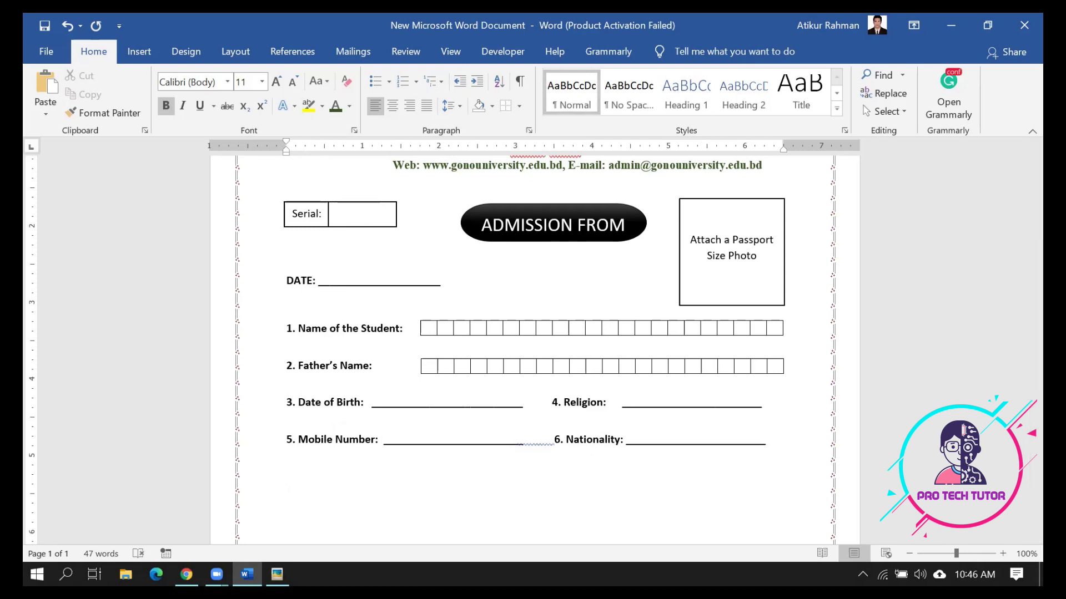
{"action": "left_click", "coordinate": [776, 448]}
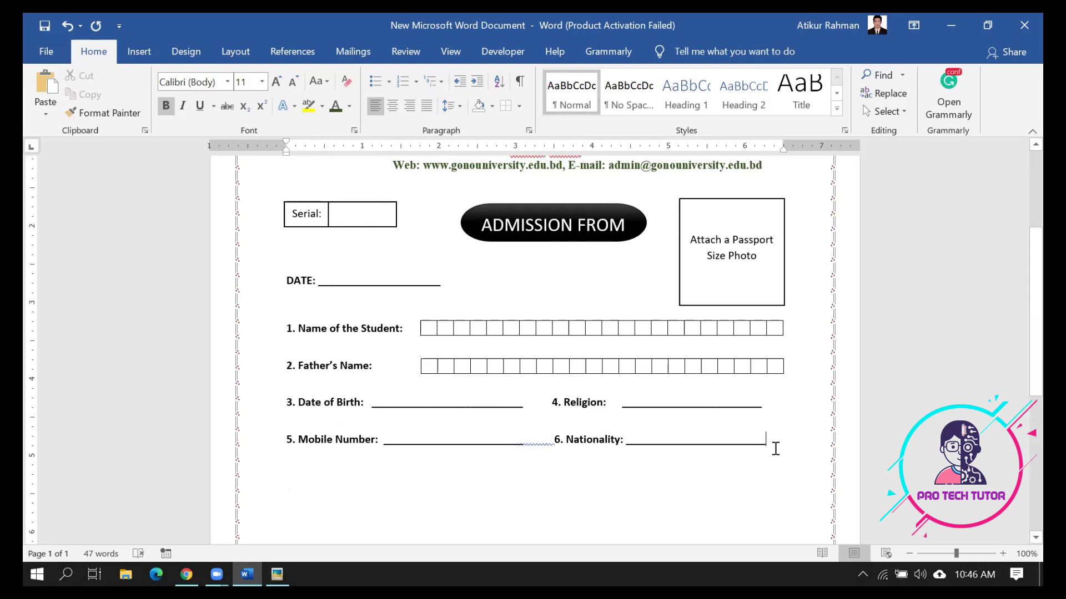
{"action": "key", "text": "Return"}
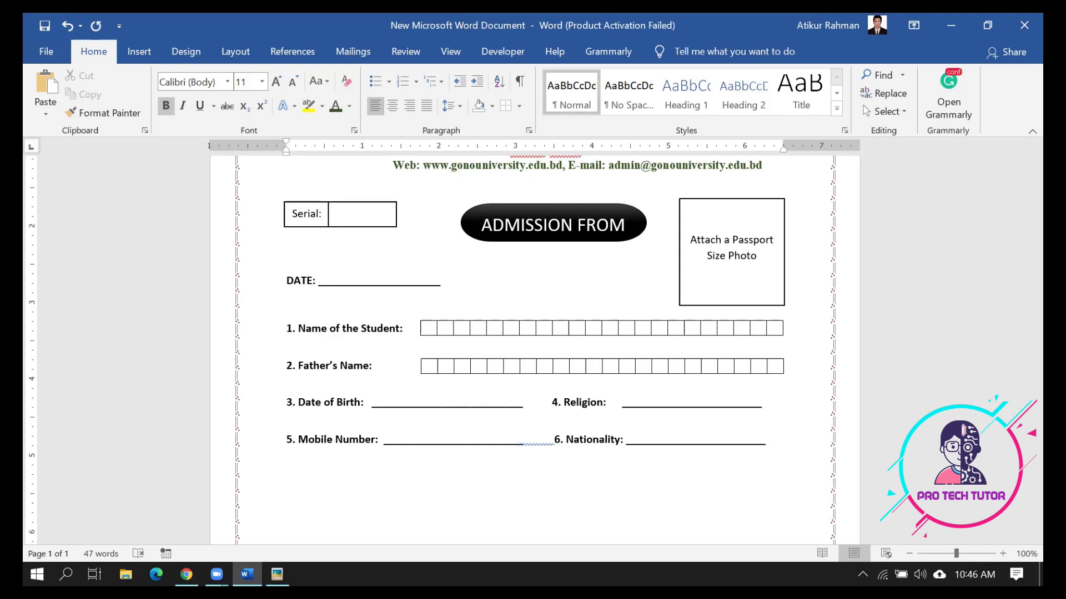
{"action": "type", "text": "7."}
Type 'Qualification:' and 'Email:' with underline blanks on line 7
{"action": "left_click", "coordinate": [277, 574]}
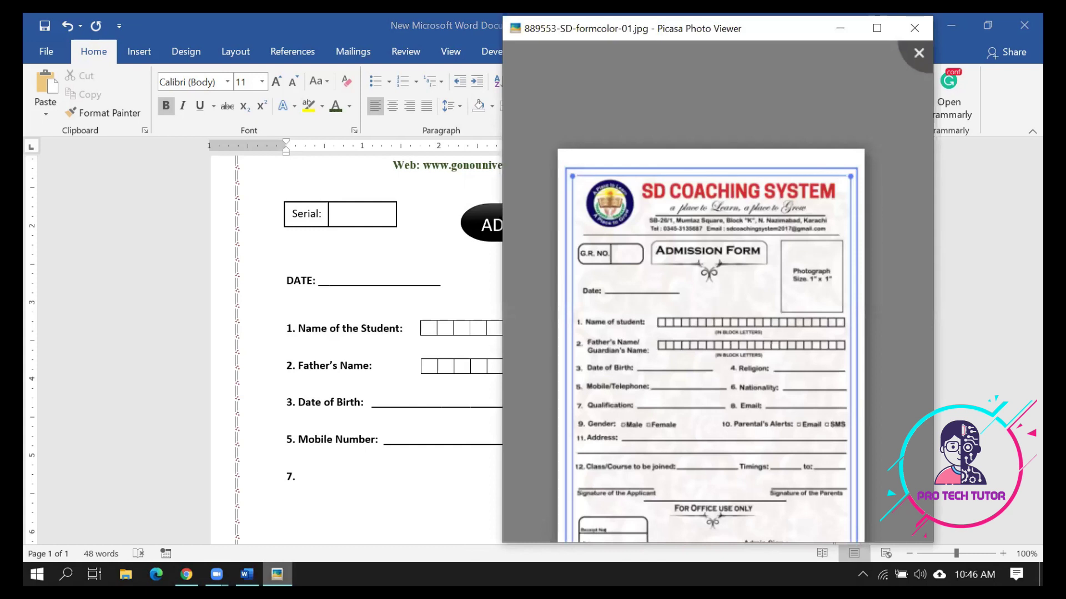
{"action": "left_click", "coordinate": [247, 575]}
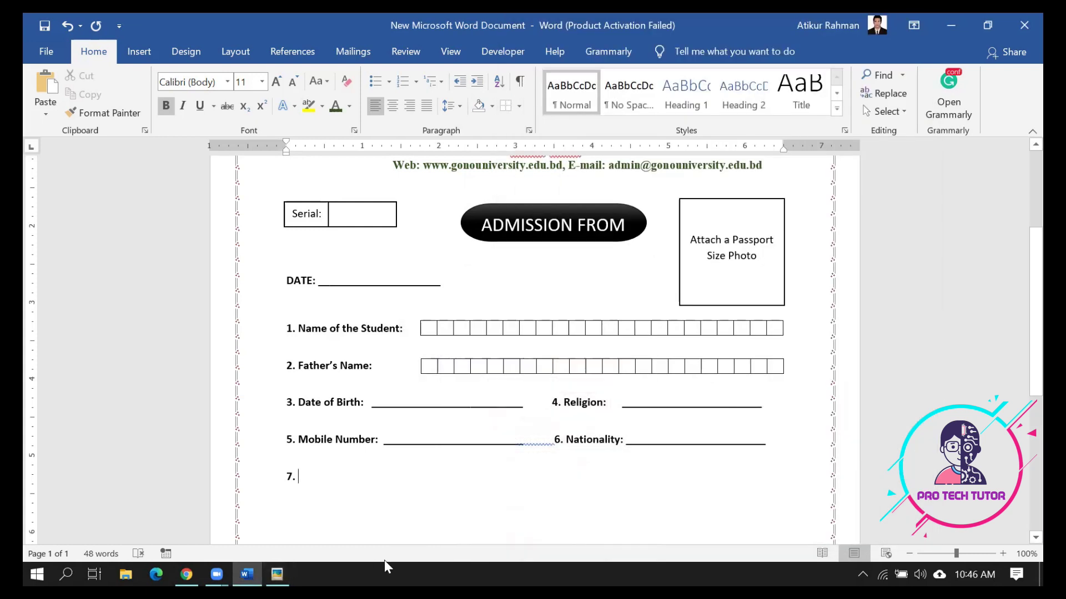
{"action": "type", "text": "Qualification: ____________________________"}
{"action": "key", "text": "BackSpace"}
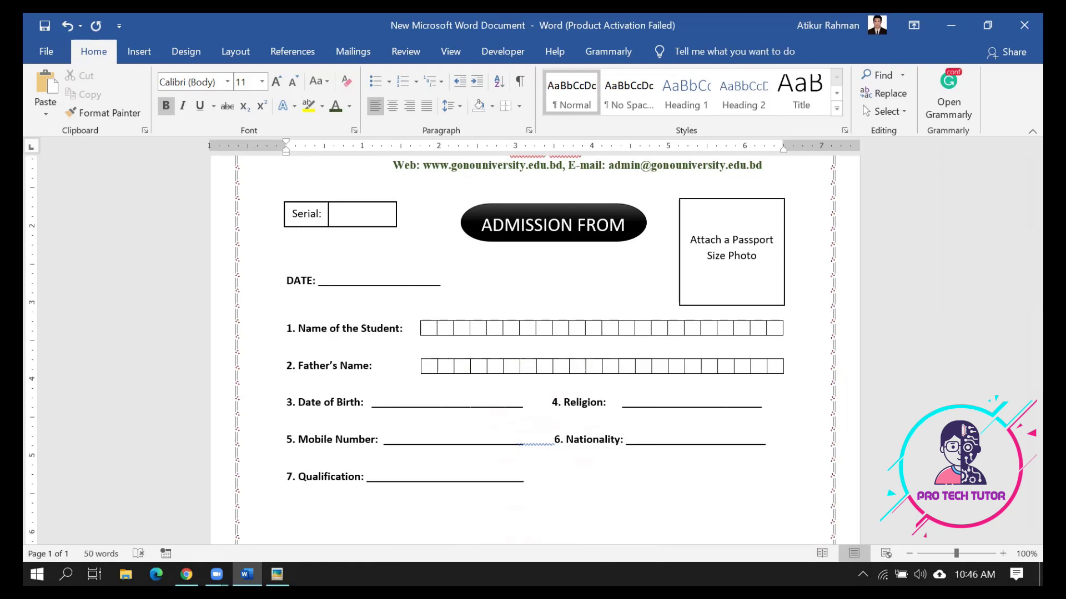
{"action": "type", "text": "Email: __________________________"}
Add the '9. Gender:' label after checking the sample form
{"action": "key", "text": "alt+Tab"}
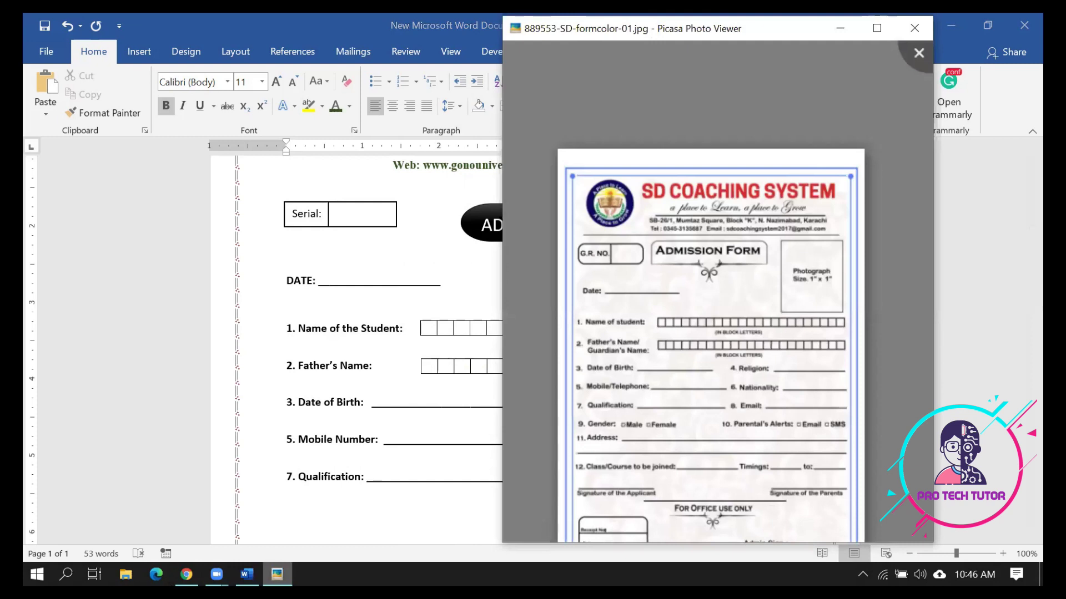
{"action": "key", "text": "alt+Tab"}
{"action": "type", "text": "9. G"}
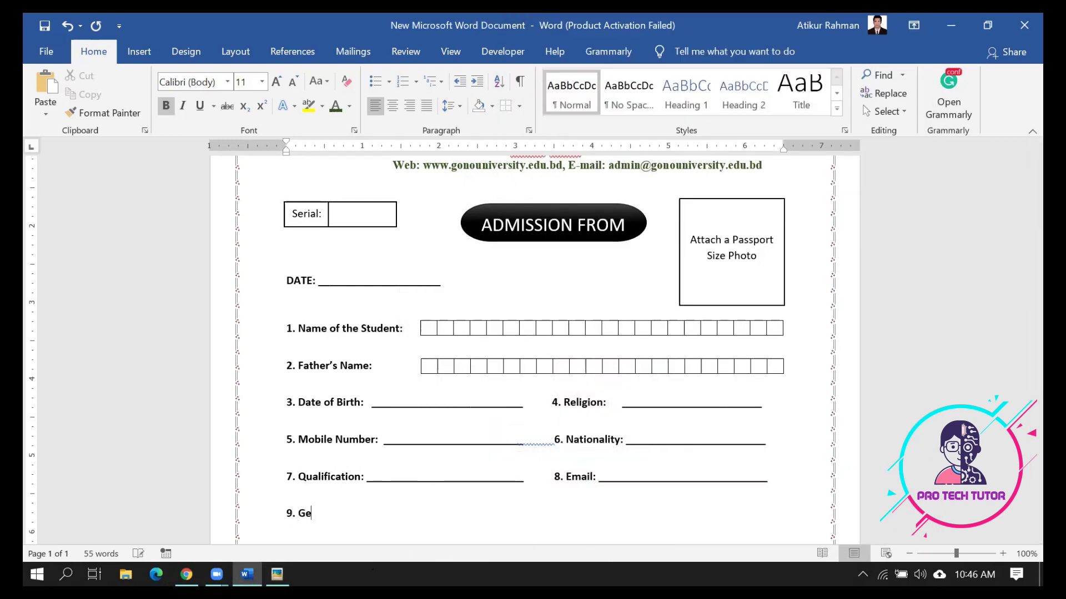
{"action": "type", "text": "ender:"}
{"action": "left_click", "coordinate": [277, 575]}
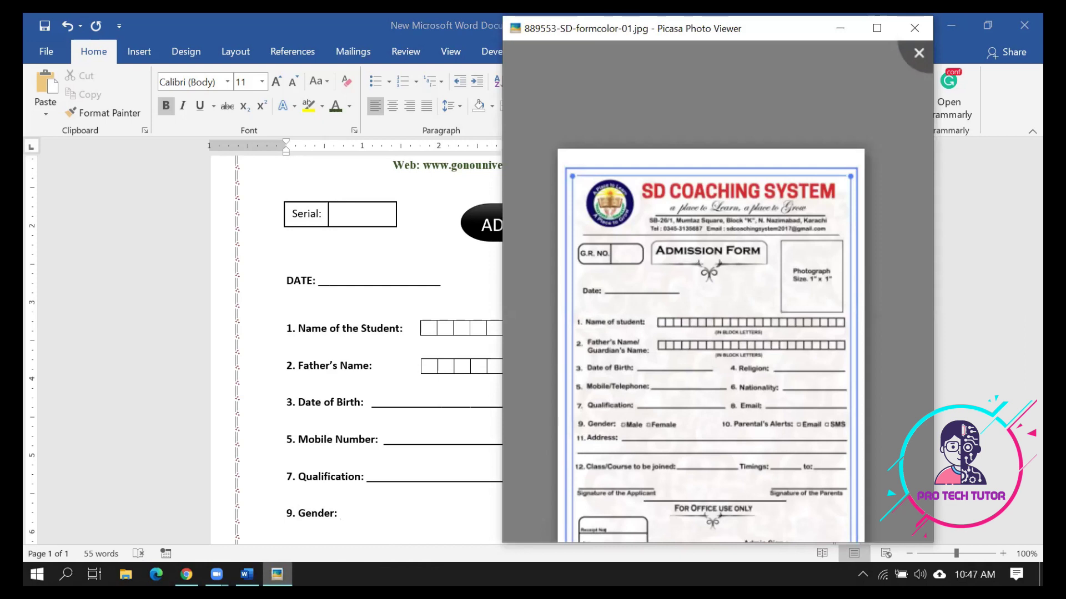
{"action": "left_click", "coordinate": [276, 575]}
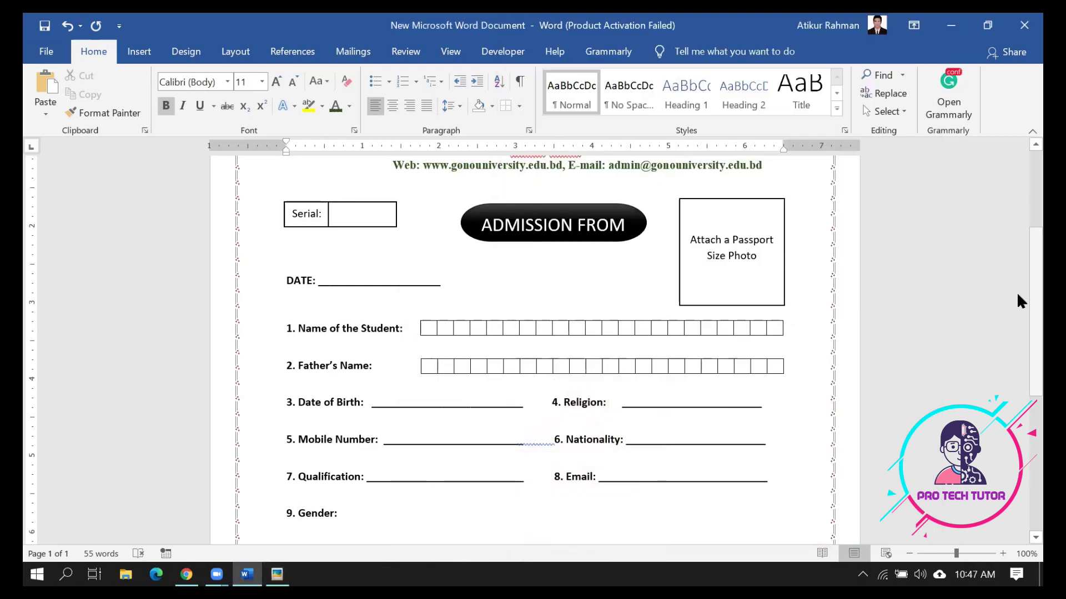
{"action": "scroll", "coordinate": [1020, 377], "scroll_direction": "down", "scroll_amount": 5}
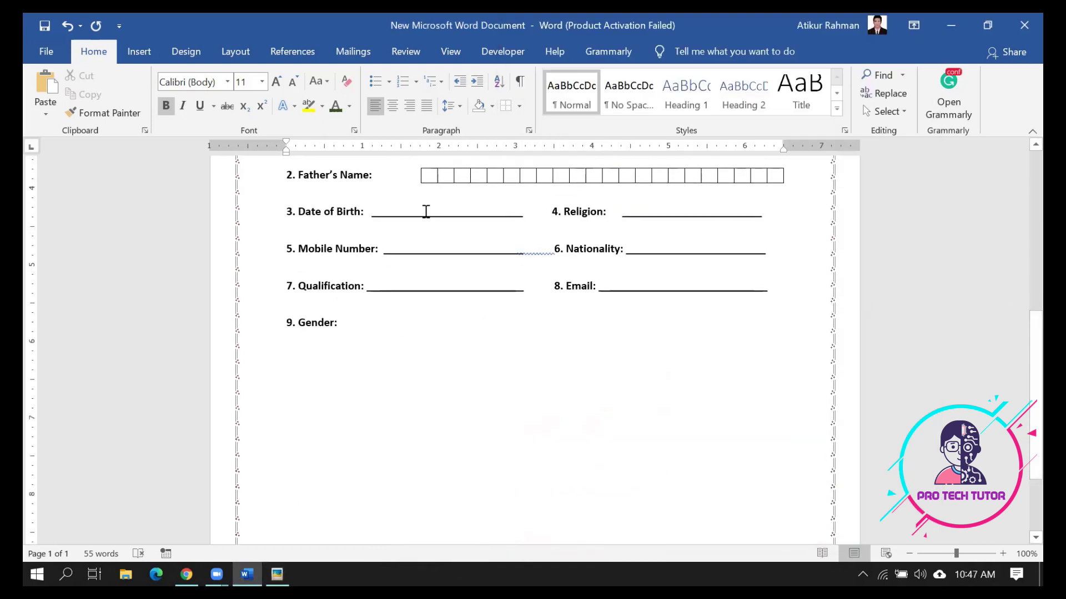
{"action": "left_click", "coordinate": [389, 83]}
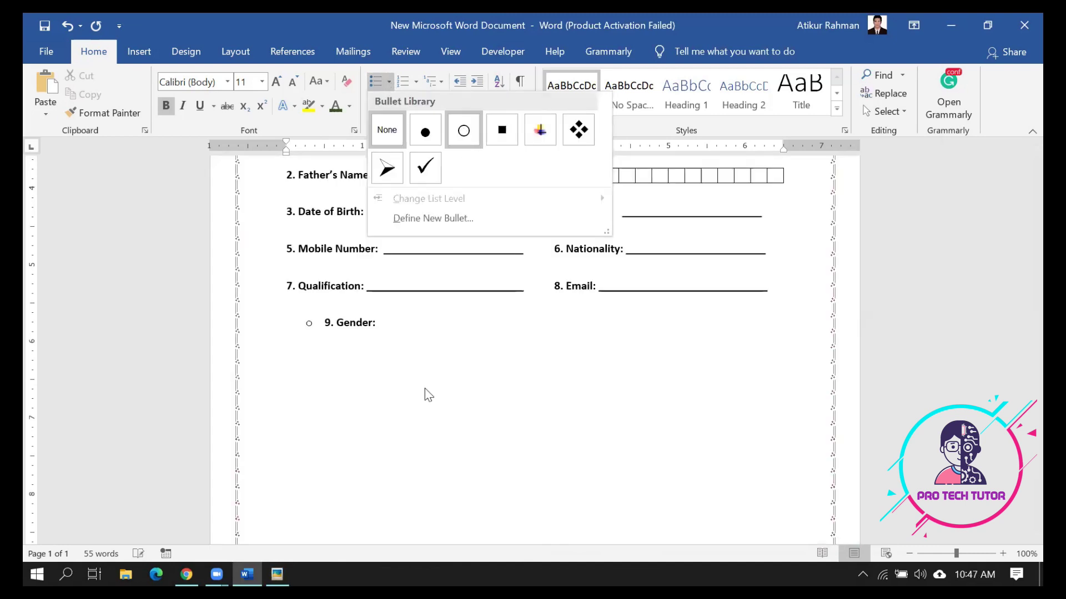
{"action": "left_click", "coordinate": [412, 373]}
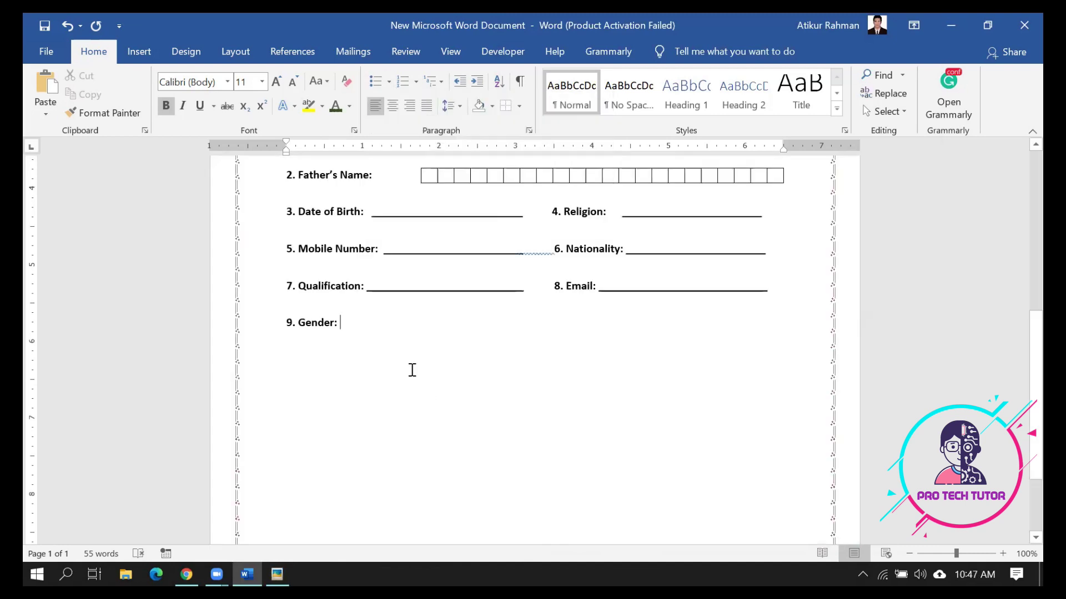
{"action": "left_click", "coordinate": [459, 110]}
{"action": "left_click", "coordinate": [456, 109]}
{"action": "left_click", "coordinate": [228, 82]}
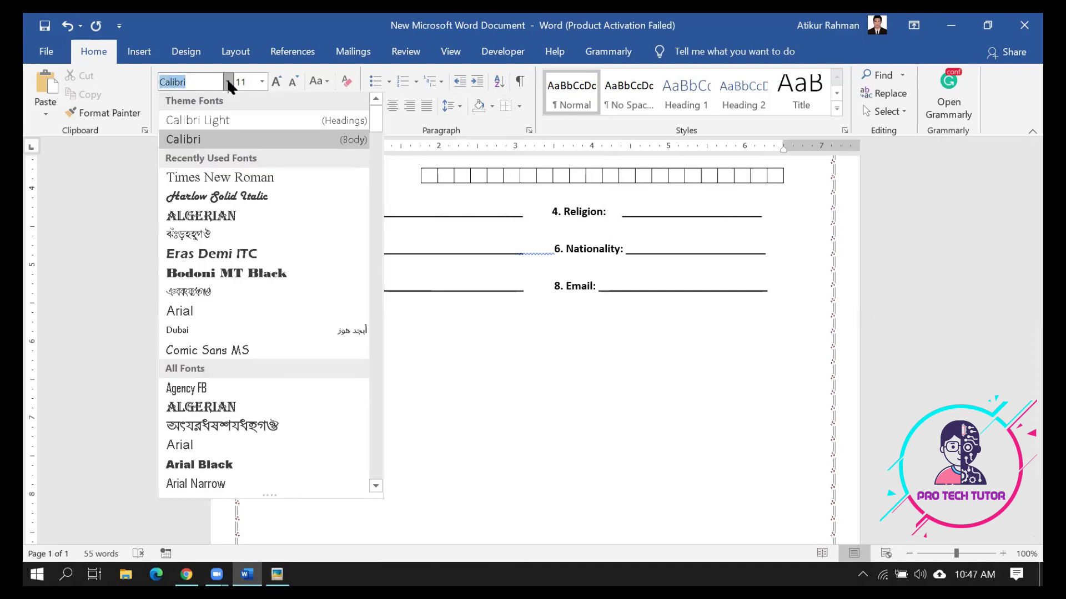
{"action": "left_click", "coordinate": [228, 82]}
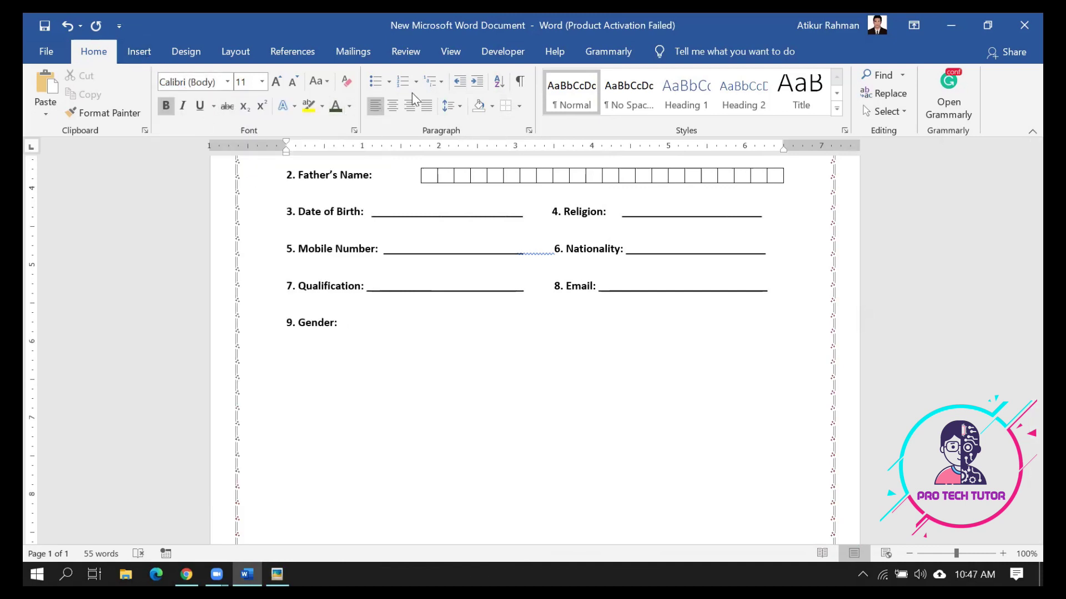
{"action": "left_click", "coordinate": [389, 82]}
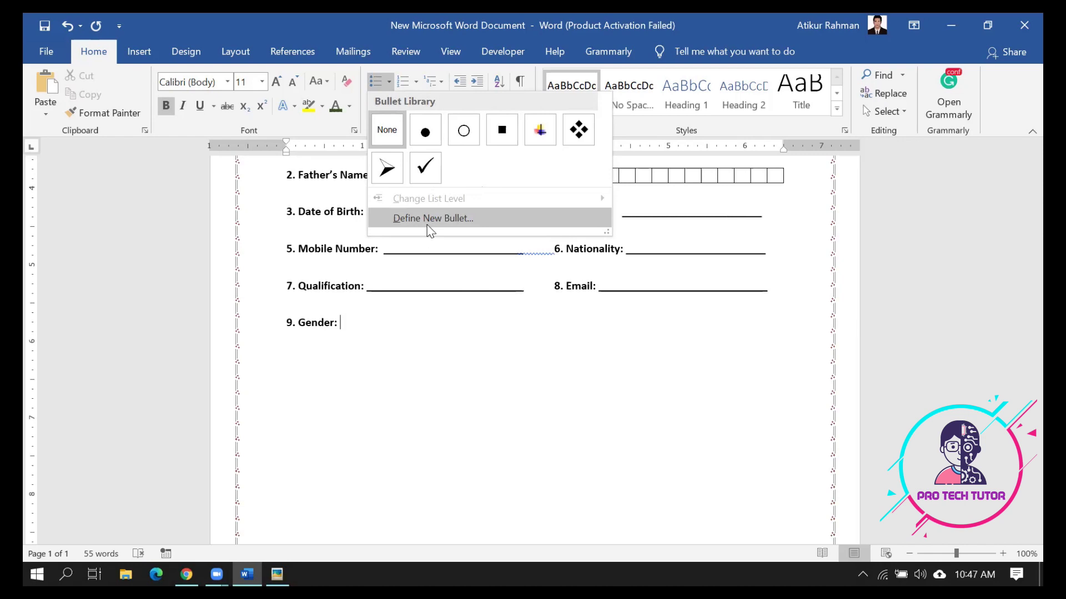
{"action": "left_click", "coordinate": [430, 219]}
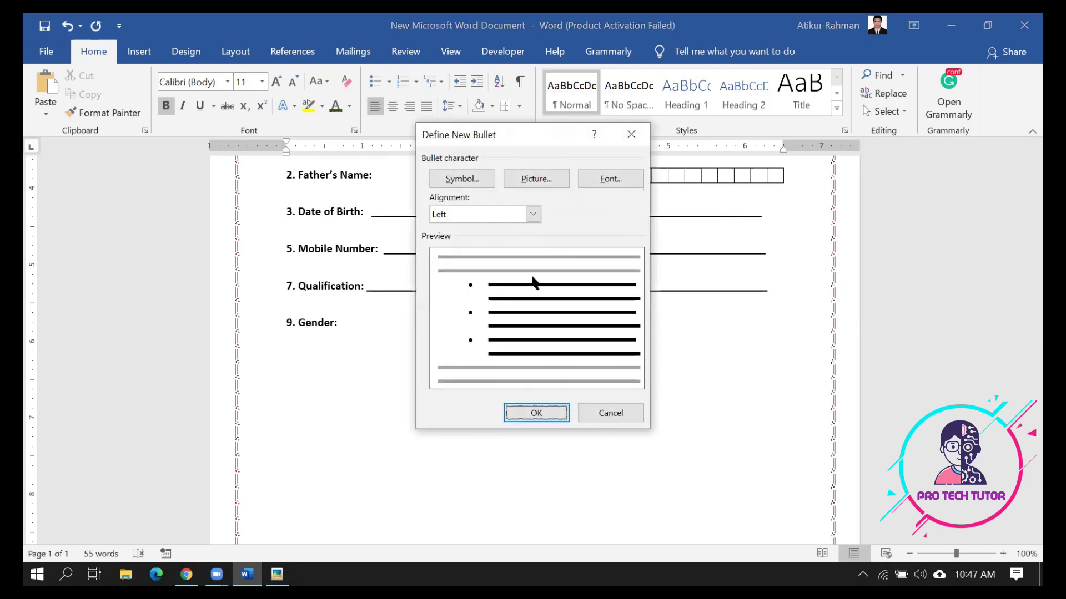
{"action": "left_click", "coordinate": [475, 178]}
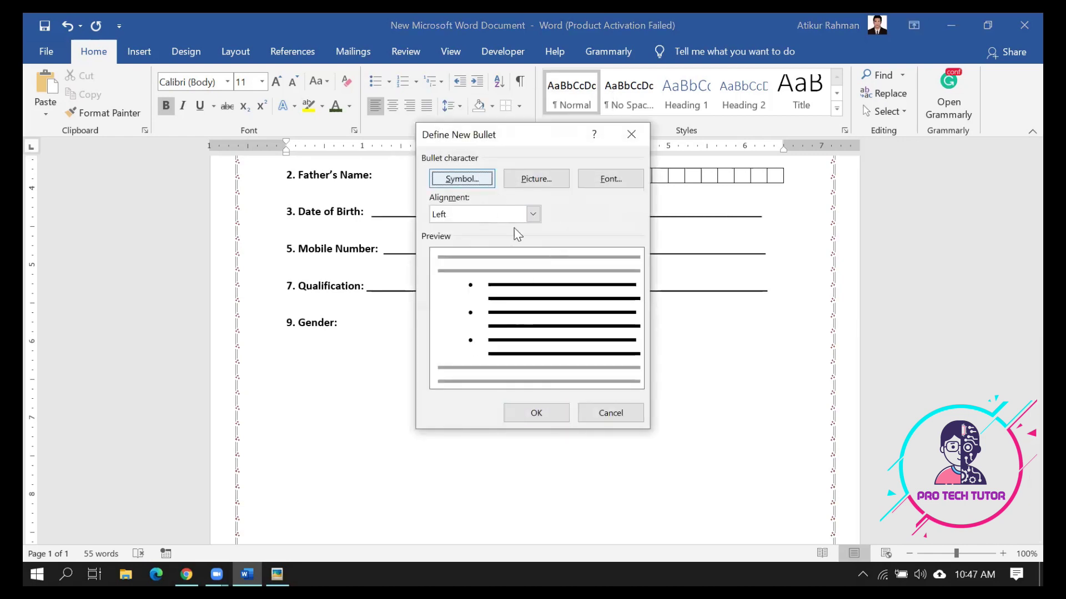
{"action": "left_click", "coordinate": [478, 180]}
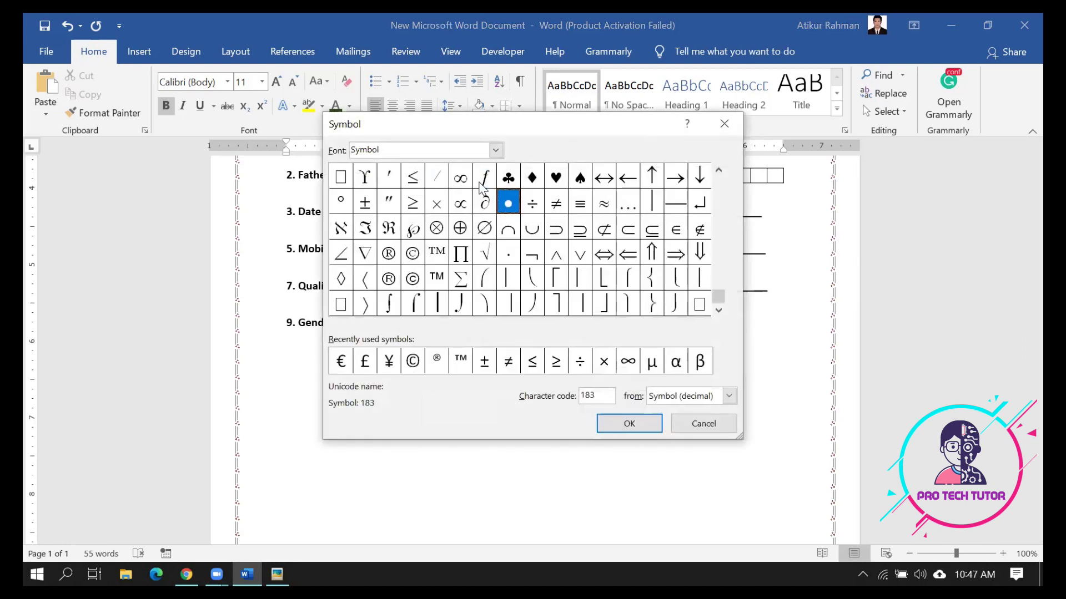
{"action": "left_click", "coordinate": [342, 178]}
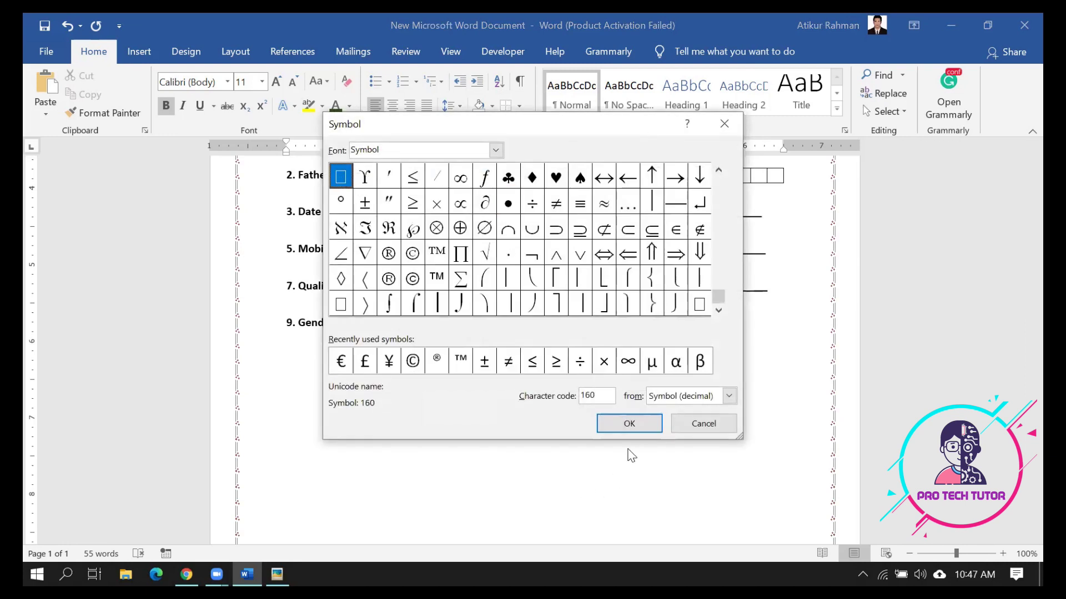
{"action": "left_click", "coordinate": [630, 425]}
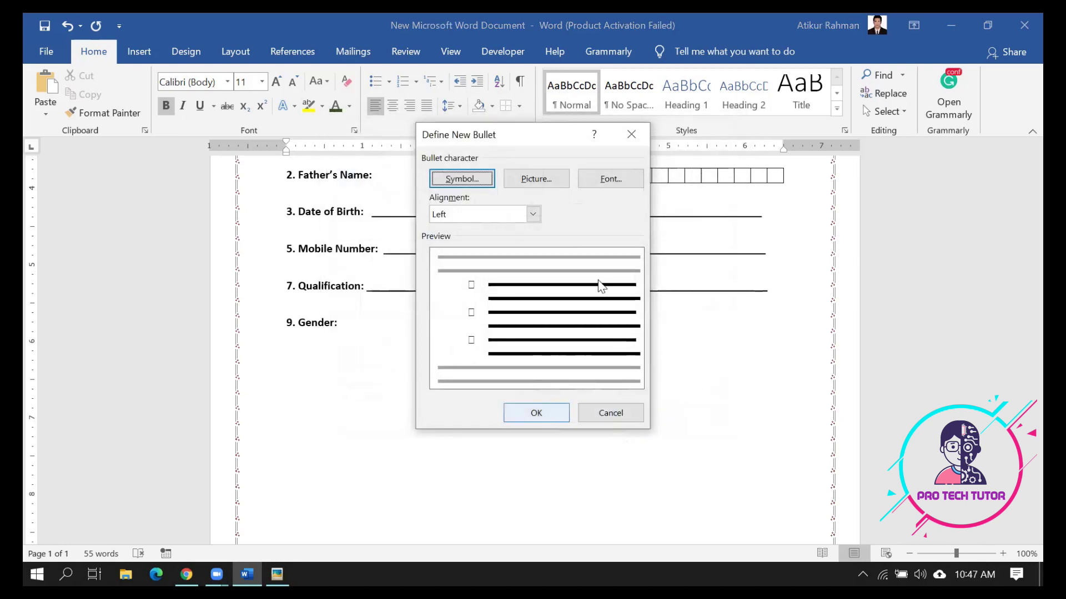
{"action": "left_click", "coordinate": [631, 134]}
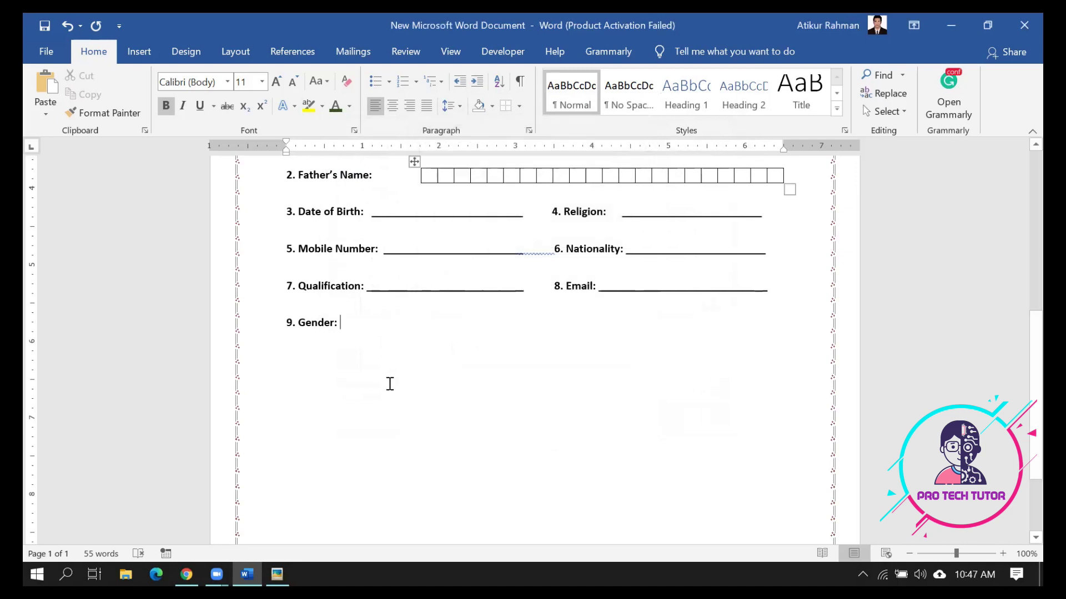
{"action": "left_click", "coordinate": [350, 333]}
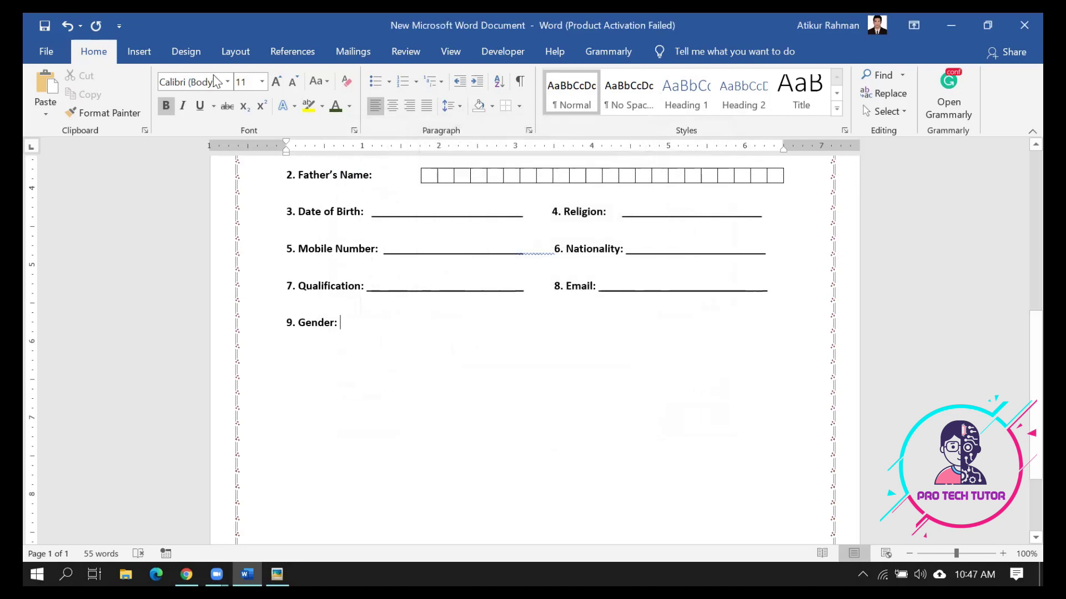
Insert box symbols labelled Male and Female after '9. Gender:'
{"action": "left_click", "coordinate": [140, 52]}
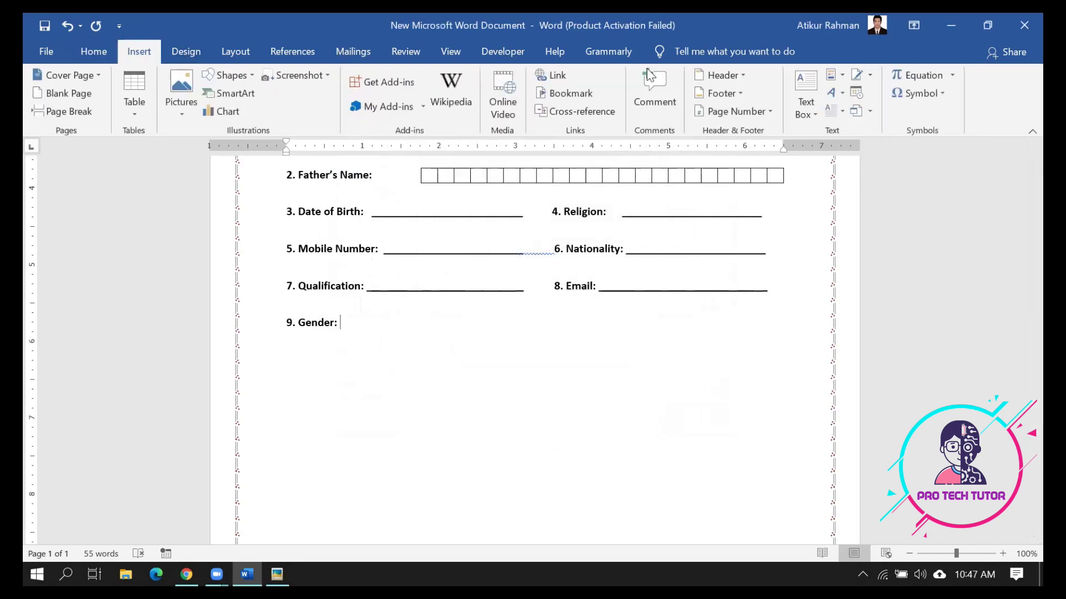
{"action": "left_click", "coordinate": [938, 97]}
{"action": "left_click", "coordinate": [901, 113]}
{"action": "type", "text": "M"}
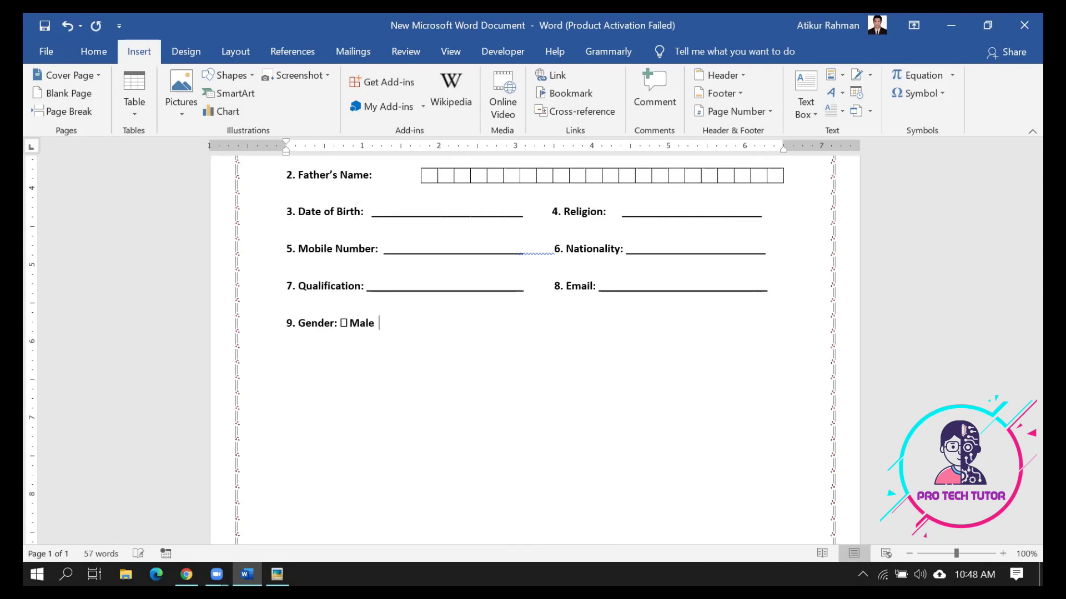
{"action": "left_click", "coordinate": [936, 95]}
{"action": "left_click", "coordinate": [900, 115]}
{"action": "type", "text": "Fr"}
{"action": "type", "text": "male"}
Add spaces between the checkboxes and their labels, then close the full symbol chooser unused
{"action": "left_click", "coordinate": [350, 326]}
{"action": "left_click", "coordinate": [393, 323]}
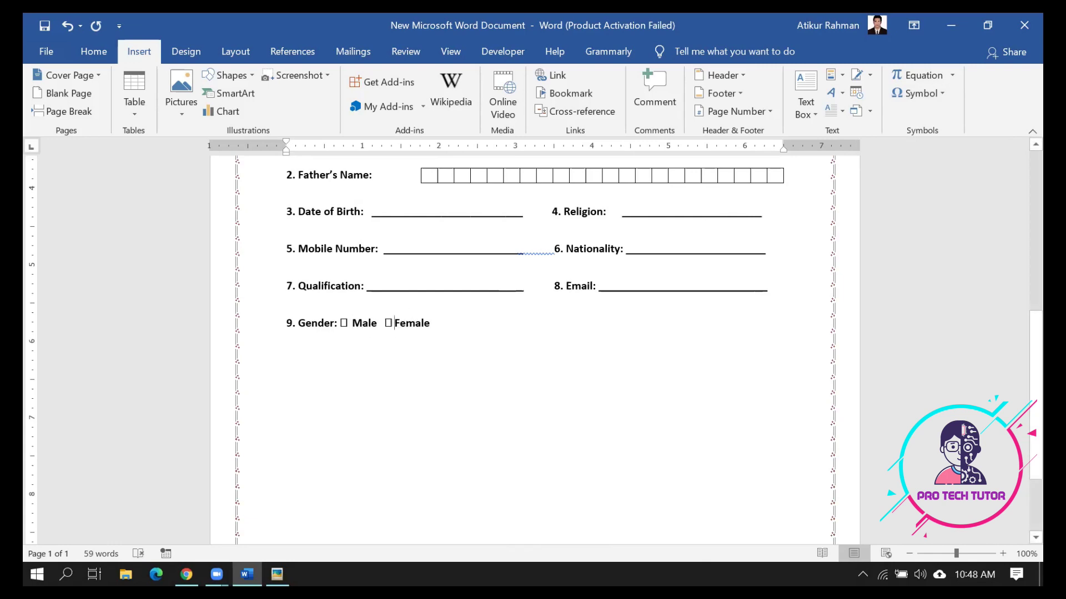
{"action": "left_click", "coordinate": [348, 325]}
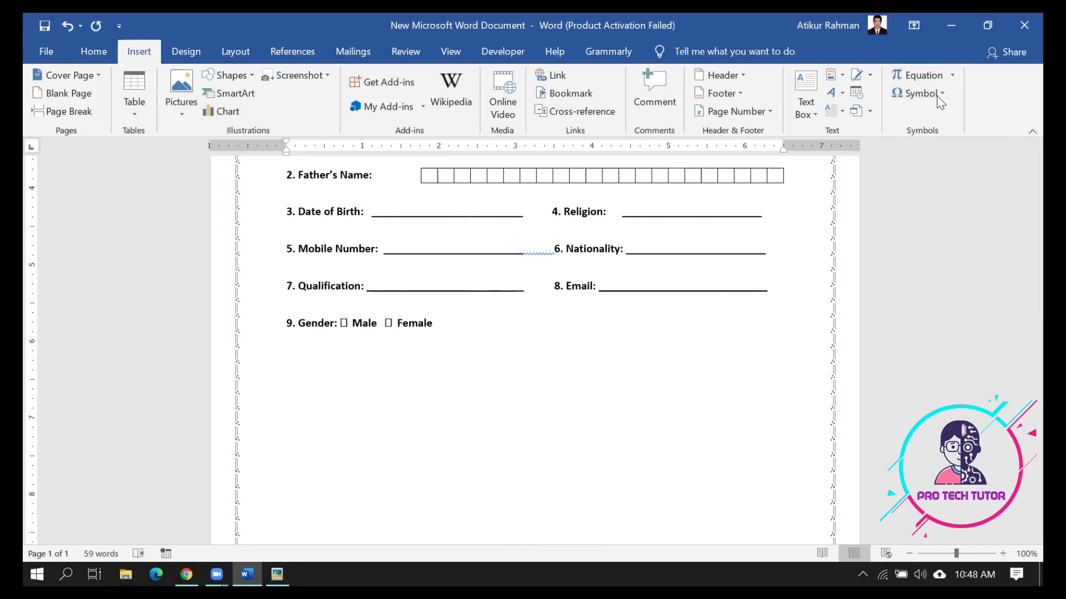
{"action": "left_click", "coordinate": [922, 93]}
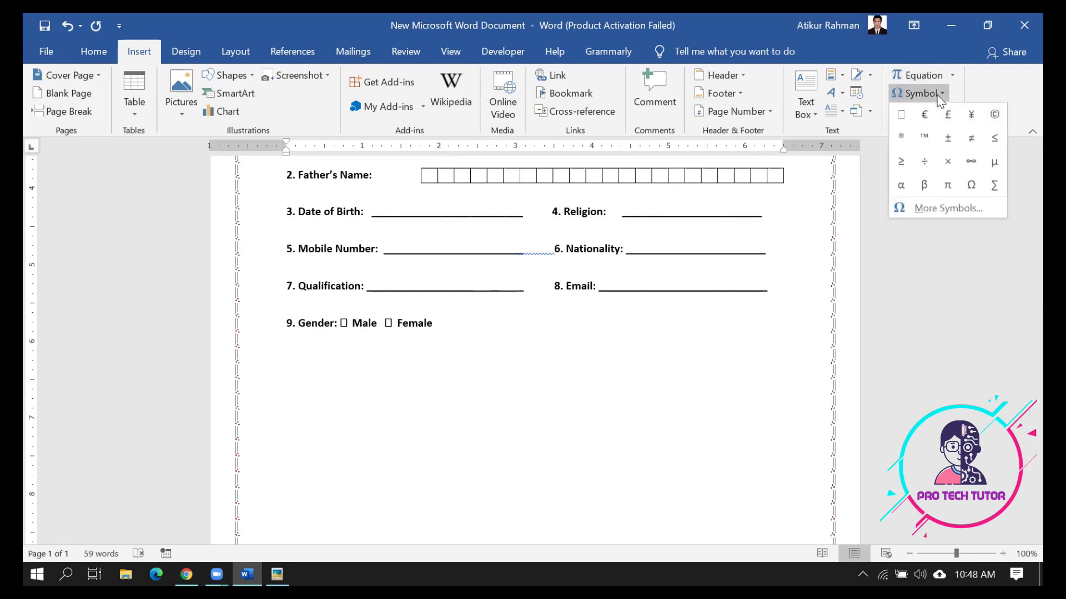
{"action": "left_click", "coordinate": [939, 209]}
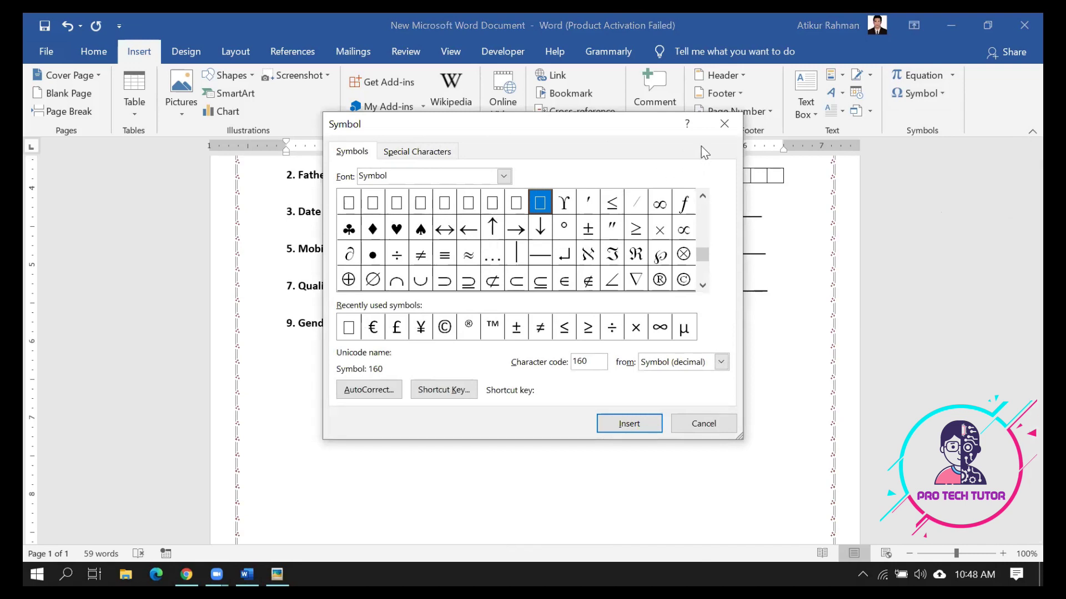
{"action": "left_click", "coordinate": [724, 123]}
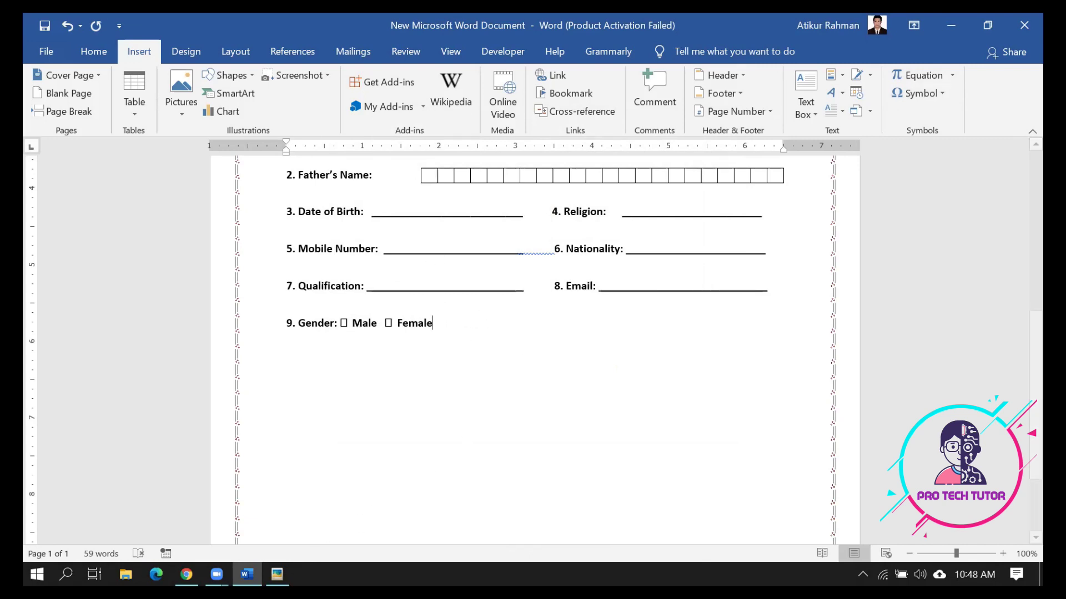
Scroll through Picasa's images to the SD Coaching System admission form, then return to Word
{"action": "left_click", "coordinate": [281, 574]}
{"action": "scroll", "coordinate": [609, 459], "scroll_direction": "down", "scroll_amount": 1}
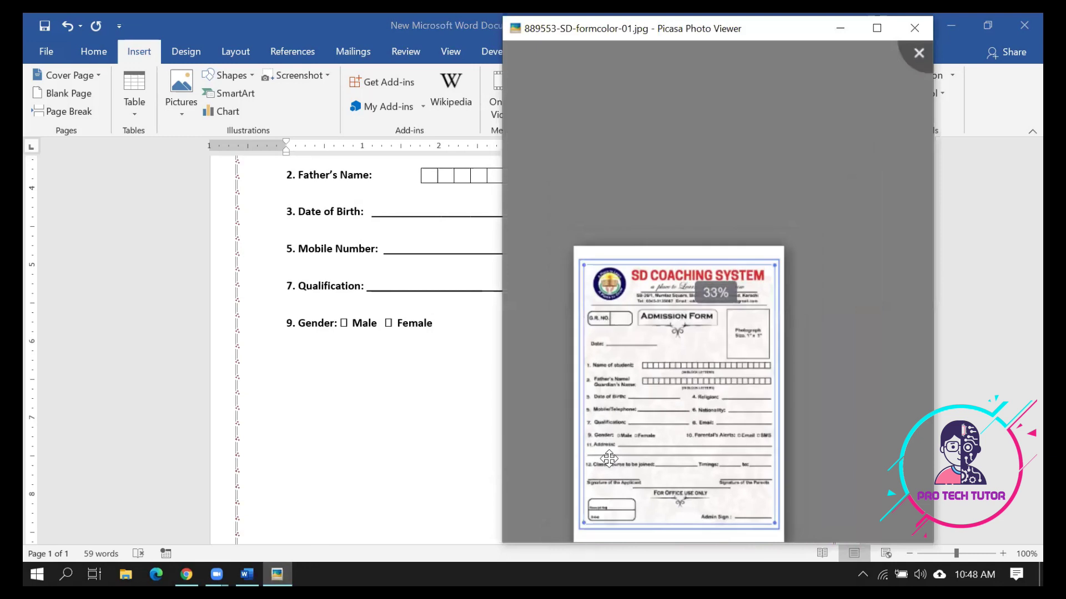
{"action": "scroll", "coordinate": [609, 458], "scroll_direction": "down", "scroll_amount": 1}
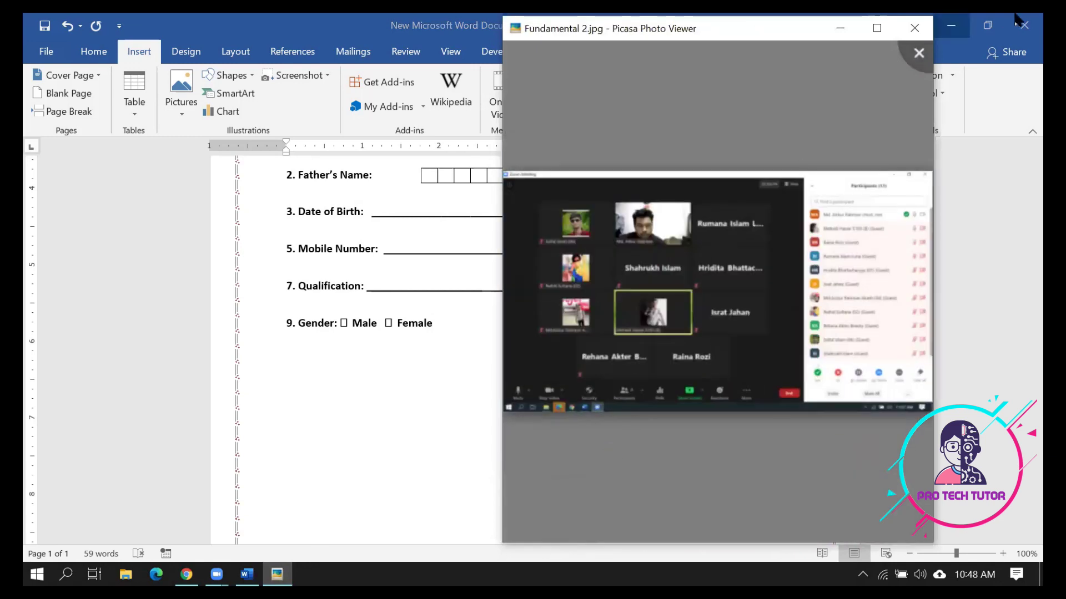
{"action": "scroll", "coordinate": [761, 261], "scroll_direction": "down", "scroll_amount": 4}
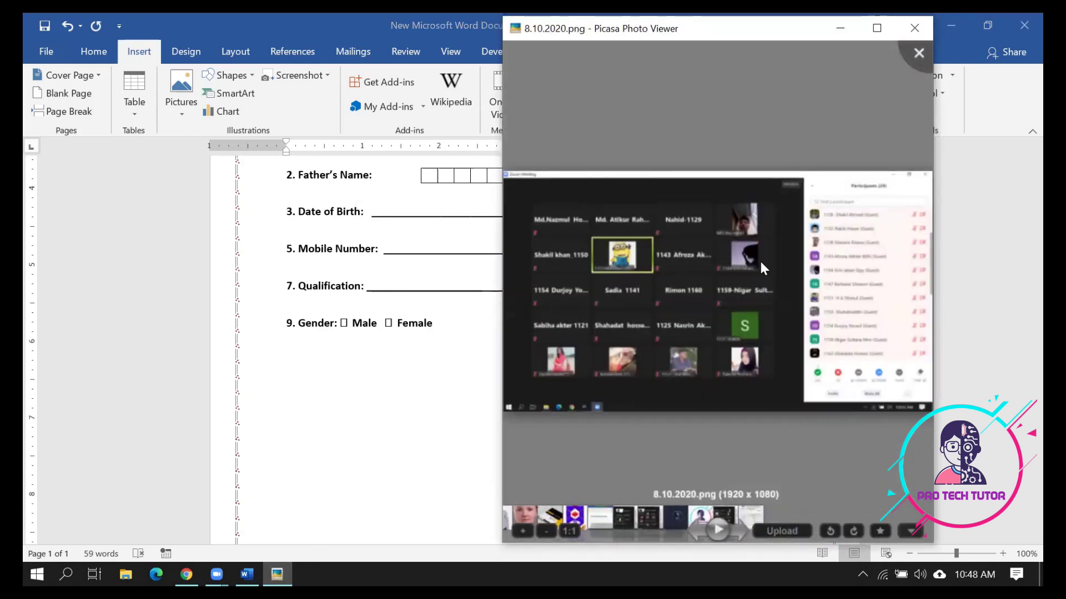
{"action": "scroll", "coordinate": [762, 267], "scroll_direction": "up", "scroll_amount": 3}
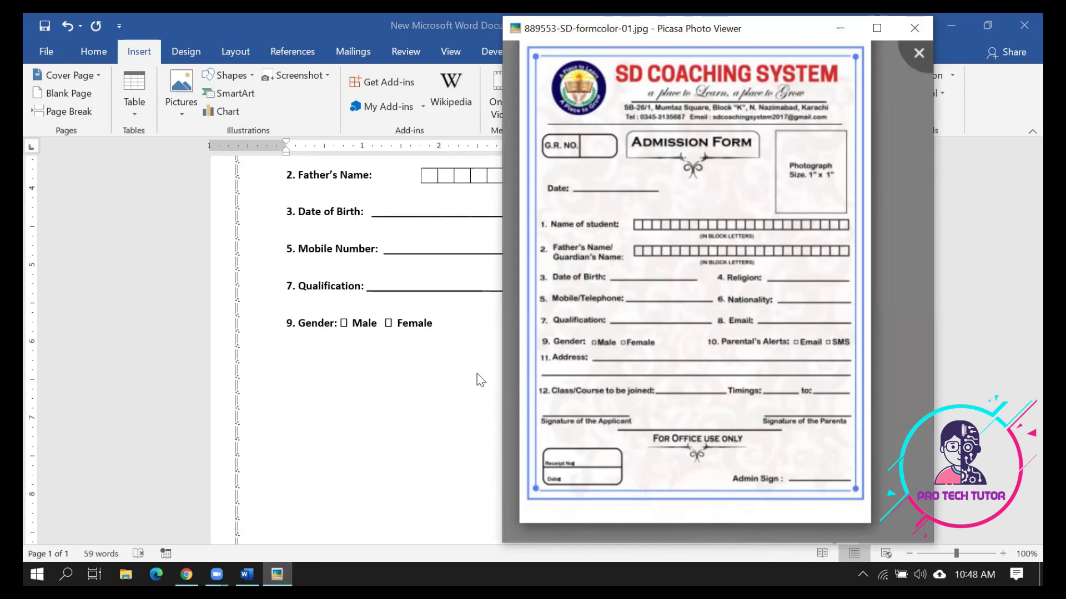
{"action": "left_click", "coordinate": [432, 358]}
Add '10. Parental Alert:' after Female, fixing the spelling of Alert
{"action": "left_click", "coordinate": [472, 332]}
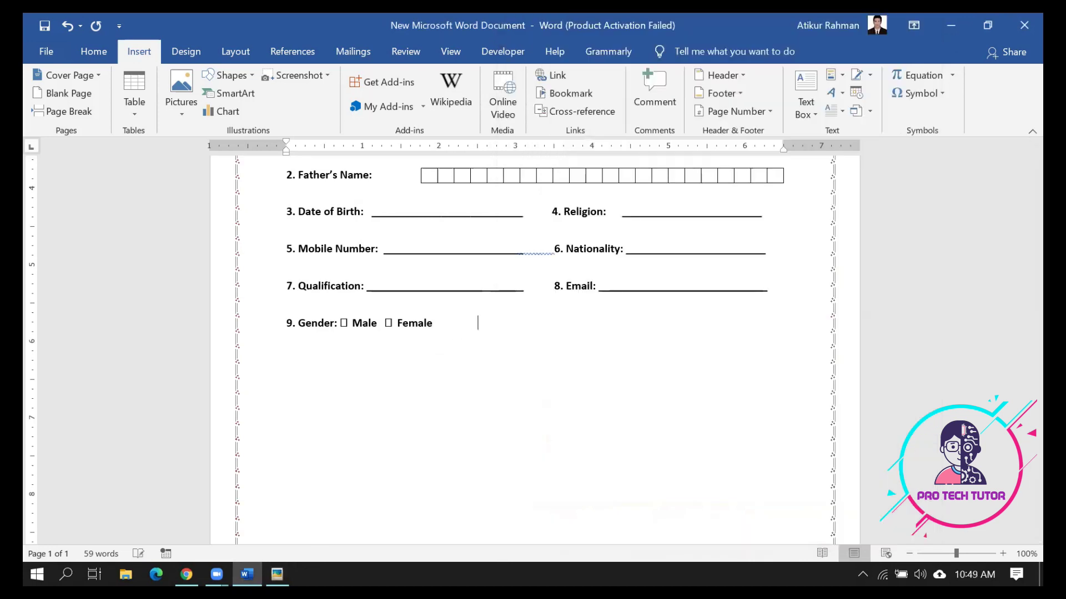
{"action": "type", "text": "10. pParental Alartz"}
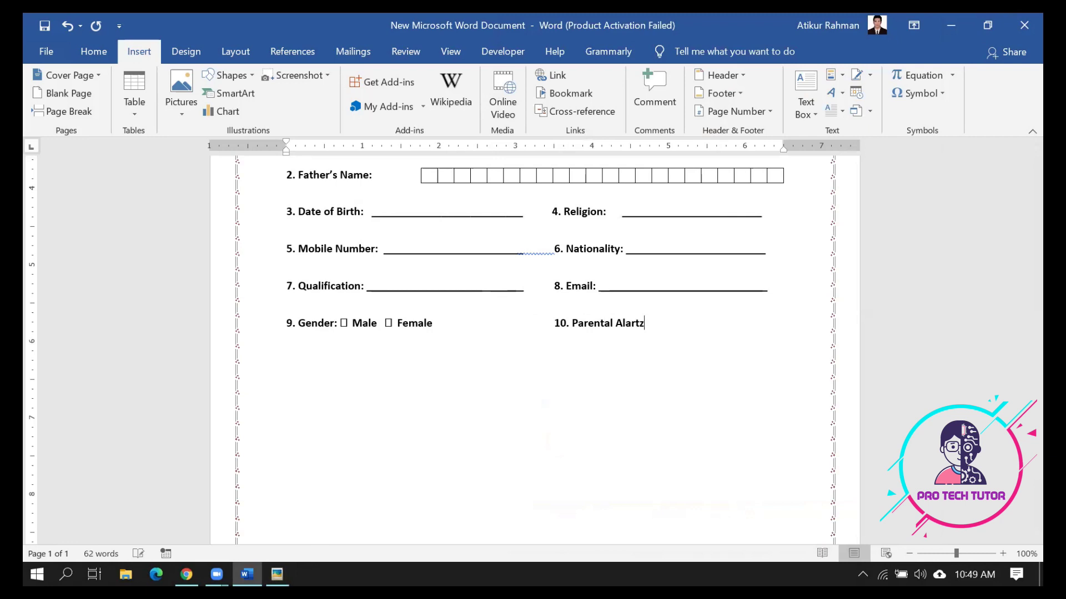
{"action": "key", "text": "BackSpace"}
{"action": "type", "text": ":"}
{"action": "right_click", "coordinate": [624, 327]}
{"action": "left_click", "coordinate": [561, 244]}
Insert checkboxes labelled SMS and Email after Parental Alert
{"action": "left_click", "coordinate": [936, 94]}
{"action": "left_click", "coordinate": [902, 114]}
{"action": "type", "text": "SMS"}
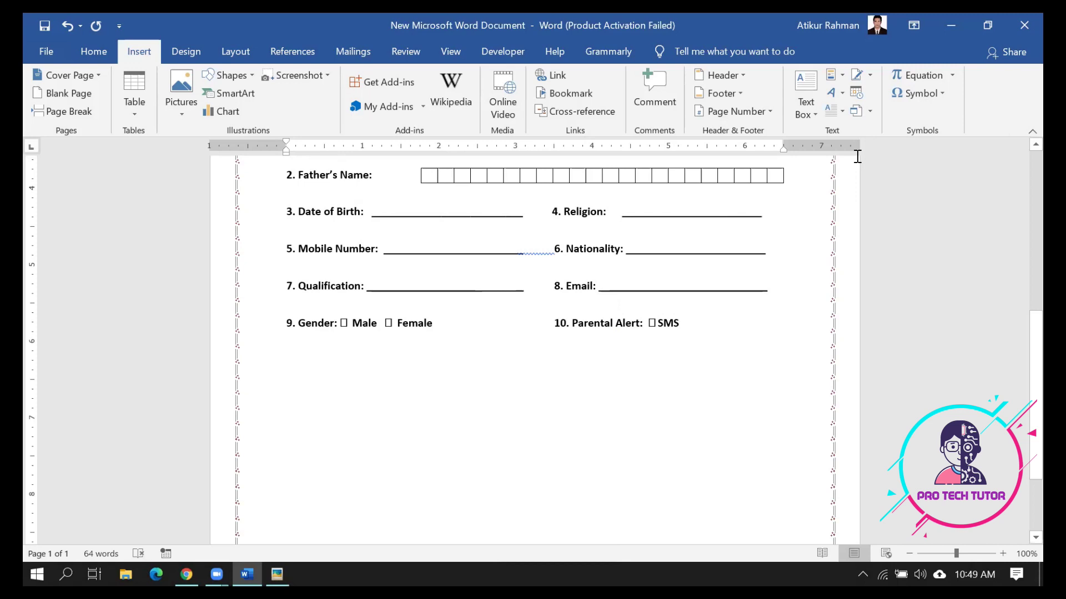
{"action": "left_click", "coordinate": [935, 92]}
{"action": "left_click", "coordinate": [902, 115]}
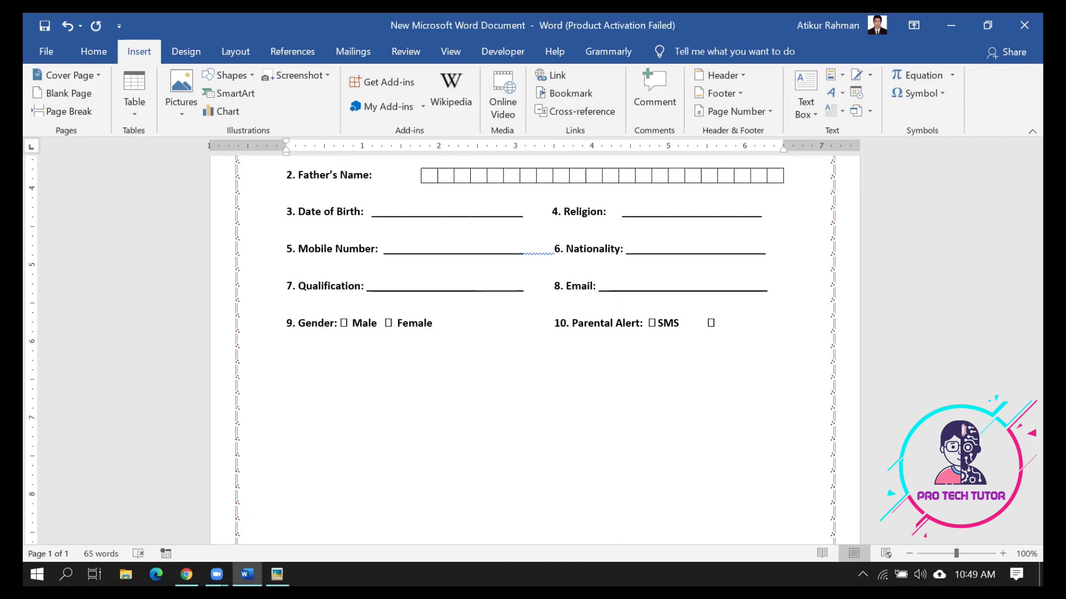
{"action": "type", "text": "Email"}
Tab the Female checkbox away from Male, realign item 10, and add a blank line below
{"action": "left_click", "coordinate": [387, 322]}
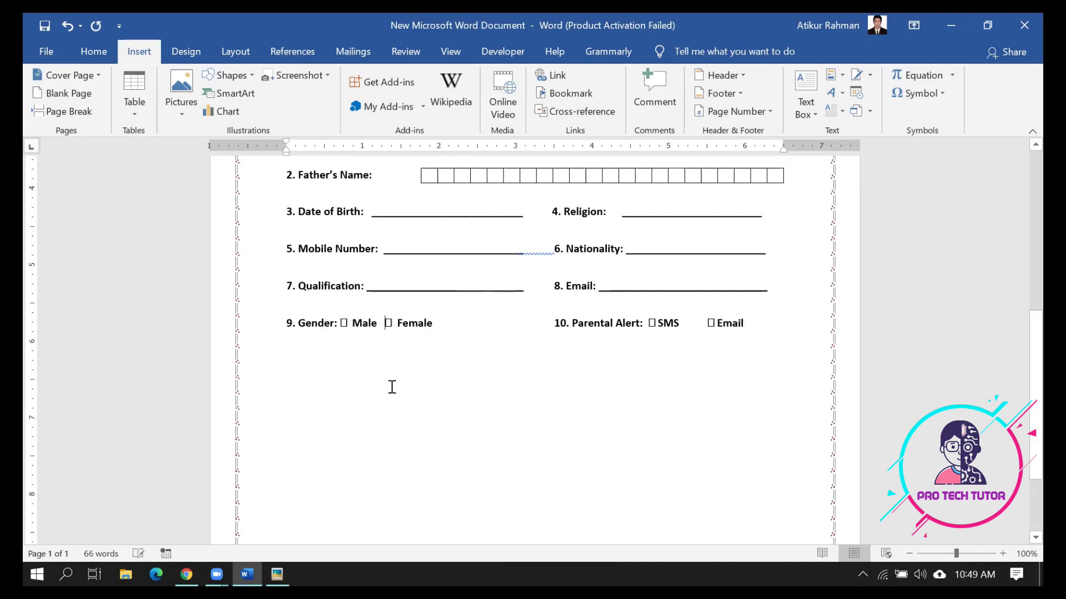
{"action": "key", "text": "BackSpace"}
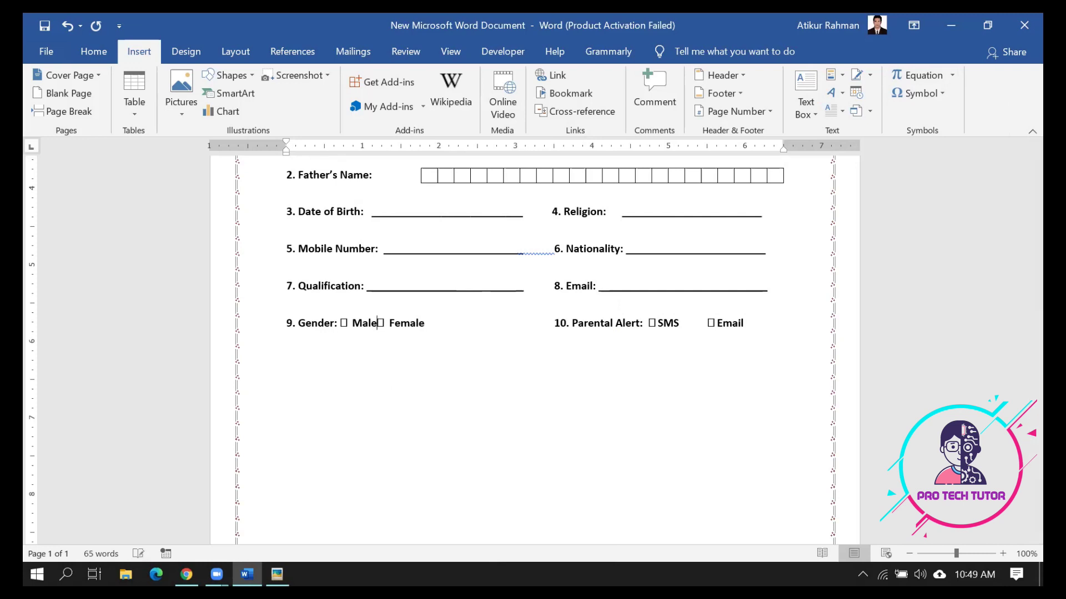
{"action": "key", "text": "Tab"}
{"action": "left_click", "coordinate": [591, 321]}
{"action": "key", "text": "BackSpace"}
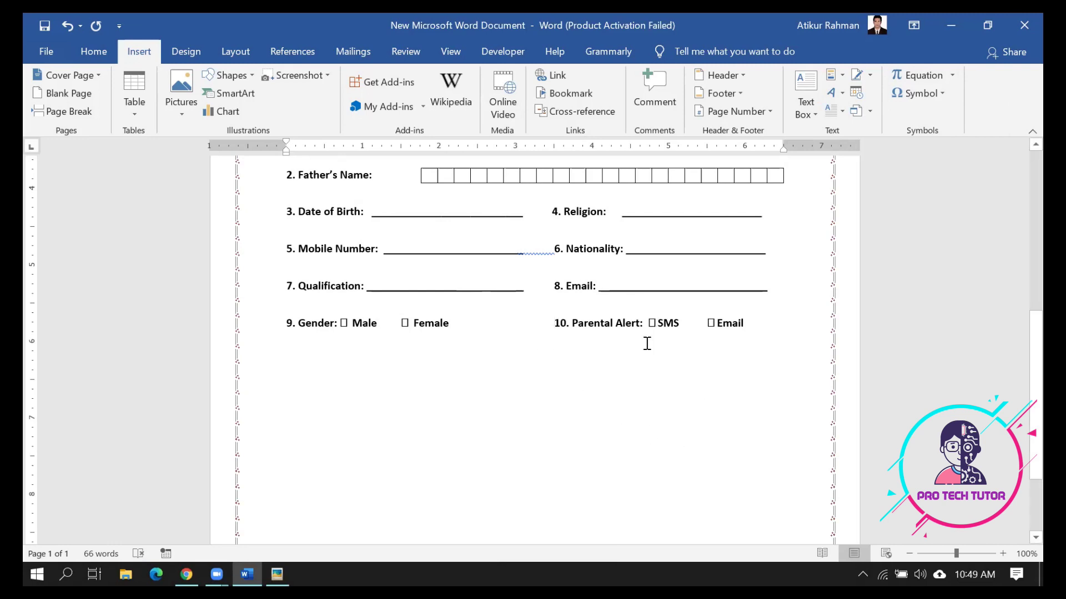
{"action": "left_click", "coordinate": [762, 327]}
{"action": "key", "text": "Return"}
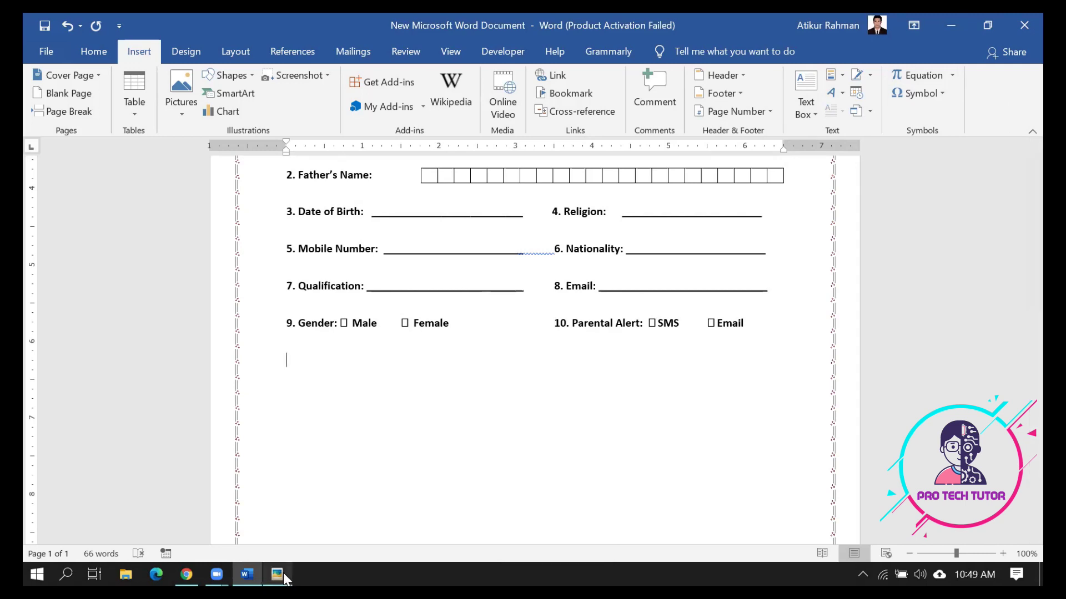
Type '11. Address:' followed by a full-width underline blank
{"action": "left_click", "coordinate": [277, 575]}
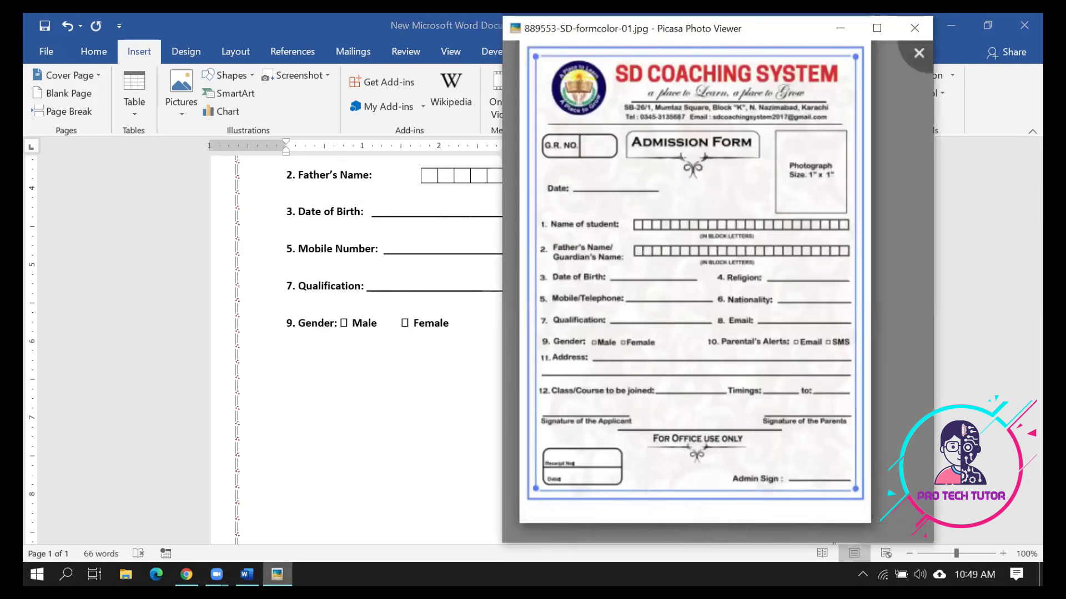
{"action": "left_click", "coordinate": [278, 574]}
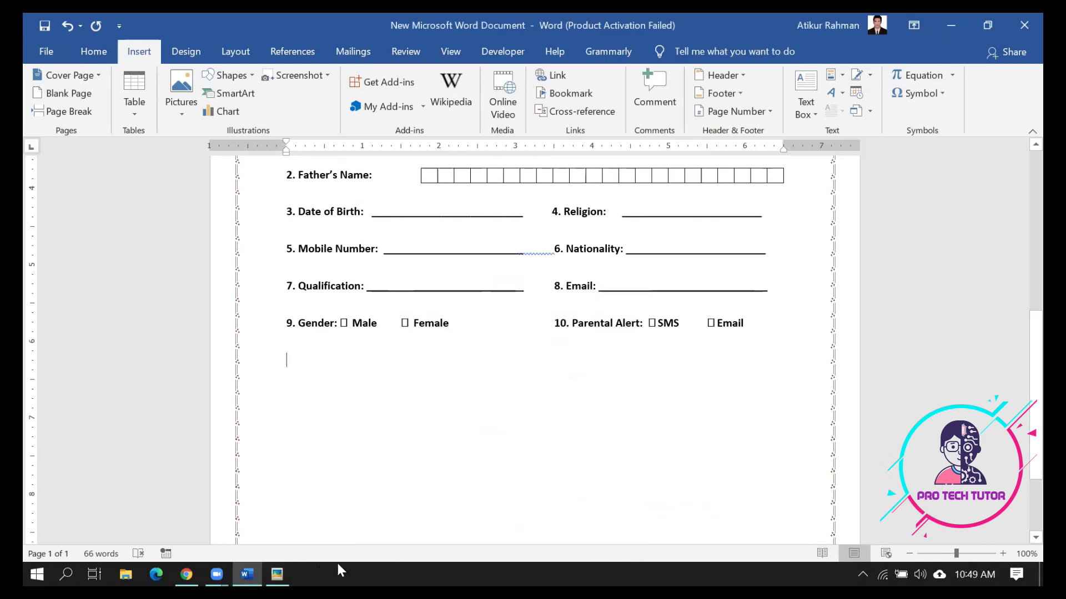
{"action": "type", "text": "11. Address"}
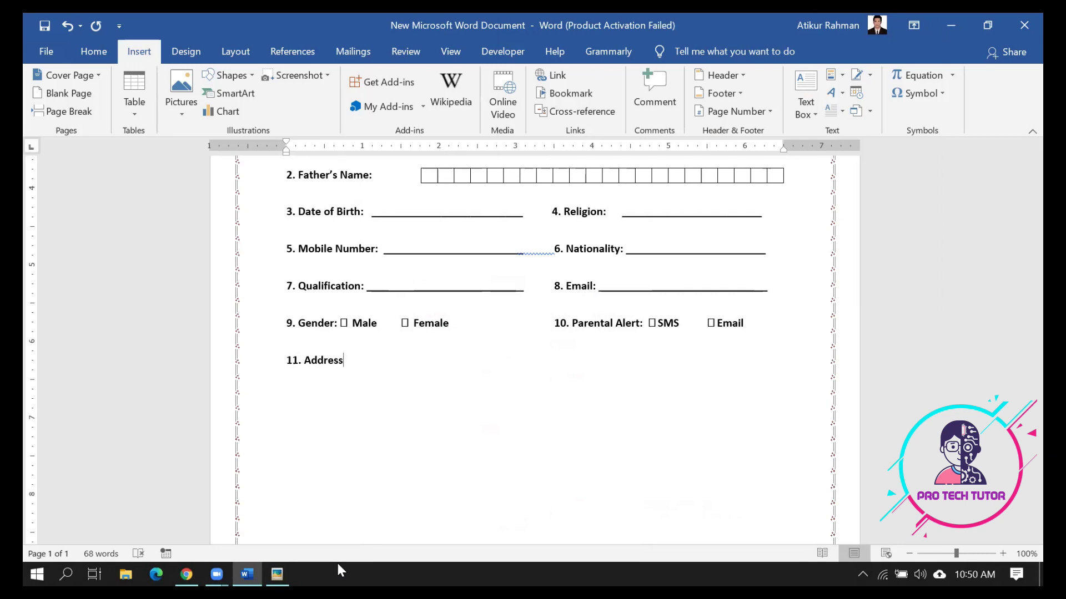
{"action": "type", "text": ": ____________________________________________________________________________"}
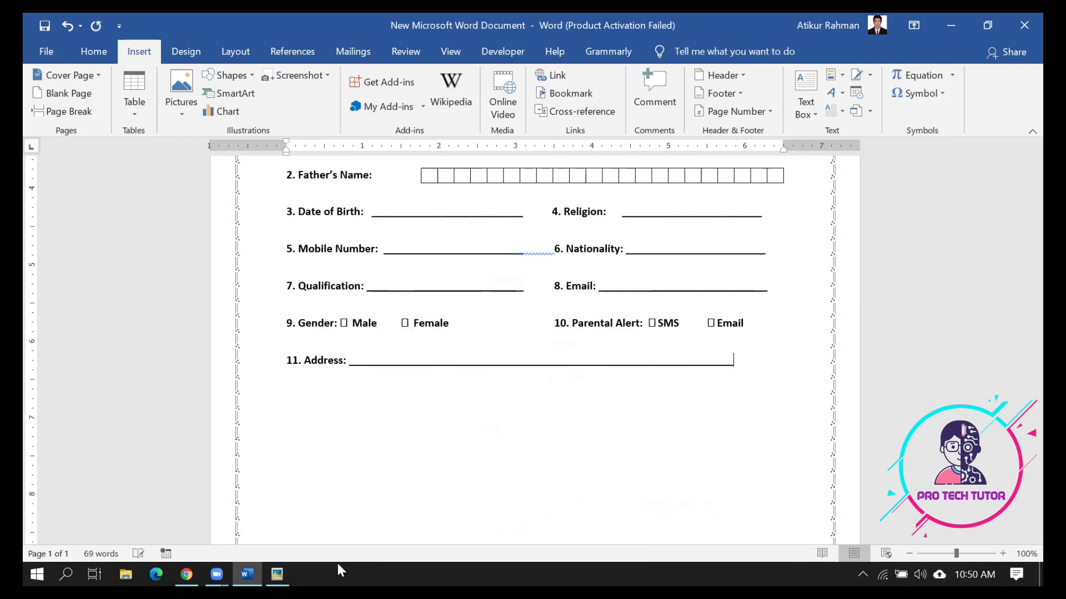
{"action": "type", "text": "__"}
{"action": "key", "text": "BackSpace"}
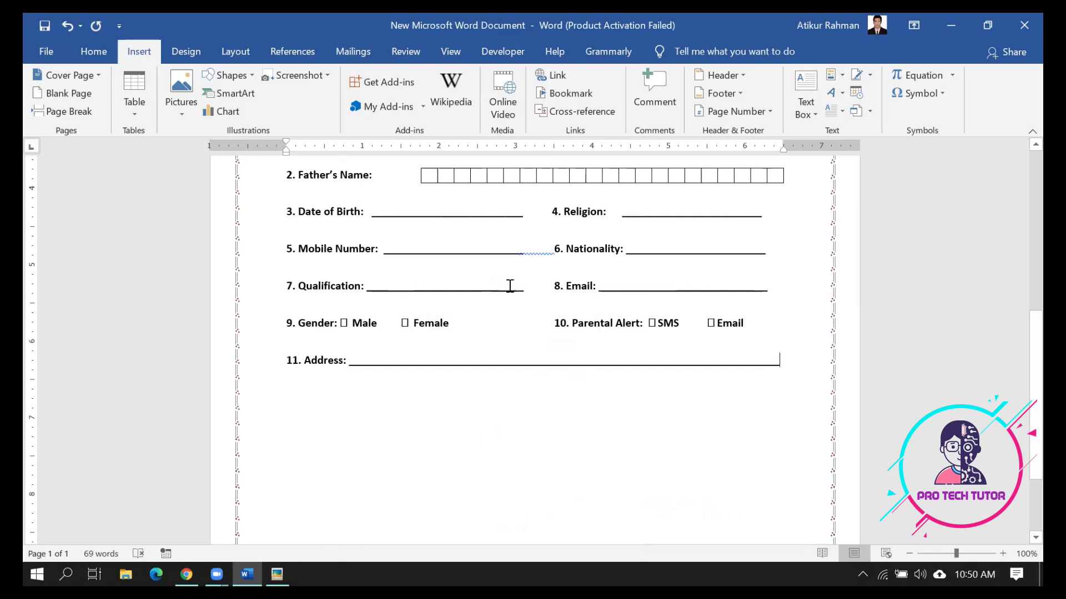
Remove the extra underscores before Nationality and align it with a tab
{"action": "left_click", "coordinate": [554, 249]}
{"action": "key", "text": "ctrl+BackSpace"}
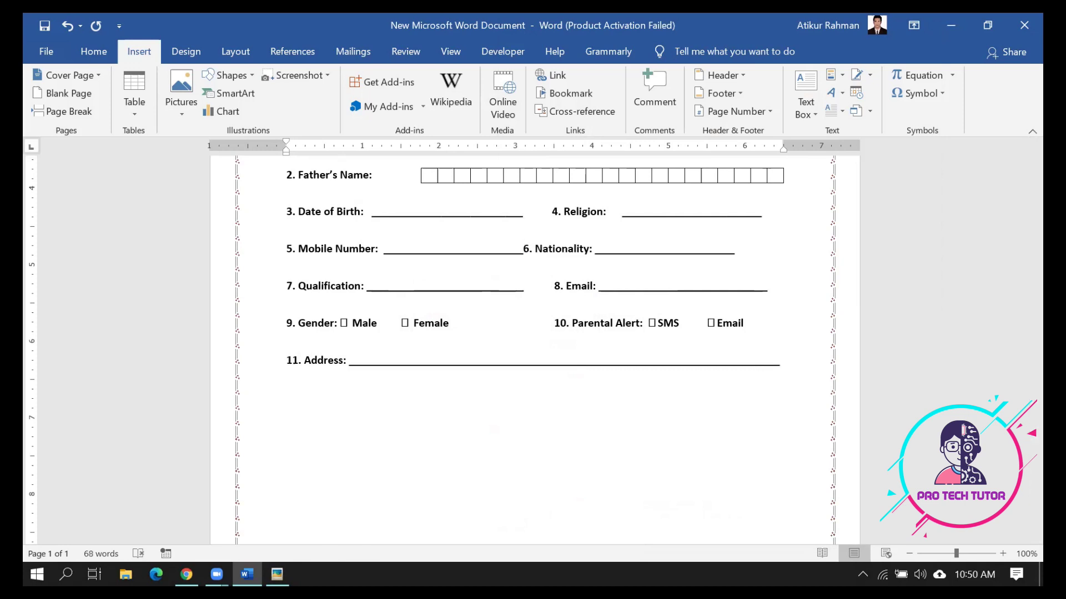
{"action": "key", "text": "Tab"}
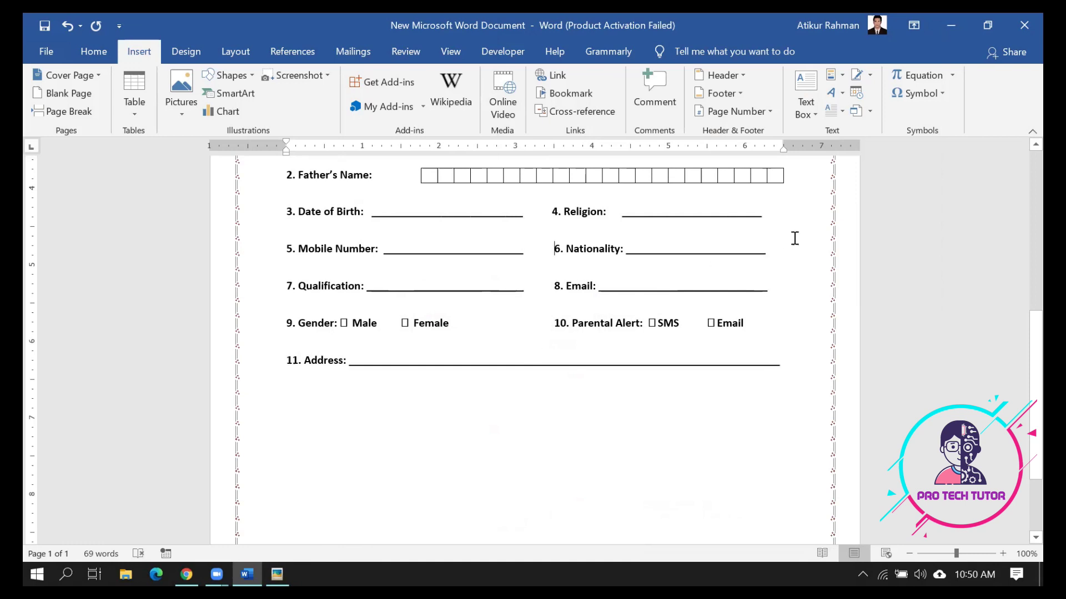
Extend the Religion, Nationality and Email underlines to the right margin, then start a line below Address
{"action": "left_click", "coordinate": [724, 216]}
{"action": "type", "text": "____"}
{"action": "key", "text": "BackSpace"}
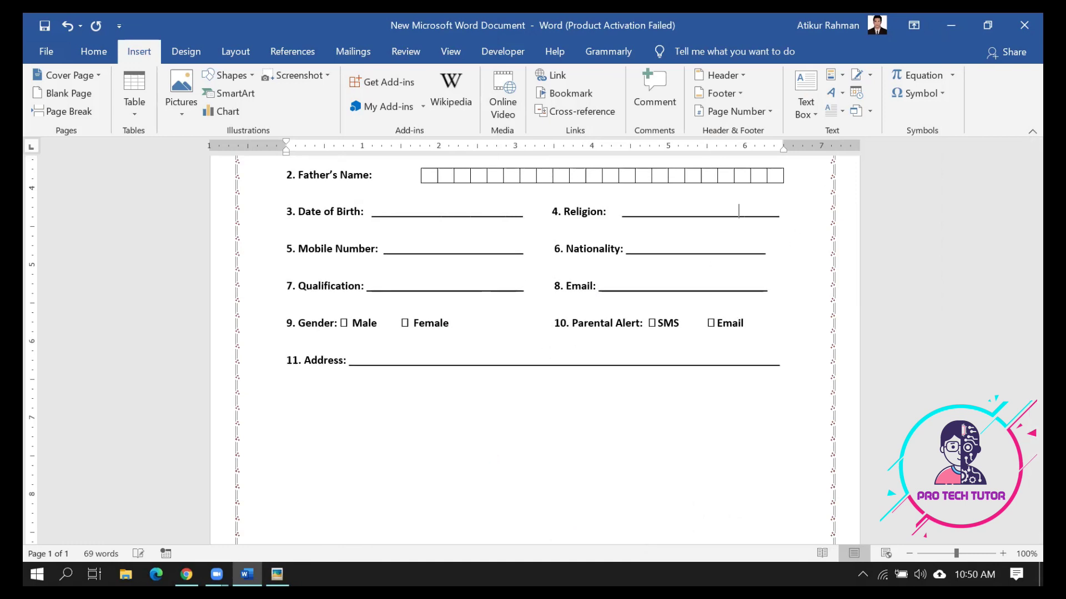
{"action": "left_click", "coordinate": [714, 256]}
{"action": "type", "text": "___"}
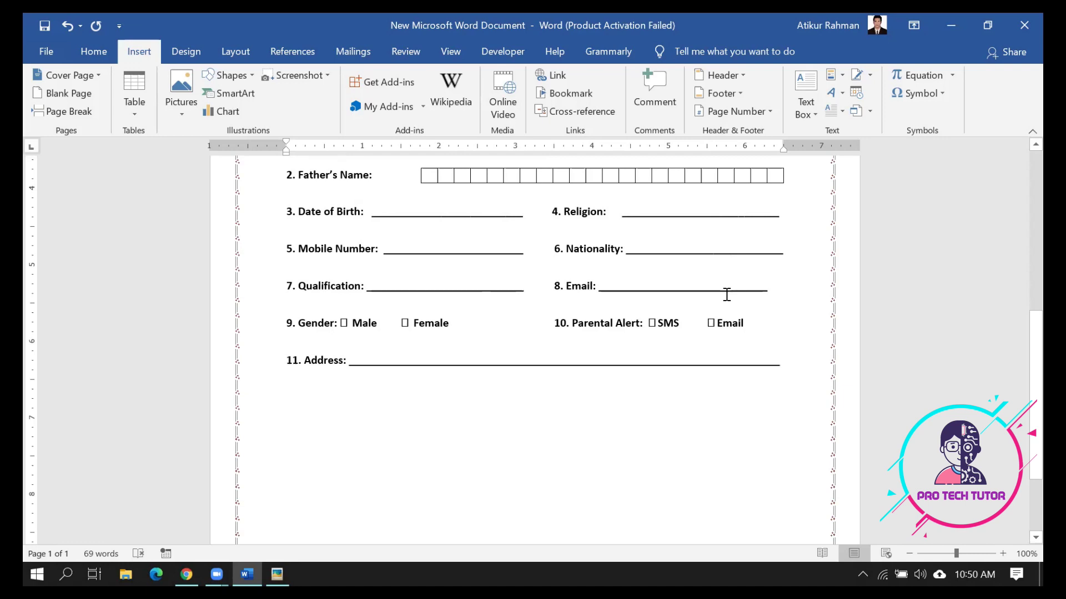
{"action": "type", "text": "______"}
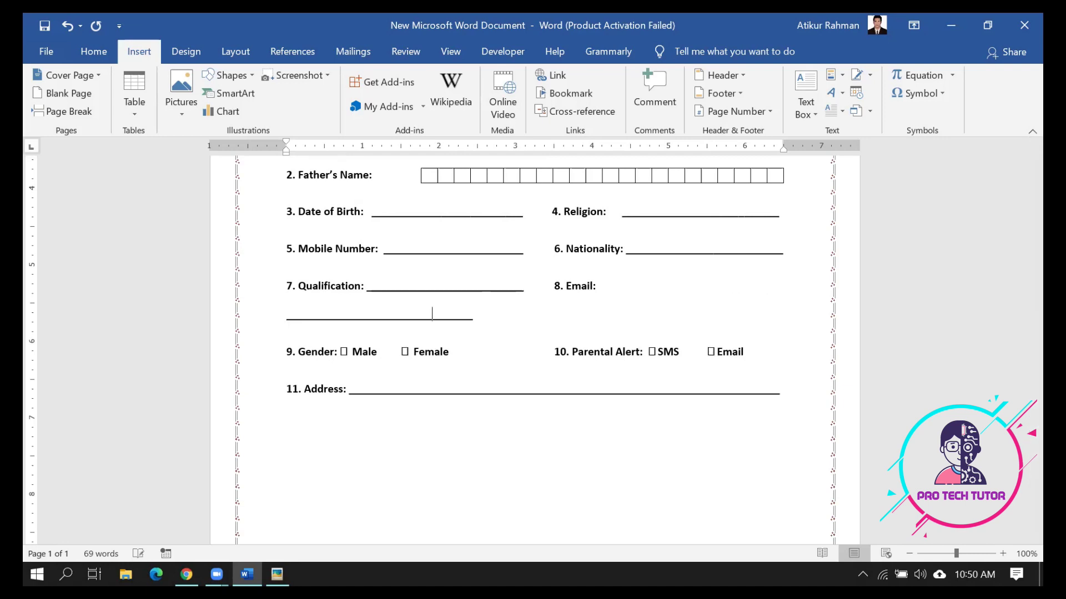
{"action": "key", "text": "BackSpace"}
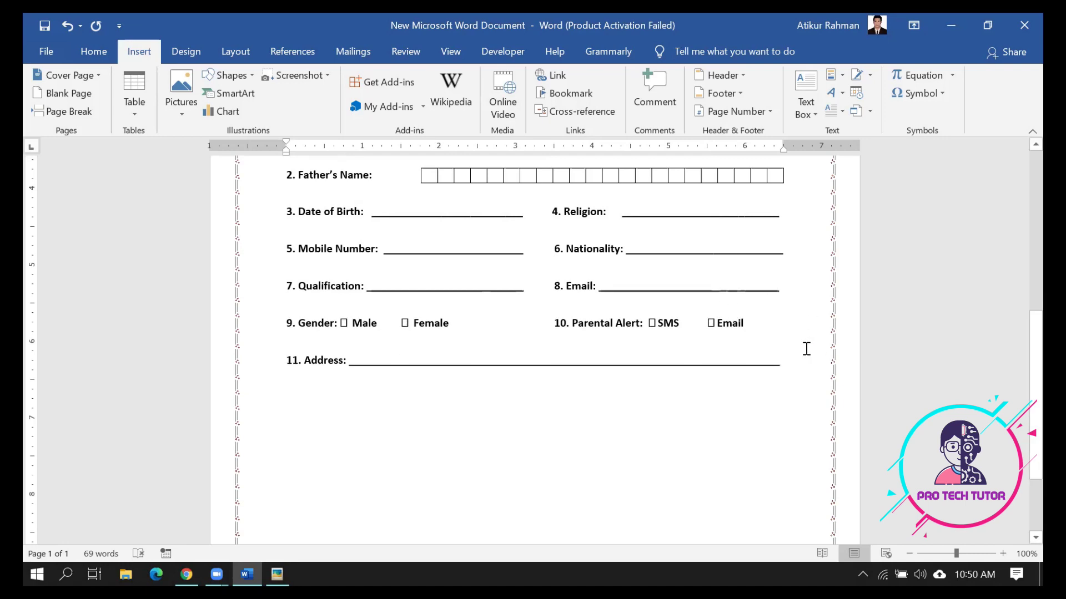
{"action": "left_click", "coordinate": [792, 359]}
{"action": "key", "text": "Return"}
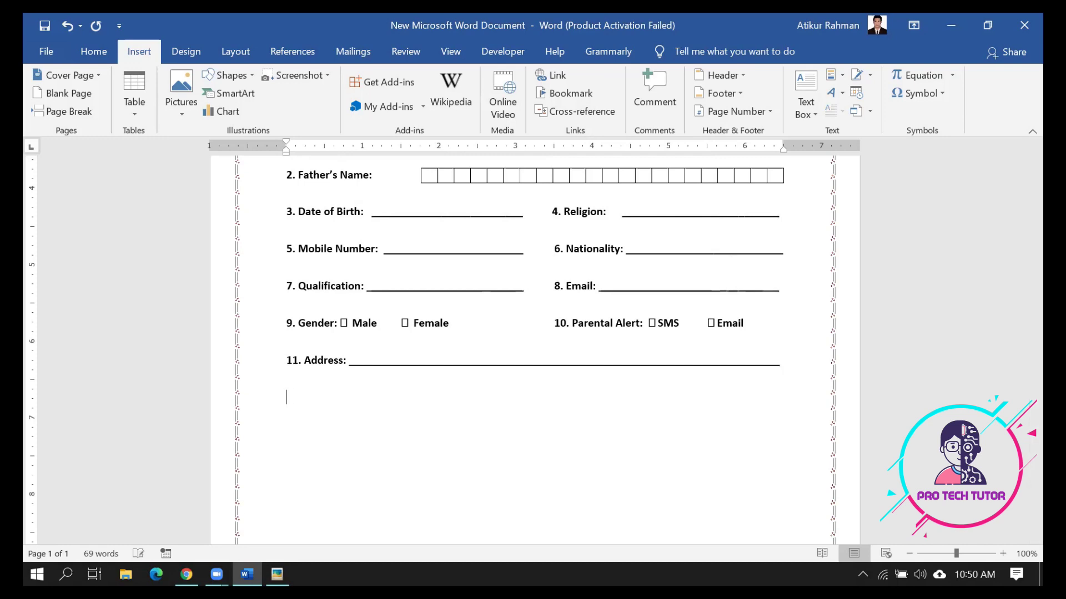
Start item 12 with 'Class/ Course to be joined:' followed by an underline blank
{"action": "type", "text": "12."}
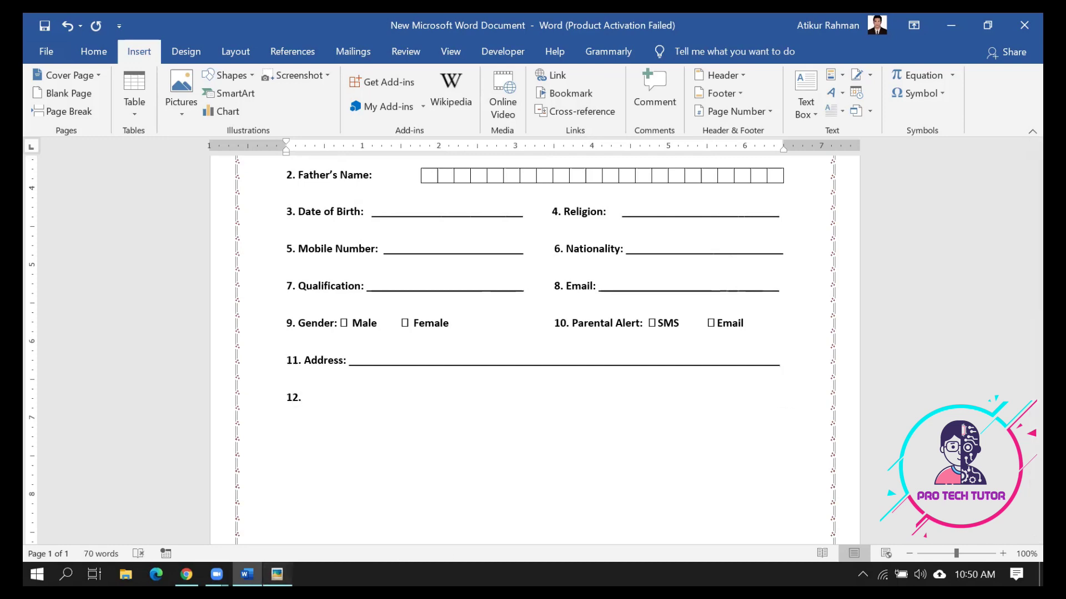
{"action": "key", "text": "alt+Tab"}
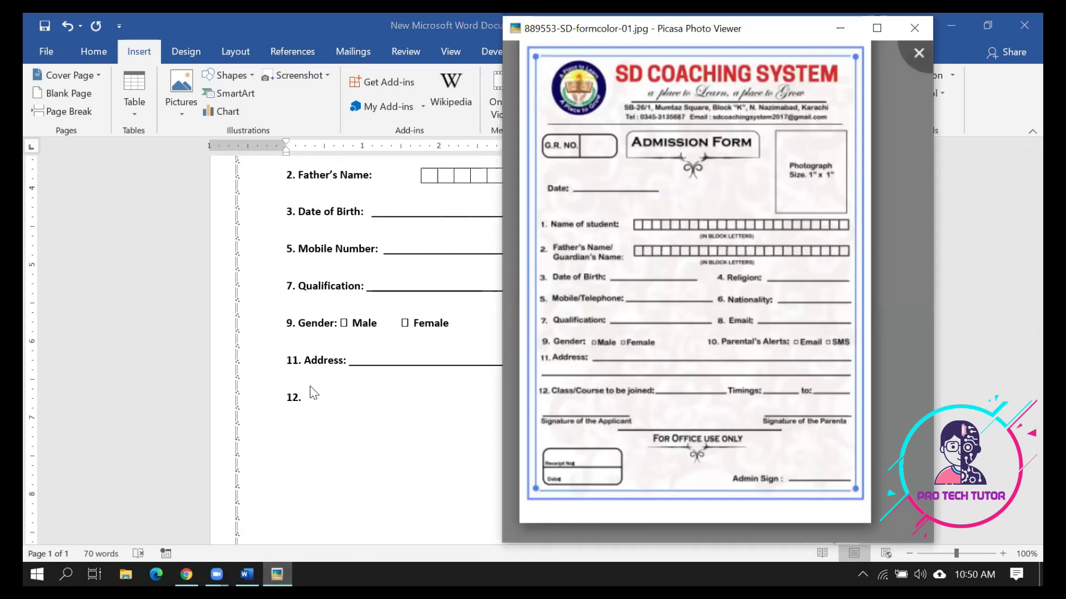
{"action": "triple_click", "coordinate": [320, 399]}
{"action": "left_click", "coordinate": [324, 406]}
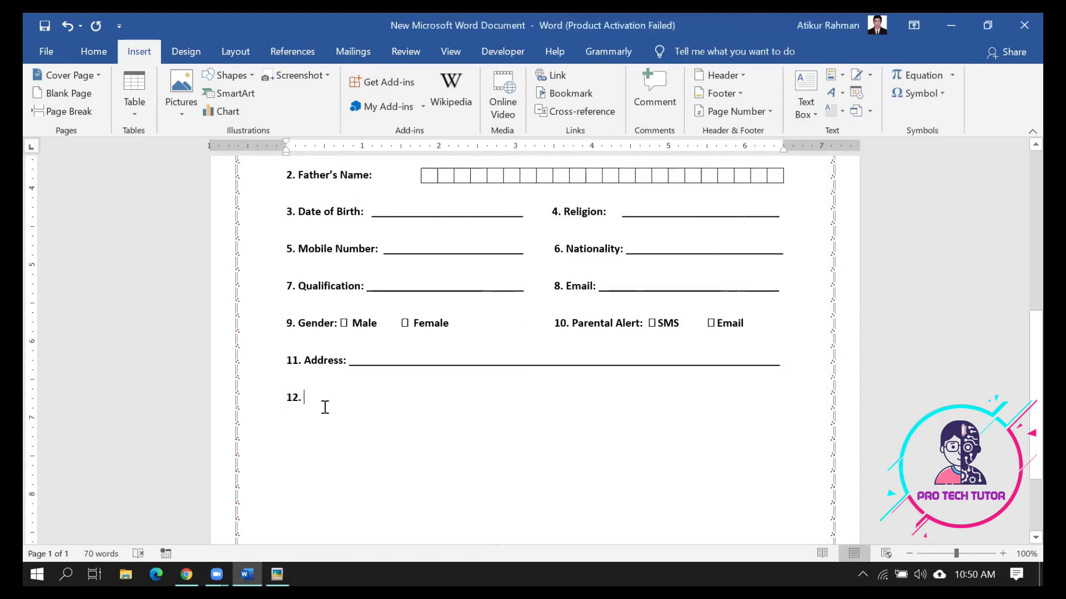
{"action": "type", "text": "Class"}
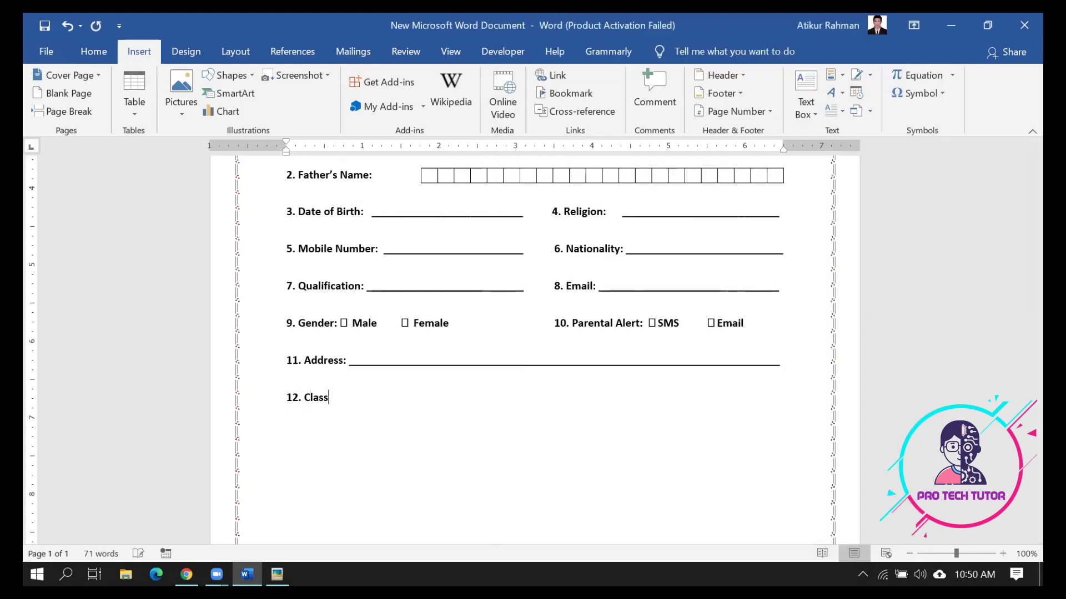
{"action": "type", "text": "/ Course tobe"}
{"action": "key", "text": "BackSpace"}
{"action": "key", "text": "BackSpace"}
{"action": "key", "text": "BackSpace"}
{"action": "type", "text": "be joined"}
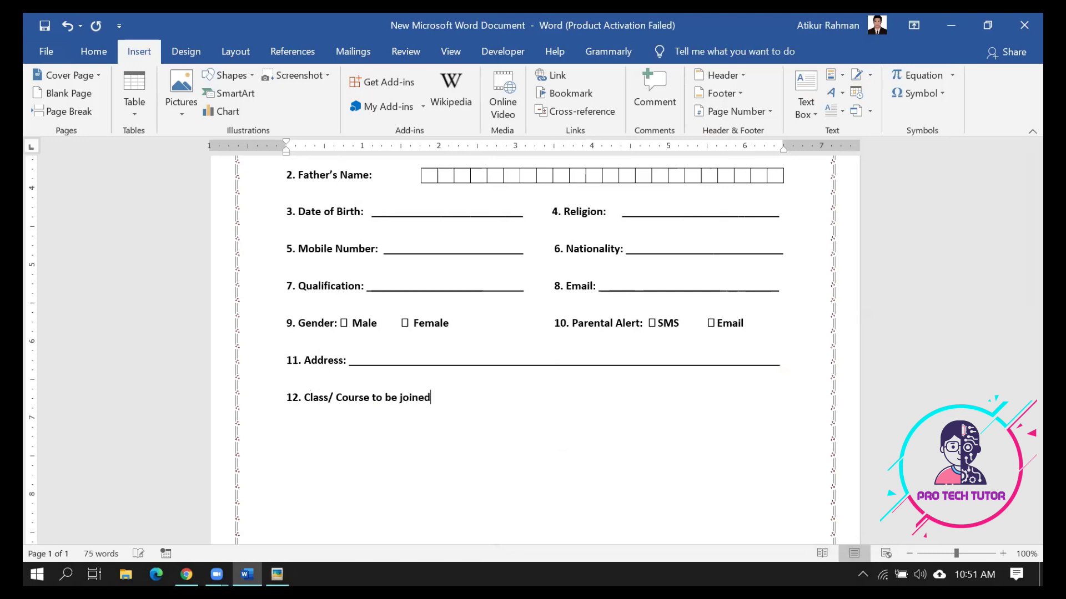
{"action": "type", "text": ": ____________________"}
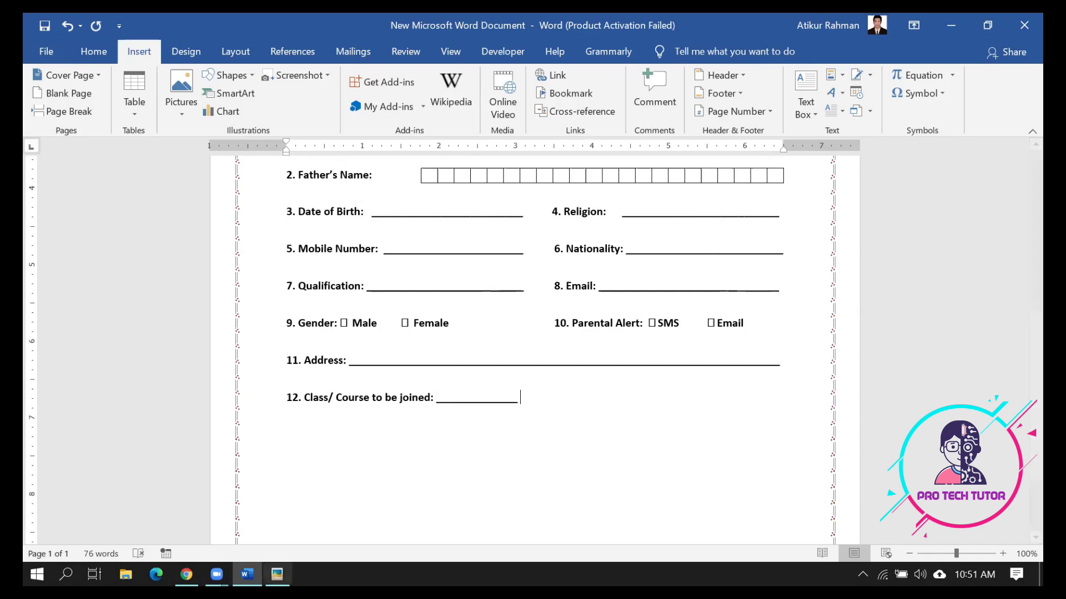
Add the 'Timing' and 'to' fields to item 12, each with an underline blank
{"action": "left_click", "coordinate": [277, 575]}
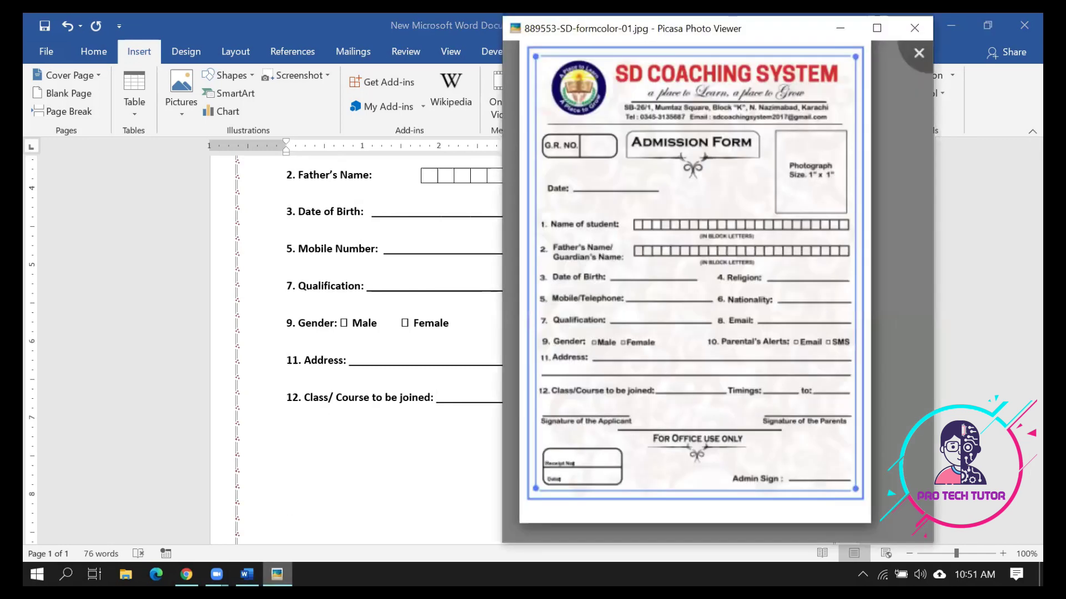
{"action": "left_click", "coordinate": [277, 574]}
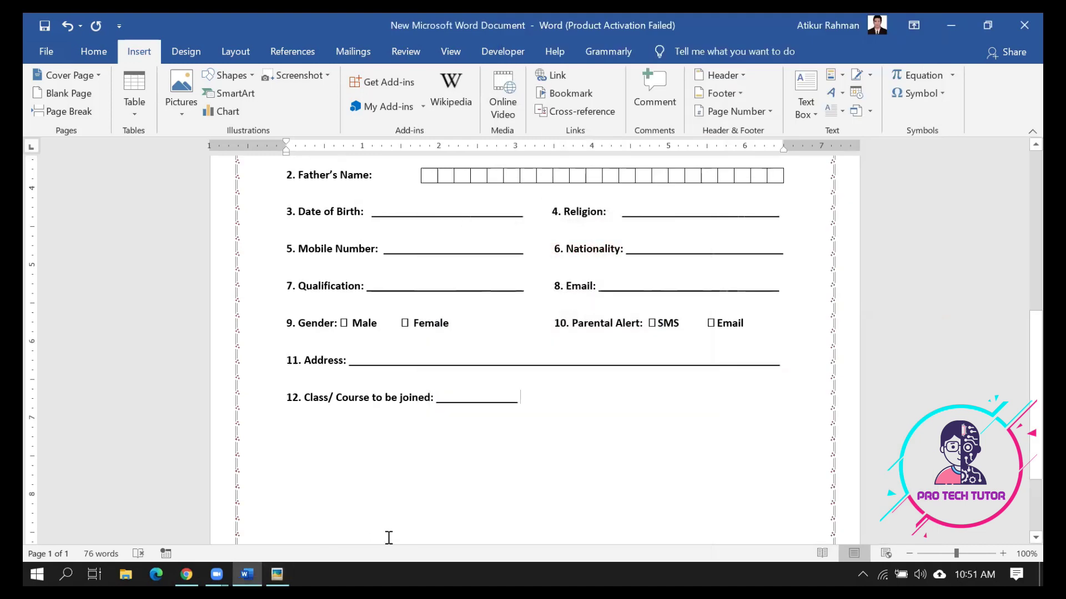
{"action": "type", "text": "Timib"}
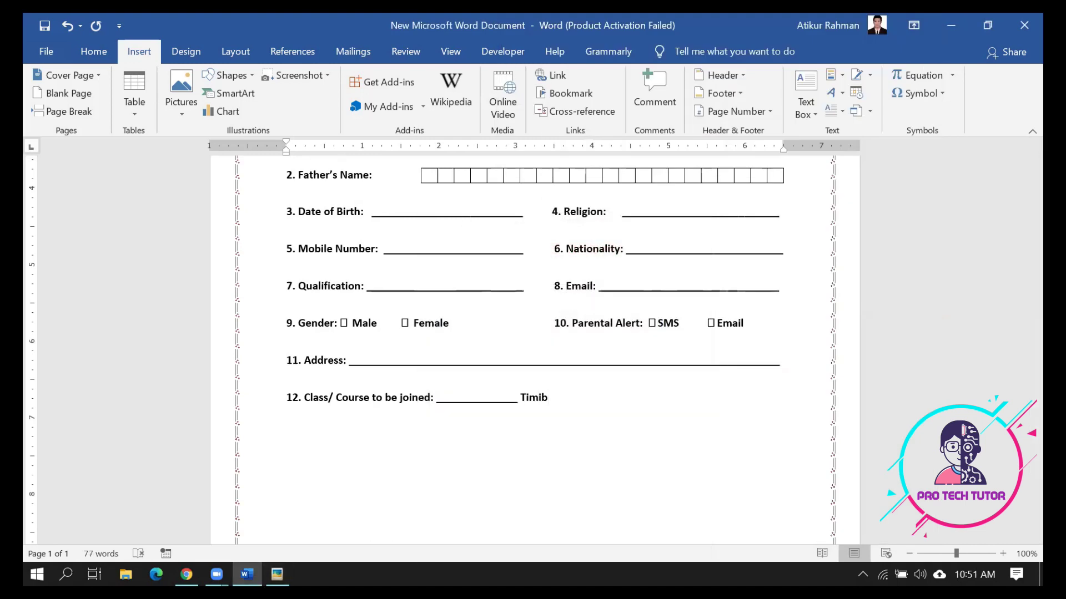
{"action": "key", "text": "BackSpace"}
{"action": "type", "text": "ng"}
{"action": "type", "text": "_______________ to ::::::::::::::::::::"}
{"action": "key", "text": "BackSpace"}
{"action": "key", "text": "BackSpace"}
{"action": "key", "text": "BackSpace"}
{"action": "key", "text": "BackSpace"}
{"action": "key", "text": "BackSpace"}
{"action": "key", "text": "BackSpace"}
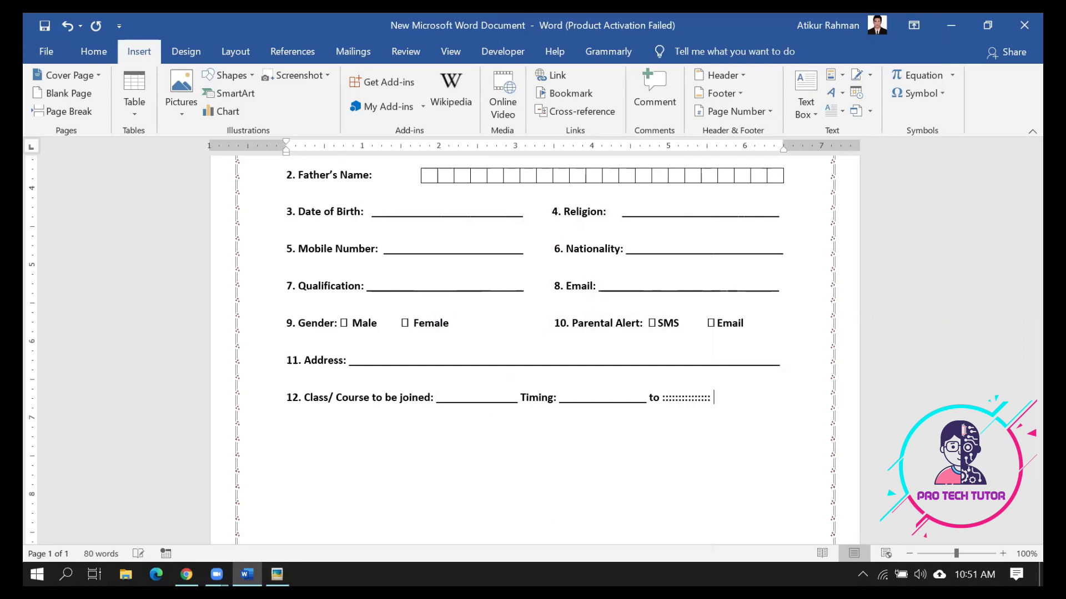
{"action": "key", "text": "BackSpace"}
{"action": "key", "text": "BackSpace"}
{"action": "key", "text": "BackSpace"}
{"action": "key", "text": "BackSpace"}
{"action": "key", "text": "BackSpace"}
{"action": "key", "text": "BackSpace"}
{"action": "key", "text": "BackSpace"}
{"action": "key", "text": "BackSpace"}
{"action": "key", "text": "BackSpace"}
{"action": "key", "text": "BackSpace"}
{"action": "key", "text": "BackSpace"}
{"action": "key", "text": "BackSpace"}
{"action": "type", "text": "___________________"}
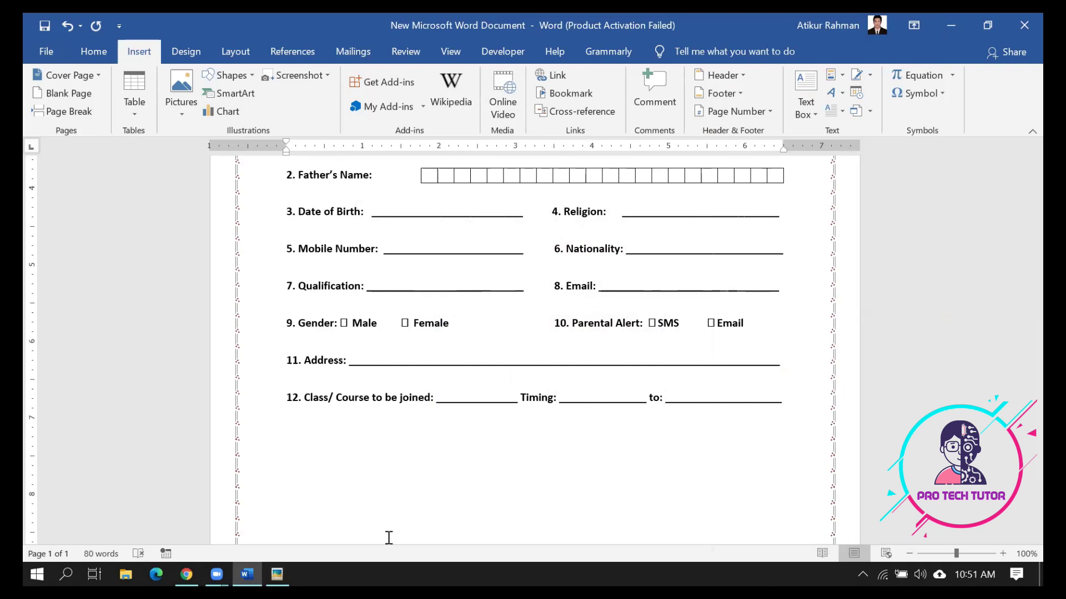
Type the label 'Signature of the student' on a new line below item 12
{"action": "left_click", "coordinate": [277, 575]}
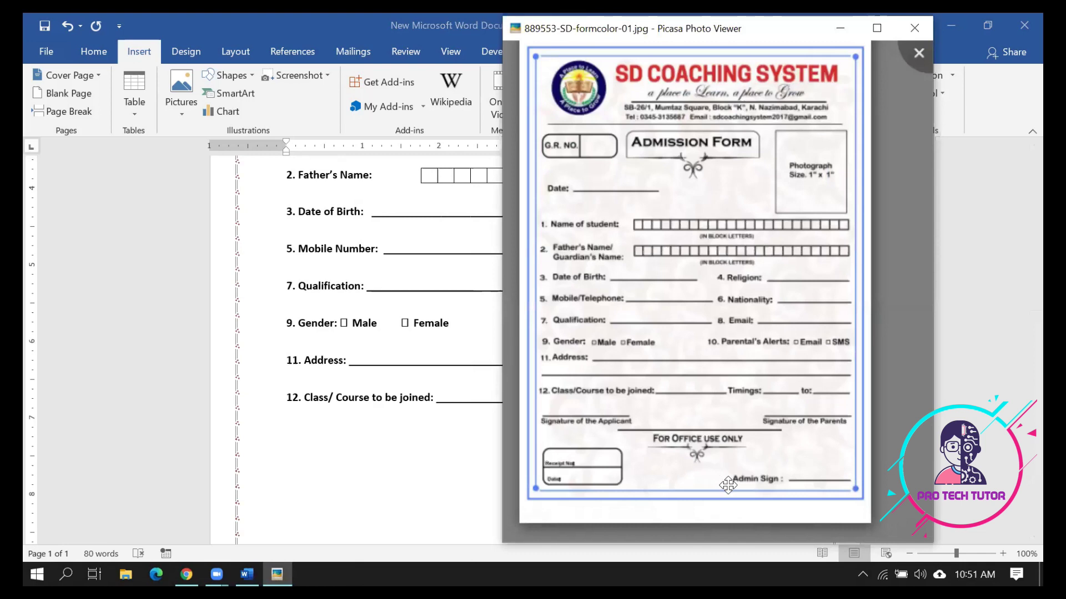
{"action": "left_click", "coordinate": [371, 454]}
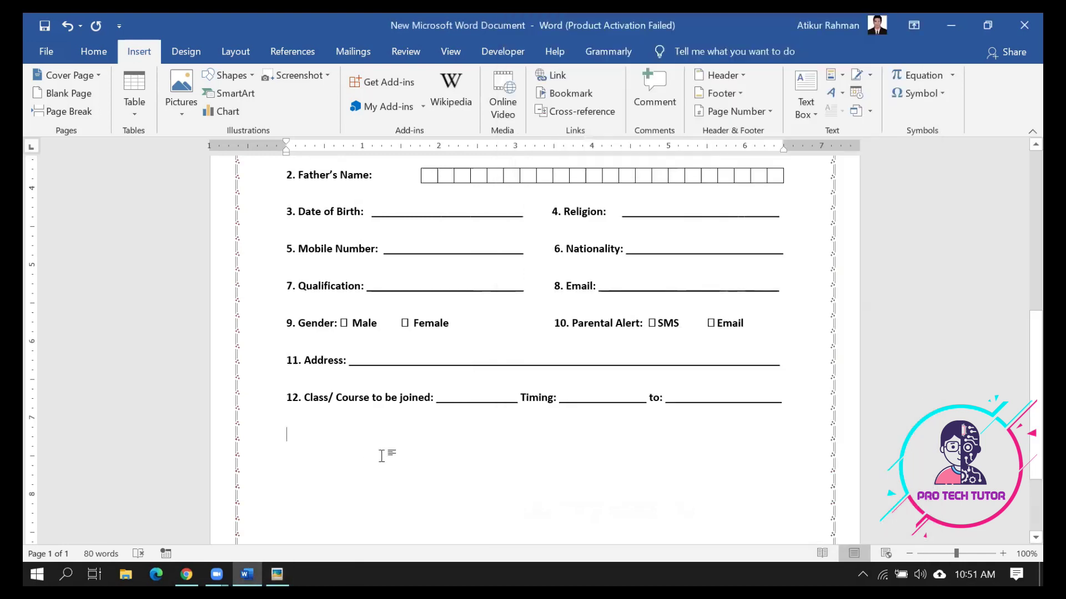
{"action": "key", "text": "Return"}
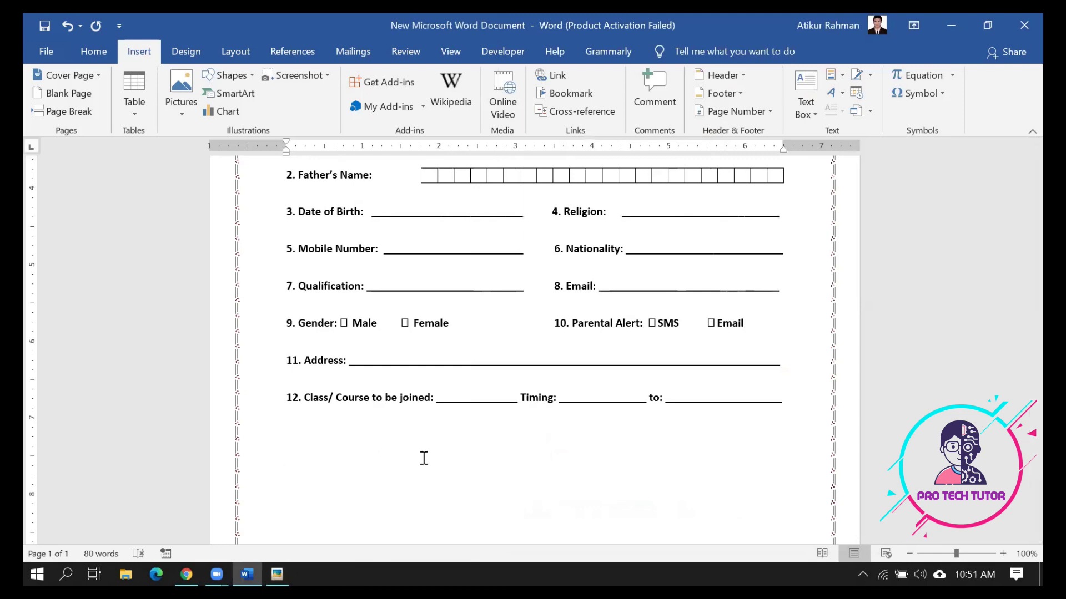
{"action": "type", "text": "Signature of the student"}
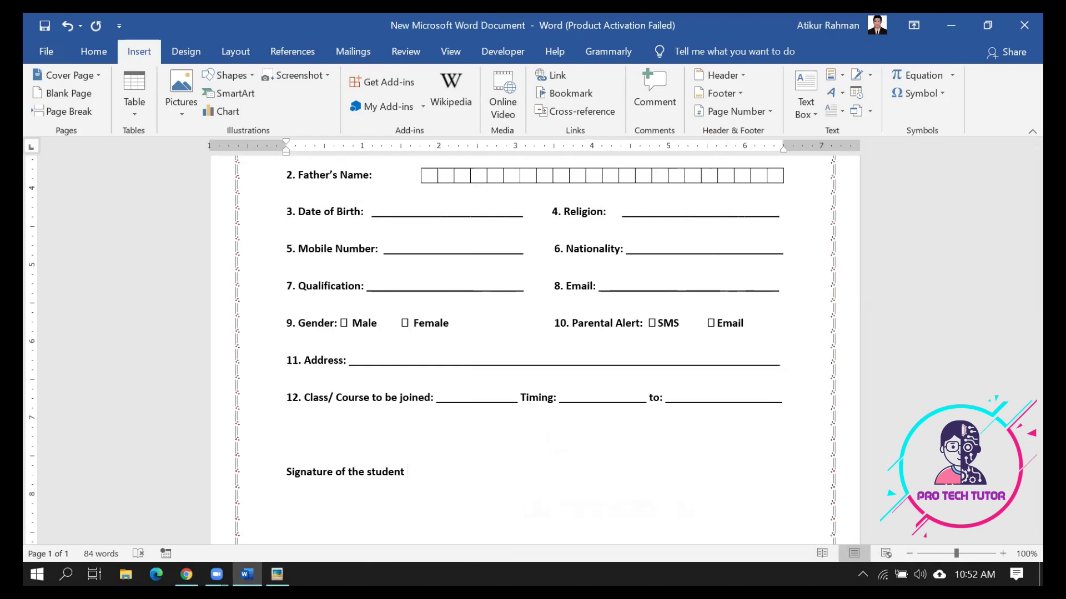
Add 'Signature of the principle' right of the student caption, adjusting tabs so both share one line
{"action": "key", "text": "ctrl+e"}
{"action": "key", "text": "Tab"}
{"action": "key", "text": "Tab"}
{"action": "key", "text": "Tab"}
{"action": "key", "text": "Tab"}
{"action": "key", "text": "Tab"}
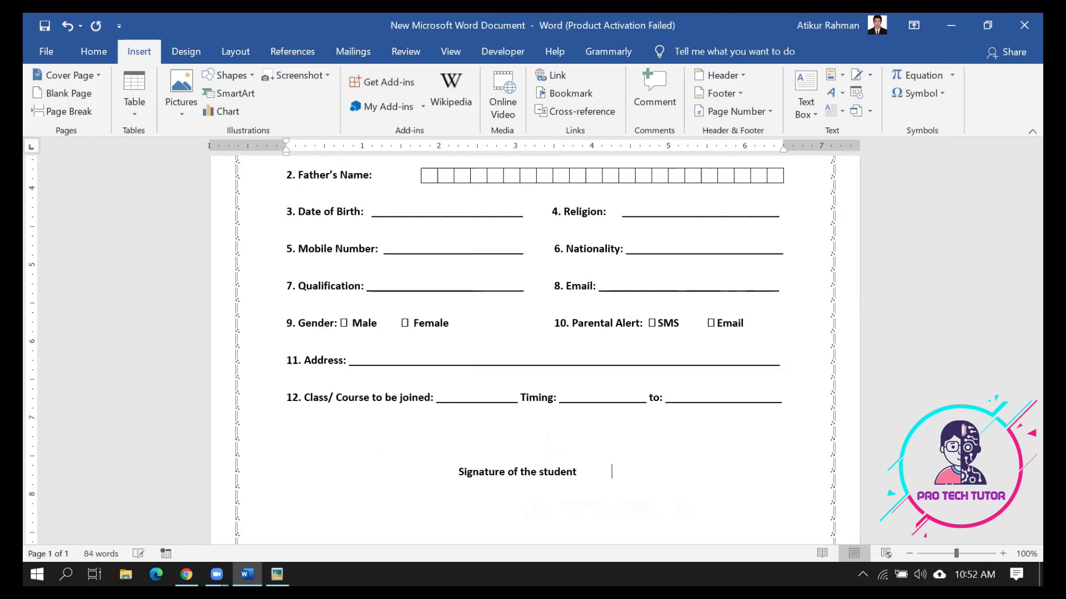
{"action": "type", "text": "Sig"}
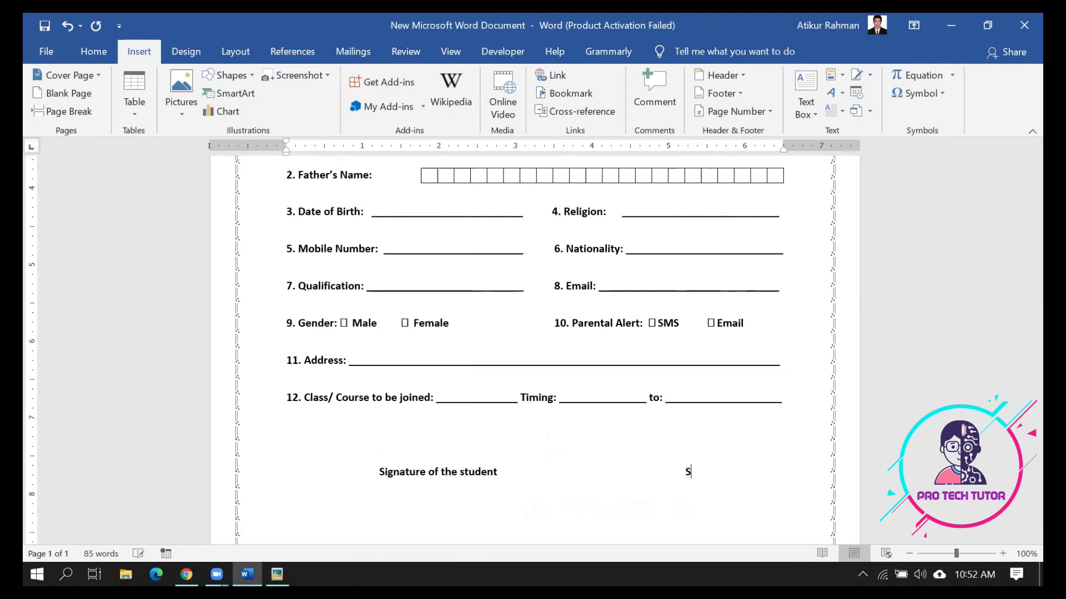
{"action": "type", "text": "nature o"}
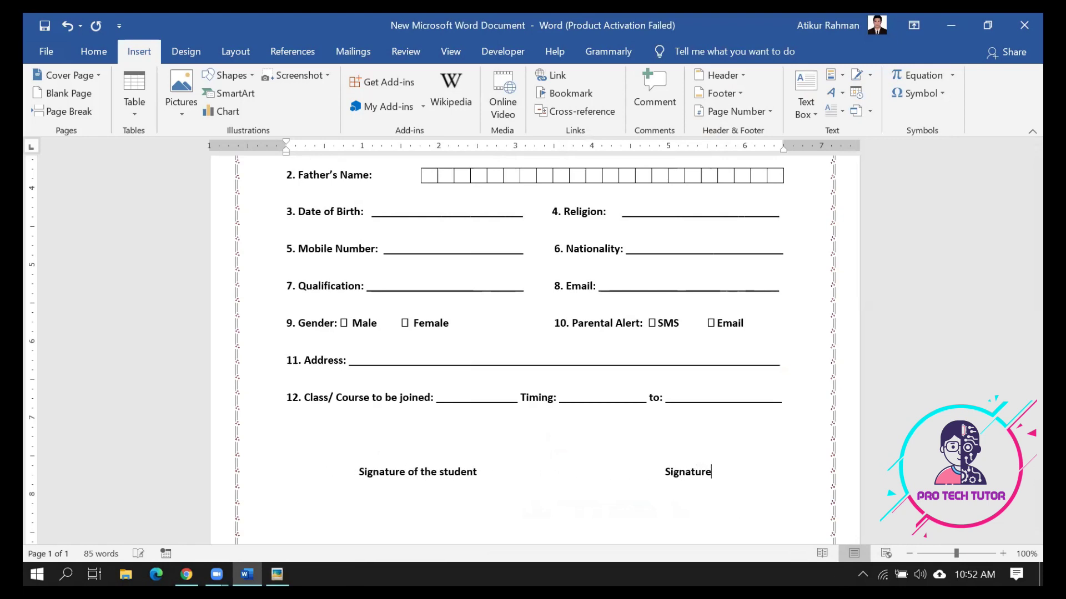
{"action": "type", "text": "f th"}
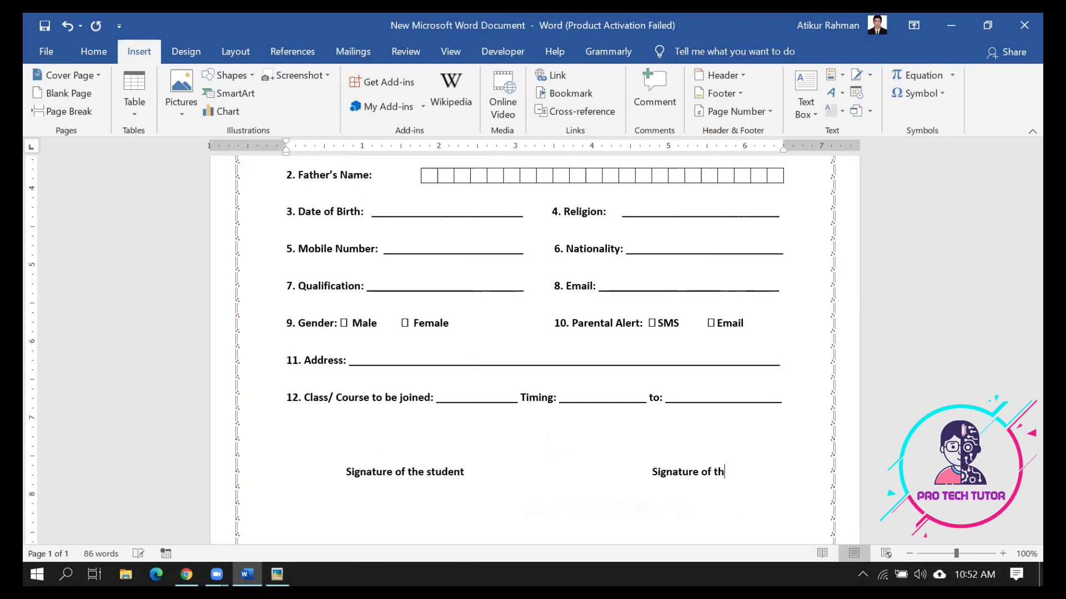
{"action": "type", "text": "e prin"}
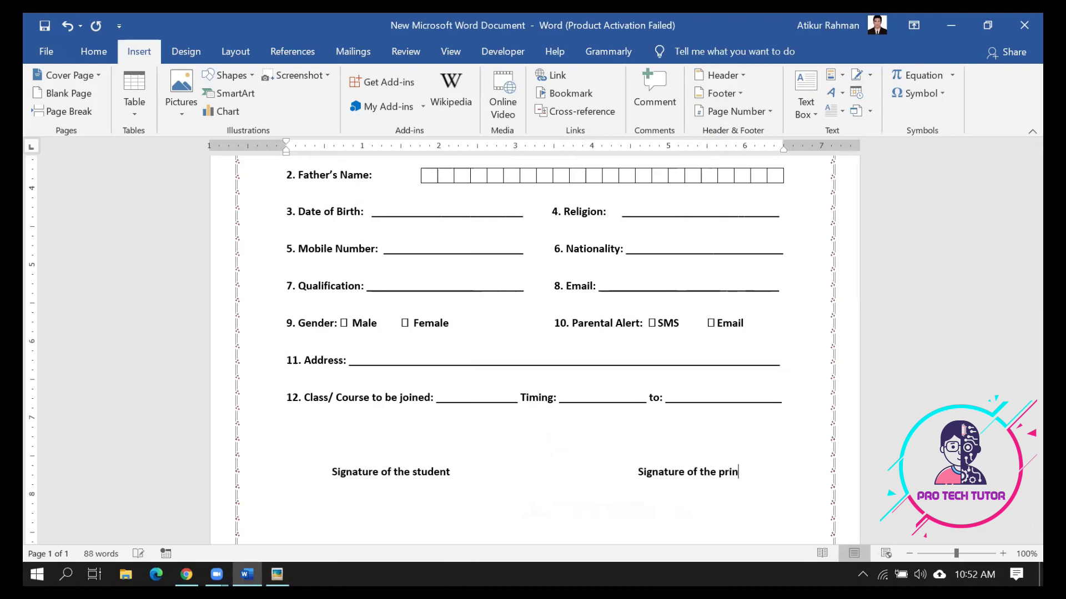
{"action": "type", "text": "ciple"}
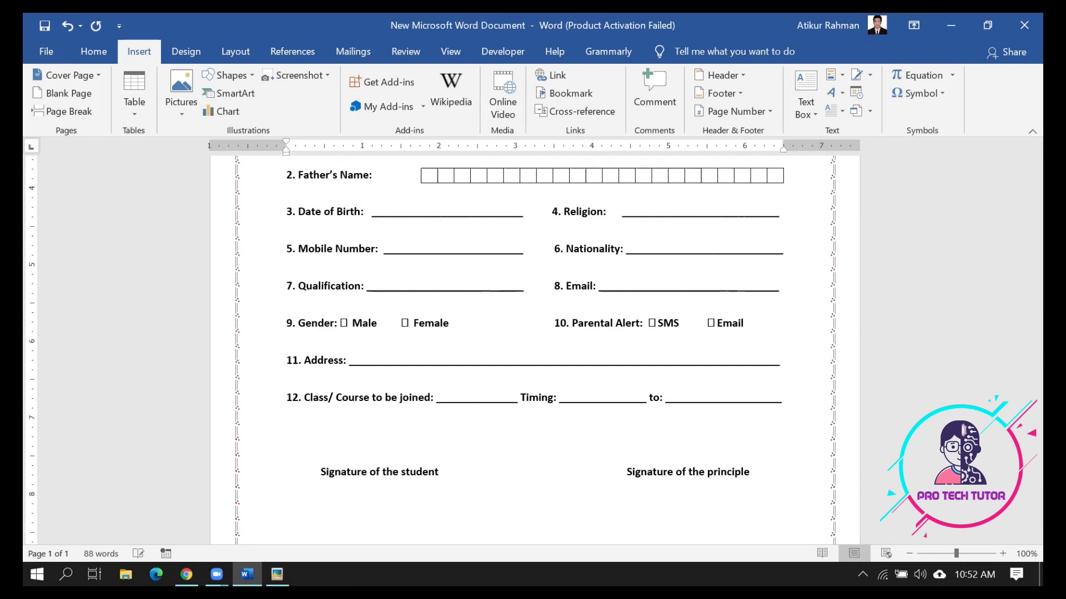
{"action": "left_click", "coordinate": [553, 475]}
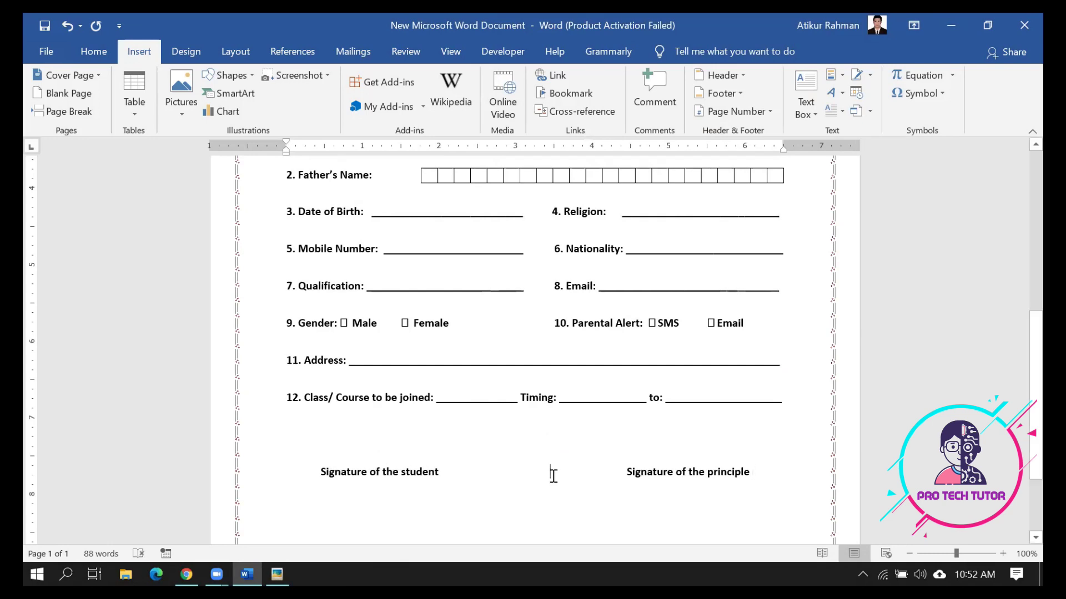
{"action": "key", "text": "Tab"}
{"action": "key", "text": "Tab"}
{"action": "key", "text": "BackSpace"}
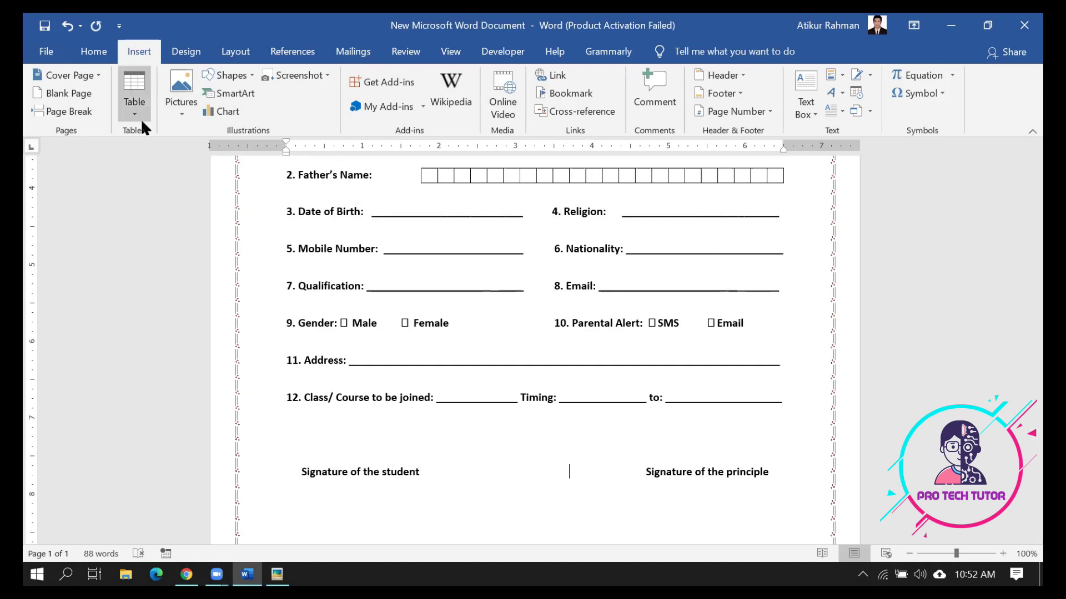
Draw a solid black line above 'Signature of the student'
{"action": "left_click", "coordinate": [232, 82]}
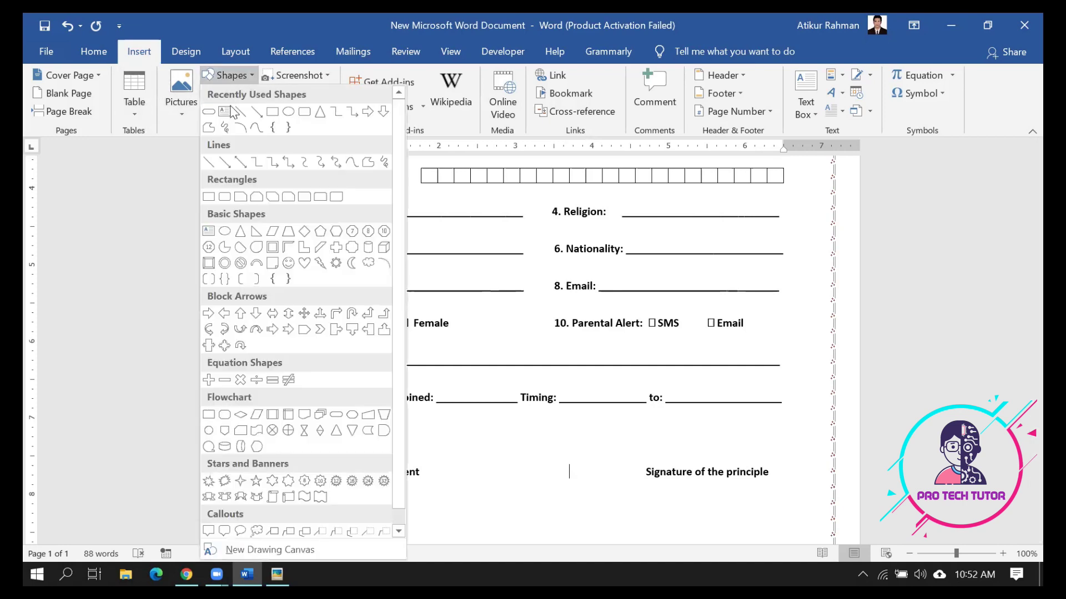
{"action": "left_click", "coordinate": [238, 118]}
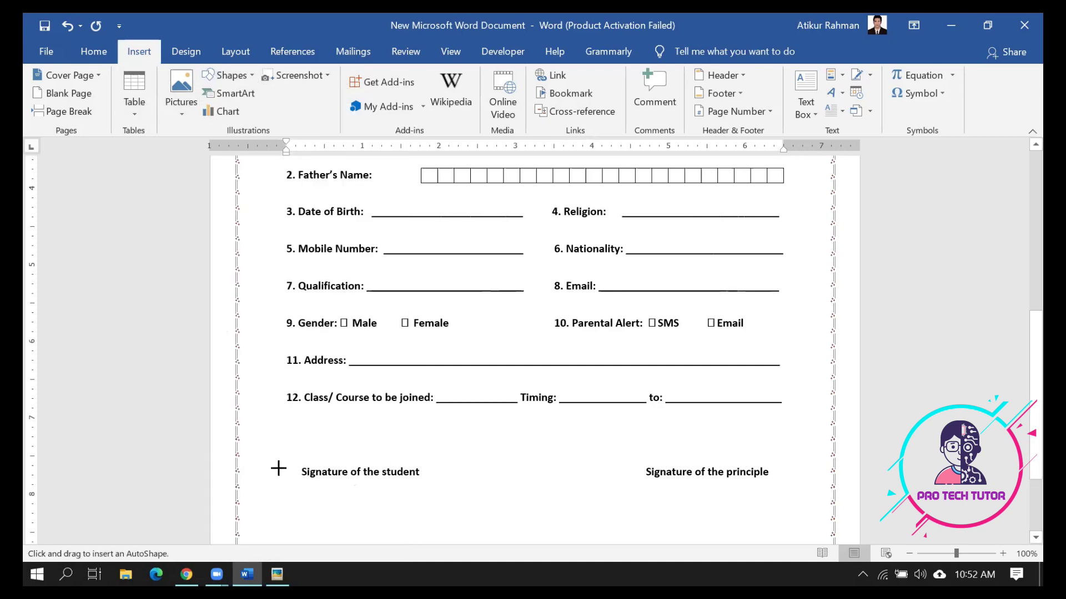
{"action": "left_click_drag", "start_coordinate": [290, 461], "coordinate": [425, 460]}
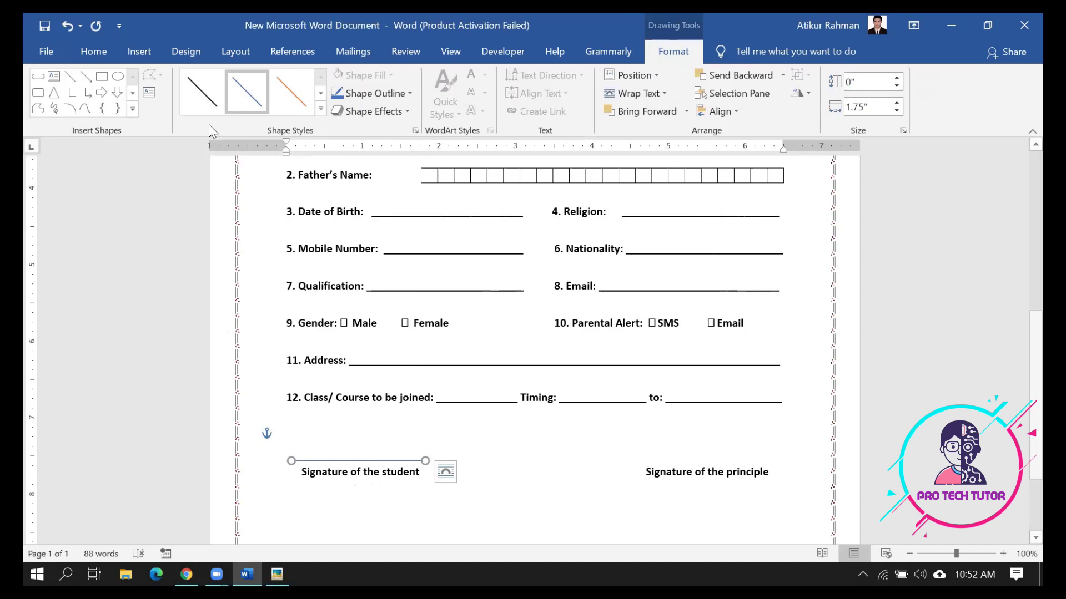
{"action": "left_click", "coordinate": [320, 109]}
{"action": "left_click", "coordinate": [211, 181]}
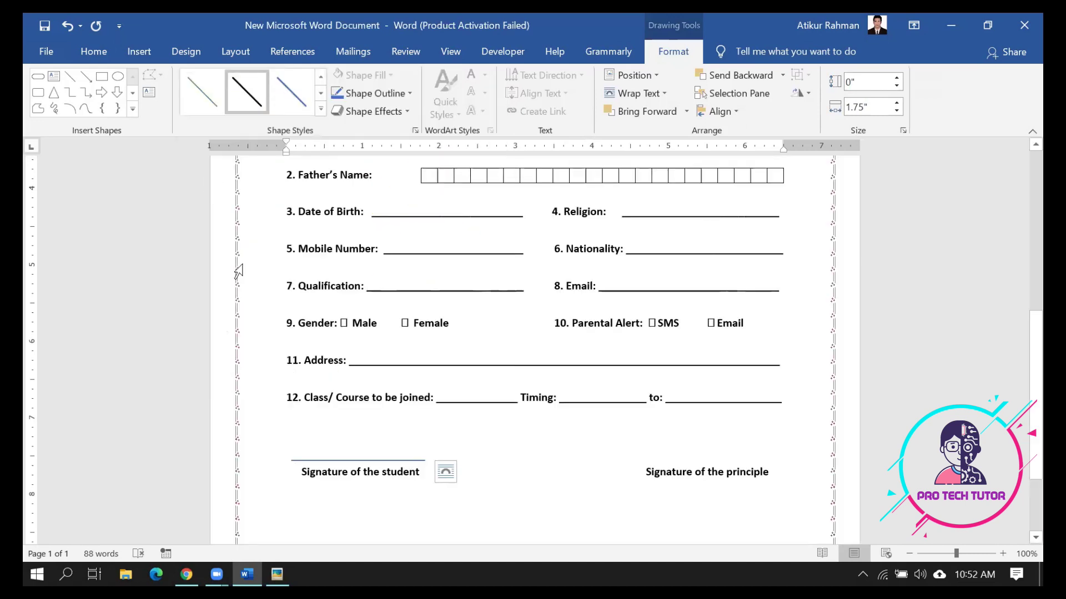
Paste a copy of the line and place it above 'Signature of the principle'
{"action": "key", "text": "ctrl+v"}
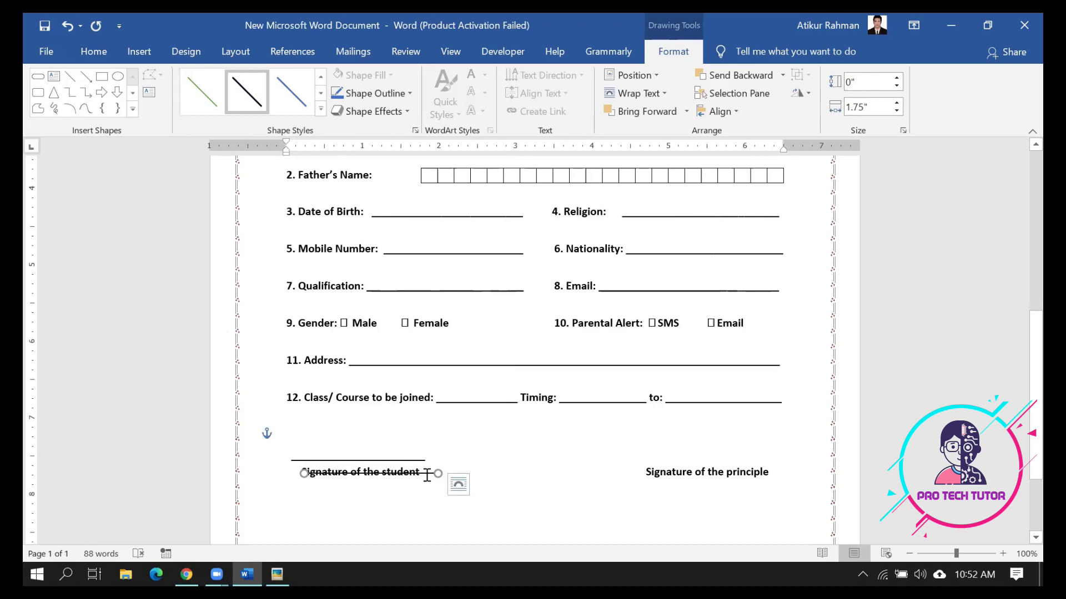
{"action": "left_click_drag", "start_coordinate": [425, 473], "coordinate": [494, 470]}
{"action": "left_click_drag", "start_coordinate": [610, 453], "coordinate": [761, 462]}
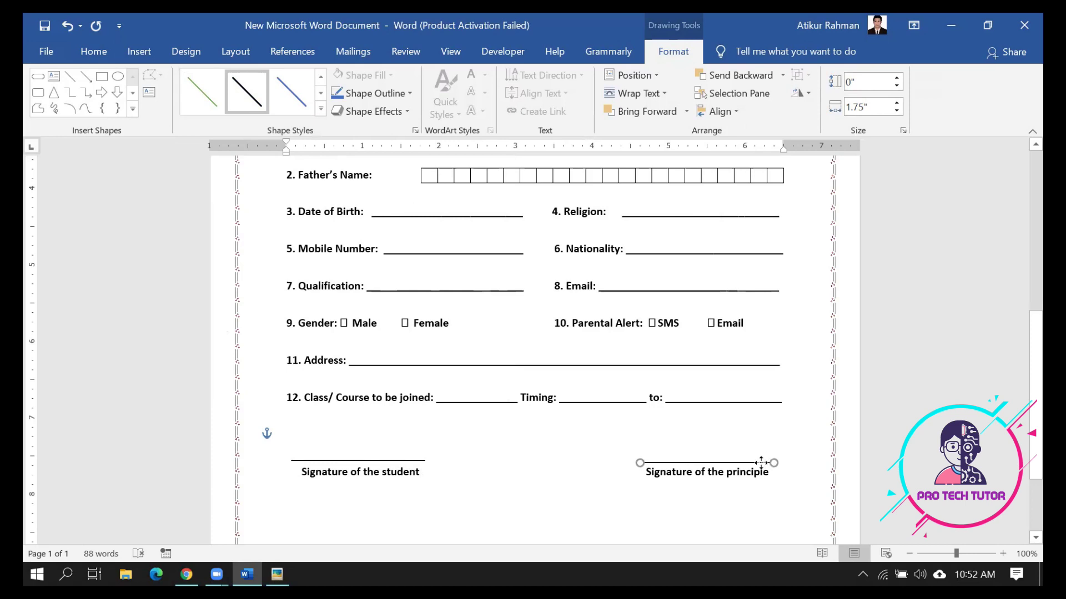
{"action": "left_click", "coordinate": [749, 522]}
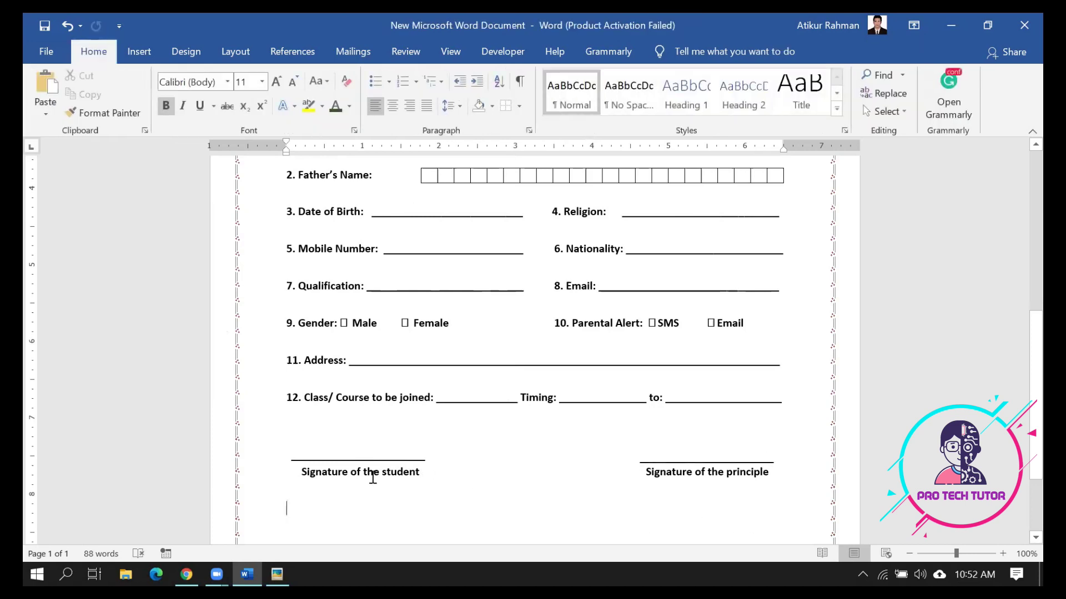
Type a centred 'For office use only' heading below the captions, checking it against the sample form image
{"action": "left_click", "coordinate": [277, 575]}
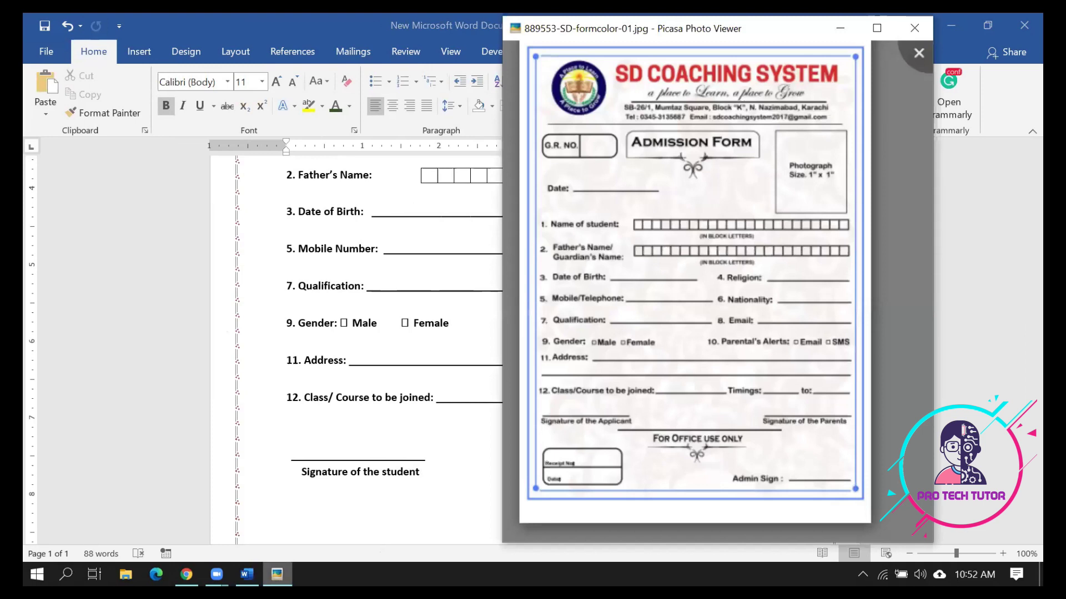
{"action": "key", "text": "Escape"}
{"action": "scroll", "coordinate": [451, 535], "scroll_direction": "down", "scroll_amount": 2}
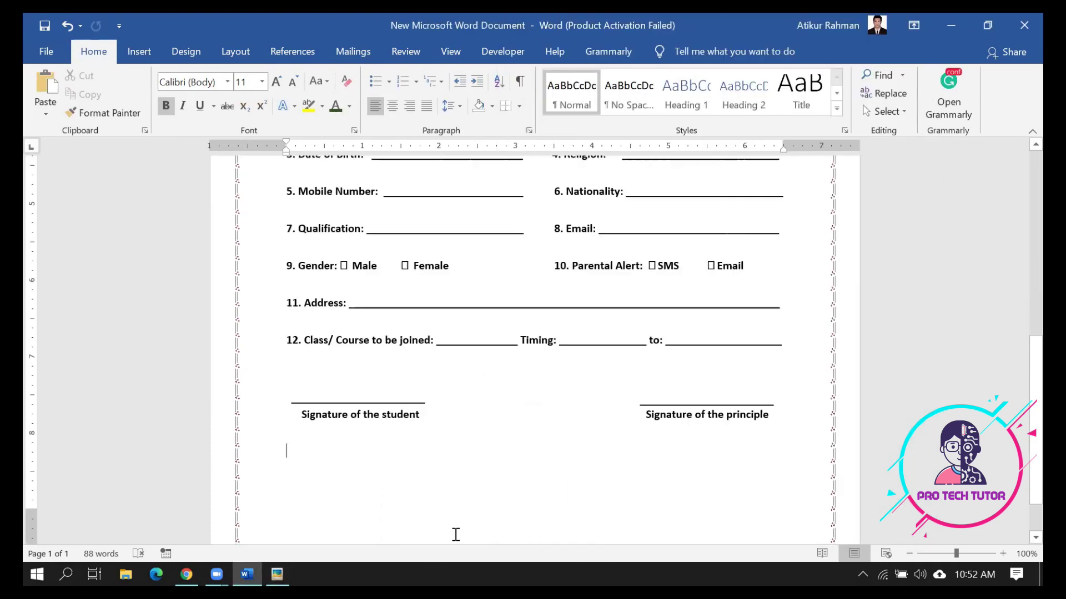
{"action": "key", "text": "ctrl+e"}
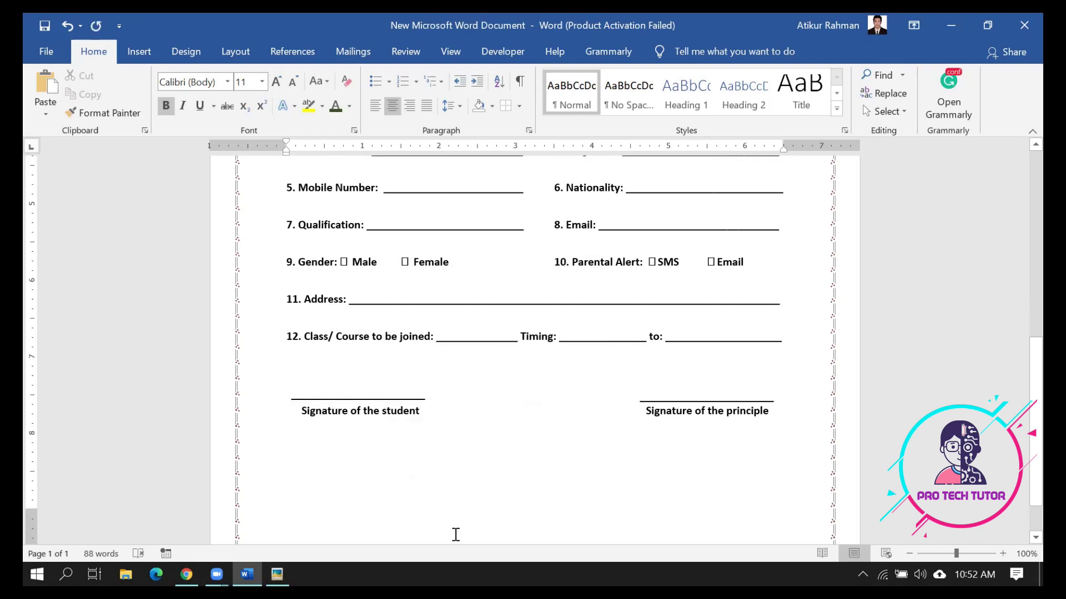
{"action": "type", "text": "For"}
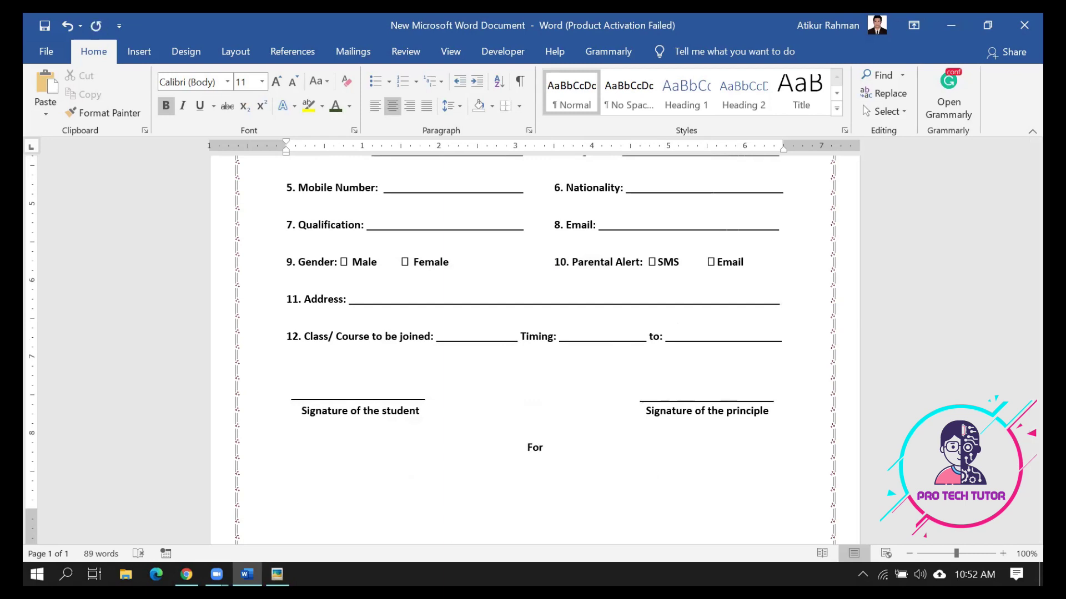
{"action": "type", "text": " office use only"}
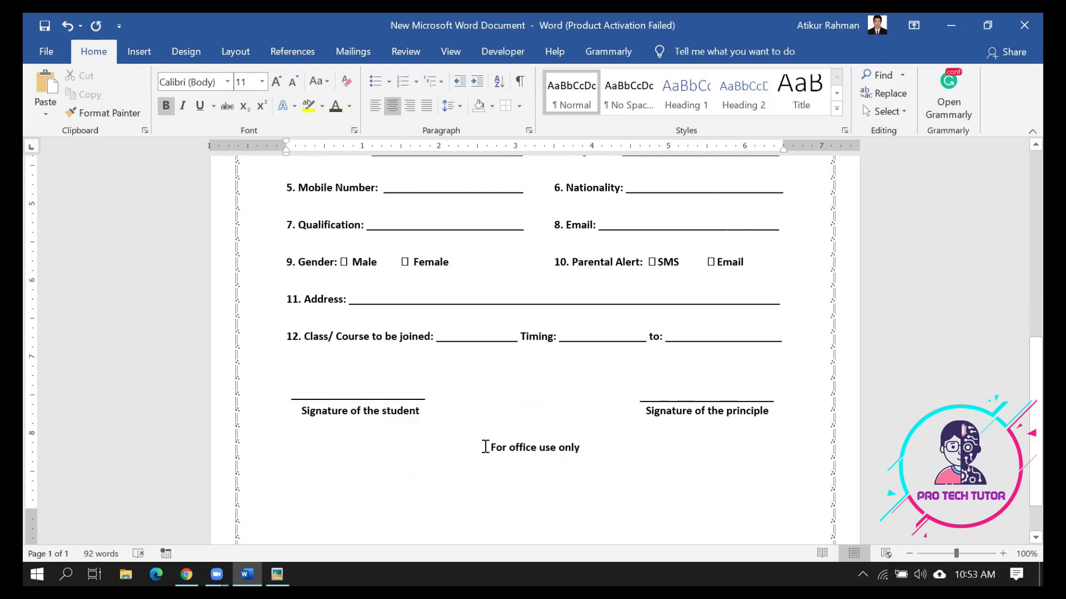
{"action": "left_click", "coordinate": [277, 574]}
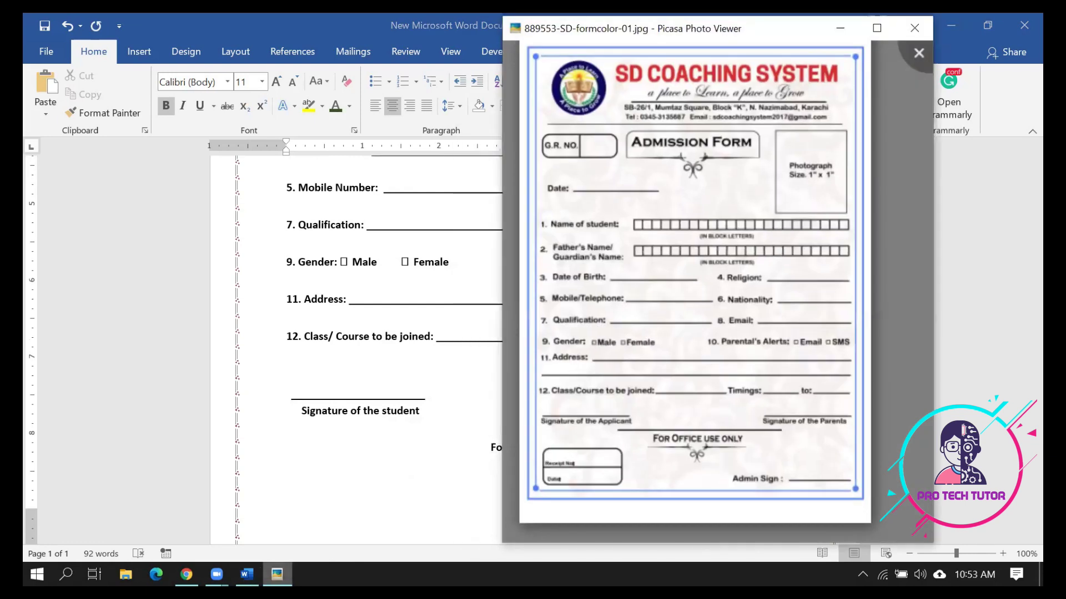
{"action": "left_click", "coordinate": [321, 435]}
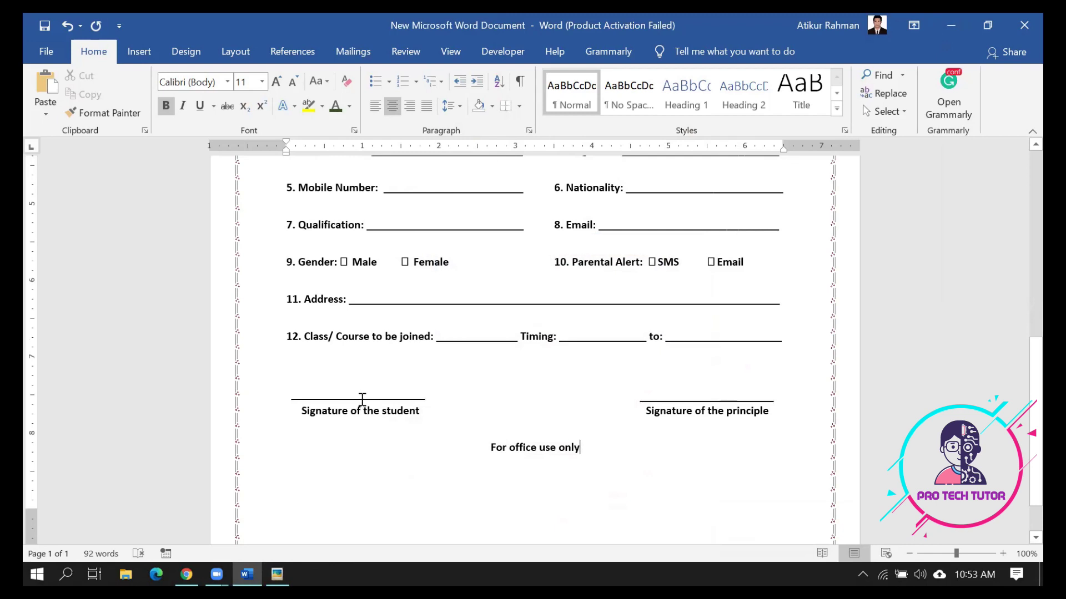
Paste another signature line above 'For office use only', then reopen the sample form image
{"action": "key", "text": "ctrl+v"}
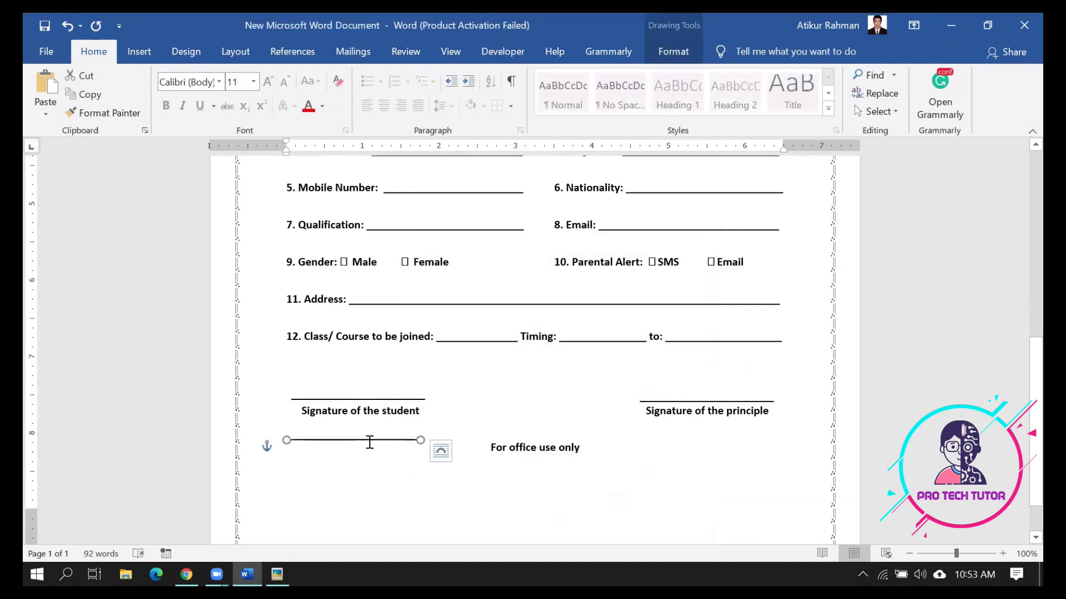
{"action": "mouse_move", "coordinate": [369, 441]}
{"action": "left_mouse_down"}
{"action": "mouse_move", "coordinate": [497, 404]}
{"action": "mouse_move", "coordinate": [508, 438]}
{"action": "mouse_move", "coordinate": [548, 441]}
{"action": "left_mouse_up"}
{"action": "left_click_drag", "start_coordinate": [548, 488], "coordinate": [547, 488]}
{"action": "left_click", "coordinate": [548, 488]}
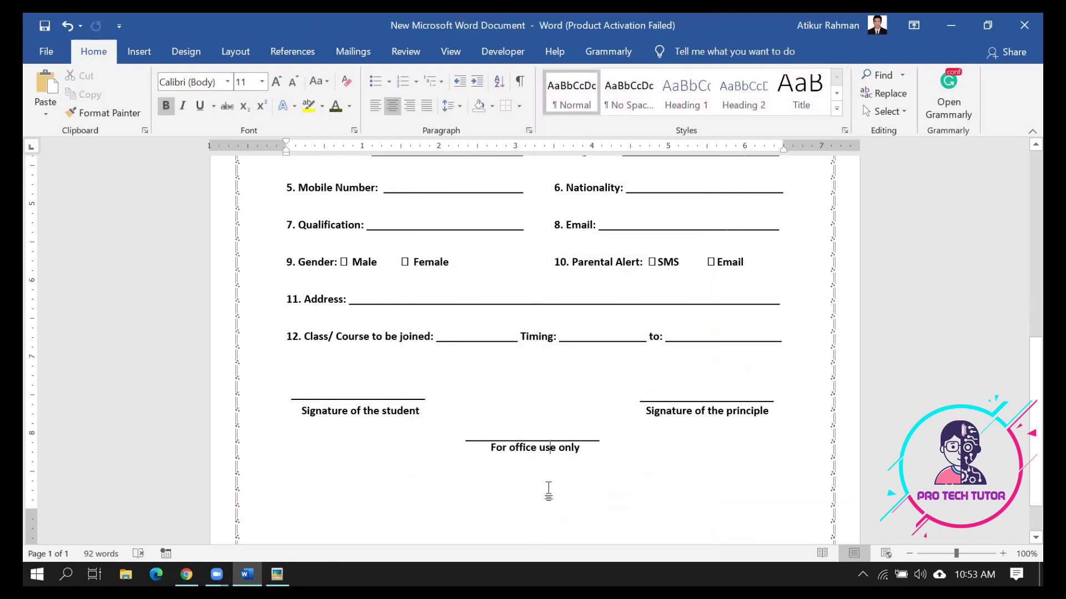
{"action": "left_click", "coordinate": [500, 440]}
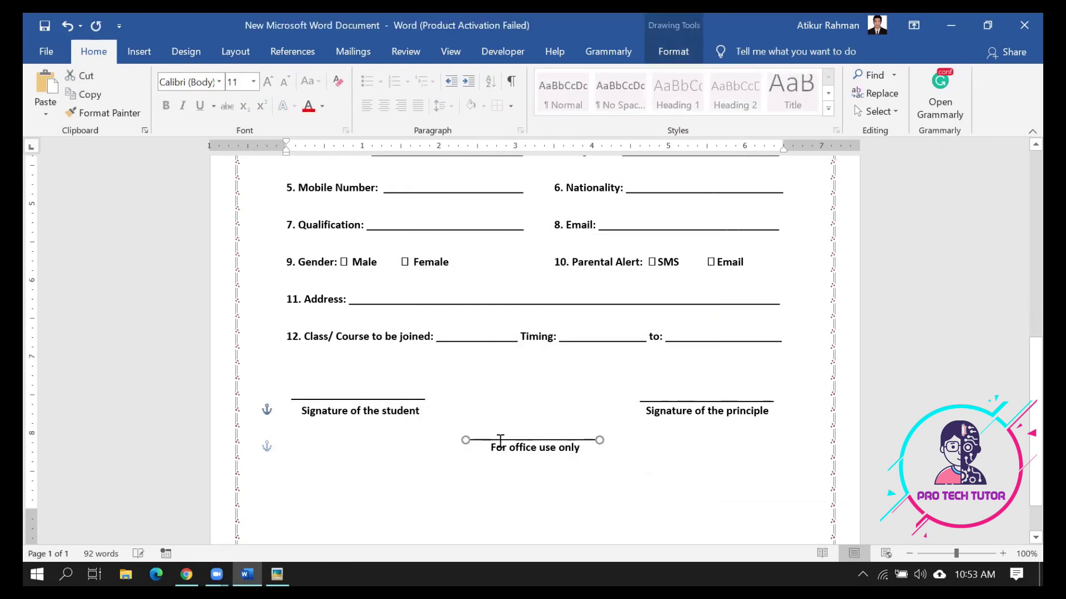
{"action": "left_click", "coordinate": [487, 477]}
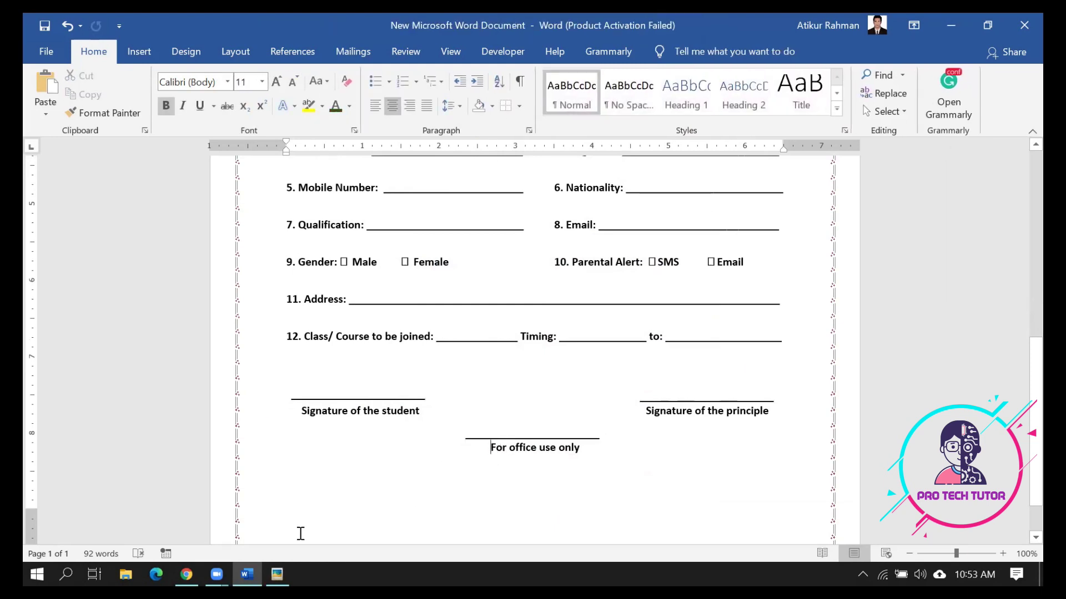
{"action": "left_click", "coordinate": [277, 574]}
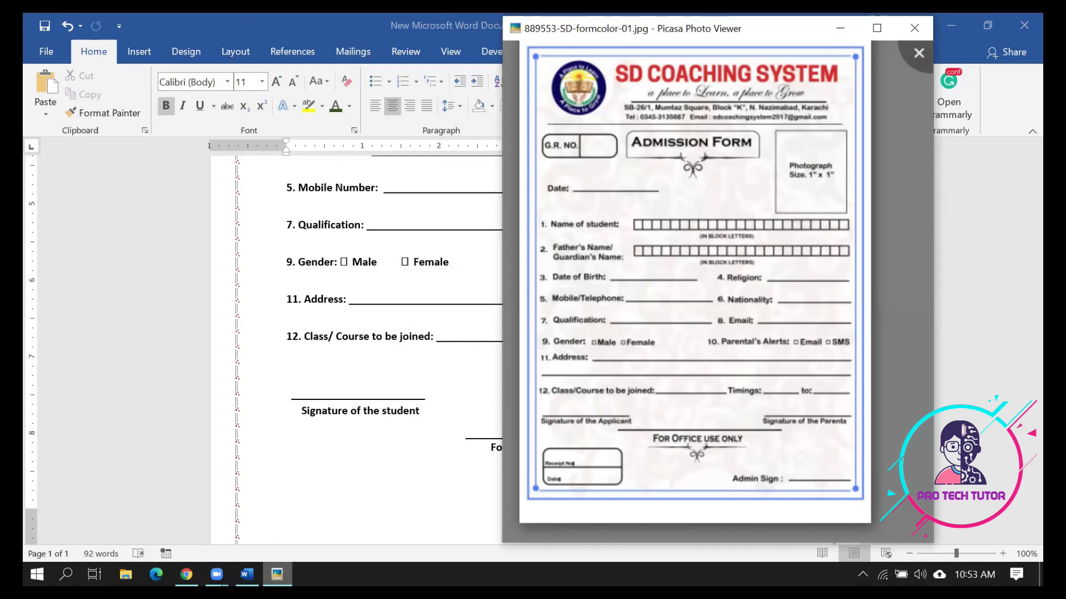
Add a left-aligned blank line below 'For office use only'
{"action": "key", "text": "Escape"}
{"action": "scroll", "coordinate": [593, 394], "scroll_direction": "down", "scroll_amount": 2}
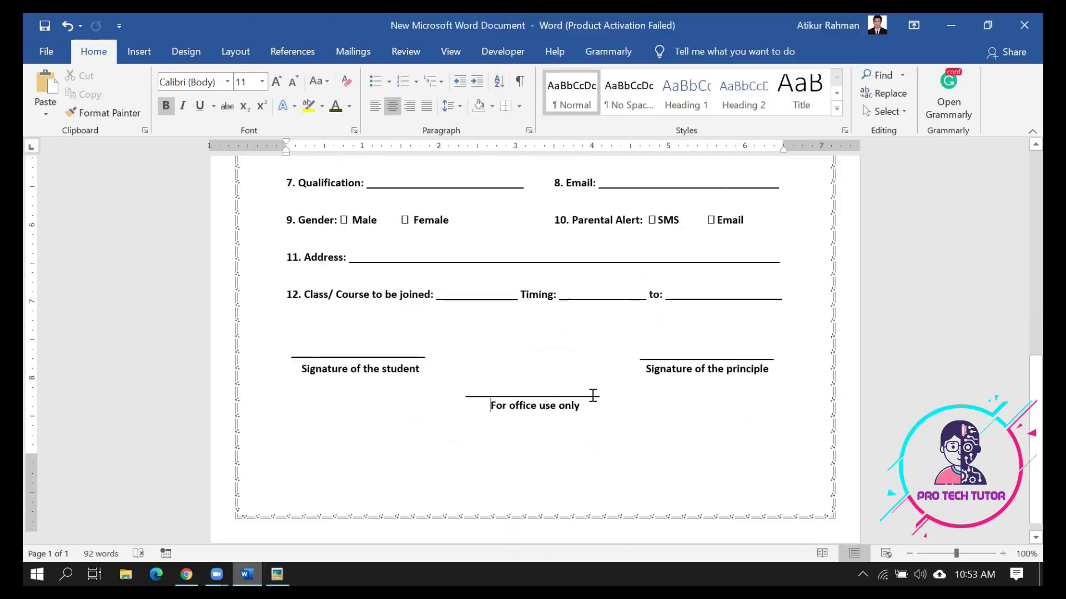
{"action": "key", "text": "Return"}
{"action": "key", "text": "Return"}
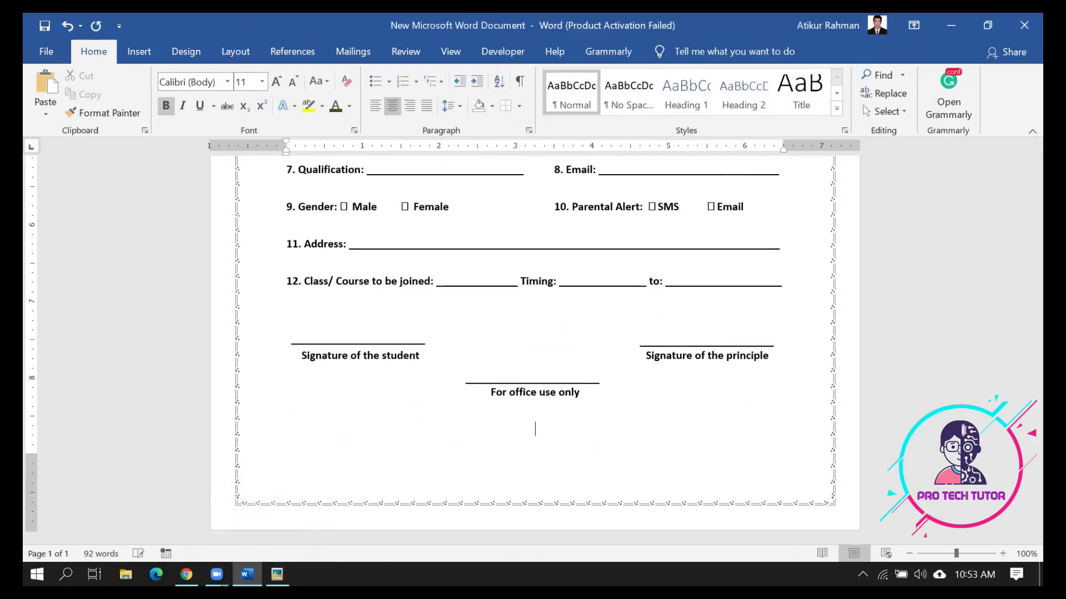
{"action": "key", "text": "BackSpace"}
{"action": "key", "text": "ctrl+l"}
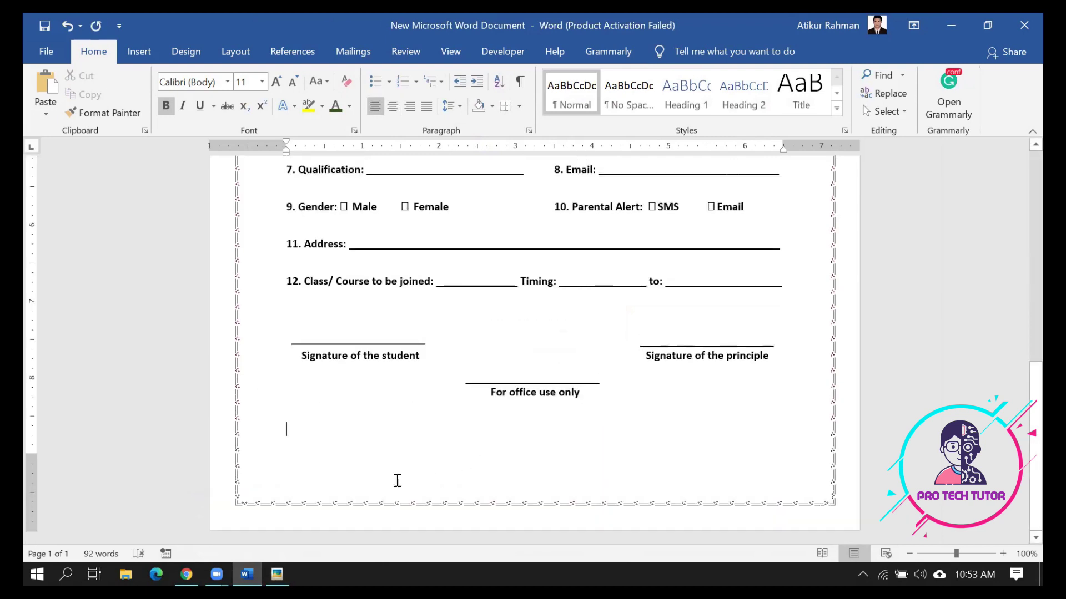
Glance at the reference form image, then bring up the Insert table choices
{"action": "left_click", "coordinate": [288, 578]}
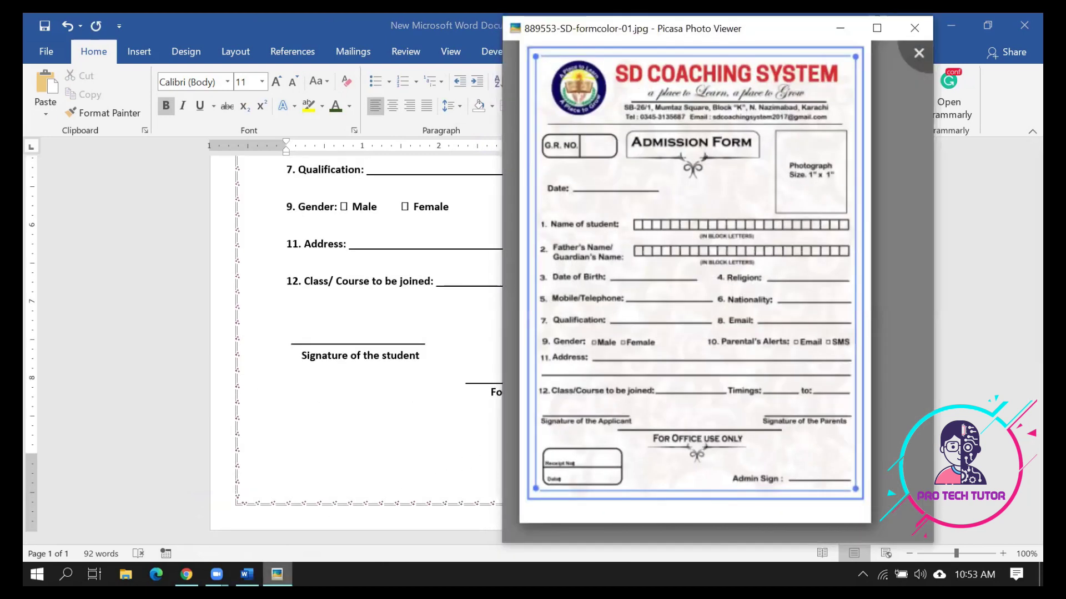
{"action": "left_click", "coordinate": [276, 574]}
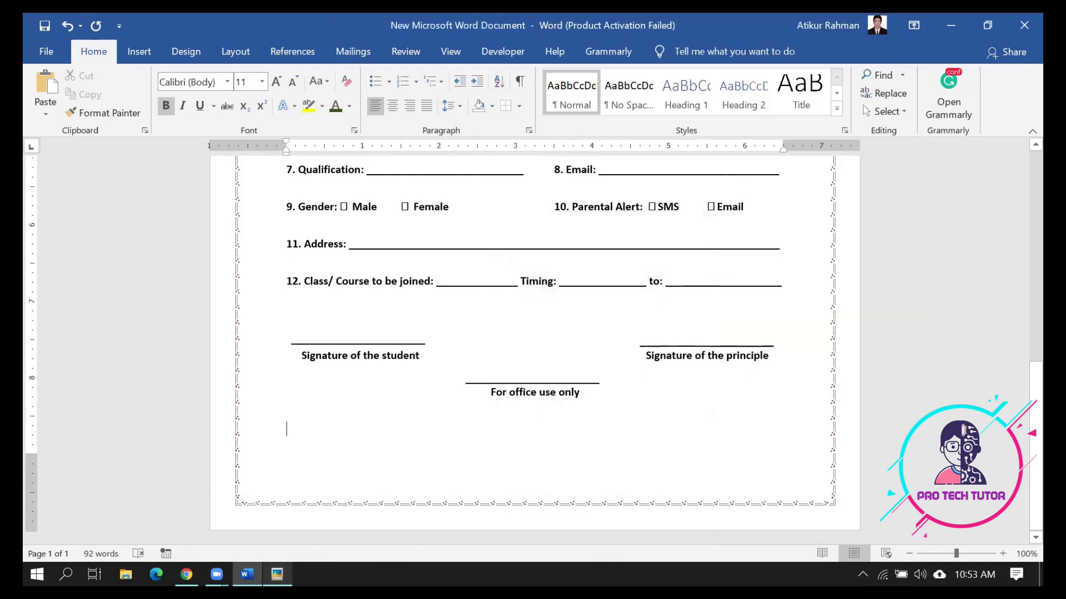
{"action": "left_click", "coordinate": [143, 56]}
{"action": "left_click", "coordinate": [134, 100]}
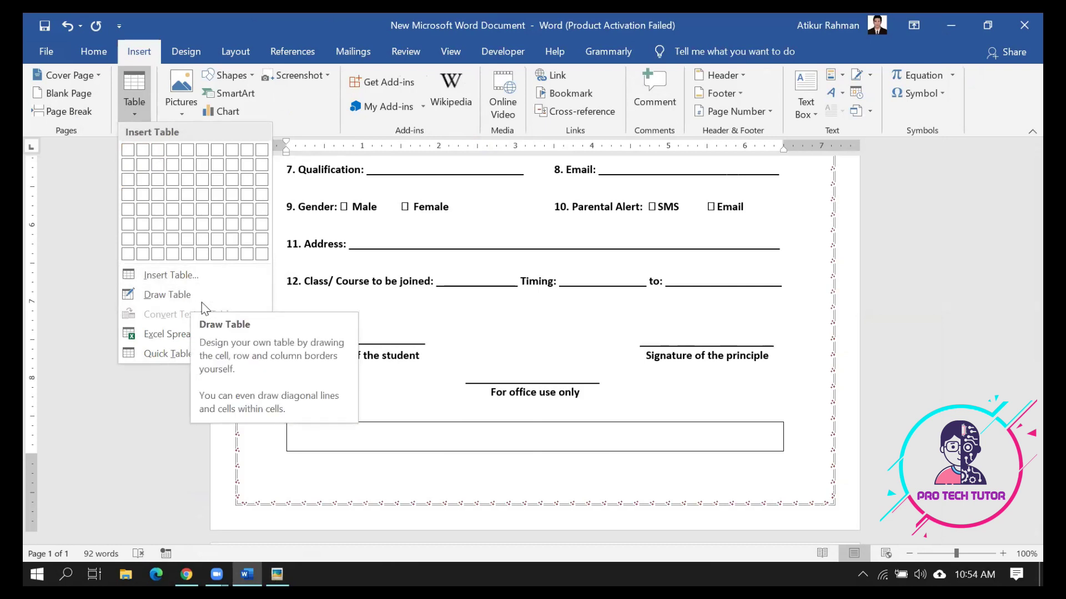
Draw a small one-cell table below the heading with Draw Table
{"action": "left_click", "coordinate": [166, 295]}
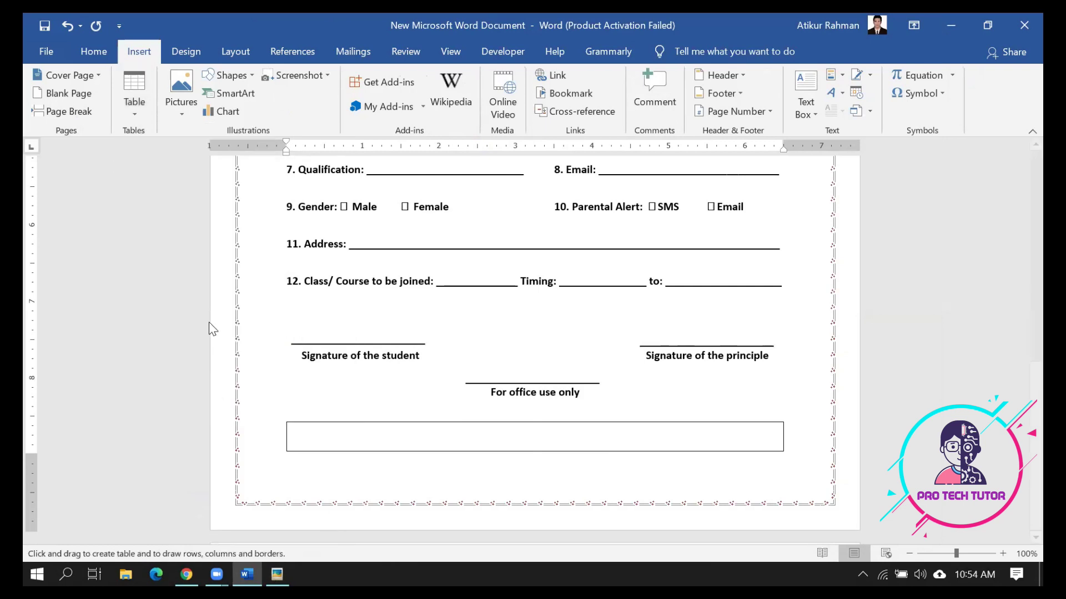
{"action": "mouse_move", "coordinate": [287, 424]}
{"action": "left_mouse_down"}
{"action": "mouse_move", "coordinate": [332, 468]}
{"action": "mouse_move", "coordinate": [320, 442]}
{"action": "mouse_move", "coordinate": [359, 445]}
{"action": "left_mouse_up"}
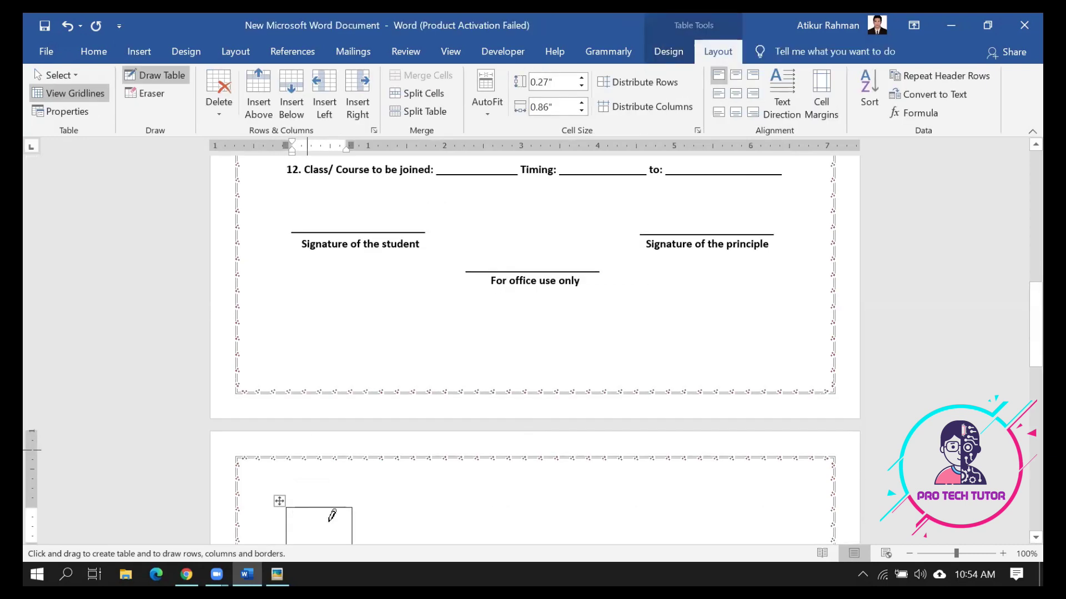
{"action": "scroll", "coordinate": [469, 501], "scroll_direction": "down", "scroll_amount": 3}
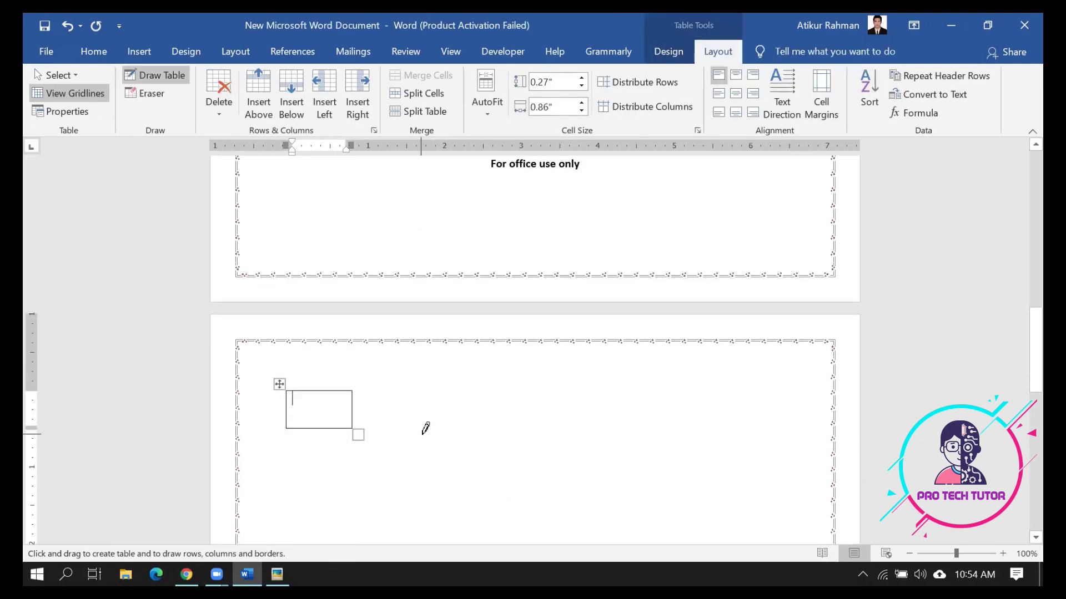
{"action": "key", "text": "Escape"}
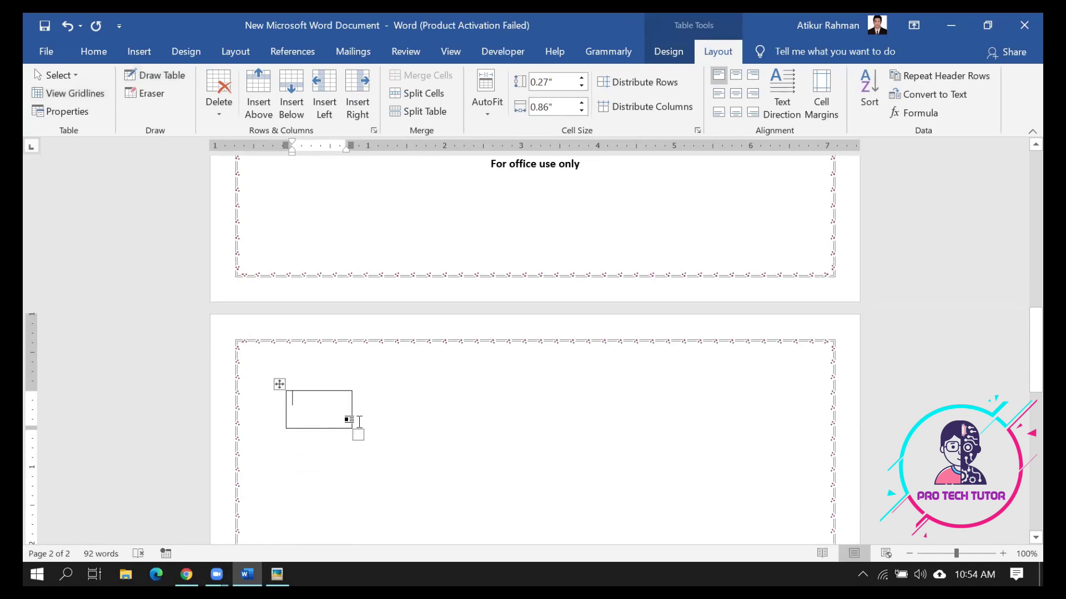
Add a second row to the table and set both cells to 8-point text
{"action": "left_click", "coordinate": [374, 443]}
{"action": "key", "text": "Return"}
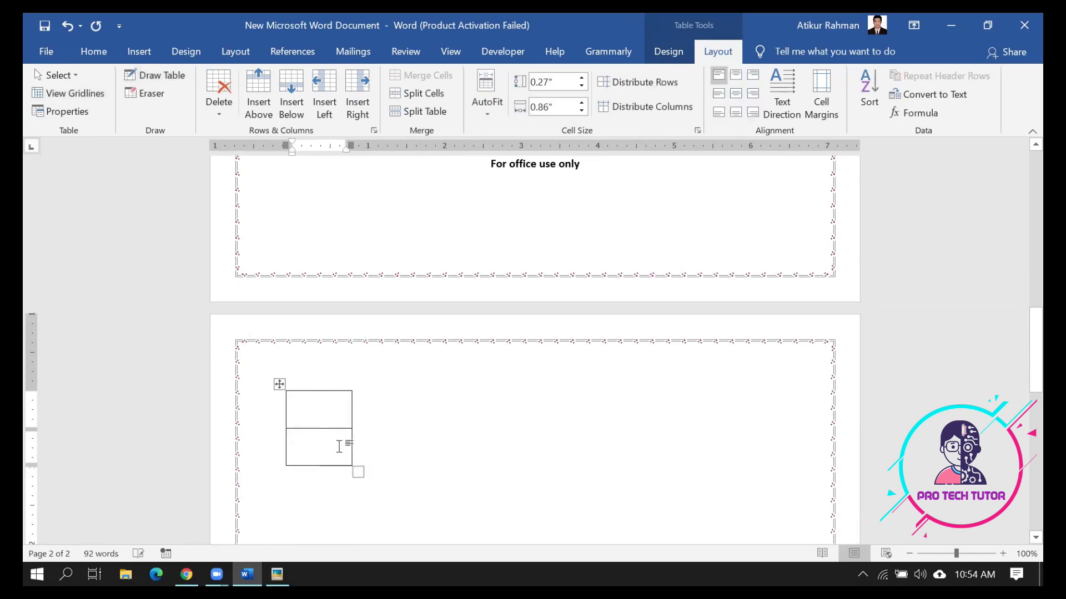
{"action": "left_click_drag", "start_coordinate": [338, 446], "coordinate": [317, 407]}
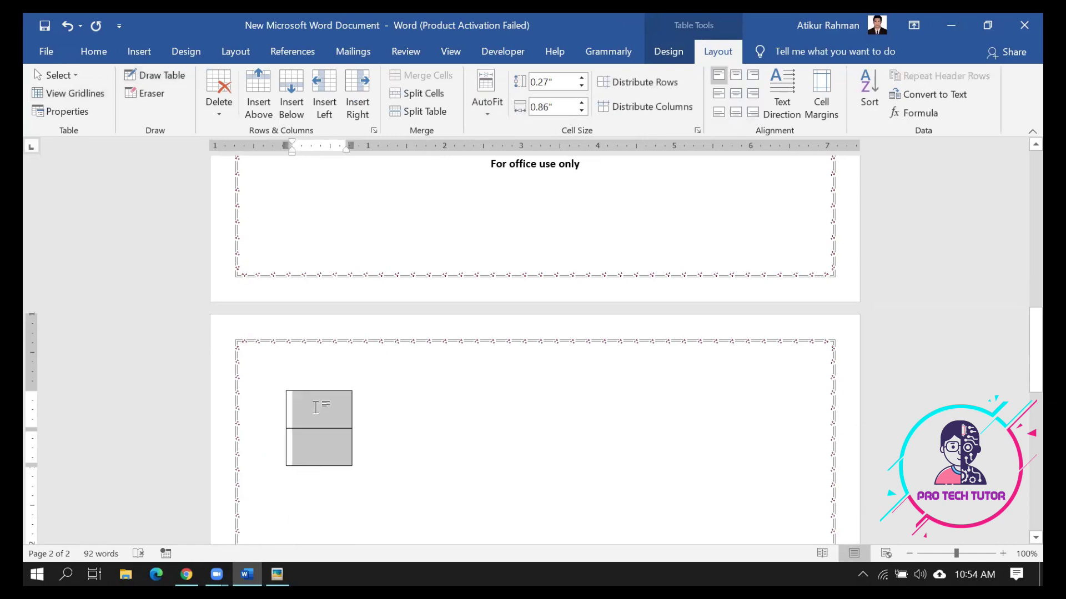
{"action": "left_click", "coordinate": [89, 49]}
{"action": "left_click", "coordinate": [261, 81]}
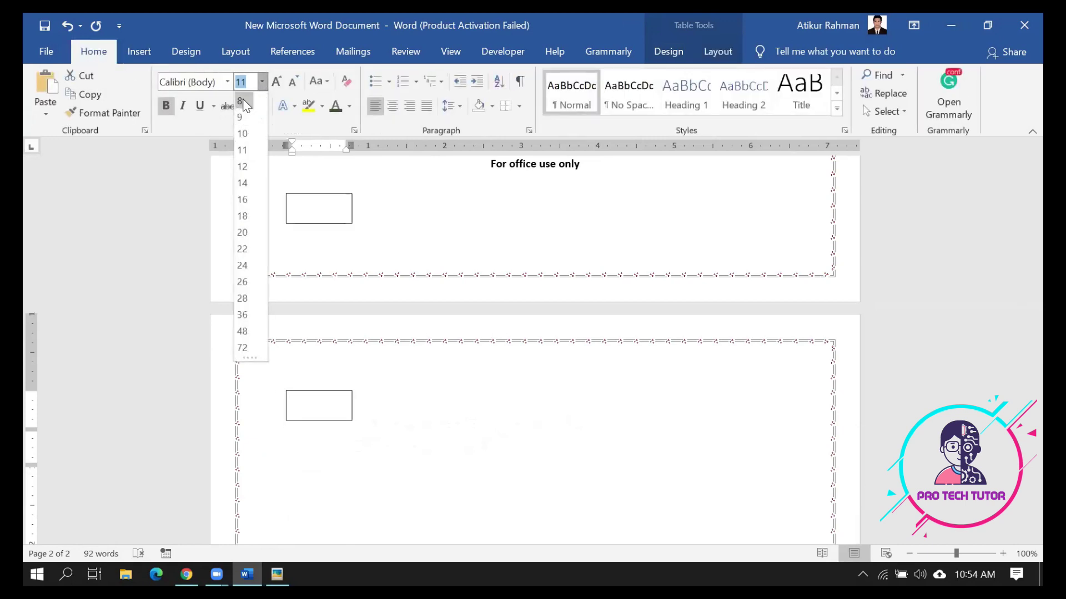
{"action": "left_click", "coordinate": [244, 106]}
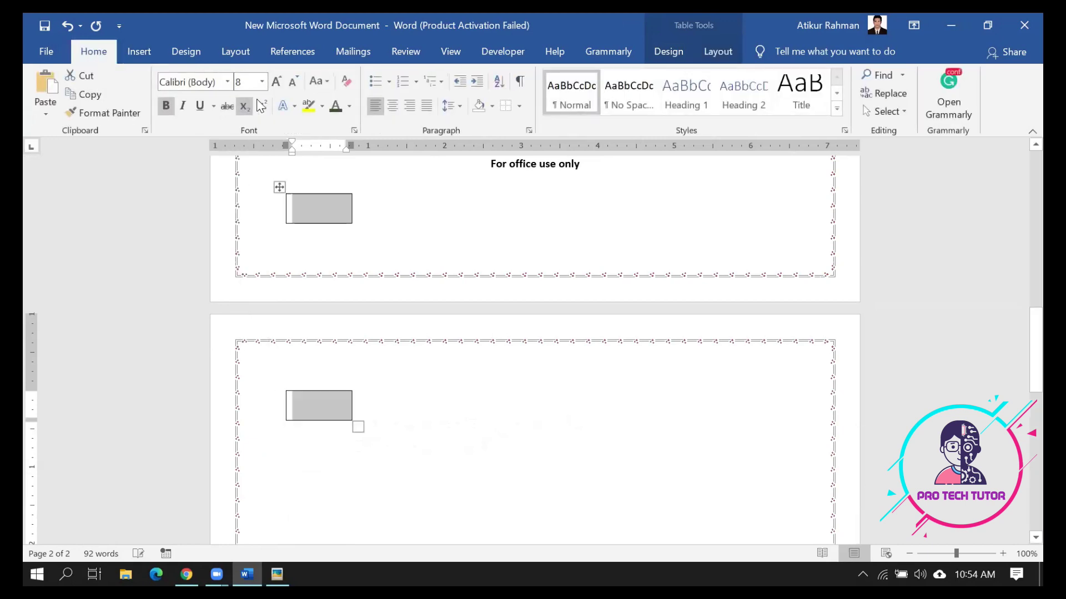
Give the table 1.0 line spacing with no space after paragraphs
{"action": "left_click", "coordinate": [457, 106]}
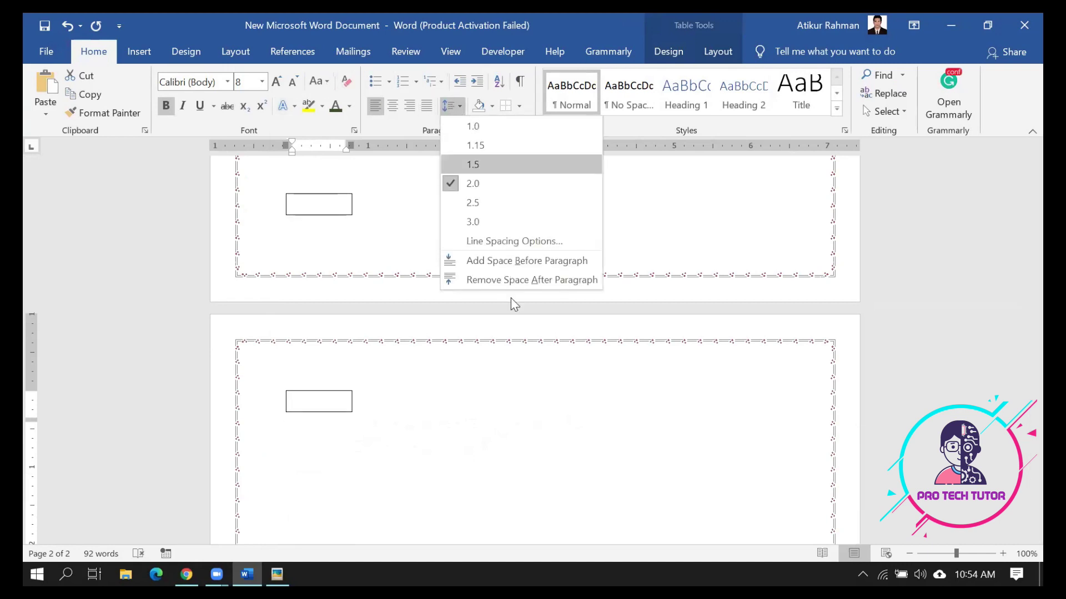
{"action": "left_click", "coordinate": [513, 280]}
{"action": "left_click", "coordinate": [450, 107]}
{"action": "left_click", "coordinate": [469, 124]}
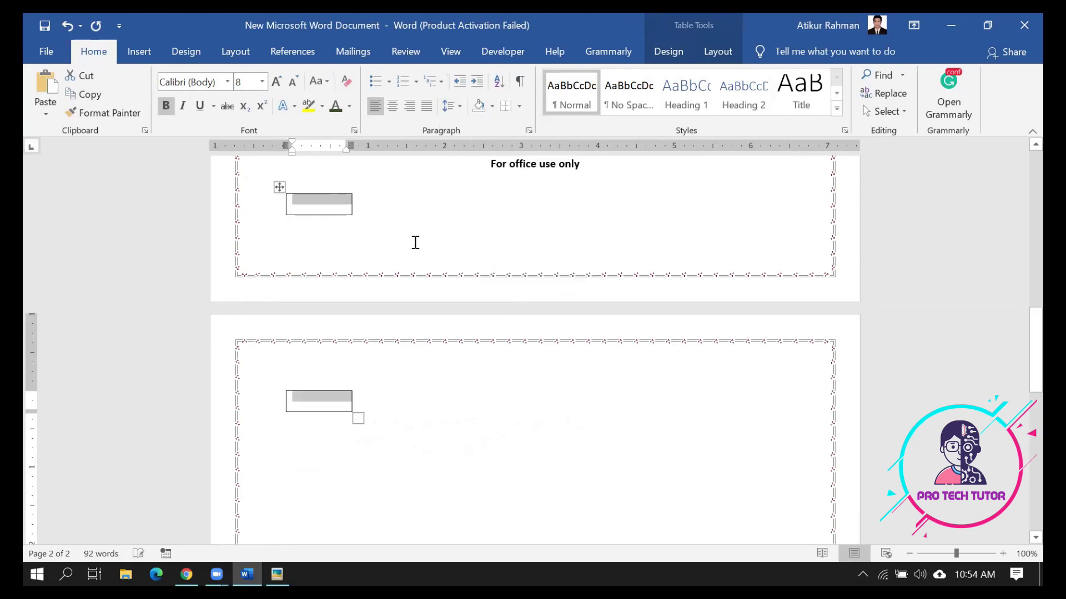
Shrink the empty line below the Class line to 8-point font
{"action": "scroll", "coordinate": [366, 383], "scroll_direction": "up", "scroll_amount": 1}
{"action": "left_click", "coordinate": [364, 392]}
{"action": "scroll", "coordinate": [364, 394], "scroll_direction": "up", "scroll_amount": 2}
{"action": "left_click", "coordinate": [311, 227]}
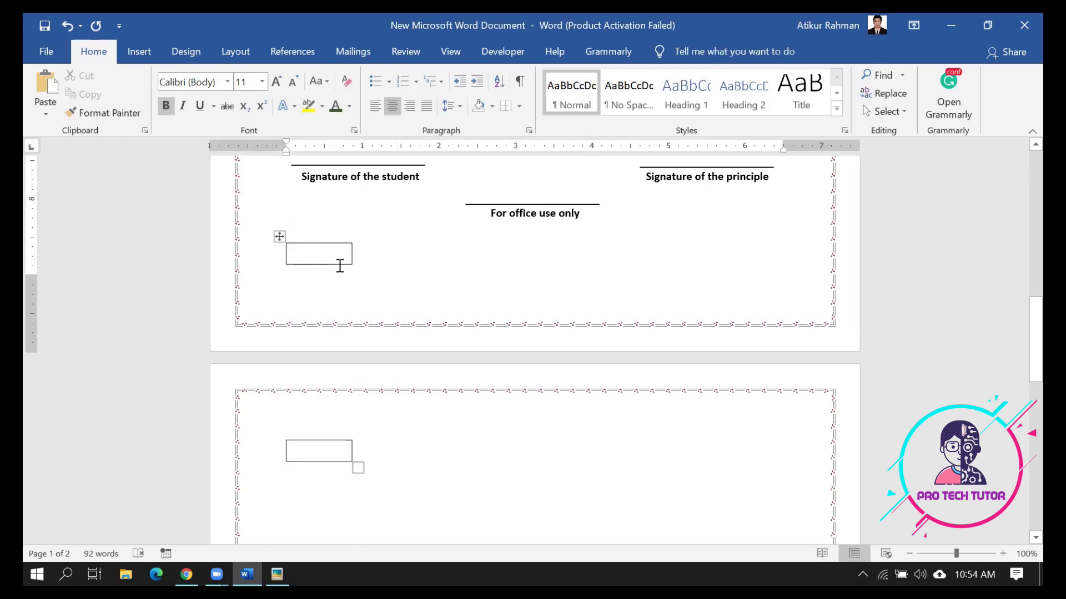
{"action": "scroll", "coordinate": [409, 245], "scroll_direction": "up", "scroll_amount": 3}
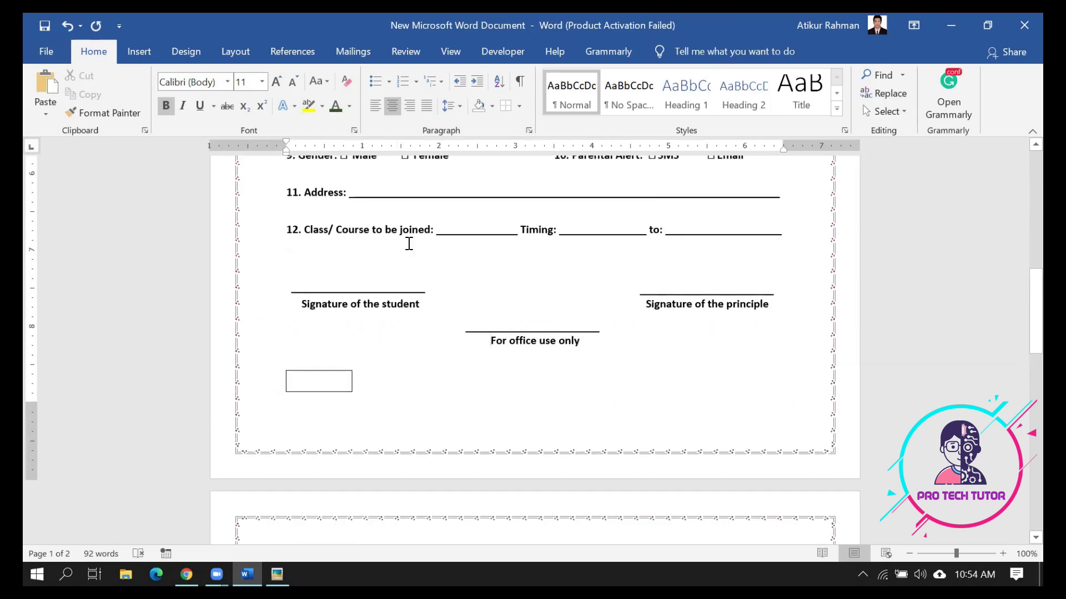
{"action": "left_click", "coordinate": [355, 273]}
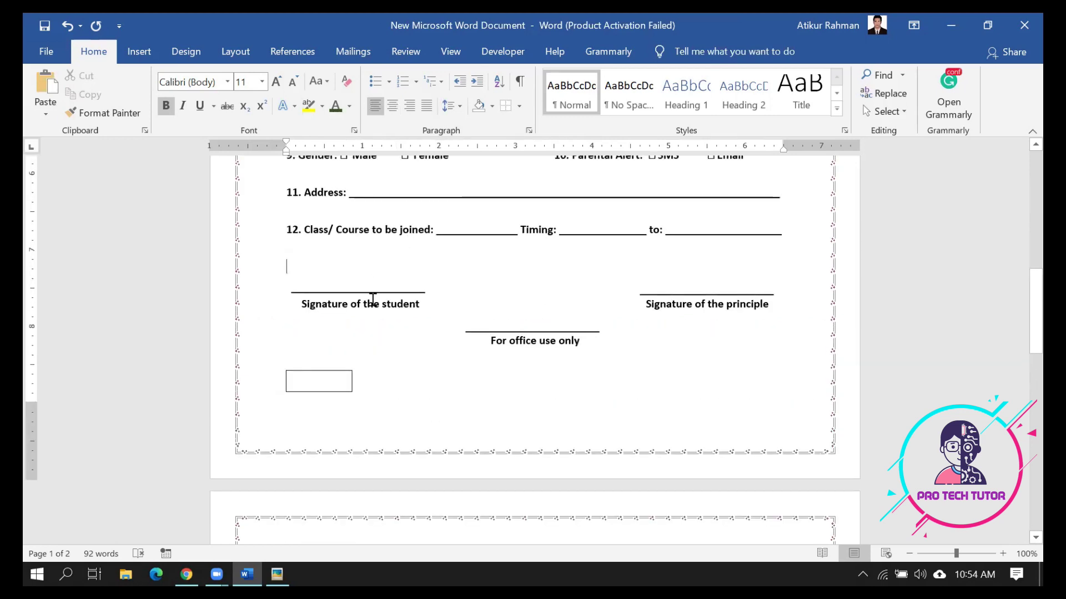
{"action": "key", "text": "ctrl+["}
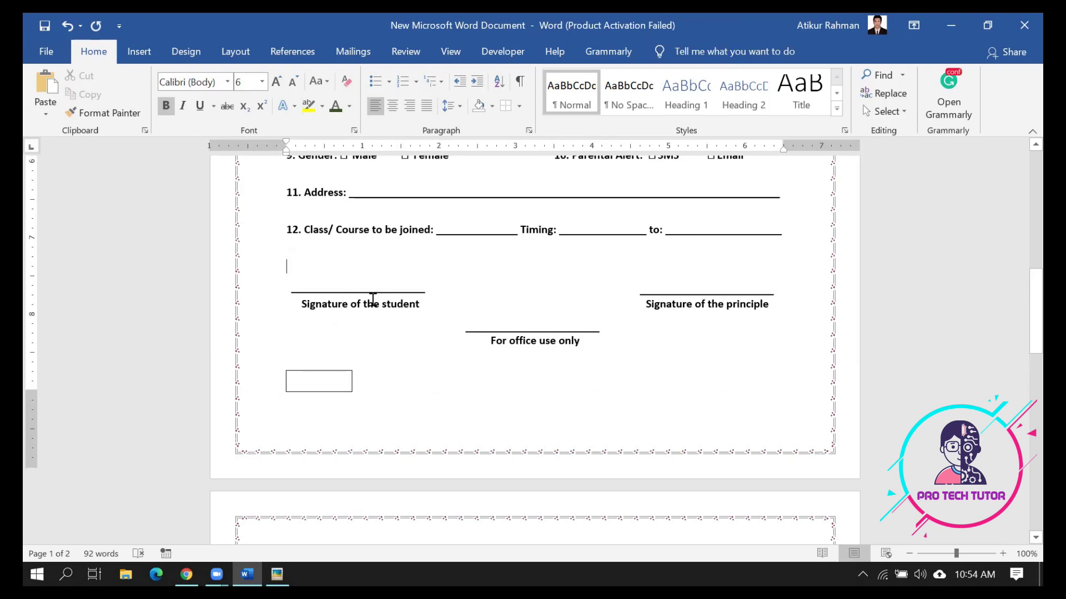
Reduce the top margin and adjust the bottom margin on the vertical ruler so the form fits one page
{"action": "scroll", "coordinate": [372, 300], "scroll_direction": "down", "scroll_amount": 1}
{"action": "left_click", "coordinate": [372, 300]}
{"action": "scroll", "coordinate": [381, 332], "scroll_direction": "down", "scroll_amount": 1}
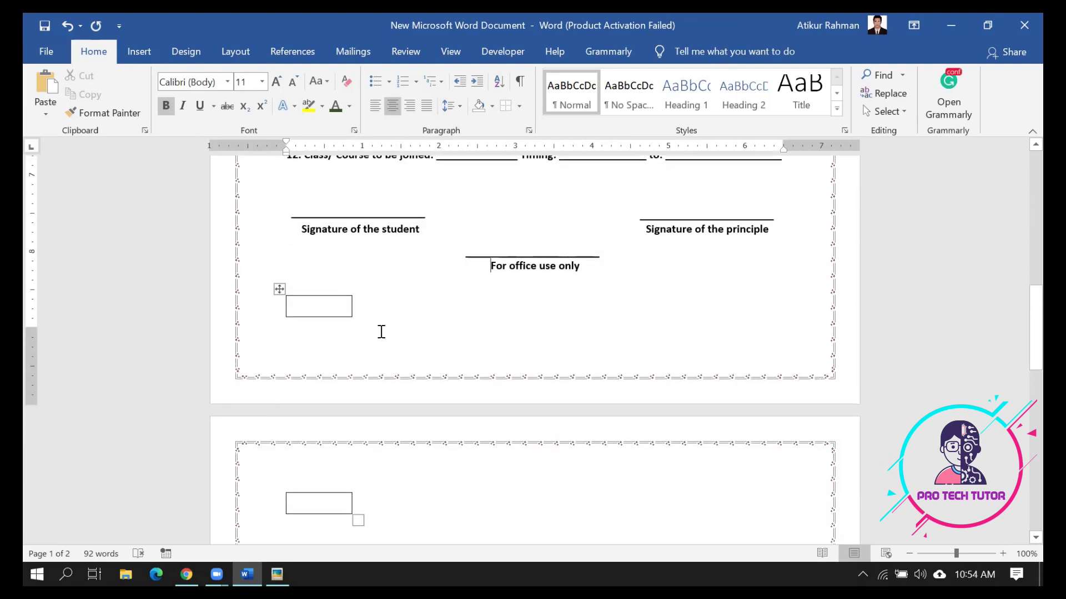
{"action": "scroll", "coordinate": [381, 332], "scroll_direction": "up", "scroll_amount": 15}
{"action": "scroll", "coordinate": [380, 324], "scroll_direction": "down", "scroll_amount": 4}
{"action": "scroll", "coordinate": [380, 323], "scroll_direction": "up", "scroll_amount": 4}
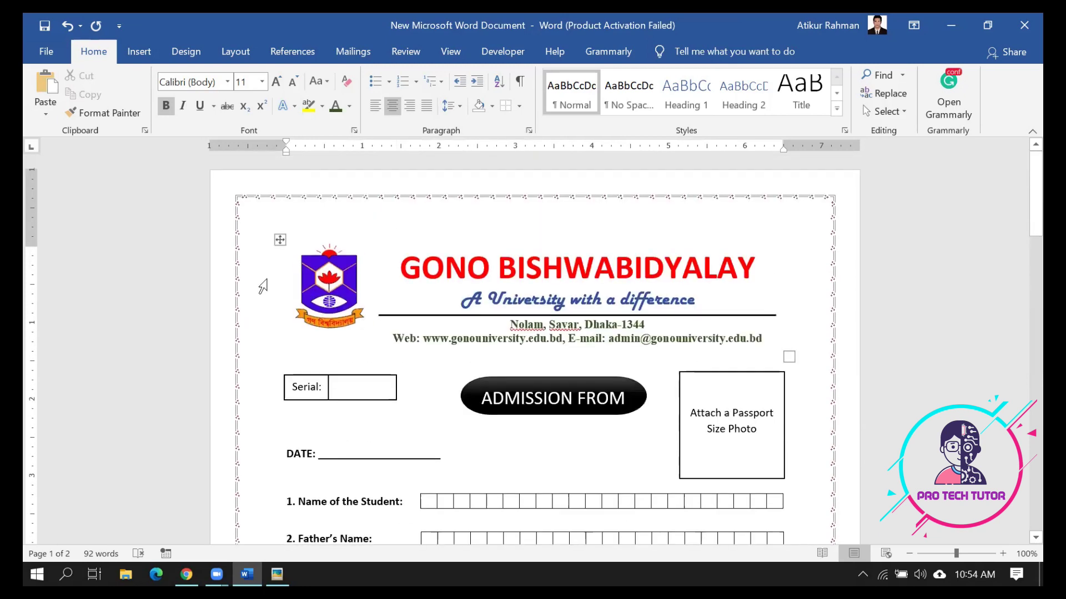
{"action": "left_click_drag", "start_coordinate": [30, 242], "coordinate": [33, 220]}
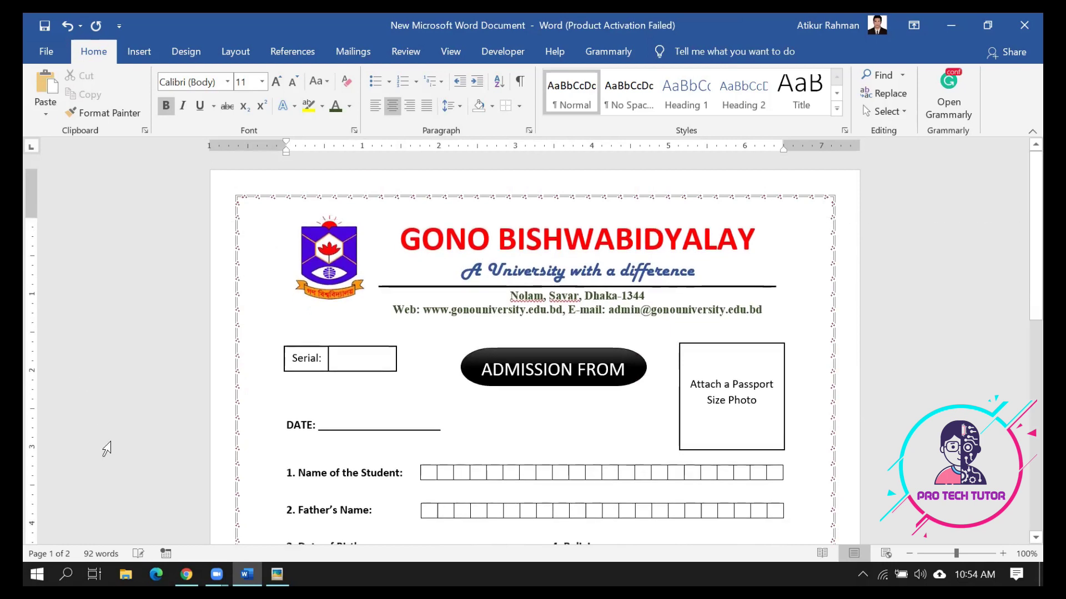
{"action": "scroll", "coordinate": [104, 445], "scroll_direction": "down", "scroll_amount": 8}
{"action": "left_click_drag", "start_coordinate": [29, 452], "coordinate": [29, 486]}
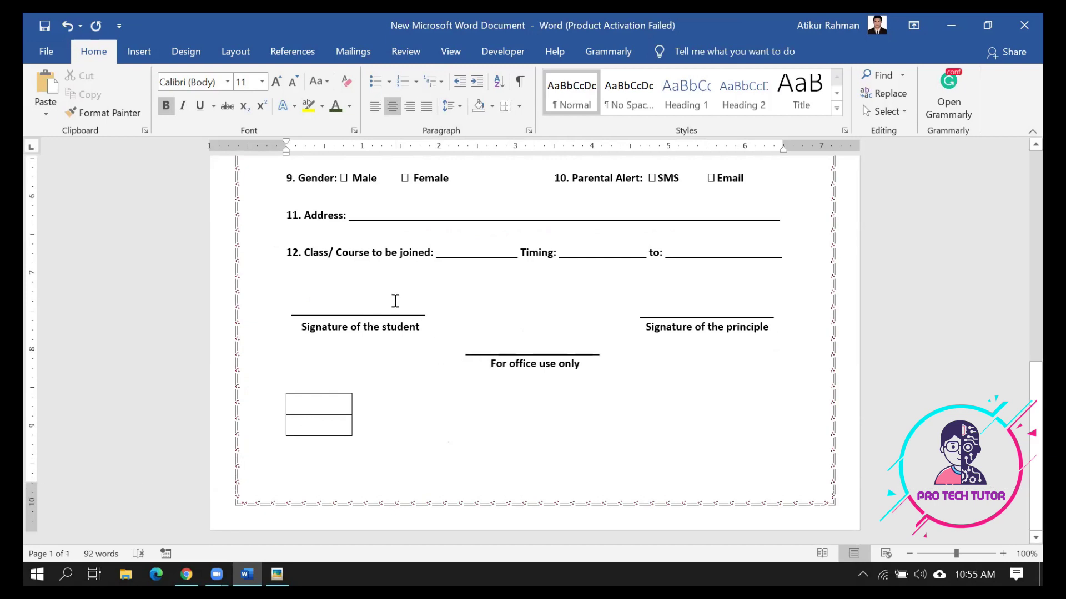
Select the small table and browse its border choices without changing anything
{"action": "left_click", "coordinate": [316, 409]}
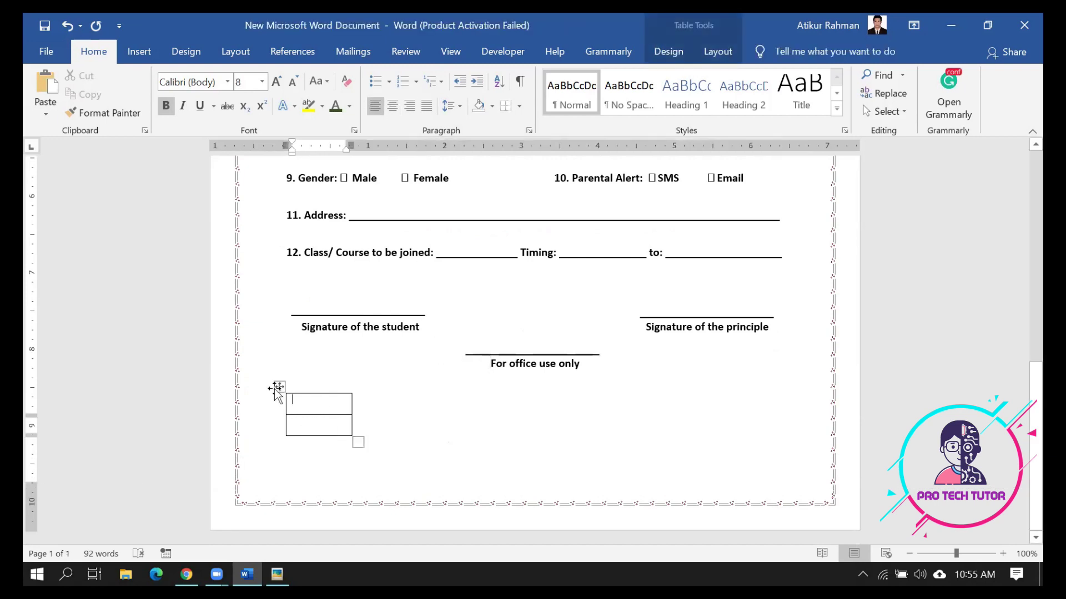
{"action": "left_click", "coordinate": [279, 387]}
{"action": "left_click", "coordinate": [519, 106]}
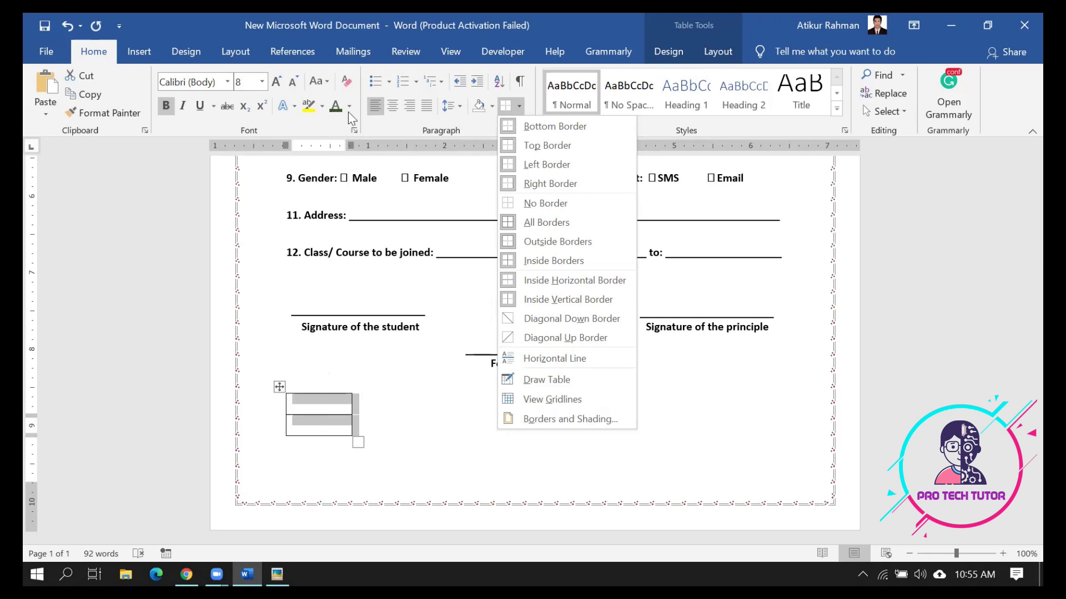
{"action": "left_click", "coordinate": [482, 135]}
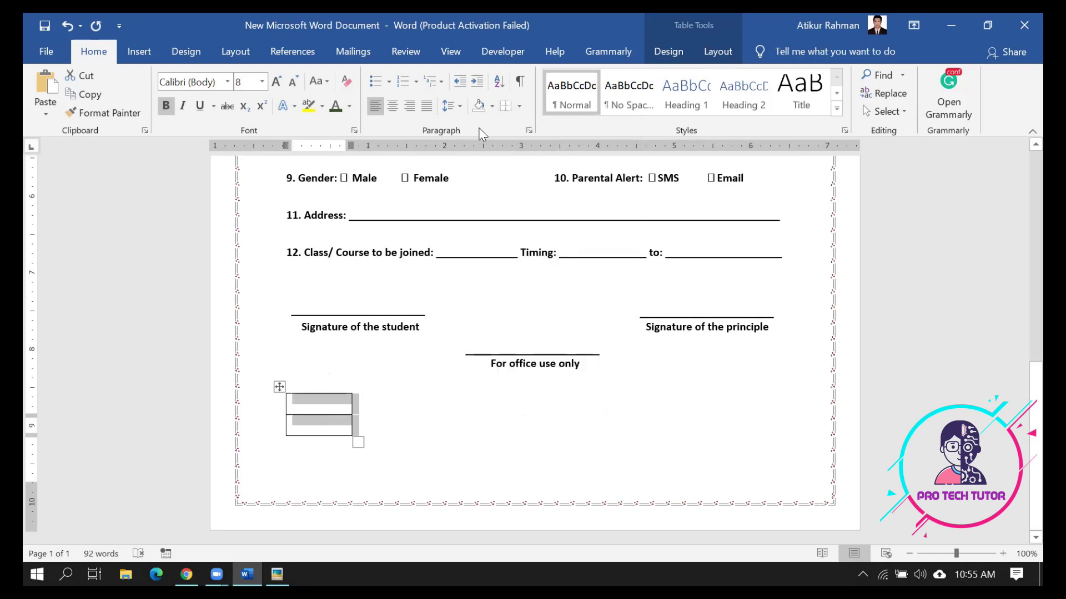
{"action": "left_click", "coordinate": [280, 387]}
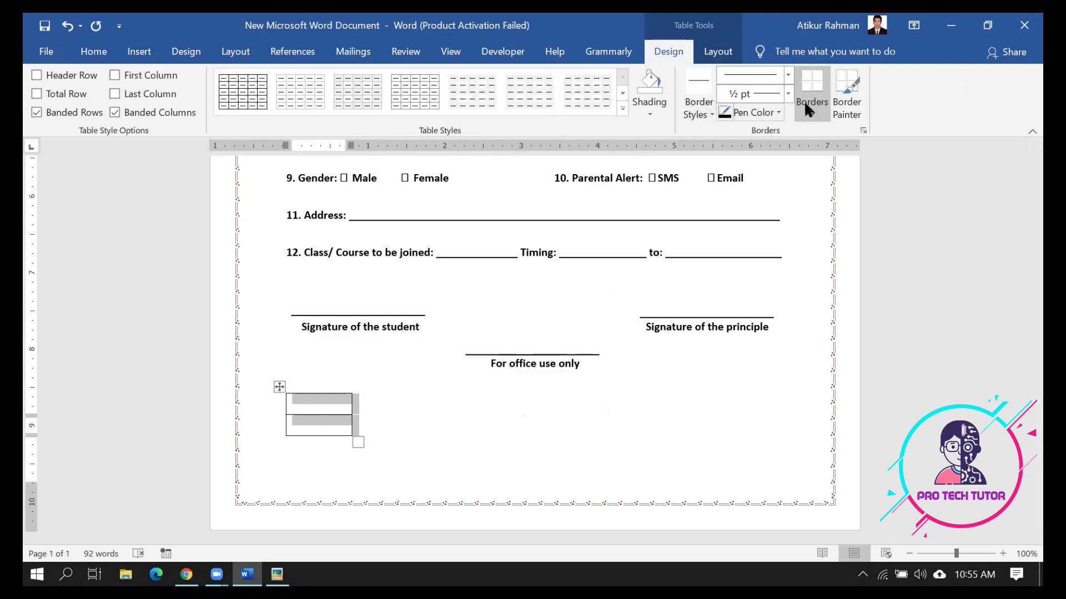
{"action": "left_click", "coordinate": [810, 115]}
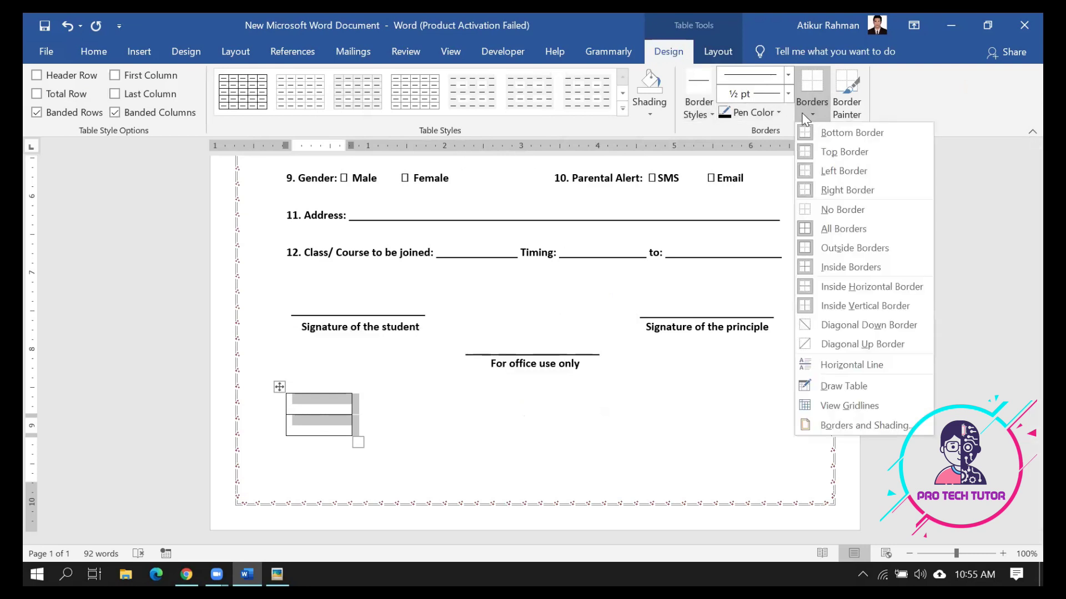
{"action": "left_click", "coordinate": [625, 109]}
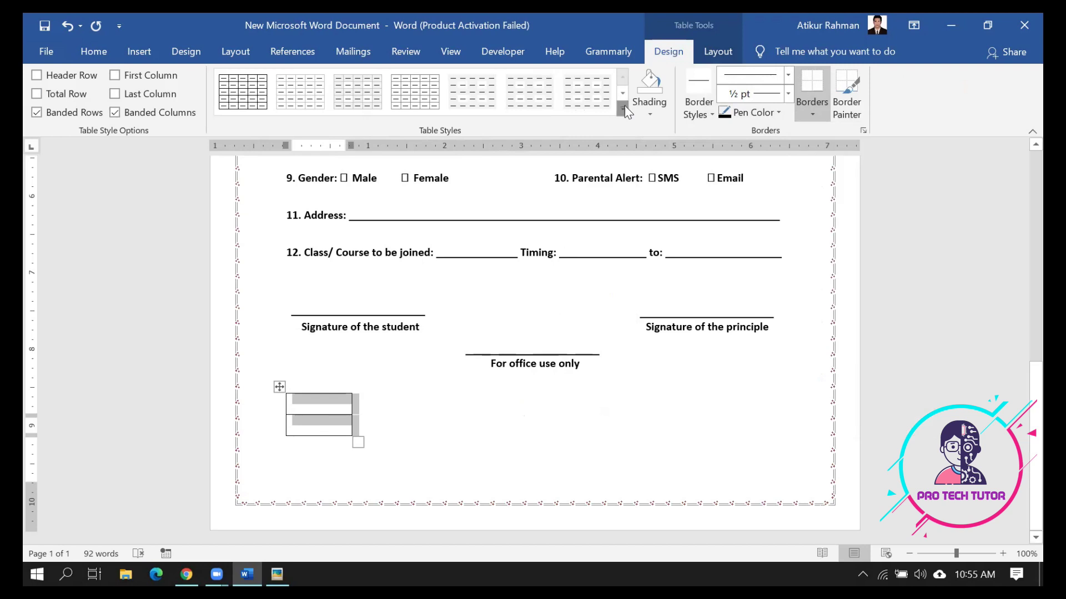
Apply a plain table style, check it, then undo it with Ctrl+Z
{"action": "left_click", "coordinate": [625, 109]}
{"action": "left_click", "coordinate": [312, 151]}
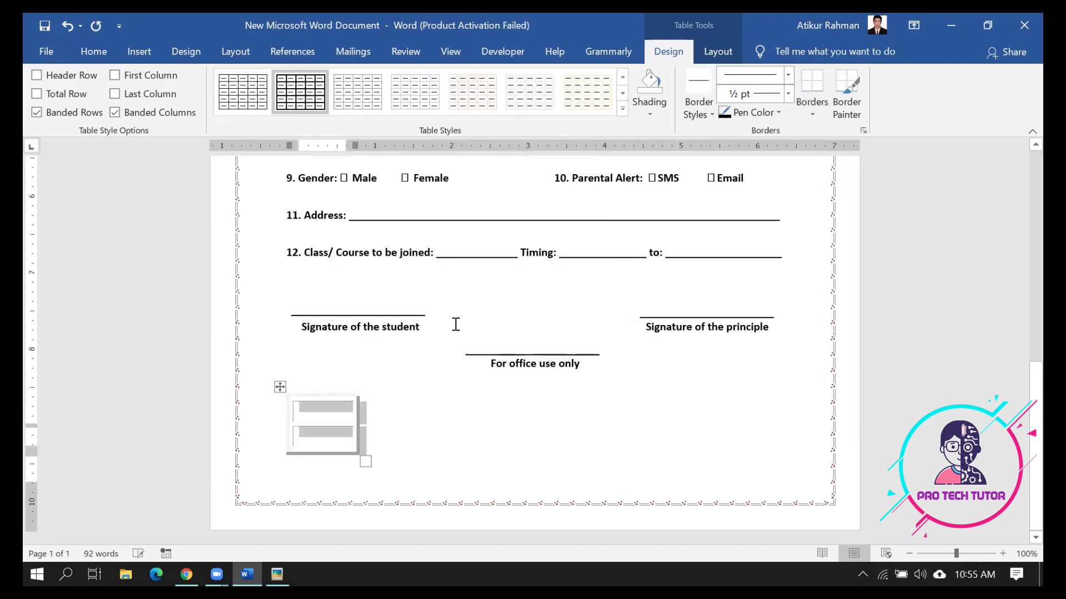
{"action": "left_click", "coordinate": [423, 424]}
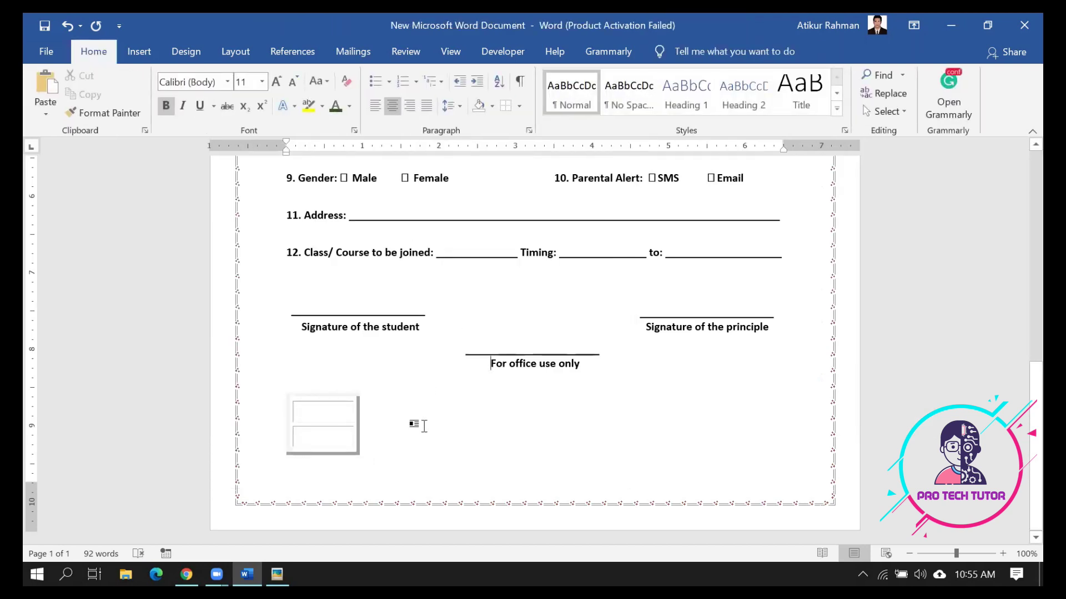
{"action": "key", "text": "ctrl+z"}
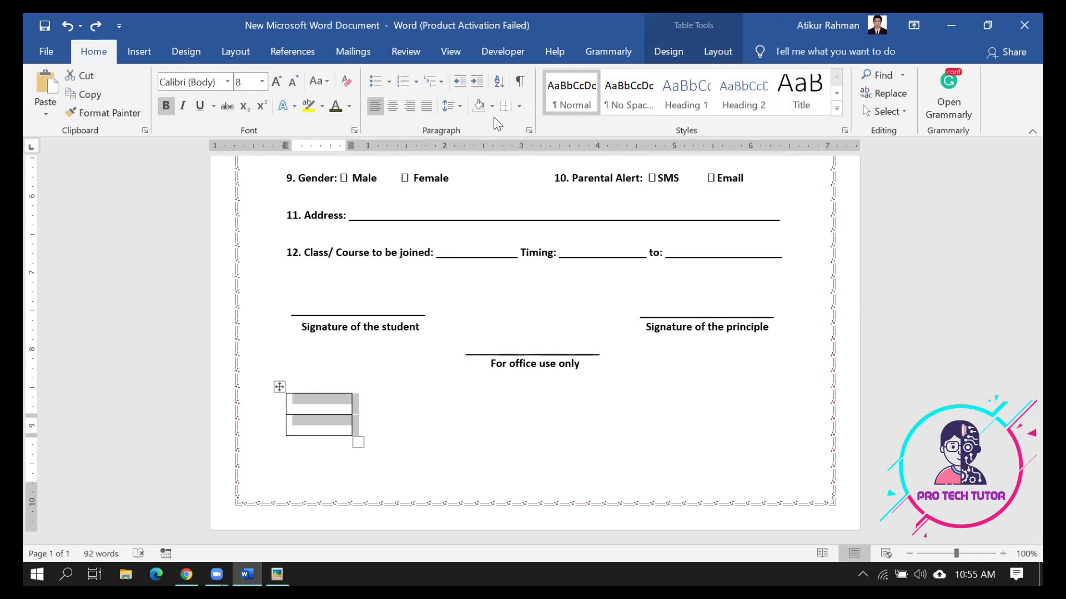
Paint 1½ pt borders on every edge of the small table, then drag the table lower
{"action": "left_click", "coordinate": [279, 386]}
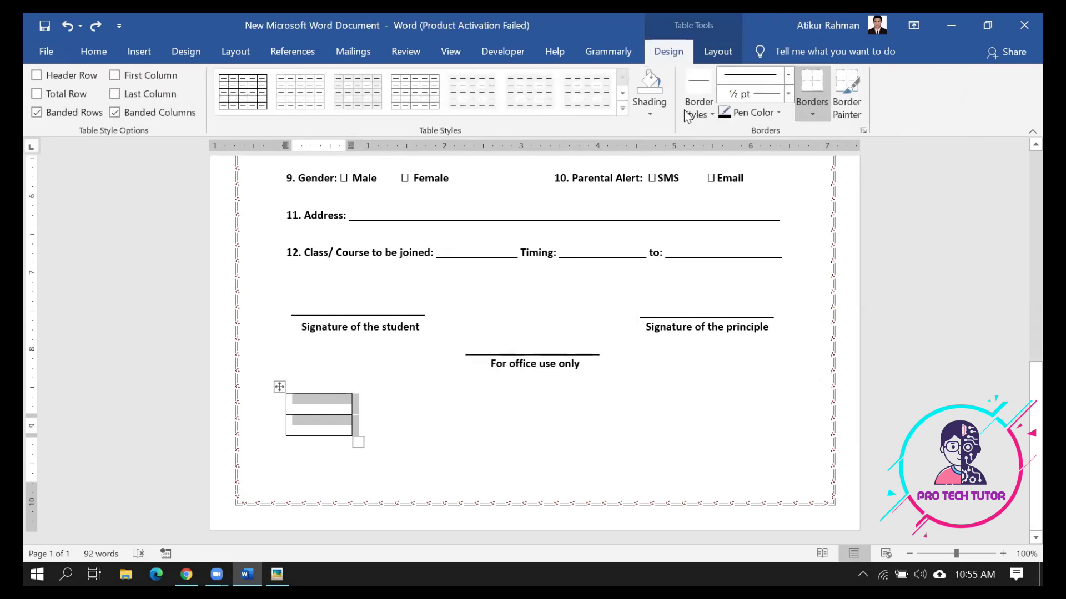
{"action": "left_click", "coordinate": [787, 93]}
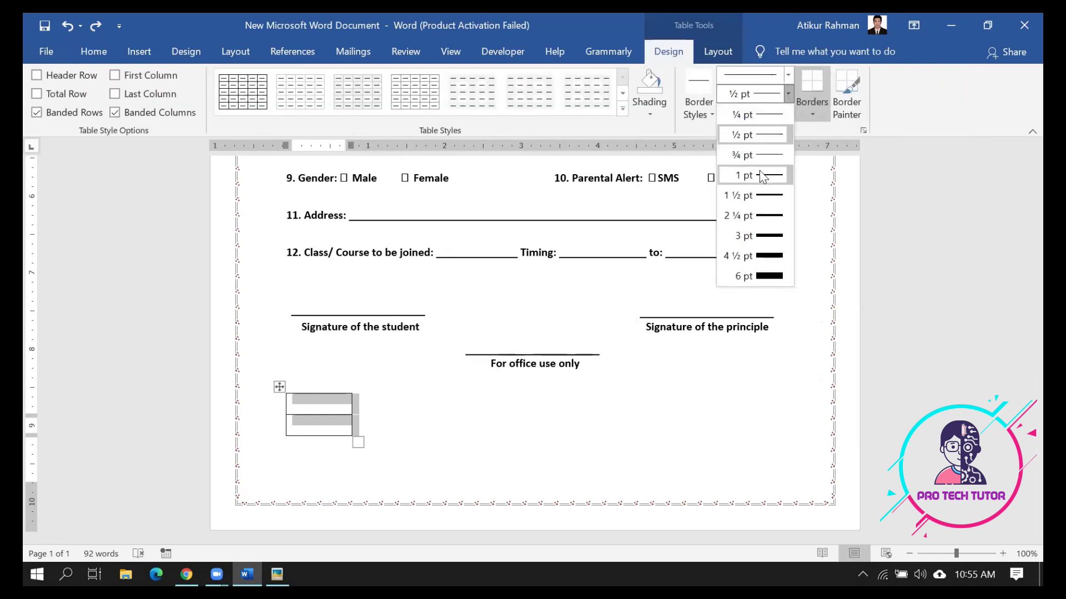
{"action": "left_click", "coordinate": [763, 196]}
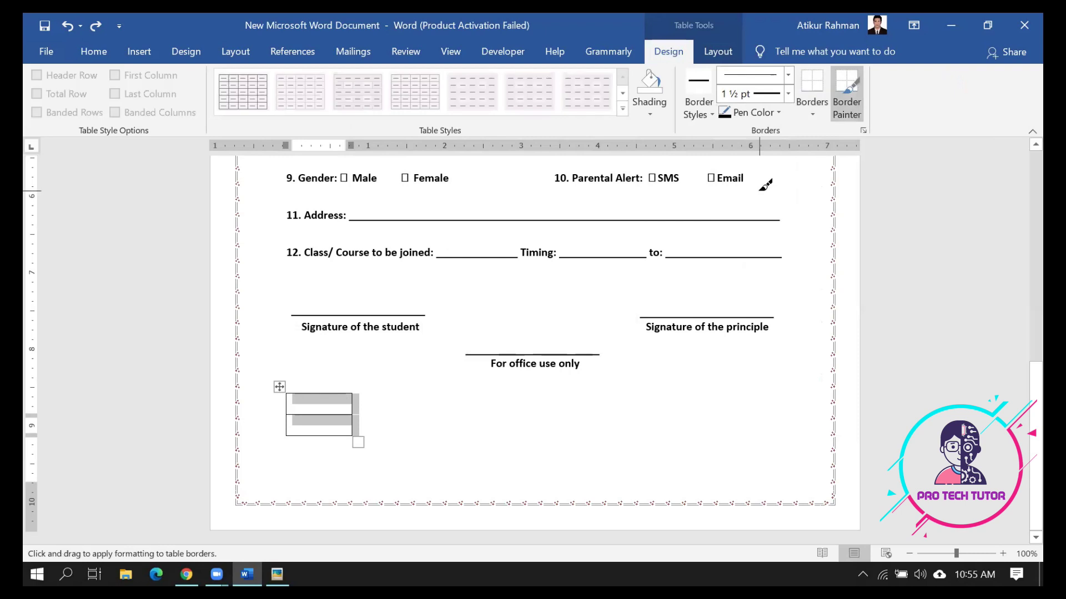
{"action": "left_click", "coordinate": [328, 394]}
{"action": "left_click", "coordinate": [326, 416]}
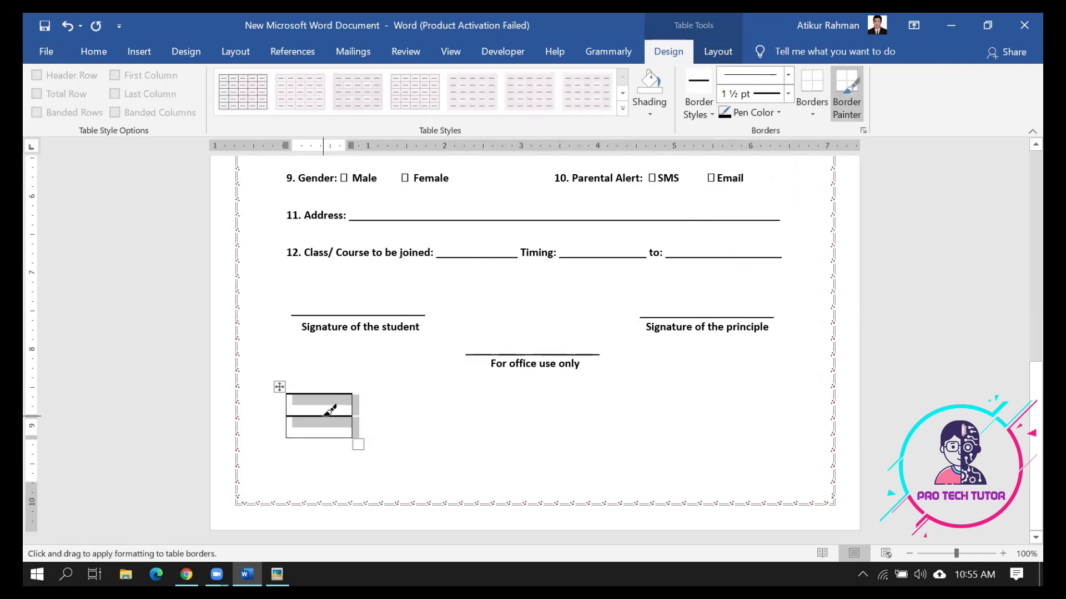
{"action": "left_click", "coordinate": [287, 404]}
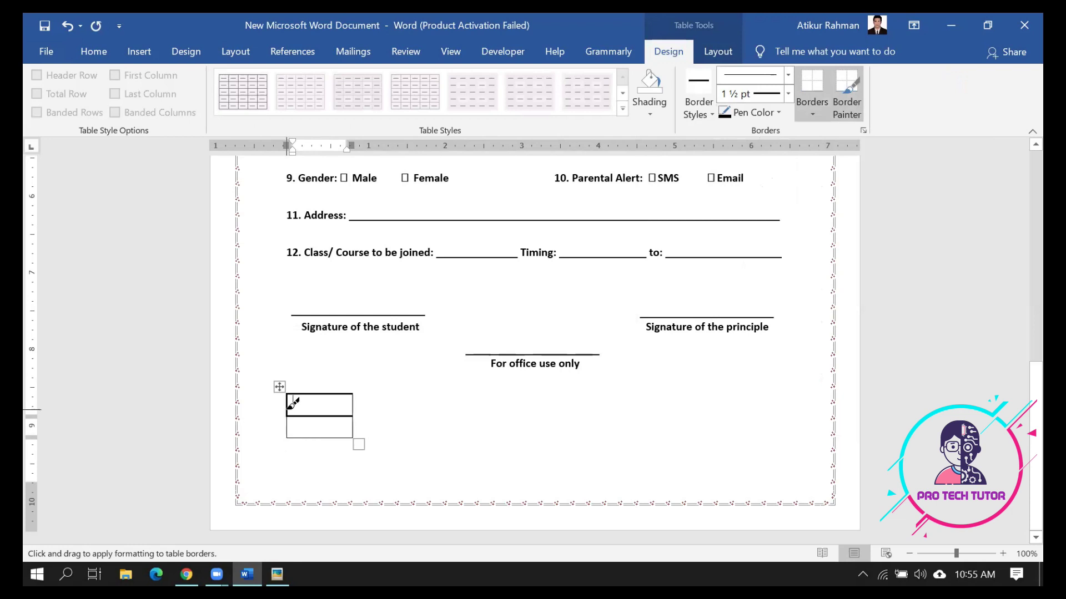
{"action": "left_click", "coordinate": [312, 438]}
{"action": "left_click", "coordinate": [348, 427]}
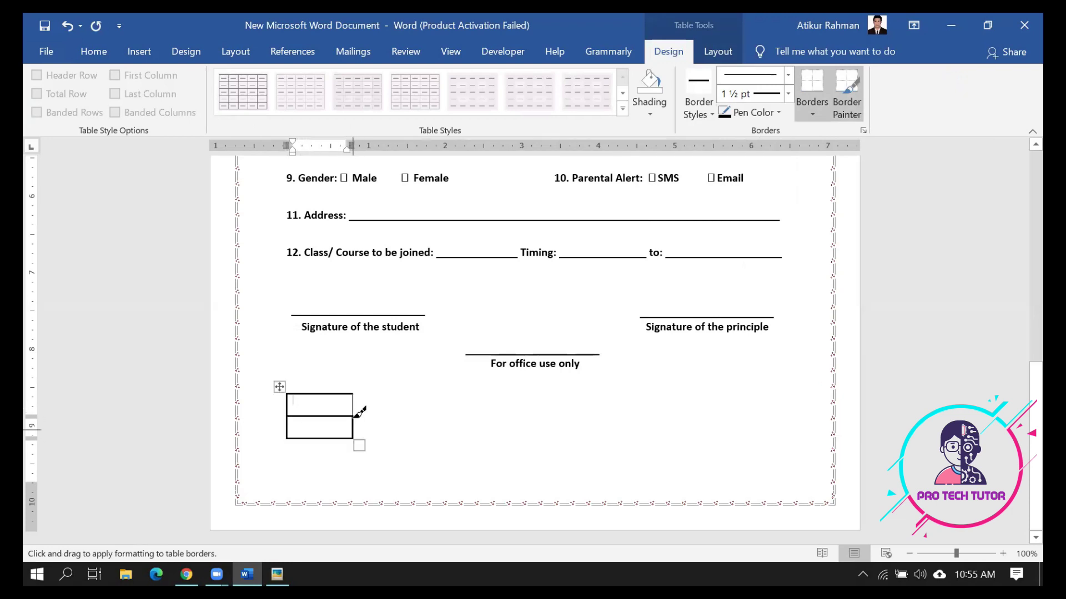
{"action": "left_click", "coordinate": [351, 402]}
{"action": "key", "text": "Escape"}
{"action": "left_click", "coordinate": [490, 446]}
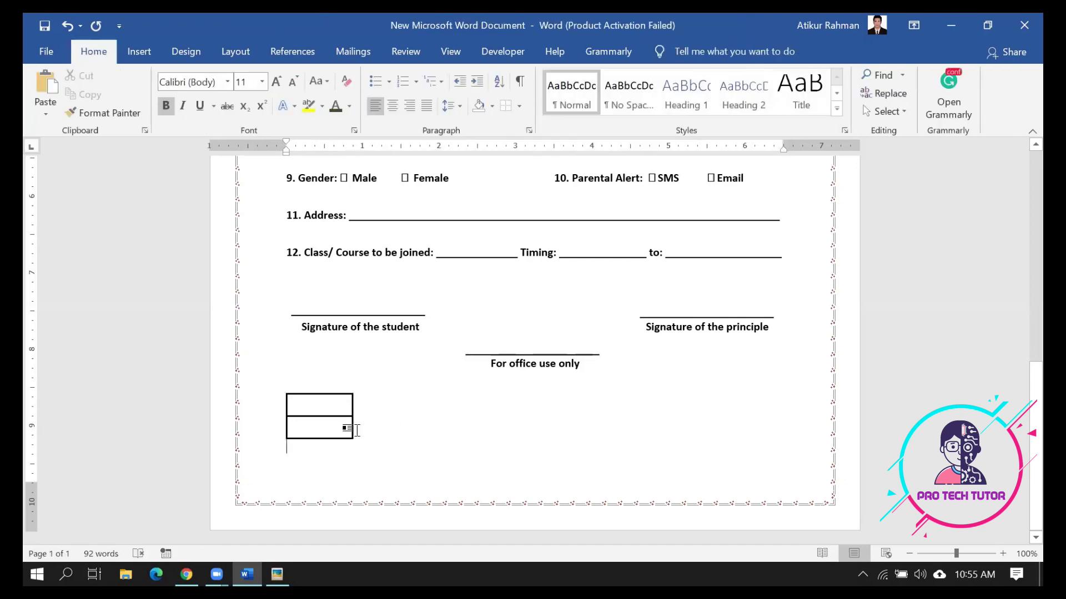
{"action": "left_click_drag", "start_coordinate": [279, 386], "coordinate": [276, 409]}
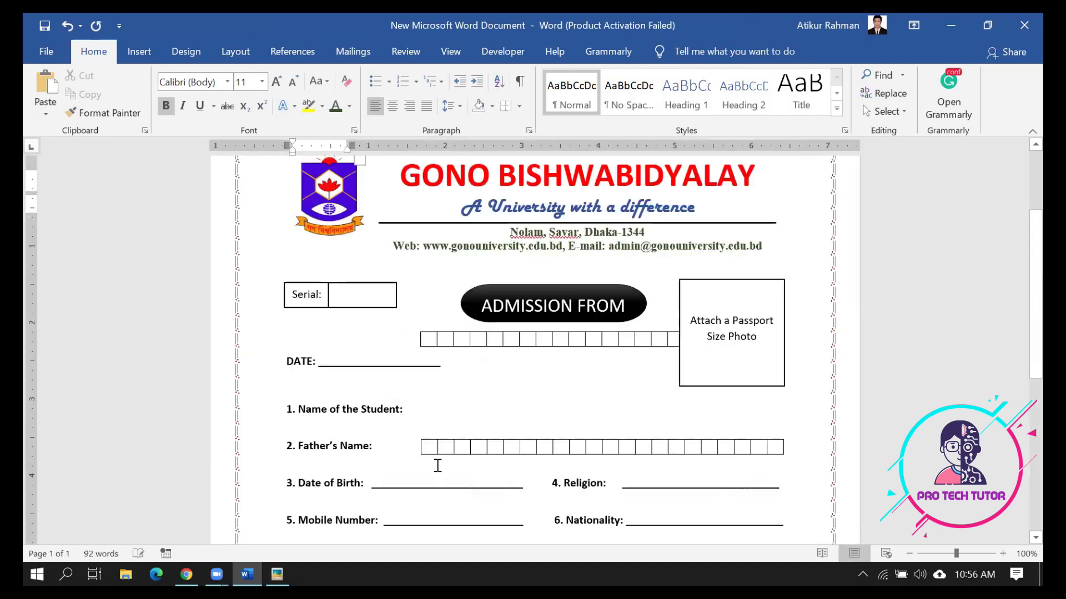
Undo the table move and add an empty line after 'For office use only'
{"action": "key", "text": "ctrl+z"}
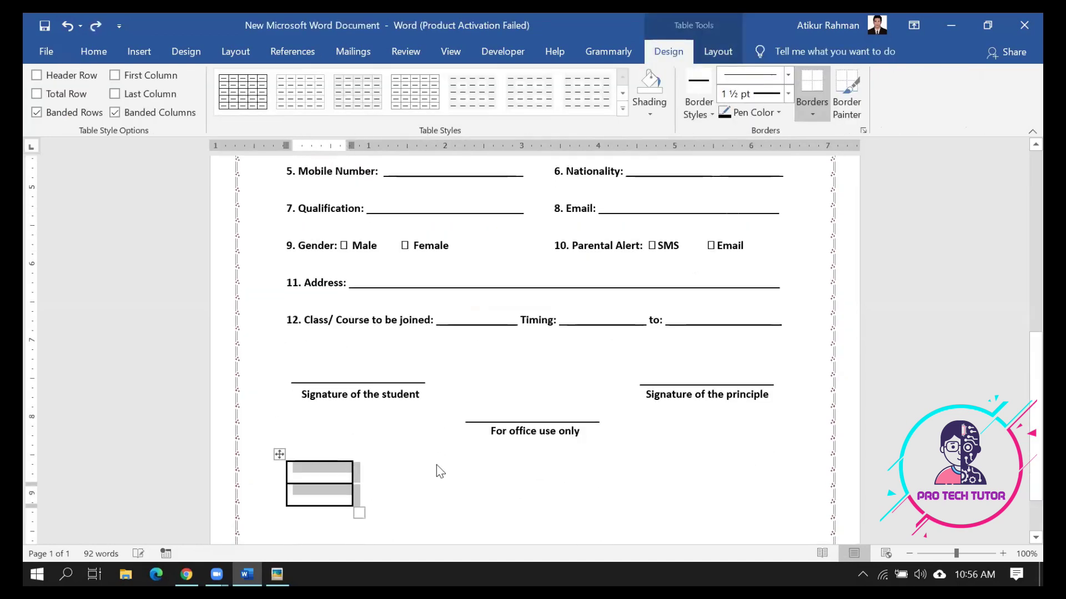
{"action": "left_click", "coordinate": [346, 456]}
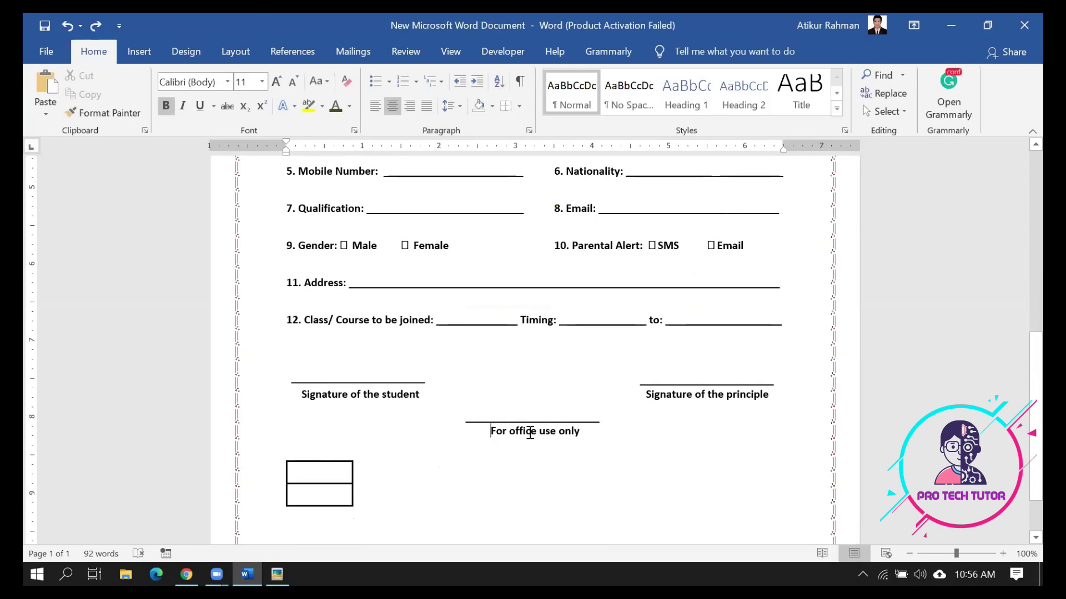
{"action": "left_click", "coordinate": [580, 436]}
{"action": "key", "text": "Return"}
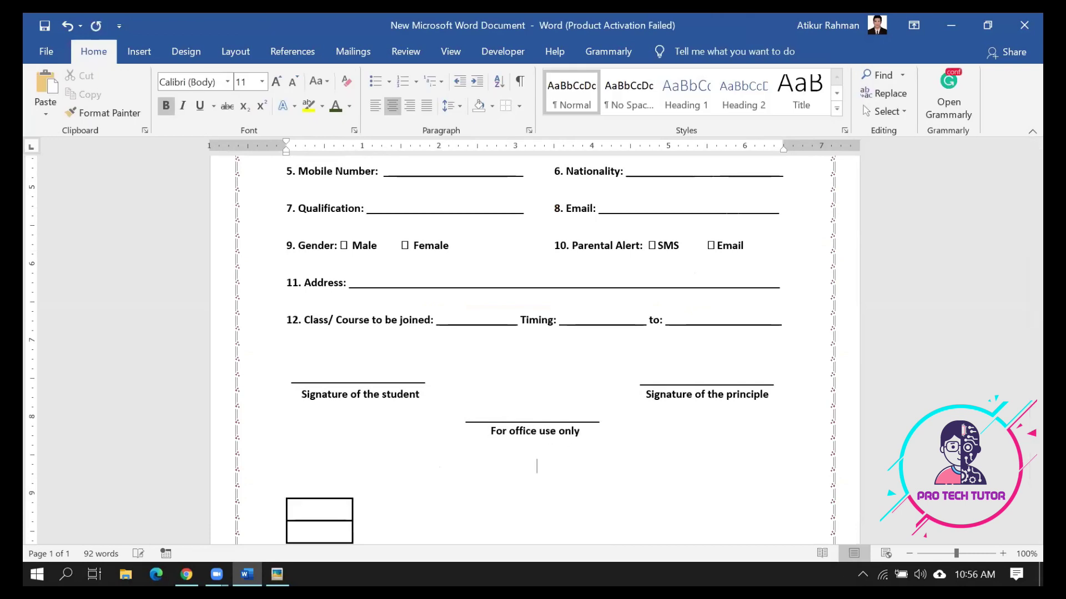
Extend the bottom margin so page 2 disappears, then reopen the reference form image
{"action": "scroll", "coordinate": [603, 444], "scroll_direction": "down", "scroll_amount": 3}
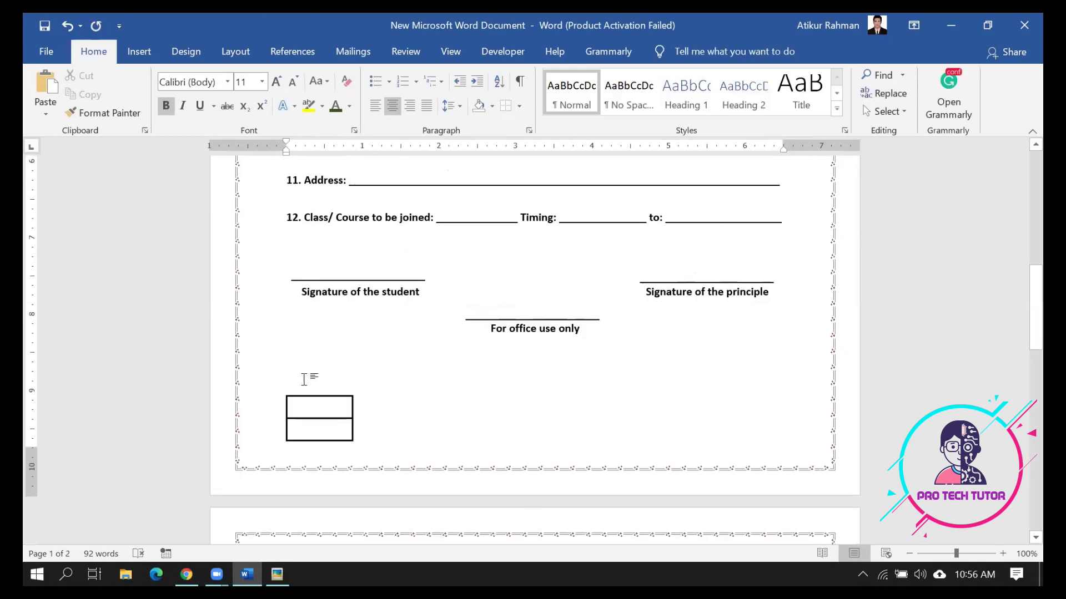
{"action": "scroll", "coordinate": [378, 419], "scroll_direction": "down", "scroll_amount": 1}
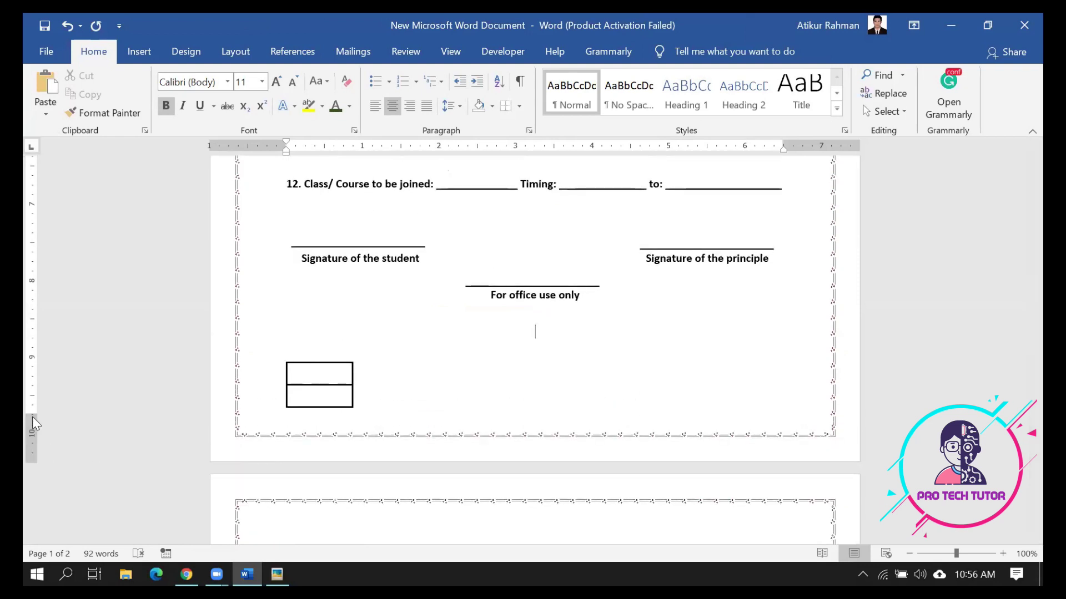
{"action": "left_click_drag", "start_coordinate": [32, 416], "coordinate": [31, 433]}
{"action": "scroll", "coordinate": [362, 399], "scroll_direction": "up", "scroll_amount": 2}
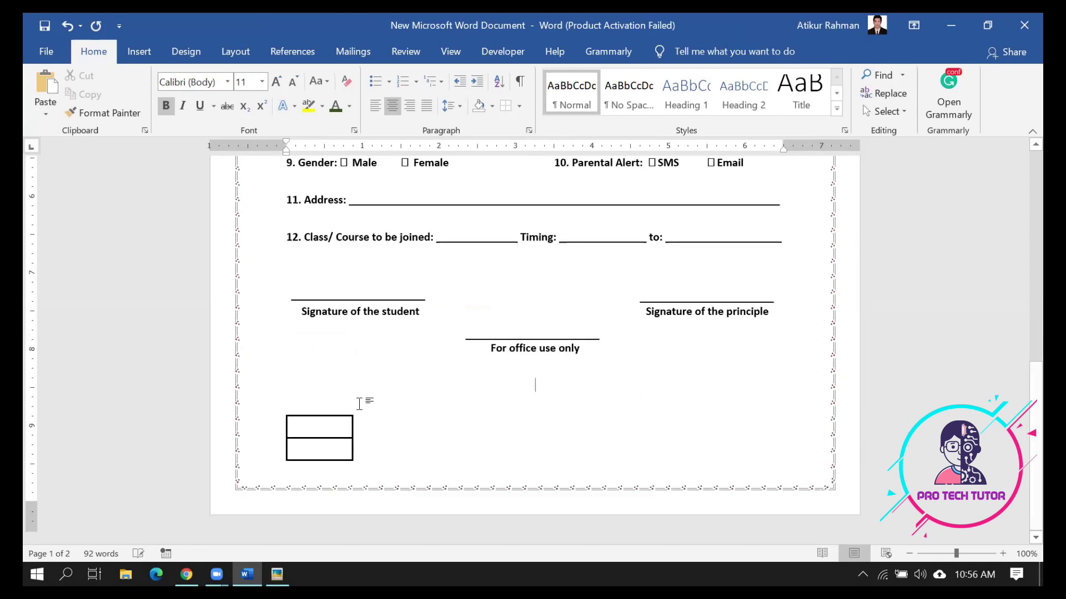
{"action": "left_click", "coordinate": [277, 575]}
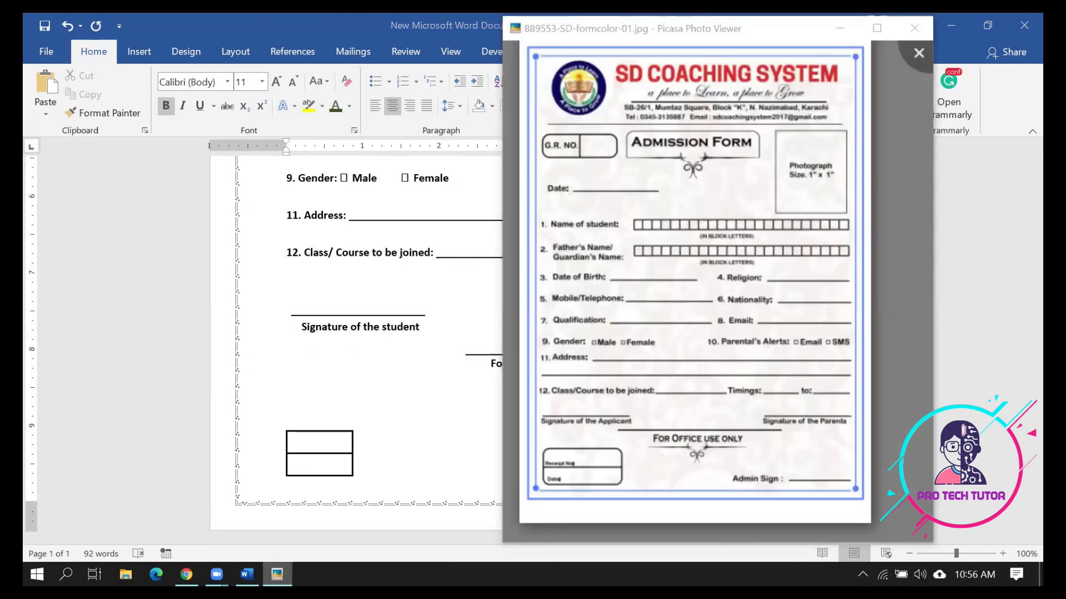
Widen the office table to the right, then zoom and pan the reference form image in Picasa
{"action": "left_click", "coordinate": [334, 484]}
{"action": "left_click_drag", "start_coordinate": [353, 448], "coordinate": [392, 448]}
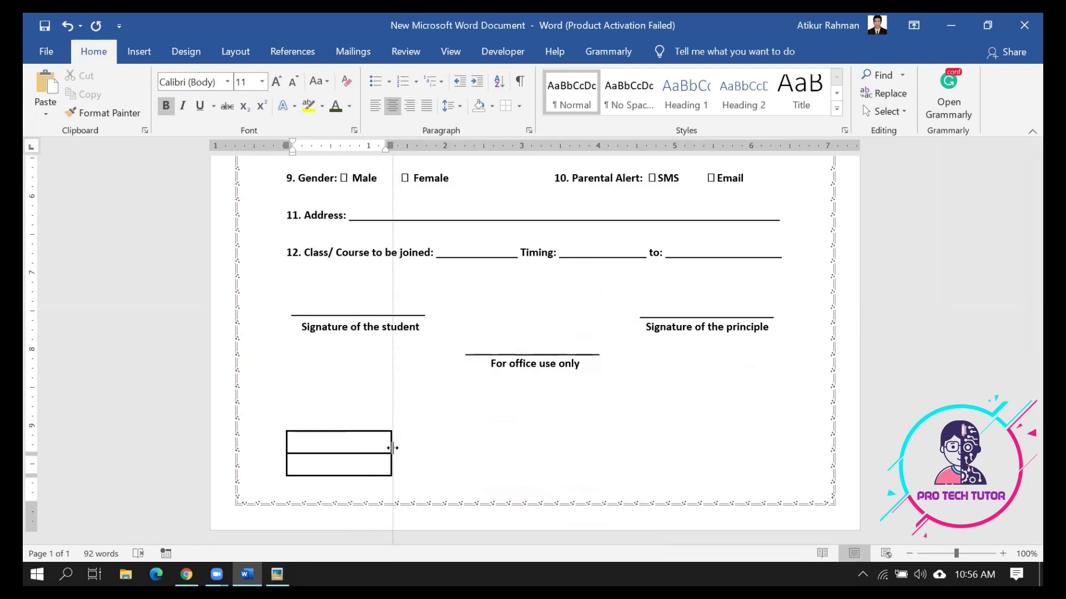
{"action": "left_click", "coordinate": [279, 573]}
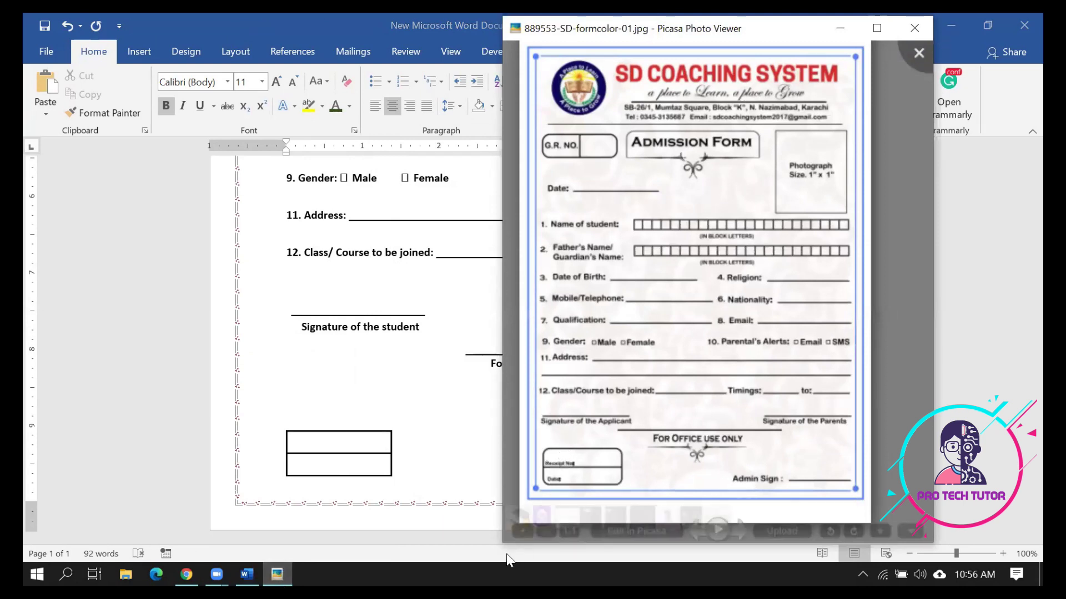
{"action": "scroll", "coordinate": [624, 348], "scroll_direction": "up", "scroll_amount": 1}
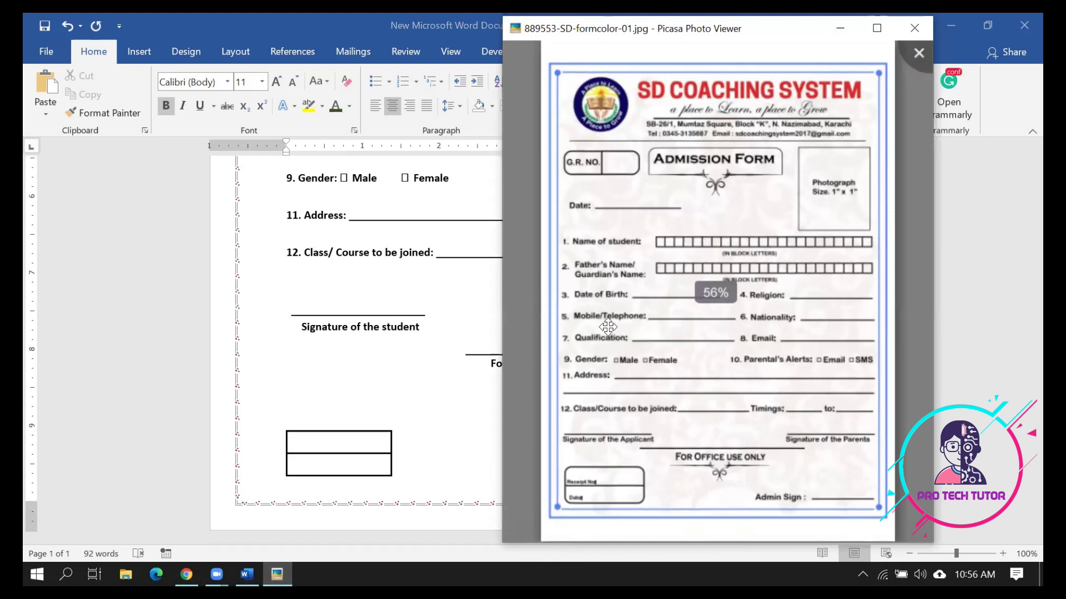
{"action": "scroll", "coordinate": [624, 348], "scroll_direction": "up", "scroll_amount": 3}
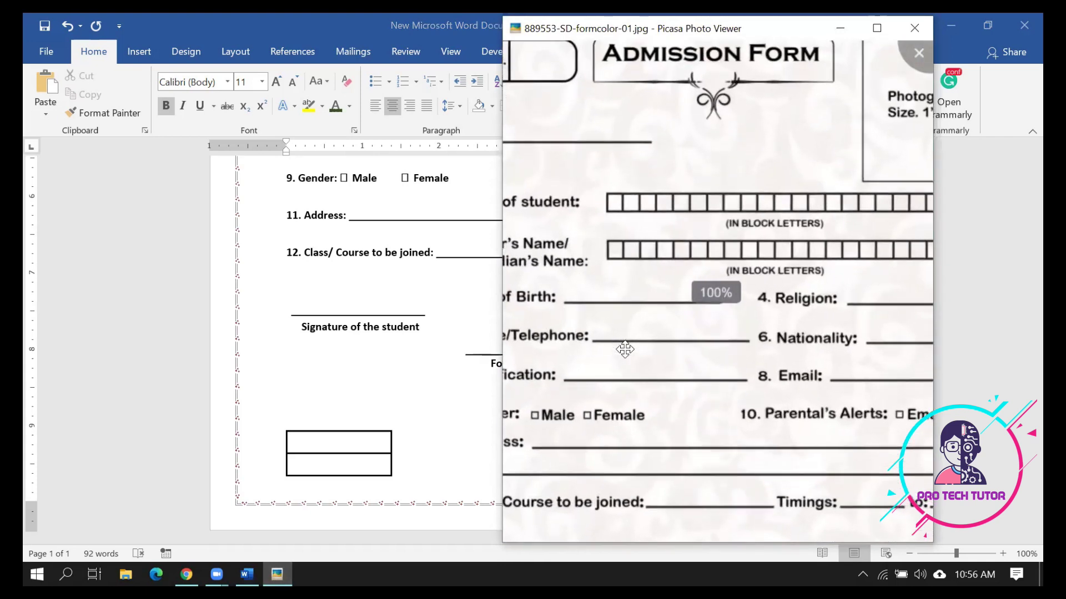
{"action": "left_click_drag", "start_coordinate": [623, 347], "coordinate": [641, 61]}
{"action": "left_click_drag", "start_coordinate": [579, 394], "coordinate": [692, 389]}
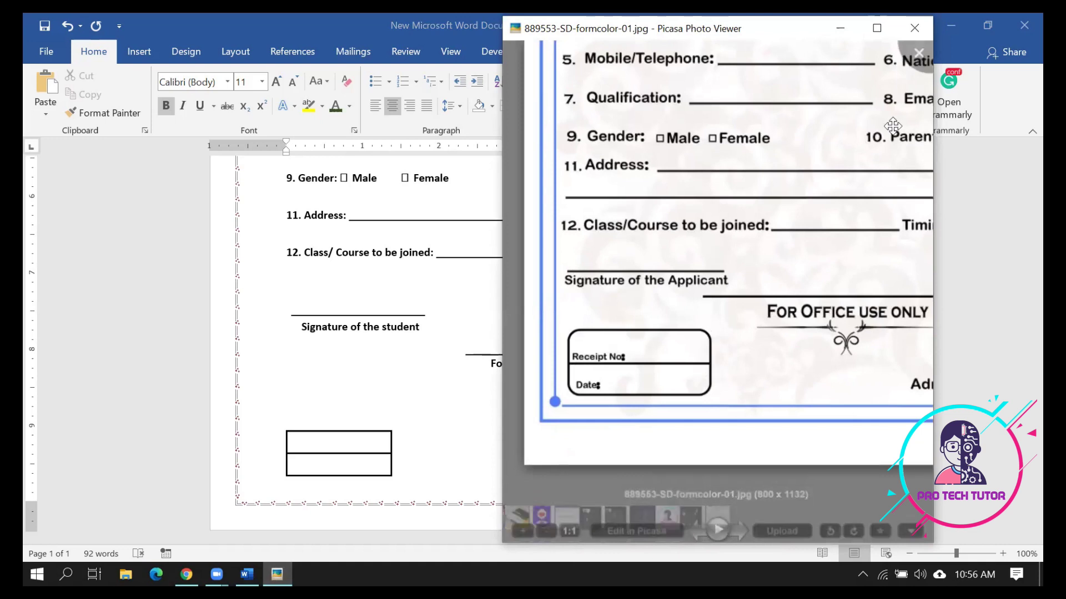
Type 'Receipt' into the table's top cell back in Word
{"action": "left_click", "coordinate": [840, 28]}
{"action": "left_click", "coordinate": [319, 450]}
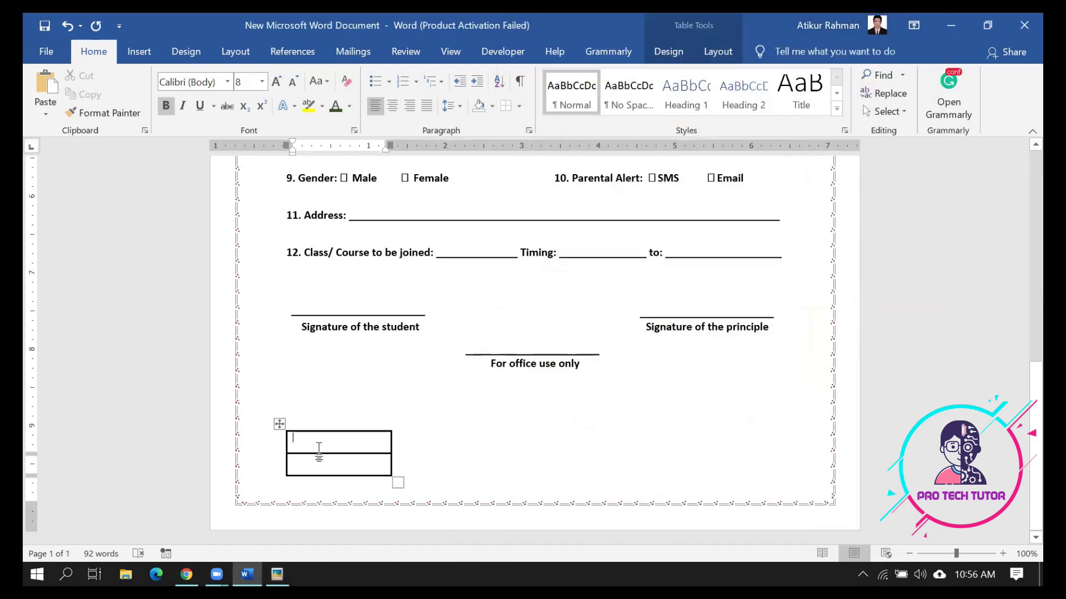
{"action": "type", "text": "Receipt No :"}
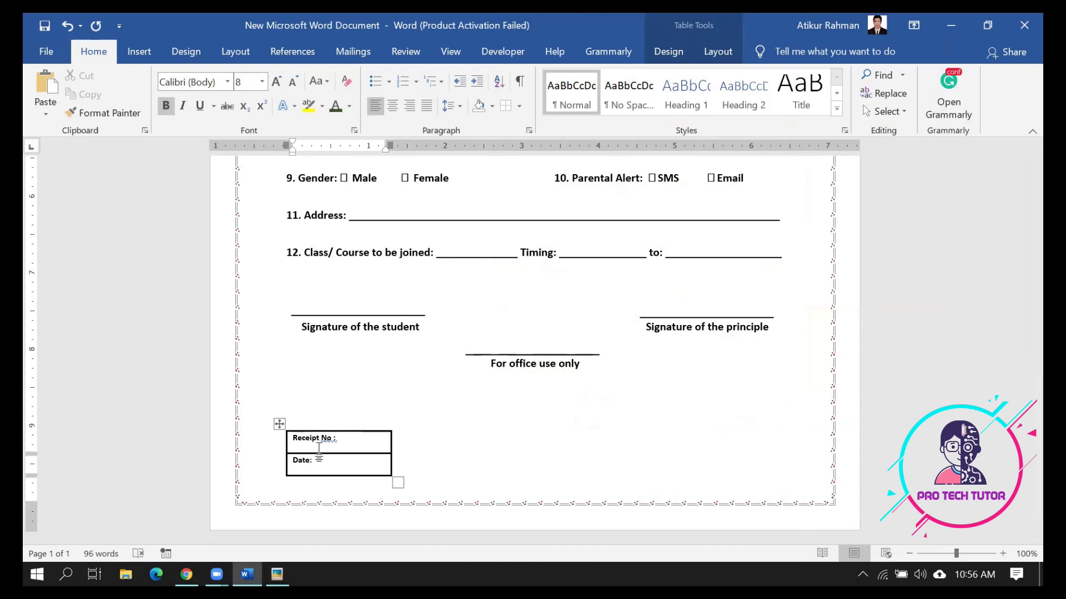
Set the Receipt No and Date cell text to font size 12
{"action": "left_click", "coordinate": [319, 448]}
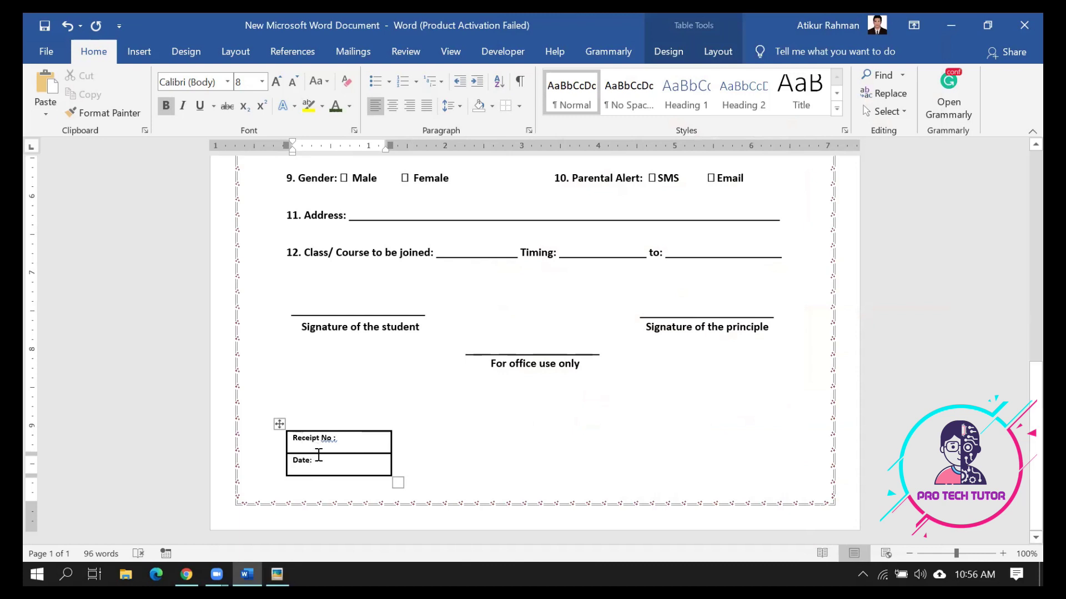
{"action": "left_click_drag", "start_coordinate": [320, 469], "coordinate": [305, 440]}
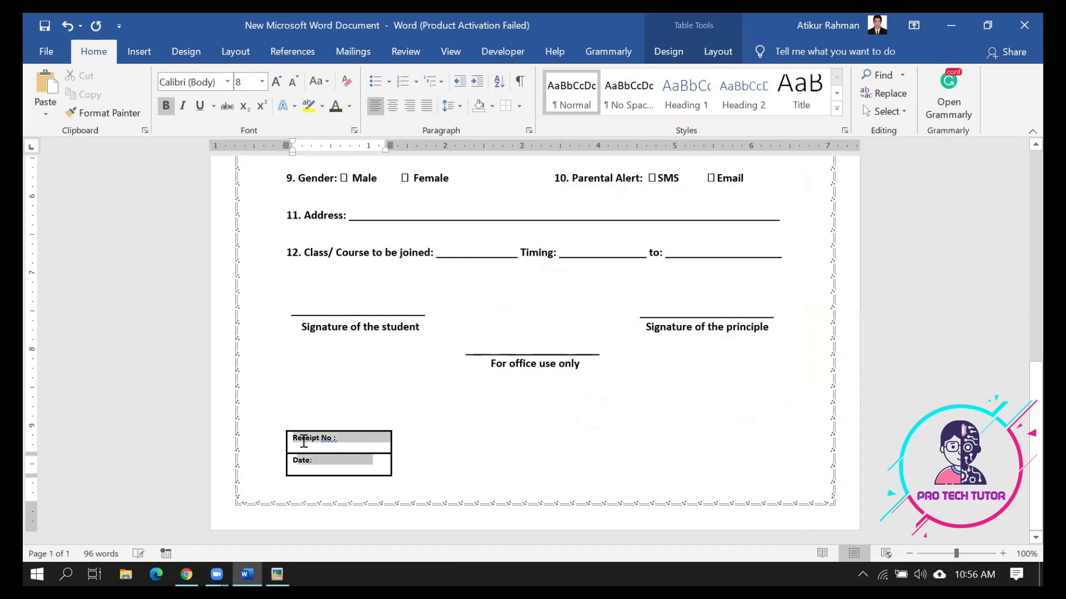
{"action": "left_click", "coordinate": [457, 106]}
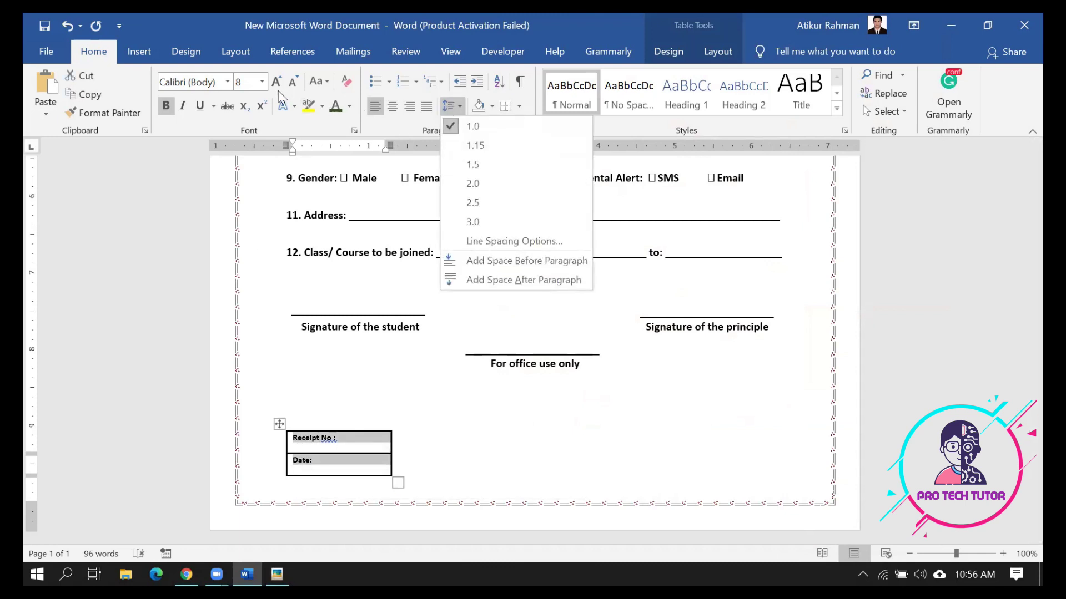
{"action": "left_click", "coordinate": [263, 84]}
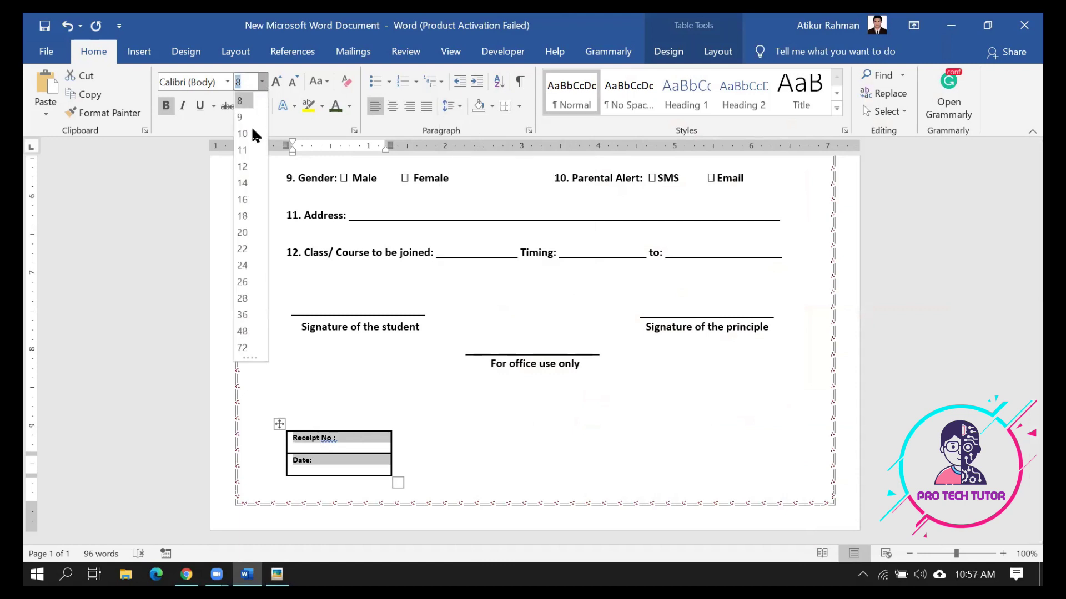
{"action": "left_click", "coordinate": [244, 168]}
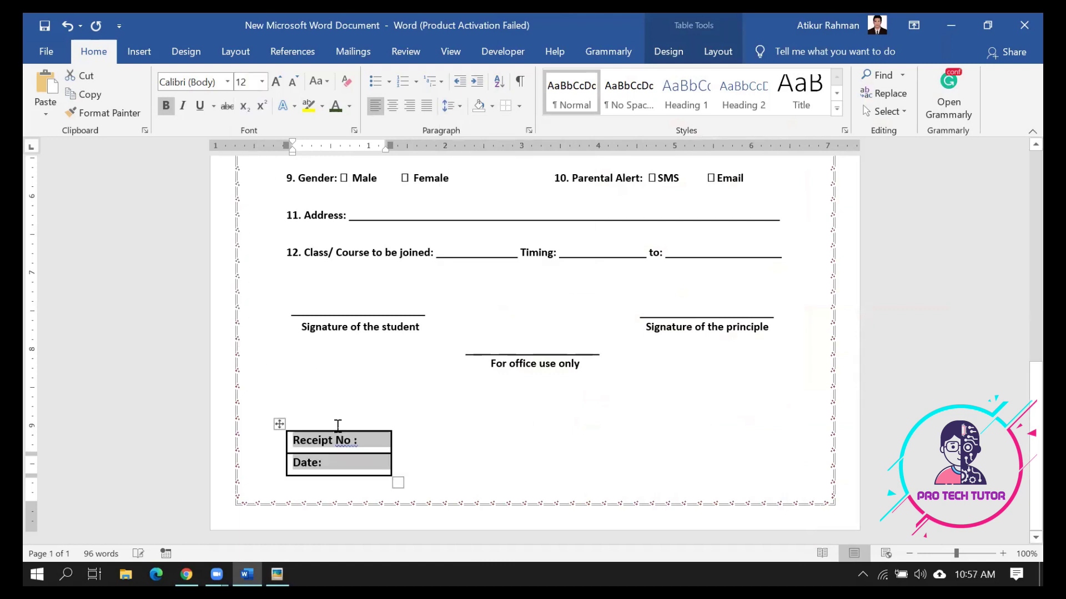
Drag the Receipt table's right border further right to widen it
{"action": "left_click", "coordinate": [378, 443]}
{"action": "left_click_drag", "start_coordinate": [390, 448], "coordinate": [434, 449]}
{"action": "left_click", "coordinate": [524, 462]}
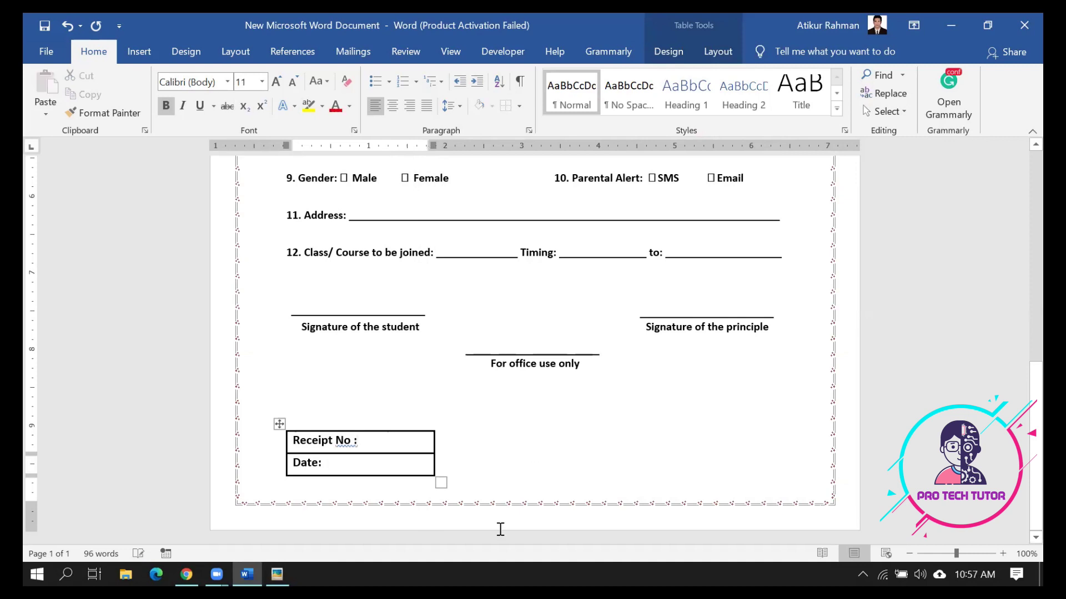
Pan the reference form image in Picasa to its Admin Sign area
{"action": "left_click", "coordinate": [277, 575]}
{"action": "left_click_drag", "start_coordinate": [650, 420], "coordinate": [518, 398]}
{"action": "left_click_drag", "start_coordinate": [863, 388], "coordinate": [750, 412]}
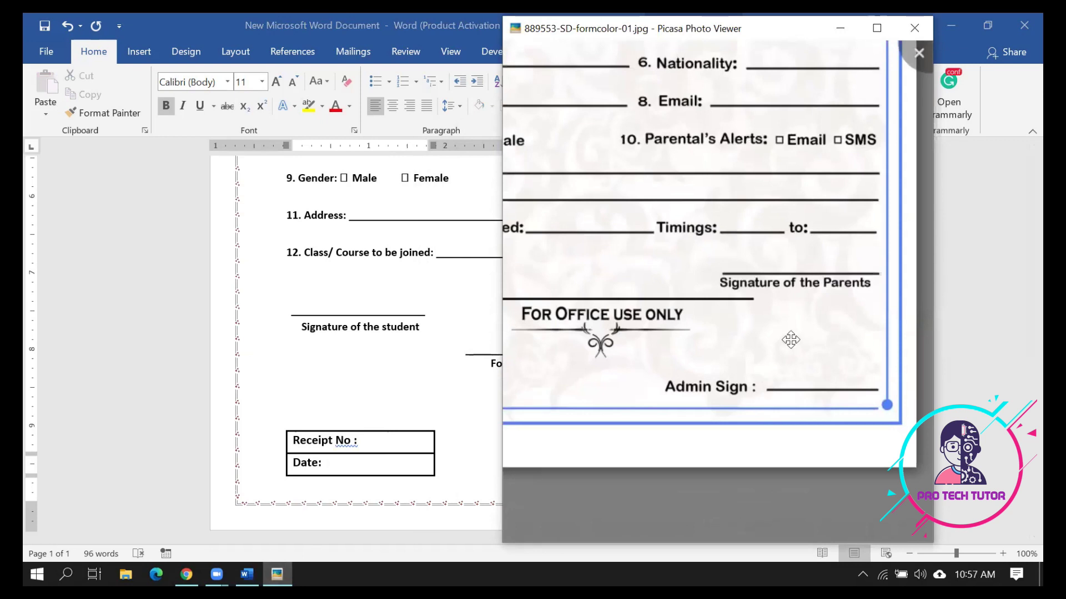
Hide the reference image and undo the accidental extra row added below Date
{"action": "left_click", "coordinate": [840, 27]}
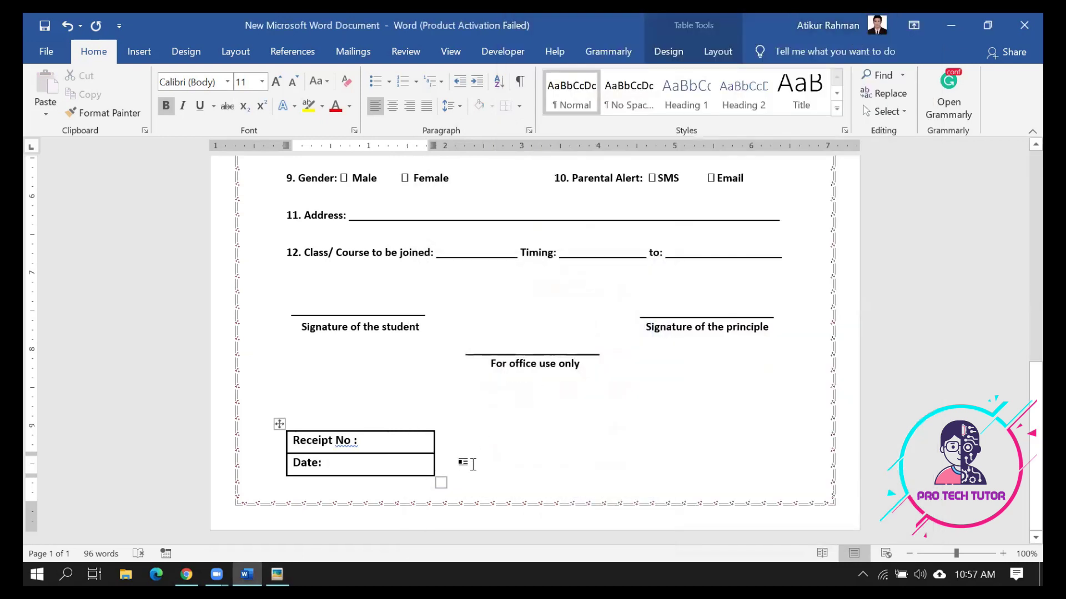
{"action": "key", "text": "Tab"}
{"action": "key", "text": "Tab"}
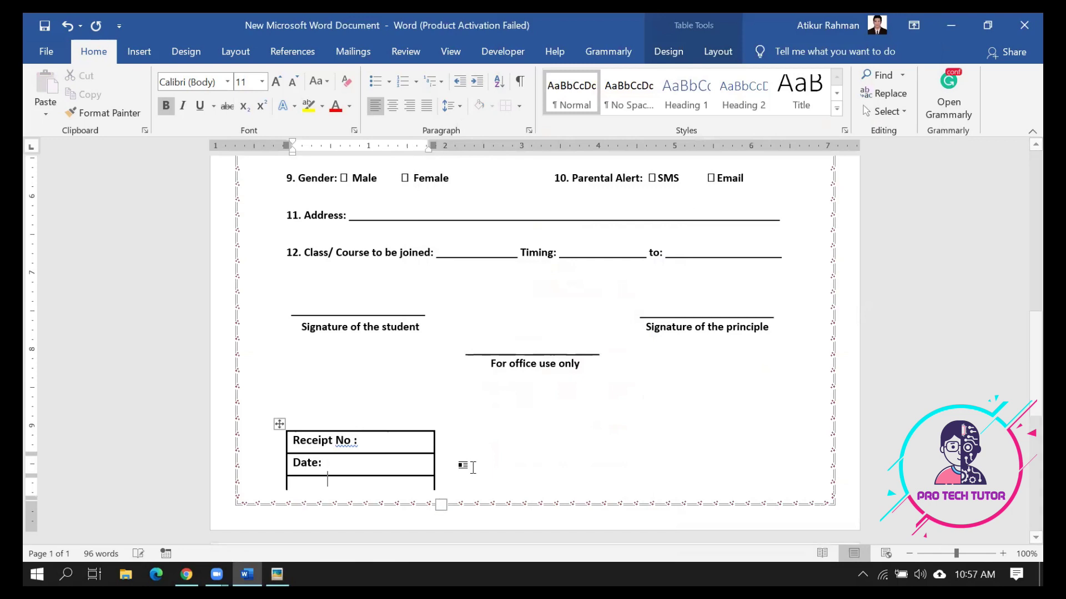
{"action": "key", "text": "ctrl+z"}
{"action": "key", "text": "ctrl+z"}
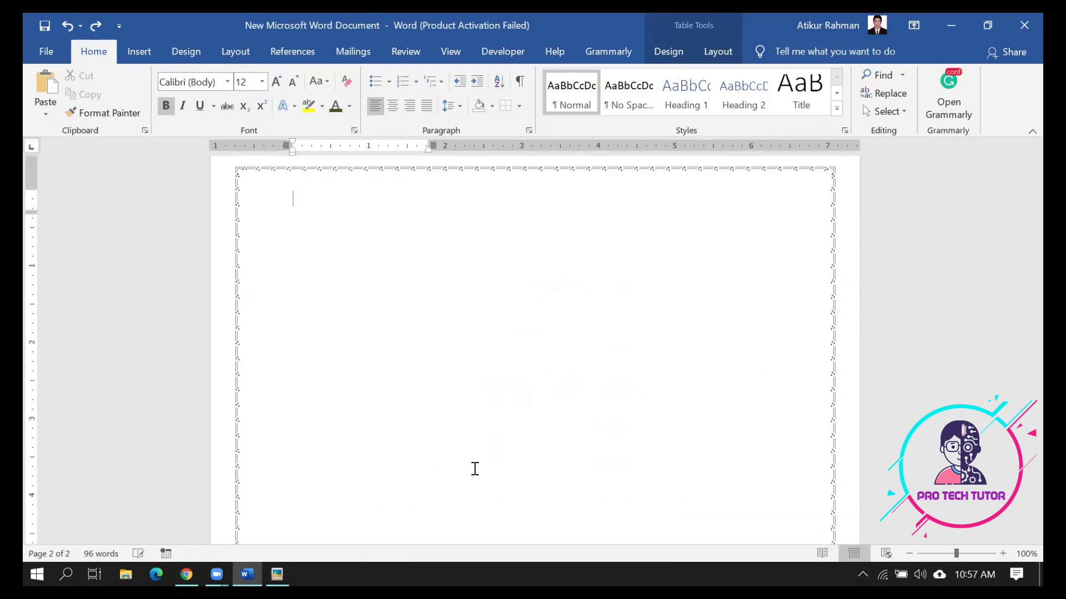
{"action": "scroll", "coordinate": [473, 468], "scroll_direction": "up", "scroll_amount": 5}
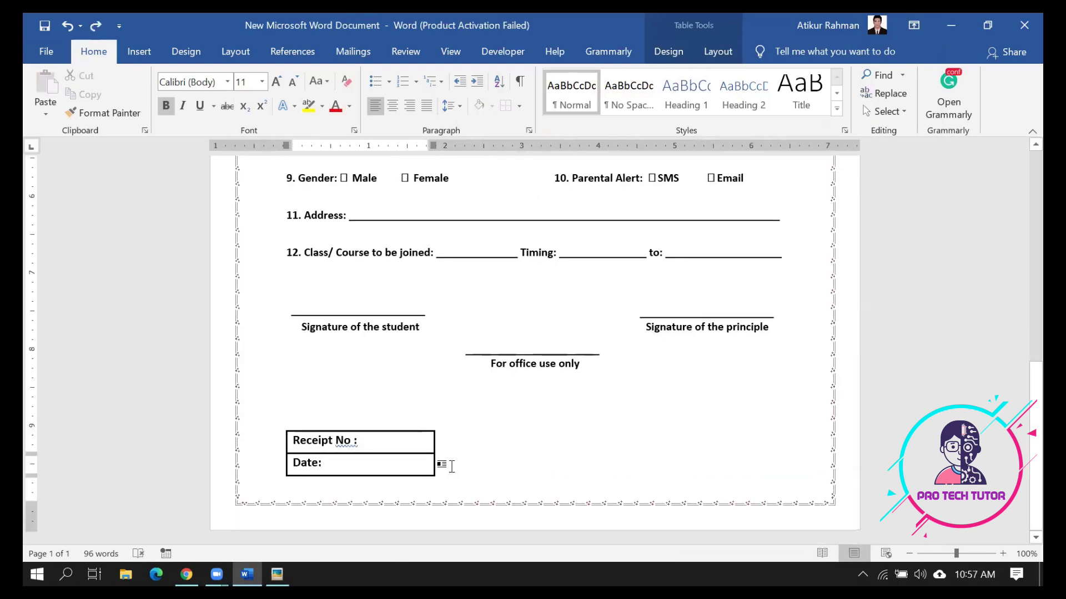
{"action": "double_click", "coordinate": [455, 464]}
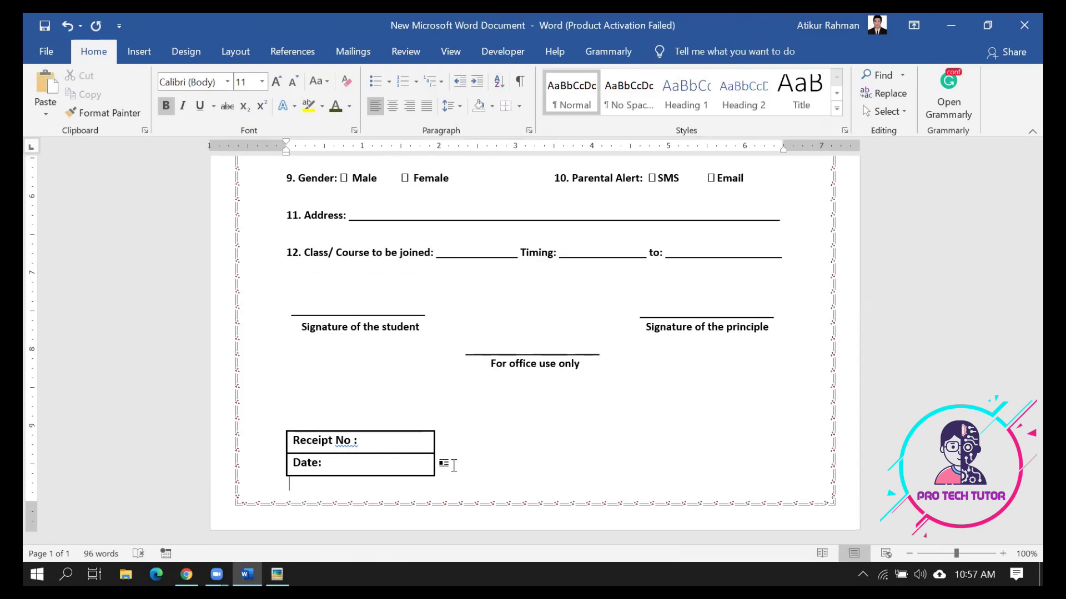
{"action": "left_click", "coordinate": [438, 468]}
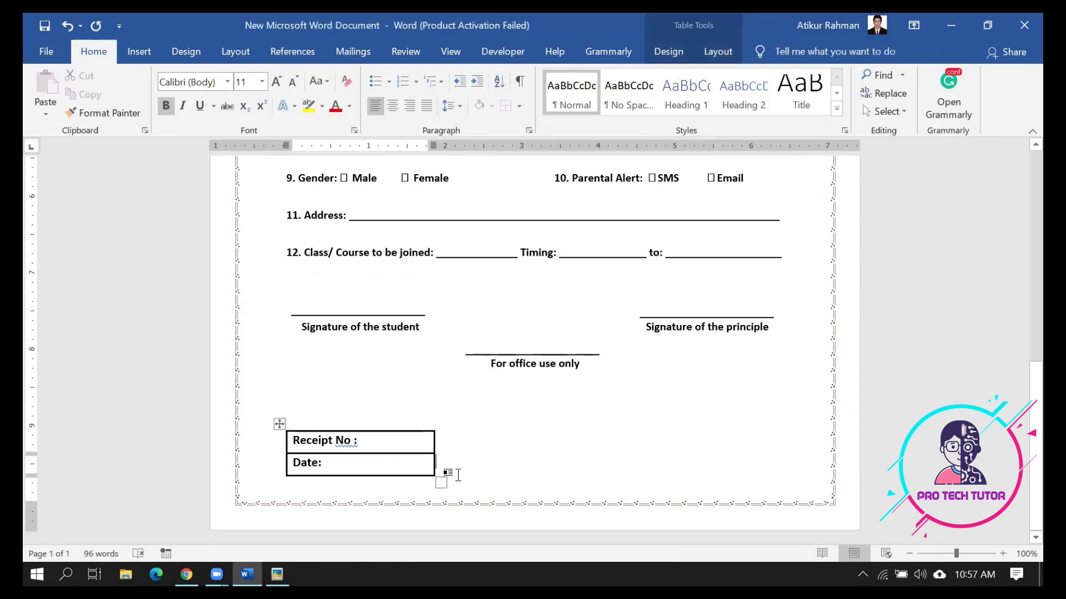
{"action": "left_click", "coordinate": [459, 475]}
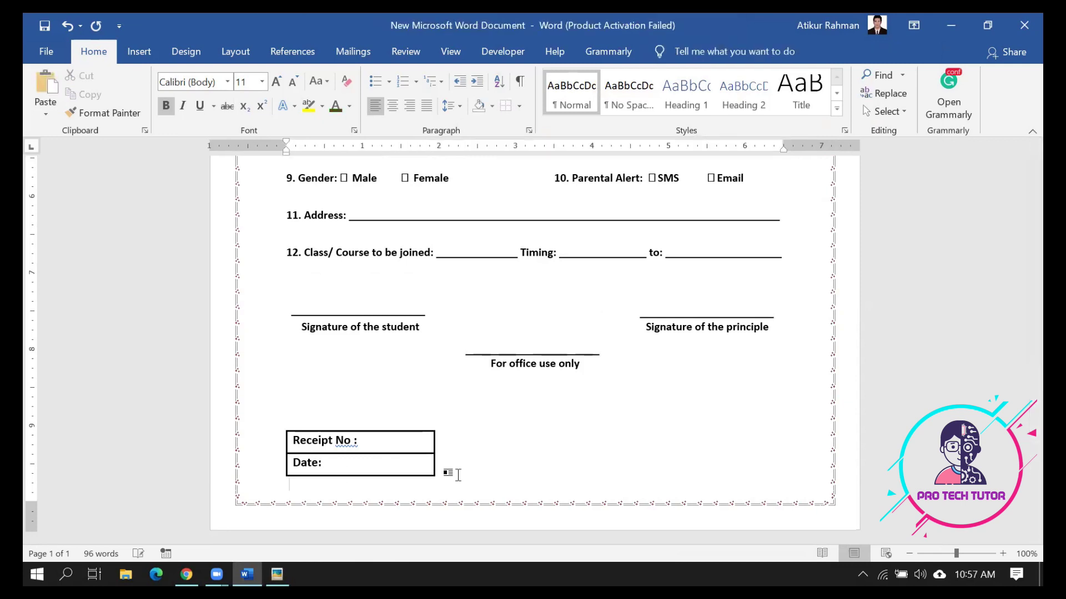
Start a new line to the right of the Receipt table and tab toward the right margin
{"action": "double_click", "coordinate": [456, 448]}
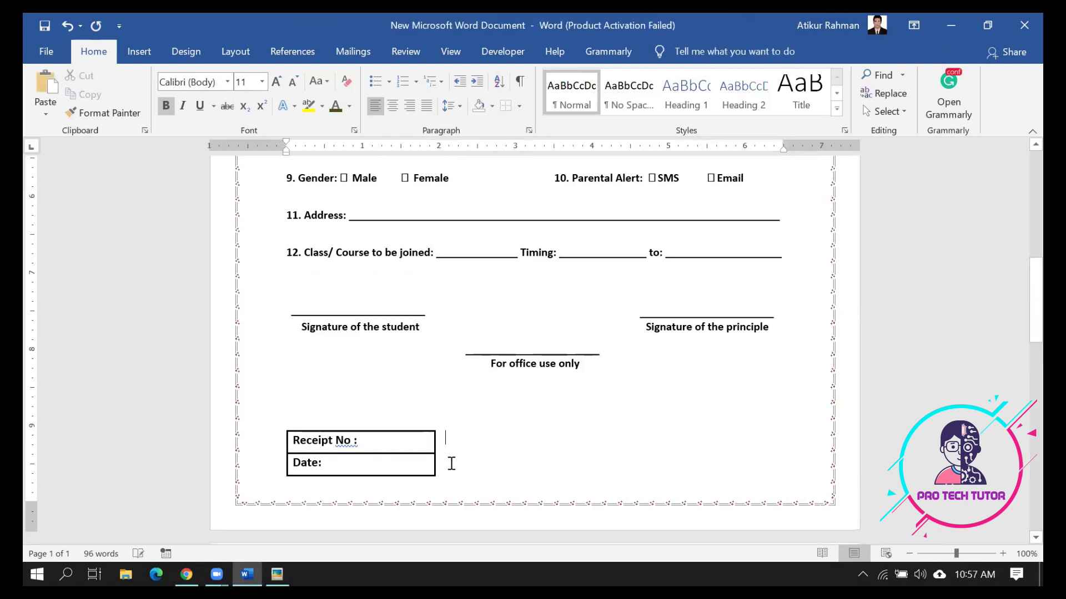
{"action": "key", "text": "ctrl+z"}
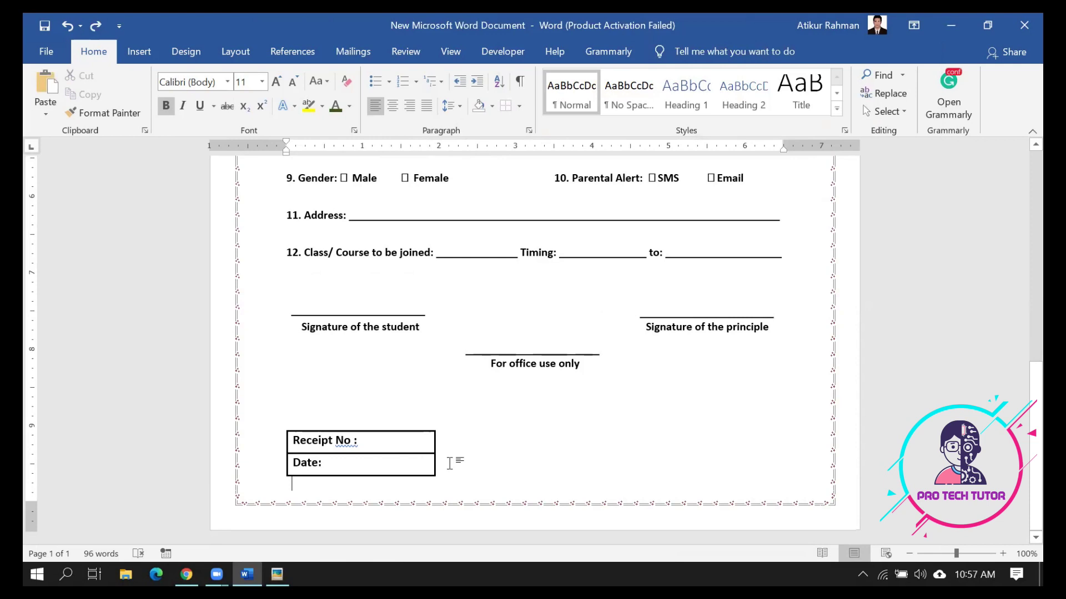
{"action": "key", "text": "ctrl+y"}
{"action": "key", "text": "Return"}
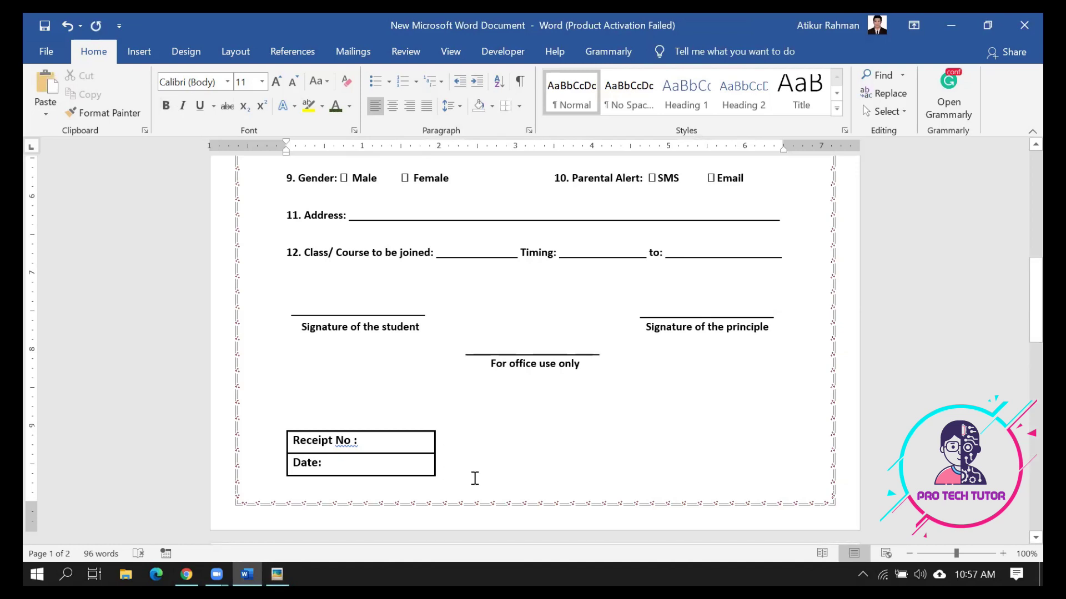
{"action": "key", "text": "Tab"}
{"action": "key", "text": "Tab"}
{"action": "key", "text": "Tab"}
Type 'Admin Sign: ___' and shift the label one tab stop left
{"action": "type", "text": "Admin "}
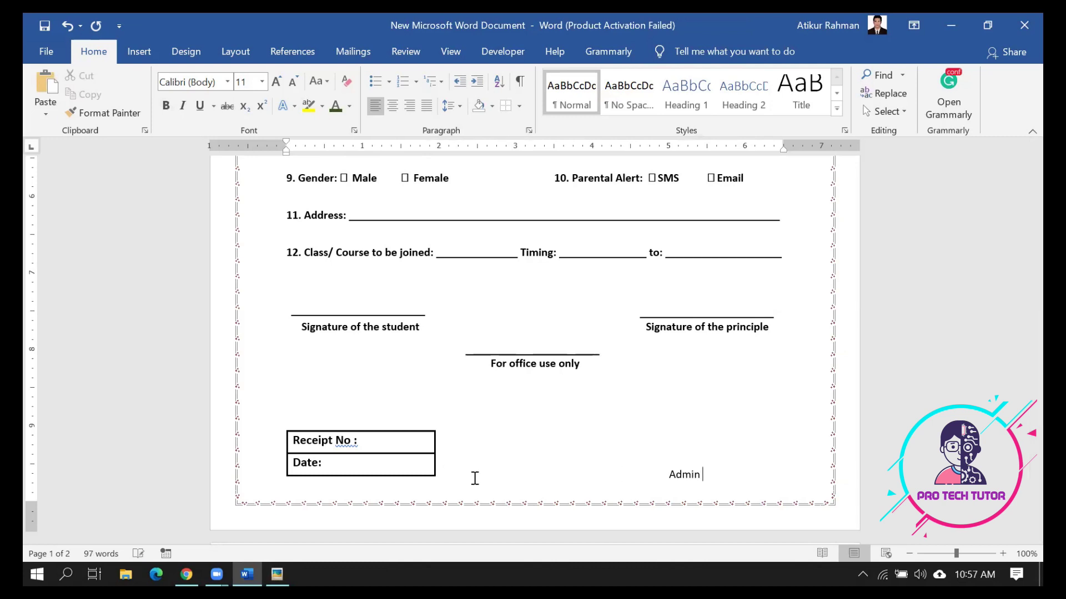
{"action": "type", "text": "Sign: _"}
{"action": "left_click", "coordinate": [668, 476]}
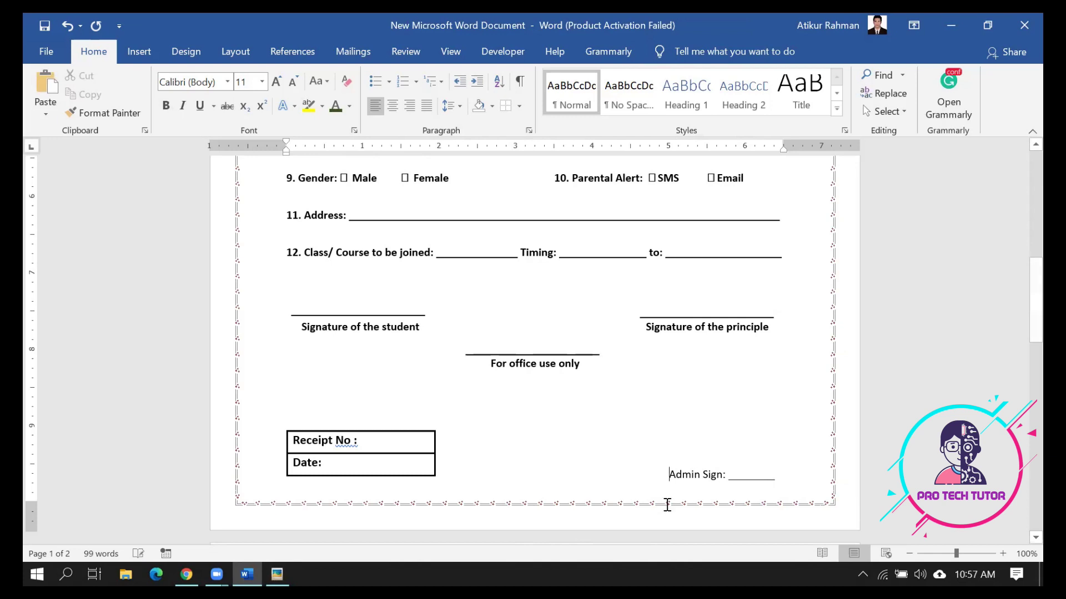
{"action": "key", "text": "BackSpace"}
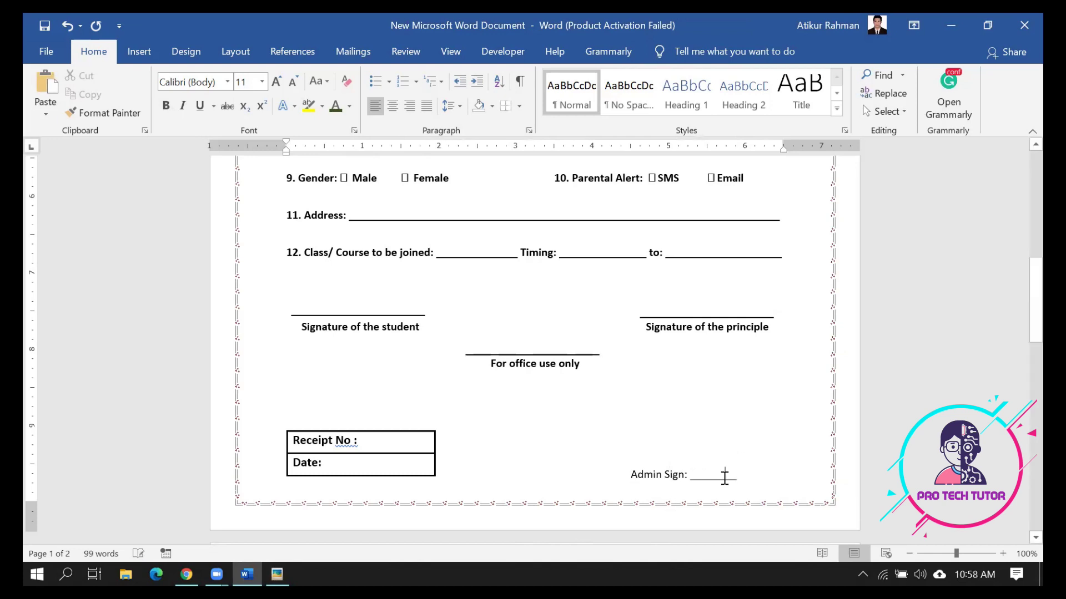
{"action": "type", "text": "________"}
{"action": "key", "text": "ctrl+z"}
{"action": "key", "text": "ctrl+y"}
Make the Admin Sign line bold, keep it on one line, and lengthen its underscores
{"action": "triple_click", "coordinate": [685, 479]}
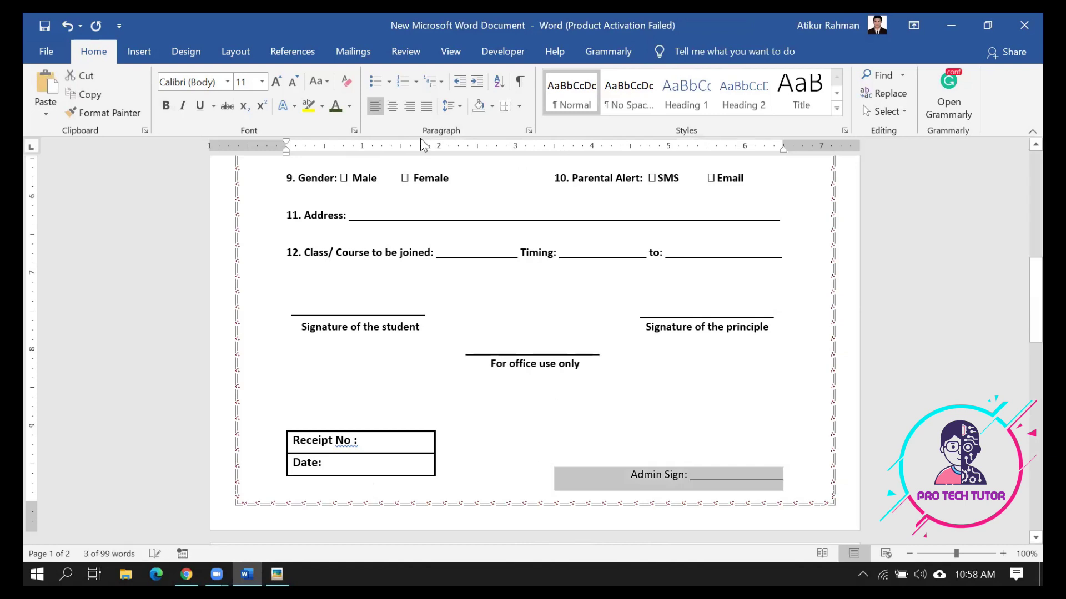
{"action": "left_click", "coordinate": [165, 105]}
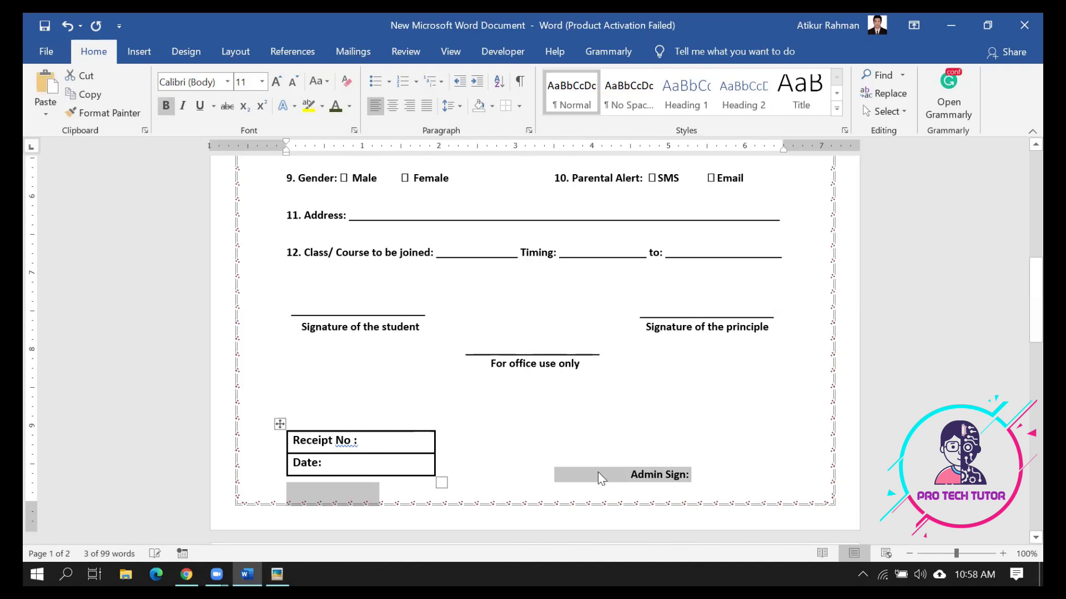
{"action": "left_click", "coordinate": [631, 477]}
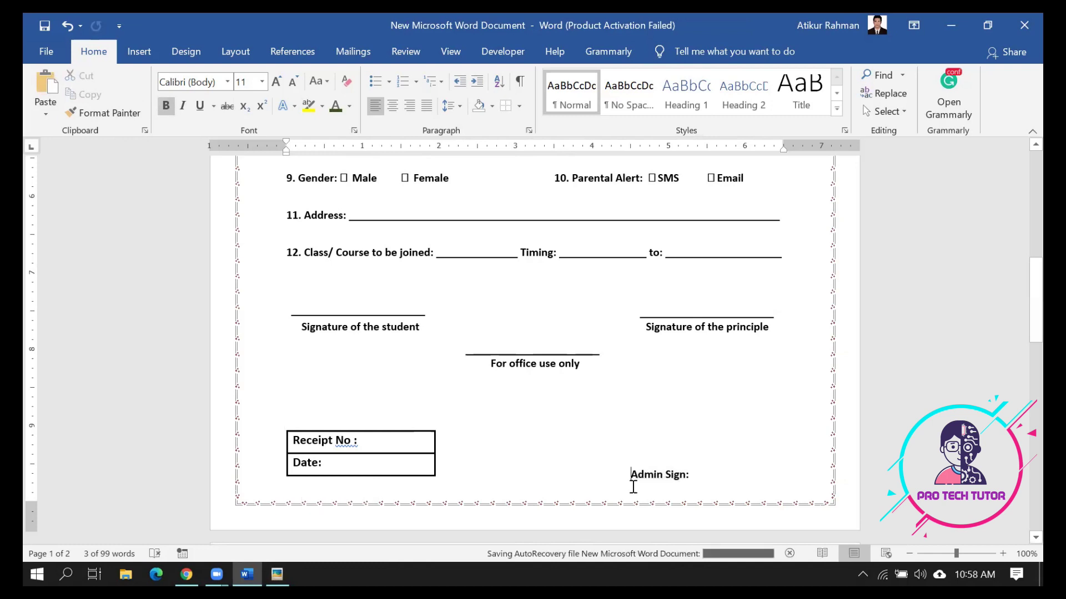
{"action": "key", "text": "BackSpace"}
{"action": "left_click", "coordinate": [699, 482]}
{"action": "type", "text": "______________________"}
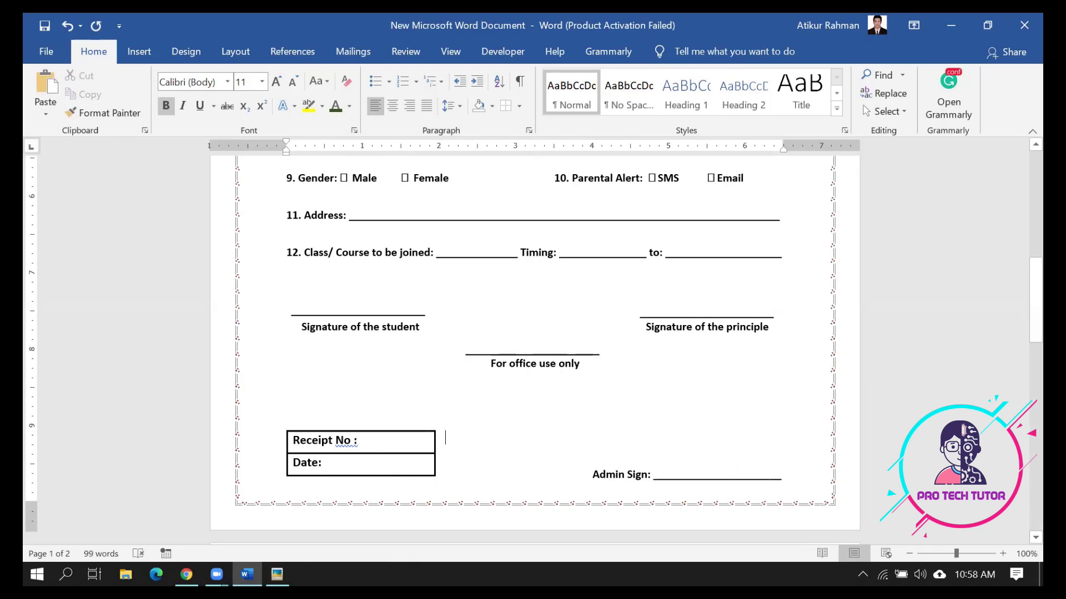
Zoom out to show both pages and nudge the bottom and top page margins
{"action": "left_click", "coordinate": [906, 555]}
{"action": "left_click", "coordinate": [906, 555]}
{"action": "left_click", "coordinate": [906, 555]}
{"action": "left_click", "coordinate": [905, 555]}
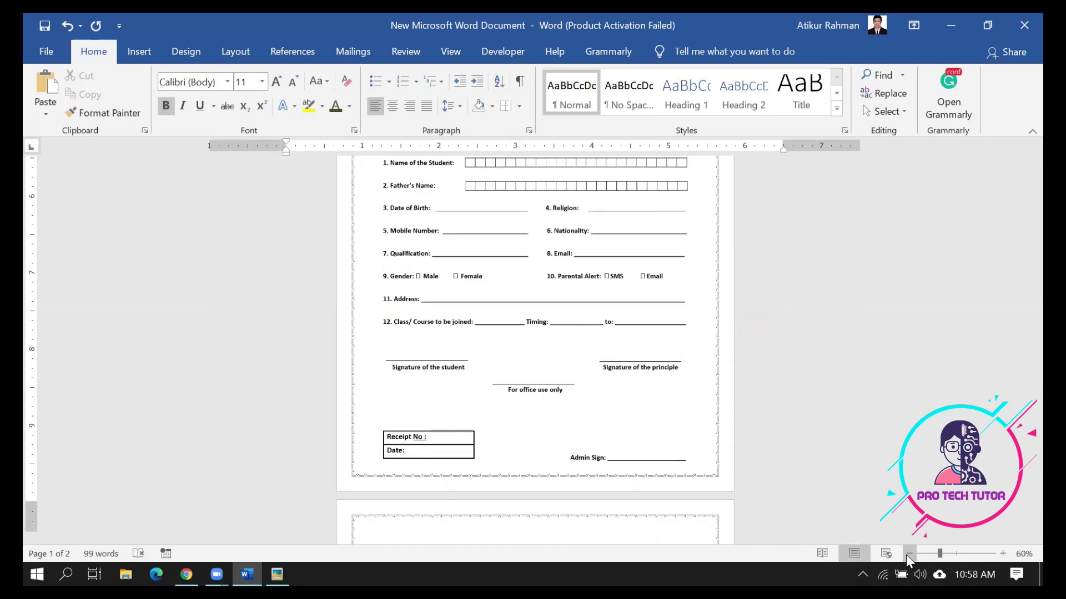
{"action": "left_click", "coordinate": [906, 555]}
{"action": "left_click", "coordinate": [906, 555]}
{"action": "left_click", "coordinate": [905, 555]}
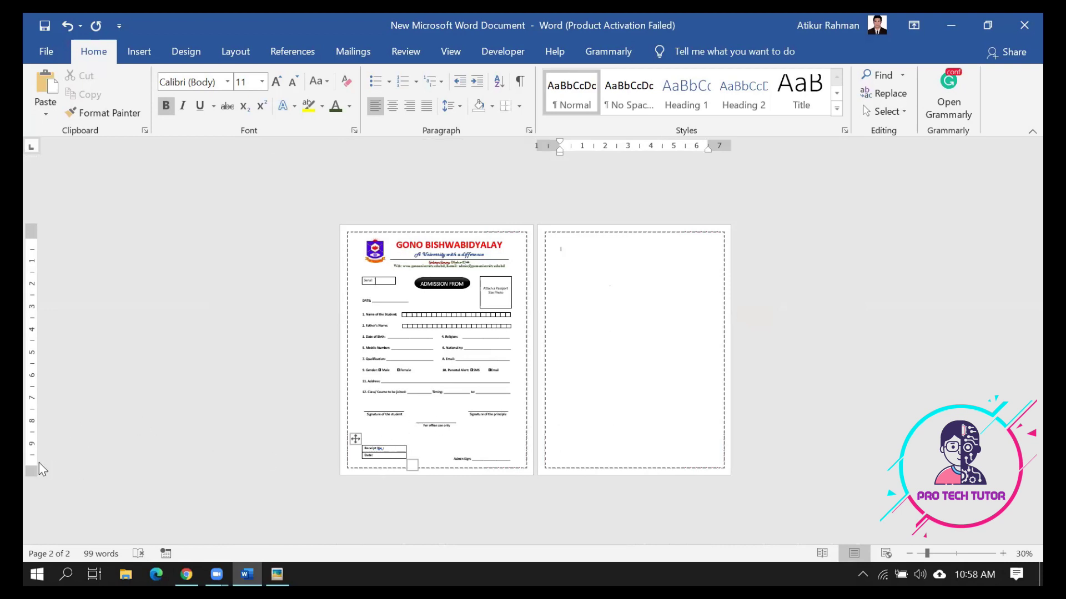
{"action": "left_click_drag", "start_coordinate": [31, 467], "coordinate": [30, 474]}
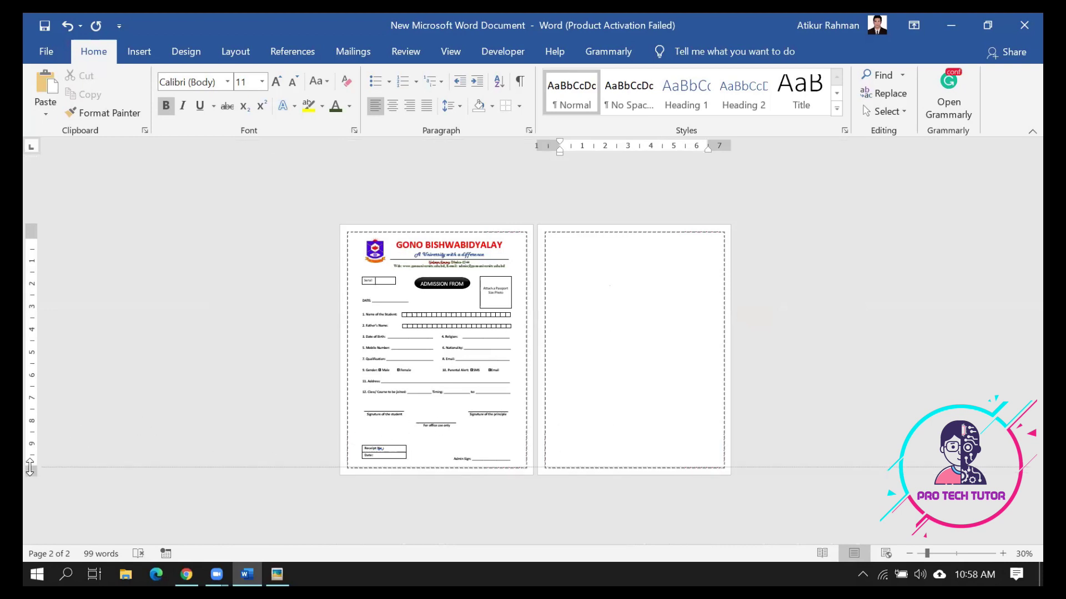
{"action": "left_click", "coordinate": [30, 239]}
{"action": "left_click_drag", "start_coordinate": [31, 240], "coordinate": [31, 234]}
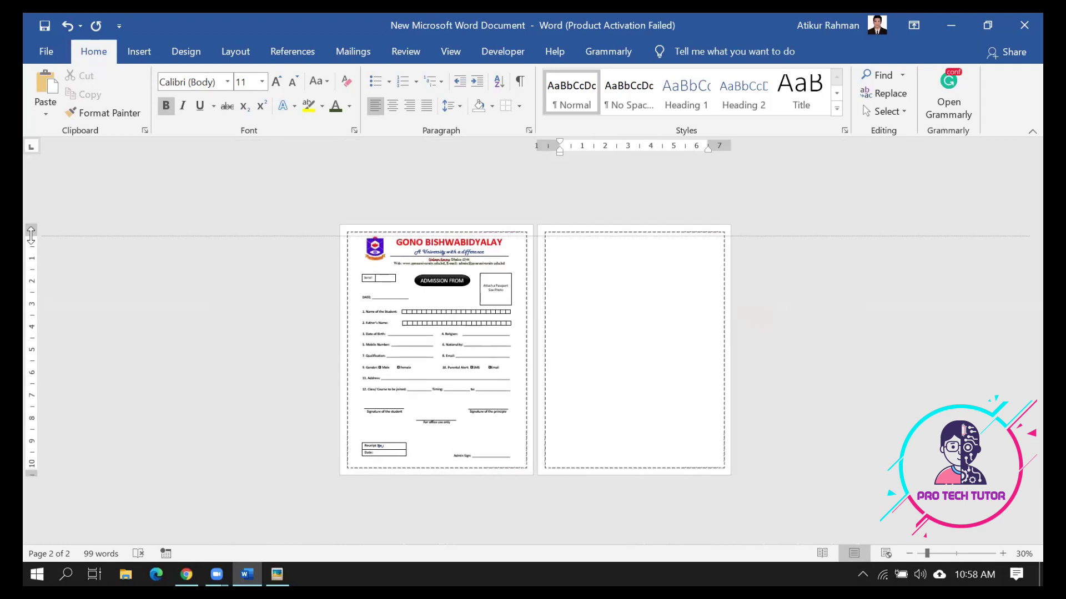
Shrink the empty line above the Receipt table to 7 pt so page 2 disappears
{"action": "left_click", "coordinate": [420, 431]}
{"action": "key", "text": "BackSpace"}
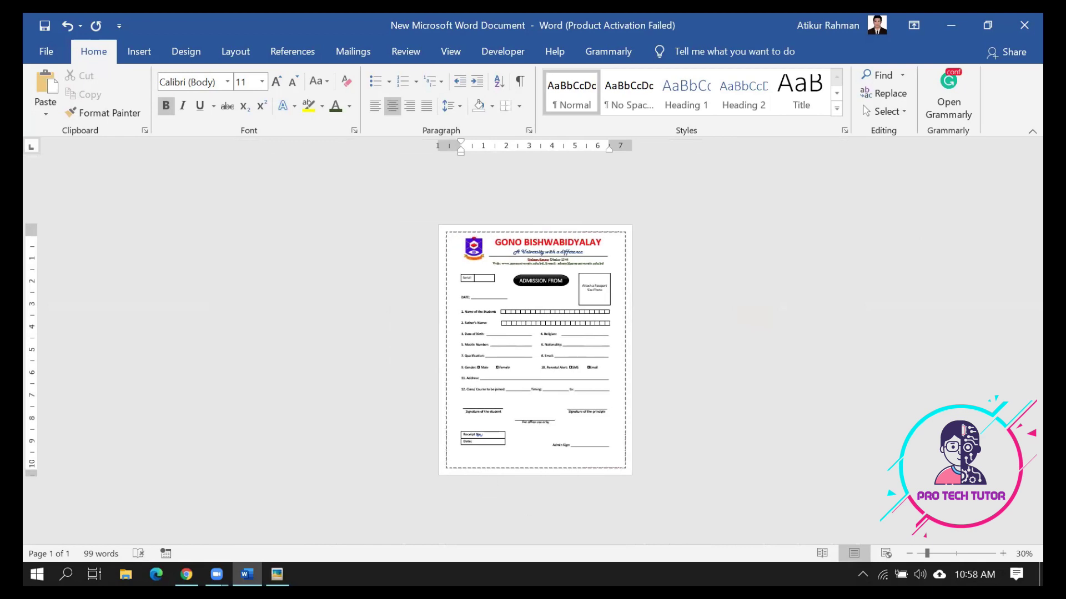
{"action": "key", "text": "Return"}
{"action": "key", "text": "ctrl+bracketleft"}
{"action": "key", "text": "ctrl+bracketleft"}
{"action": "key", "text": "ctrl+bracketleft"}
{"action": "key", "text": "ctrl+bracketleft"}
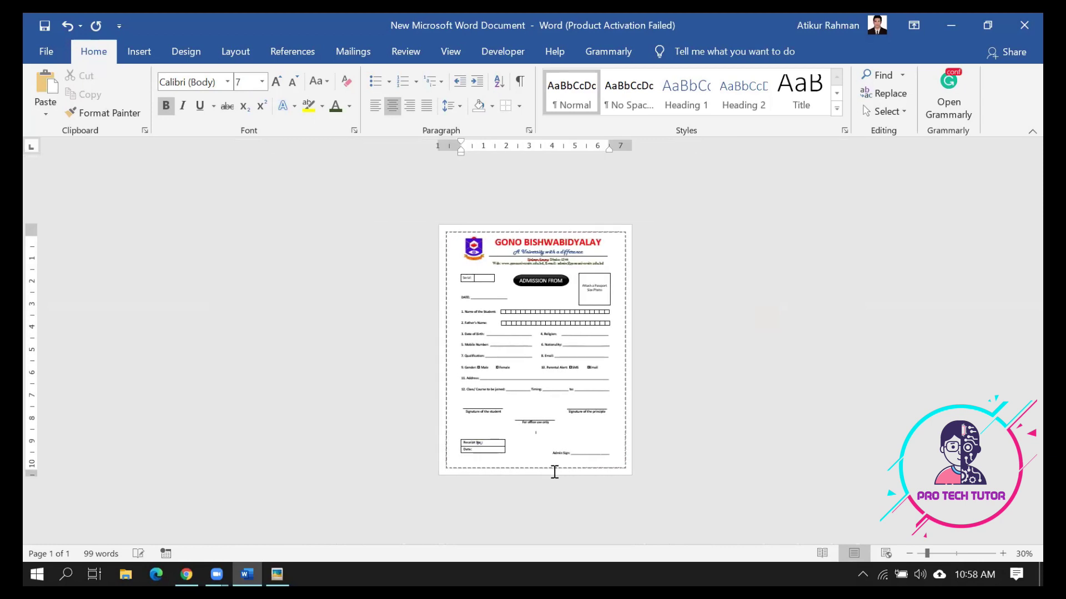
{"action": "key", "text": "ctrl+bracketright"}
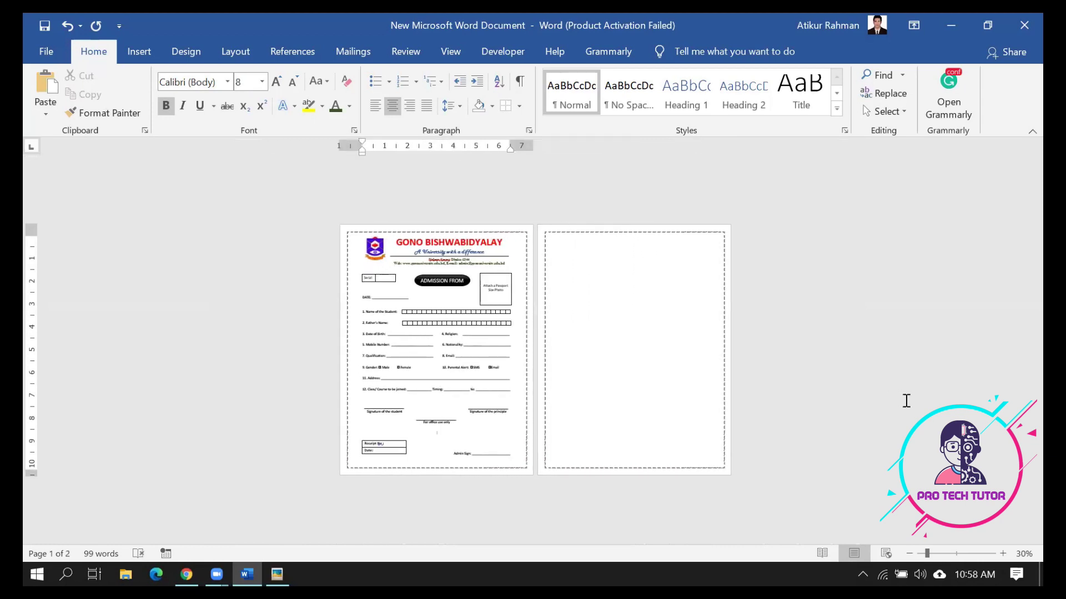
{"action": "key", "text": "ctrl+bracketleft"}
{"action": "key", "text": "ctrl+equal"}
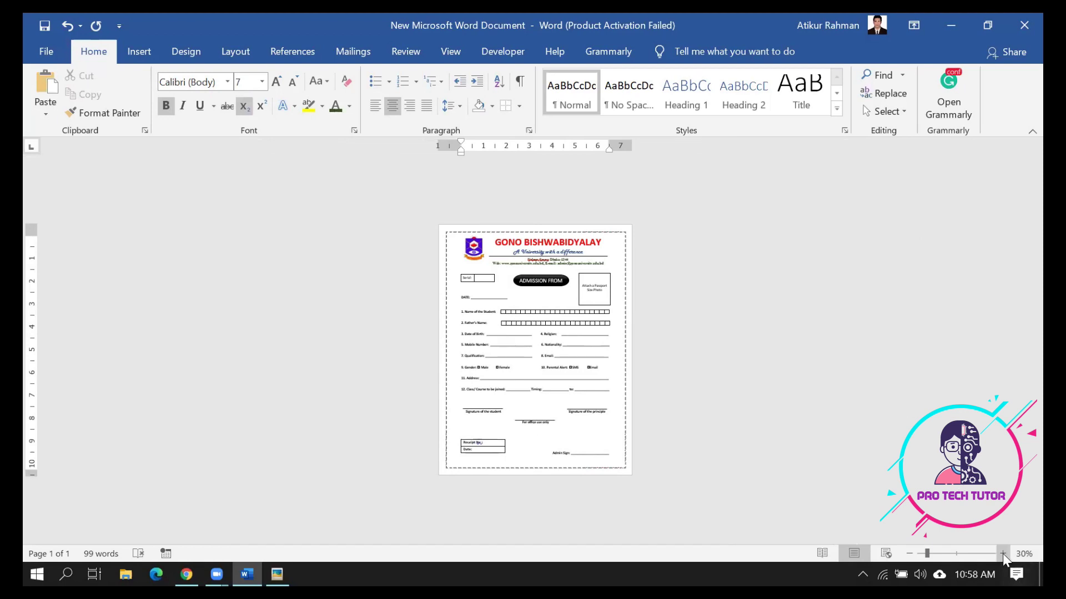
{"action": "left_click", "coordinate": [1003, 553]}
{"action": "left_click", "coordinate": [1003, 554]}
{"action": "left_click", "coordinate": [1003, 553]}
Scroll to the Parental Alert row and place the caret before the Email label
{"action": "scroll", "coordinate": [986, 451], "scroll_direction": "up", "scroll_amount": 5}
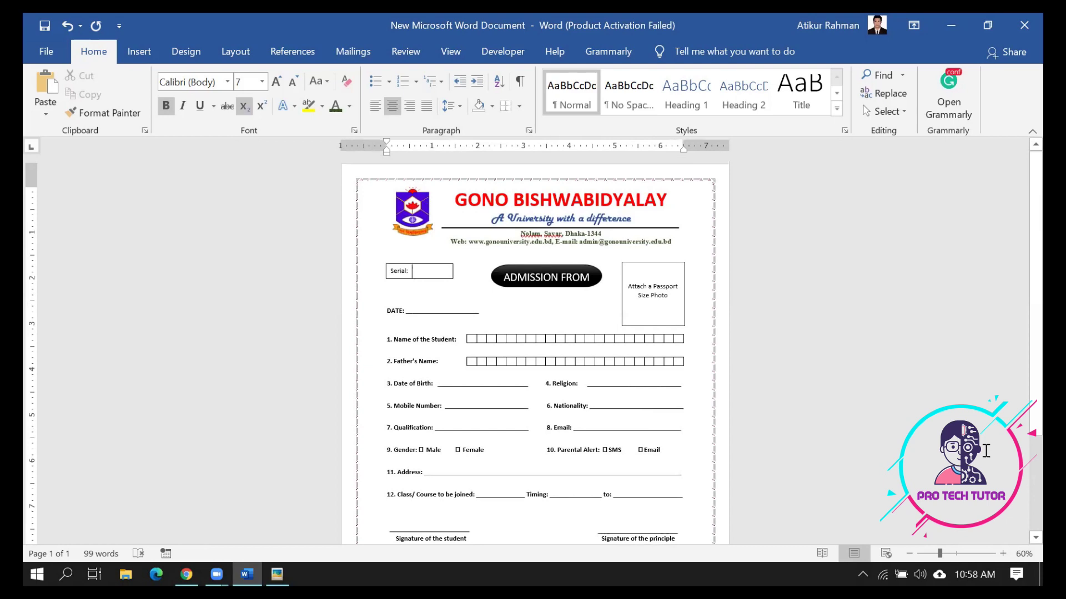
{"action": "scroll", "coordinate": [986, 451], "scroll_direction": "down", "scroll_amount": 1}
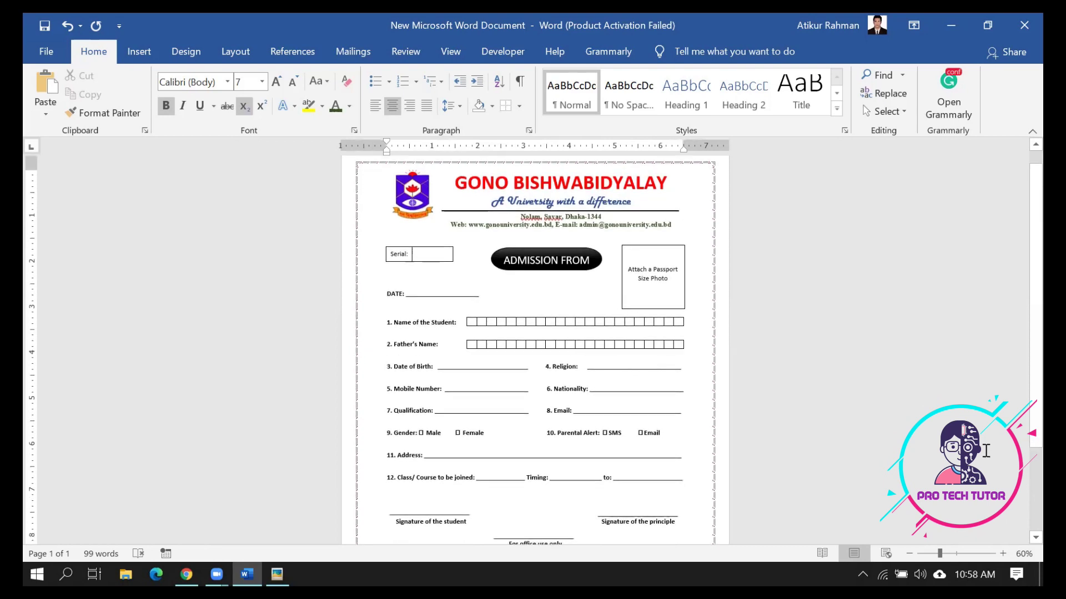
{"action": "scroll", "coordinate": [985, 451], "scroll_direction": "up", "scroll_amount": 1}
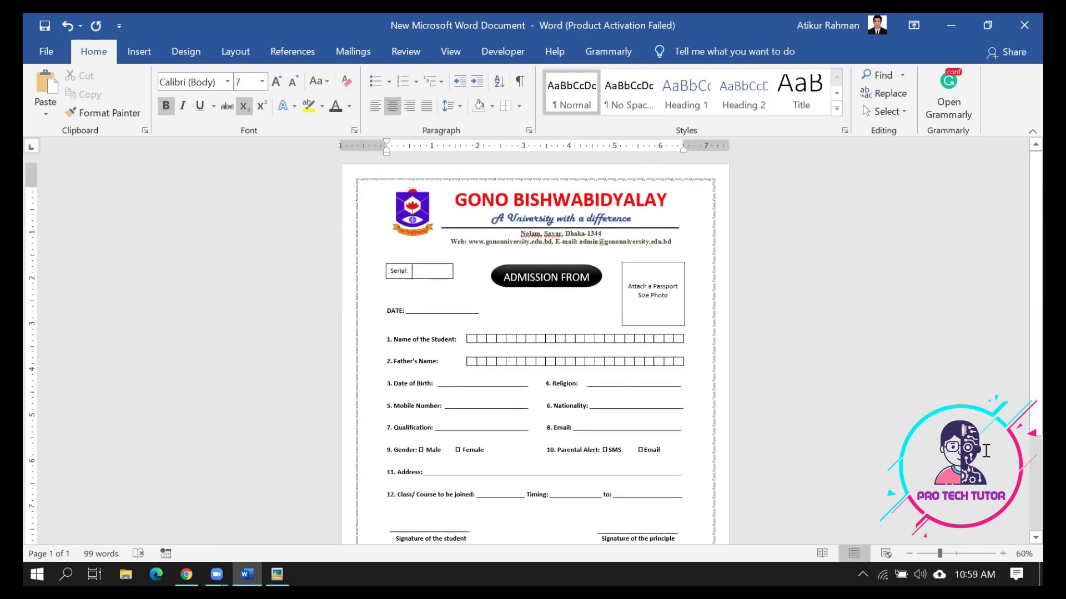
{"action": "scroll", "coordinate": [985, 450], "scroll_direction": "down", "scroll_amount": 5}
{"action": "scroll", "coordinate": [986, 451], "scroll_direction": "up", "scroll_amount": 4}
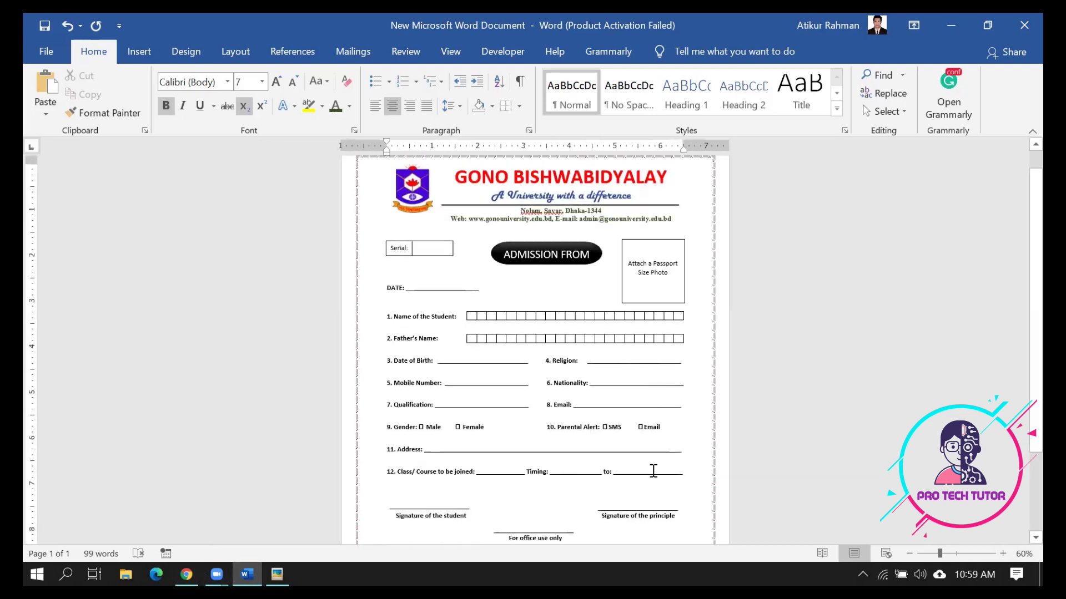
{"action": "scroll", "coordinate": [653, 471], "scroll_direction": "down", "scroll_amount": 4}
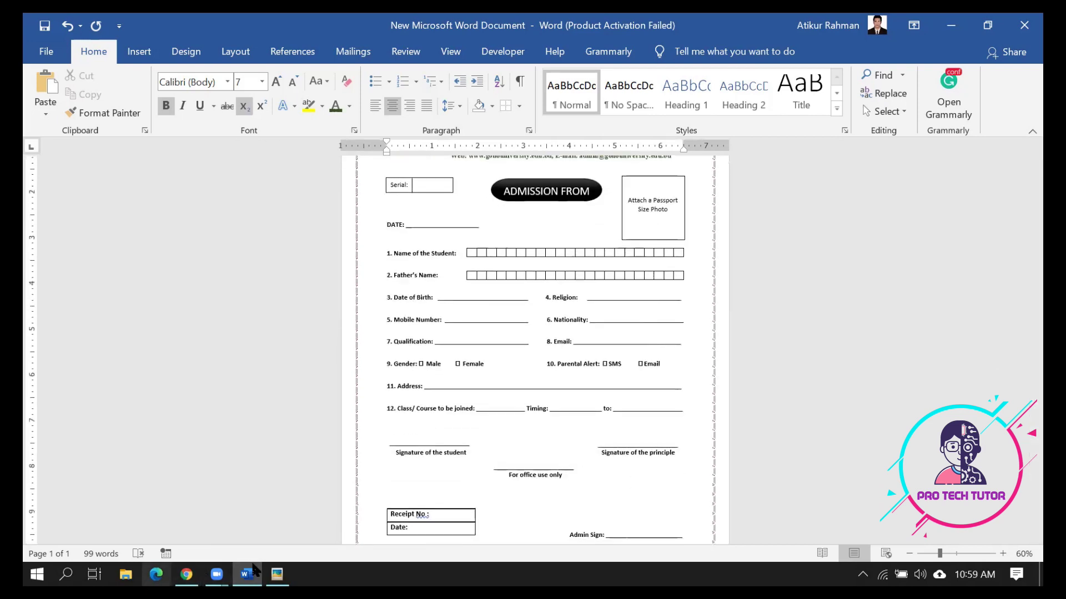
{"action": "left_click", "coordinate": [217, 575]}
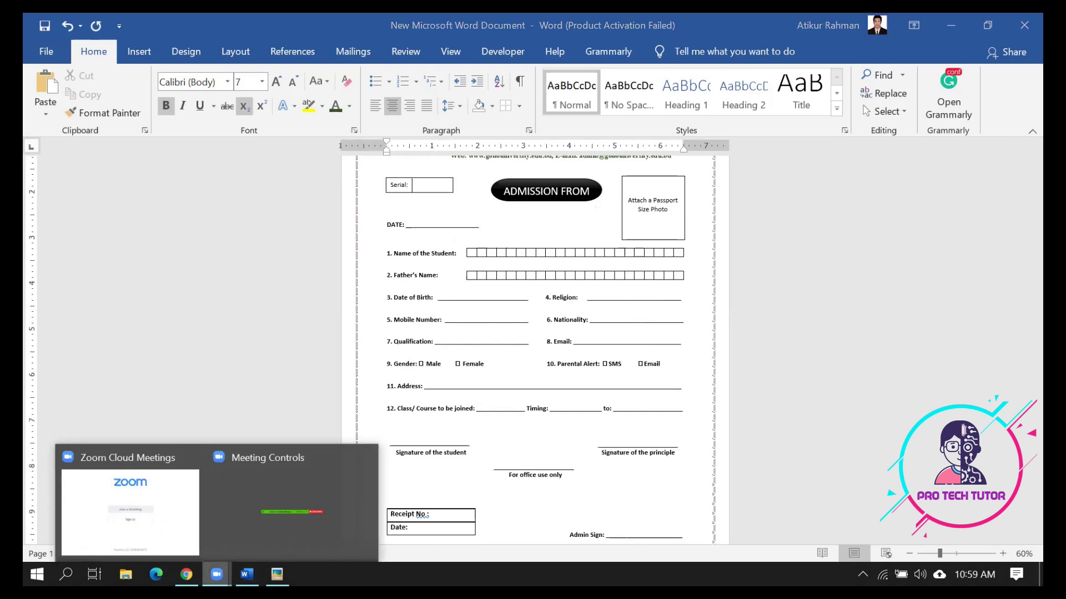
{"action": "left_click", "coordinate": [750, 413]}
{"action": "scroll", "coordinate": [751, 412], "scroll_direction": "up", "scroll_amount": 2}
{"action": "scroll", "coordinate": [751, 412], "scroll_direction": "down", "scroll_amount": 2}
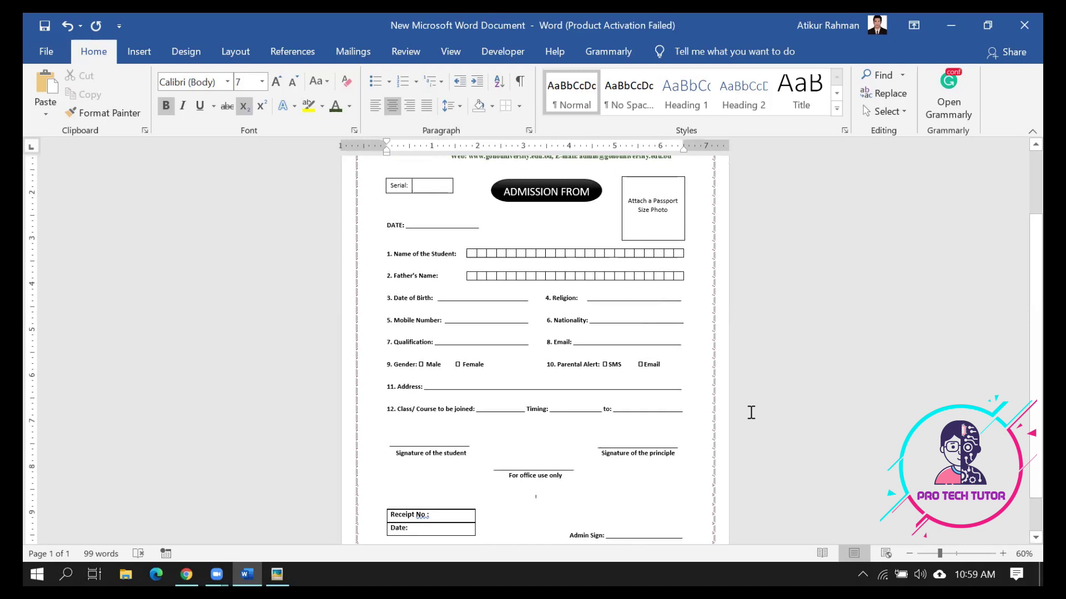
{"action": "scroll", "coordinate": [751, 413], "scroll_direction": "up", "scroll_amount": 2}
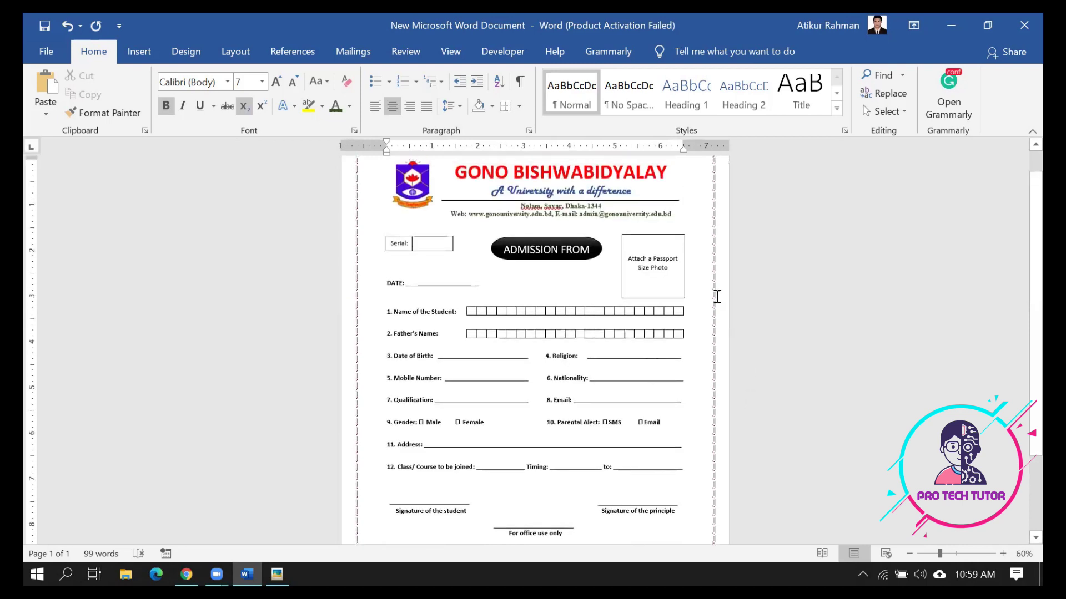
{"action": "scroll", "coordinate": [720, 257], "scroll_direction": "up", "scroll_amount": 1}
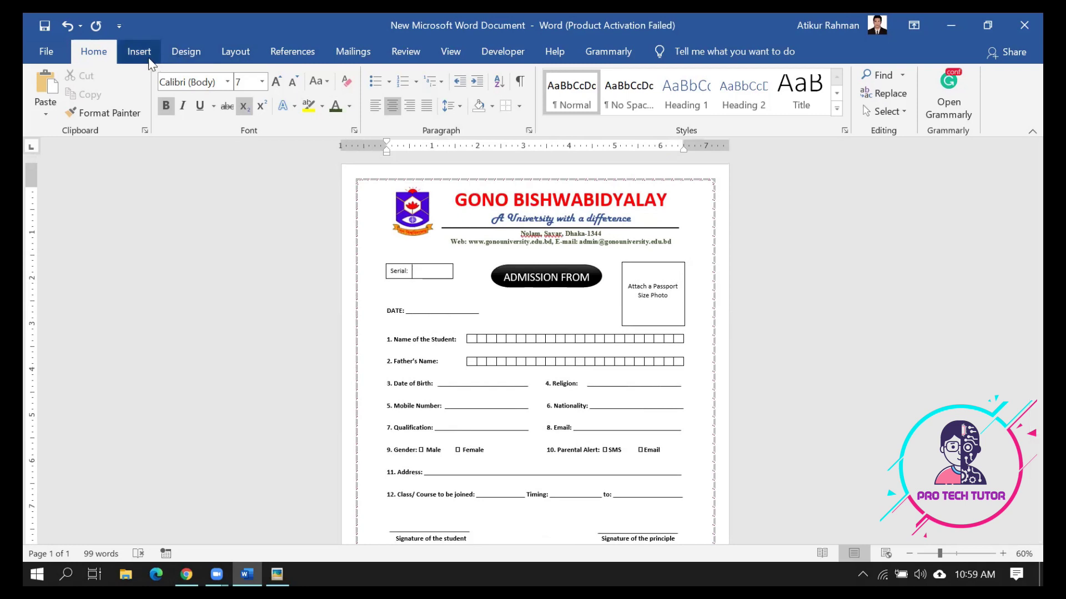
{"action": "scroll", "coordinate": [614, 349], "scroll_direction": "down", "scroll_amount": 3}
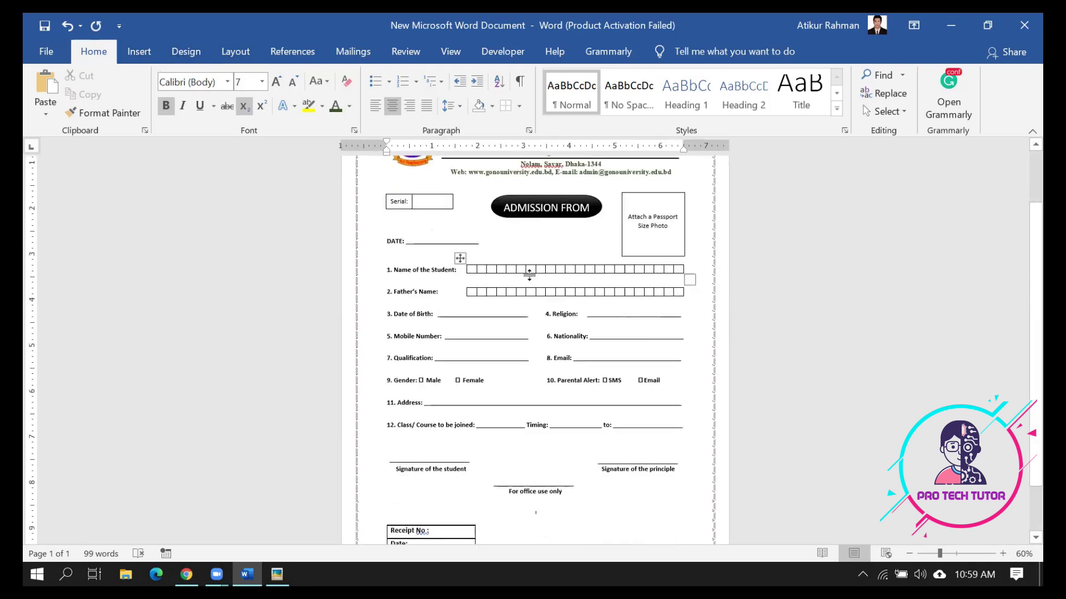
{"action": "scroll", "coordinate": [562, 363], "scroll_direction": "down", "scroll_amount": 2}
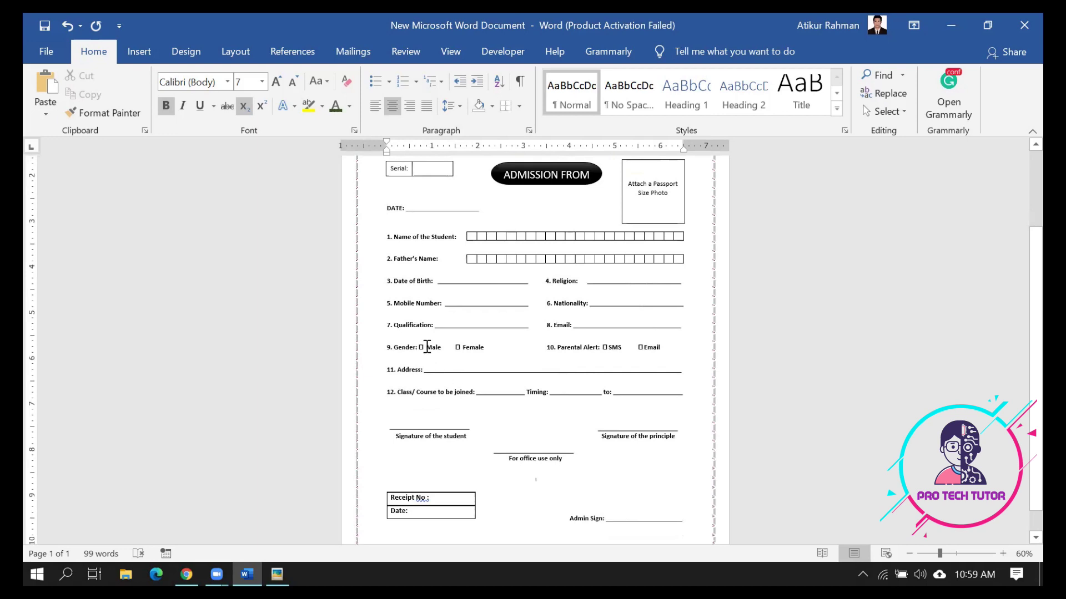
{"action": "left_click", "coordinate": [643, 349]}
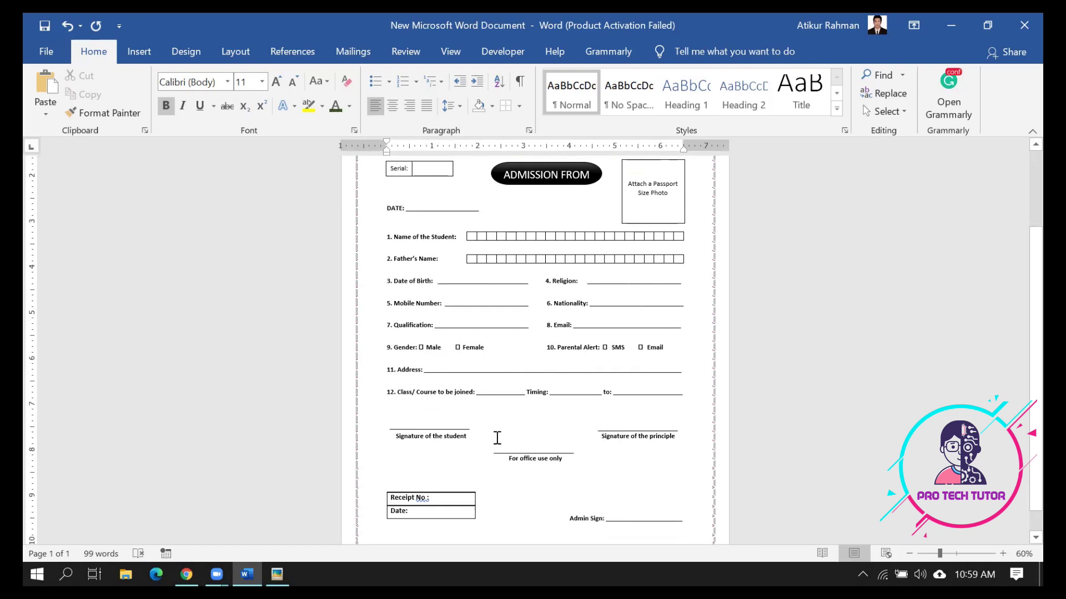
{"action": "scroll", "coordinate": [545, 514], "scroll_direction": "down", "scroll_amount": 1}
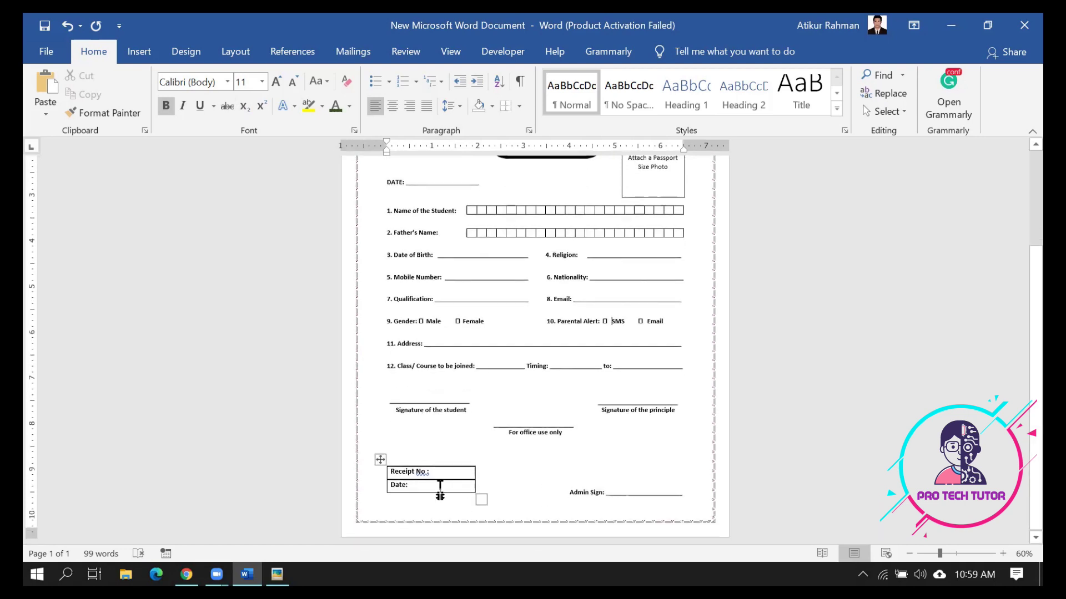
Drag the Receipt table's bottom border up to shorten its rows
{"action": "left_click", "coordinate": [440, 486]}
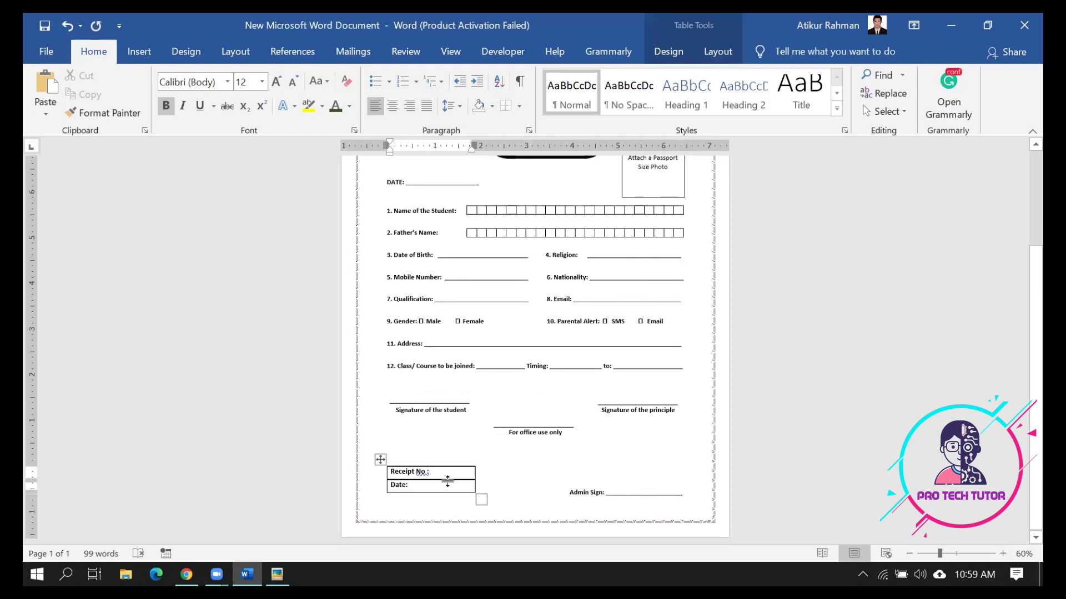
{"action": "mouse_move", "coordinate": [443, 491]}
{"action": "left_mouse_down"}
{"action": "mouse_move", "coordinate": [423, 475]}
{"action": "mouse_move", "coordinate": [429, 490]}
{"action": "mouse_move", "coordinate": [431, 481]}
{"action": "left_mouse_up"}
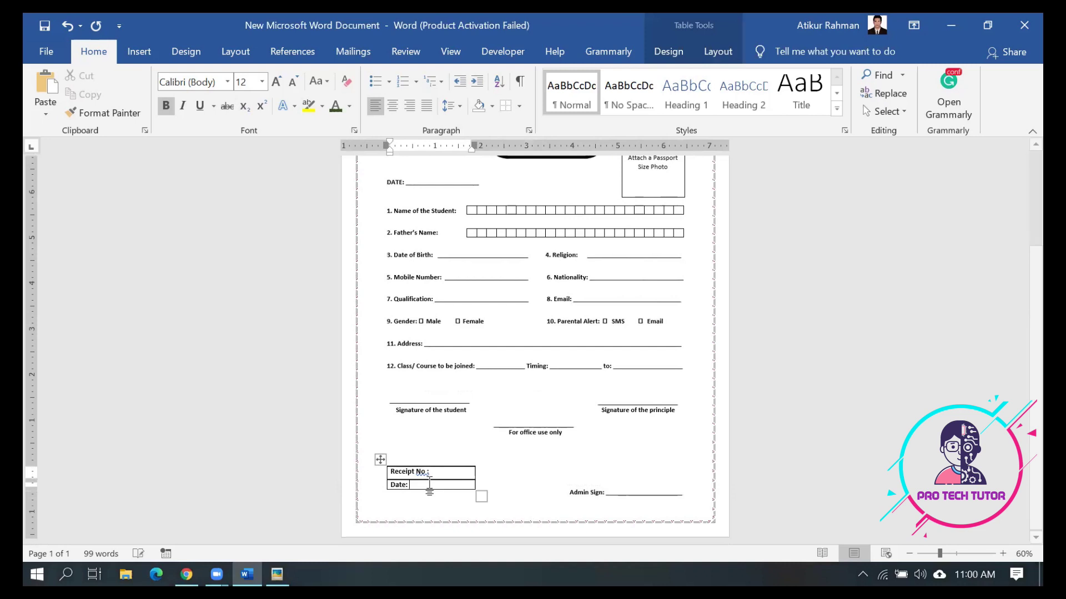
{"action": "left_click_drag", "start_coordinate": [429, 478], "coordinate": [432, 461]}
Pull Admin Sign up level with Receipt No and tab it to the right margin
{"action": "left_click", "coordinate": [479, 511]}
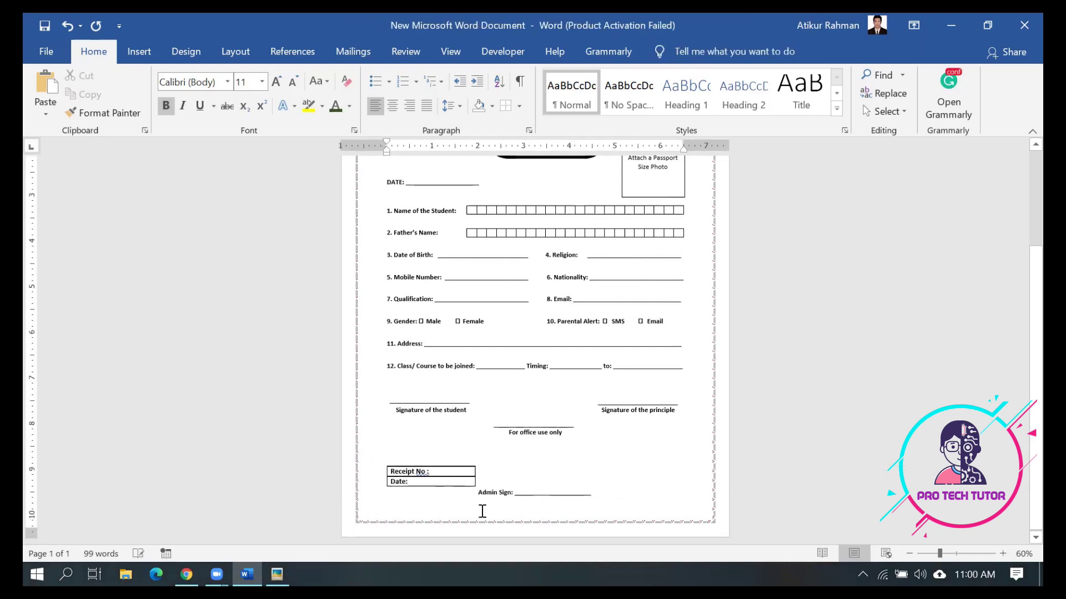
{"action": "key", "text": "BackSpace"}
{"action": "key", "text": "BackSpace"}
{"action": "key", "text": "BackSpace"}
{"action": "key", "text": "BackSpace"}
{"action": "key", "text": "BackSpace"}
{"action": "key", "text": "BackSpace"}
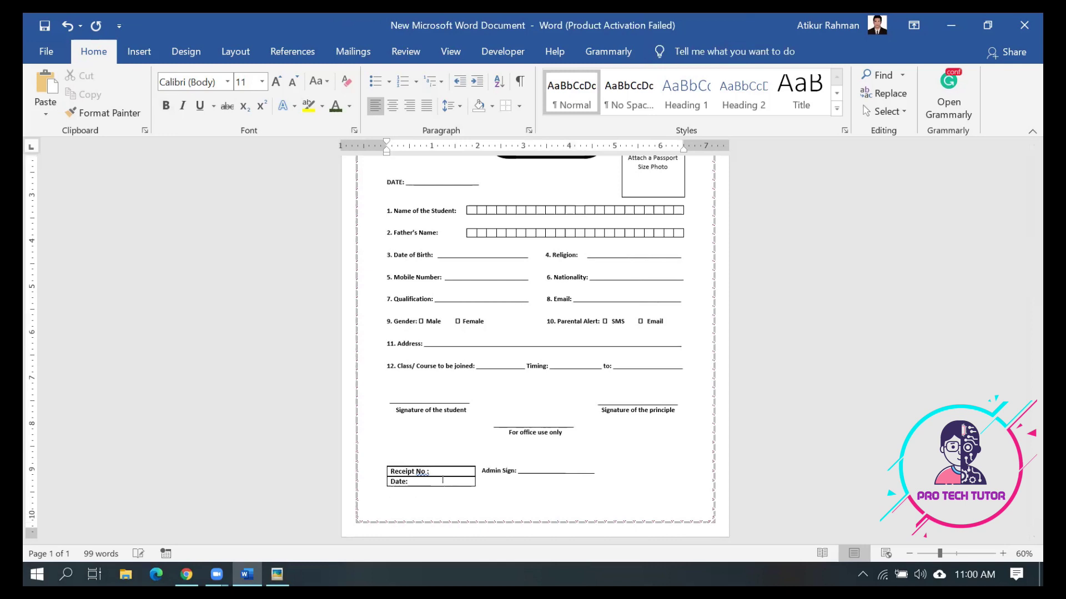
{"action": "key", "text": "Tab"}
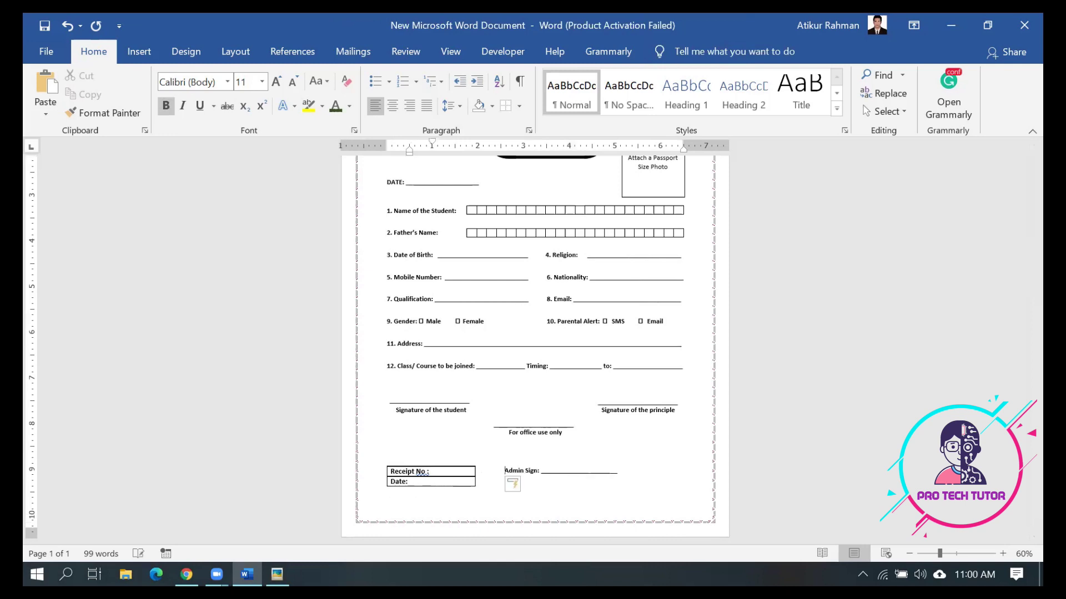
{"action": "key", "text": "Tab"}
{"action": "key", "text": "Tab"}
{"action": "key", "text": "Tab"}
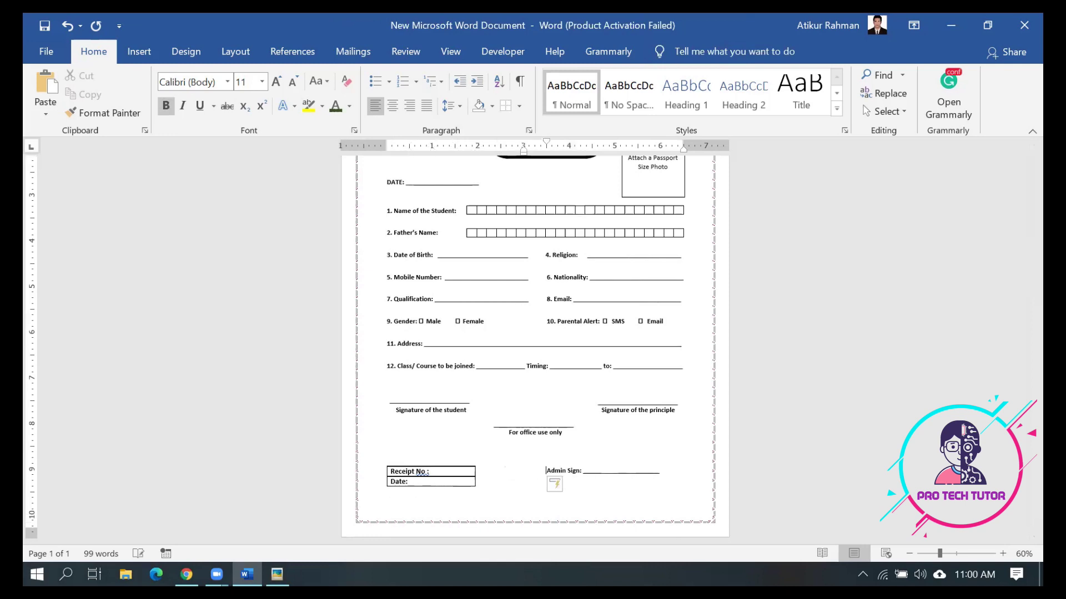
{"action": "left_click", "coordinate": [469, 487]}
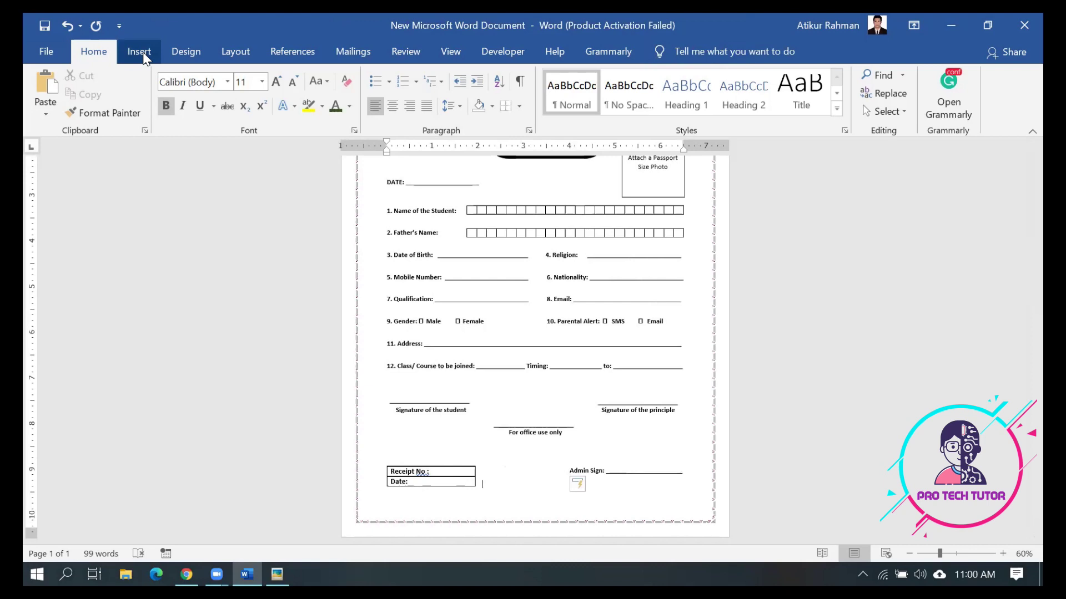
Browse the Table grid and Shapes gallery, dismissing both without inserting anything
{"action": "left_click", "coordinate": [143, 54]}
{"action": "left_click", "coordinate": [130, 107]}
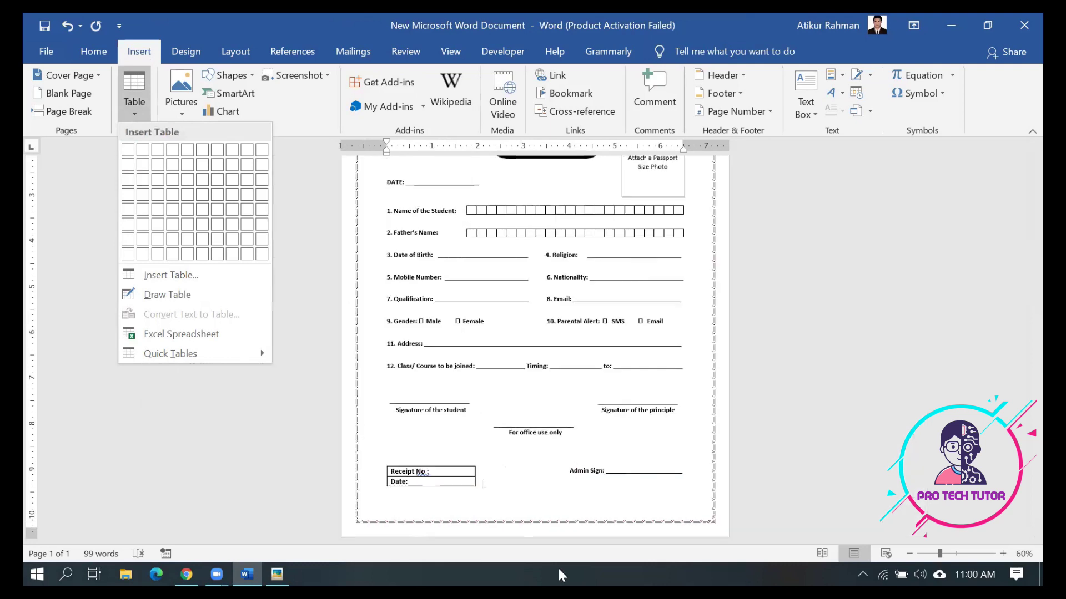
{"action": "left_click", "coordinate": [488, 487]}
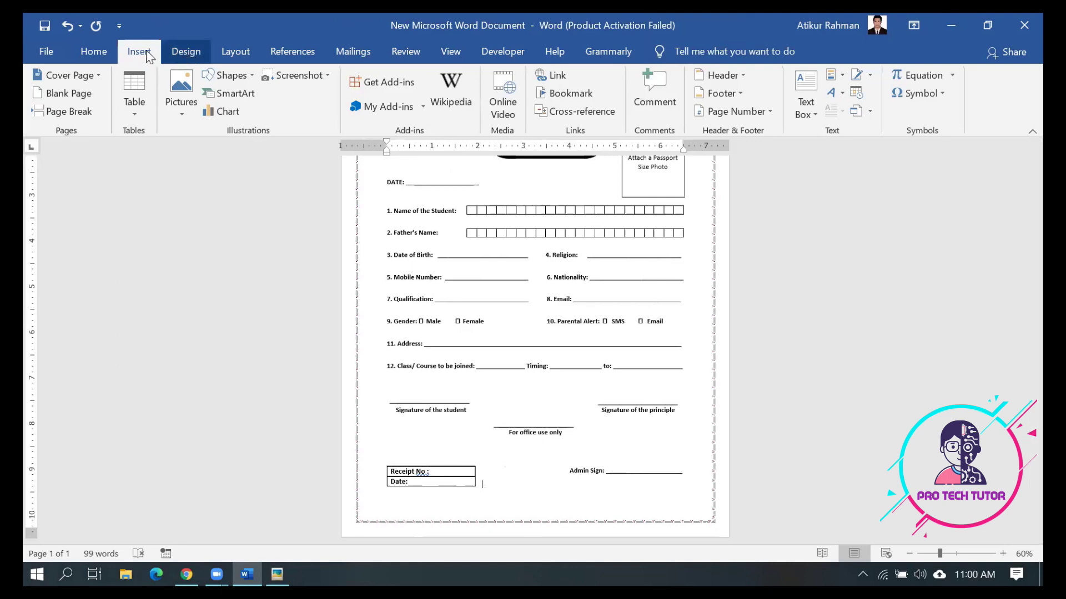
{"action": "left_click", "coordinate": [251, 74]}
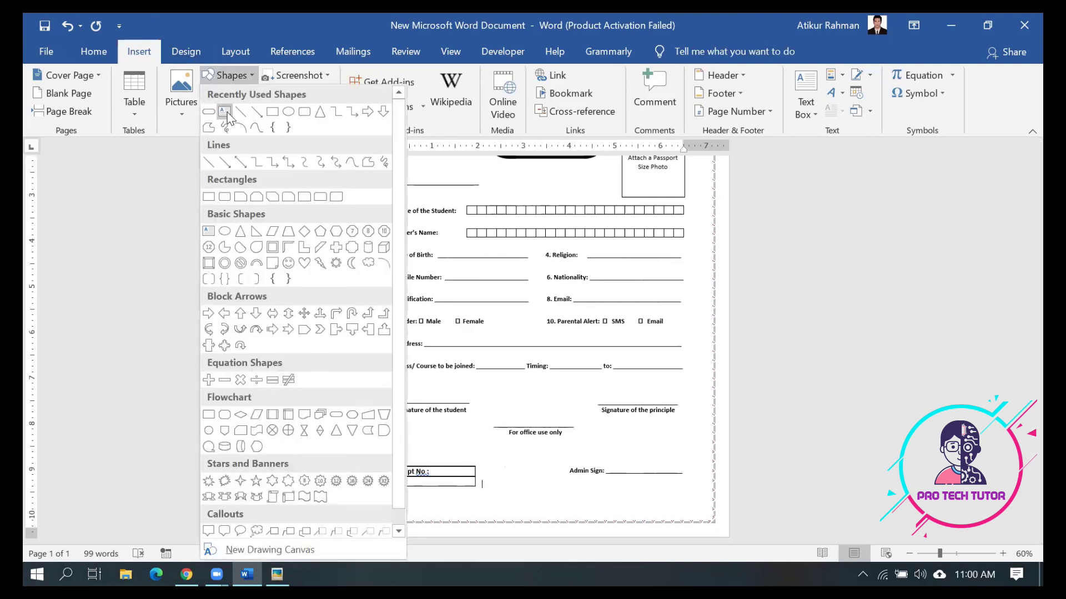
{"action": "left_click", "coordinate": [485, 507]}
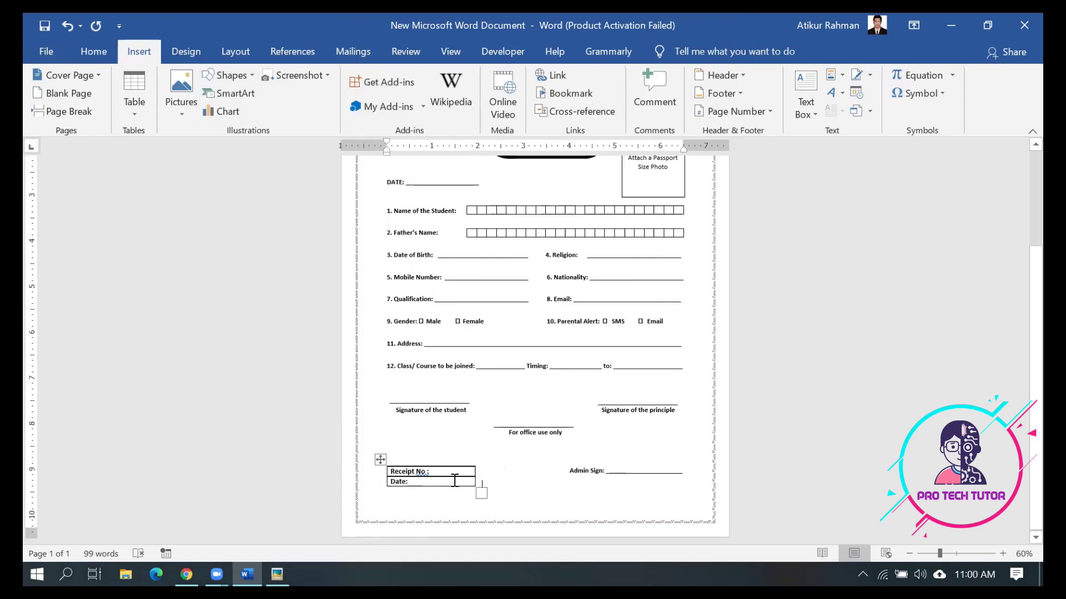
Select and deselect the Serial text box and its divider line
{"action": "scroll", "coordinate": [580, 312], "scroll_direction": "up", "scroll_amount": 3}
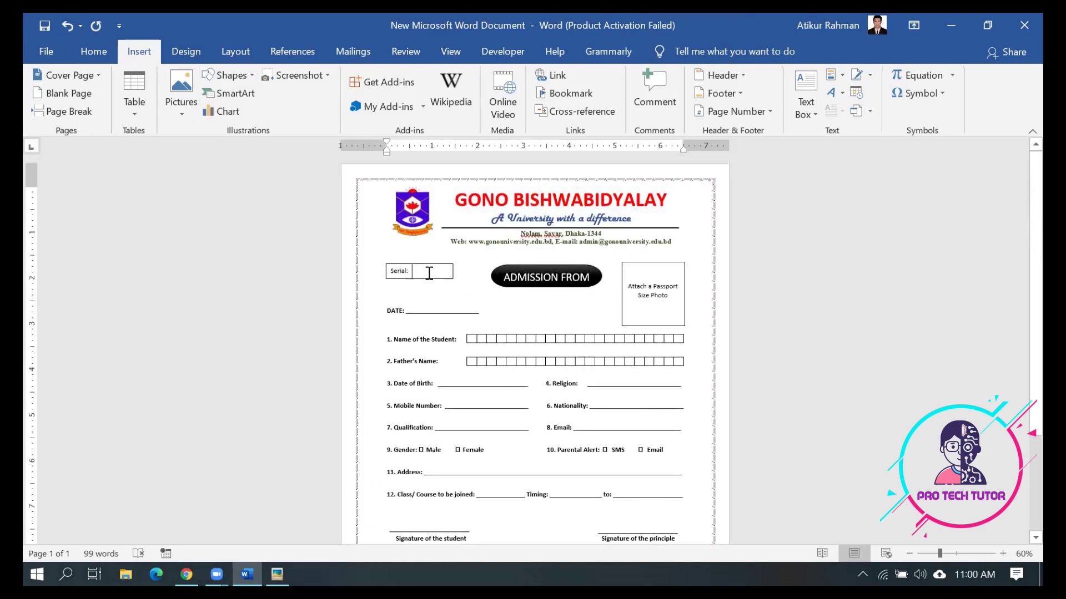
{"action": "left_click", "coordinate": [431, 273]}
{"action": "left_click", "coordinate": [437, 284]}
{"action": "left_click", "coordinate": [412, 272]}
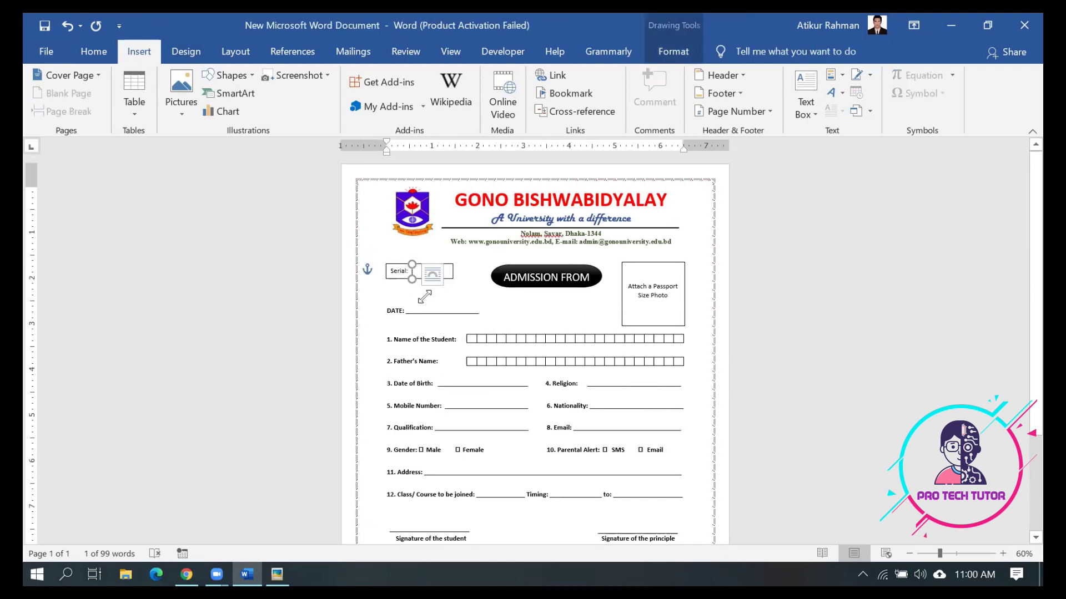
{"action": "left_click", "coordinate": [417, 292]}
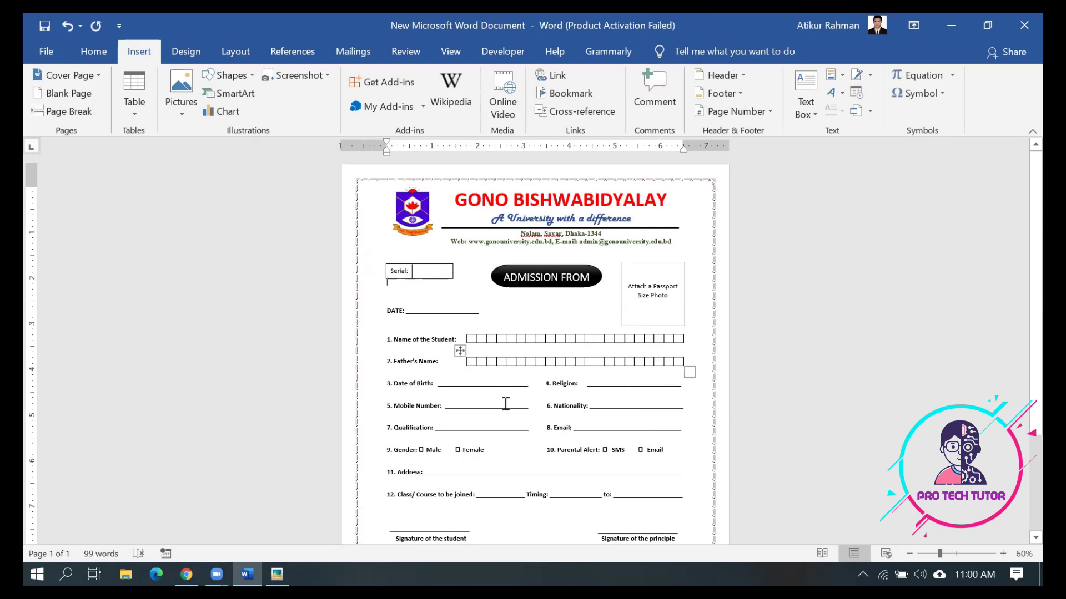
Drag the Receipt table's bottom-right handle left to fit its two labels
{"action": "scroll", "coordinate": [506, 403], "scroll_direction": "down", "scroll_amount": 5}
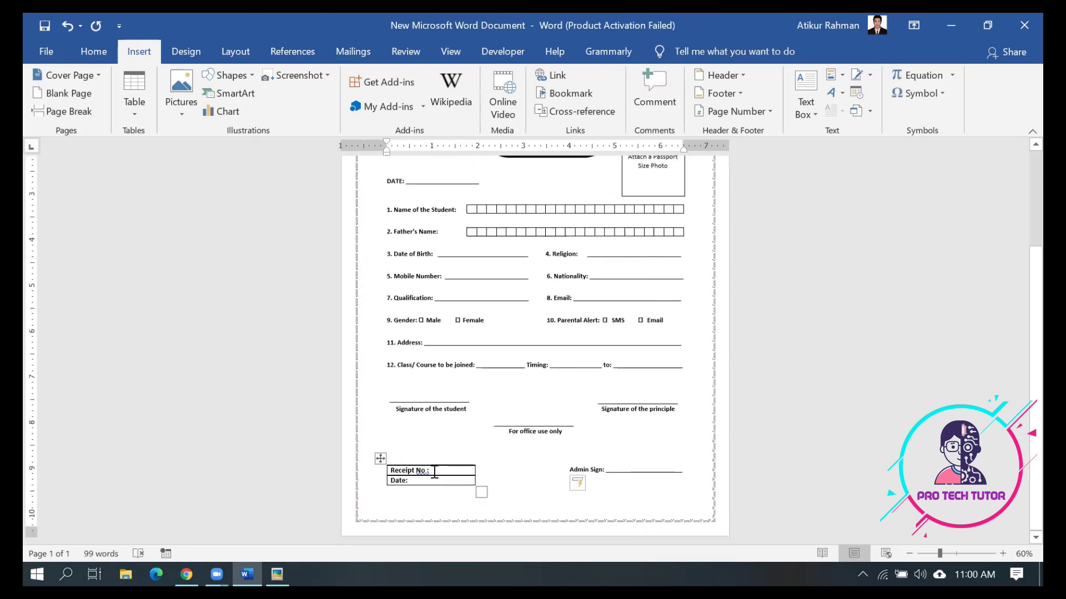
{"action": "left_click", "coordinate": [433, 477]}
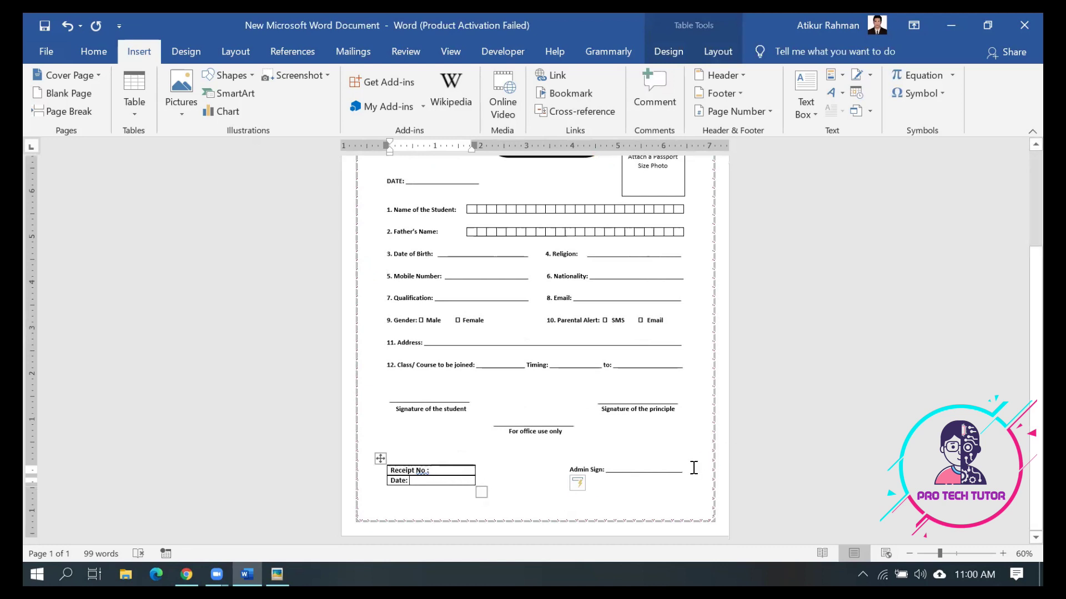
{"action": "left_click_drag", "start_coordinate": [482, 492], "coordinate": [436, 473]}
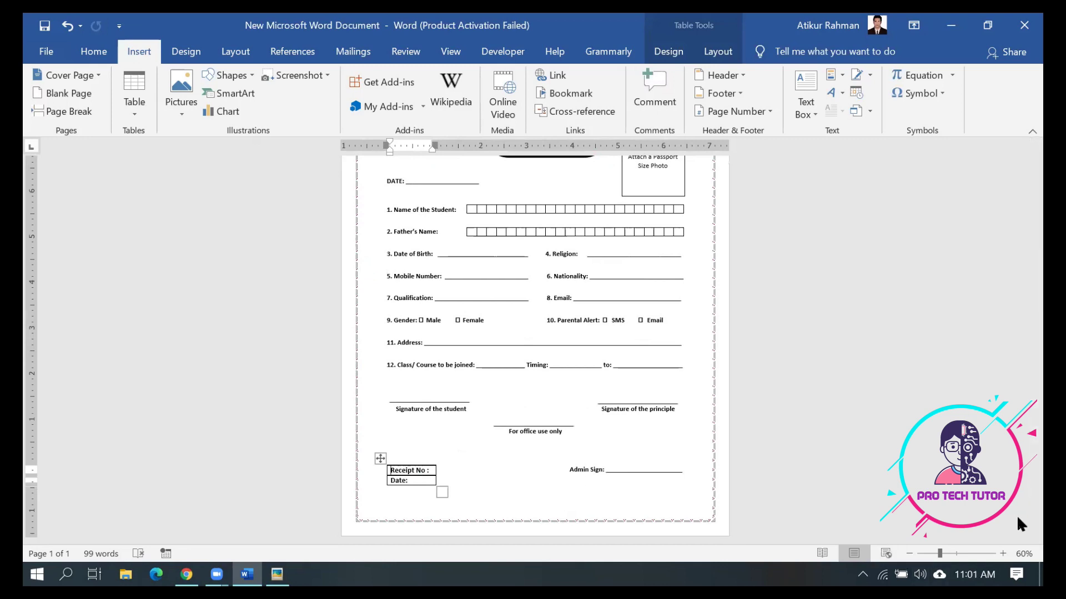
Zoom to 120% and select the whole Receipt table
{"action": "left_click", "coordinate": [1003, 554]}
{"action": "left_click", "coordinate": [1003, 554]}
{"action": "left_click", "coordinate": [1002, 553]}
{"action": "left_click", "coordinate": [1003, 553]}
{"action": "left_click", "coordinate": [1003, 554]}
{"action": "left_click", "coordinate": [1003, 553]}
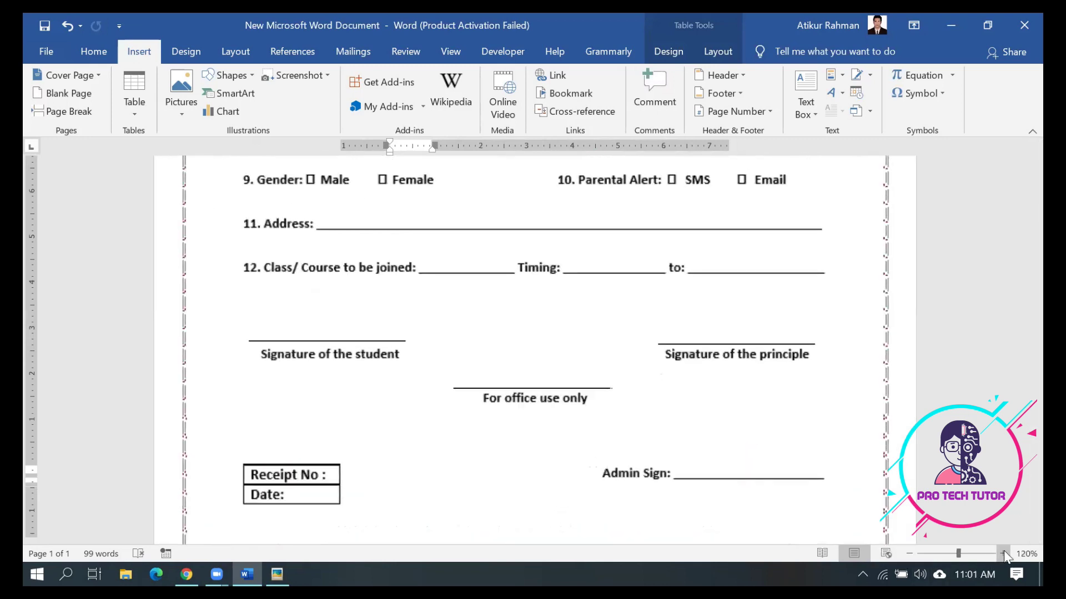
{"action": "scroll", "coordinate": [507, 496], "scroll_direction": "down", "scroll_amount": 1}
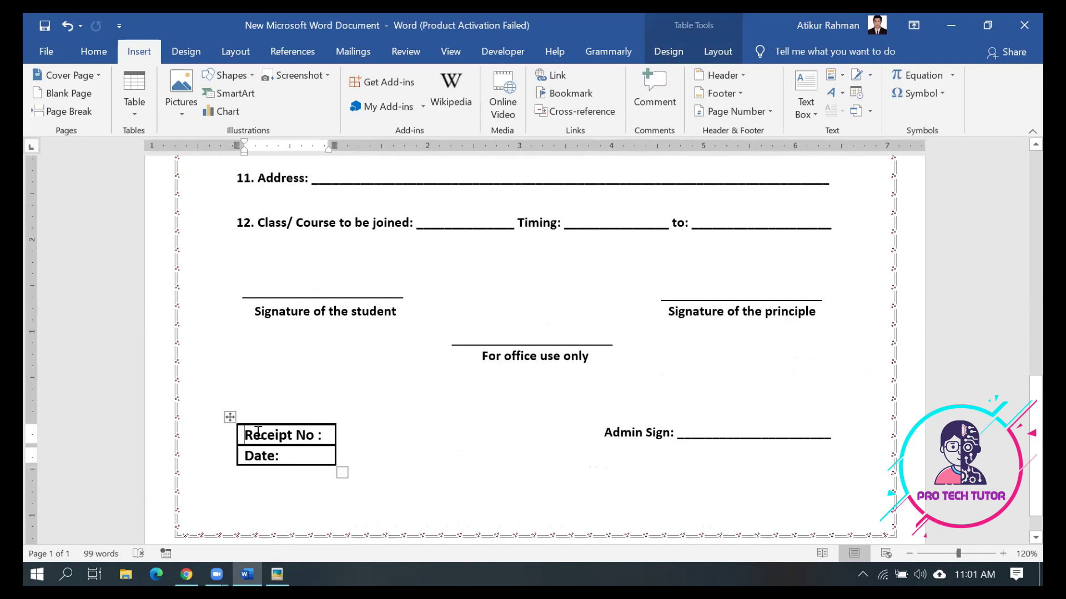
{"action": "left_click", "coordinate": [229, 417]}
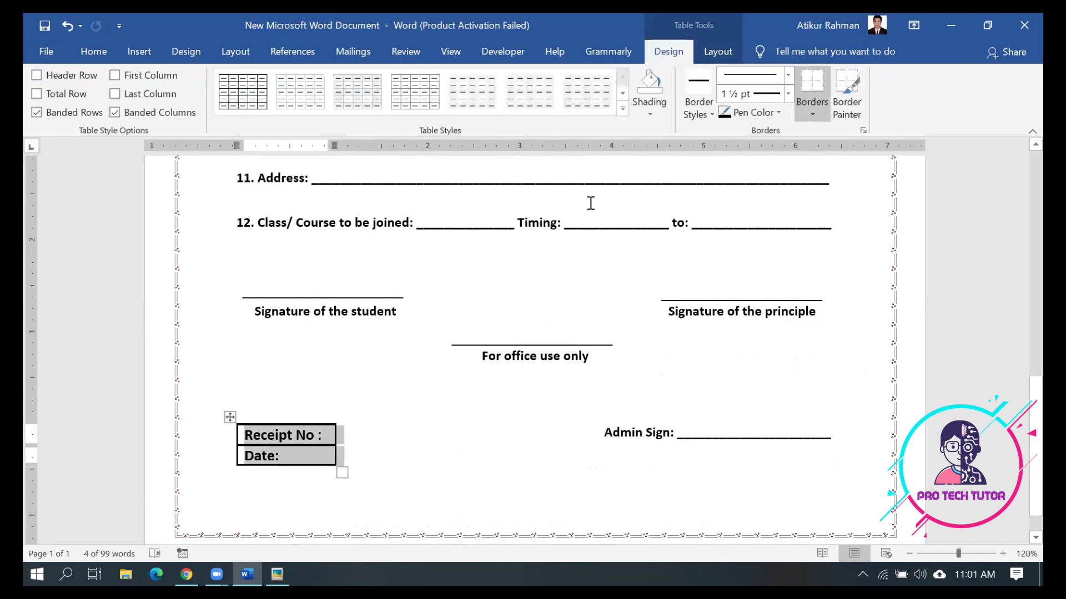
Try 1½ pt All Borders on the Receipt table, then undo the change
{"action": "left_click", "coordinate": [706, 114]}
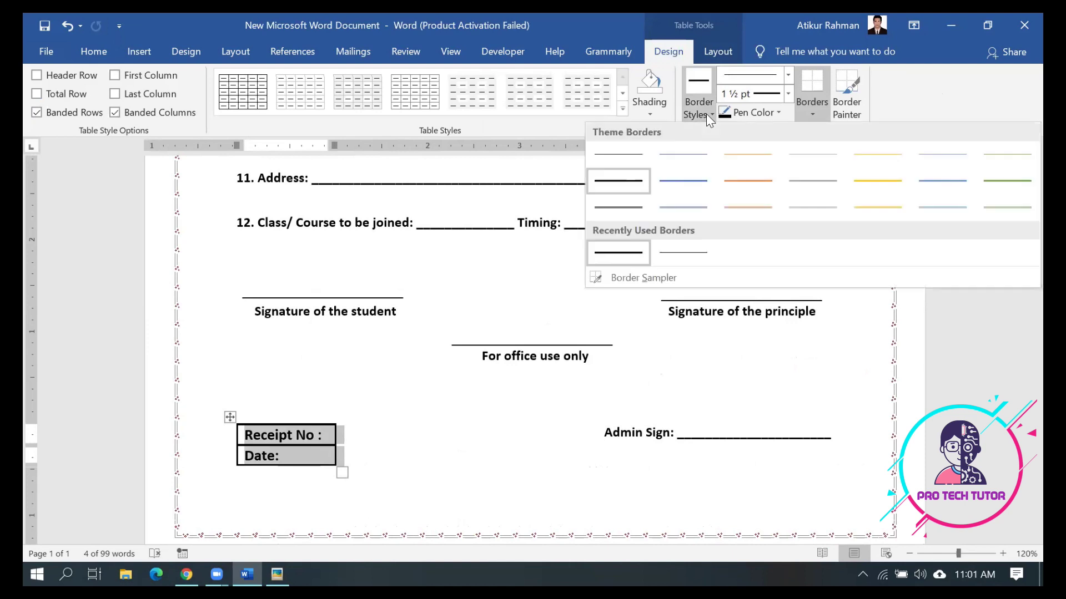
{"action": "left_click", "coordinate": [706, 114]}
{"action": "left_click", "coordinate": [787, 94]}
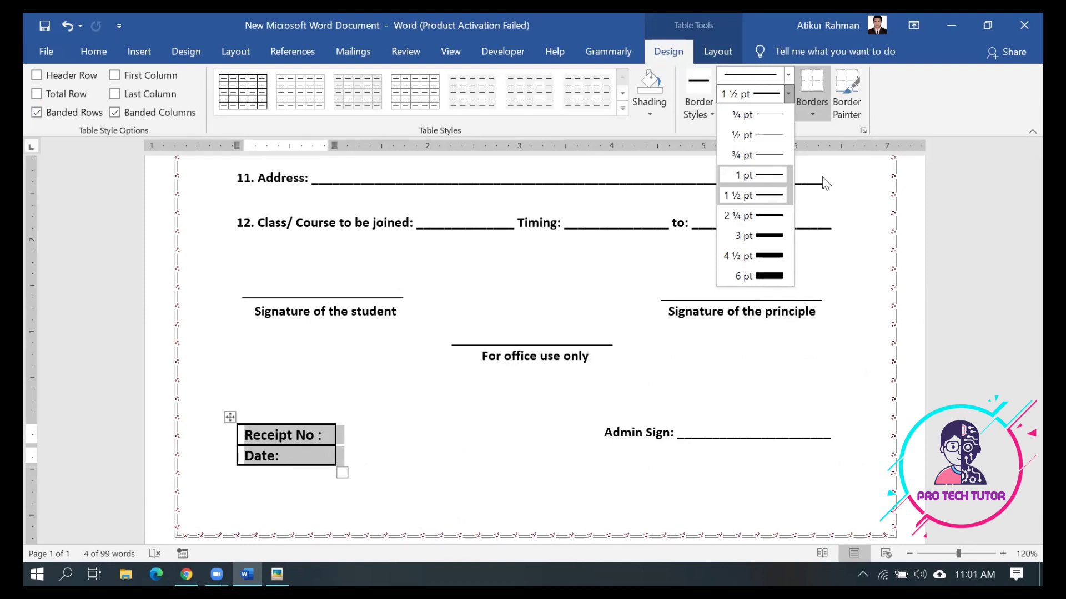
{"action": "left_click", "coordinate": [810, 113]}
{"action": "left_click", "coordinate": [811, 115]}
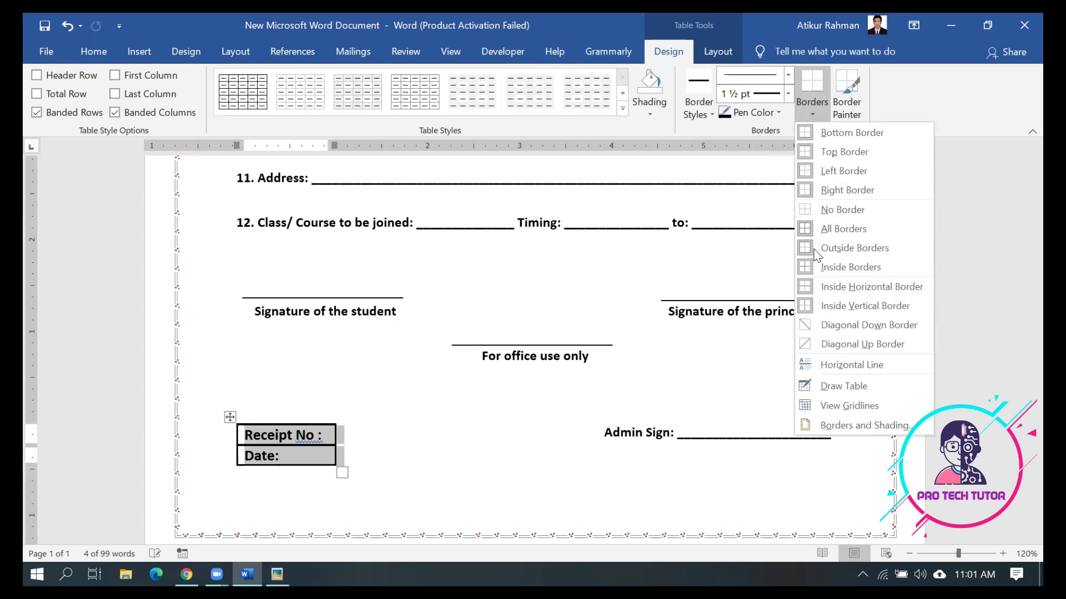
{"action": "left_click", "coordinate": [827, 234]}
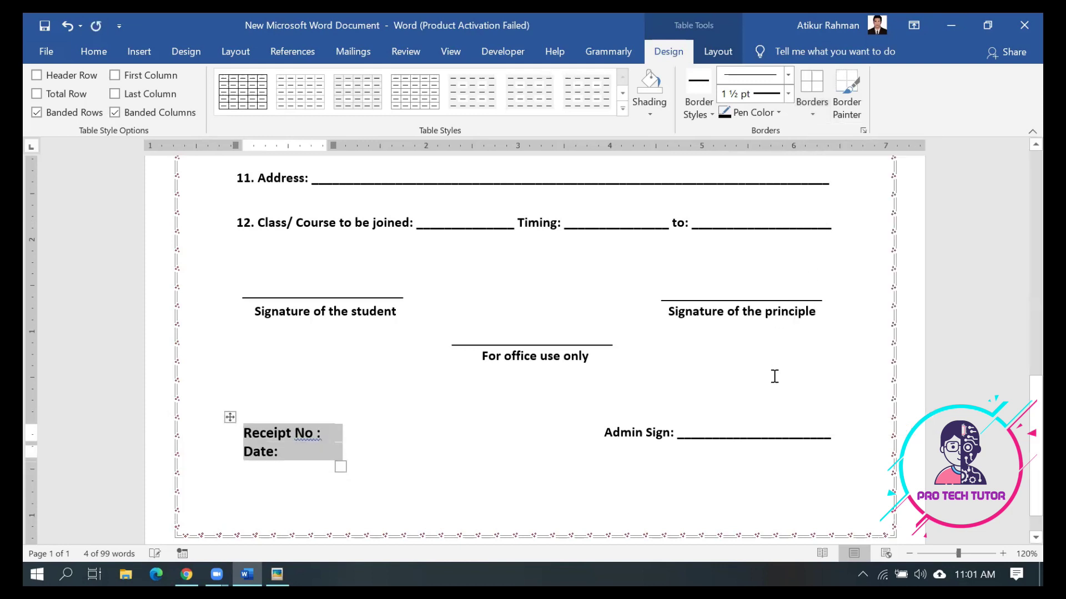
{"action": "left_click", "coordinate": [662, 392]}
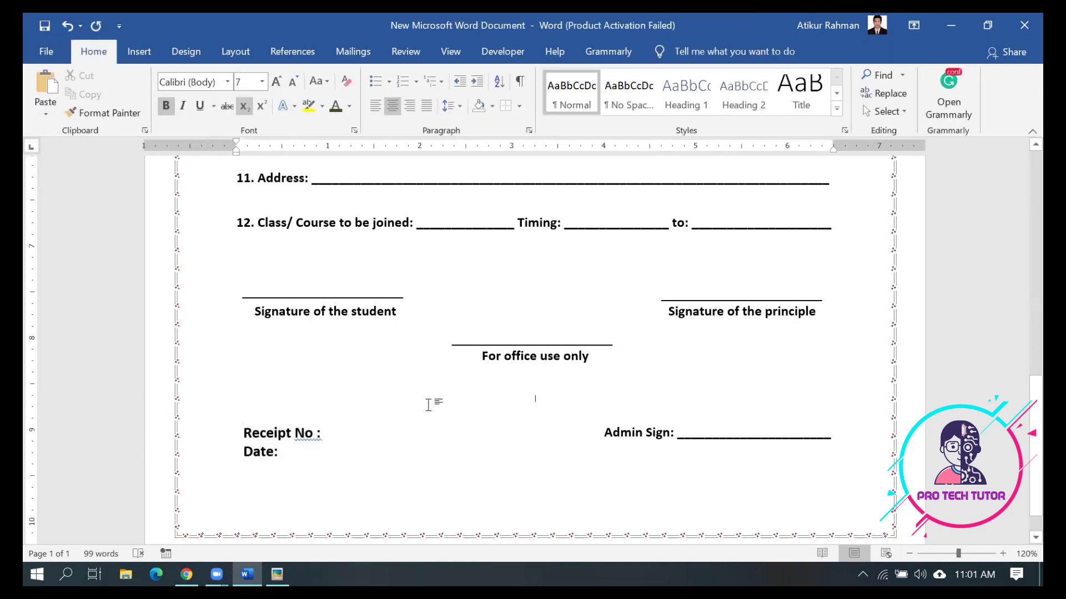
{"action": "key", "text": "ctrl+z"}
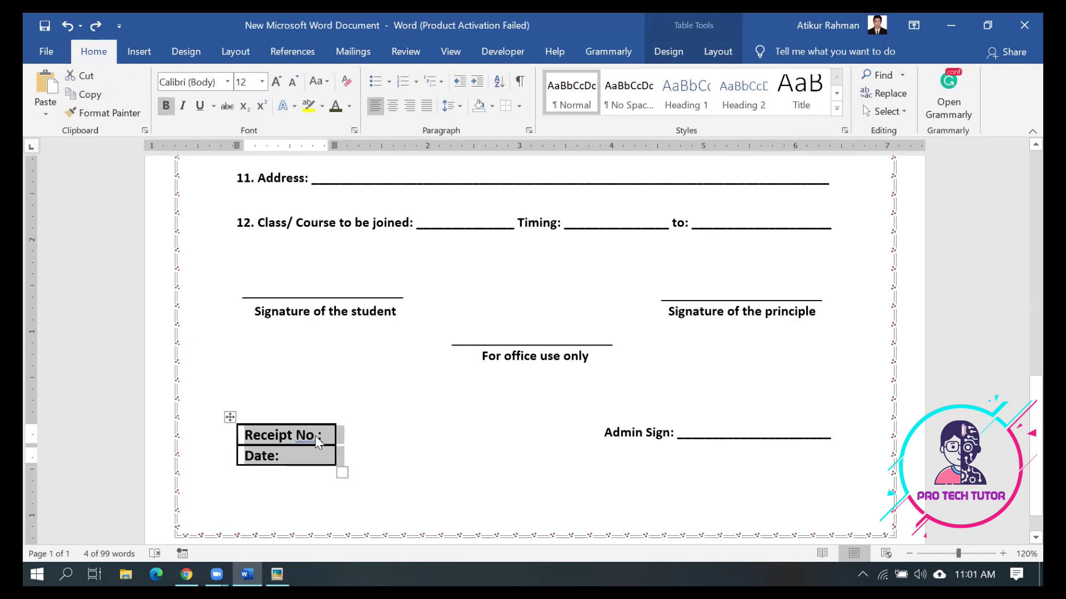
Delete the space before the colon in 'Receipt No :' and widen the table
{"action": "left_click", "coordinate": [321, 437]}
{"action": "key", "text": "BackSpace"}
{"action": "left_click_drag", "start_coordinate": [334, 442], "coordinate": [412, 442]}
{"action": "left_click", "coordinate": [480, 465]}
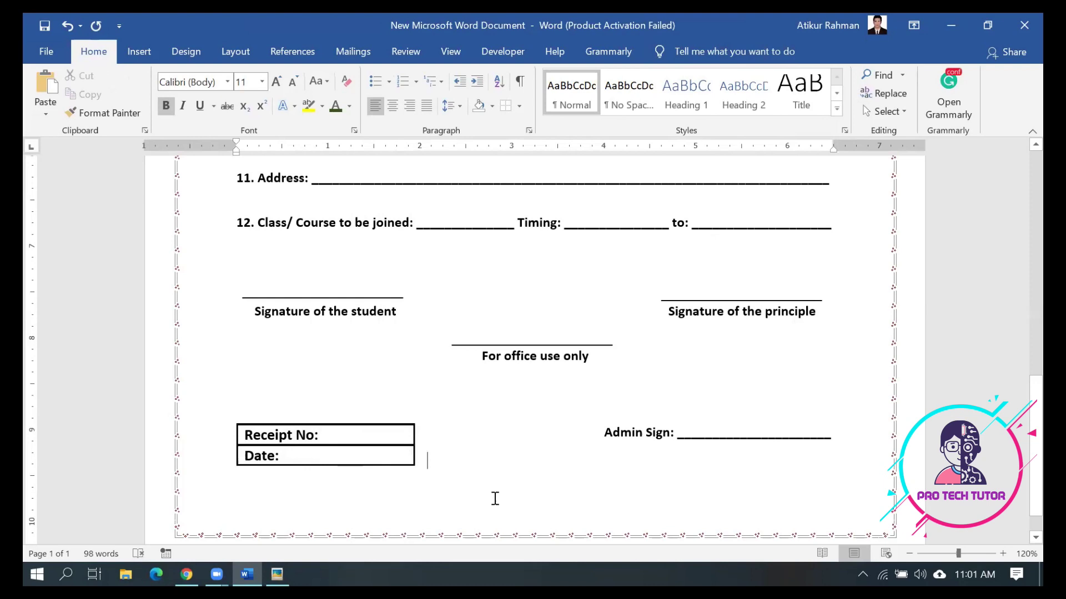
Check the signature line above 'Signature of the principle' and reopen the sample form in Picasa
{"action": "scroll", "coordinate": [483, 497], "scroll_direction": "up", "scroll_amount": 1}
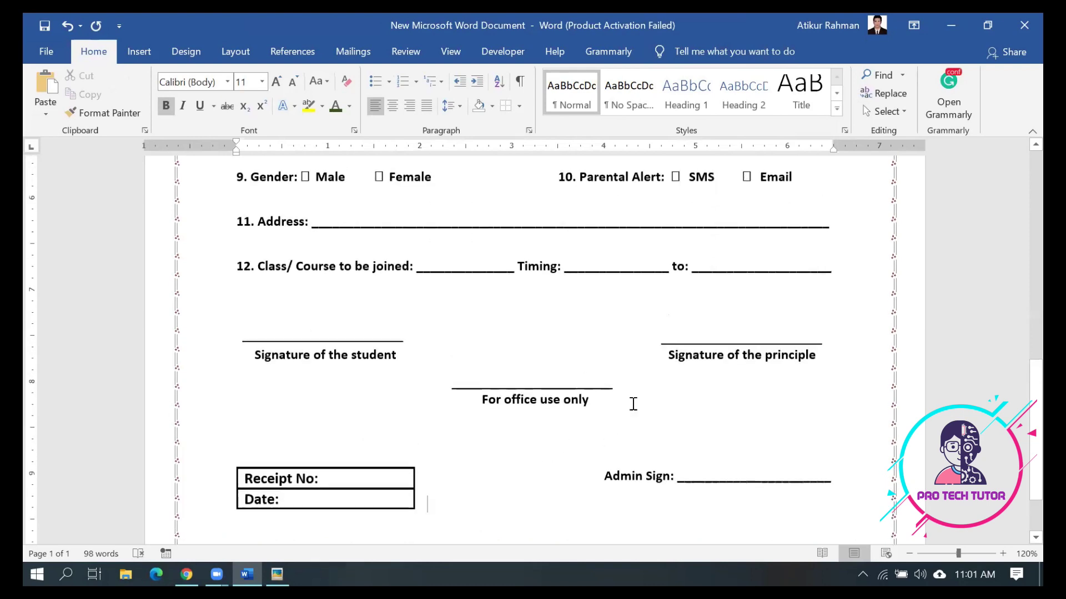
{"action": "left_click", "coordinate": [739, 343]}
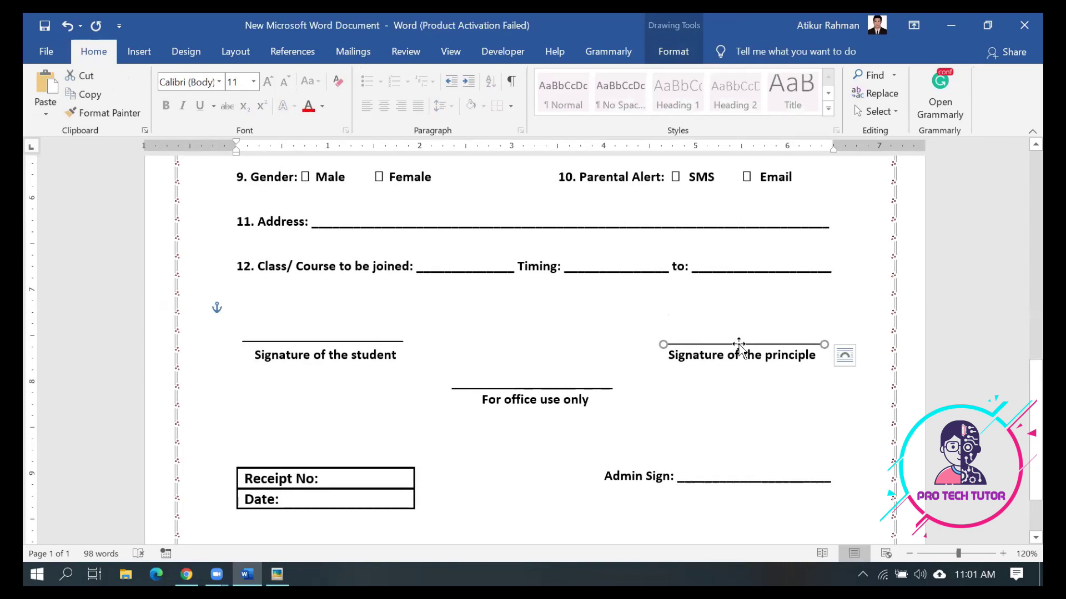
{"action": "left_click", "coordinate": [650, 409]}
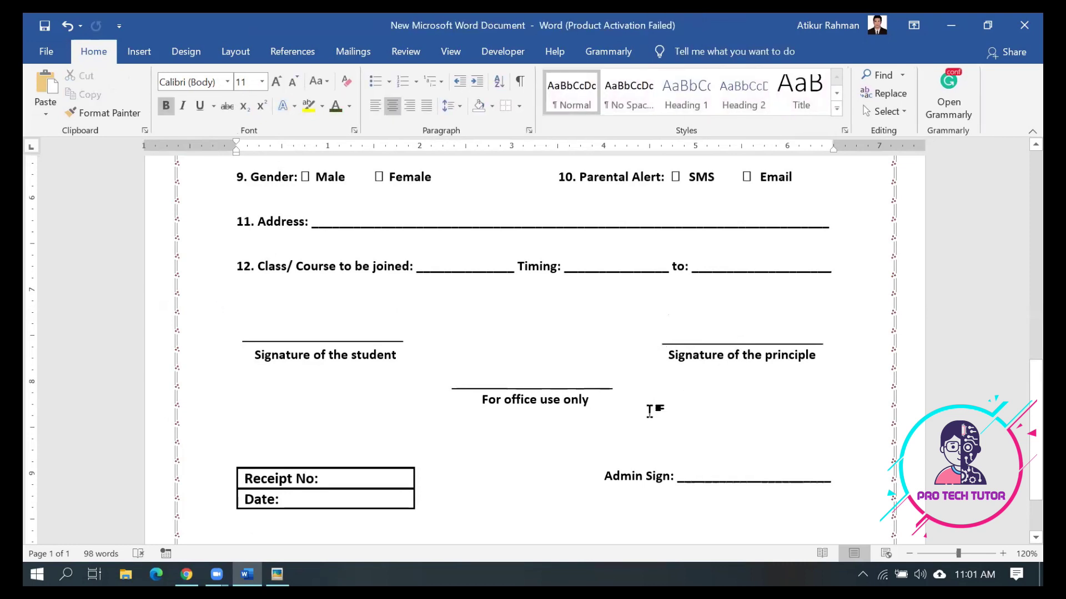
{"action": "left_click", "coordinate": [276, 575]}
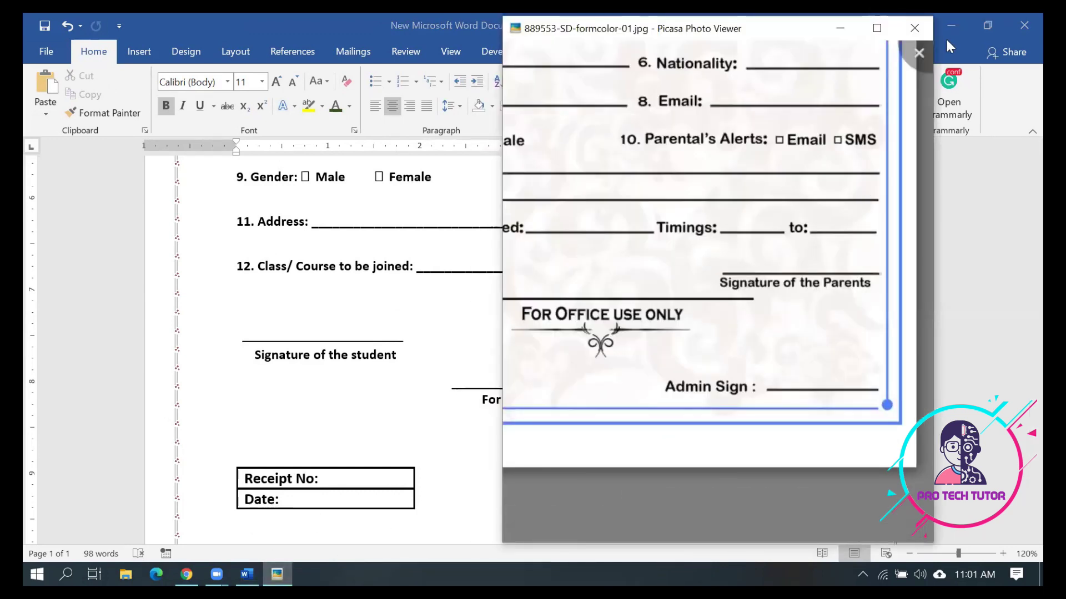
View the whole sample form full screen, then exit full screen and close Picasa
{"action": "left_click", "coordinate": [876, 29]}
{"action": "scroll", "coordinate": [779, 320], "scroll_direction": "down", "scroll_amount": 1}
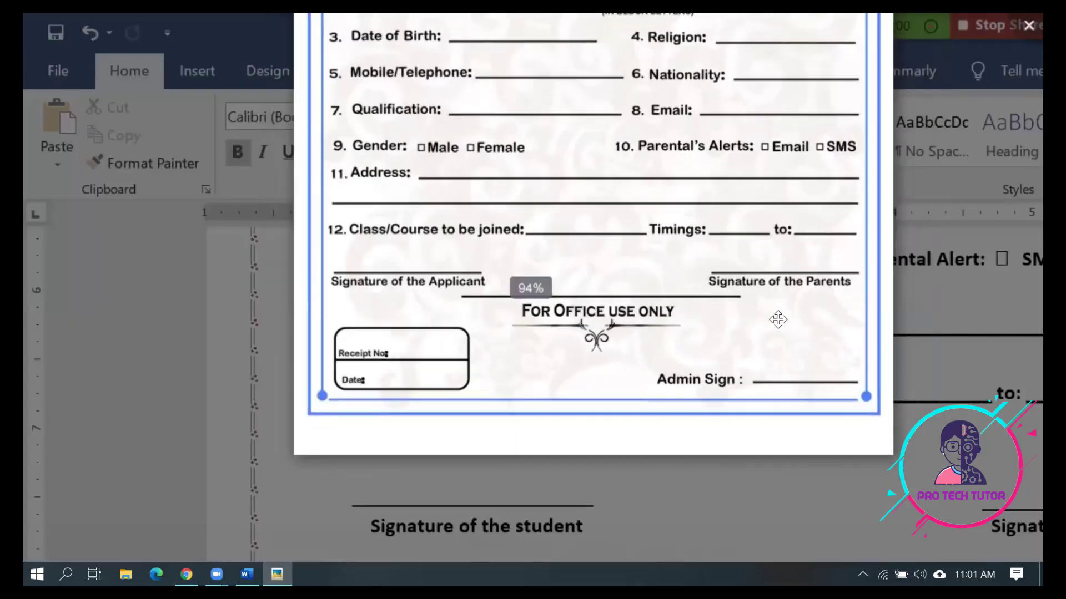
{"action": "scroll", "coordinate": [778, 319], "scroll_direction": "down", "scroll_amount": 3}
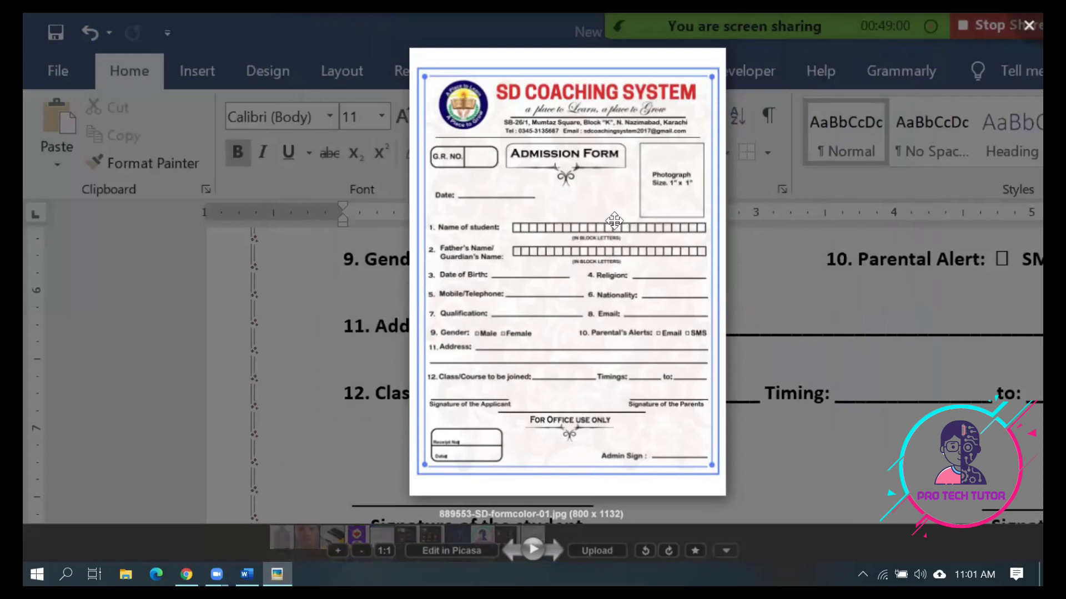
{"action": "left_click", "coordinate": [337, 364]}
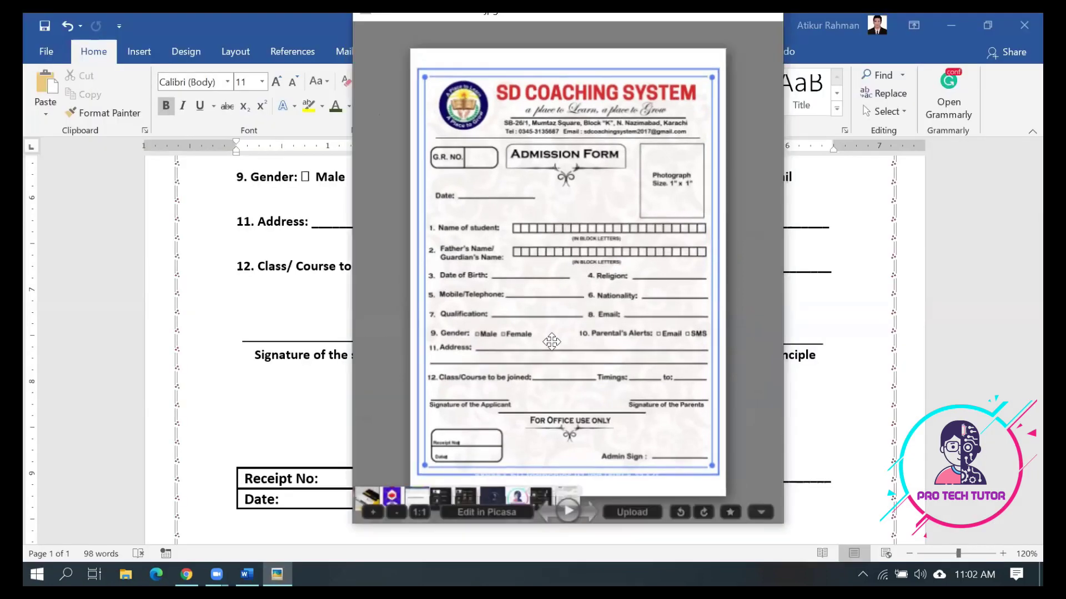
{"action": "left_click", "coordinate": [879, 283]}
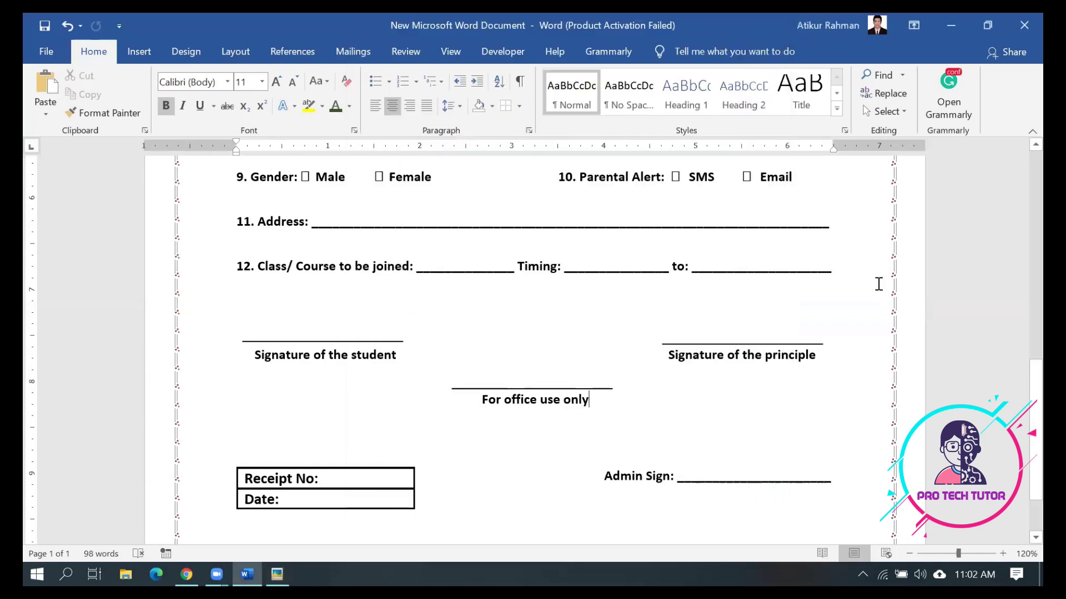
Zoom out to 40% so the entire admission form page fits on screen
{"action": "left_click", "coordinate": [909, 553]}
{"action": "left_click", "coordinate": [909, 553]}
{"action": "left_click", "coordinate": [909, 554]}
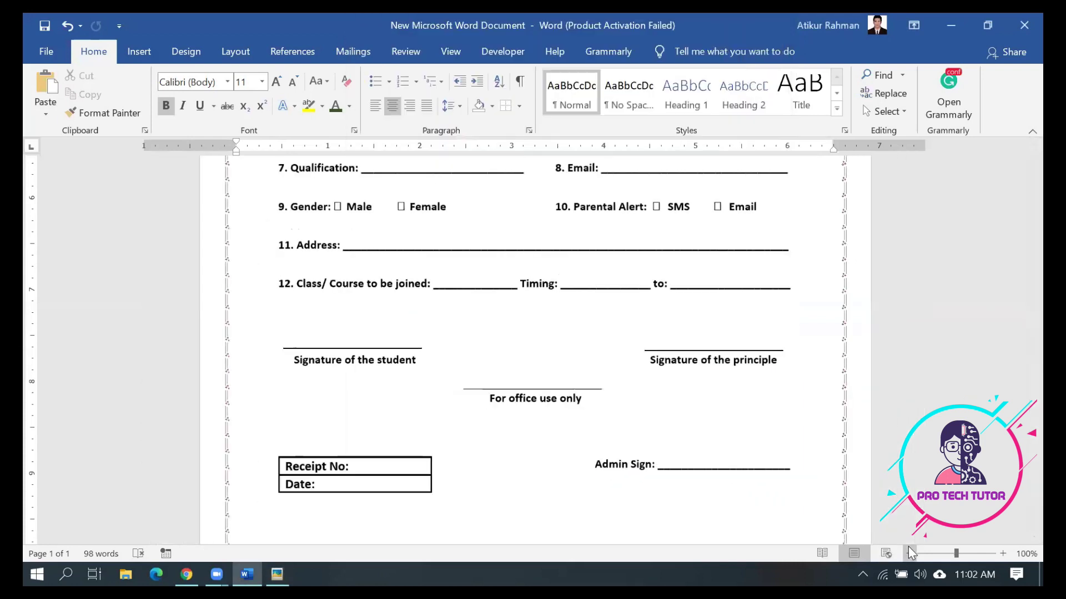
{"action": "left_click", "coordinate": [909, 553]}
{"action": "left_click", "coordinate": [909, 553]}
{"action": "left_click", "coordinate": [909, 554]}
{"action": "left_click", "coordinate": [909, 554]}
{"action": "left_click", "coordinate": [910, 554]}
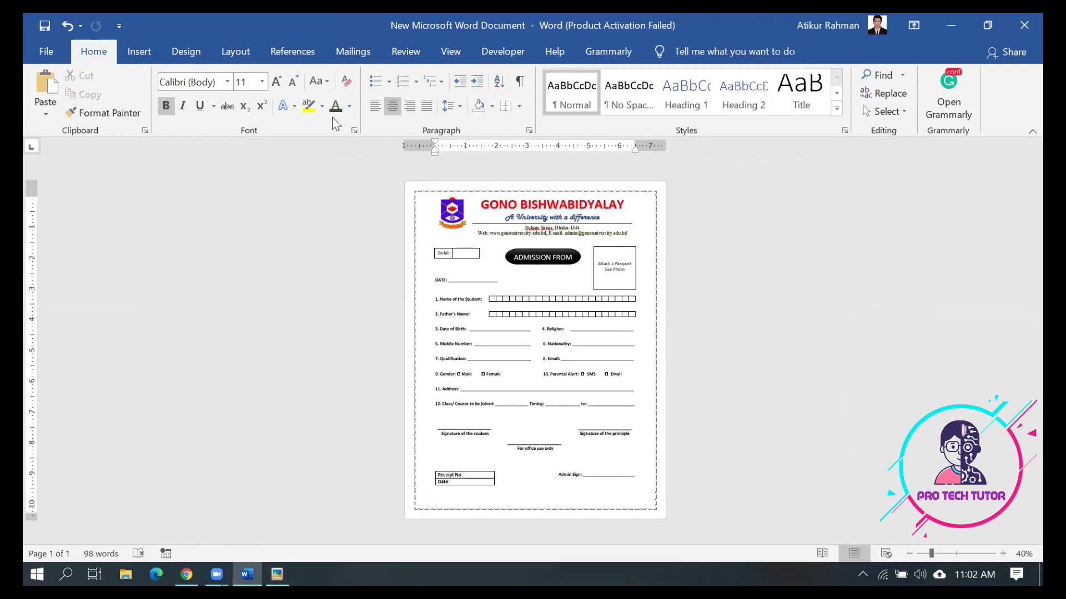
{"action": "left_click", "coordinate": [150, 54]}
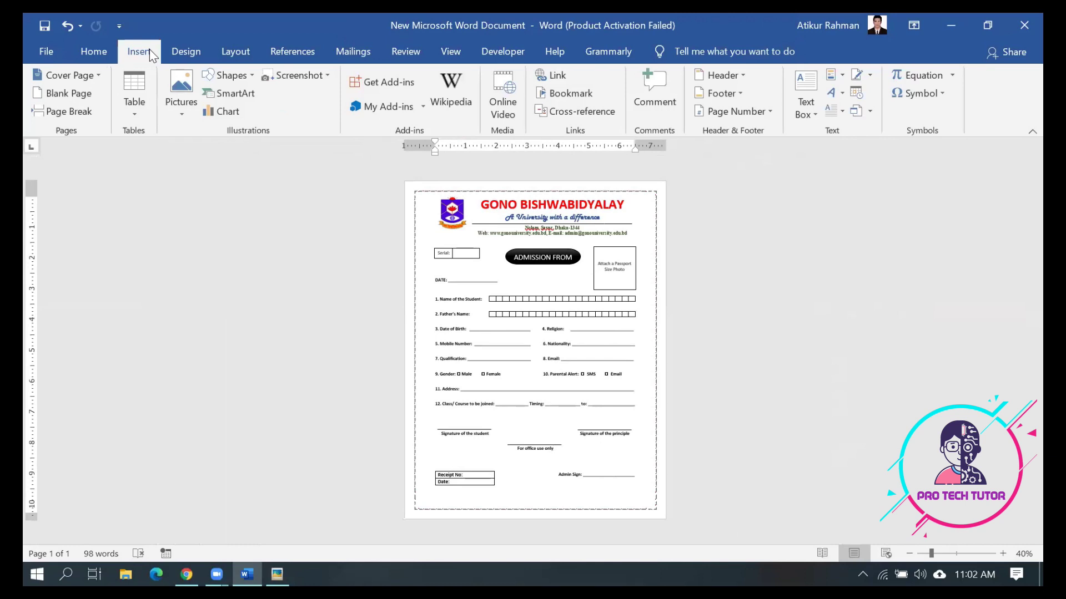
Open the Custom Watermark dialog and select the Picture watermark option
{"action": "left_click", "coordinate": [188, 45]}
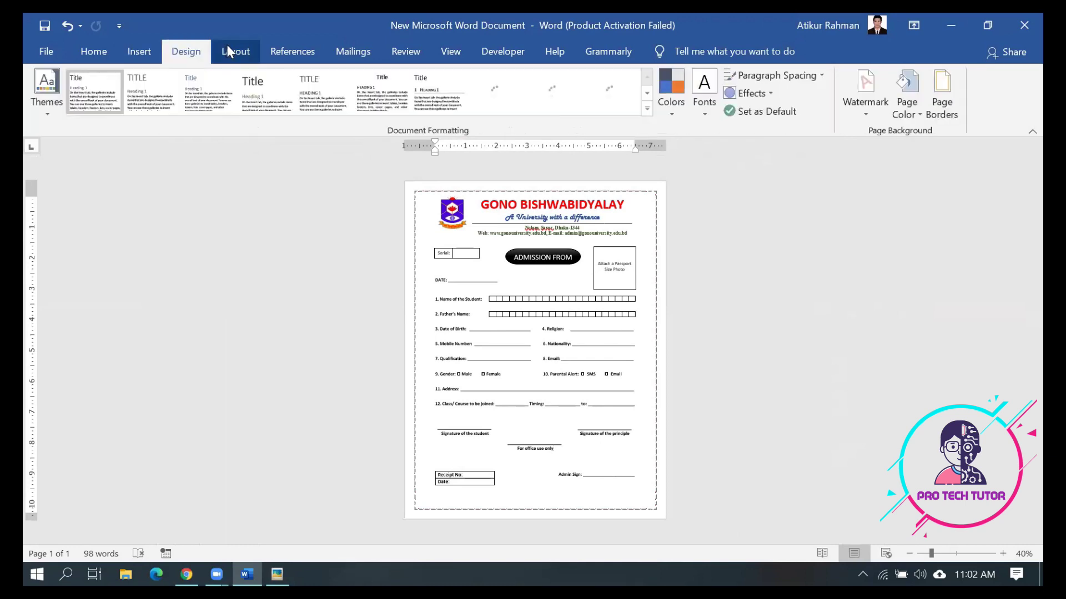
{"action": "left_click", "coordinate": [870, 112]}
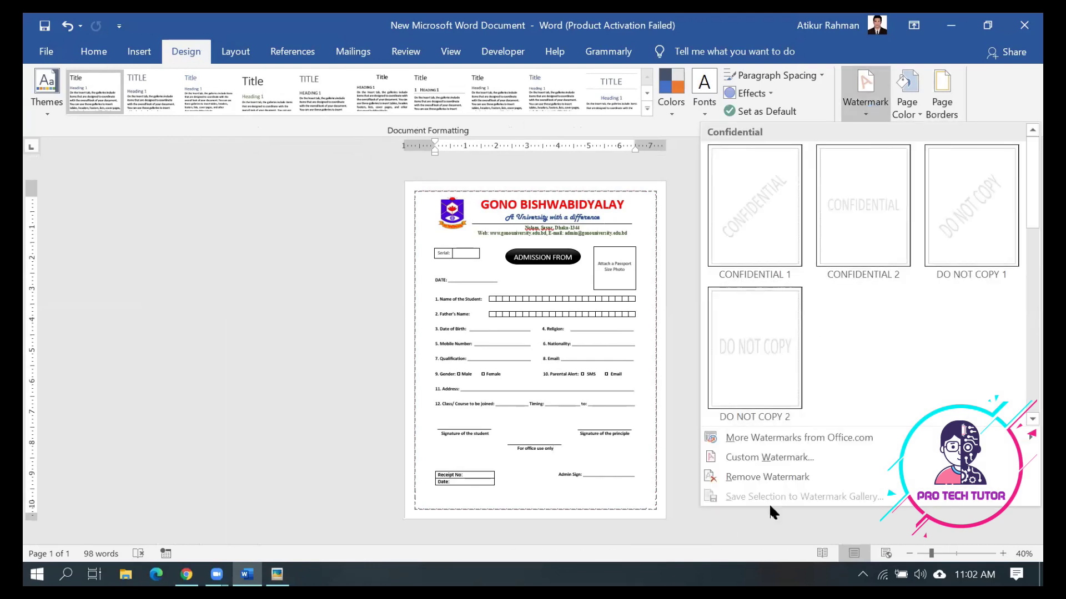
{"action": "left_click", "coordinate": [769, 457]}
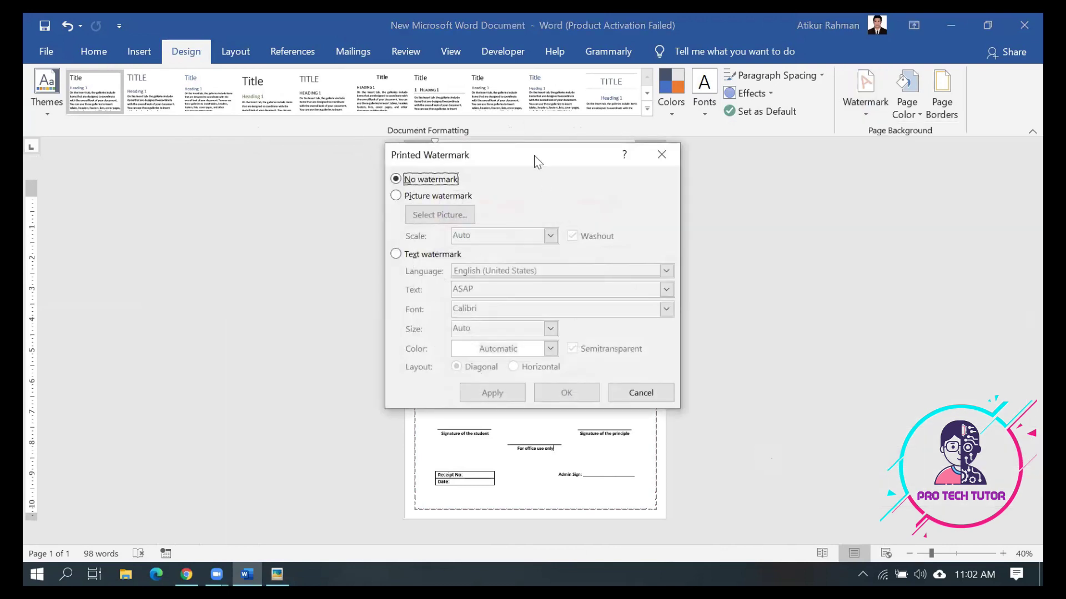
{"action": "left_click_drag", "start_coordinate": [534, 155], "coordinate": [833, 182]}
{"action": "left_click", "coordinate": [702, 223]}
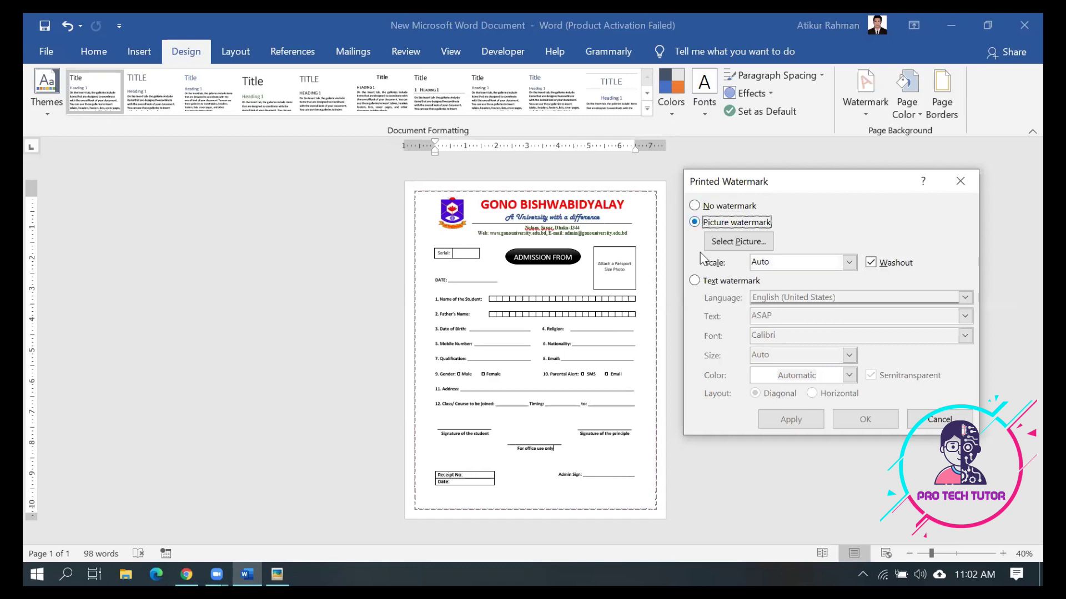
{"action": "left_click", "coordinate": [695, 281]}
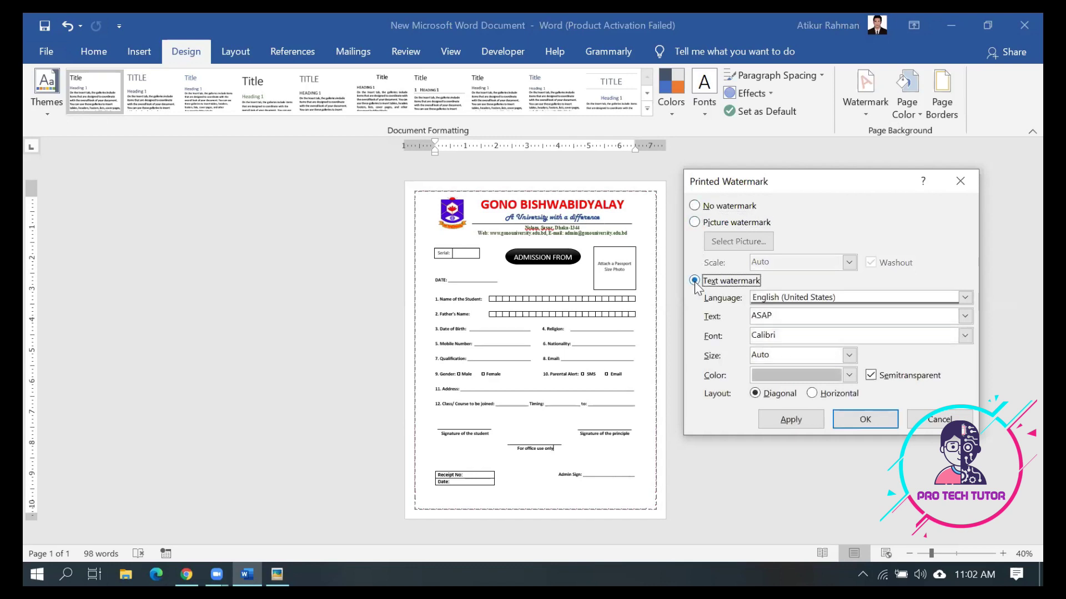
{"action": "left_click", "coordinate": [694, 222]}
Choose images.png from the Desktop as the washed-out watermark picture and apply it
{"action": "left_click", "coordinate": [756, 246]}
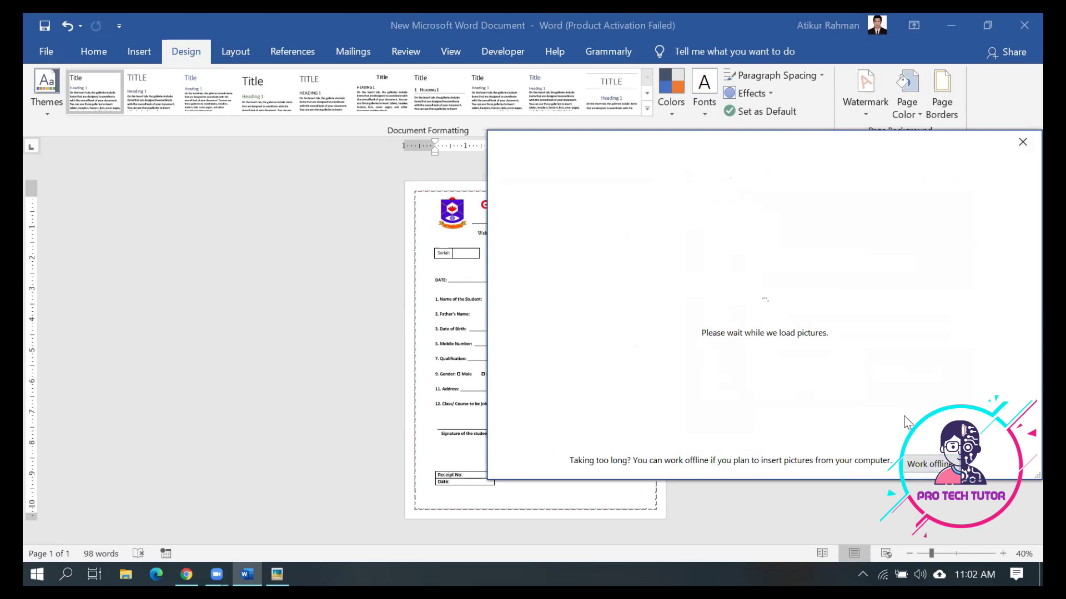
{"action": "left_click", "coordinate": [929, 465]}
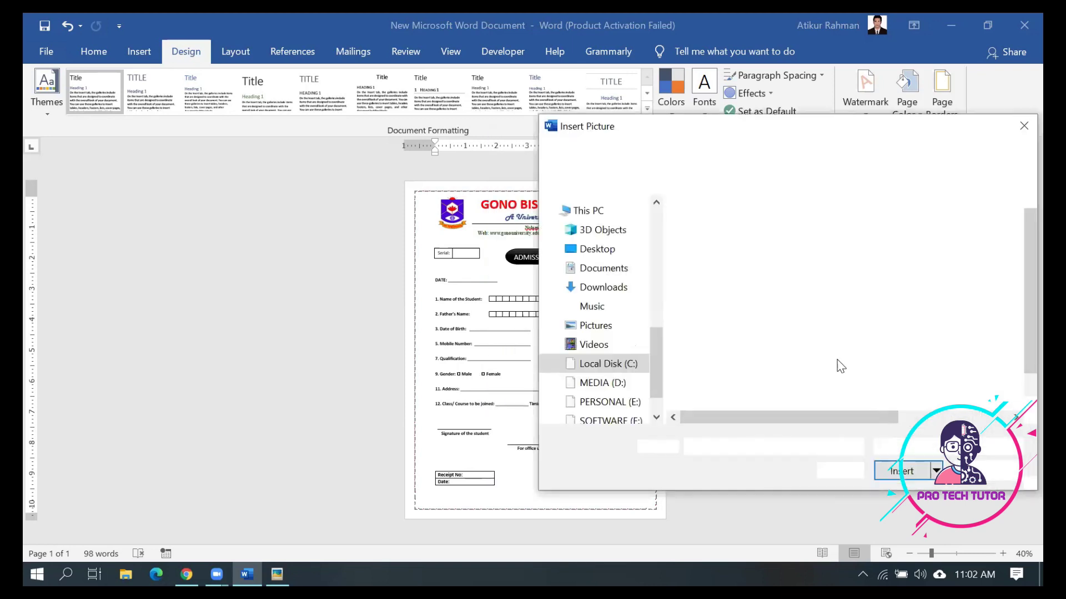
{"action": "left_click", "coordinate": [608, 251]}
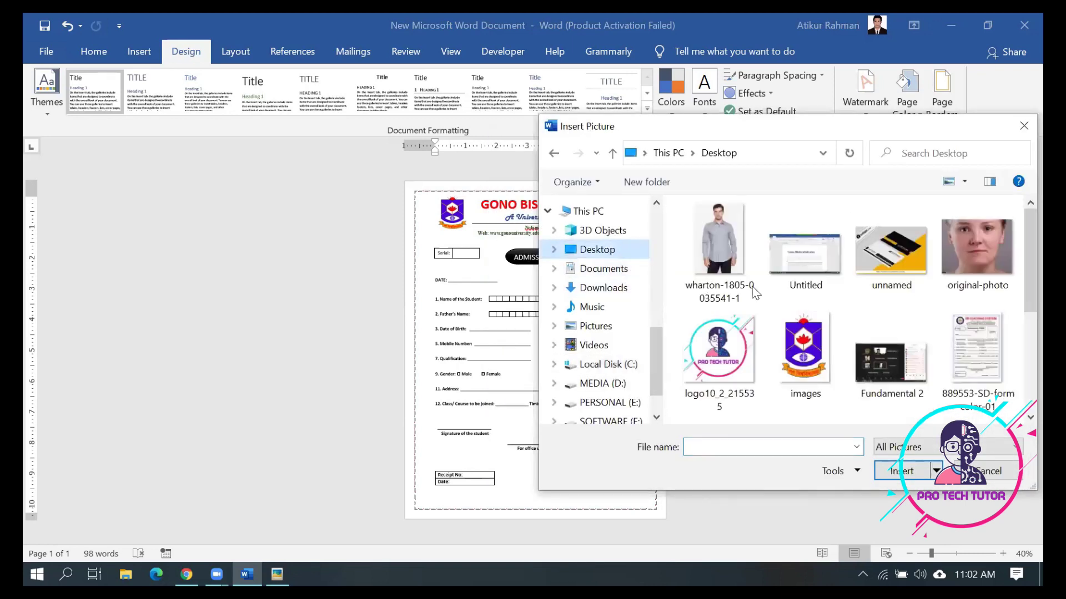
{"action": "left_click", "coordinate": [805, 349]}
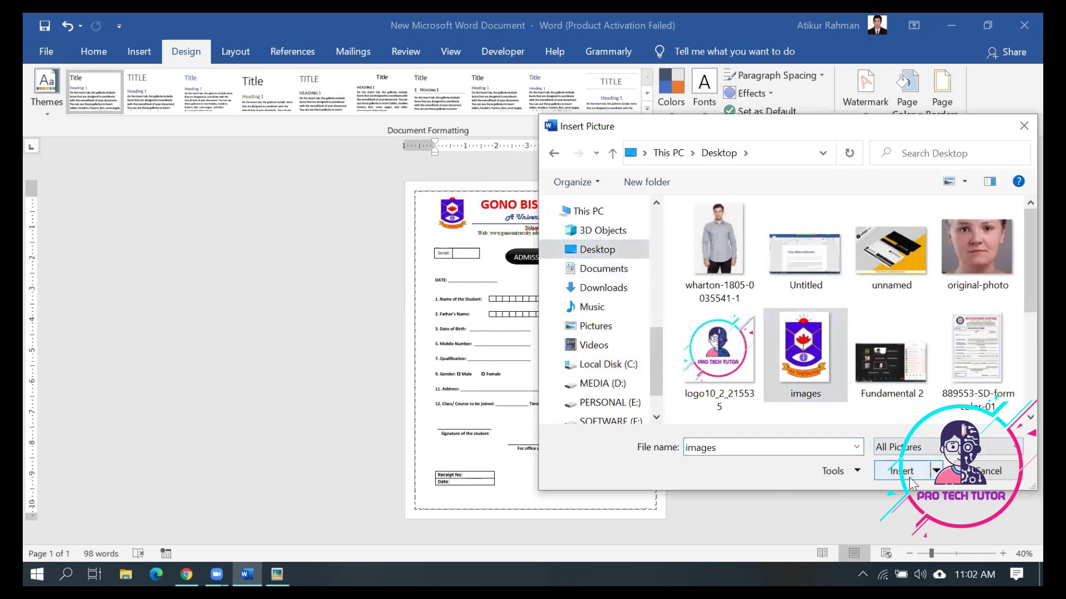
{"action": "left_click", "coordinate": [909, 476]}
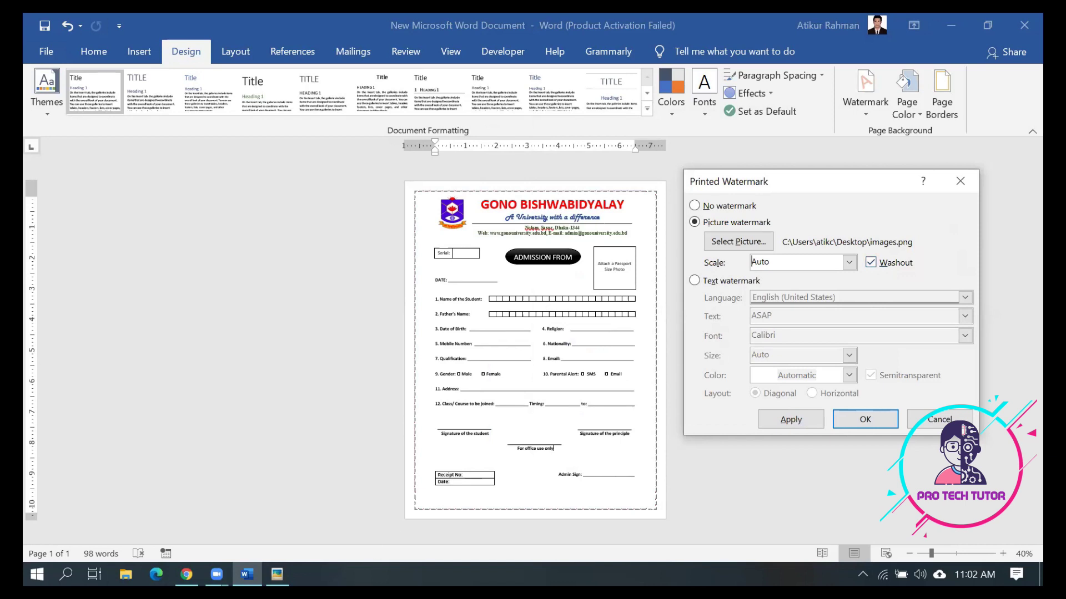
{"action": "left_click", "coordinate": [277, 575]}
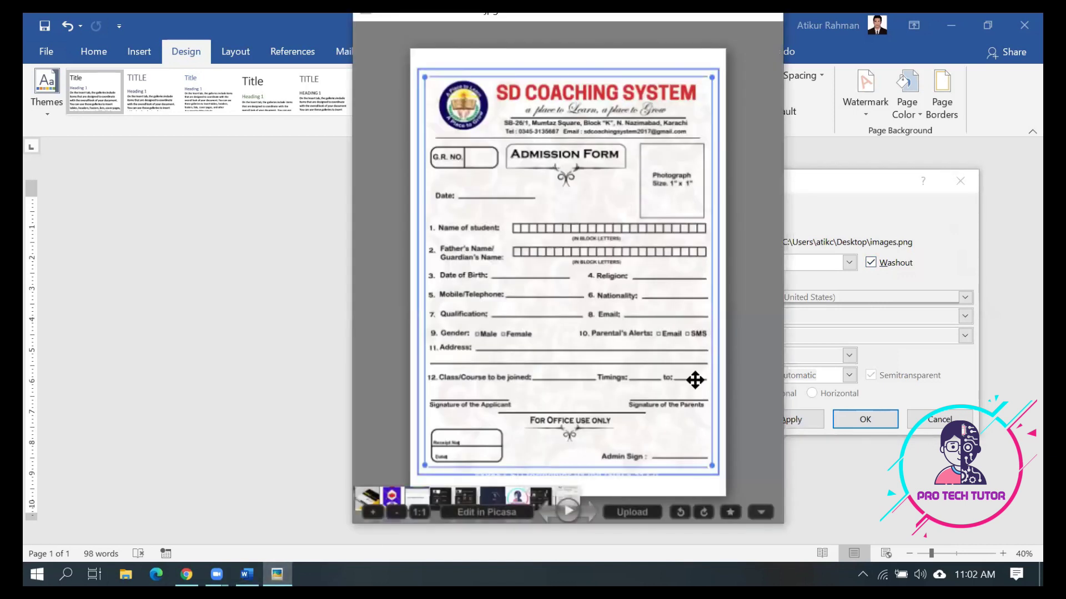
{"action": "left_click", "coordinate": [894, 288]}
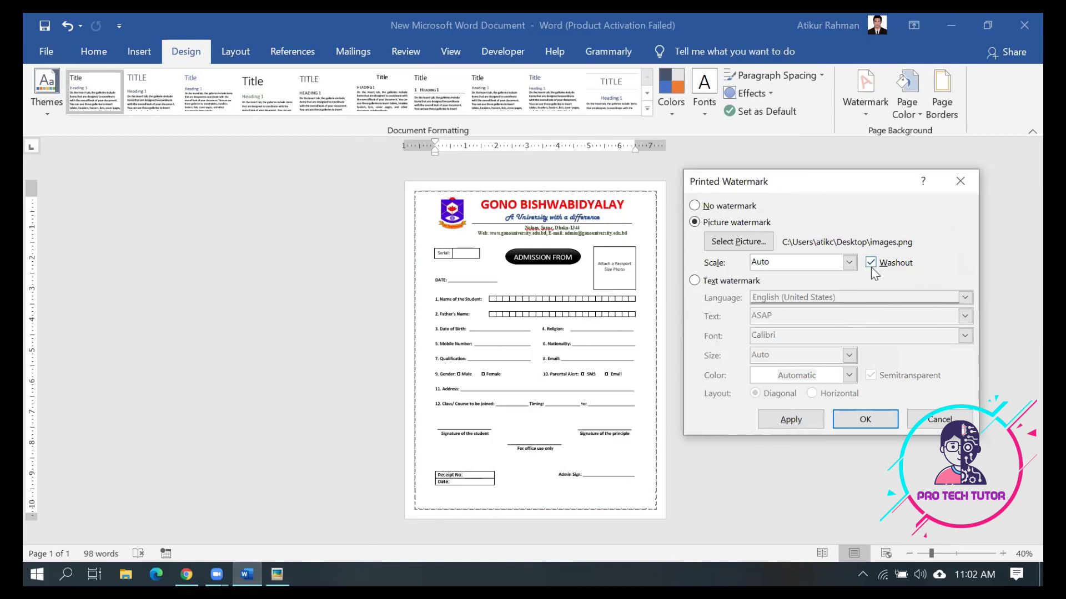
{"action": "left_click", "coordinate": [815, 421]}
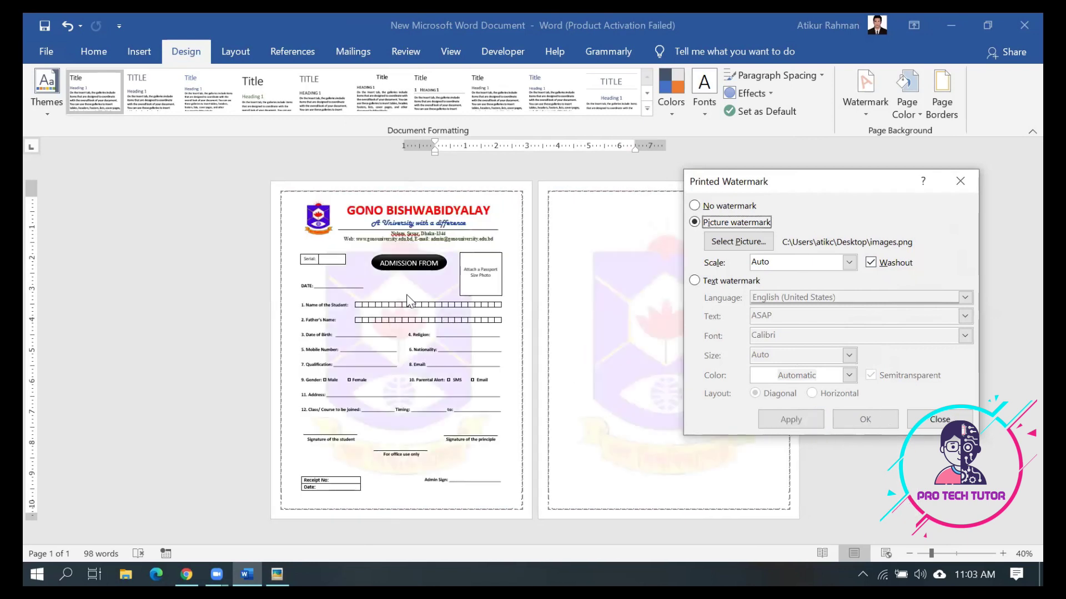
Close the watermark dialog, review the watermarked form, then switch to the meeting window
{"action": "left_click", "coordinate": [935, 422]}
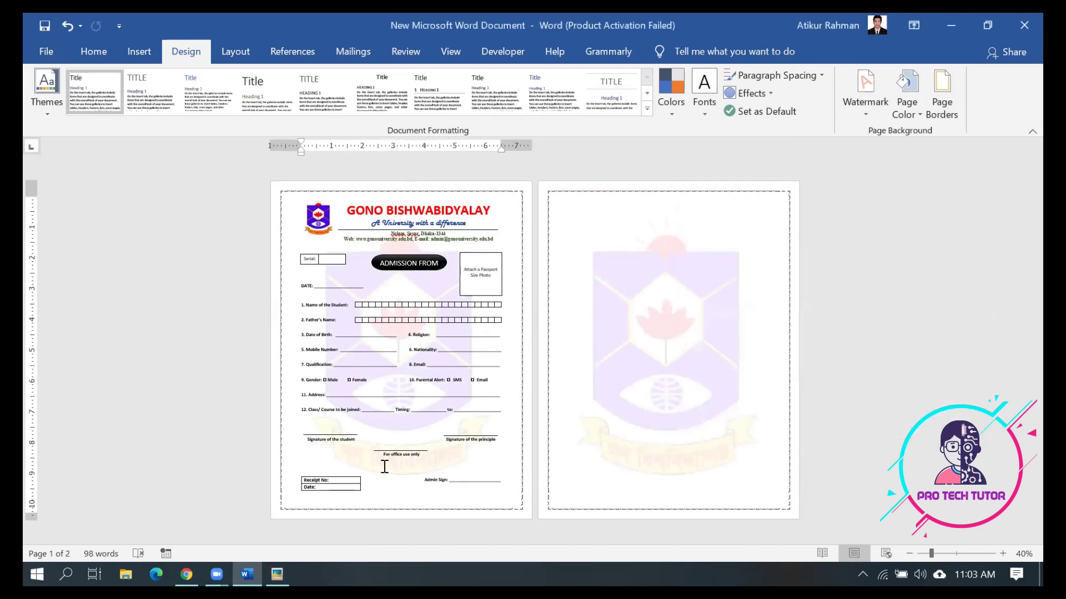
{"action": "scroll", "coordinate": [582, 392], "scroll_direction": "up", "scroll_amount": 5, "text": "ctrl"}
{"action": "scroll", "coordinate": [585, 391], "scroll_direction": "down", "scroll_amount": 2}
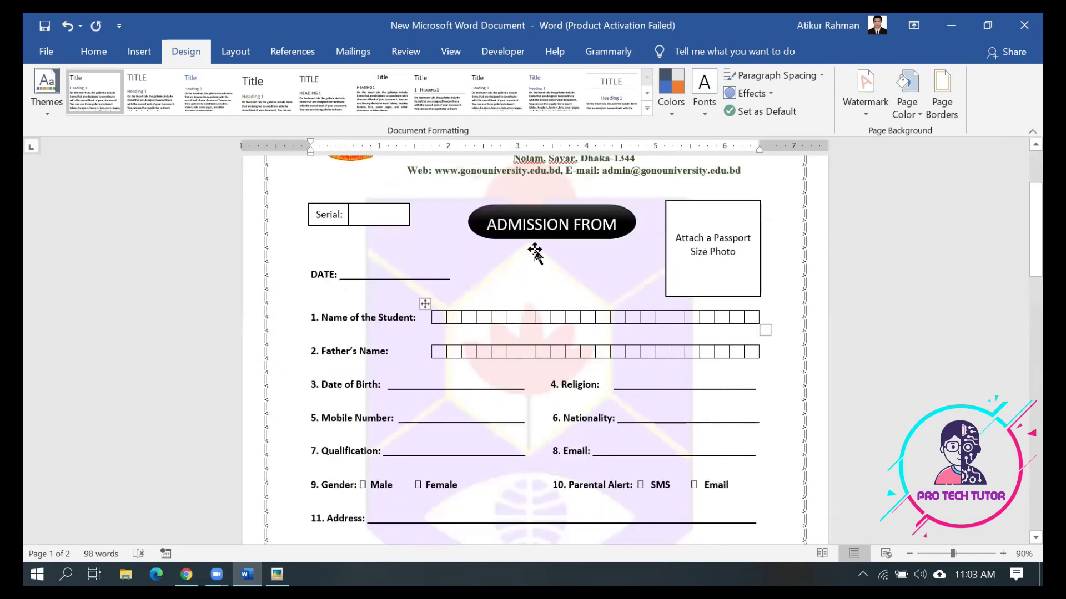
{"action": "scroll", "coordinate": [573, 324], "scroll_direction": "down", "scroll_amount": 2}
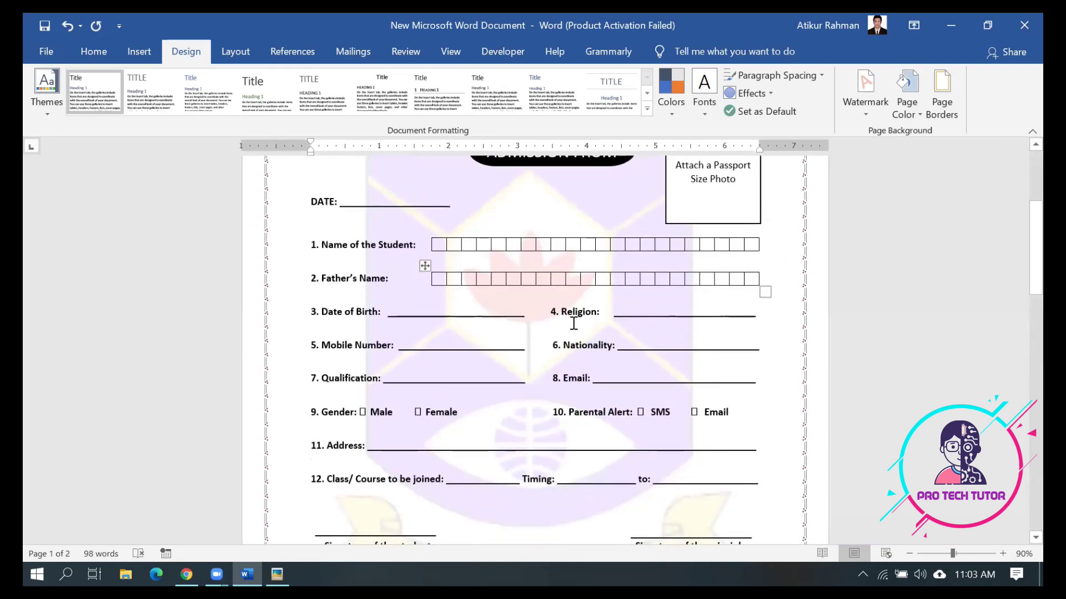
{"action": "scroll", "coordinate": [573, 323], "scroll_direction": "down", "scroll_amount": 2}
{"action": "scroll", "coordinate": [574, 323], "scroll_direction": "down", "scroll_amount": 3}
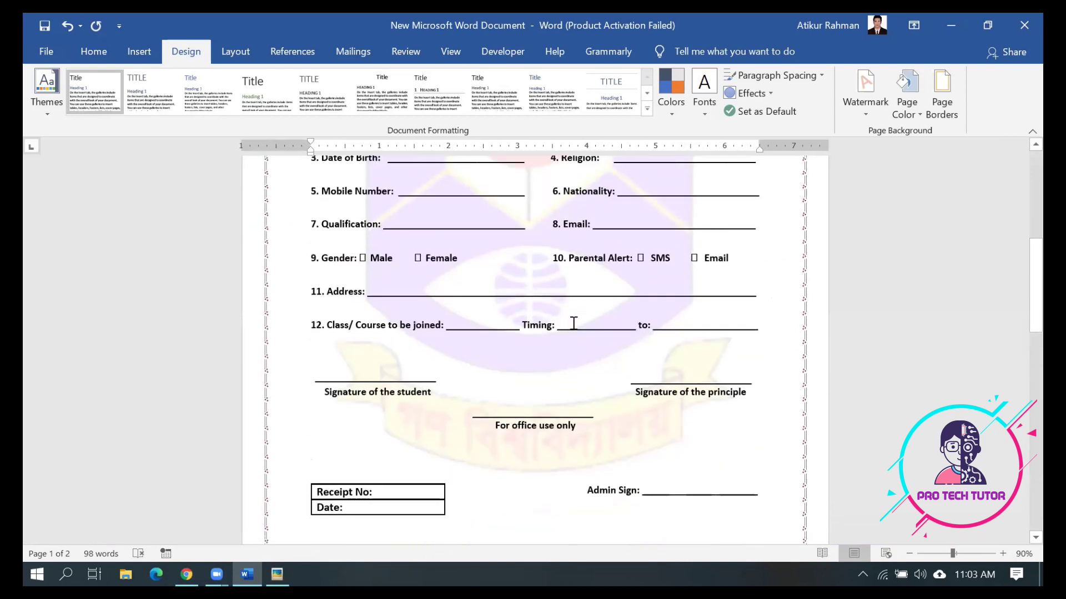
{"action": "scroll", "coordinate": [573, 323], "scroll_direction": "up", "scroll_amount": 10}
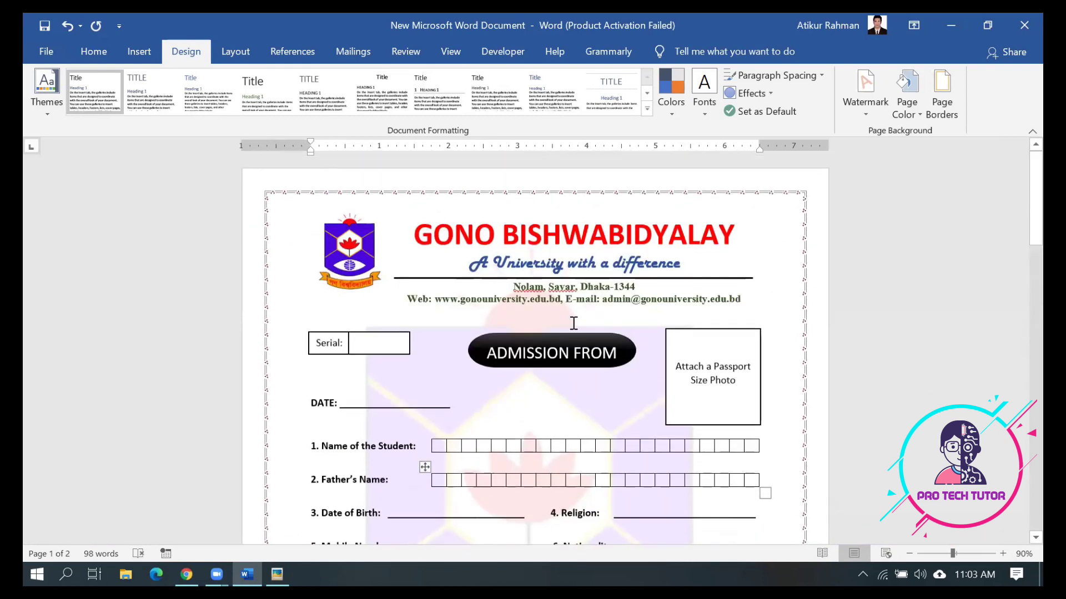
{"action": "scroll", "coordinate": [573, 324], "scroll_direction": "down", "scroll_amount": 2}
{"action": "scroll", "coordinate": [573, 324], "scroll_direction": "down", "scroll_amount": 1}
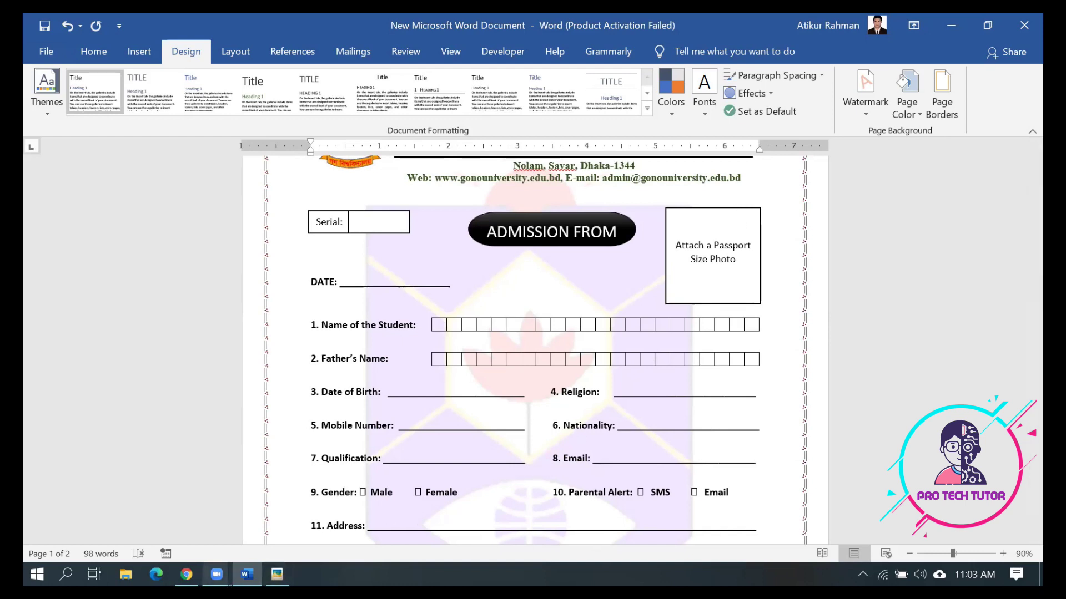
{"action": "mouse_move", "coordinate": [217, 575]}
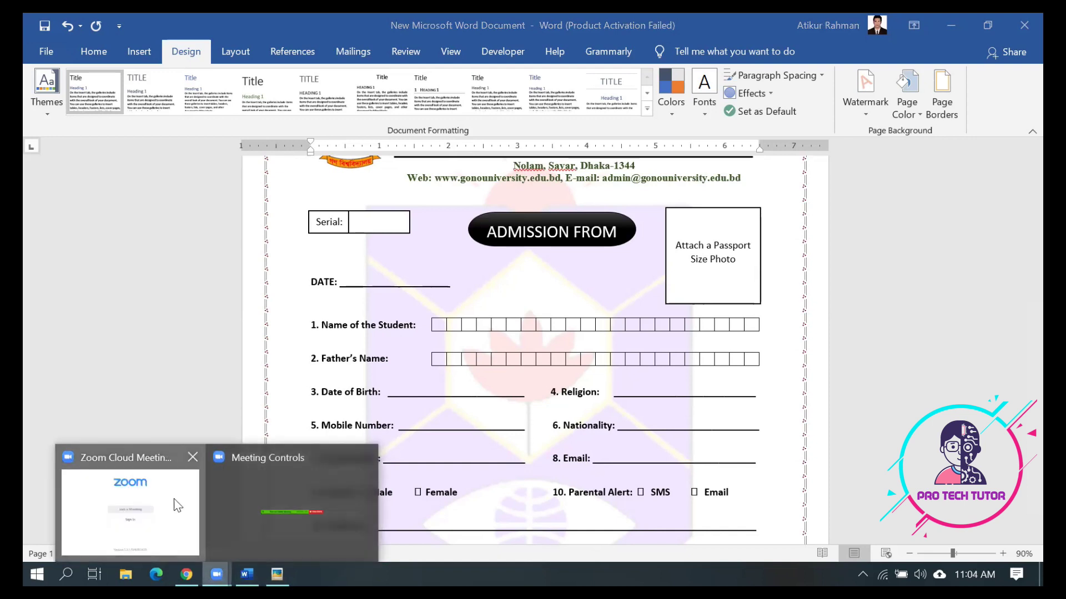
{"action": "left_click", "coordinate": [180, 508]}
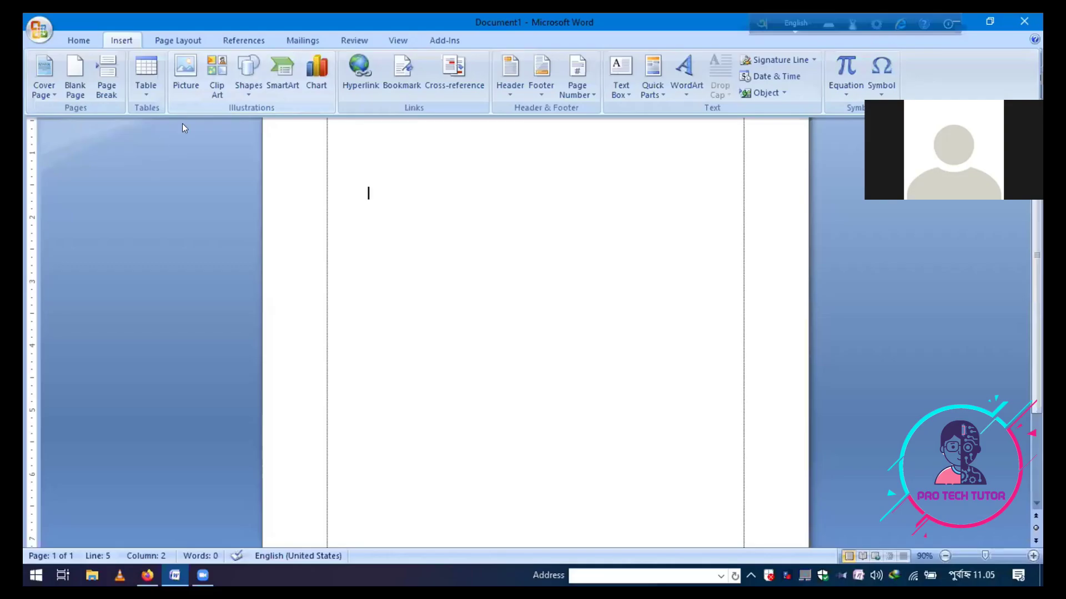
Minimize the Word 2007 ribbon, then show the Home, Insert and Page Layout tabs
{"action": "double_click", "coordinate": [120, 40]}
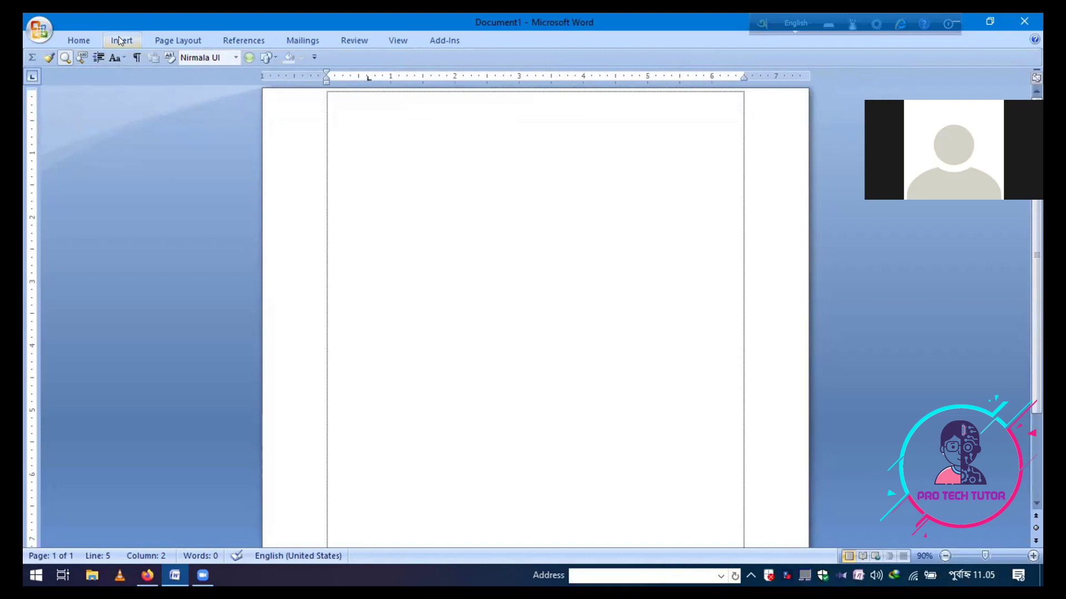
{"action": "left_click", "coordinate": [120, 40]}
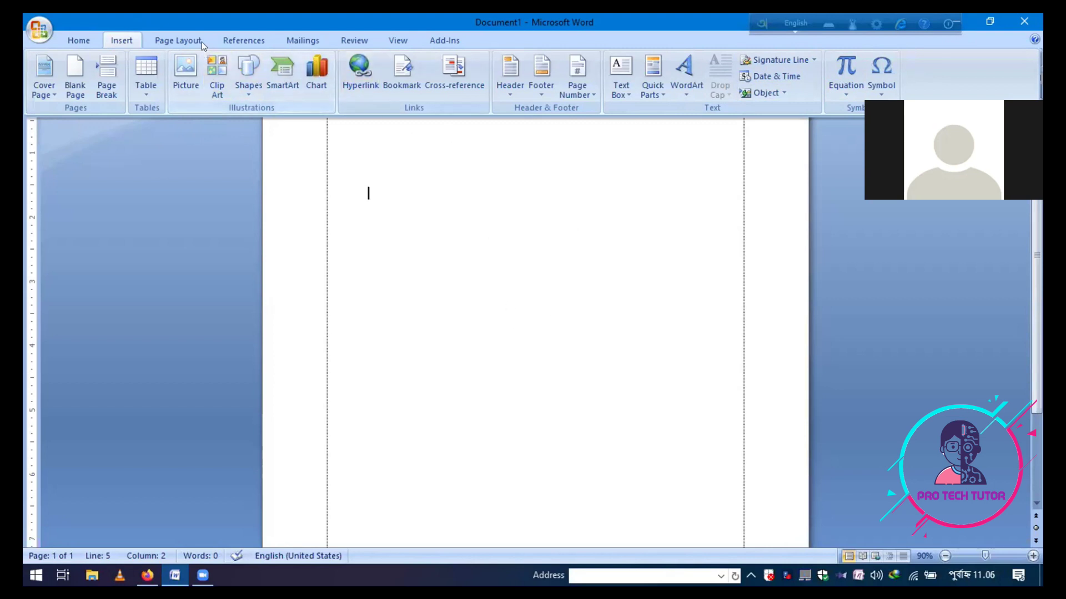
{"action": "key", "text": "ctrl+F1"}
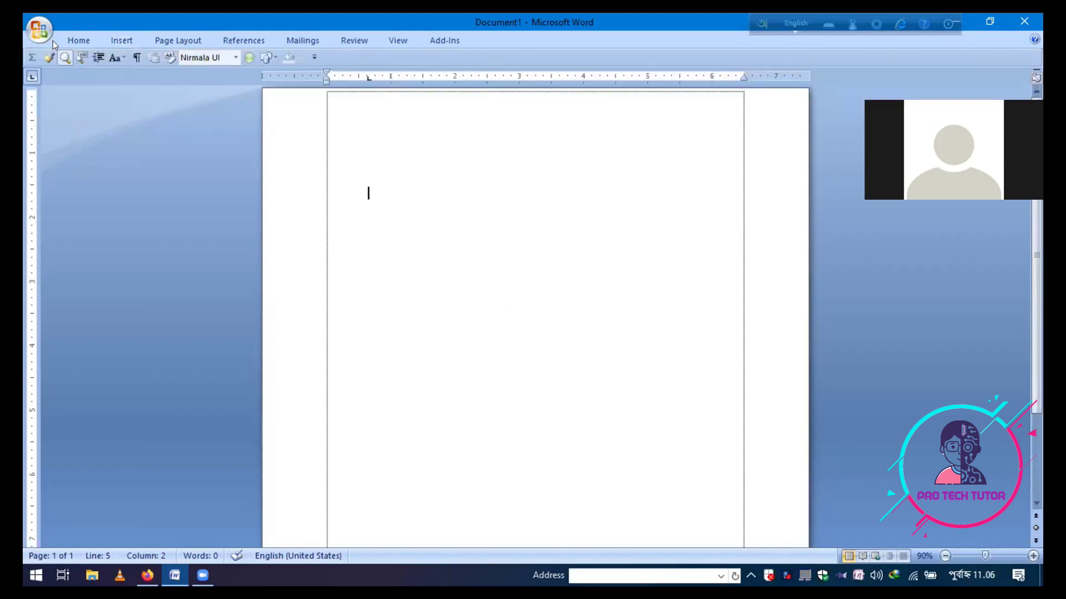
{"action": "left_click", "coordinate": [61, 30]}
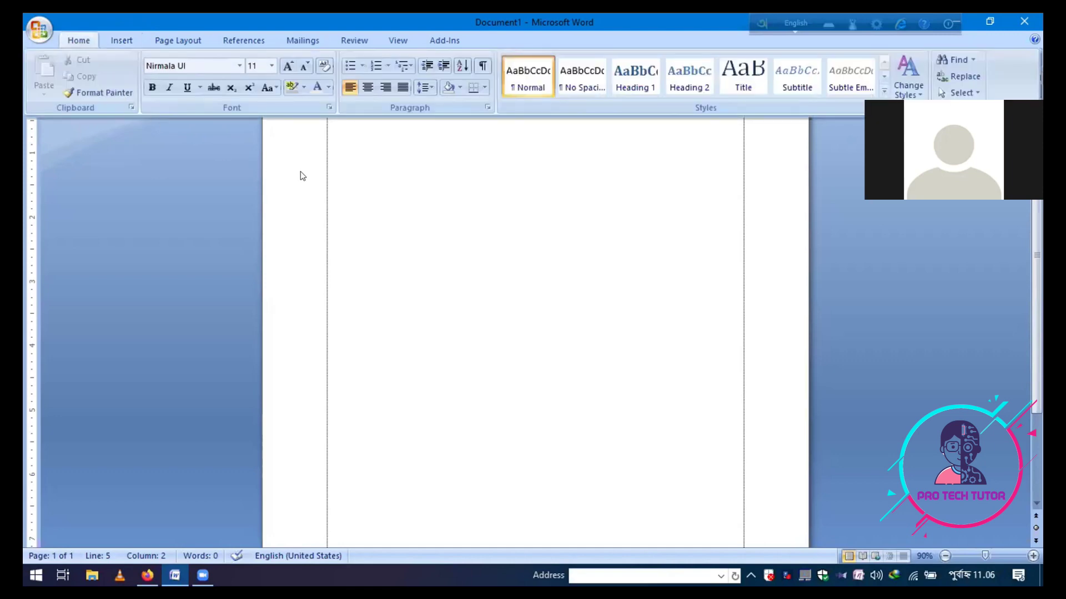
{"action": "left_click", "coordinate": [134, 38]}
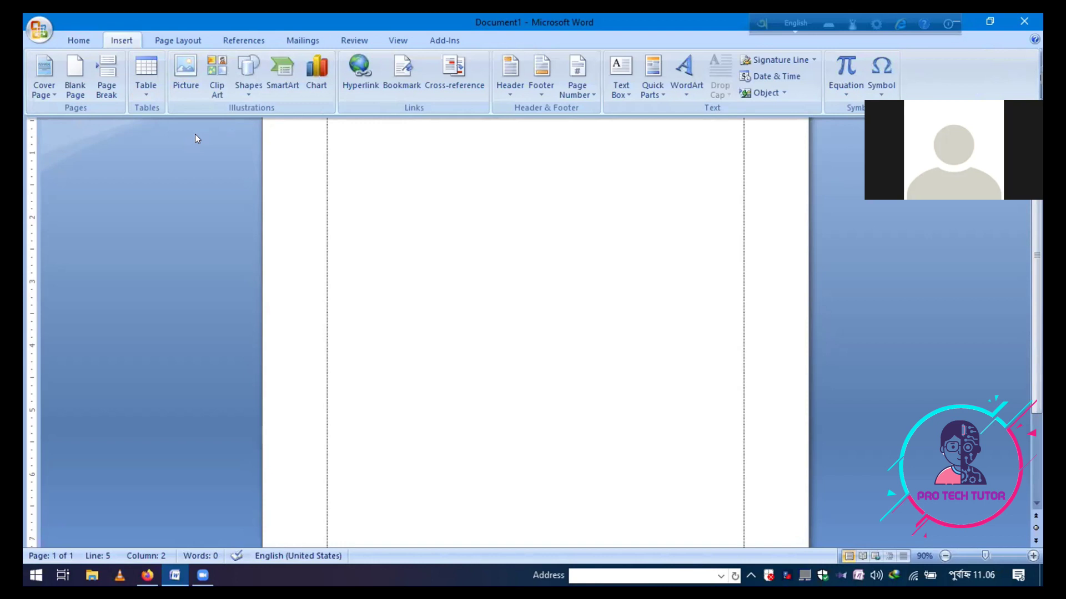
{"action": "left_click", "coordinate": [181, 39]}
{"action": "left_click", "coordinate": [182, 42]}
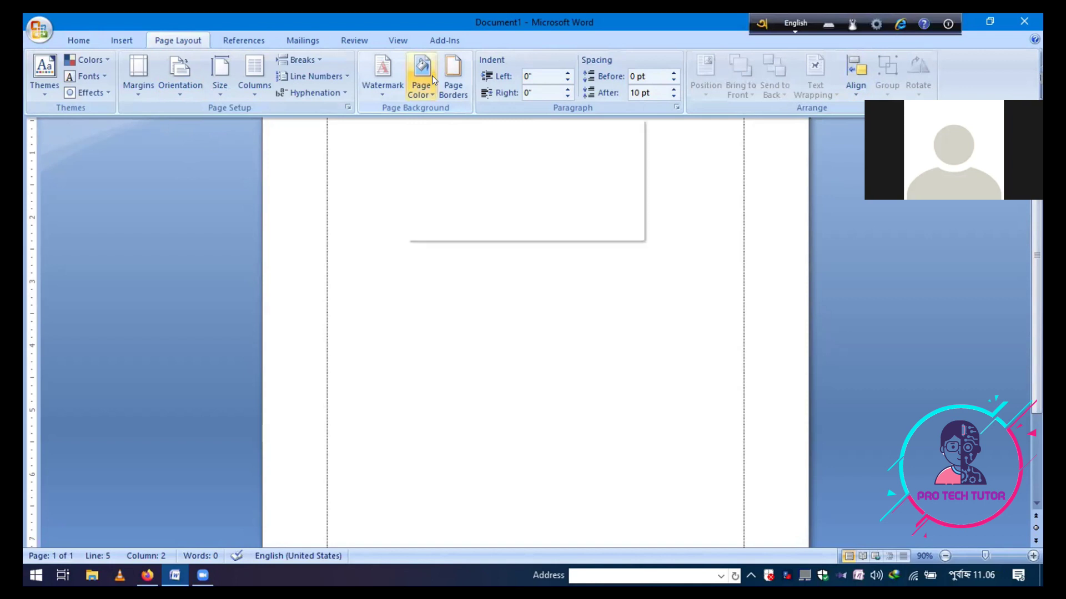
Add 198866_3854.jpg as a washed-out picture watermark on Document1
{"action": "left_click", "coordinate": [377, 72]}
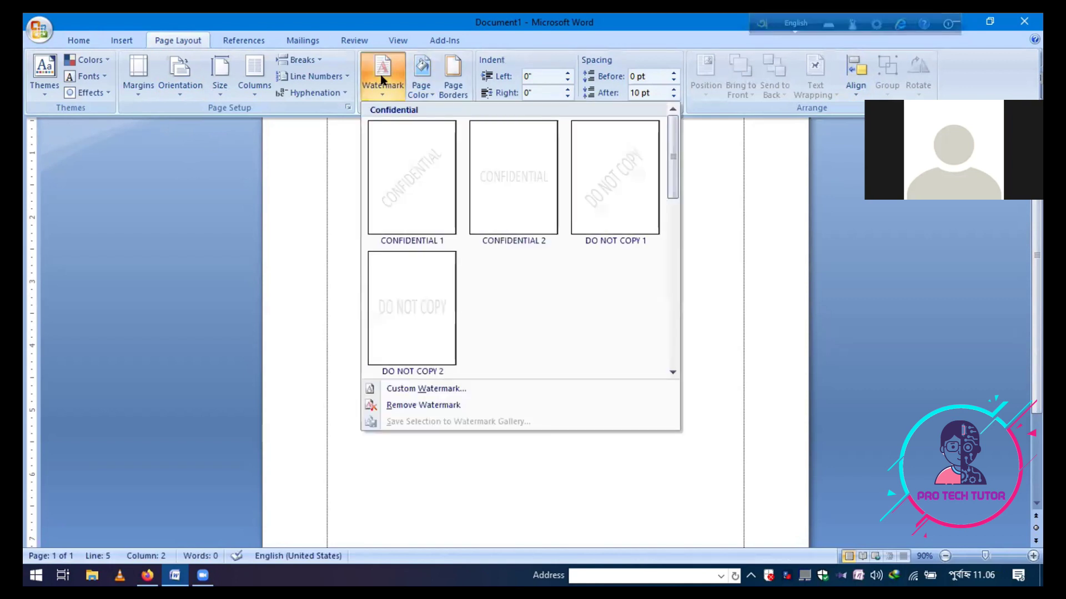
{"action": "left_click", "coordinate": [421, 388]}
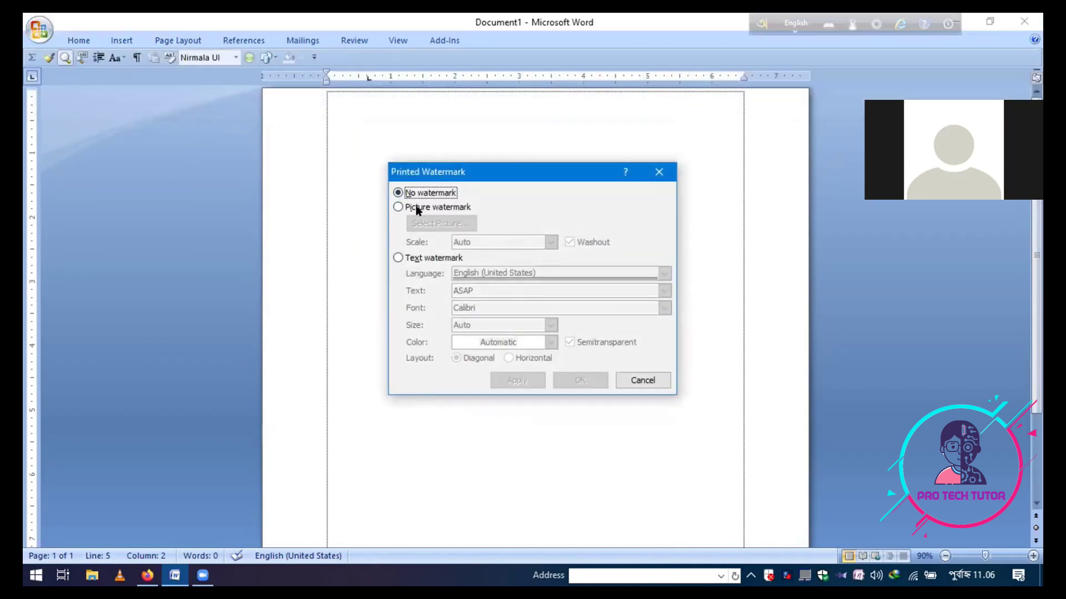
{"action": "left_click", "coordinate": [398, 208]}
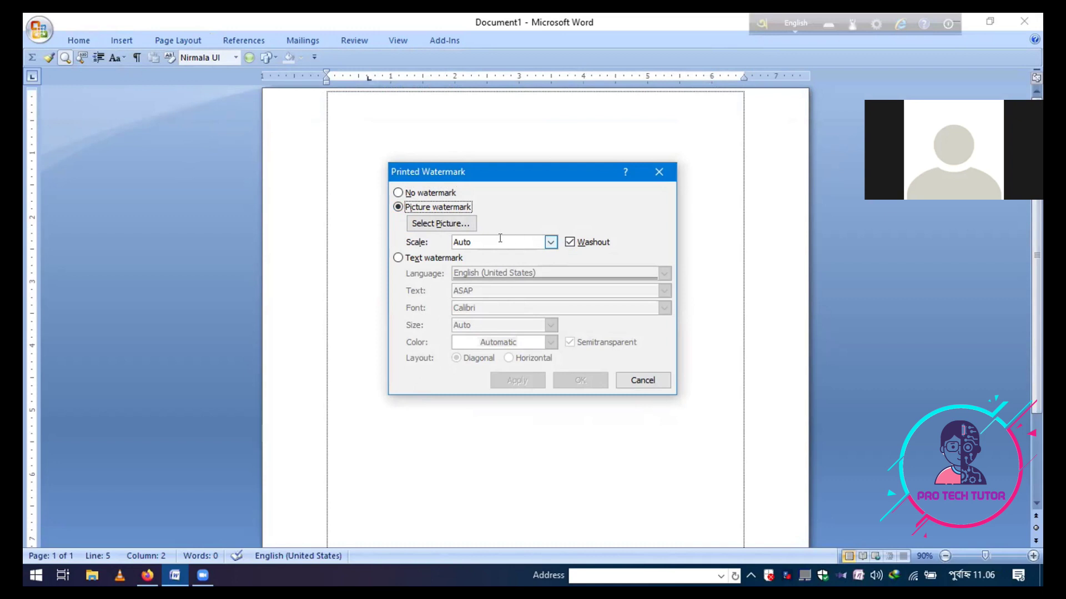
{"action": "left_click", "coordinate": [456, 225]}
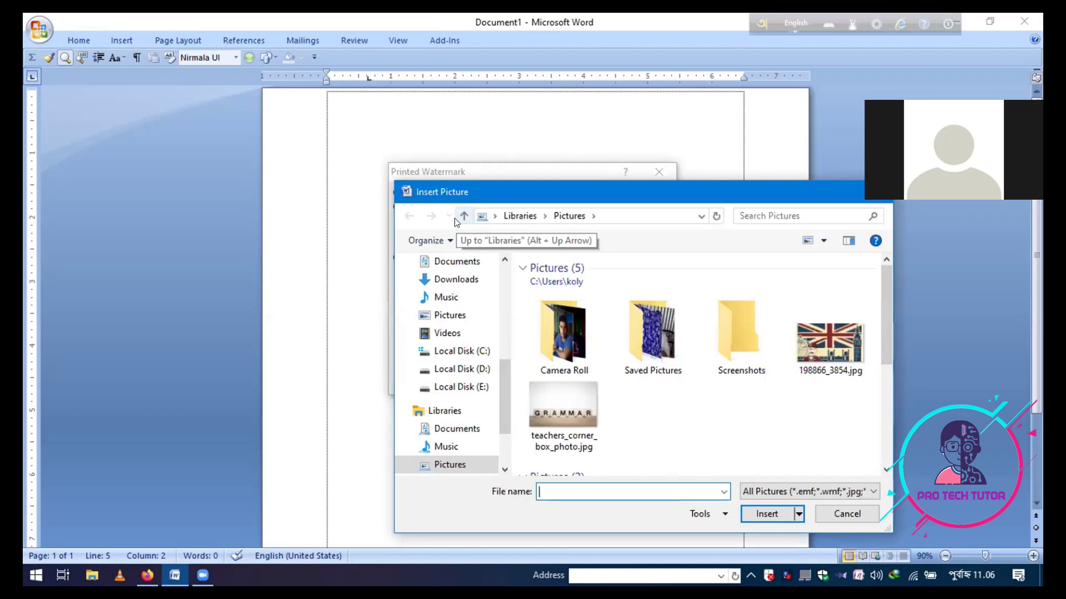
{"action": "left_click", "coordinate": [832, 358]}
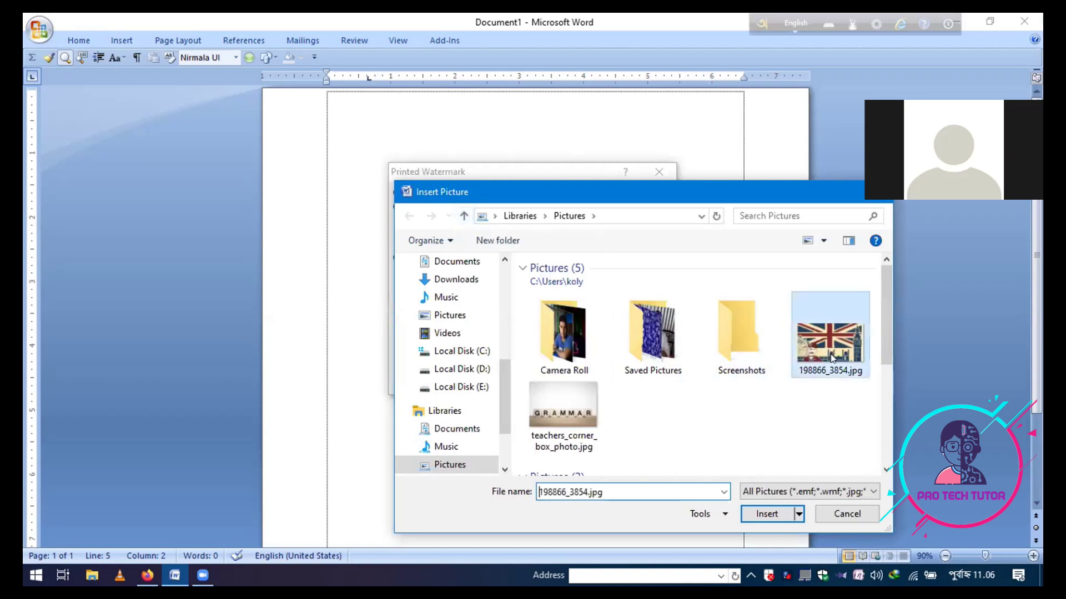
{"action": "left_click", "coordinate": [777, 515]}
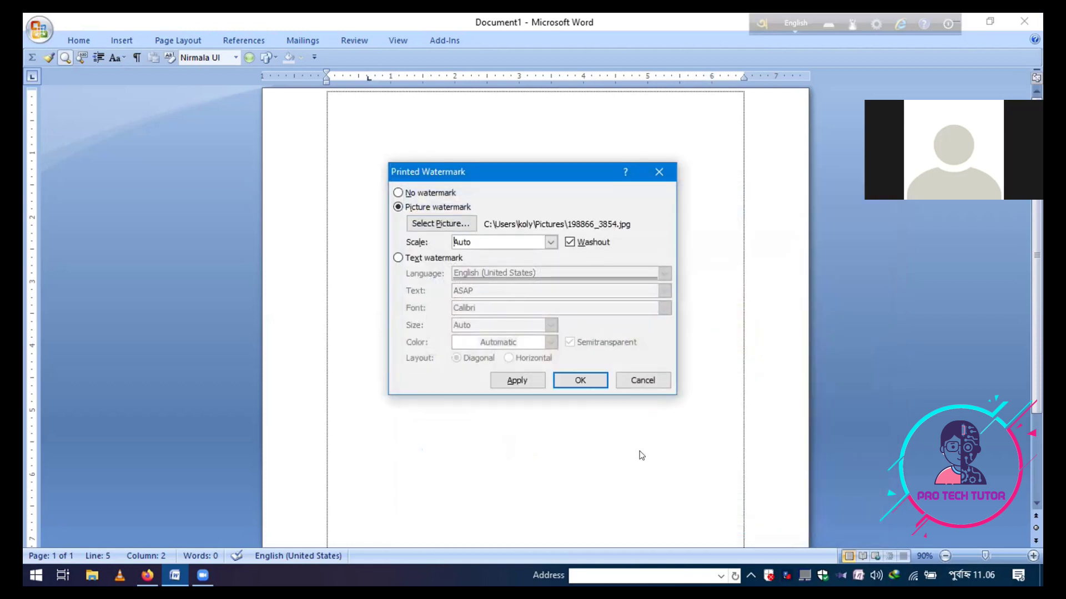
{"action": "left_click", "coordinate": [577, 380]}
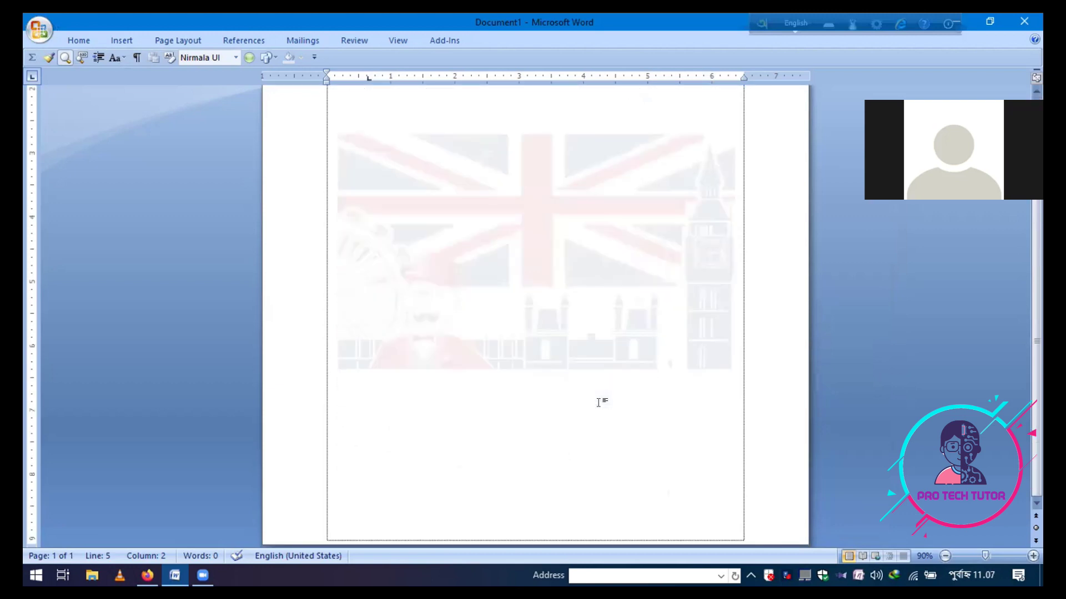
Close Word 2007, choosing Yes to save changes to Document1
{"action": "scroll", "coordinate": [598, 403], "scroll_direction": "down", "scroll_amount": 3}
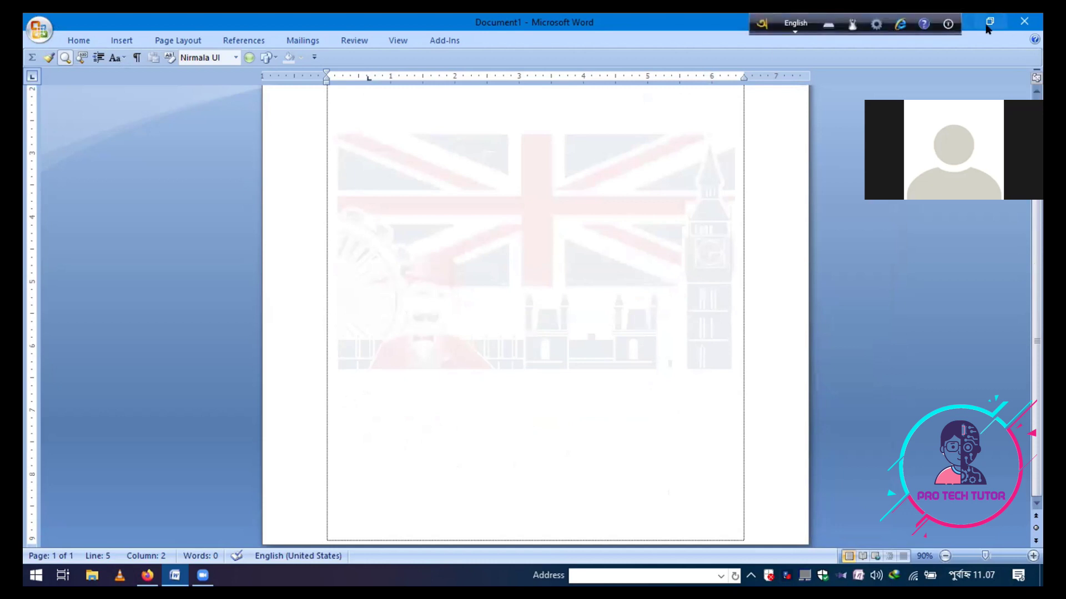
{"action": "left_click", "coordinate": [1024, 21]}
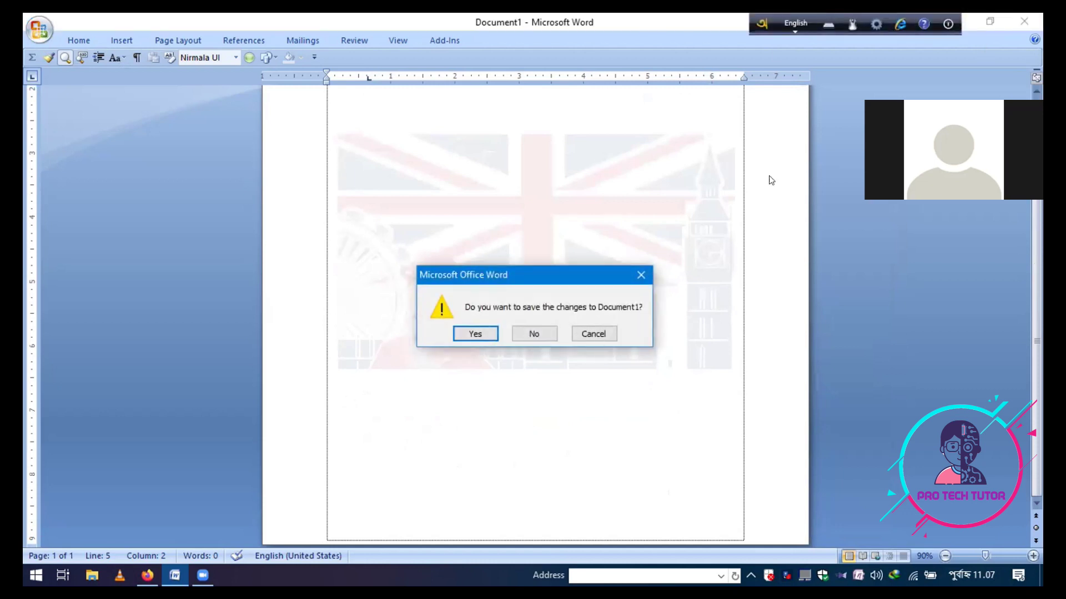
{"action": "left_click", "coordinate": [472, 334]}
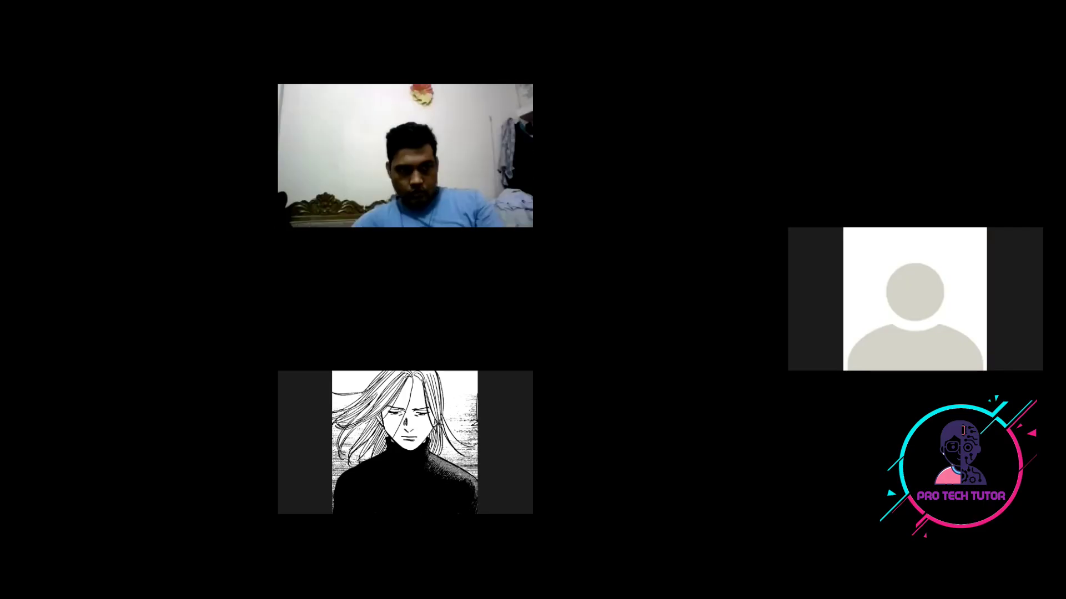